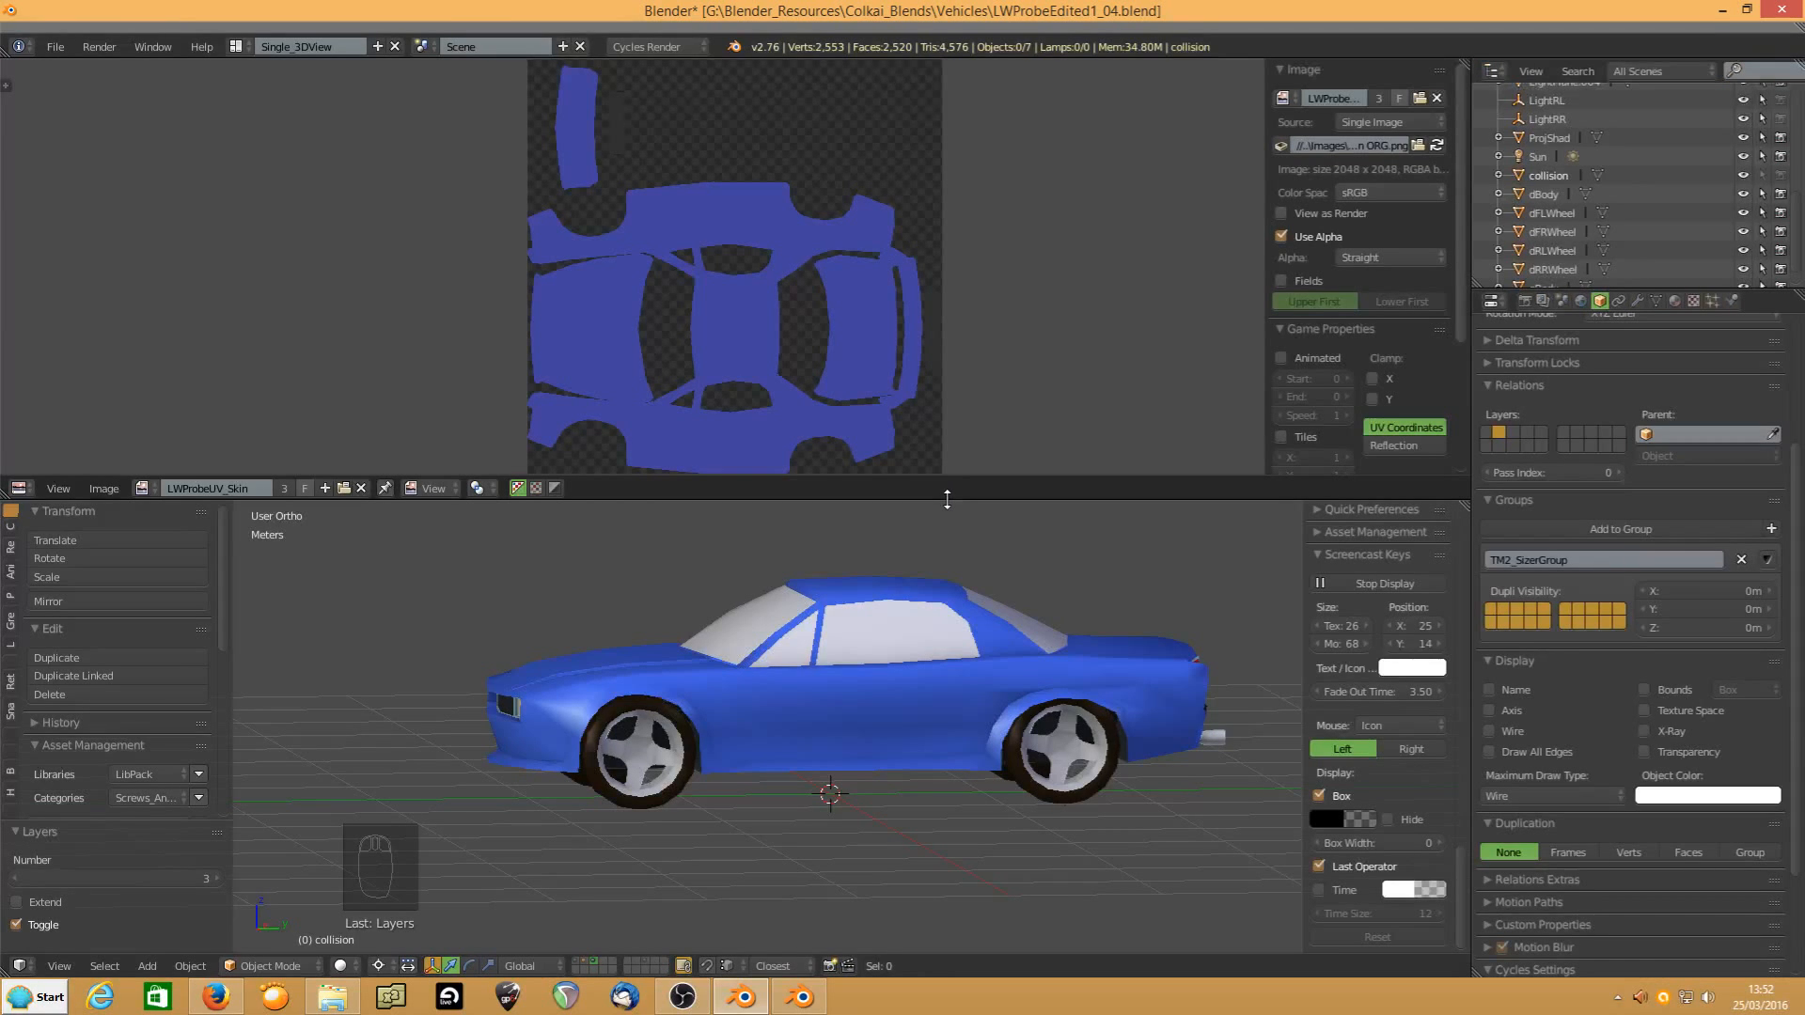
Compare the car with the wireframe size template in right side view by showing both layers together, with the pivot set to Median Point
{"action": "left_click", "coordinate": [644, 764]}
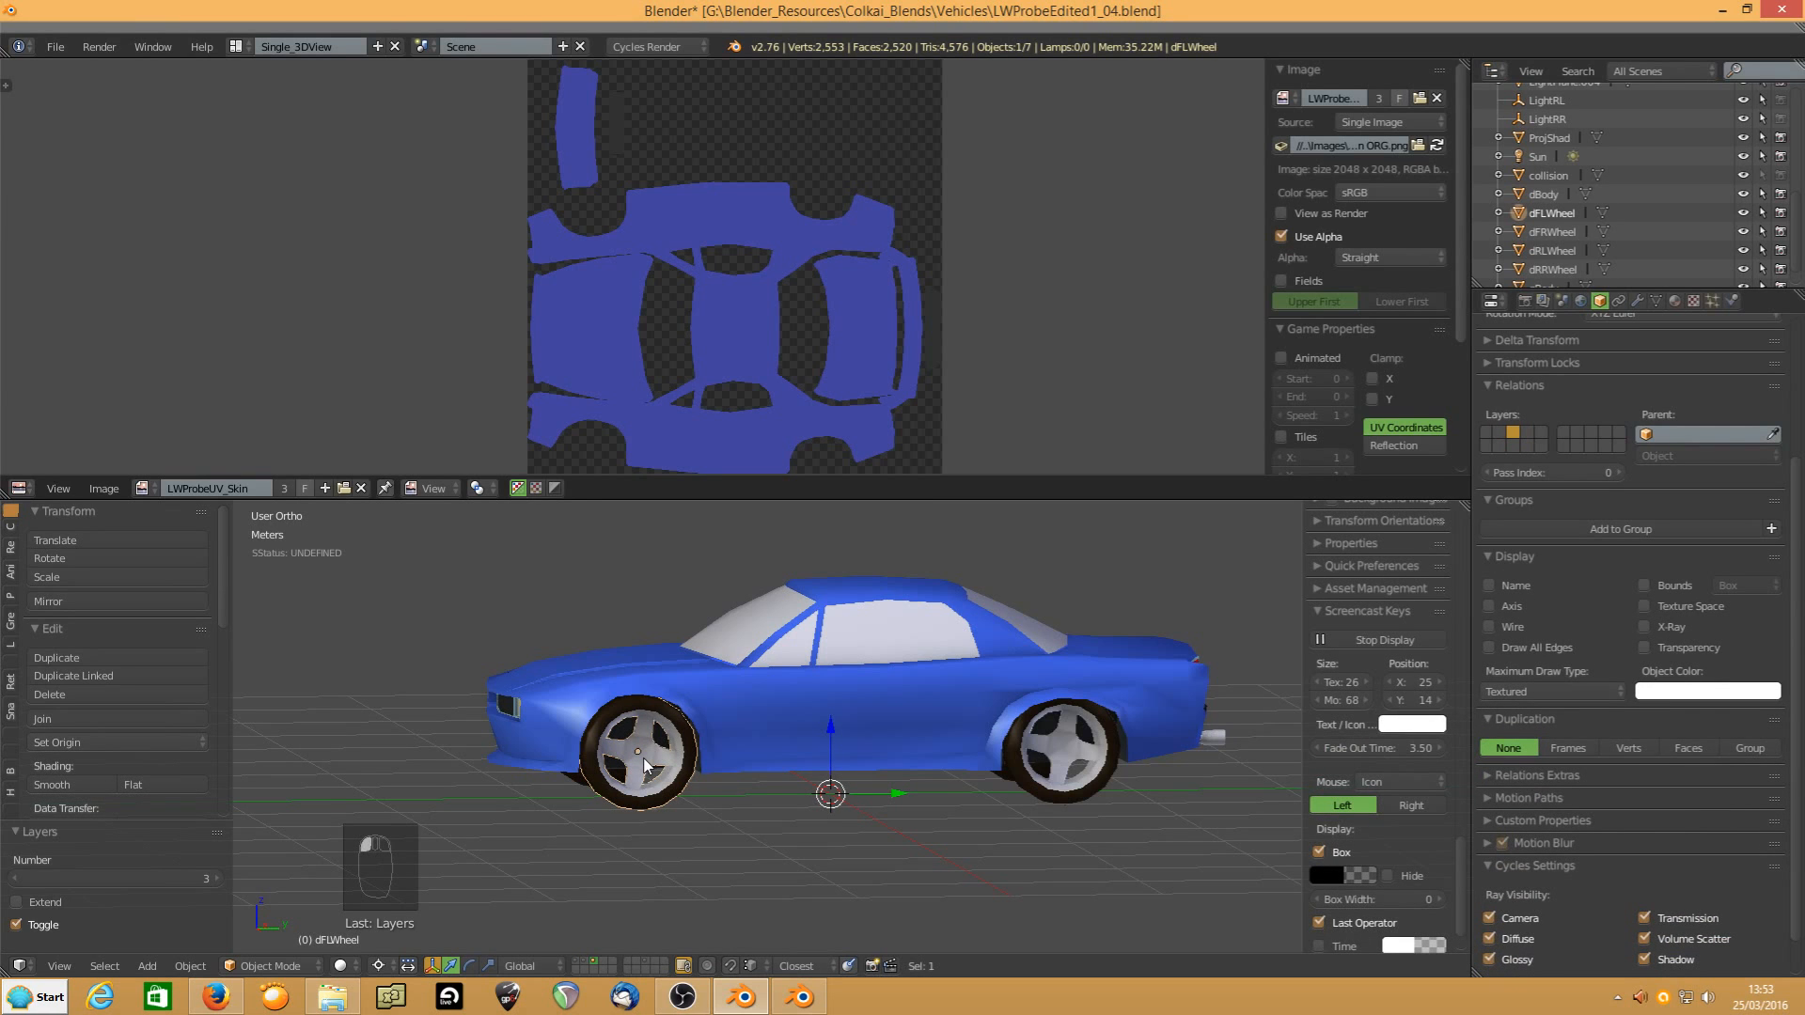
{"action": "left_click", "coordinate": [378, 965]}
{"action": "left_click", "coordinate": [414, 881]}
{"action": "left_click", "coordinate": [584, 966]}
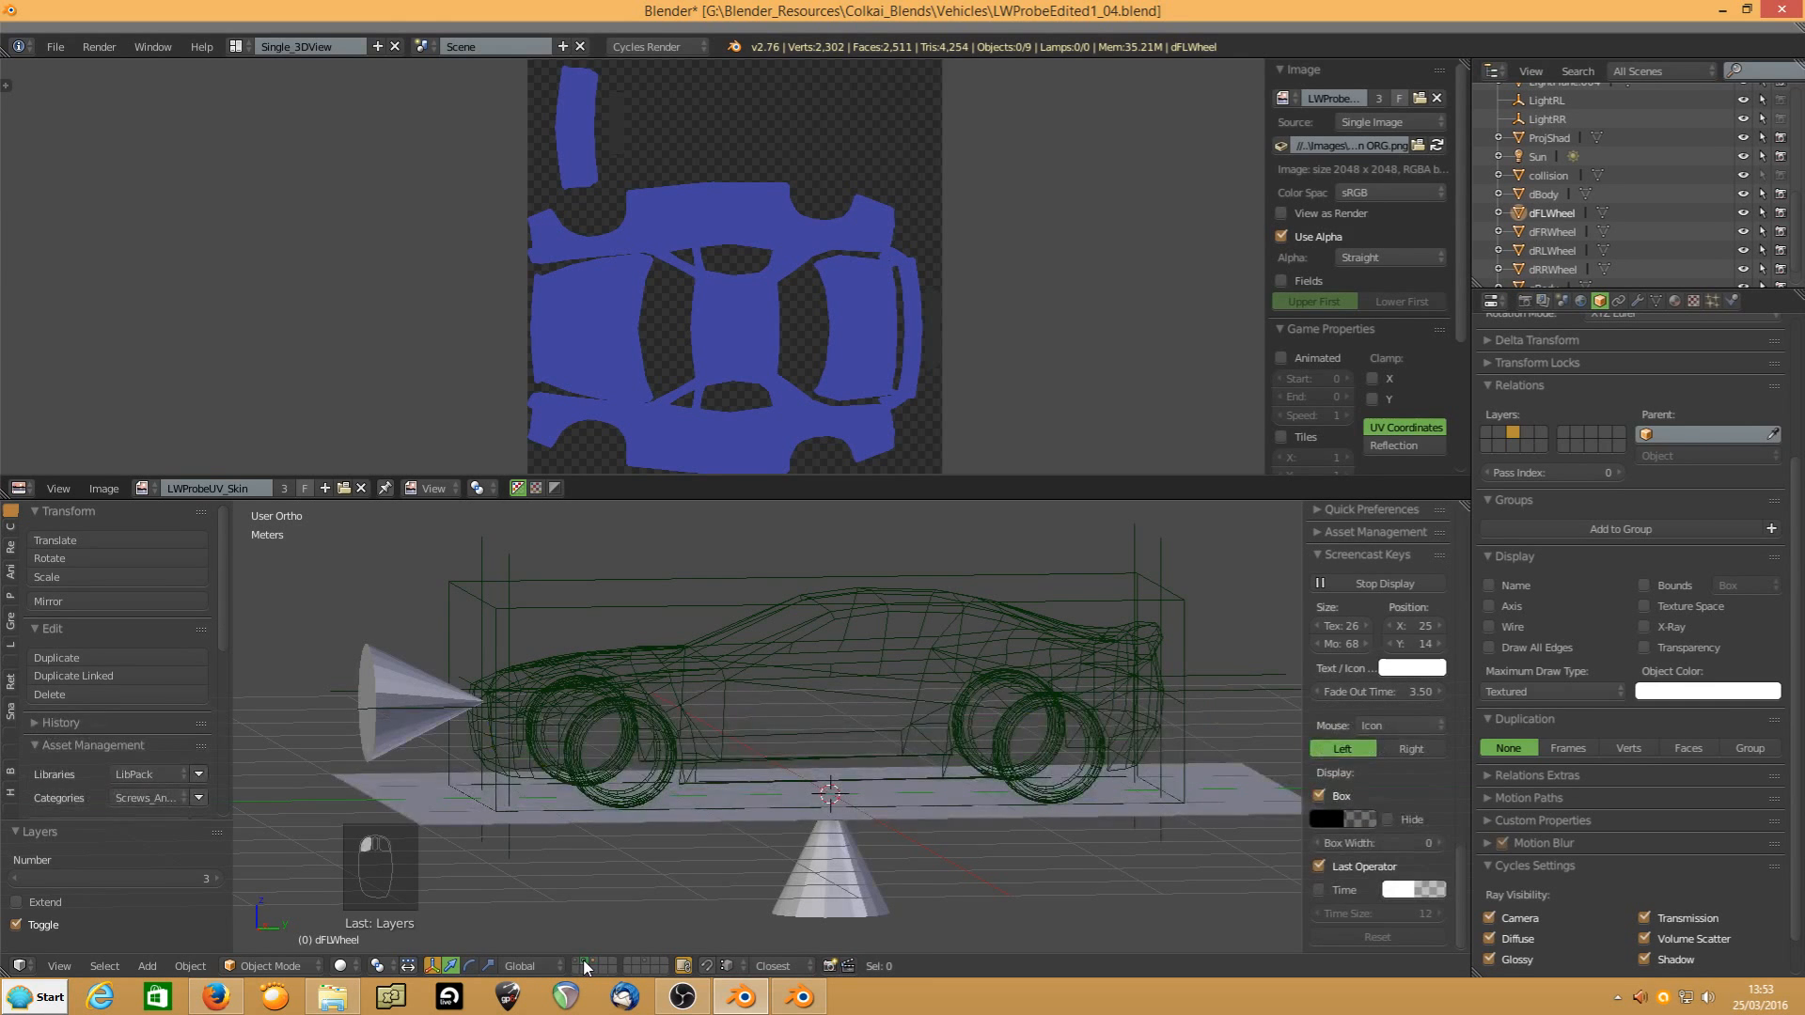
{"action": "key", "text": "KP_3"}
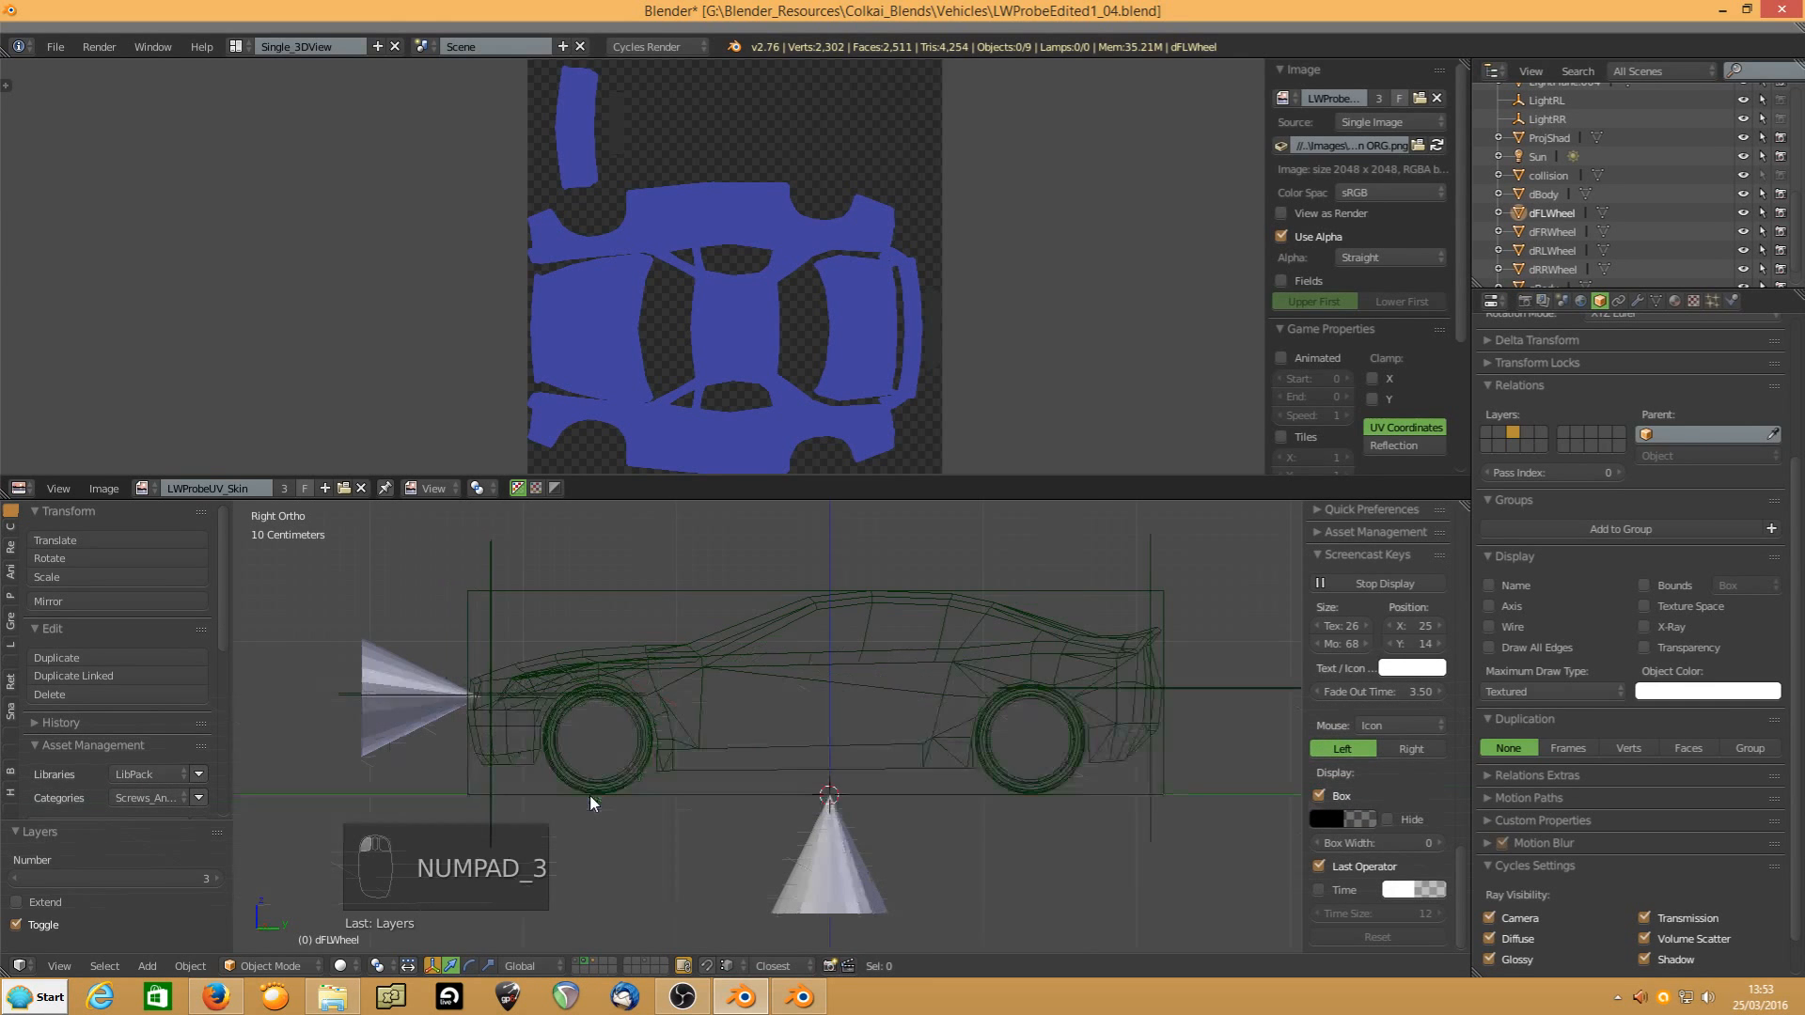
{"action": "left_click", "coordinate": [592, 961]}
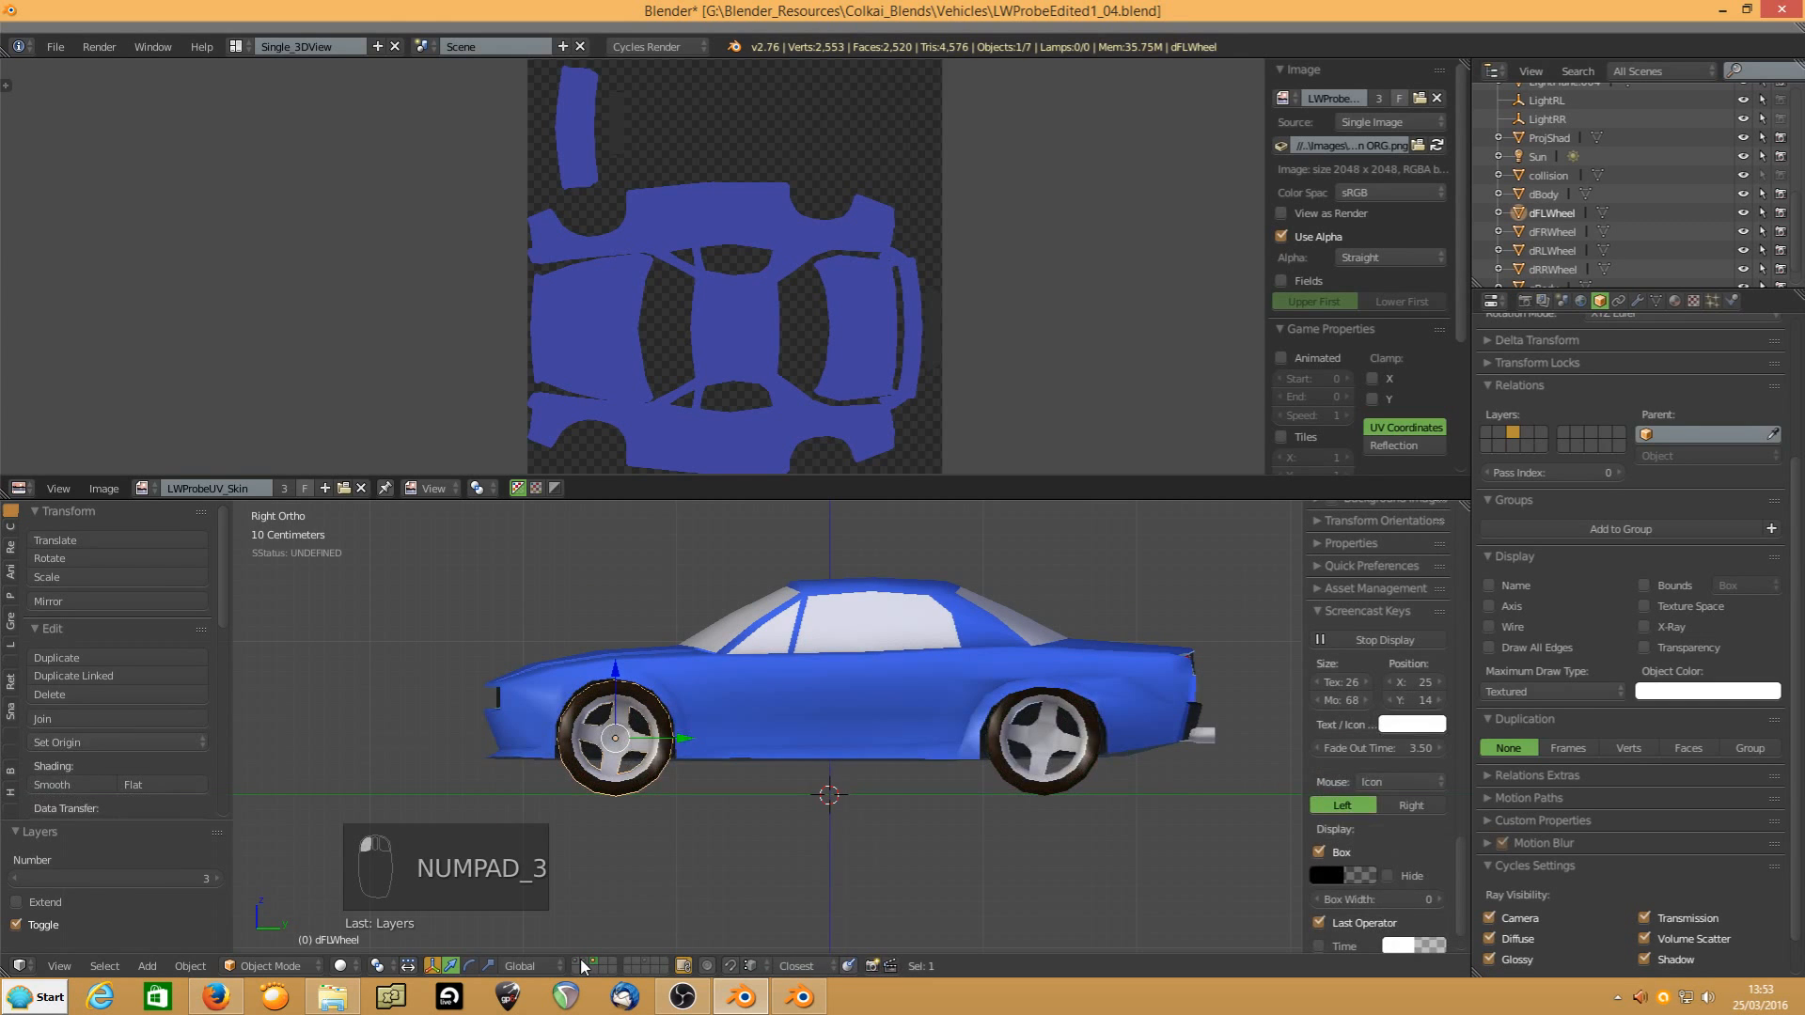
{"action": "left_click", "coordinate": [584, 966], "text": "shift"}
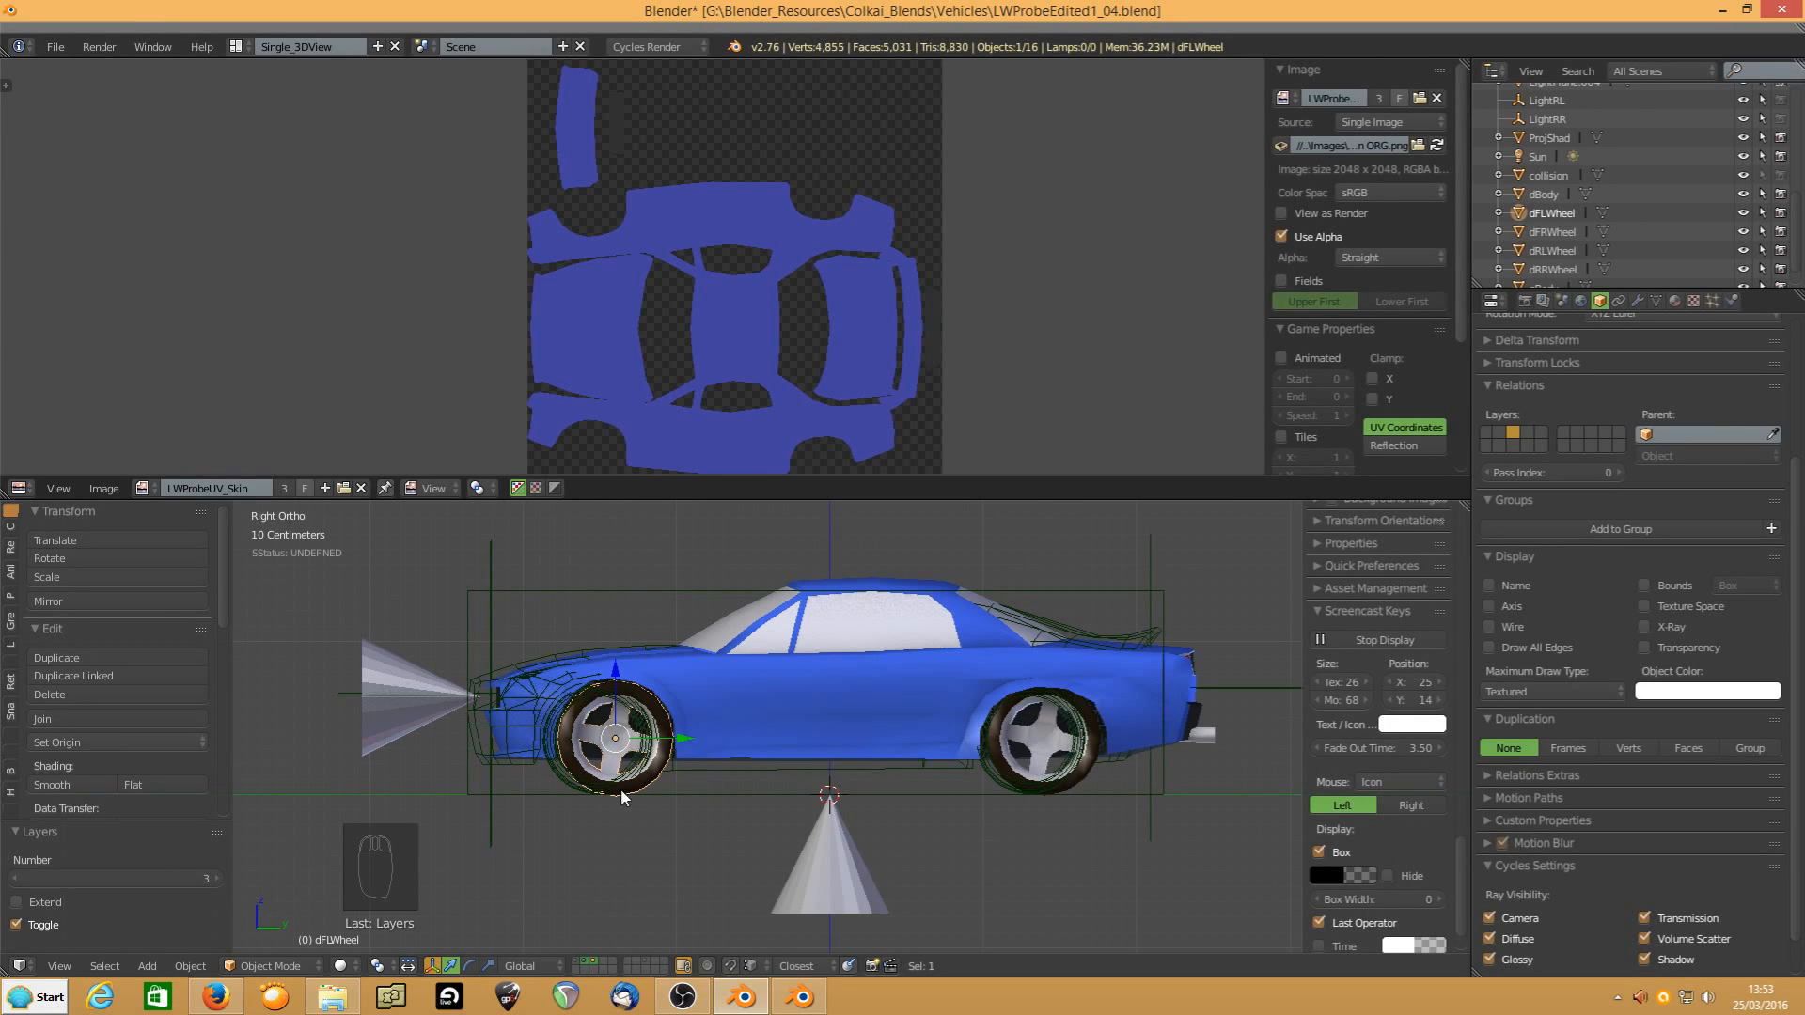
{"action": "left_click", "coordinate": [596, 968]}
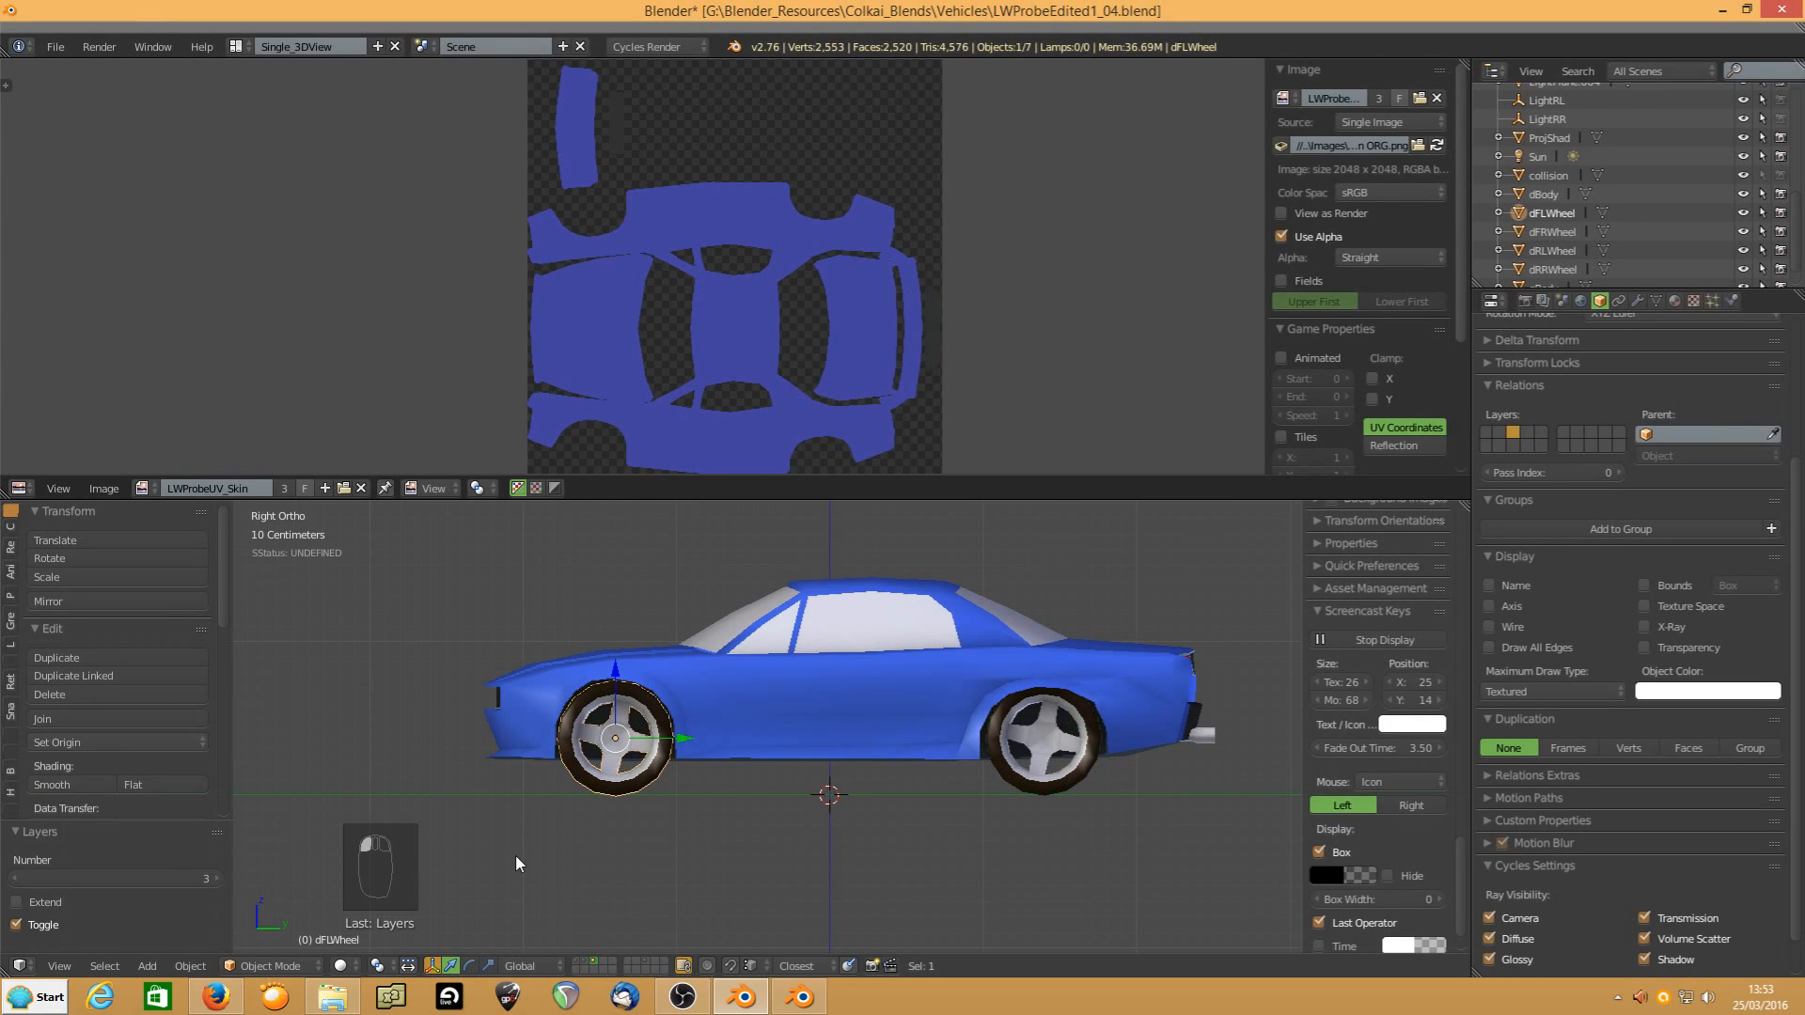
Select all car parts, show the template layer alongside them, and set the pivot point to 3D Cursor
{"action": "key", "text": "a"}
{"action": "key", "text": "a"}
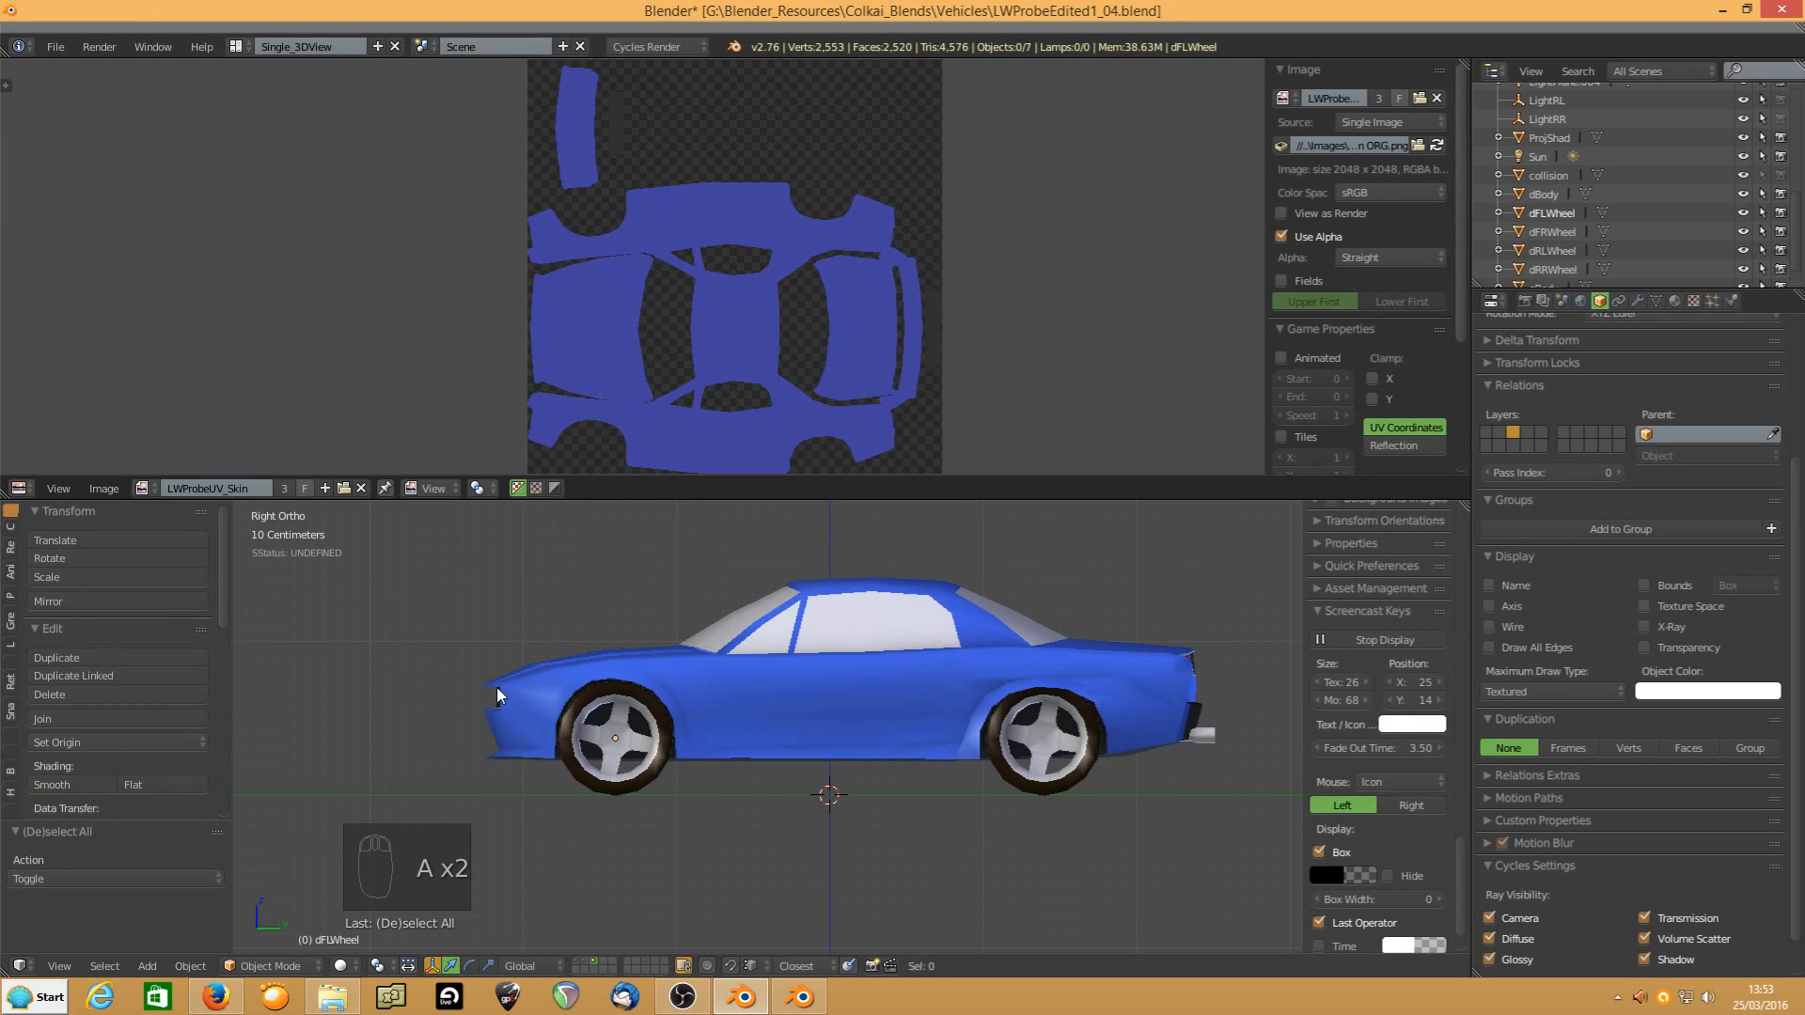
{"action": "key", "text": "a"}
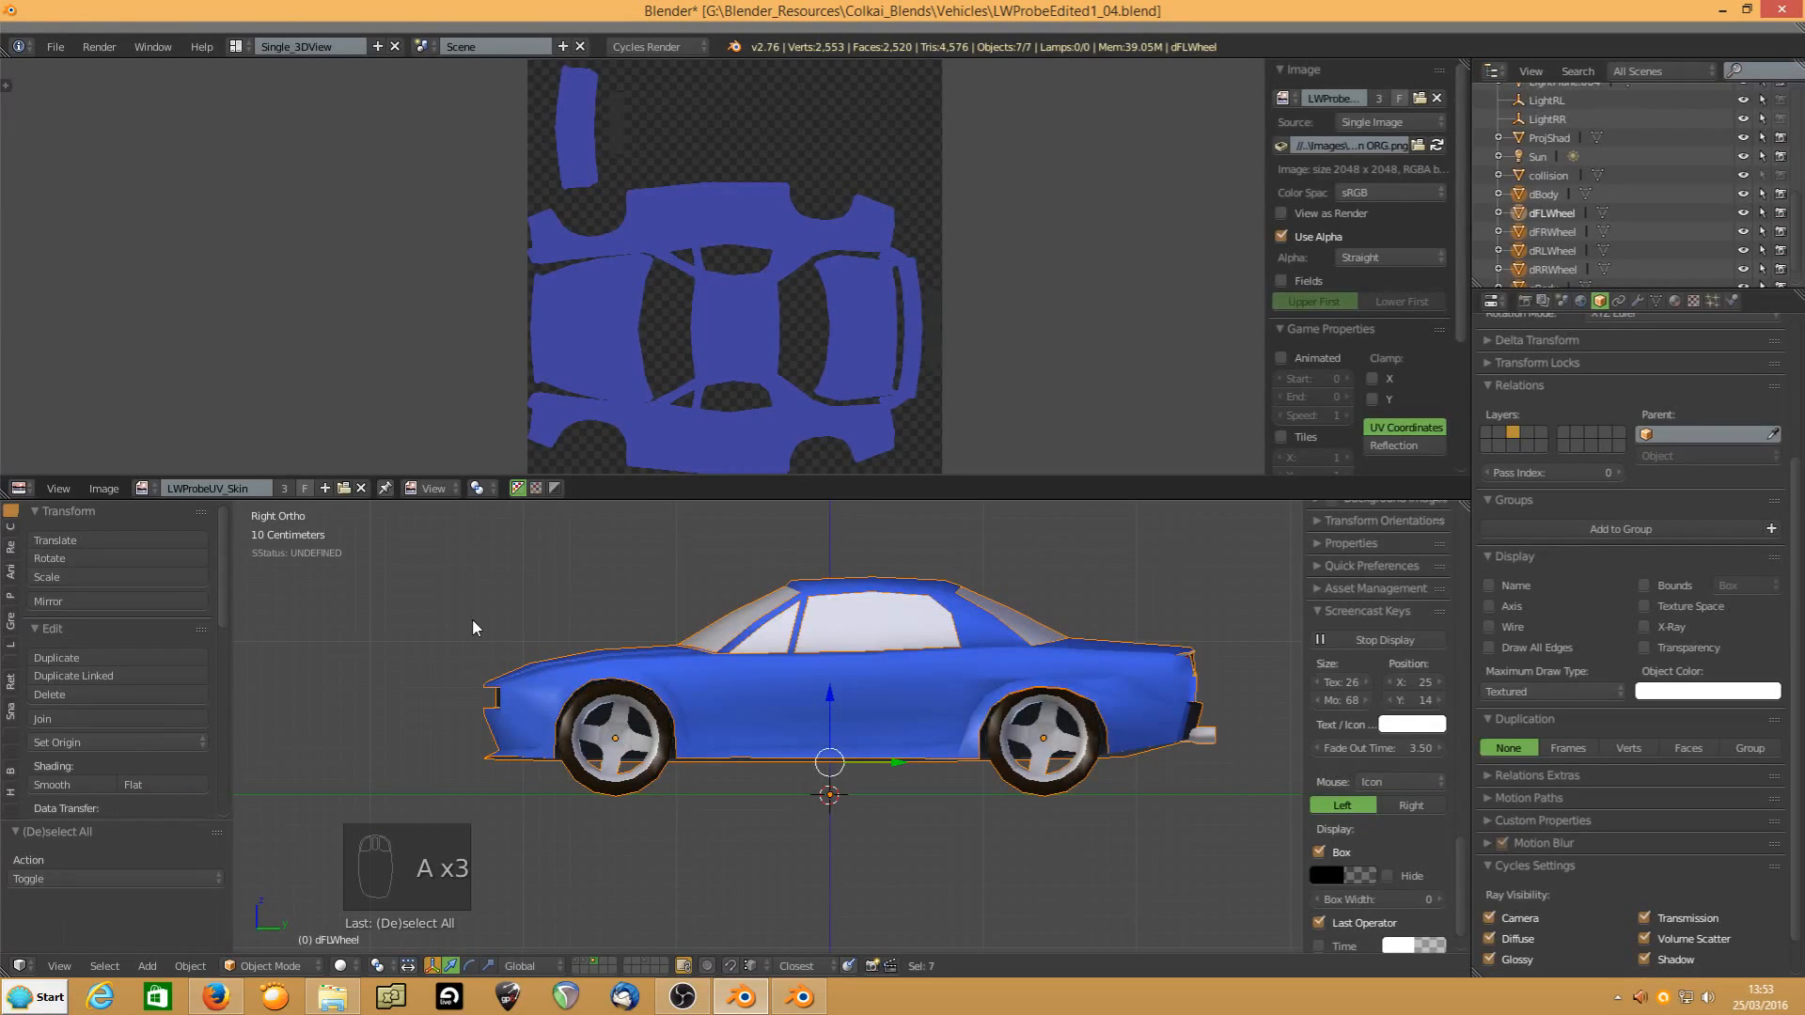
{"action": "left_click", "coordinate": [584, 966]}
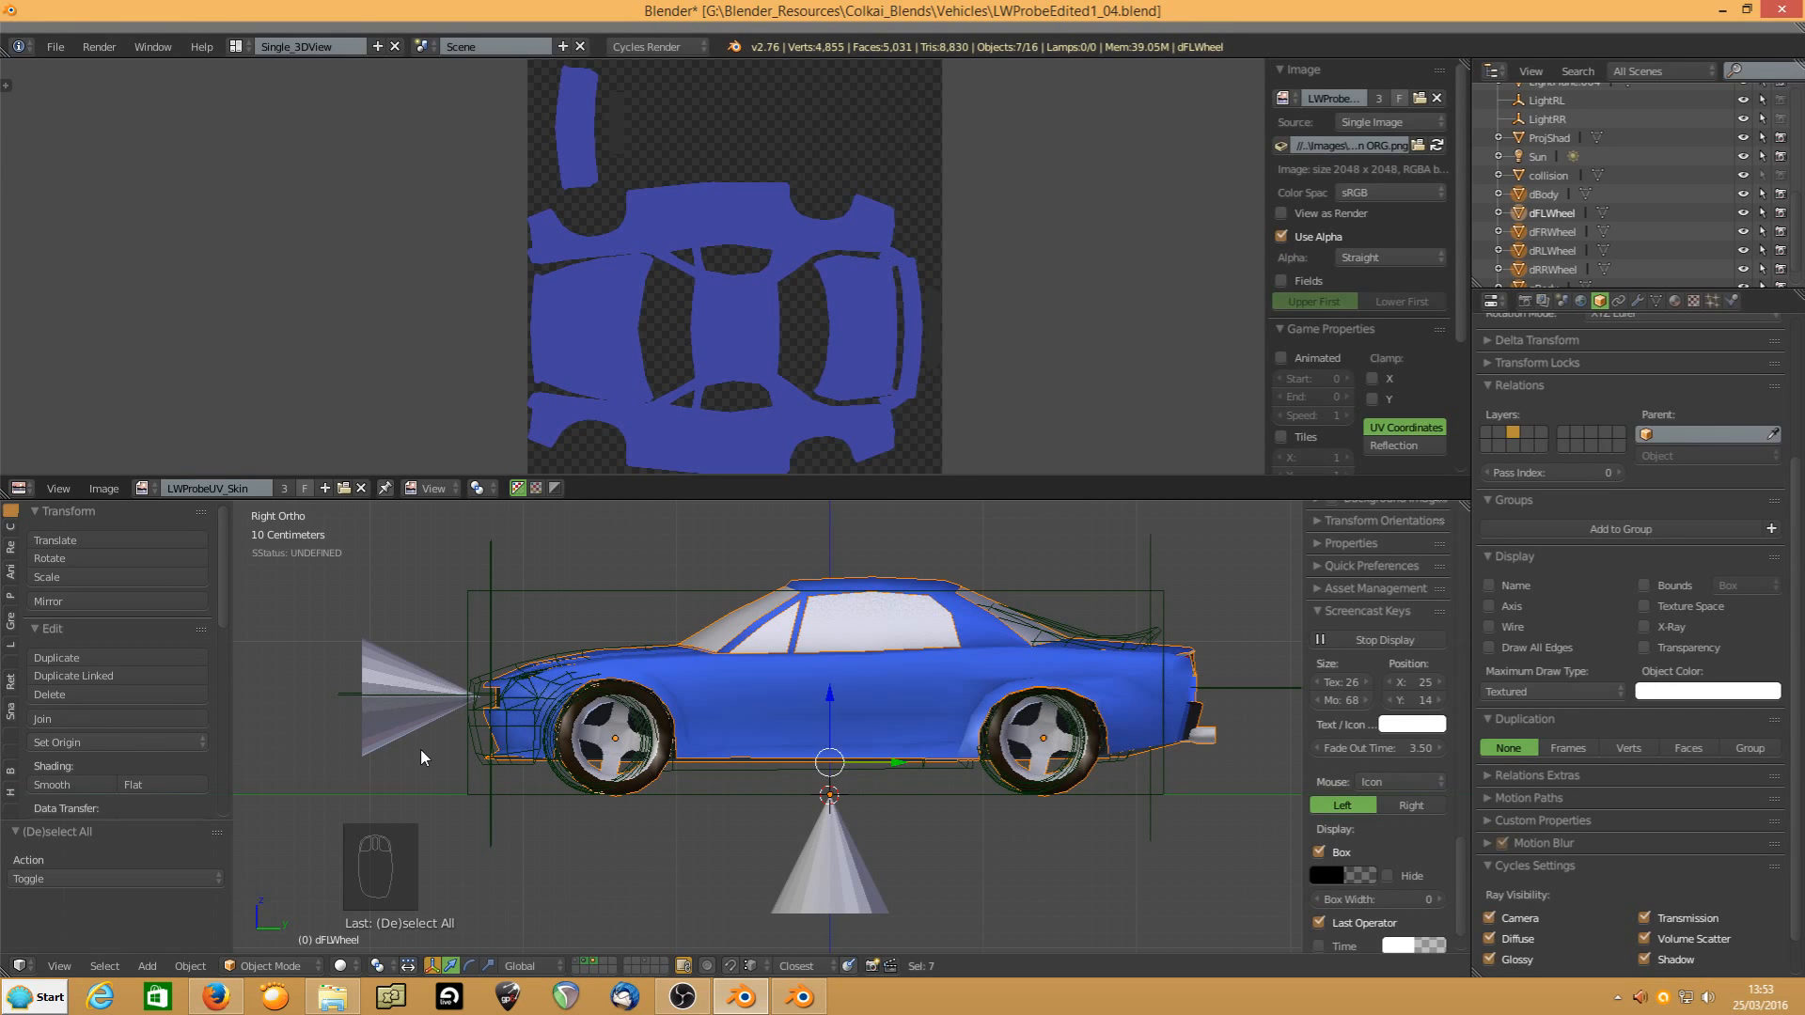
{"action": "left_click", "coordinate": [380, 966]}
{"action": "left_click", "coordinate": [404, 923]}
Fit the car inside the hitbox by moving it about -15.3 cm along Y, scaling it to 0.949 and moving it another -5.5 cm
{"action": "left_click_drag", "start_coordinate": [898, 794], "coordinate": [873, 800]}
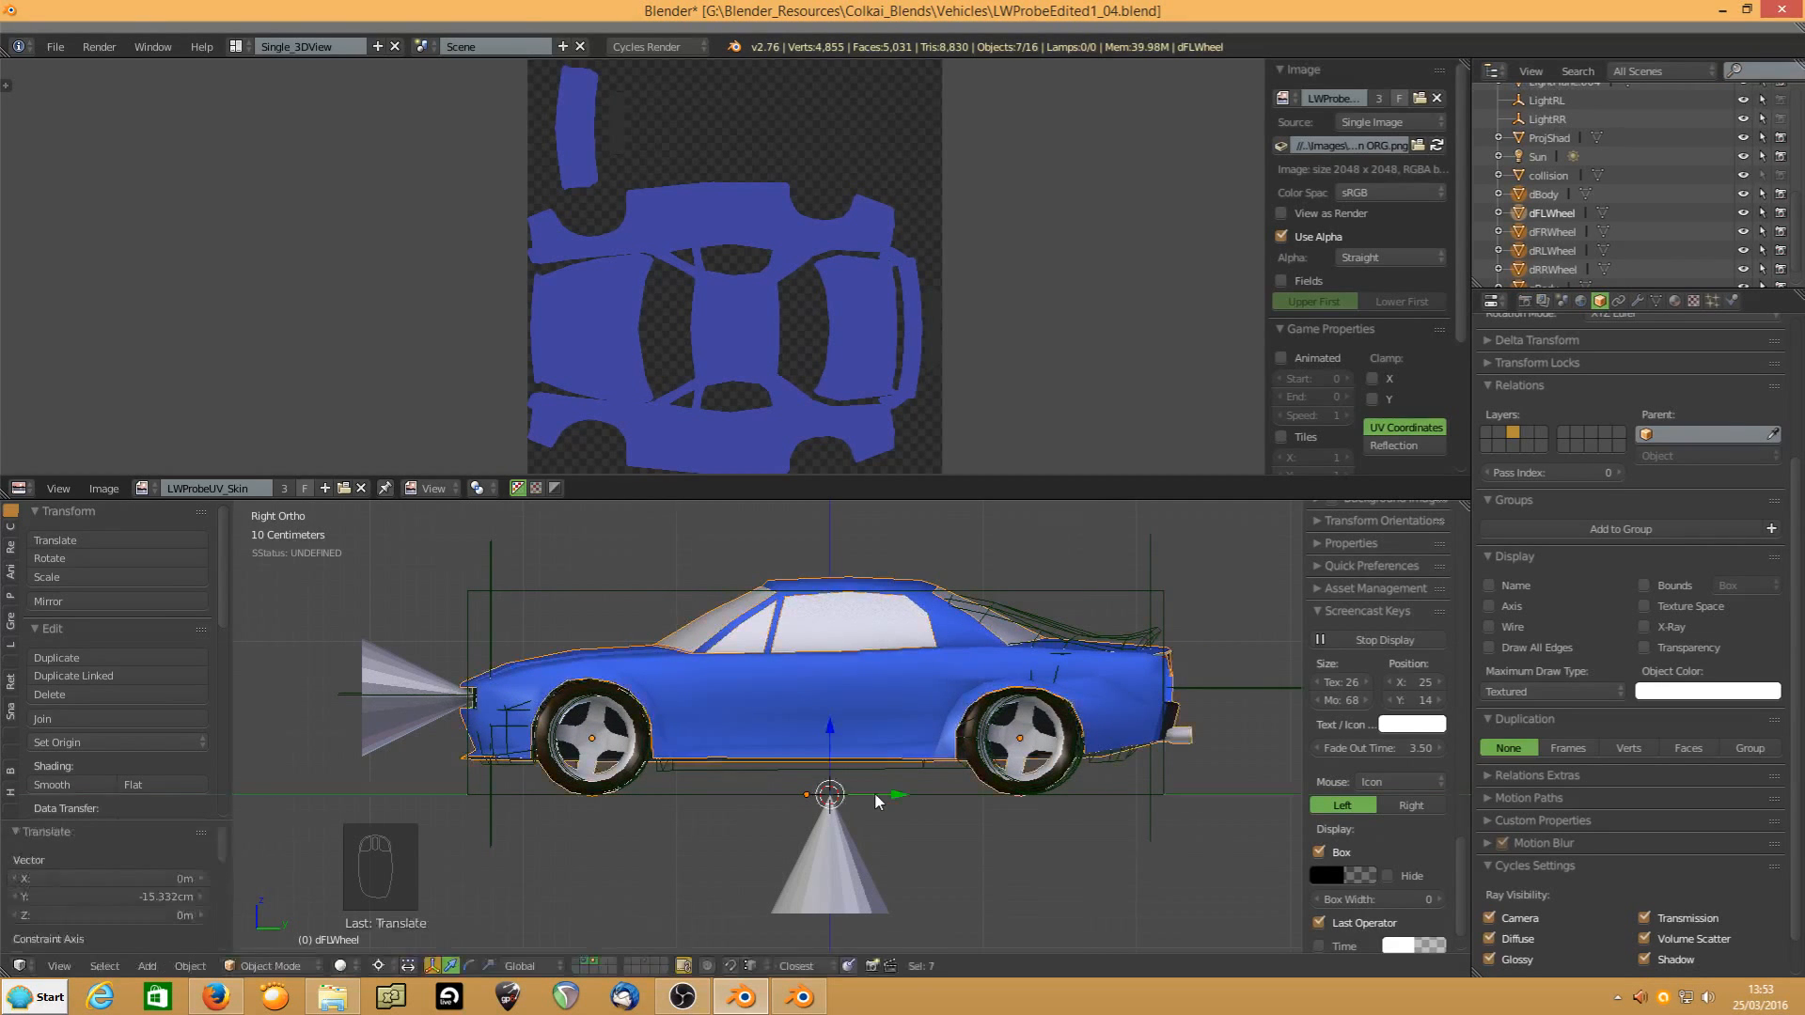
{"action": "key", "text": "s"}
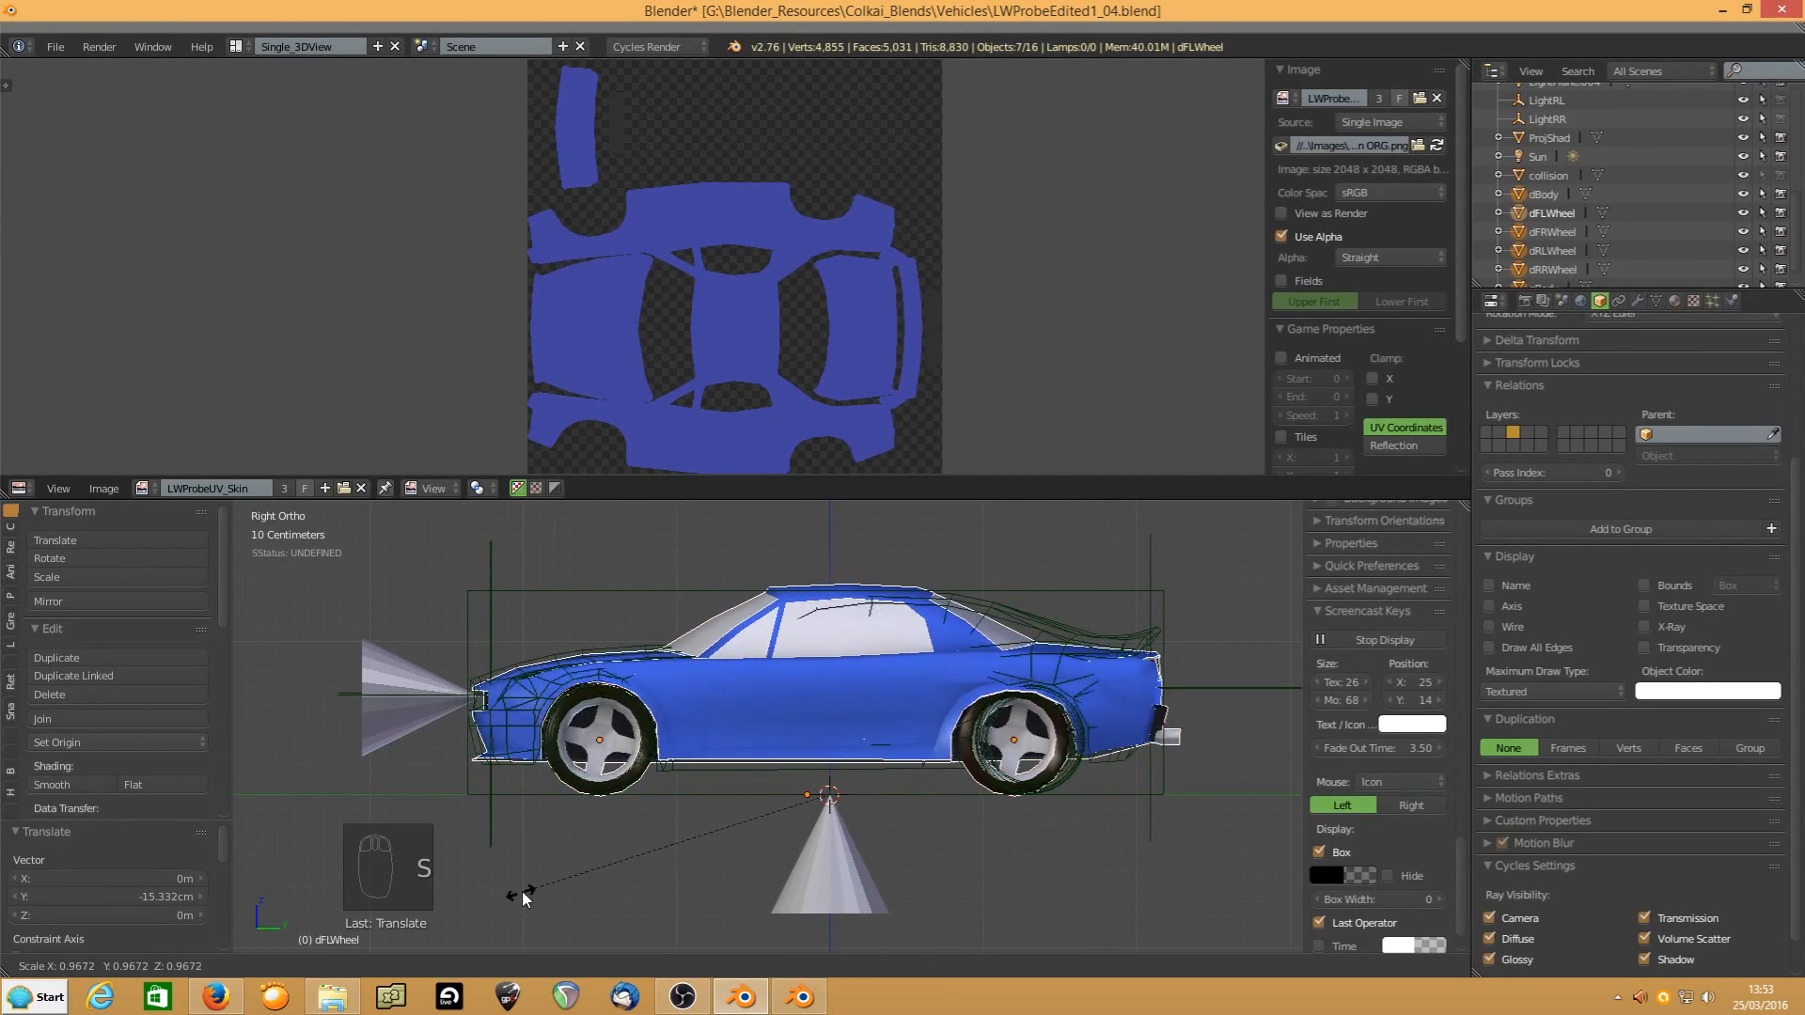
{"action": "left_click", "coordinate": [524, 898]}
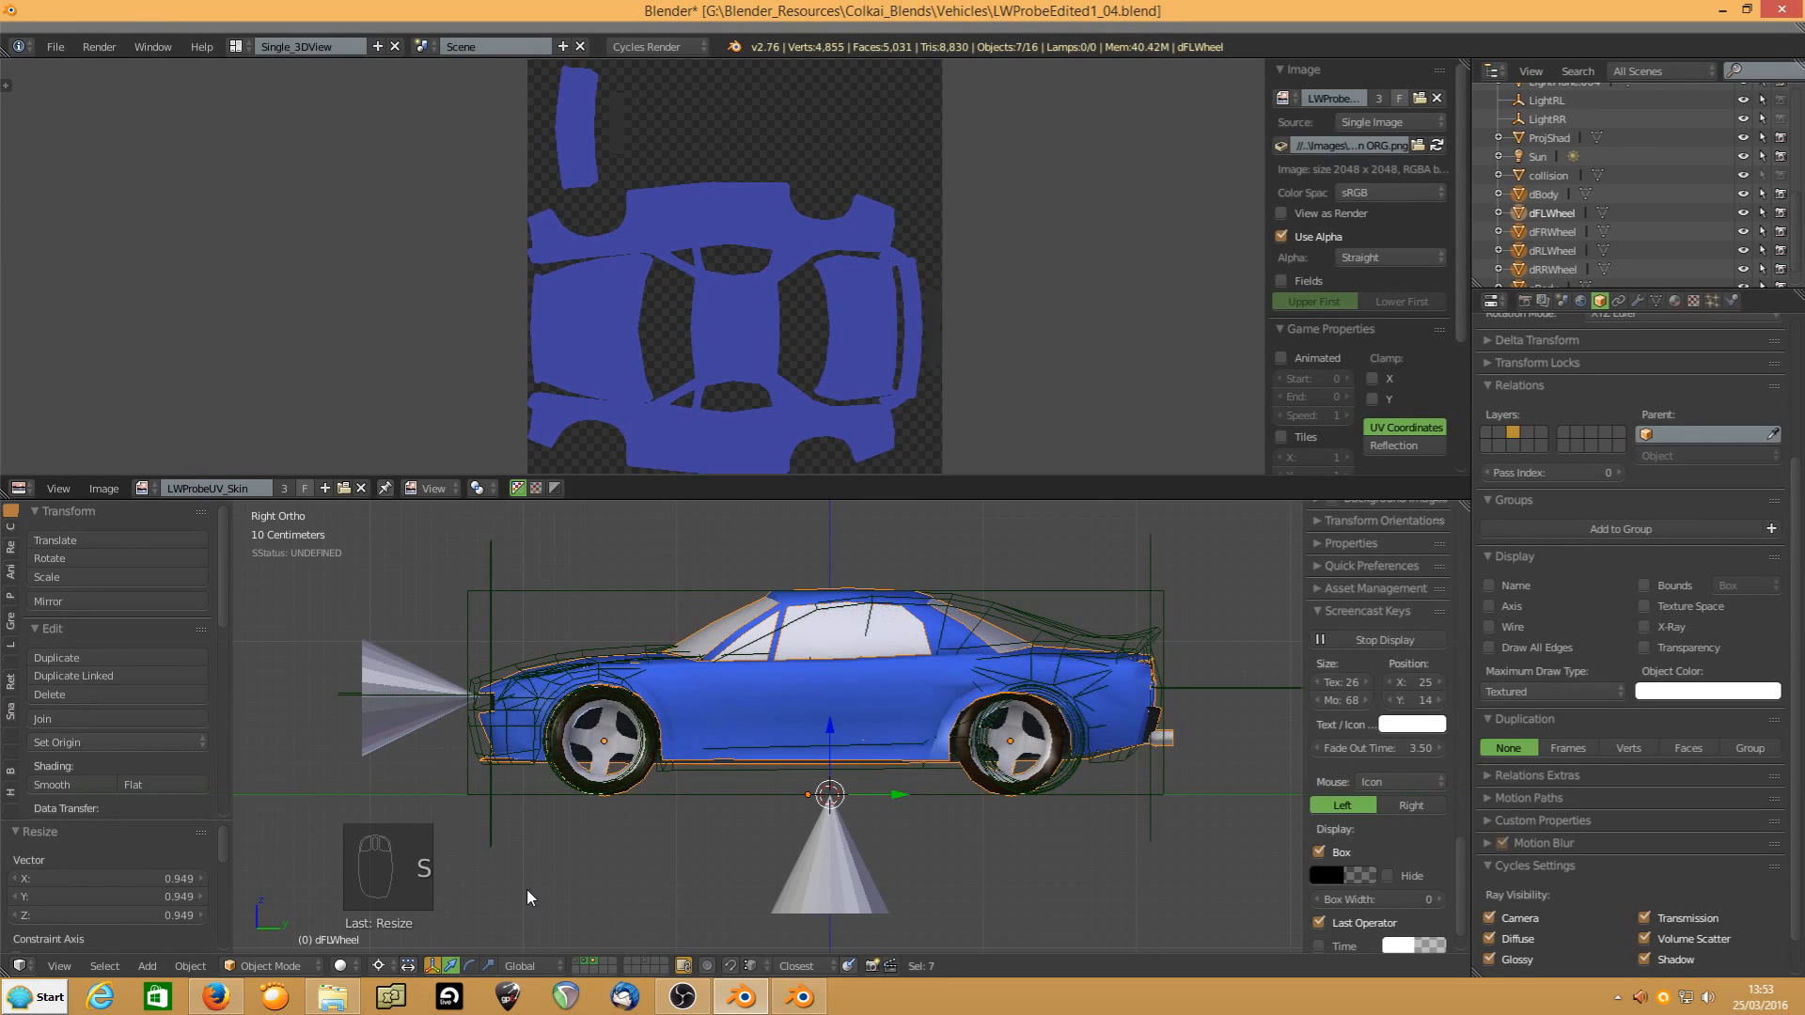
{"action": "left_click_drag", "start_coordinate": [897, 794], "coordinate": [889, 788]}
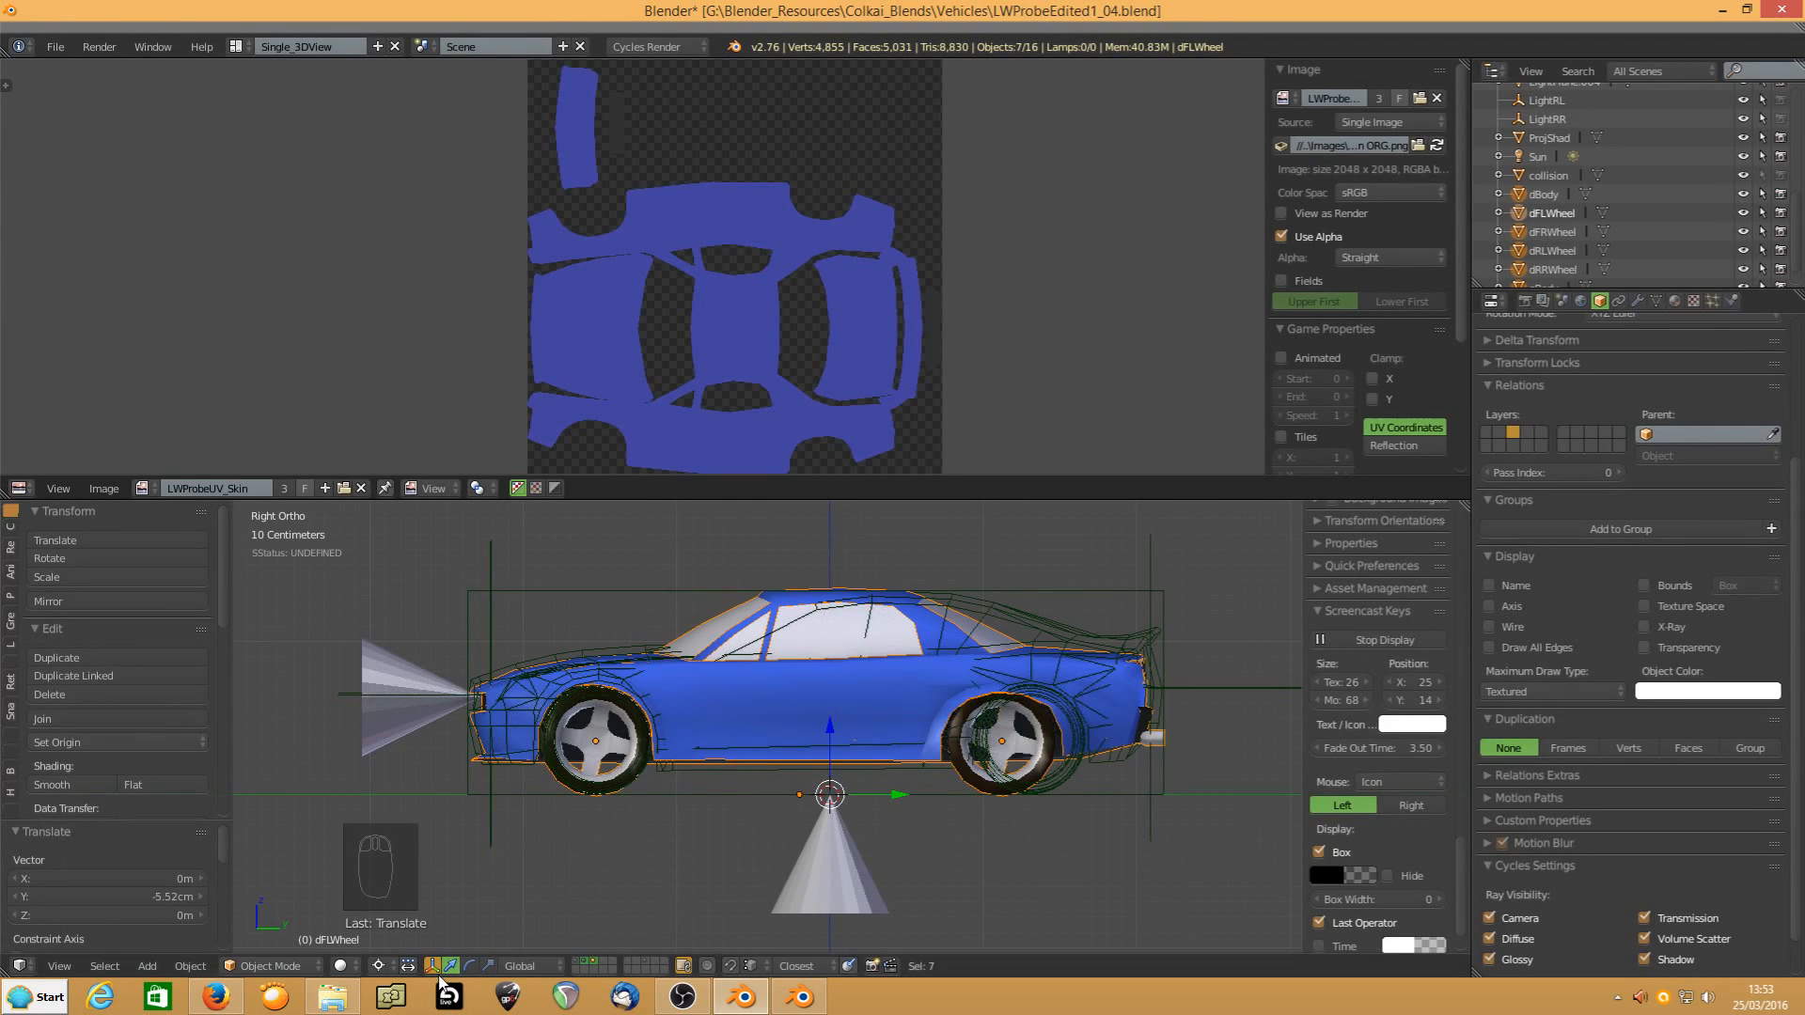
Isolate the car's layer and apply all transforms to the selected car parts
{"action": "left_click", "coordinate": [587, 966]}
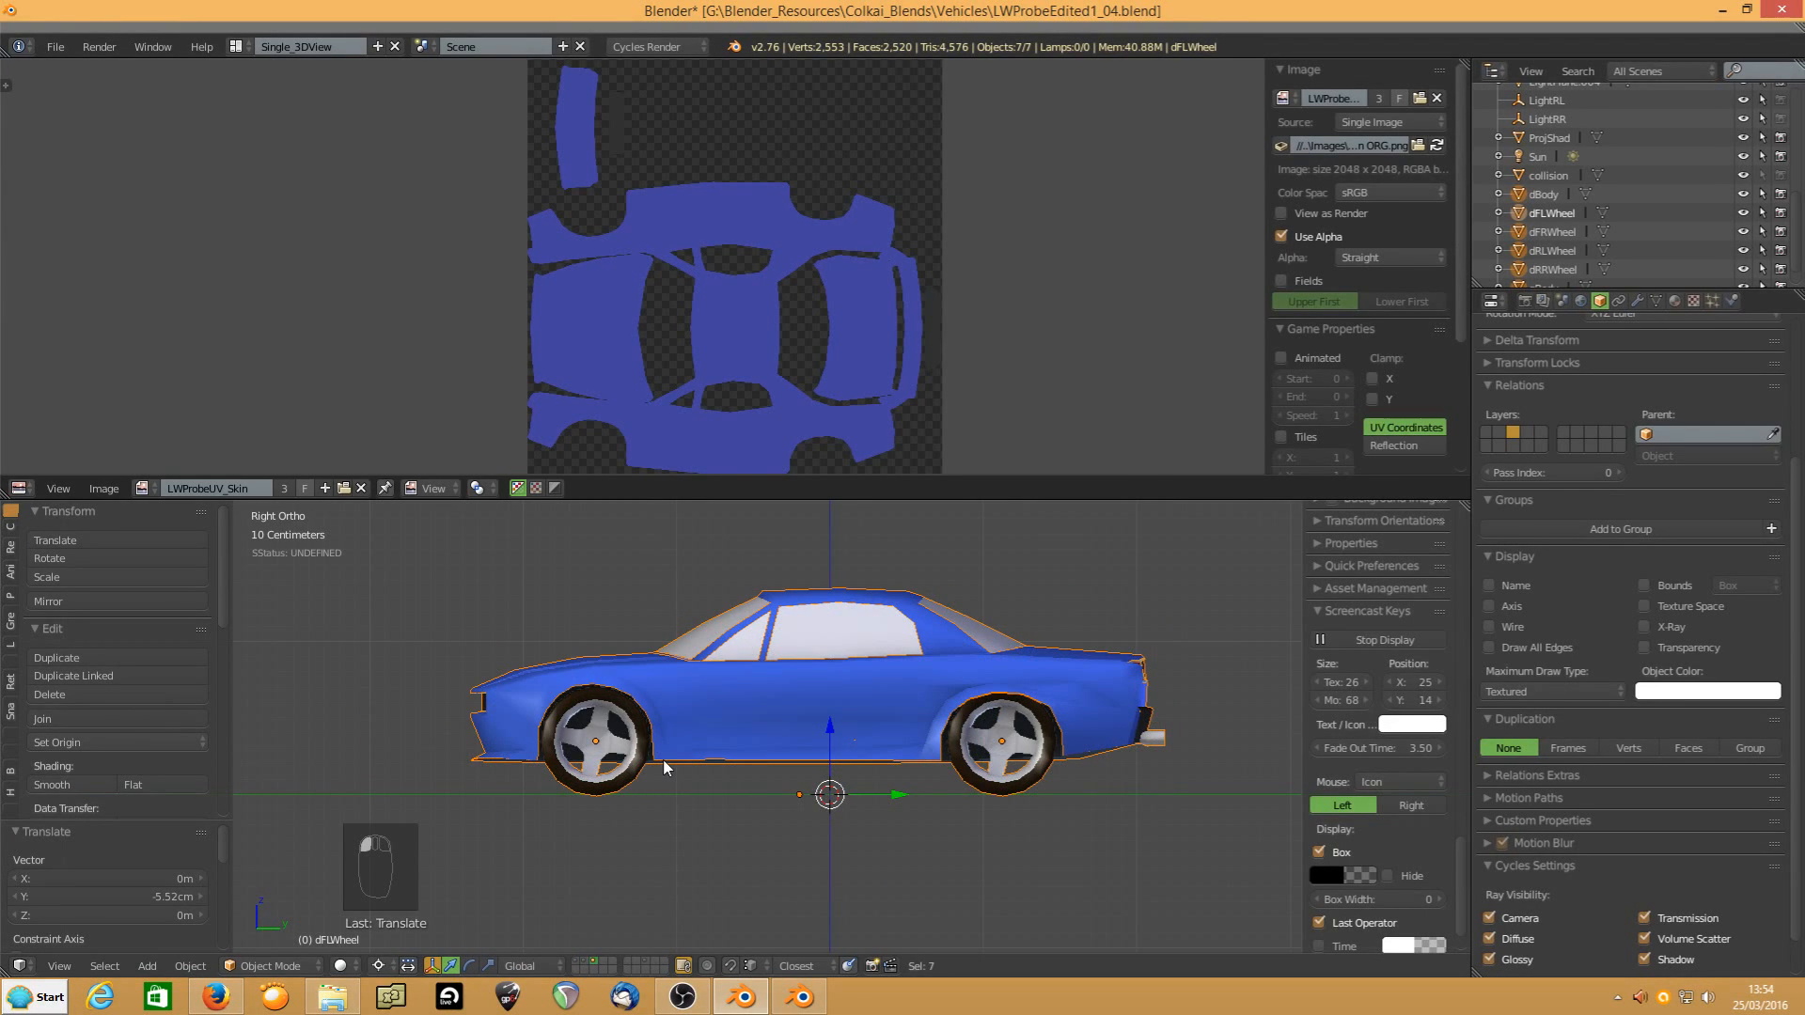
{"action": "key", "text": "ctrl+a"}
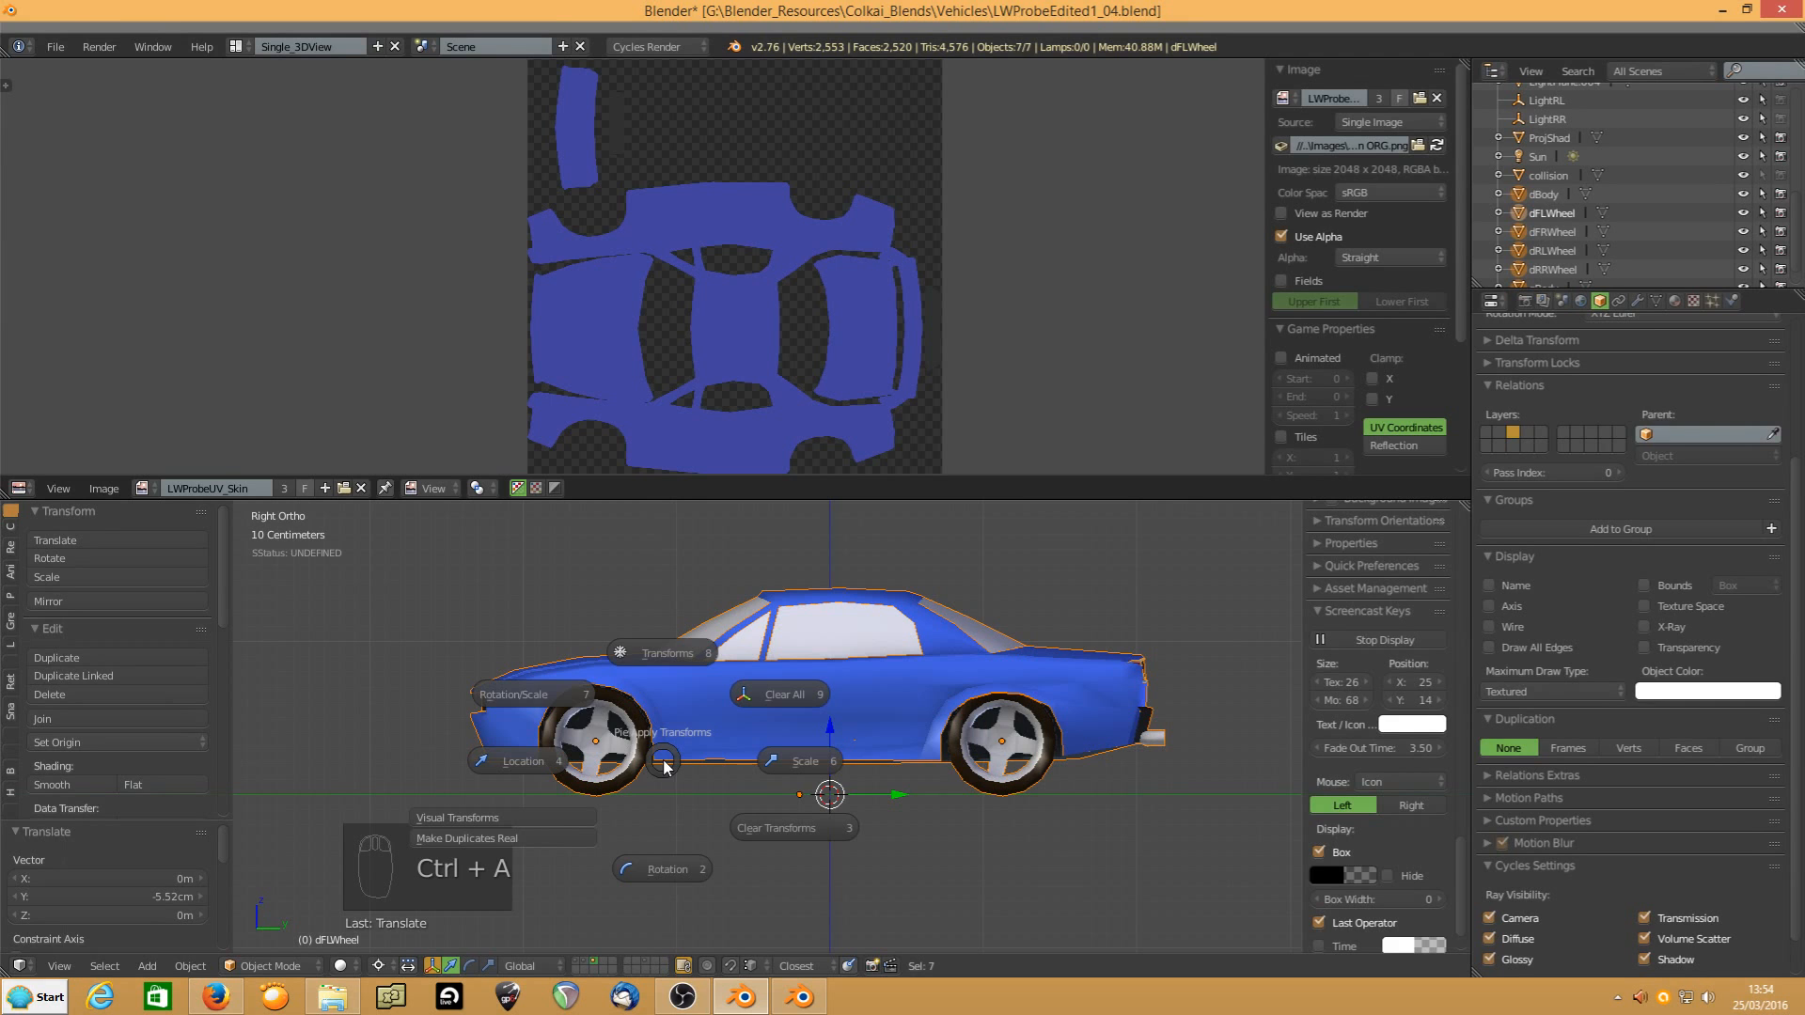
{"action": "left_click", "coordinate": [667, 658]}
{"action": "middle_click_drag", "start_coordinate": [668, 658], "coordinate": [696, 715]}
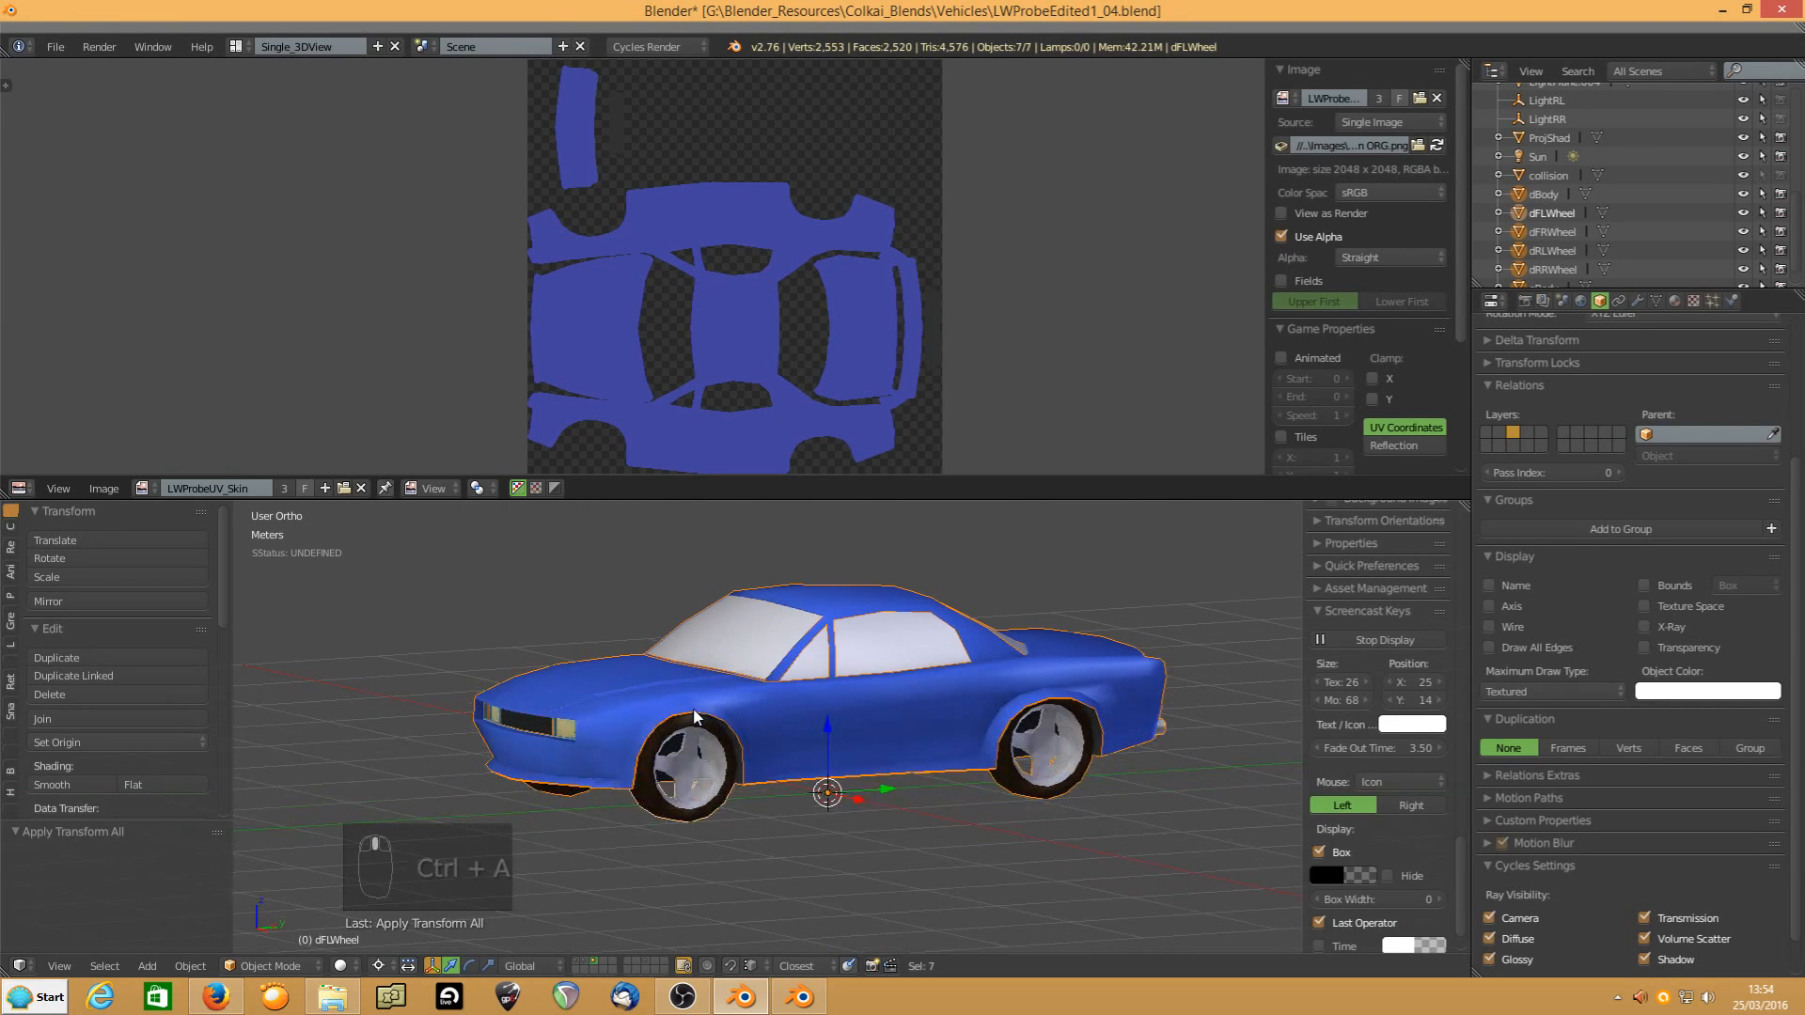
Set the pivot to Median Point and set the origins of the front-left and rear-left wheels to their geometry
{"action": "left_click", "coordinate": [381, 965]}
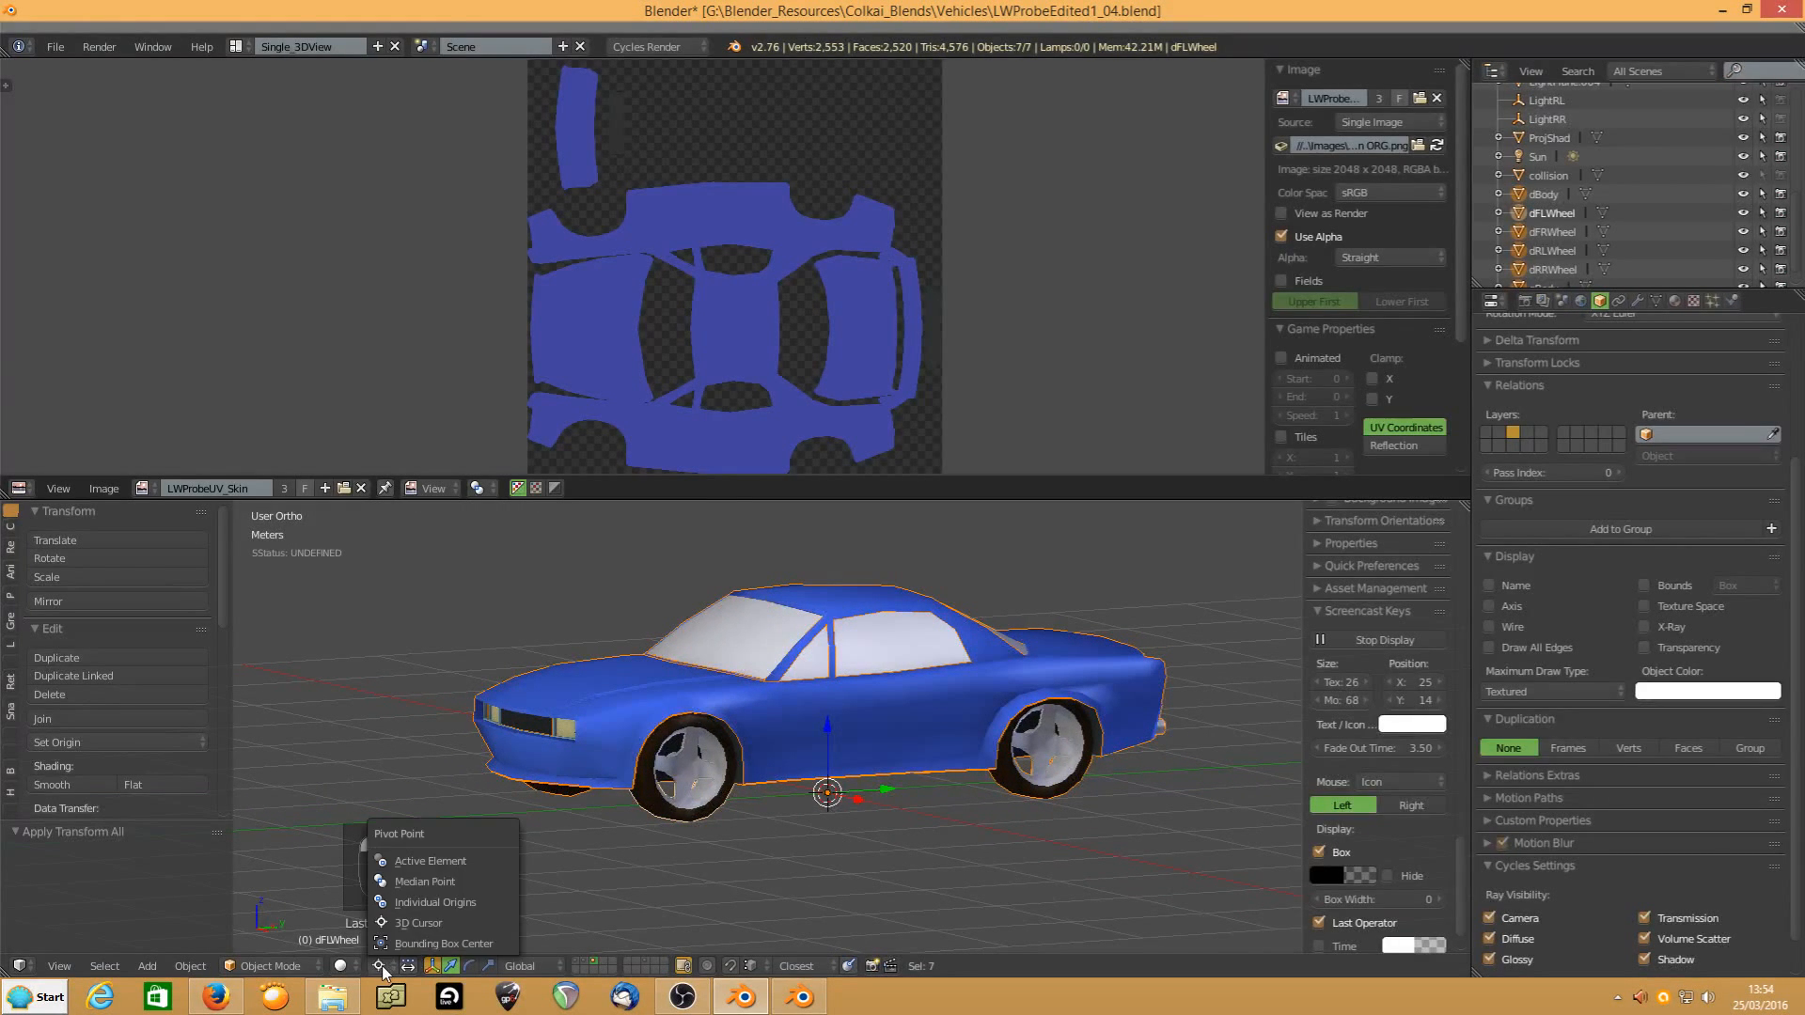
{"action": "left_click", "coordinate": [388, 895]}
{"action": "left_click", "coordinate": [707, 811]}
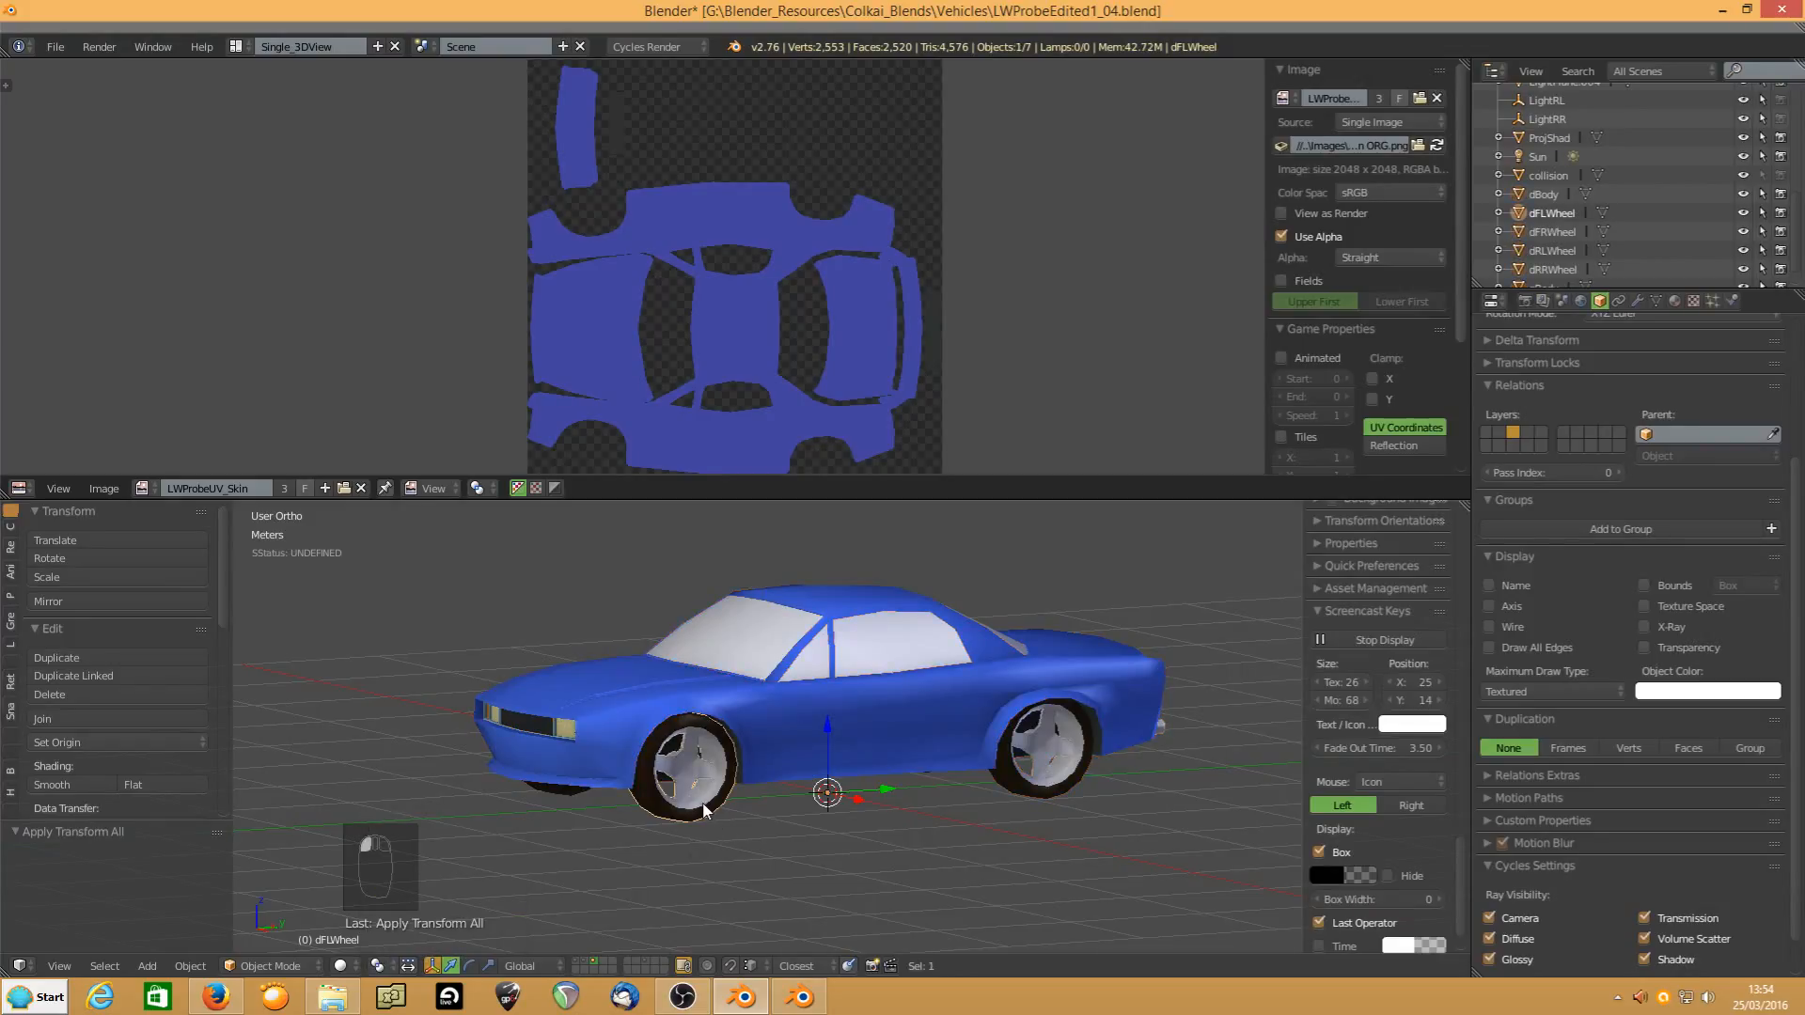
{"action": "key", "text": "shift+s"}
{"action": "key", "text": "g"}
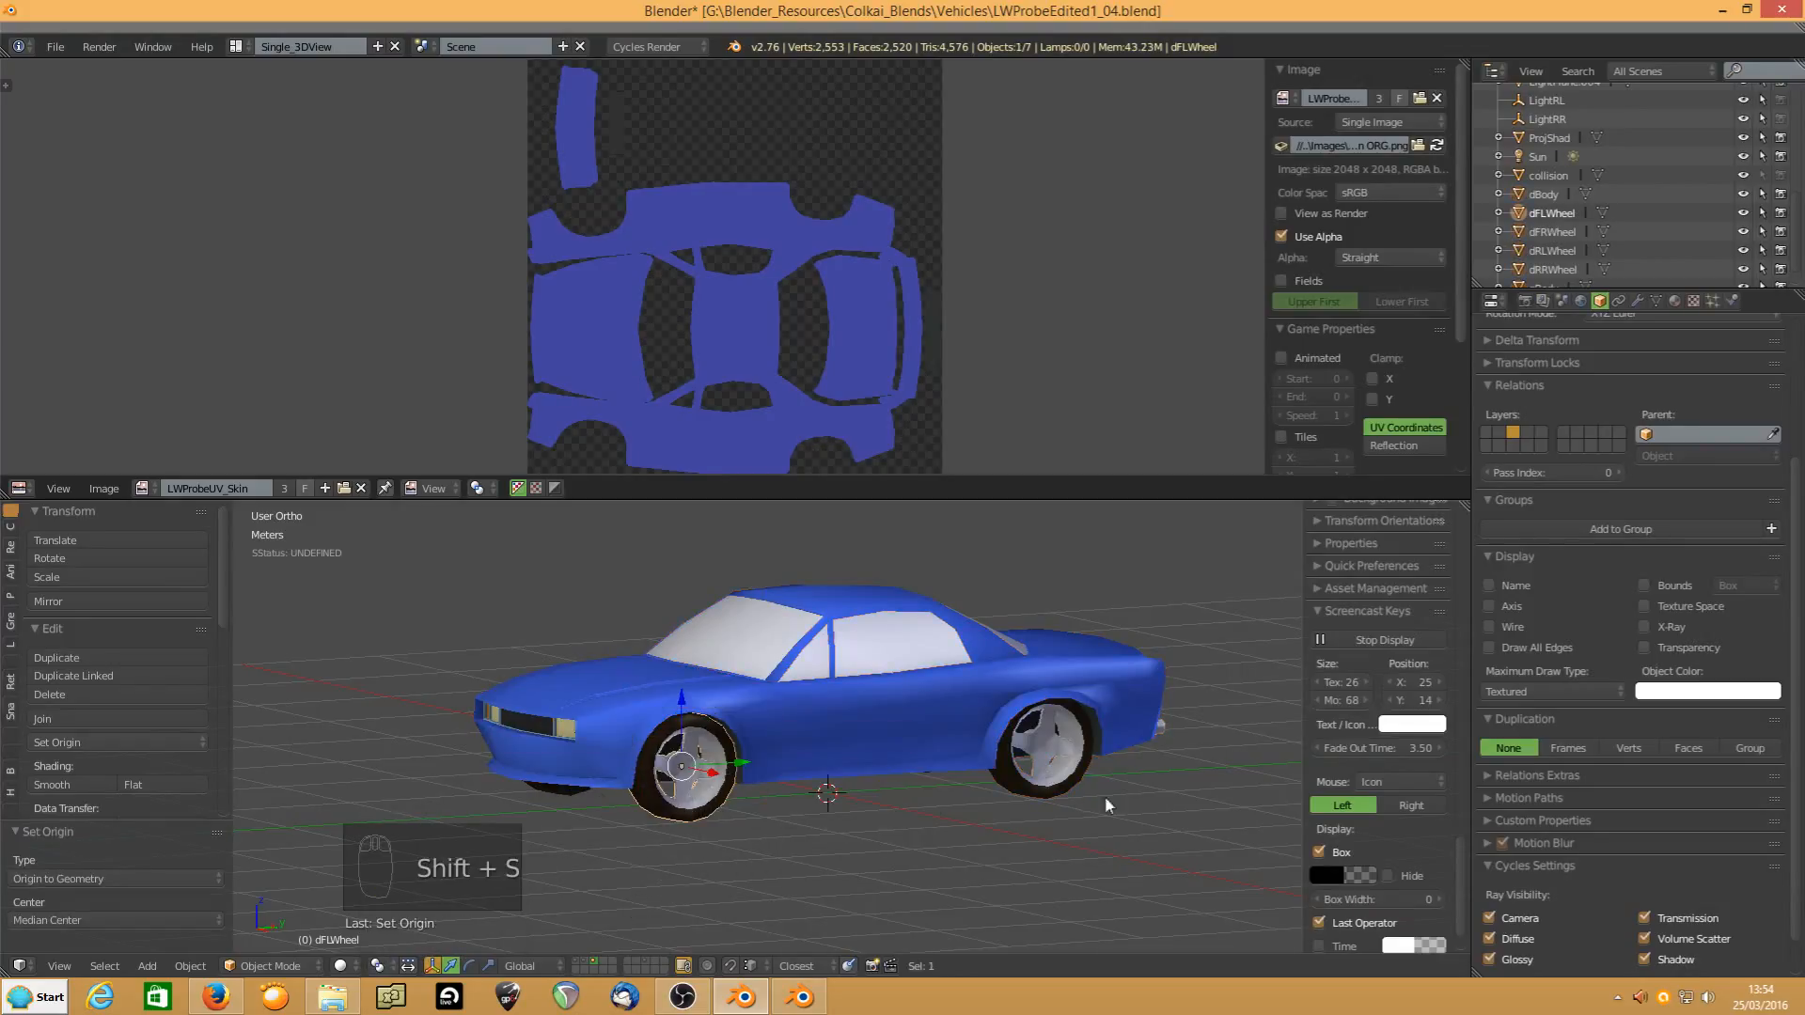
{"action": "left_click", "coordinate": [1047, 780]}
{"action": "key", "text": "shift+s"}
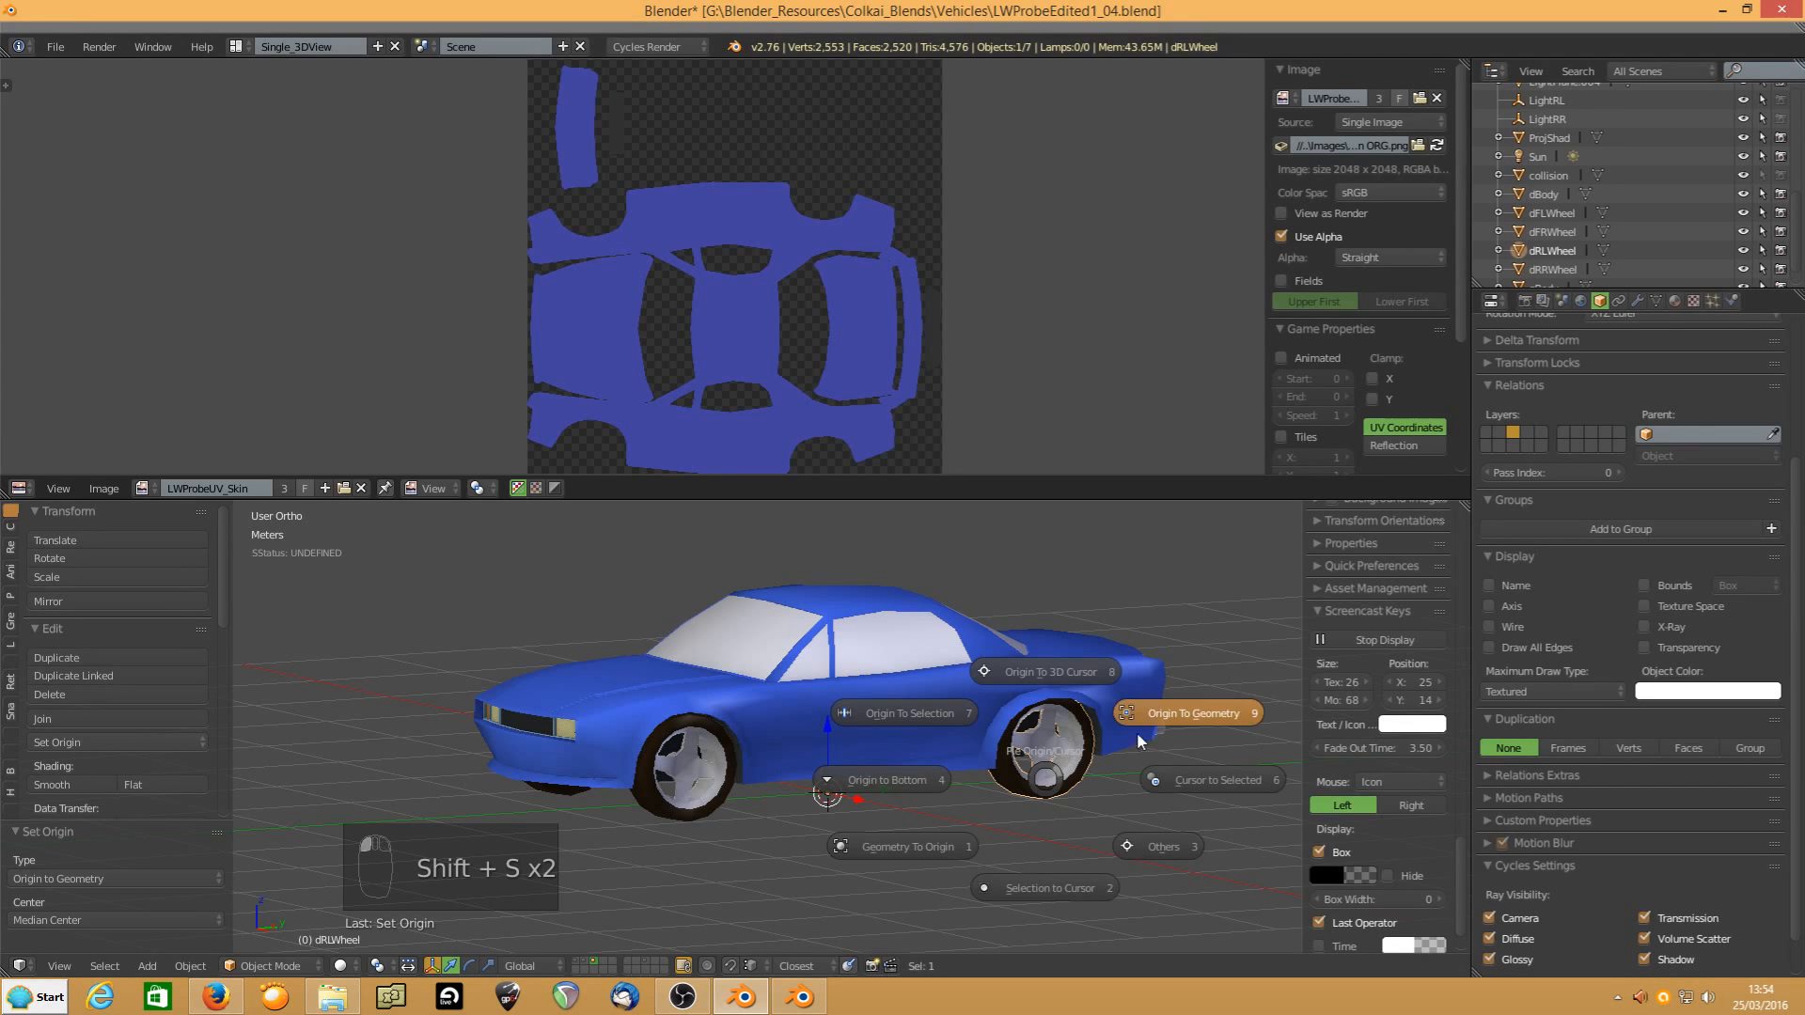
{"action": "left_click", "coordinate": [1173, 718]}
Set the origins of the rear-right and front-right wheels to their geometry
{"action": "middle_click_drag", "start_coordinate": [1169, 712], "coordinate": [793, 777]}
{"action": "left_click", "coordinate": [793, 776]}
{"action": "key", "text": "shift+s"}
{"action": "left_click", "coordinate": [931, 705]}
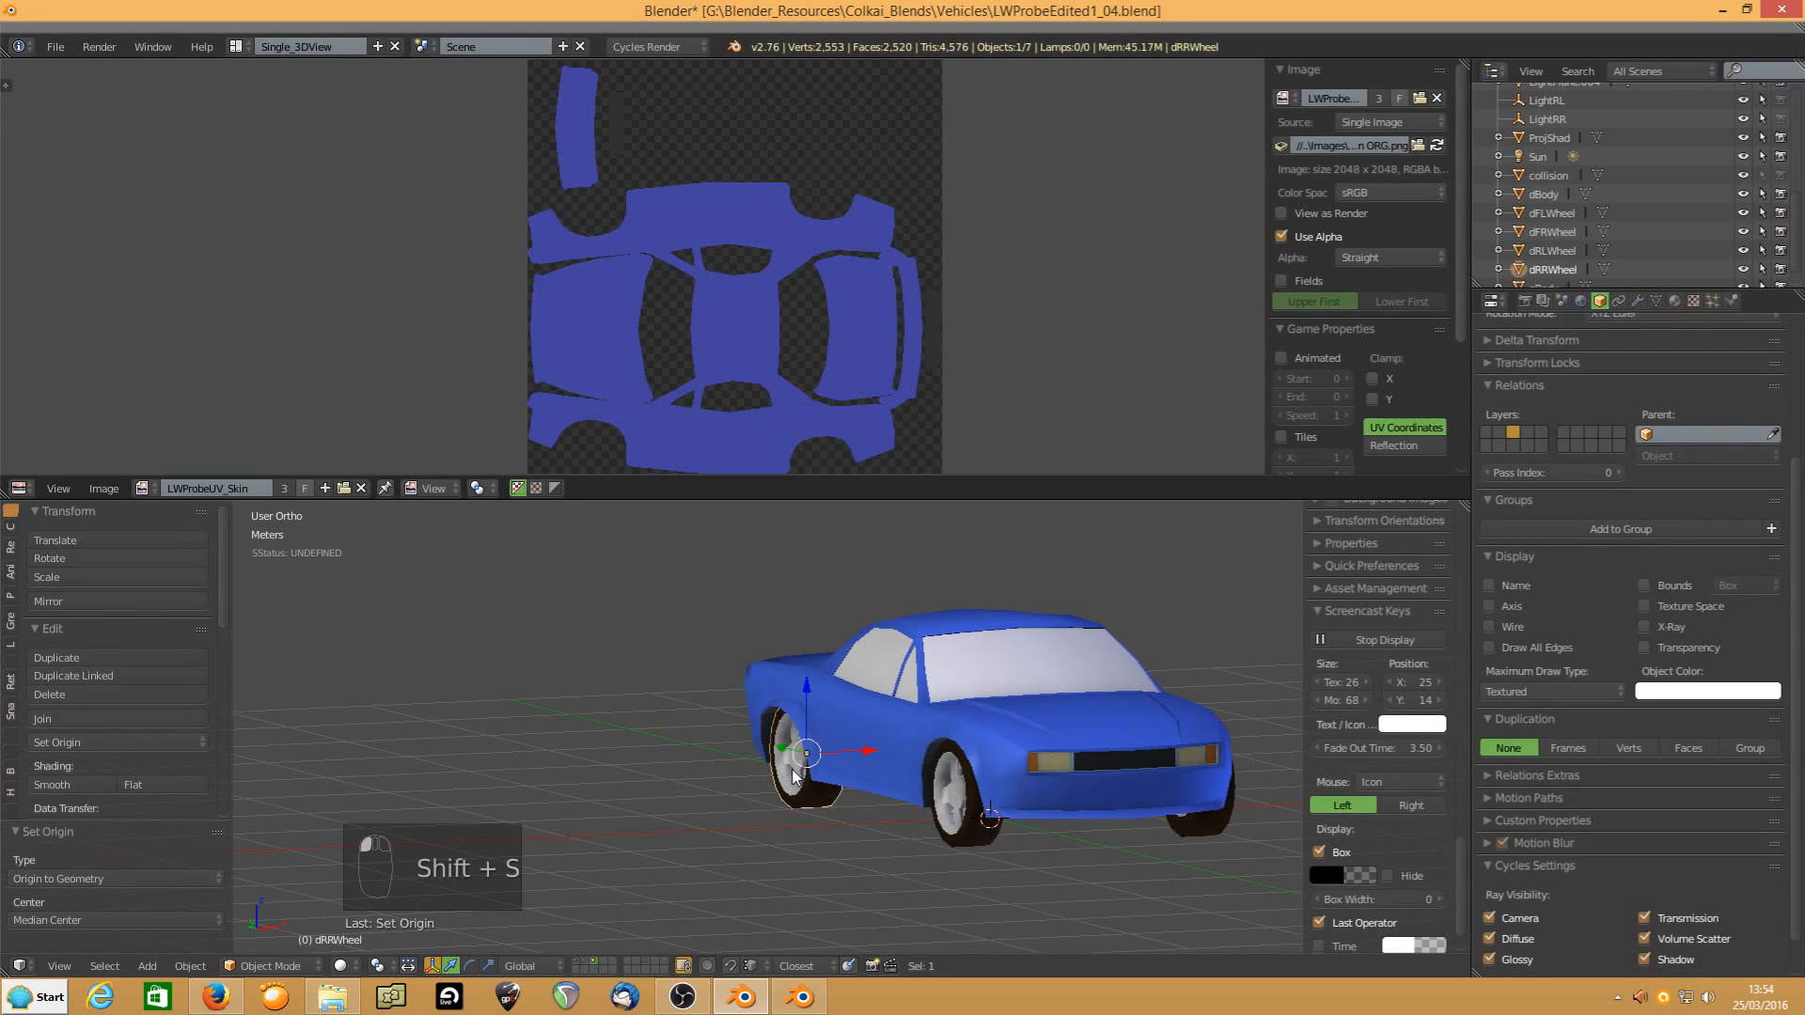
{"action": "left_click", "coordinate": [964, 839]}
{"action": "key", "text": "shift+s"}
{"action": "key", "text": "g"}
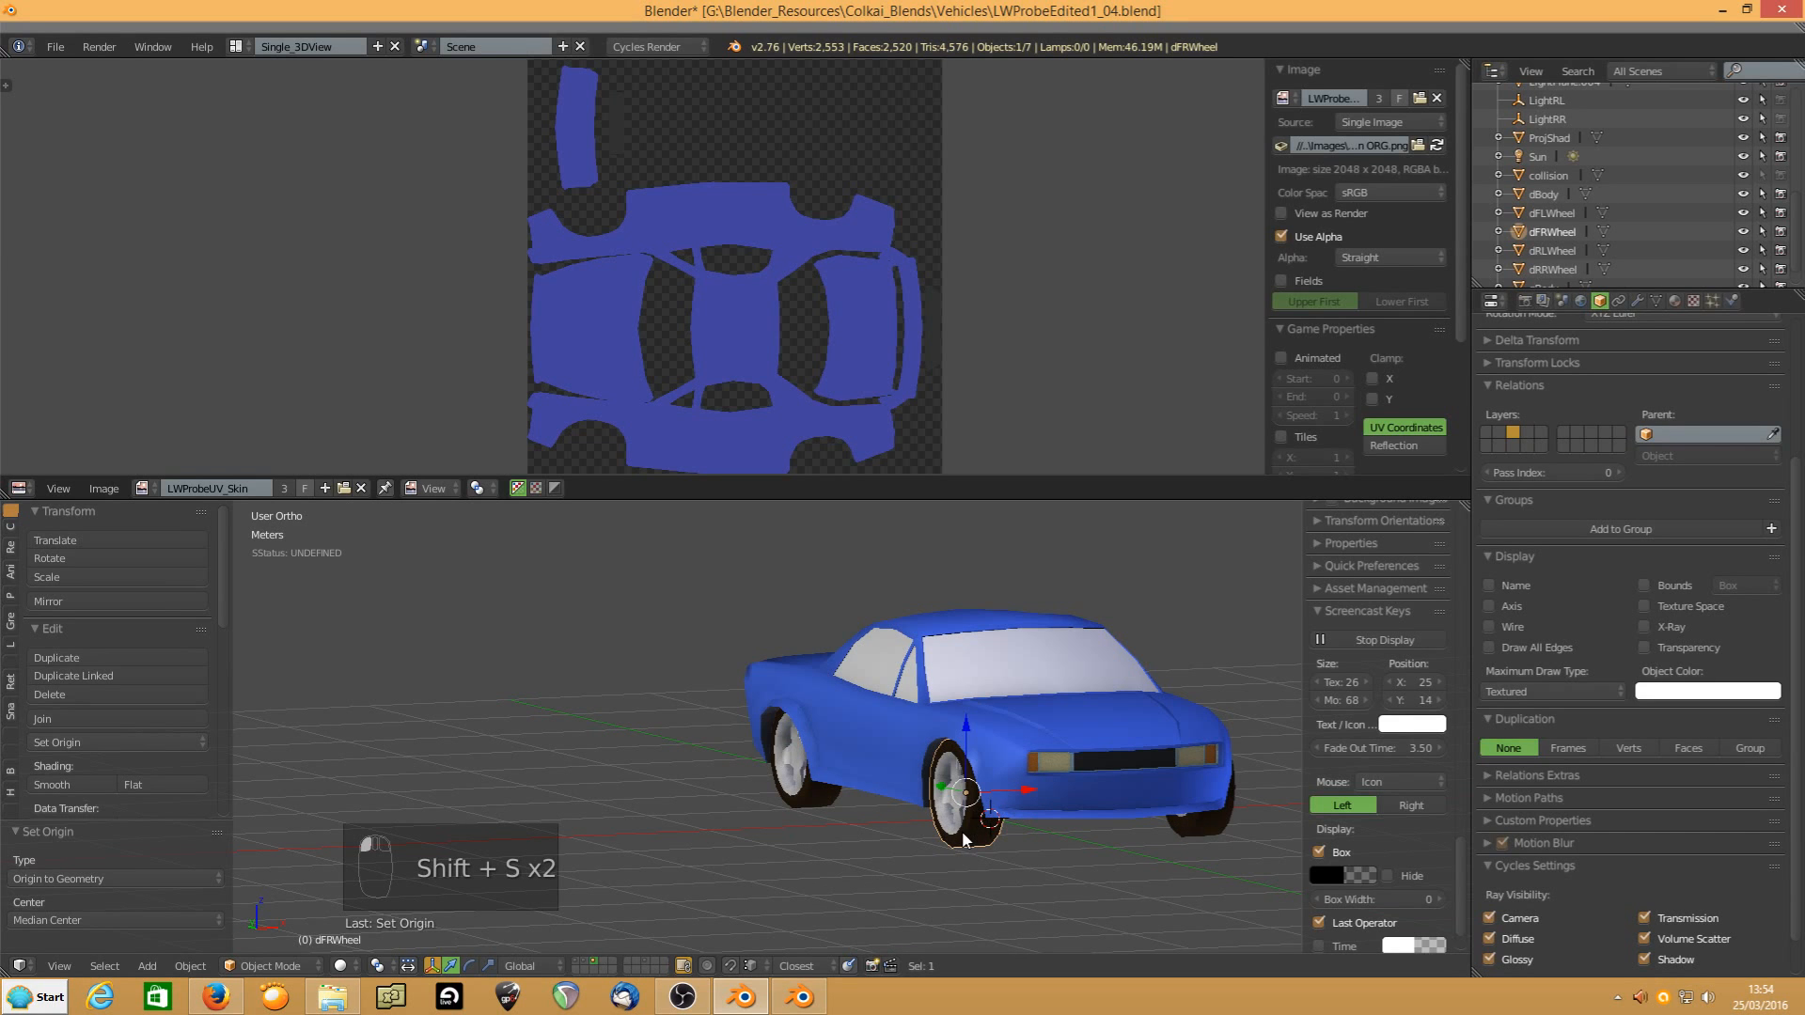
Check the scaled car's fit against the wireframe template from the side with both layers shown
{"action": "key", "text": "KP_3"}
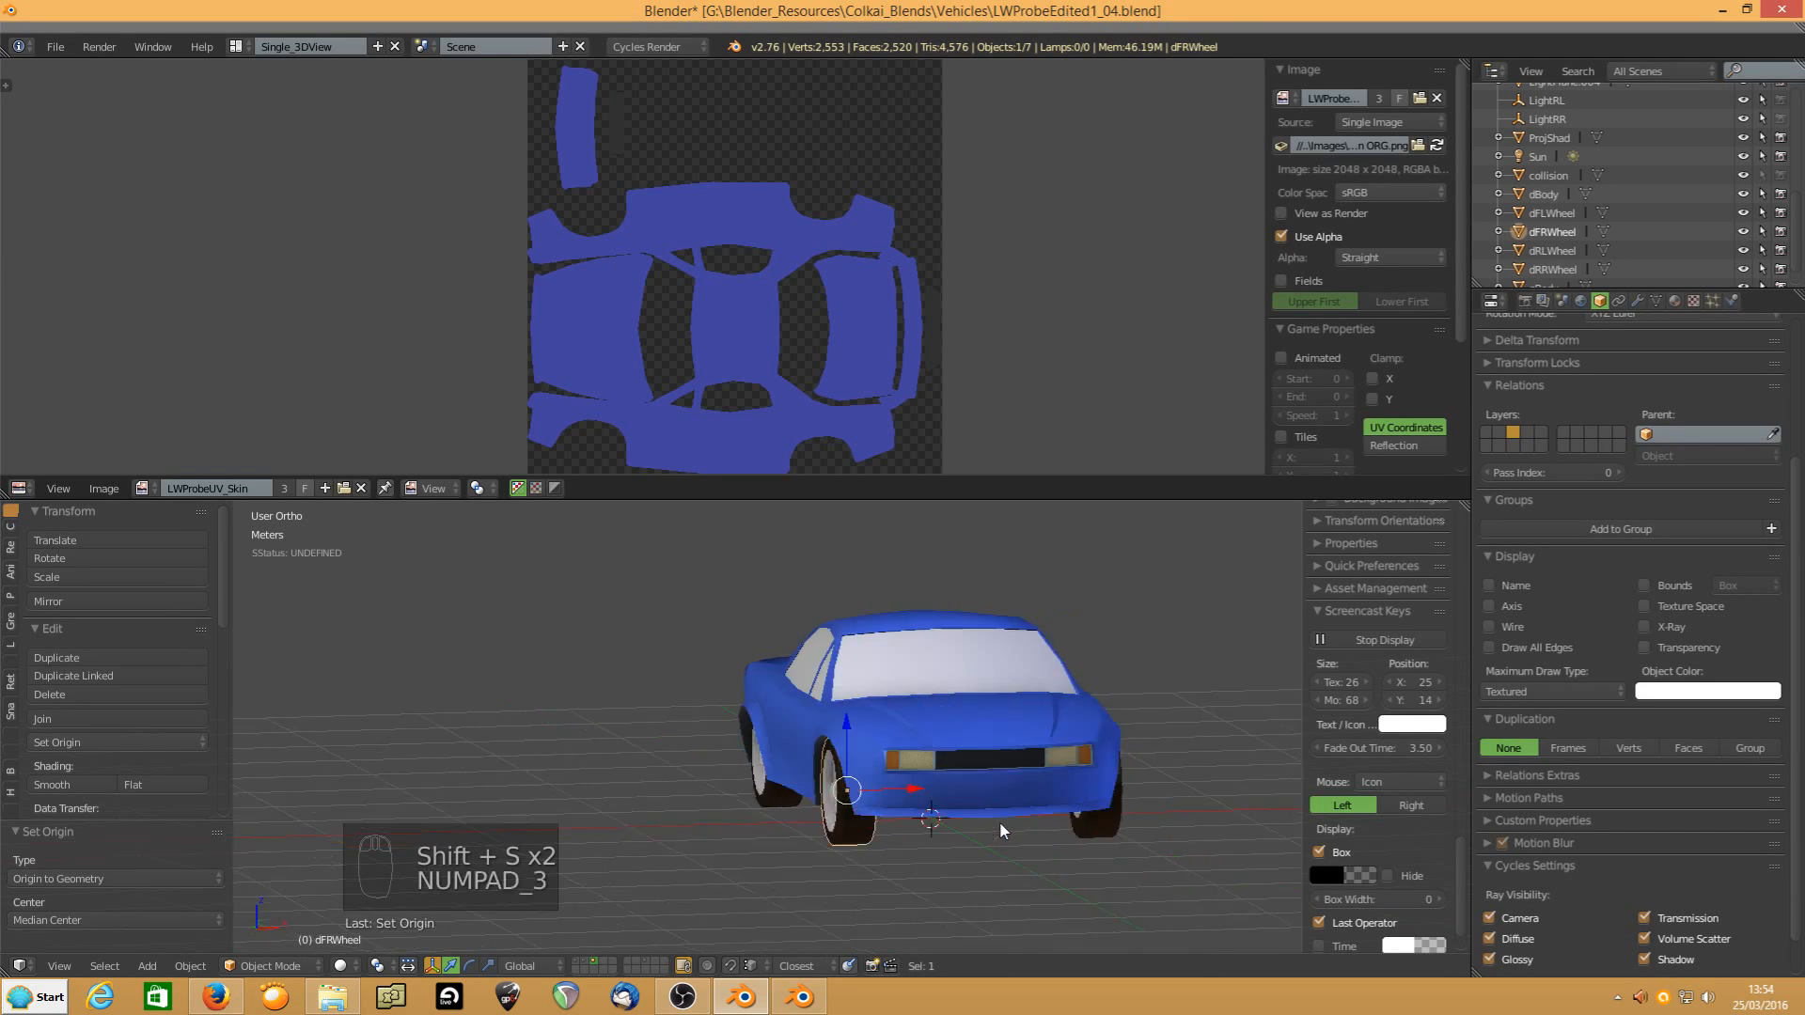
{"action": "middle_click_drag", "start_coordinate": [659, 750], "coordinate": [769, 798], "text": "shift"}
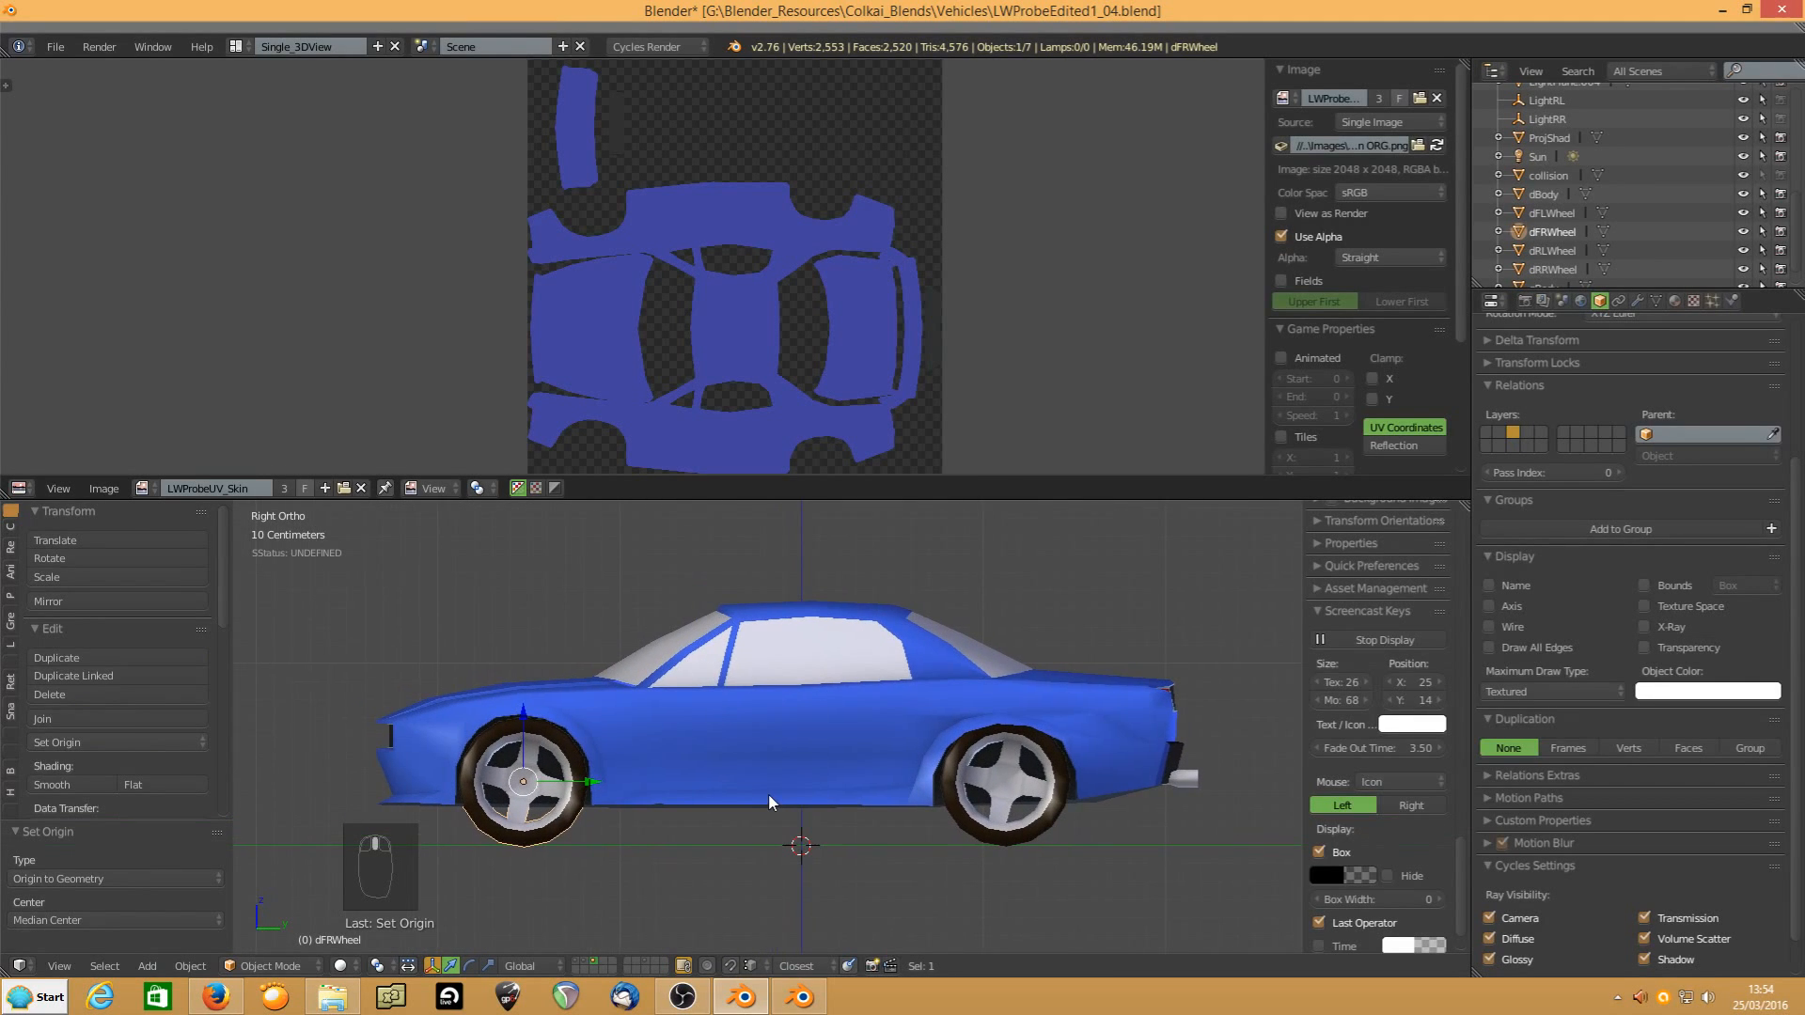
{"action": "left_click", "coordinate": [584, 958]}
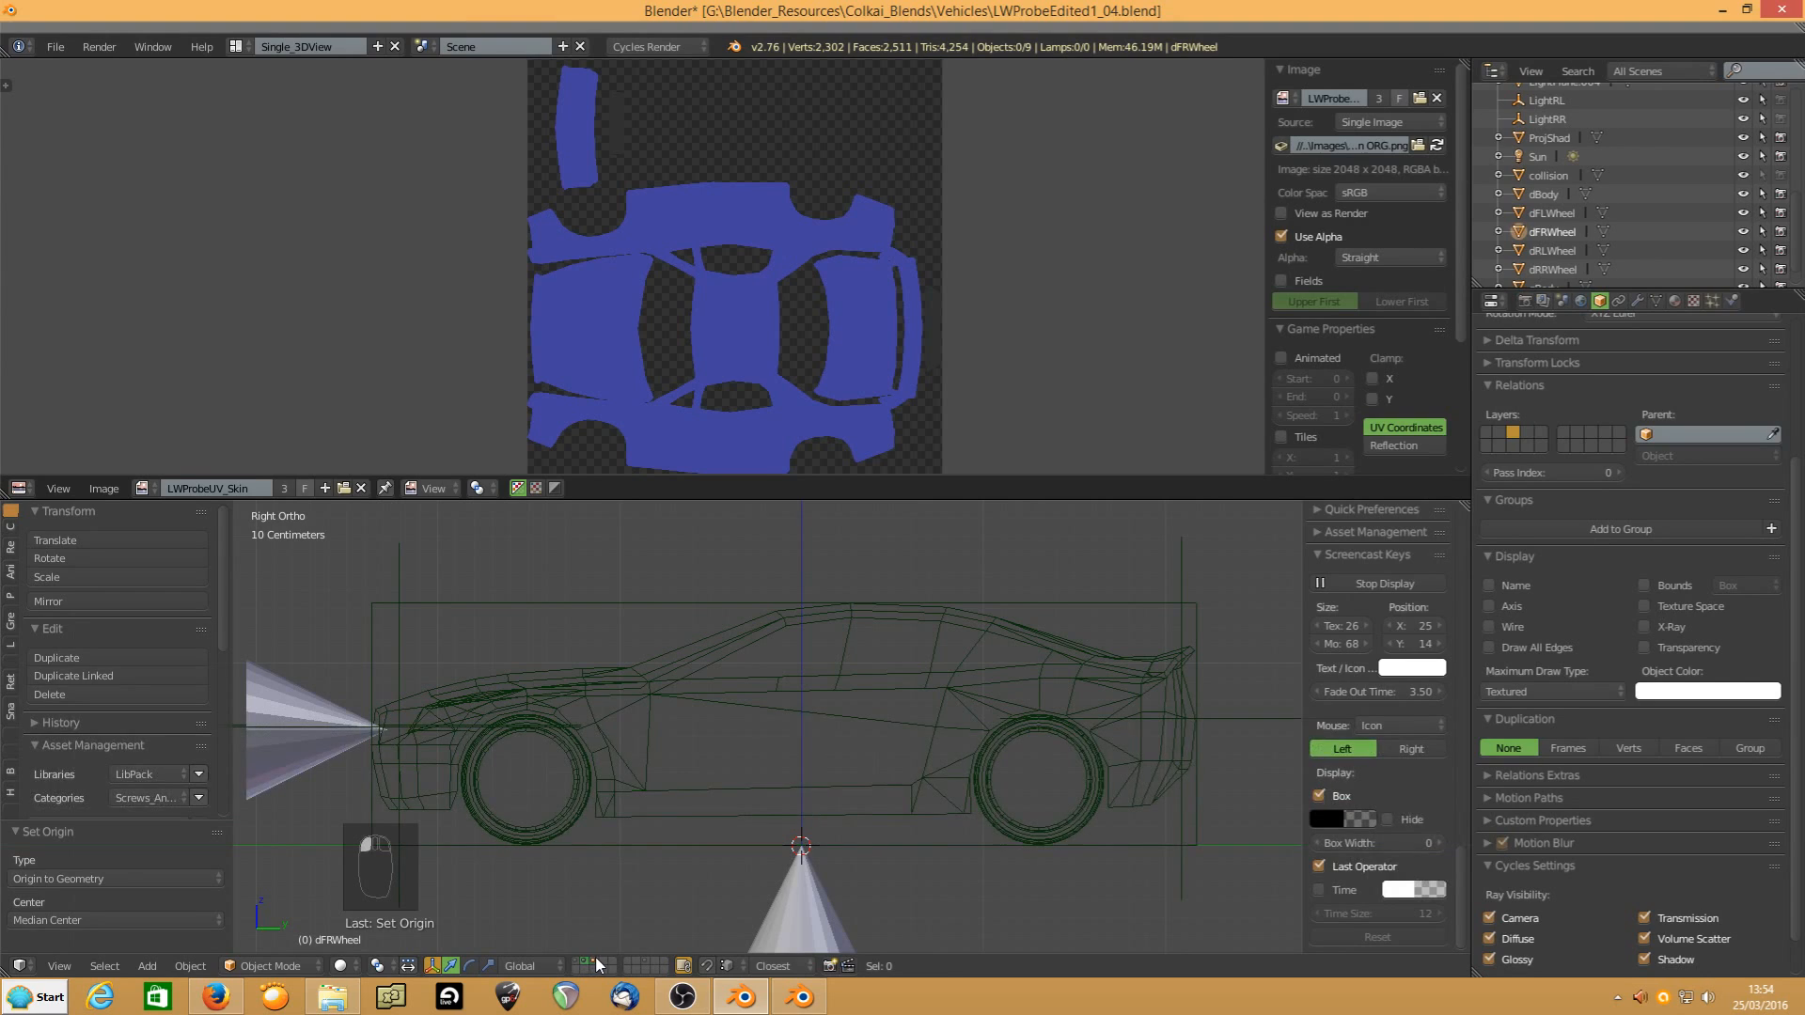
{"action": "left_click", "coordinate": [595, 957], "text": "shift"}
{"action": "mouse_move", "coordinate": [691, 753]}
{"action": "middle_mouse_down"}
{"action": "mouse_move", "coordinate": [788, 786]}
{"action": "mouse_move", "coordinate": [880, 729]}
{"action": "mouse_move", "coordinate": [799, 752]}
{"action": "mouse_move", "coordinate": [551, 731]}
{"action": "mouse_move", "coordinate": [663, 769]}
{"action": "mouse_move", "coordinate": [884, 758]}
{"action": "mouse_move", "coordinate": [921, 735]}
{"action": "mouse_move", "coordinate": [883, 758]}
{"action": "mouse_move", "coordinate": [683, 757]}
{"action": "middle_mouse_up"}
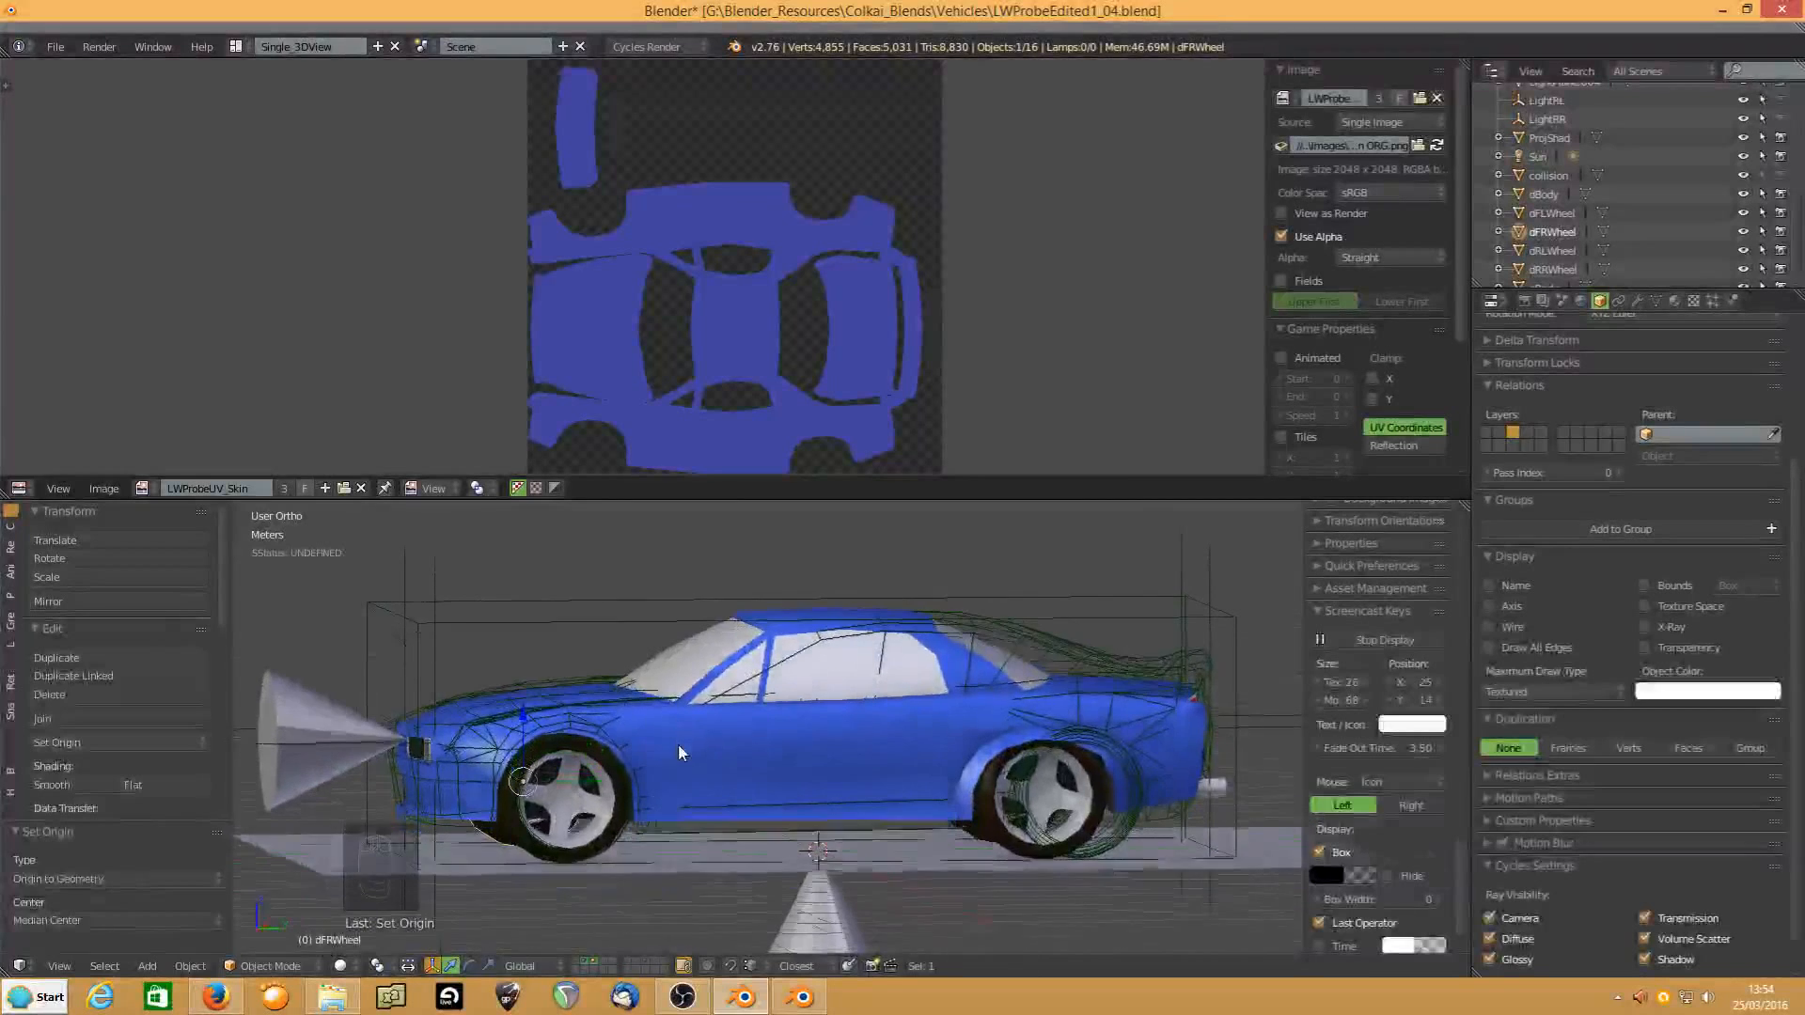
Isolate the template layer and delete the collision wireframe and the Hitbox object
{"action": "left_click", "coordinate": [589, 965]}
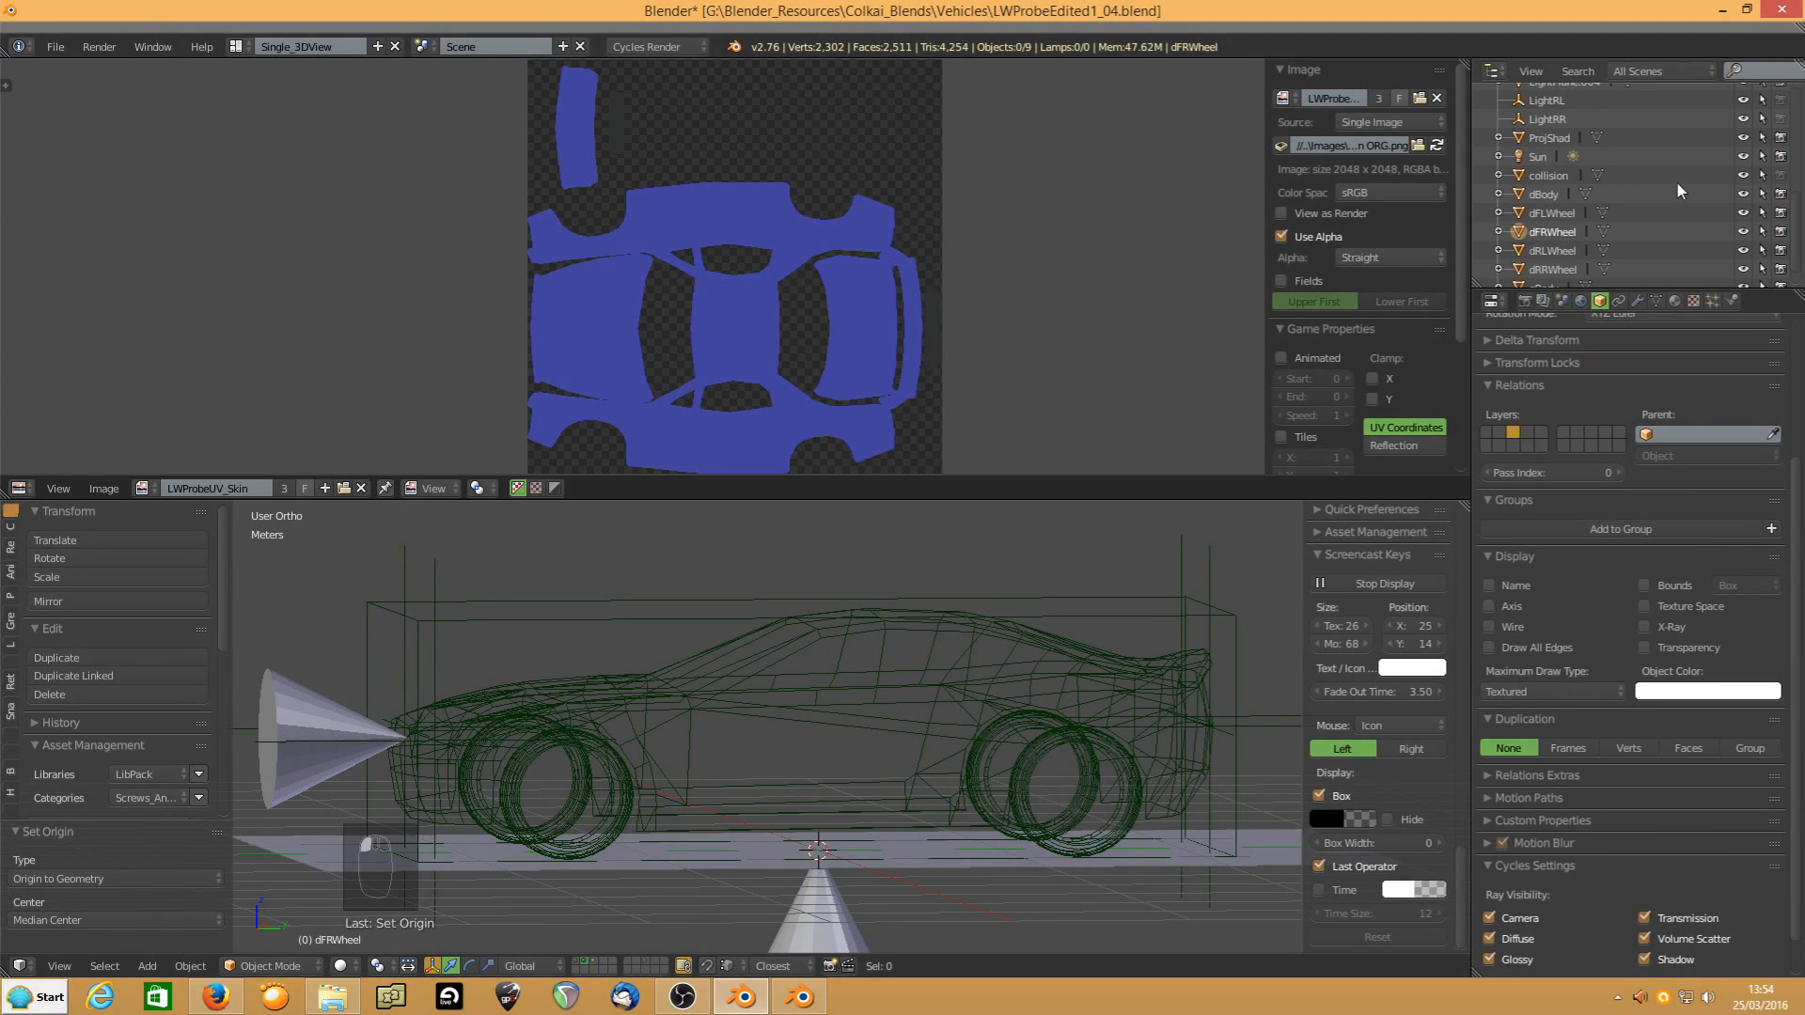
{"action": "left_click", "coordinate": [1549, 177]}
{"action": "key", "text": "Delete"}
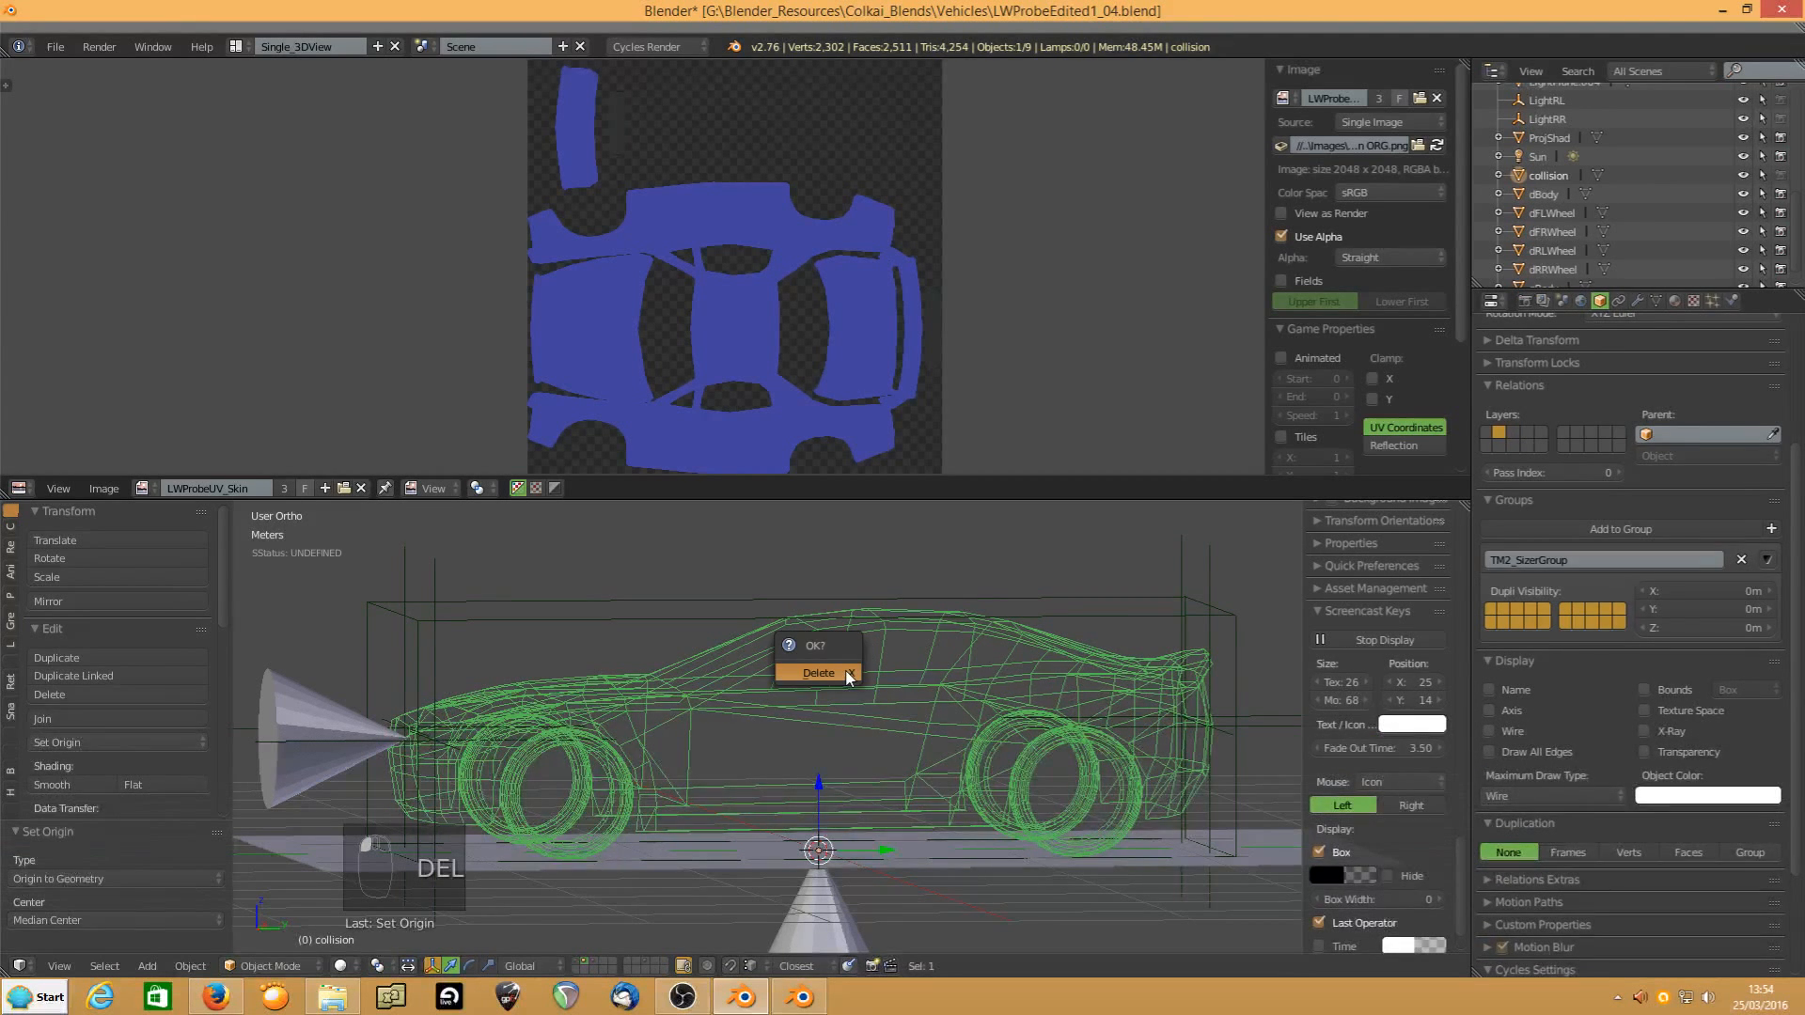
{"action": "left_click", "coordinate": [818, 673]}
{"action": "right_click", "coordinate": [765, 613]}
{"action": "key", "text": "Delete"}
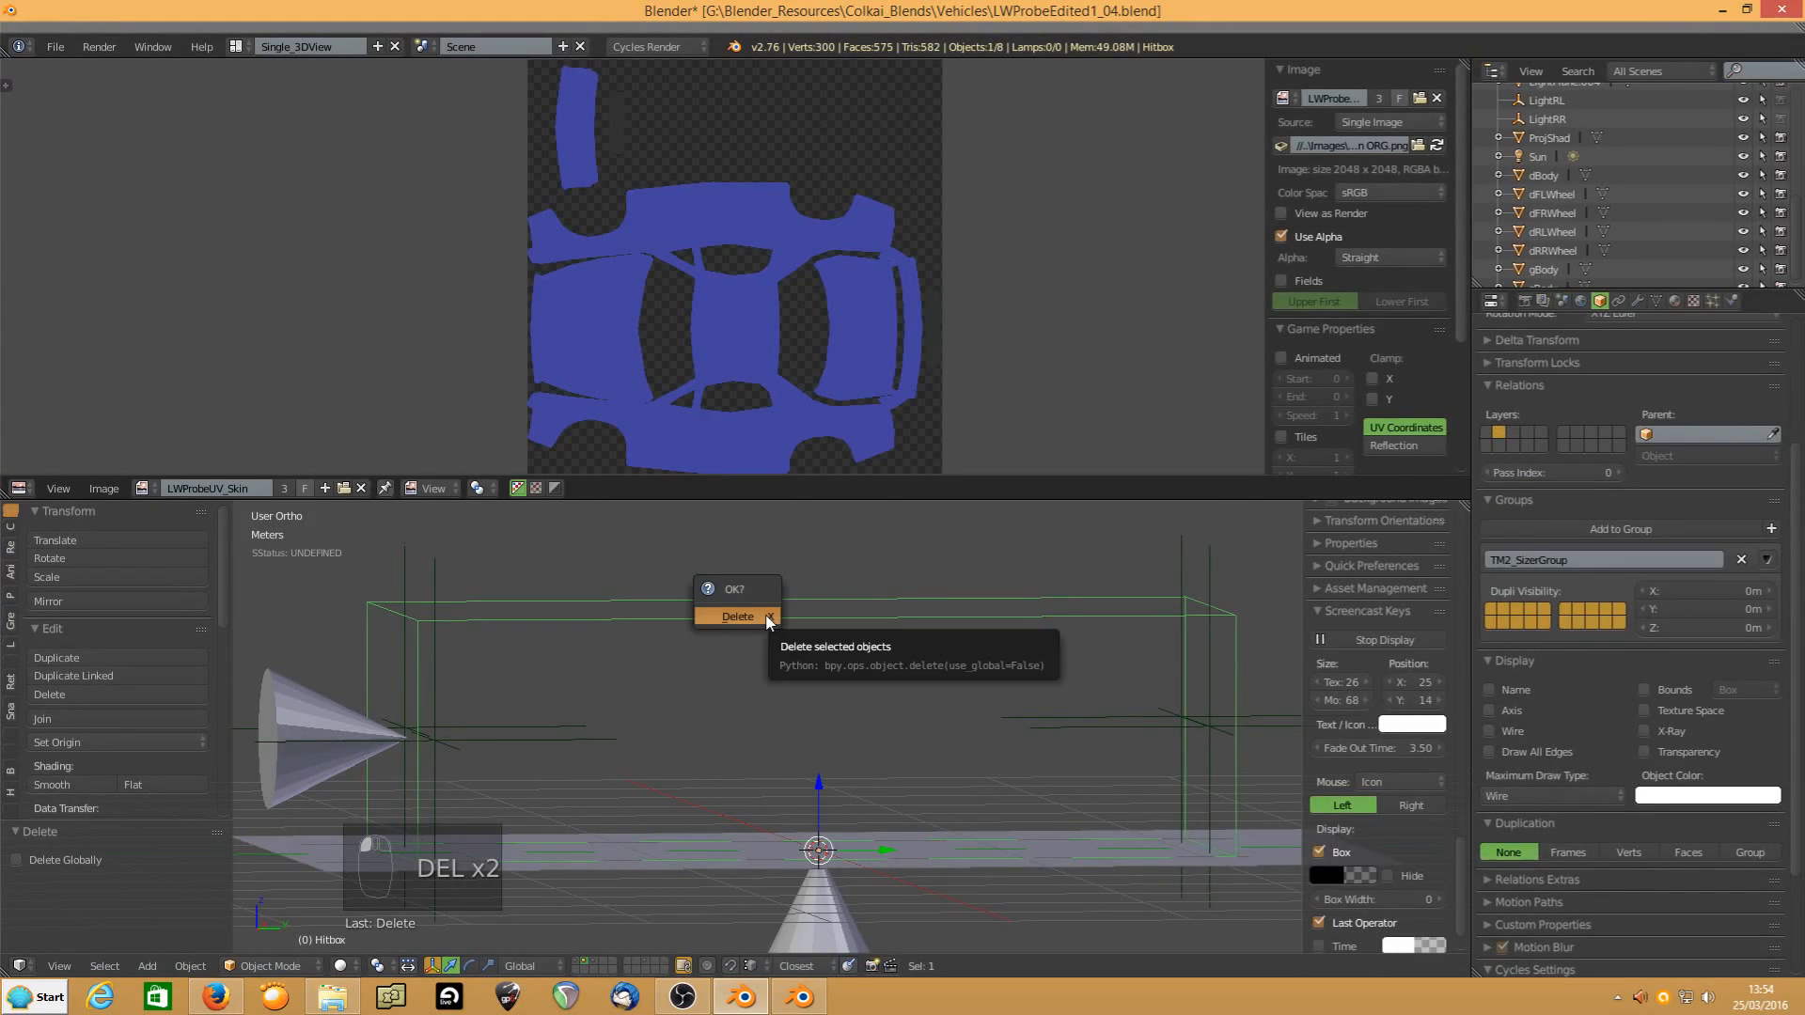
{"action": "left_click", "coordinate": [737, 616]}
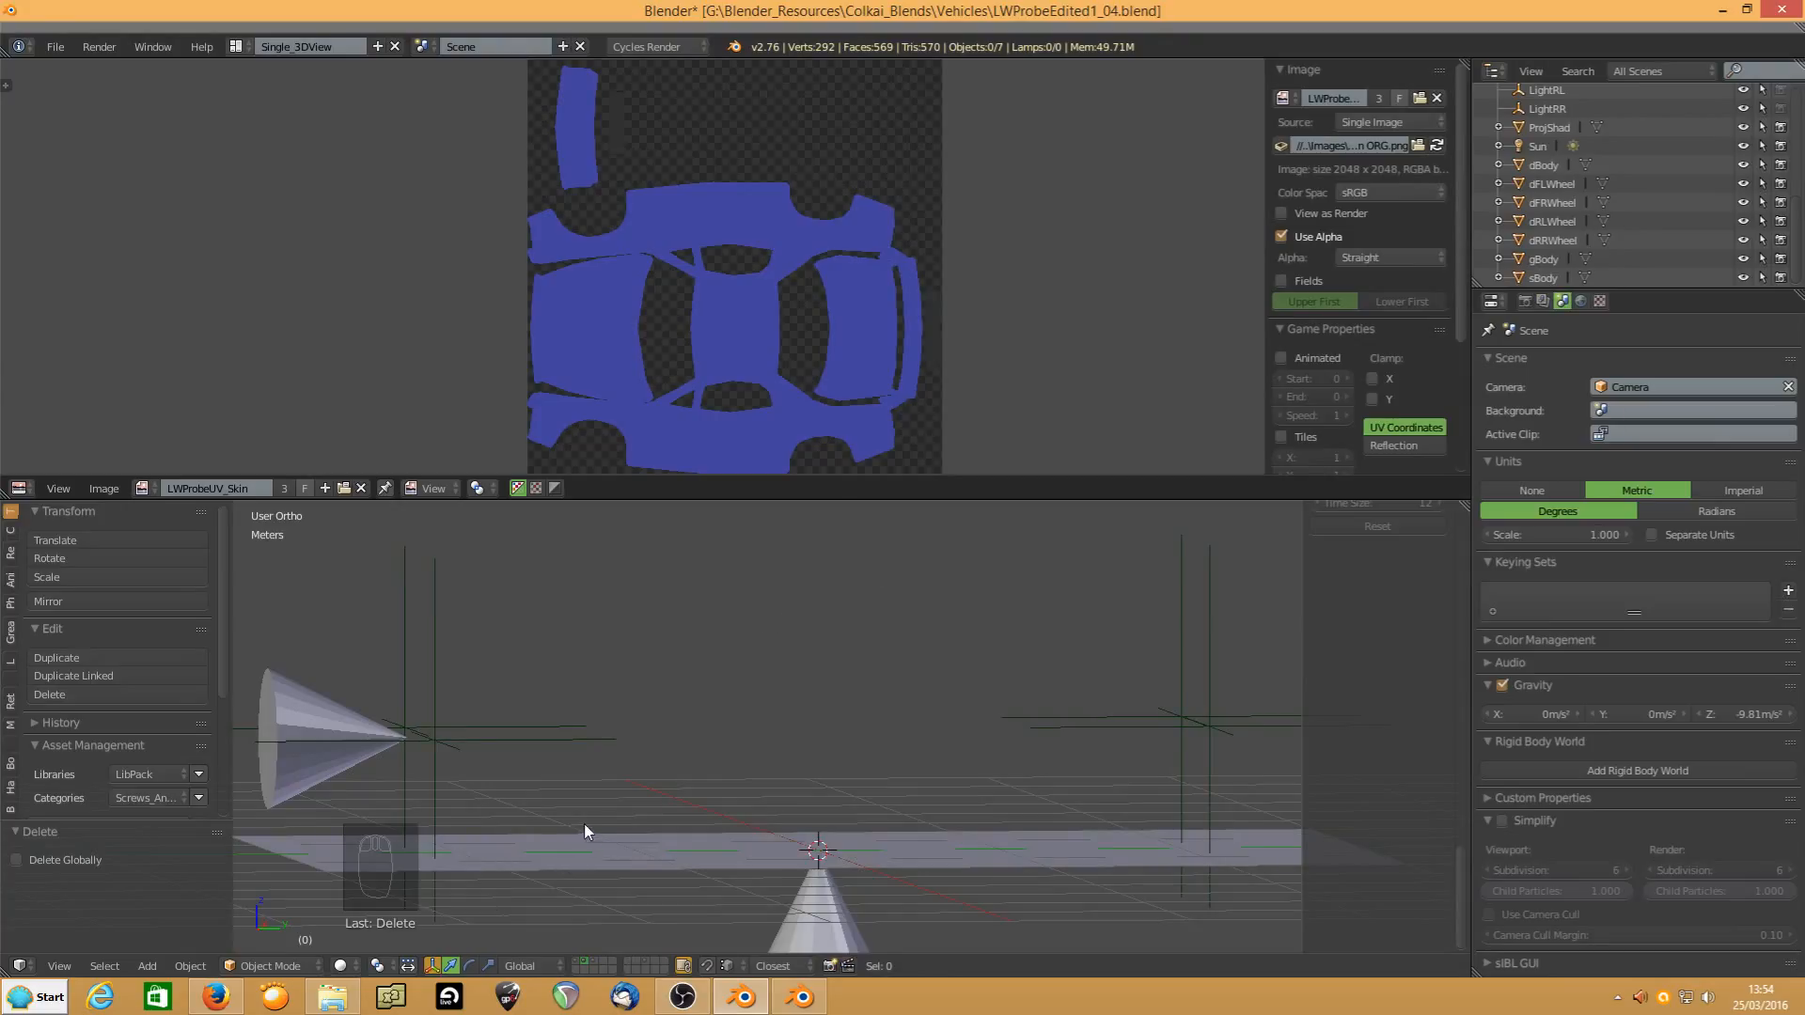
Move all car parts from the third layer to the second layer and display them with the lights and shadow plane
{"action": "left_click", "coordinate": [594, 961]}
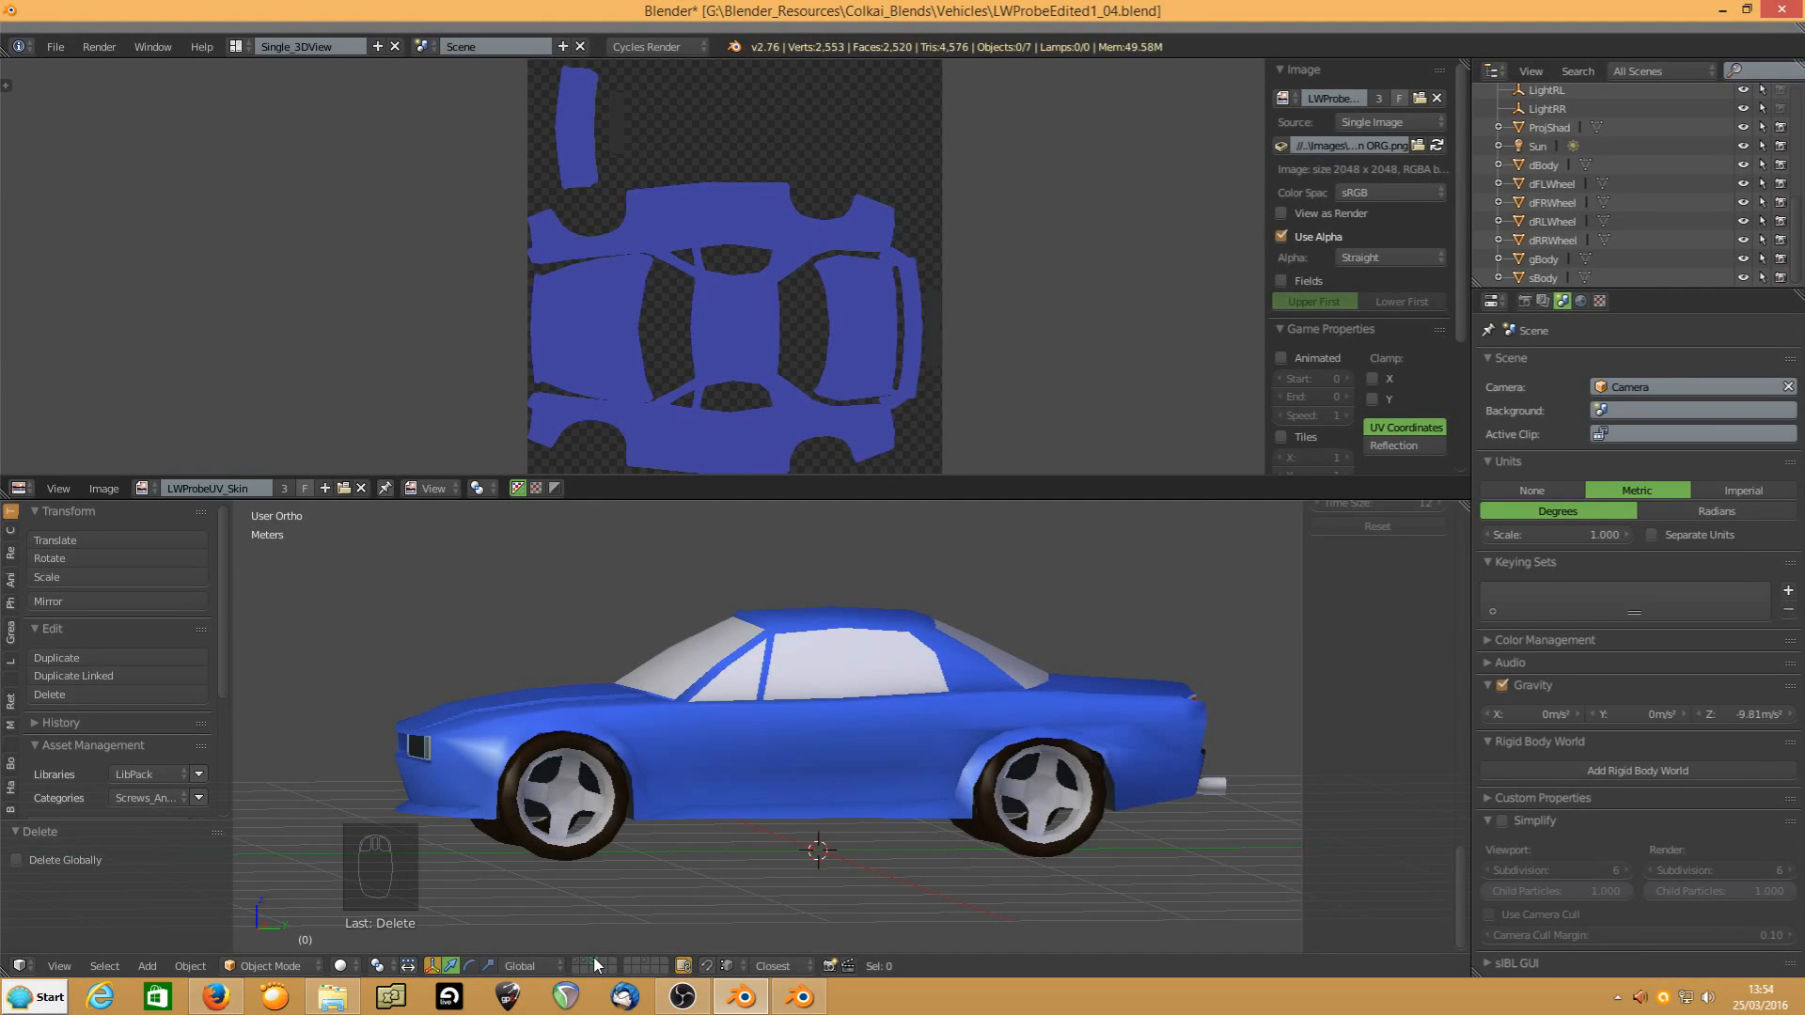
{"action": "key", "text": "a"}
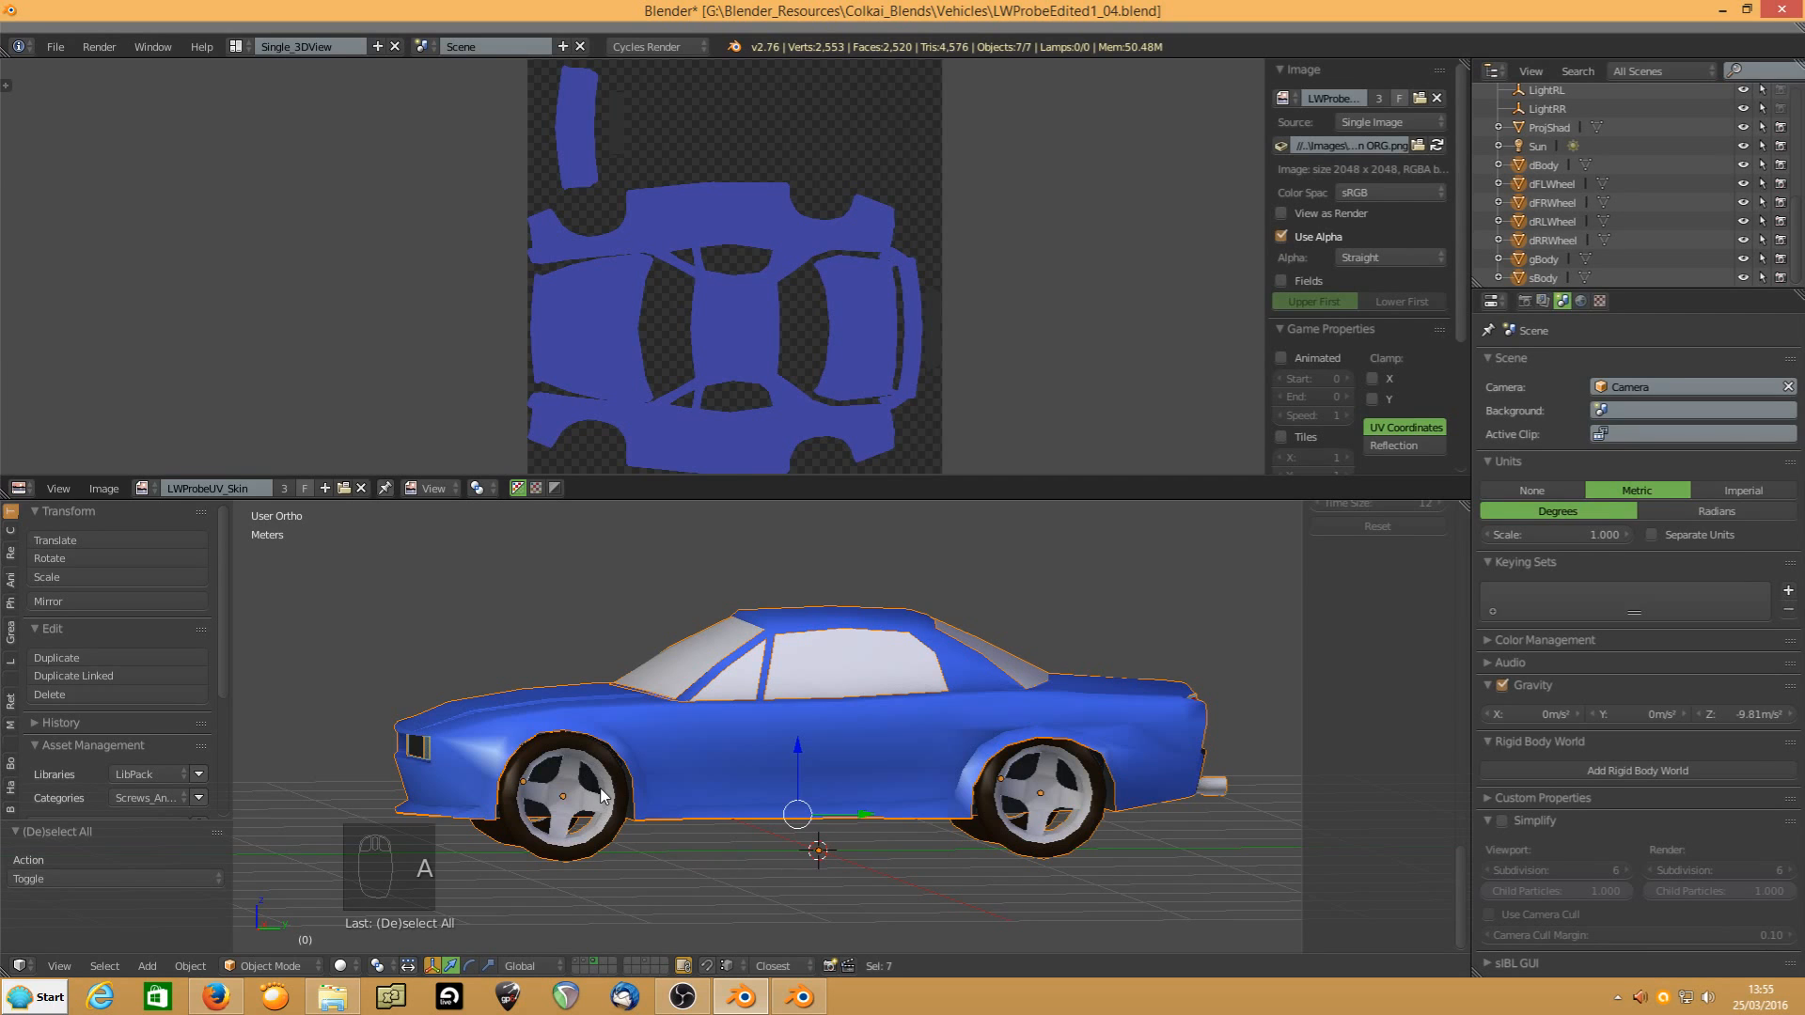
{"action": "key", "text": "m"}
{"action": "left_click", "coordinate": [763, 818]}
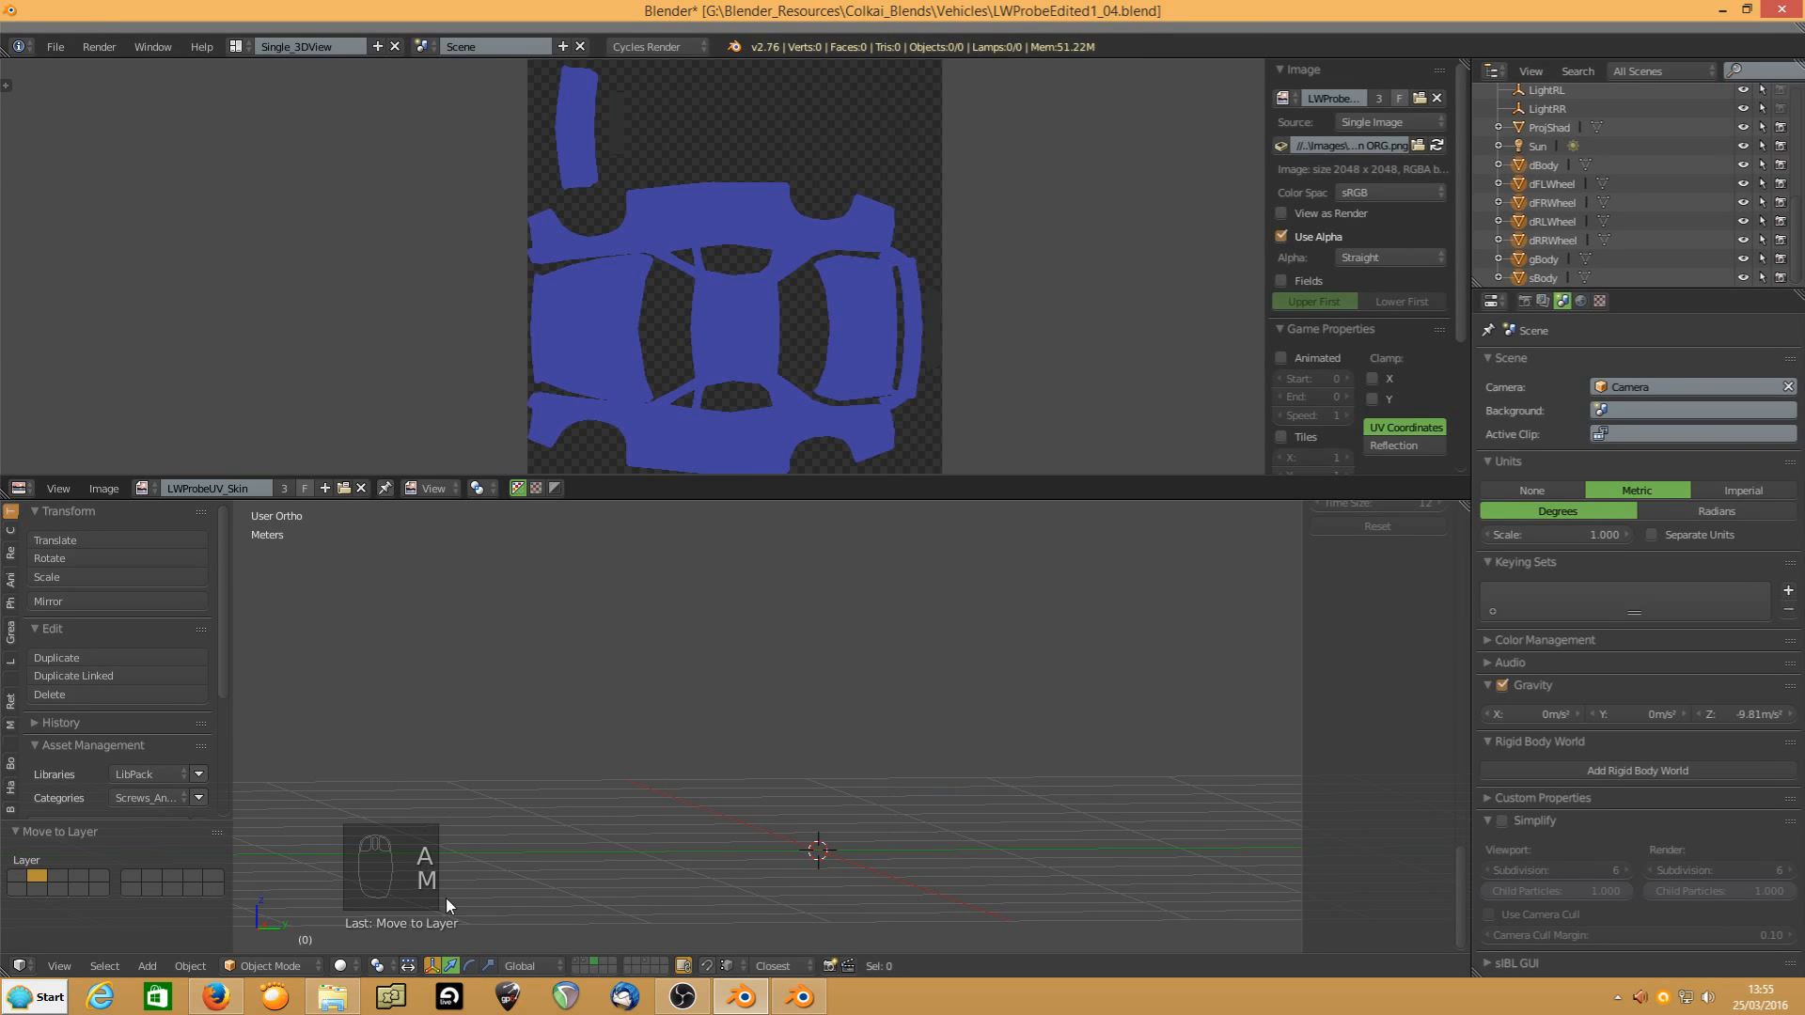
{"action": "left_click", "coordinate": [585, 965]}
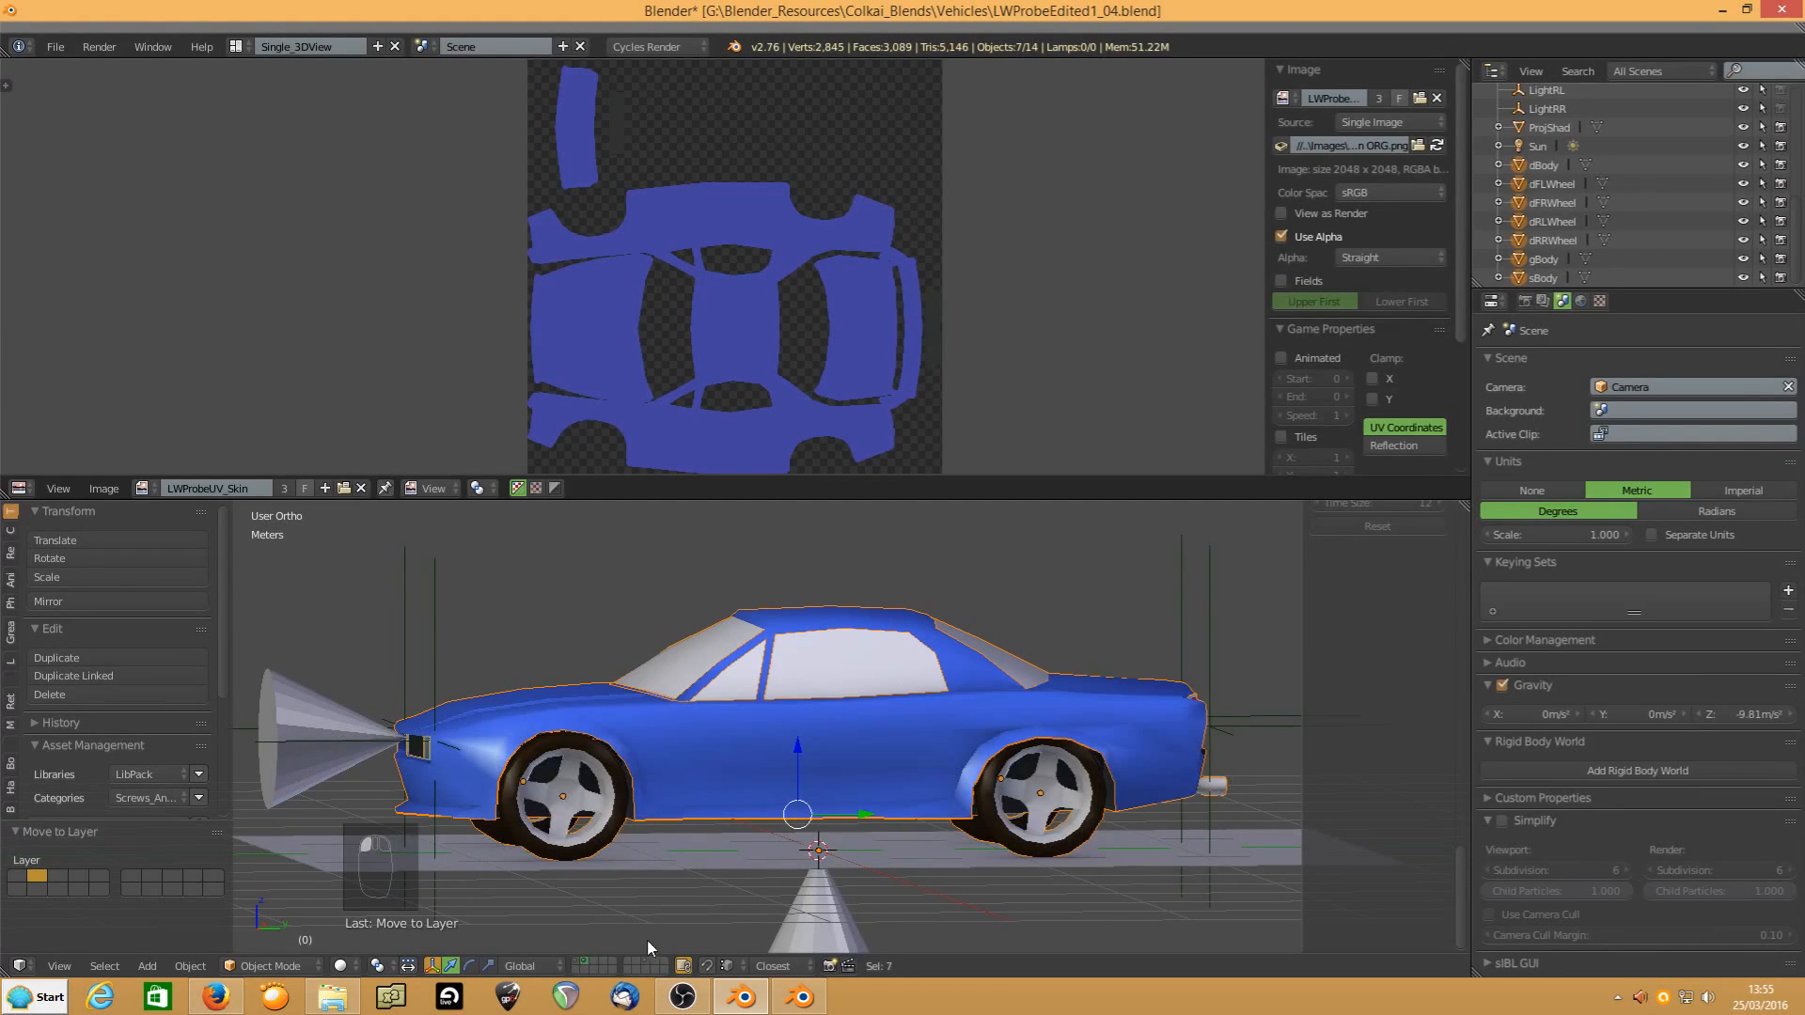
Delete the flat ground plane on the separate layer and return to the second layer with the car and lights
{"action": "left_click", "coordinate": [647, 966]}
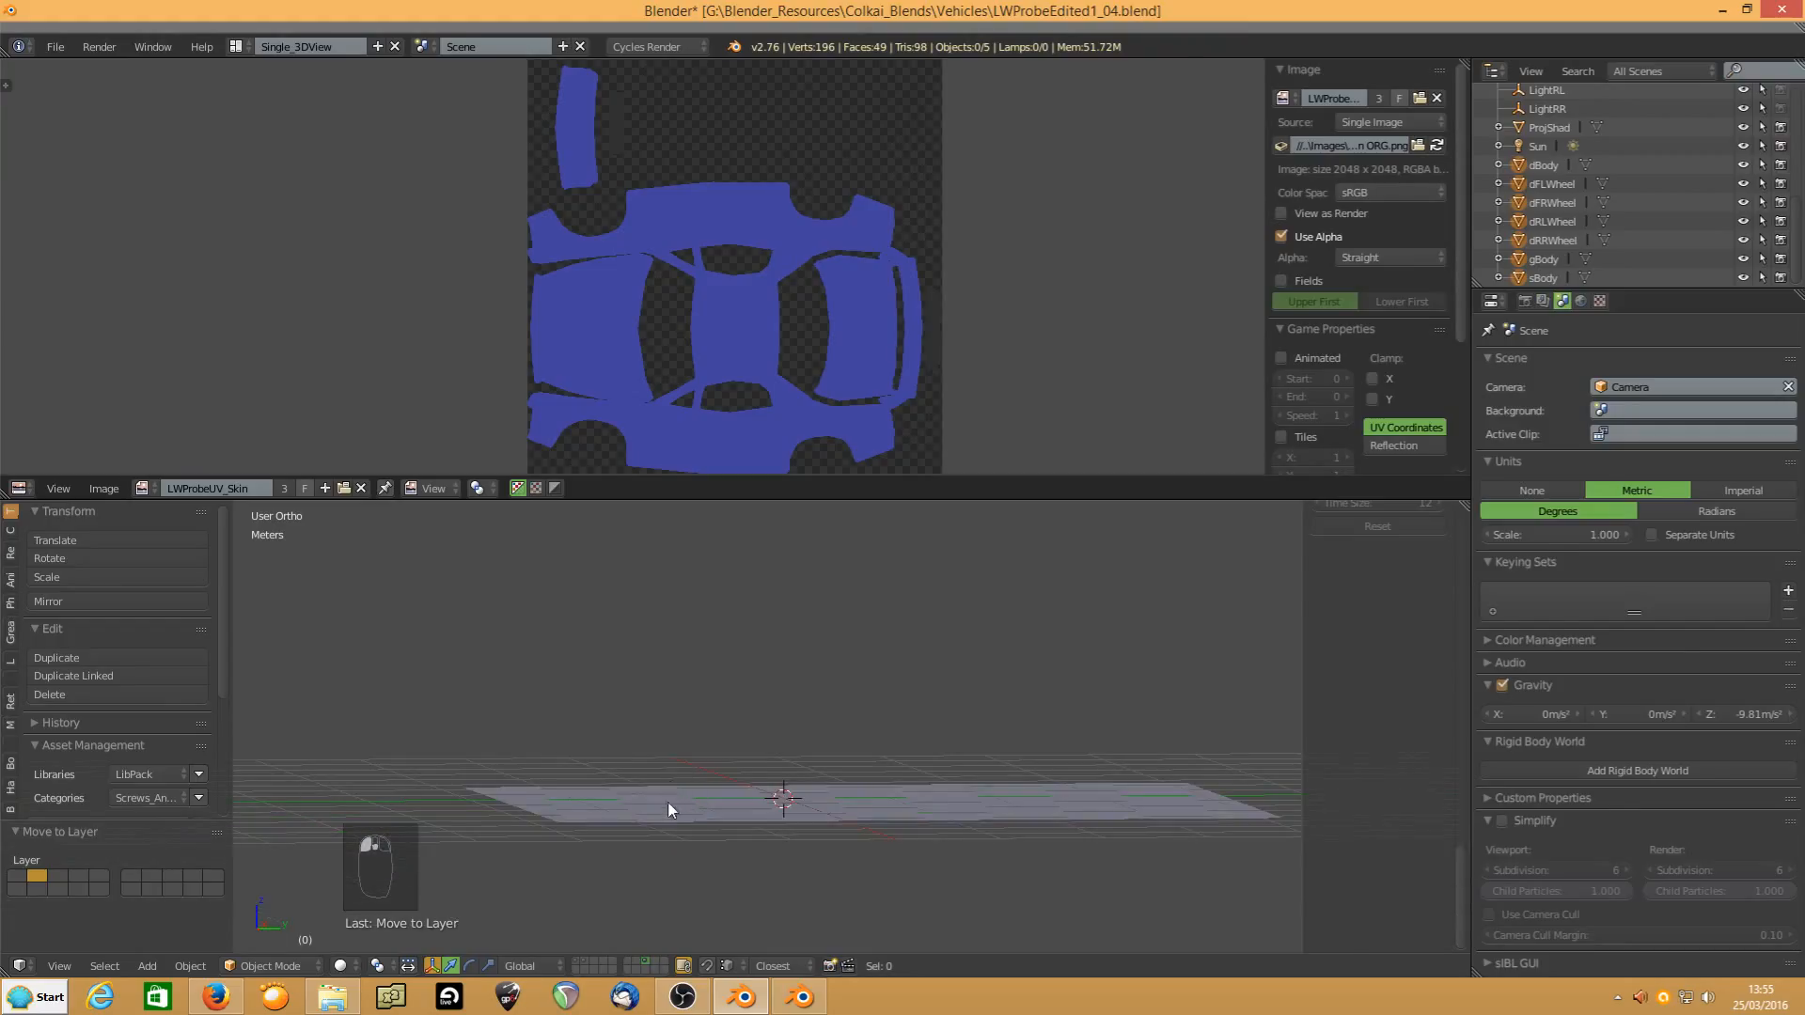
{"action": "right_click", "coordinate": [667, 807]}
{"action": "key", "text": "Delete"}
{"action": "left_click", "coordinate": [670, 812]}
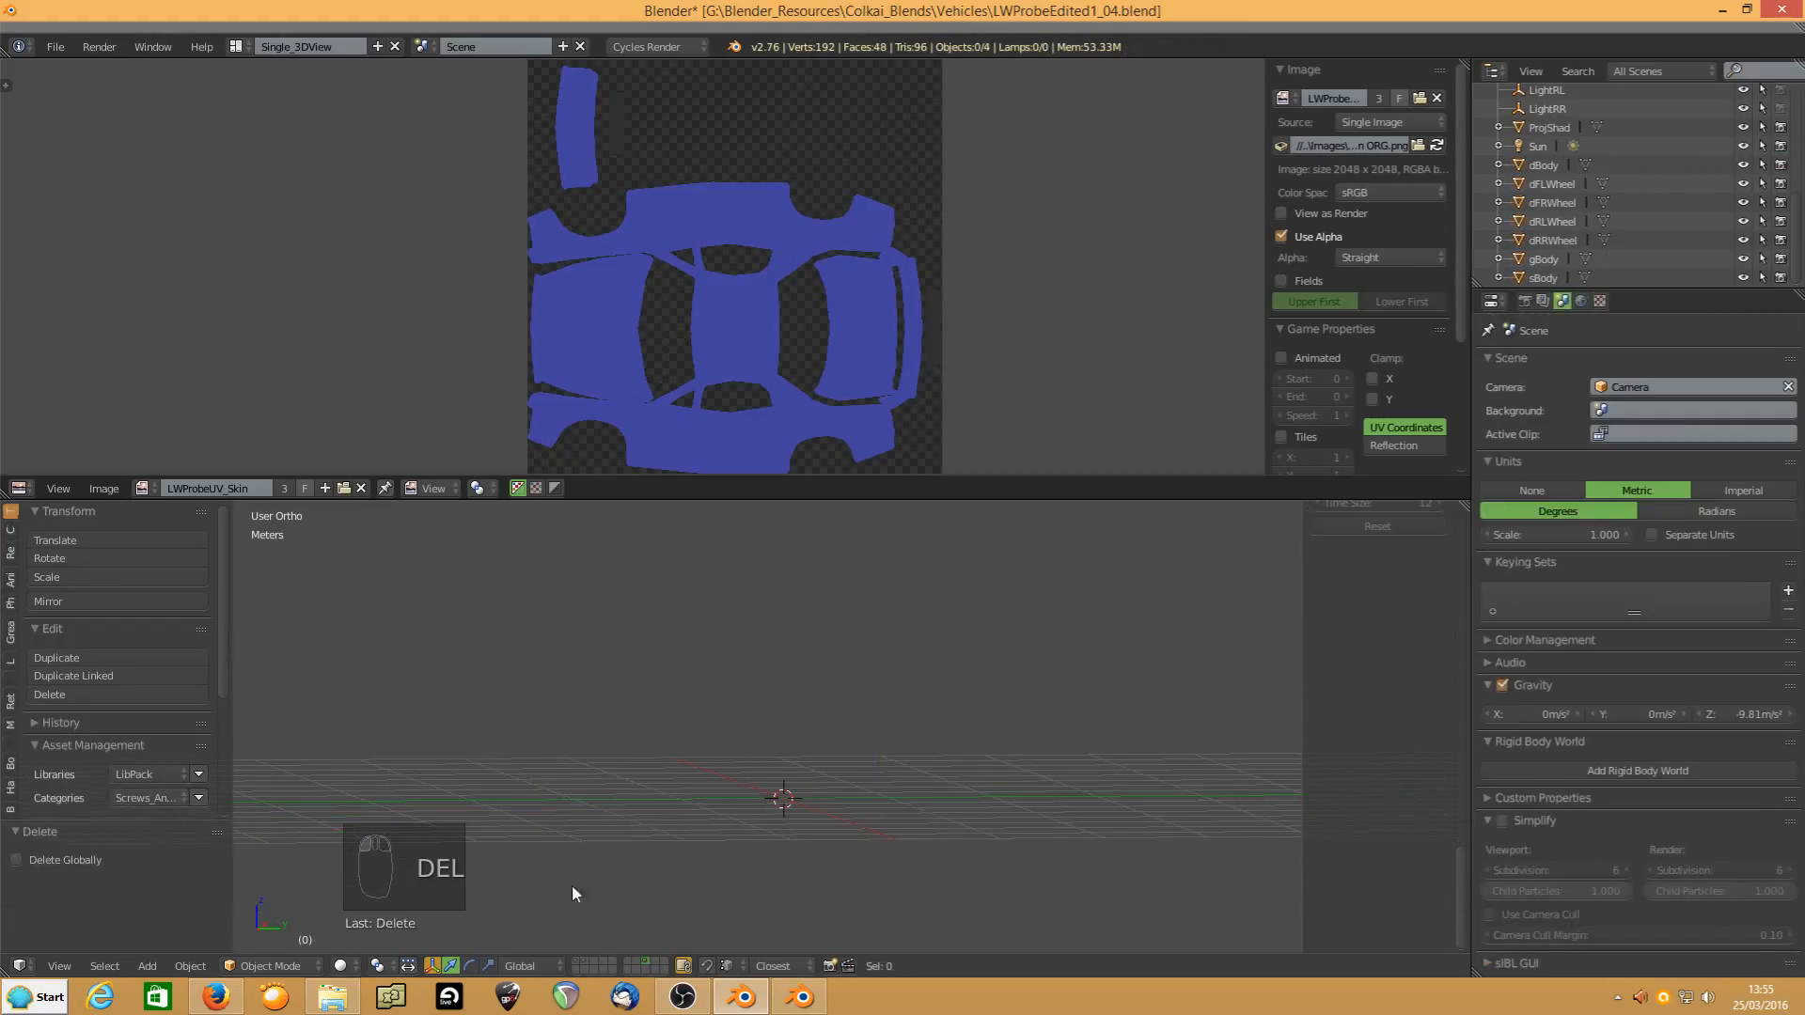
{"action": "left_click", "coordinate": [585, 966]}
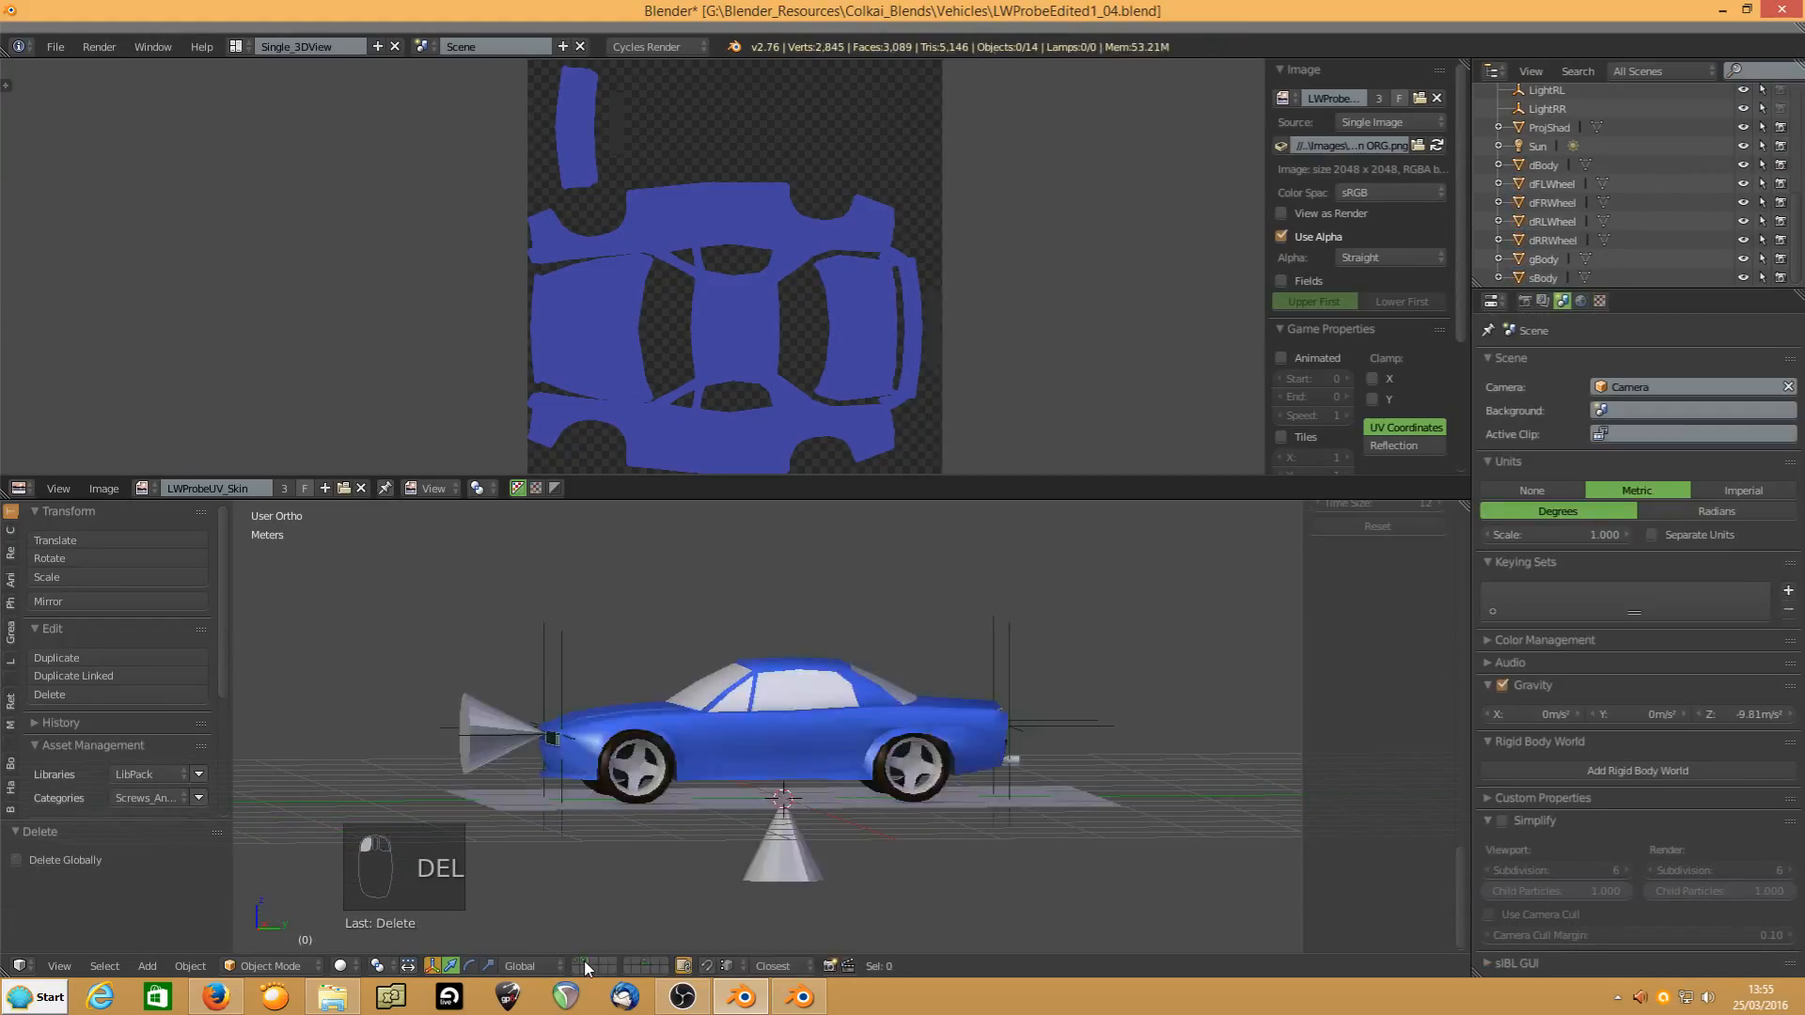
{"action": "left_click", "coordinate": [575, 959]}
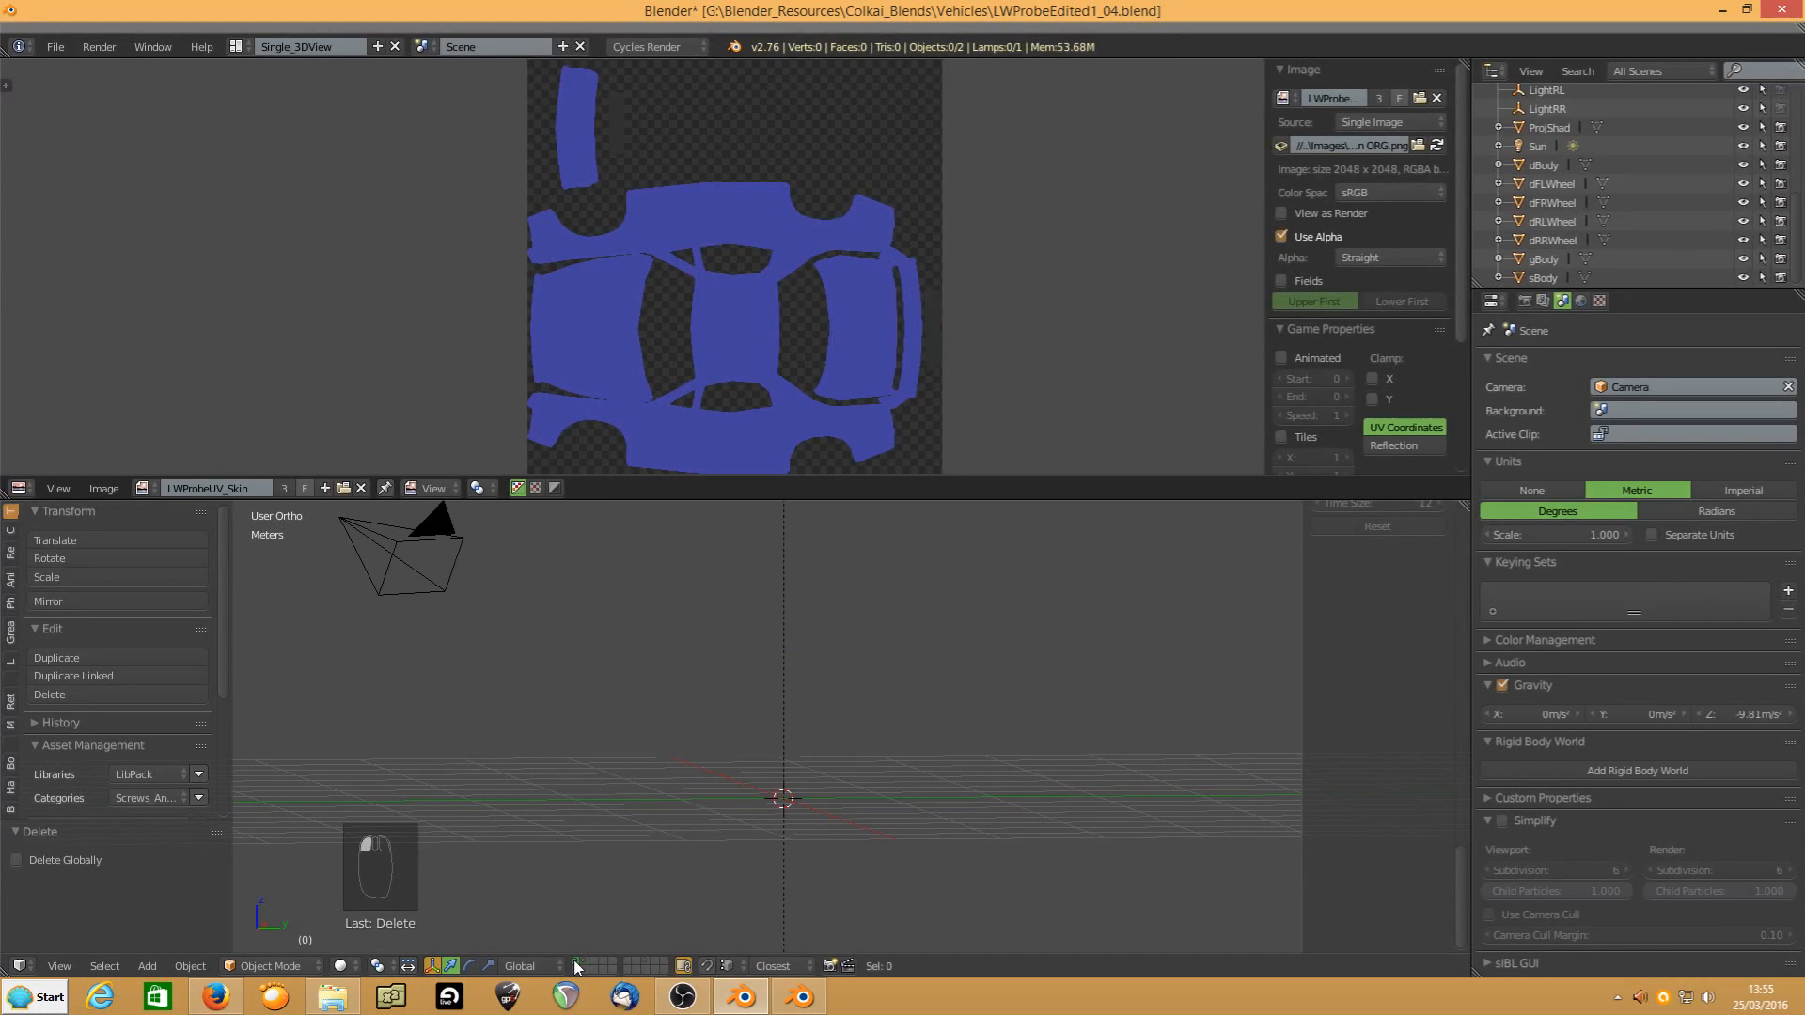
{"action": "left_click", "coordinate": [586, 963]}
Identify the front right and rear right light empties around the car and enlarge the object list to show more names
{"action": "scroll", "coordinate": [798, 745], "scroll_direction": "up", "scroll_amount": 2}
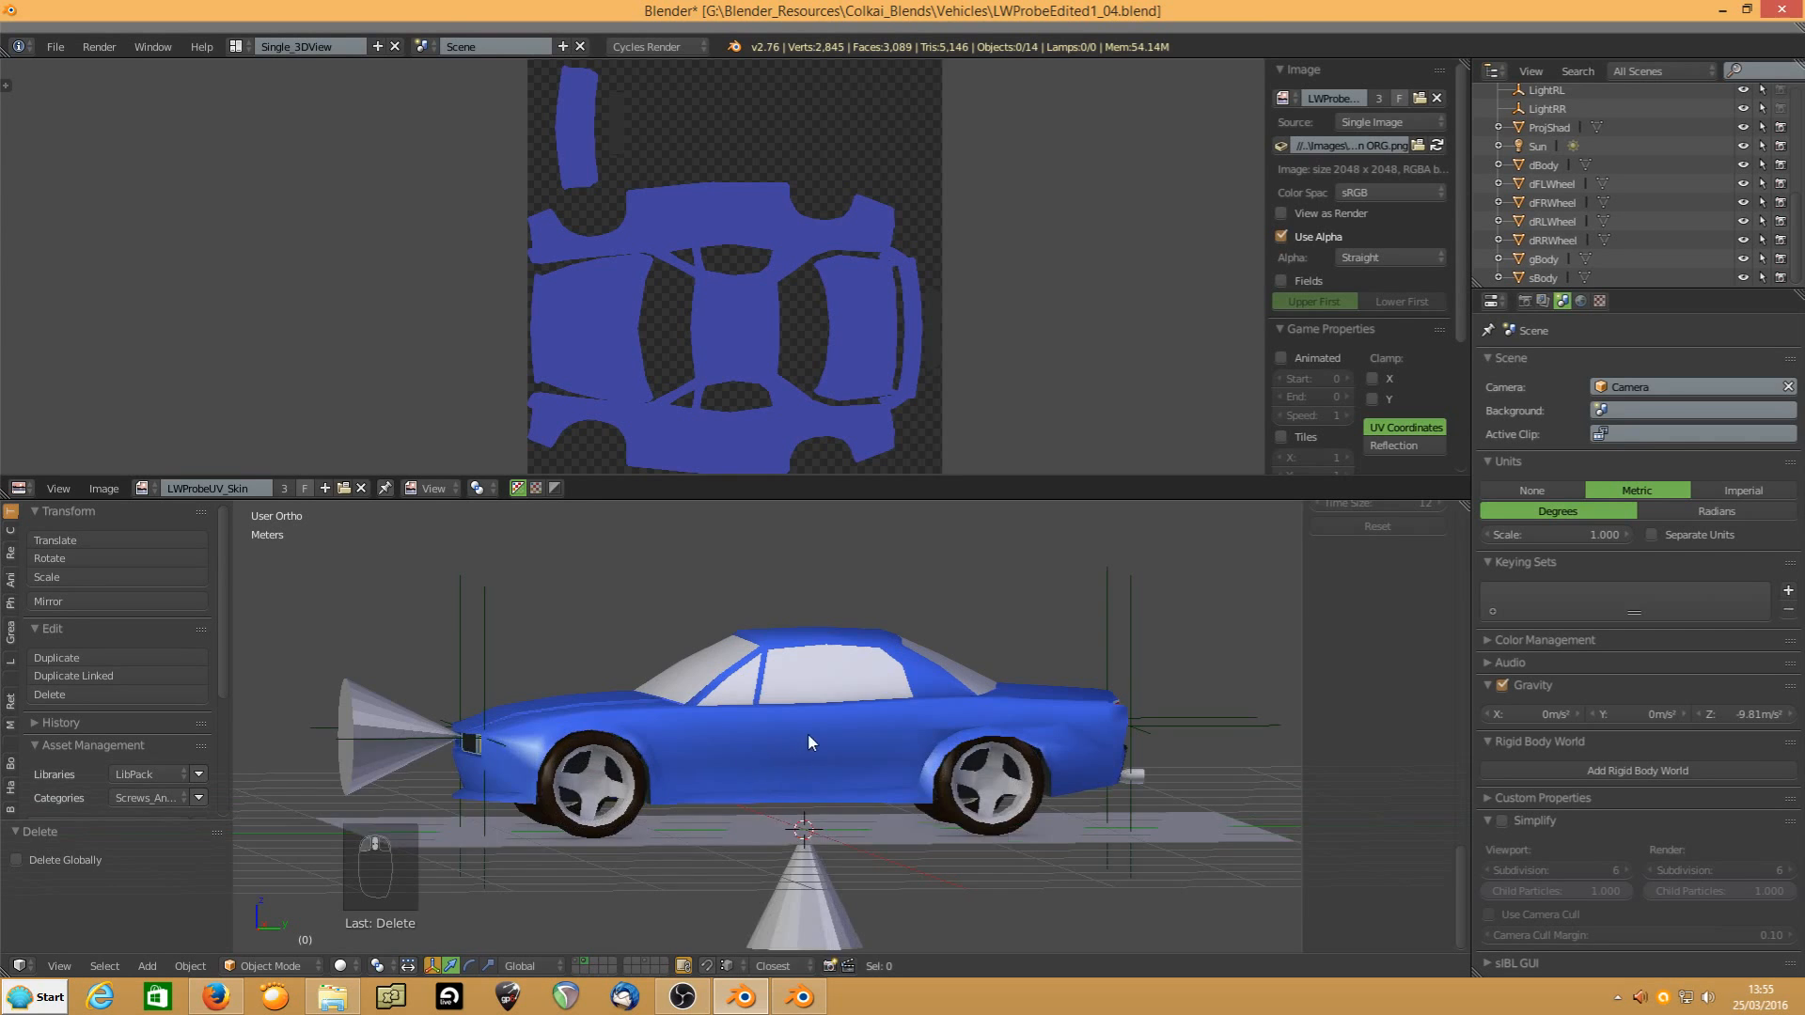
{"action": "middle_click_drag", "start_coordinate": [808, 733], "coordinate": [624, 688]}
{"action": "left_click", "coordinate": [534, 574]}
{"action": "left_click", "coordinate": [441, 559]}
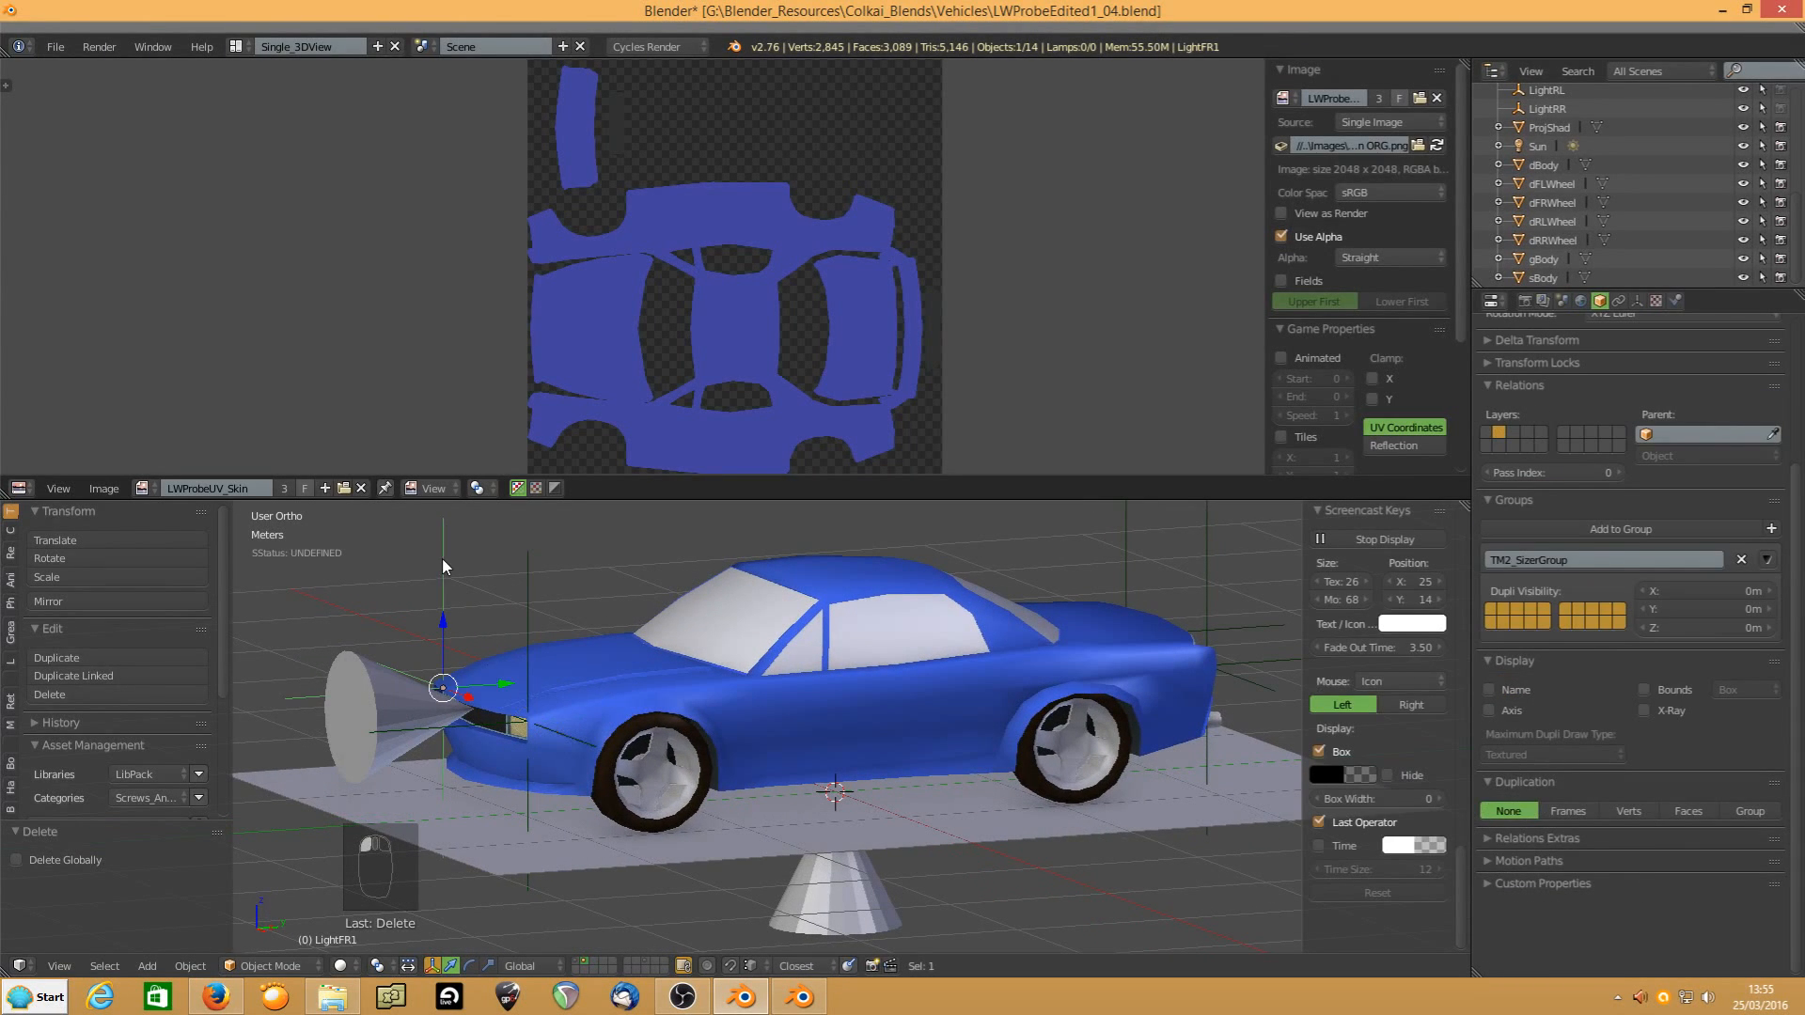
{"action": "left_click", "coordinate": [1215, 538]}
{"action": "left_click", "coordinate": [1123, 535]}
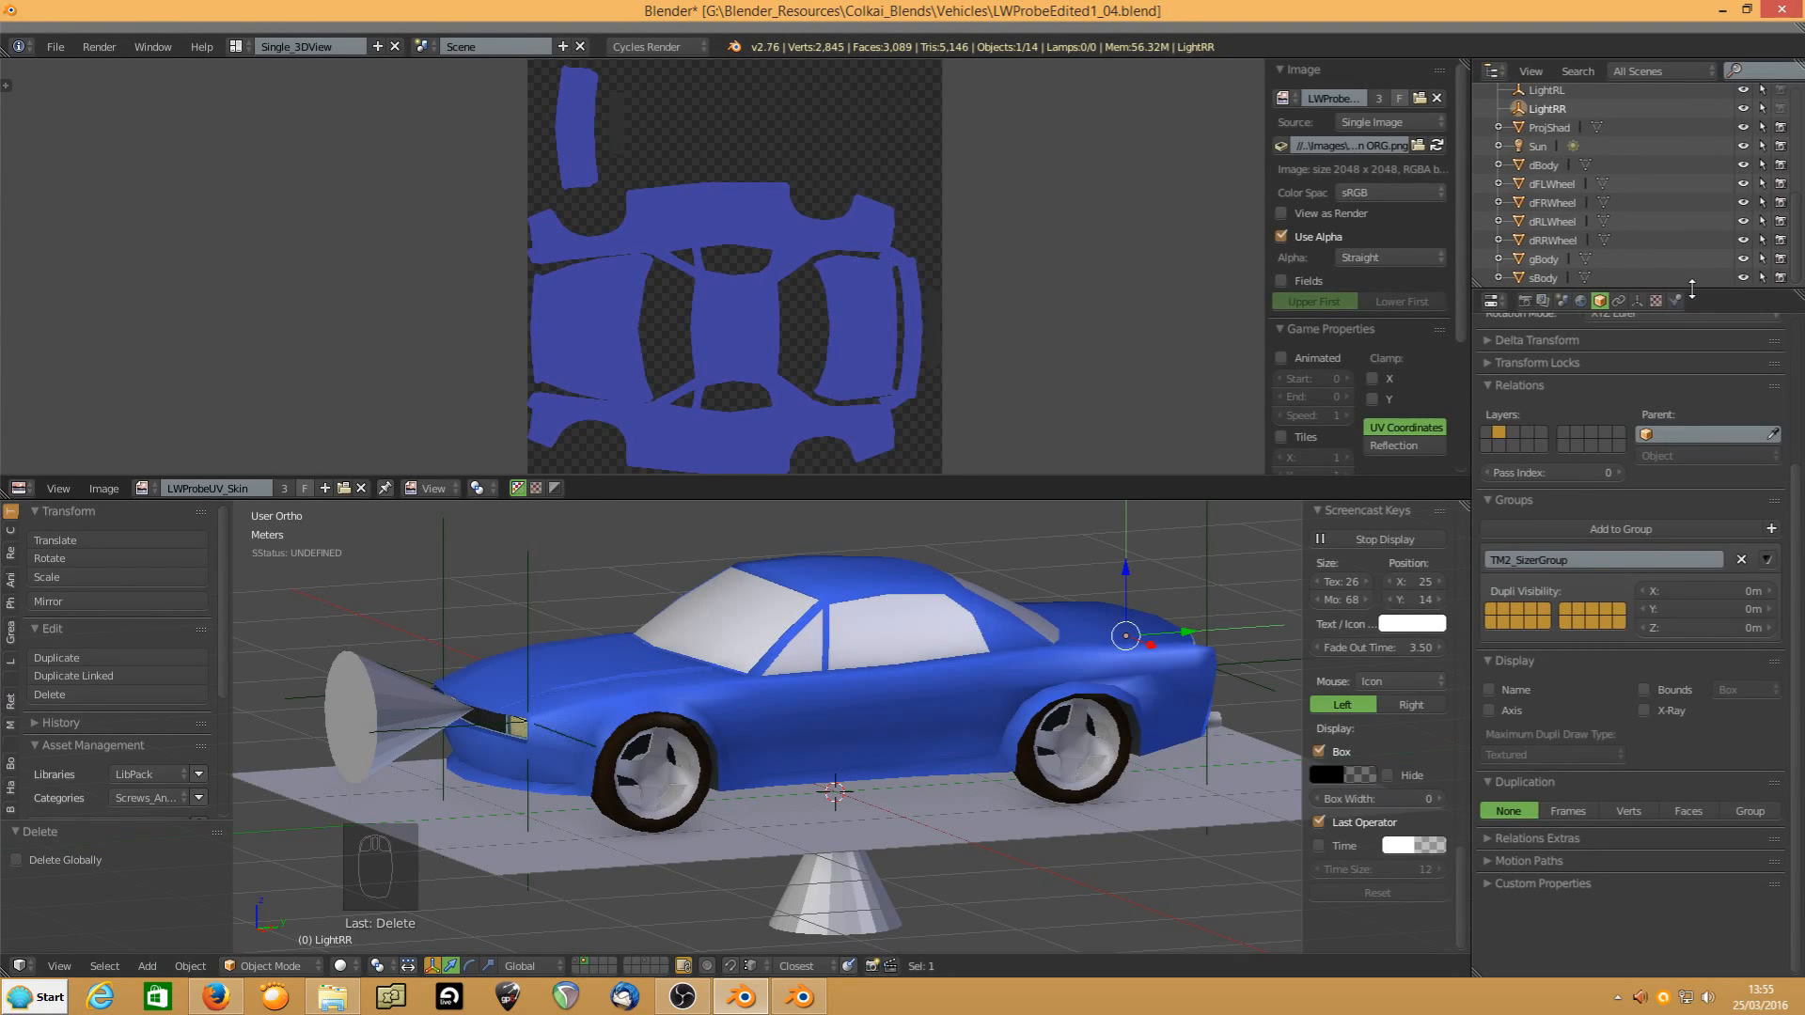
{"action": "left_click_drag", "start_coordinate": [1687, 290], "coordinate": [1686, 458]}
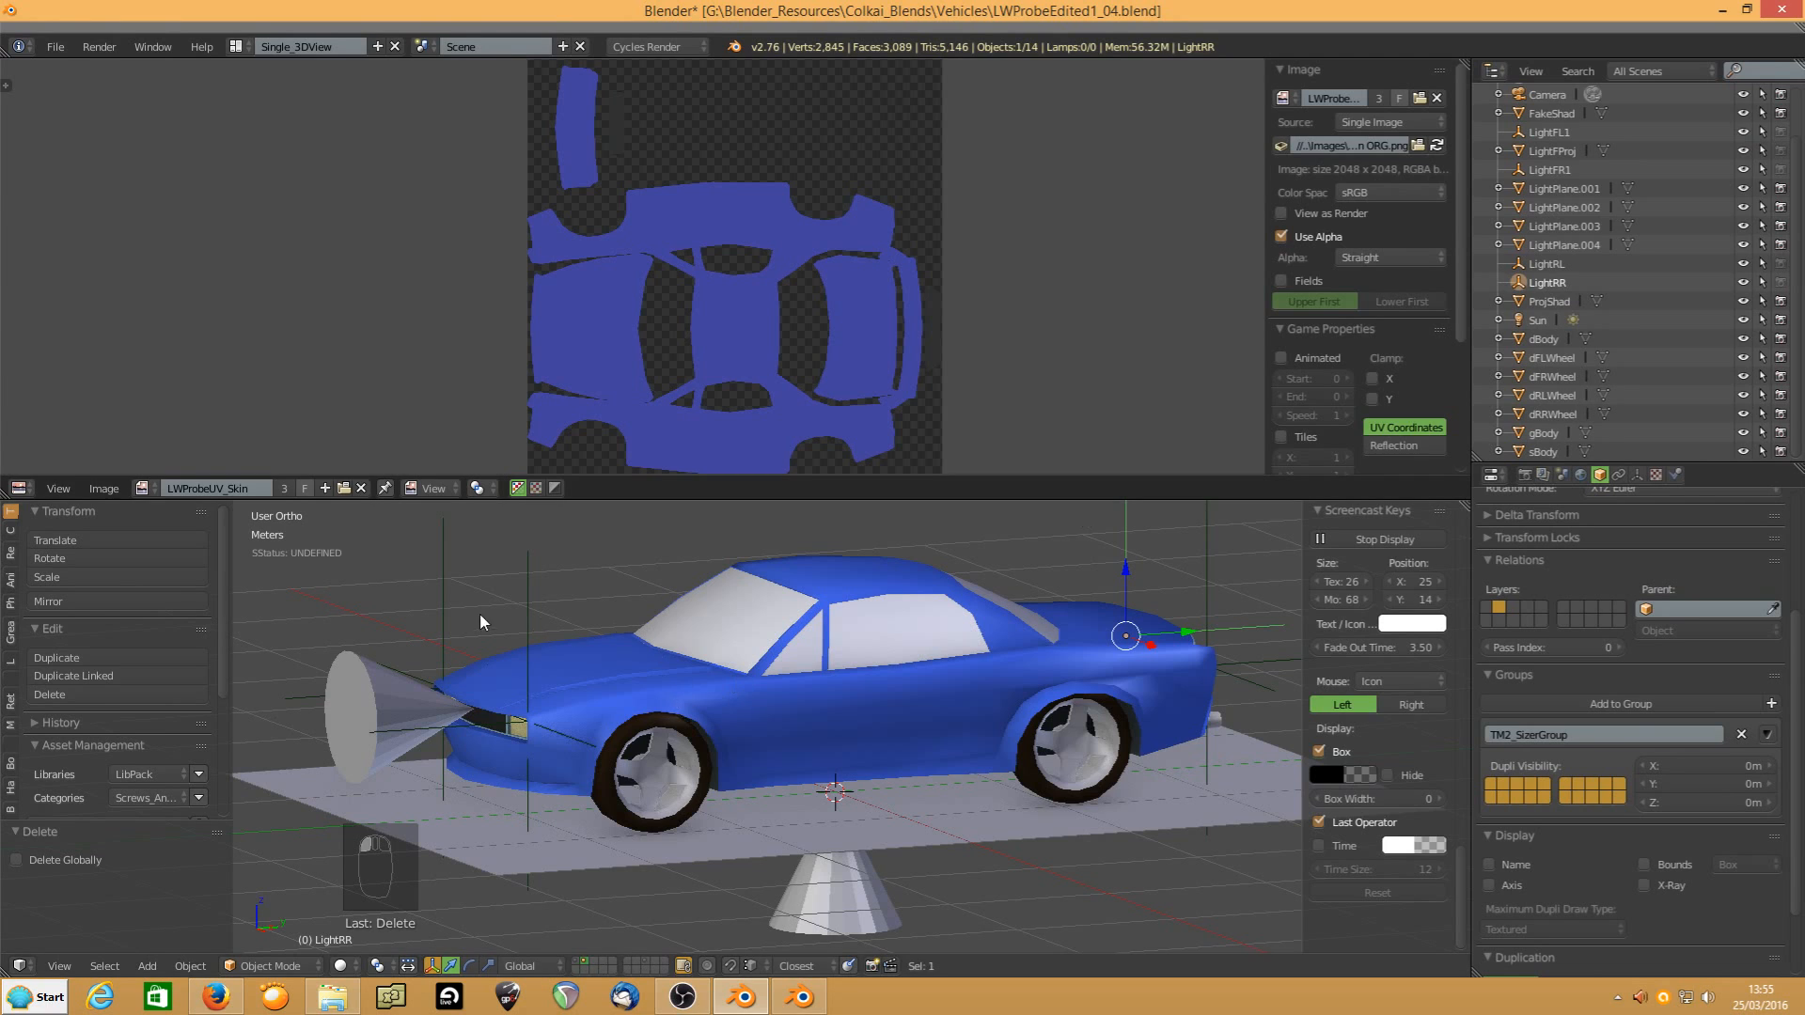
Examine the front light empties, the front light projection cone and the rear left light empty by selecting them
{"action": "left_click", "coordinate": [438, 589]}
{"action": "left_click", "coordinate": [538, 604]}
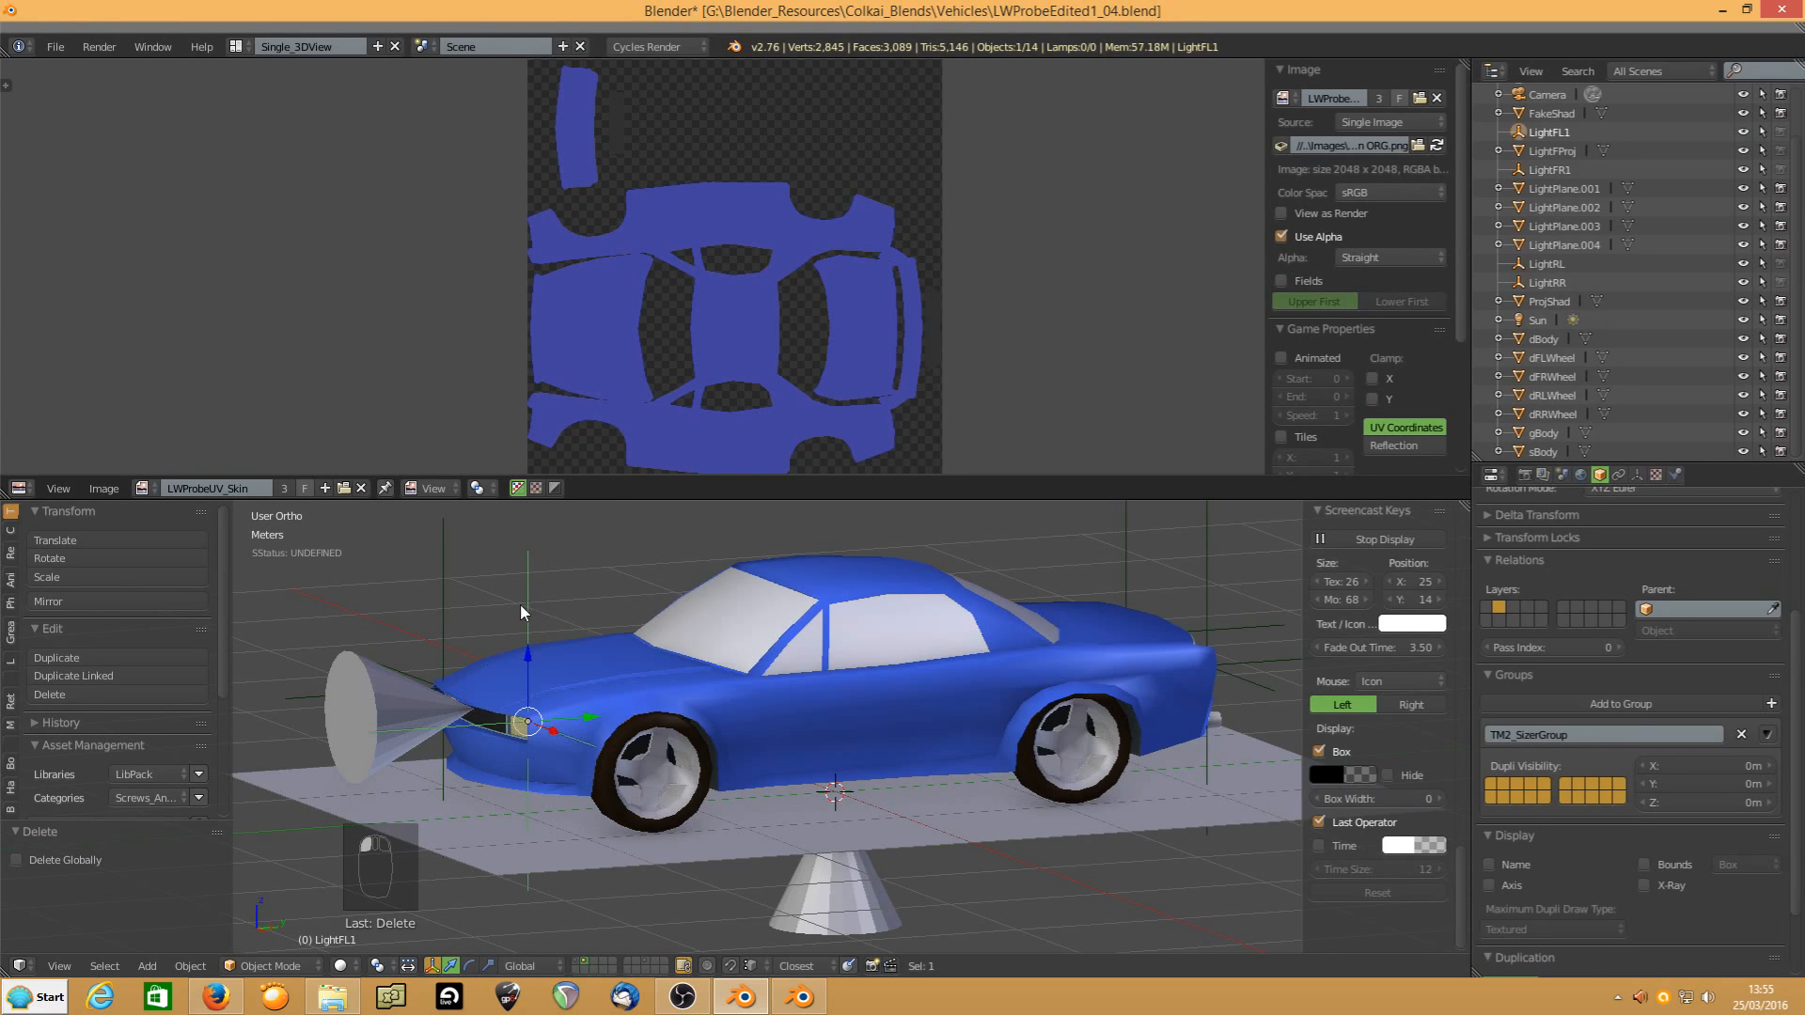
{"action": "left_click", "coordinate": [832, 932]}
{"action": "left_click", "coordinate": [337, 702]}
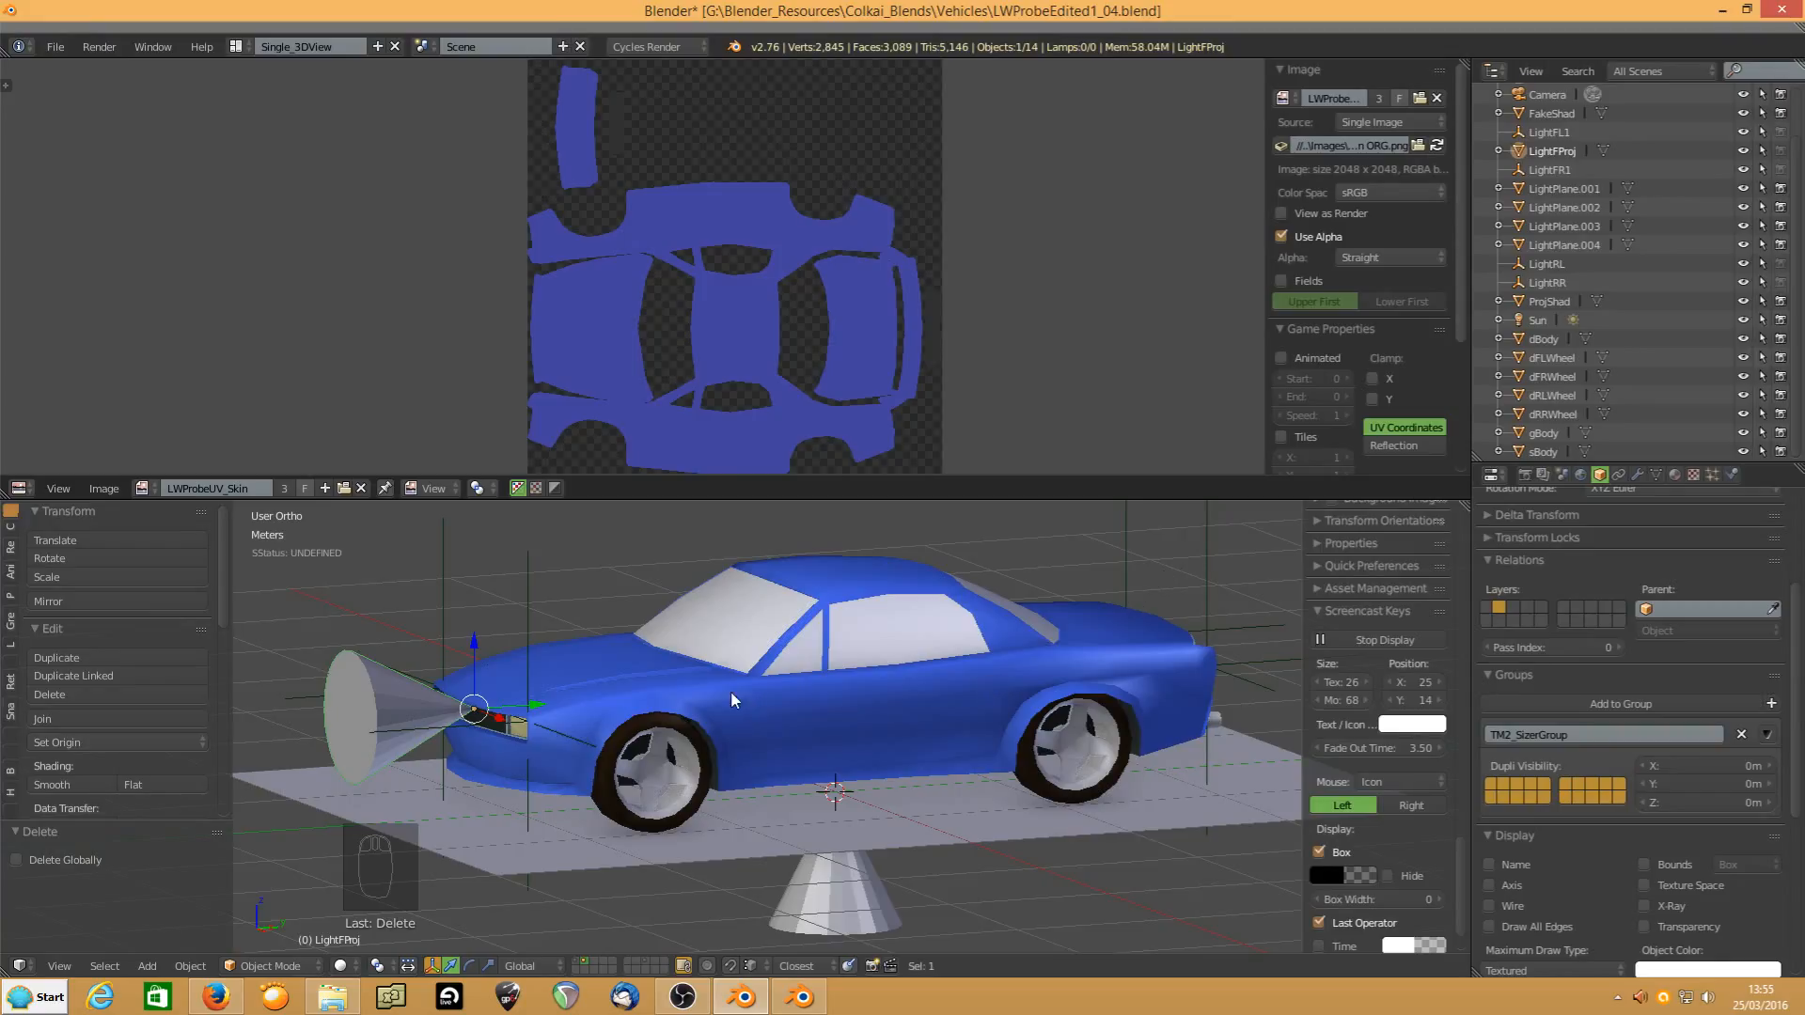
{"action": "right_click", "coordinate": [527, 589]}
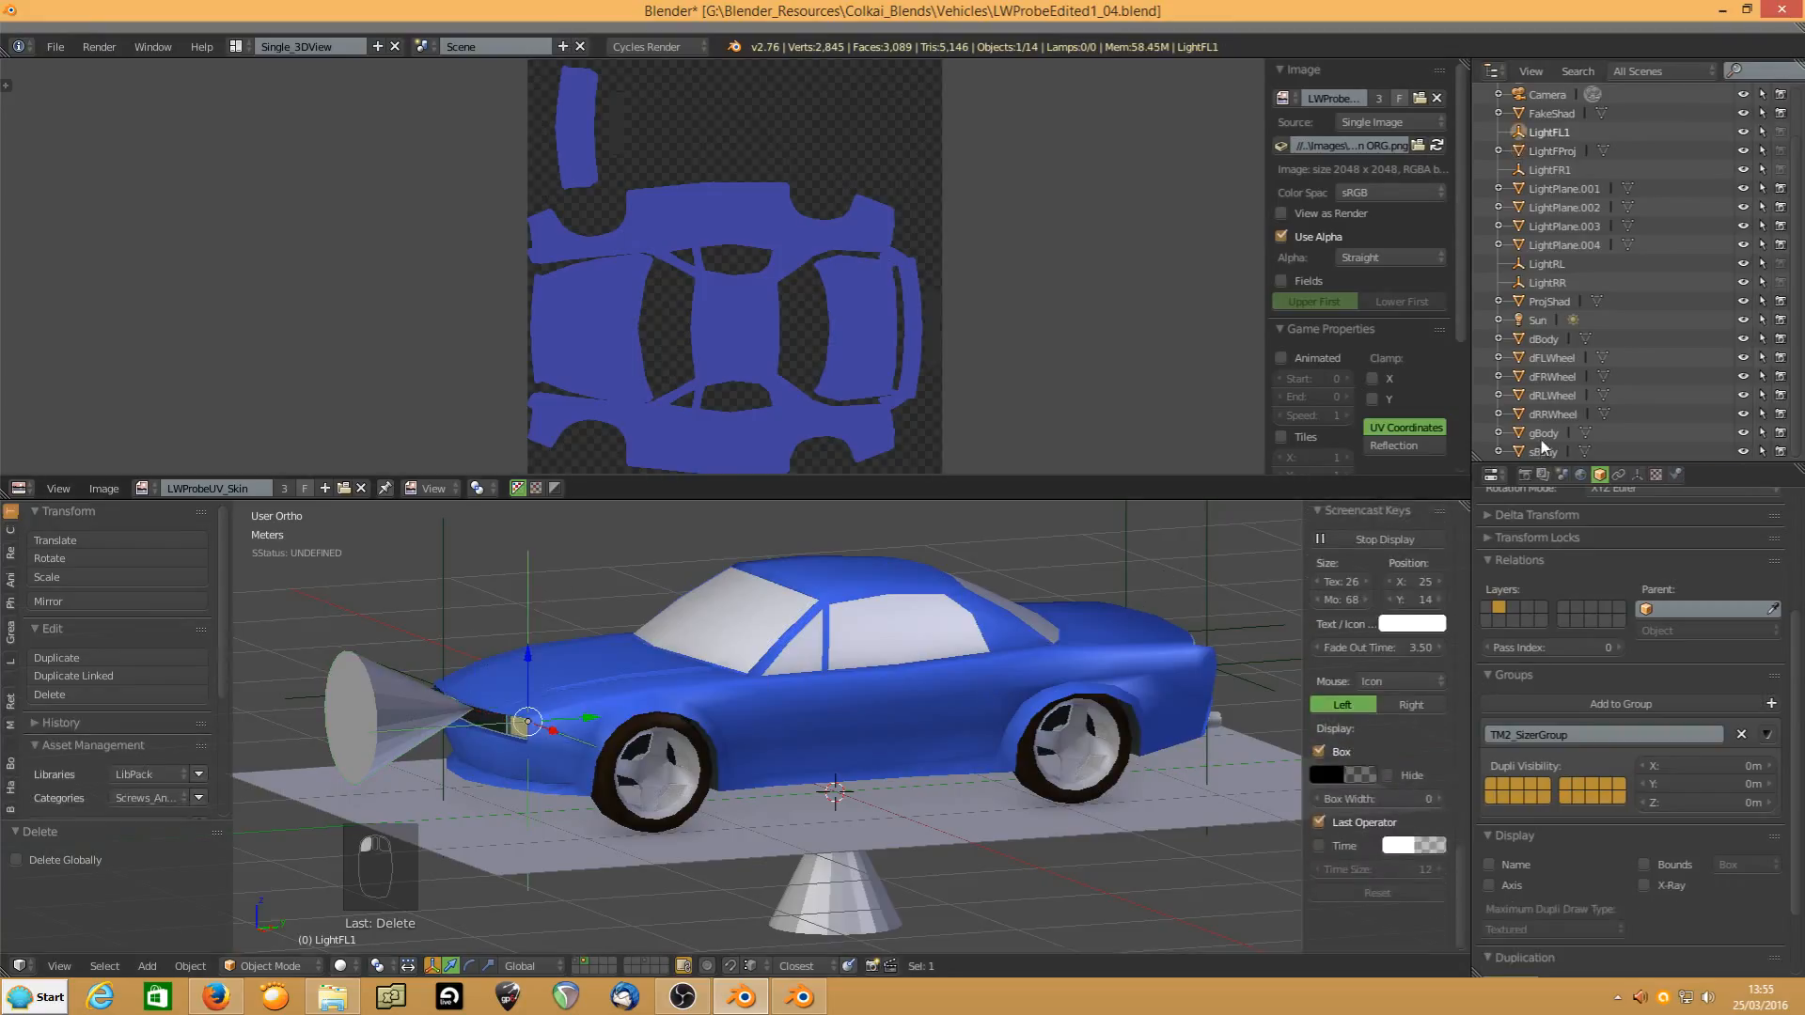
{"action": "scroll", "coordinate": [1617, 272], "scroll_direction": "up", "scroll_amount": 2}
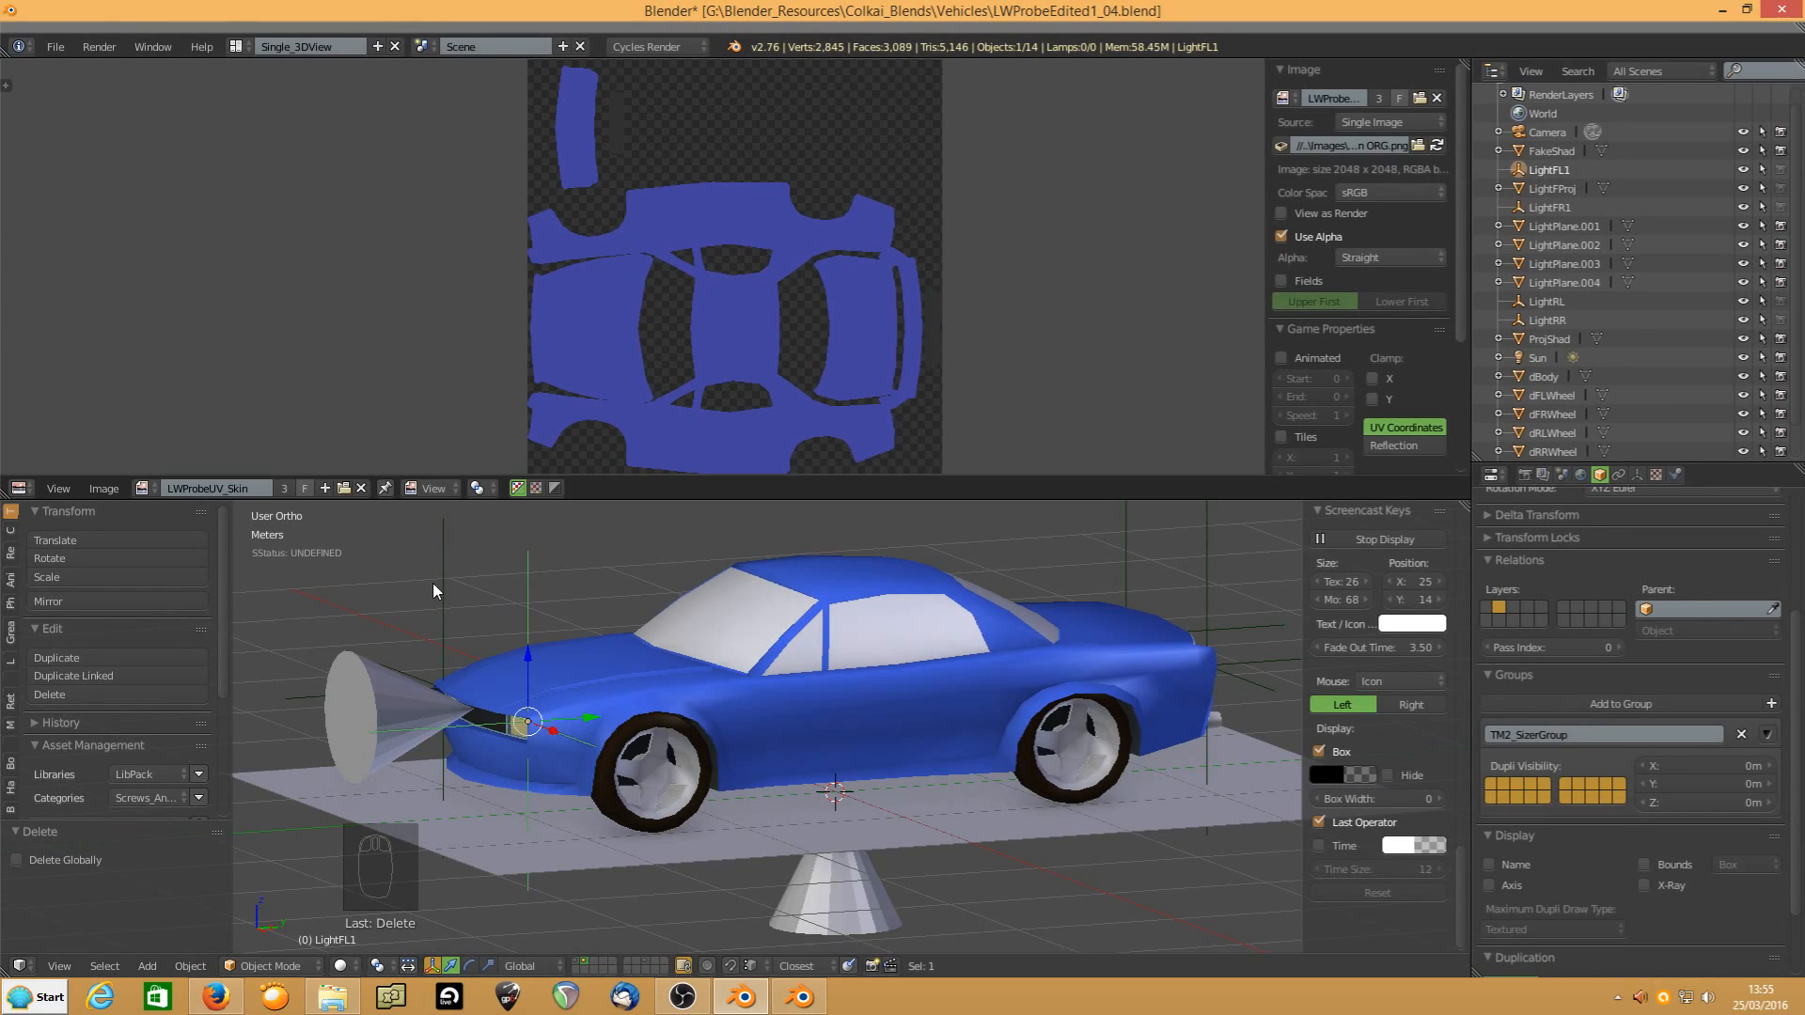
{"action": "left_click", "coordinate": [1547, 208]}
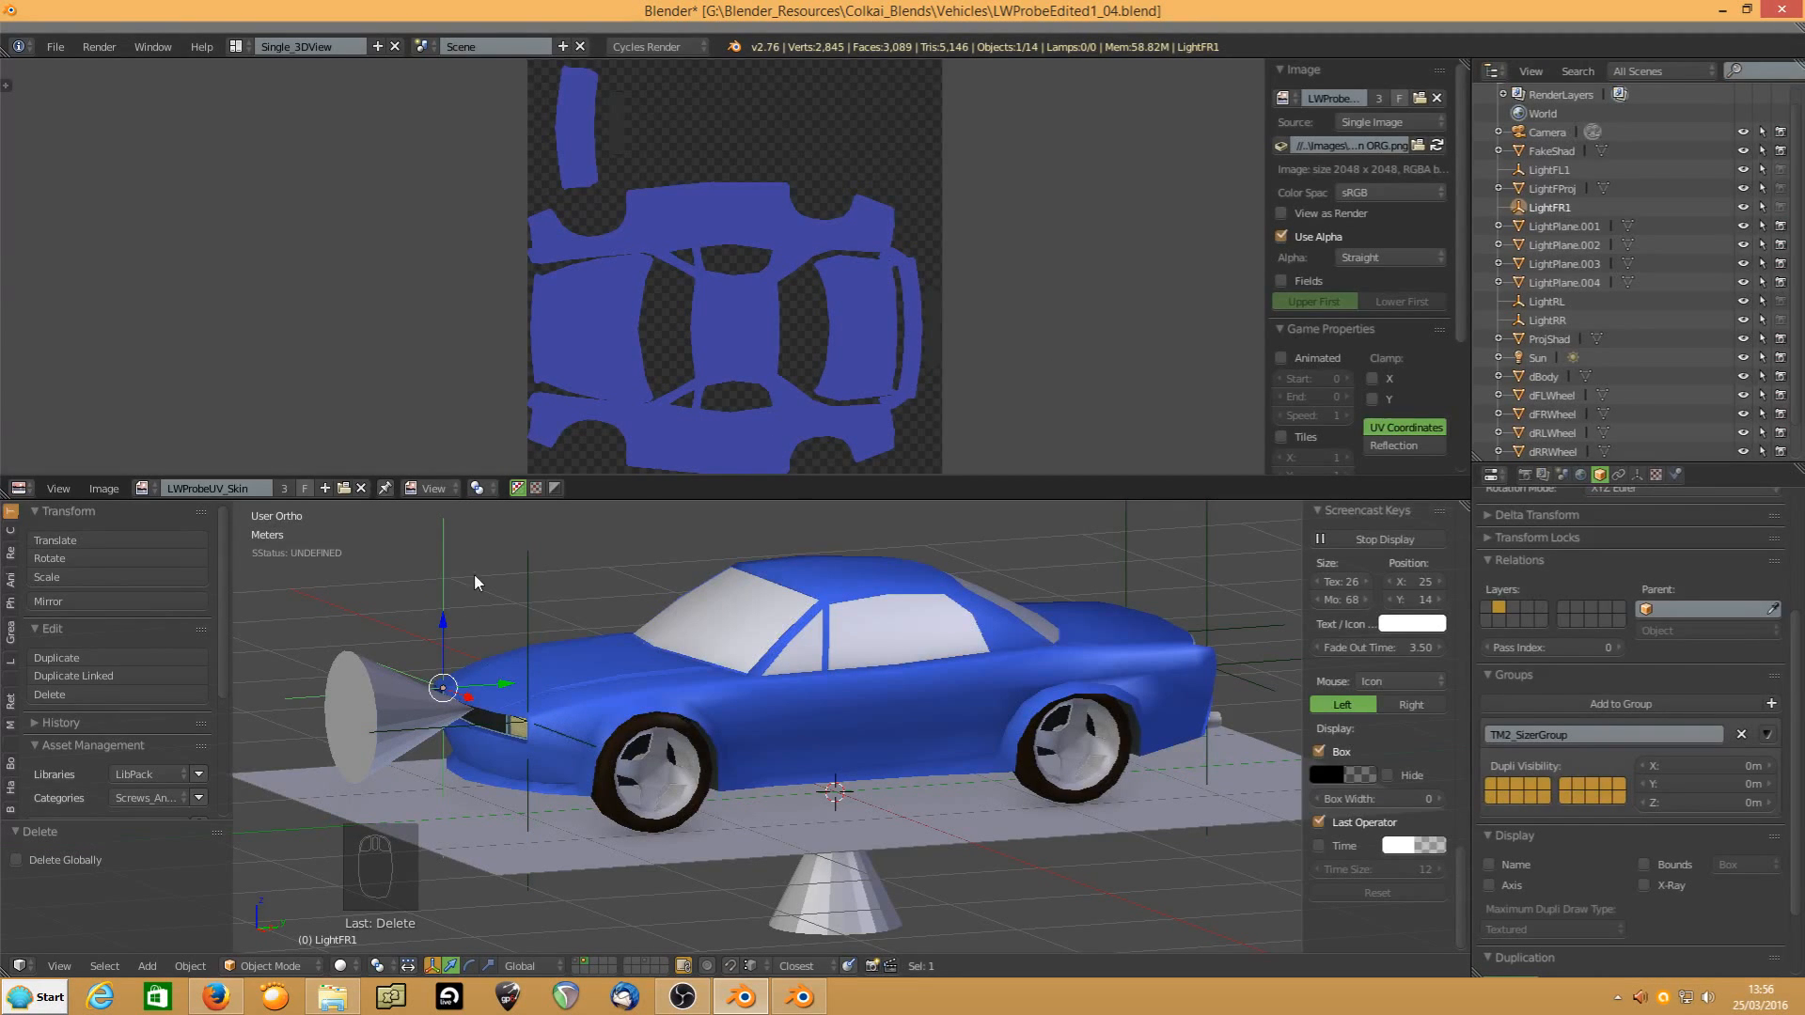
{"action": "right_click", "coordinate": [523, 579]}
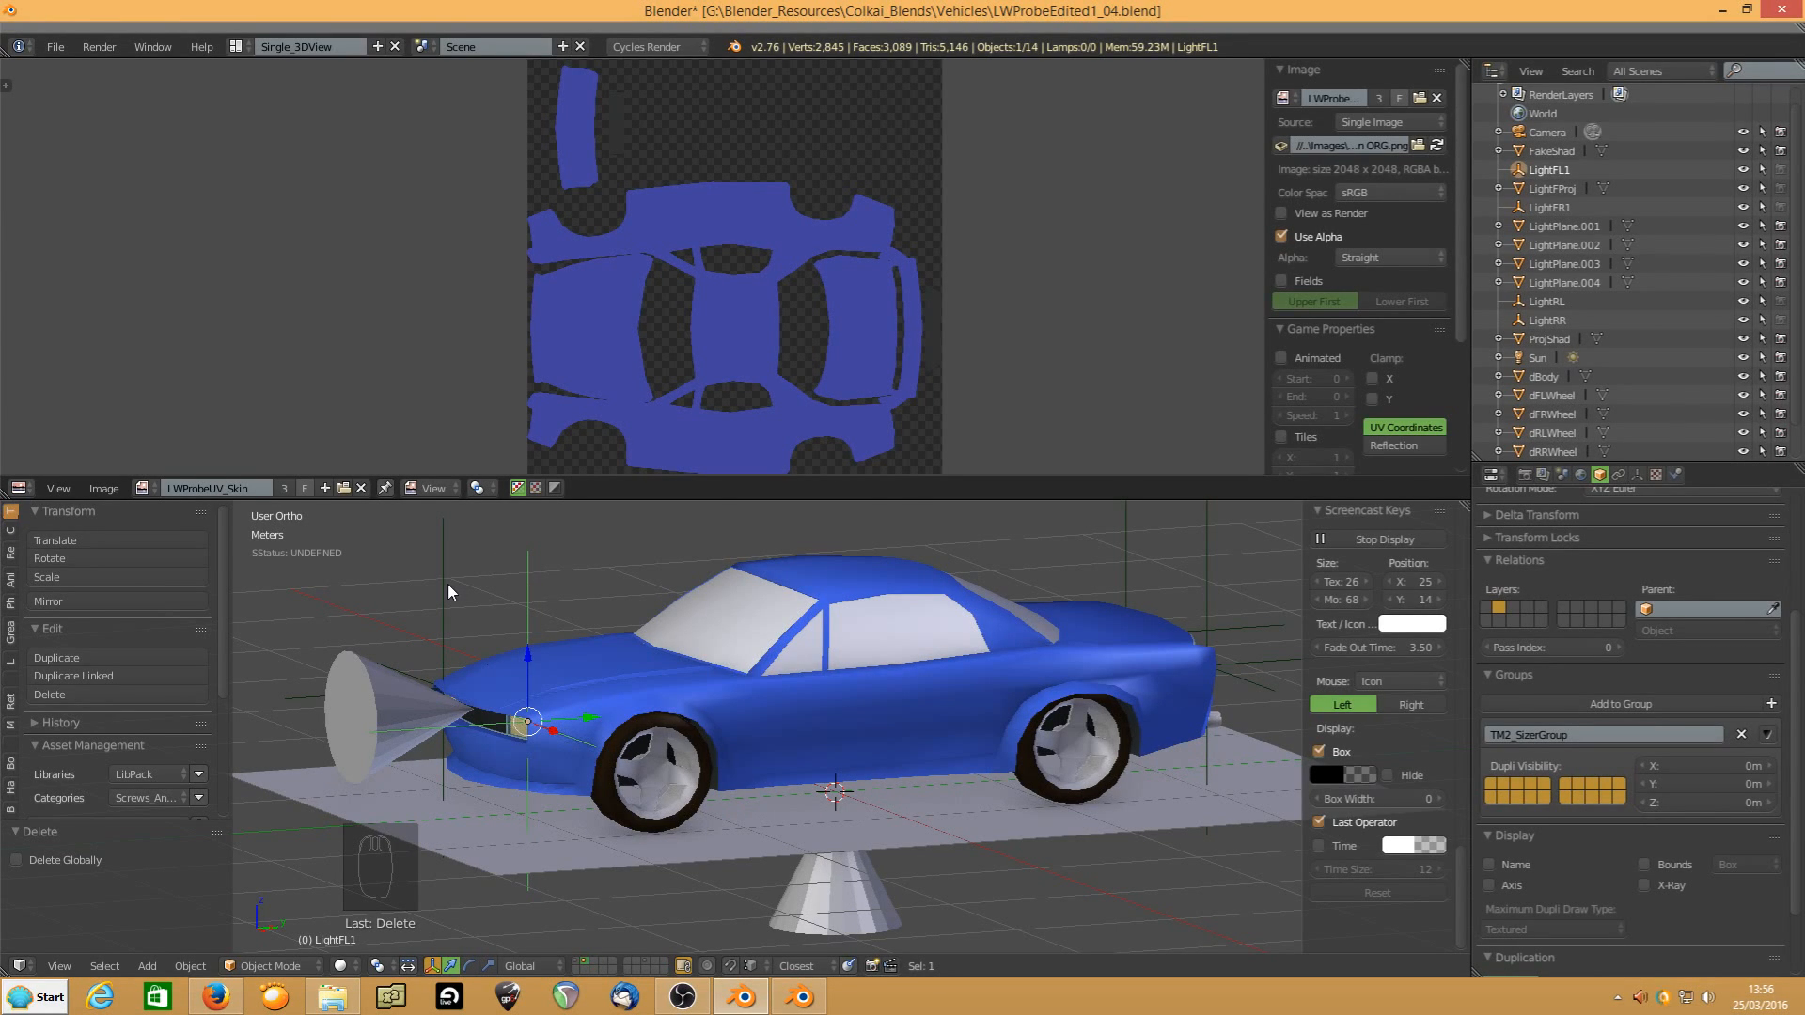
{"action": "middle_click_drag", "start_coordinate": [1093, 628], "coordinate": [1043, 625]}
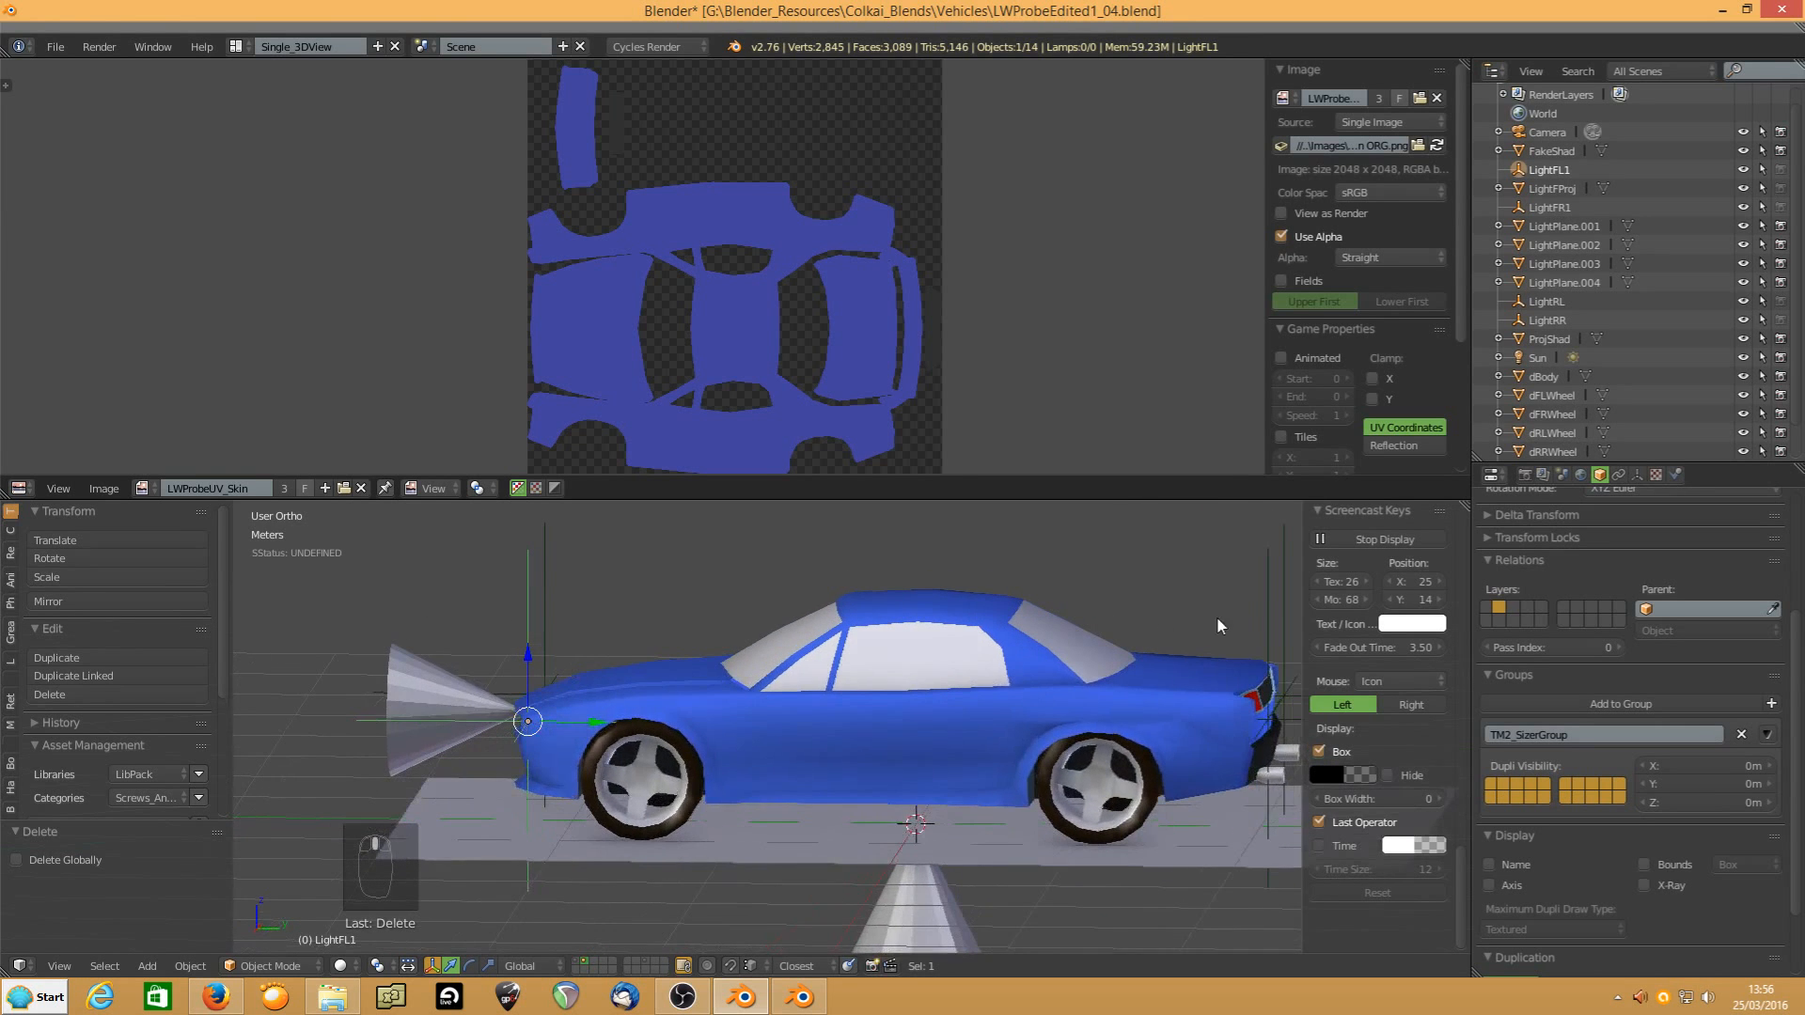
{"action": "left_click", "coordinate": [1267, 603]}
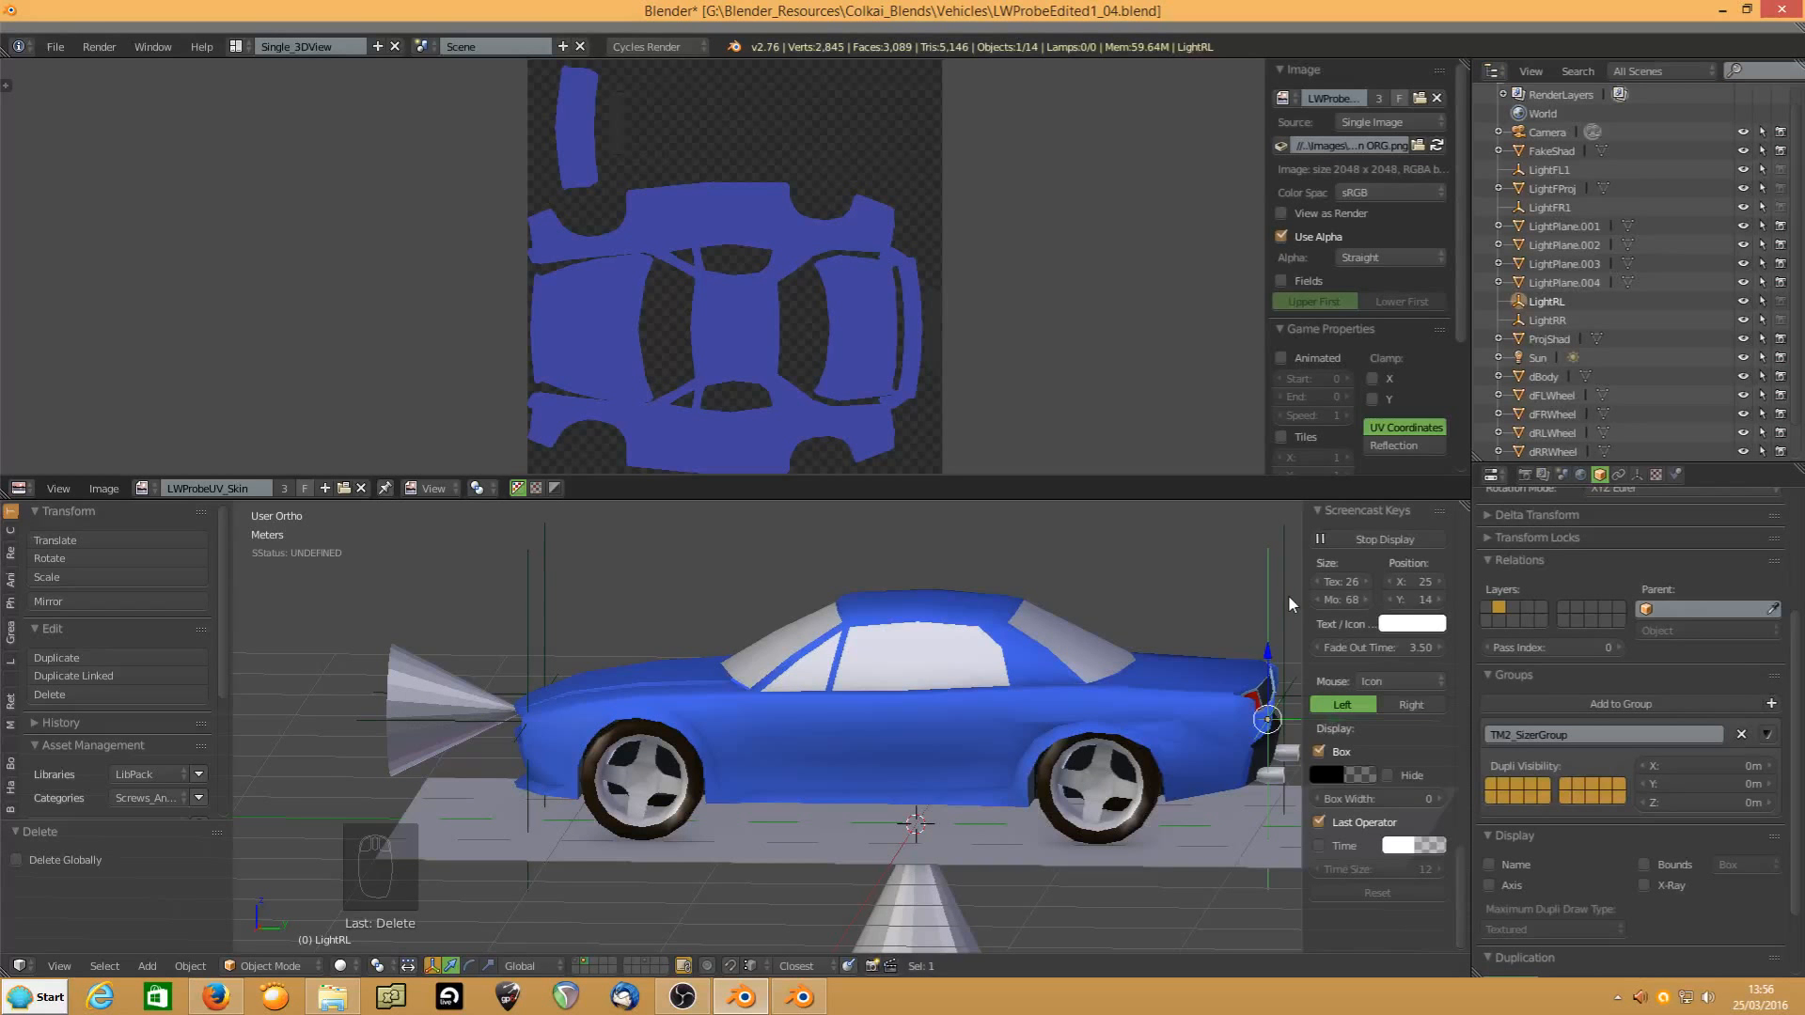
{"action": "middle_click_drag", "start_coordinate": [1131, 669], "coordinate": [1170, 683]}
Move LightFL1 and LightFR1 together about -3.78 cm along Y toward the car's nose, working from the top view
{"action": "right_click", "coordinate": [649, 673]}
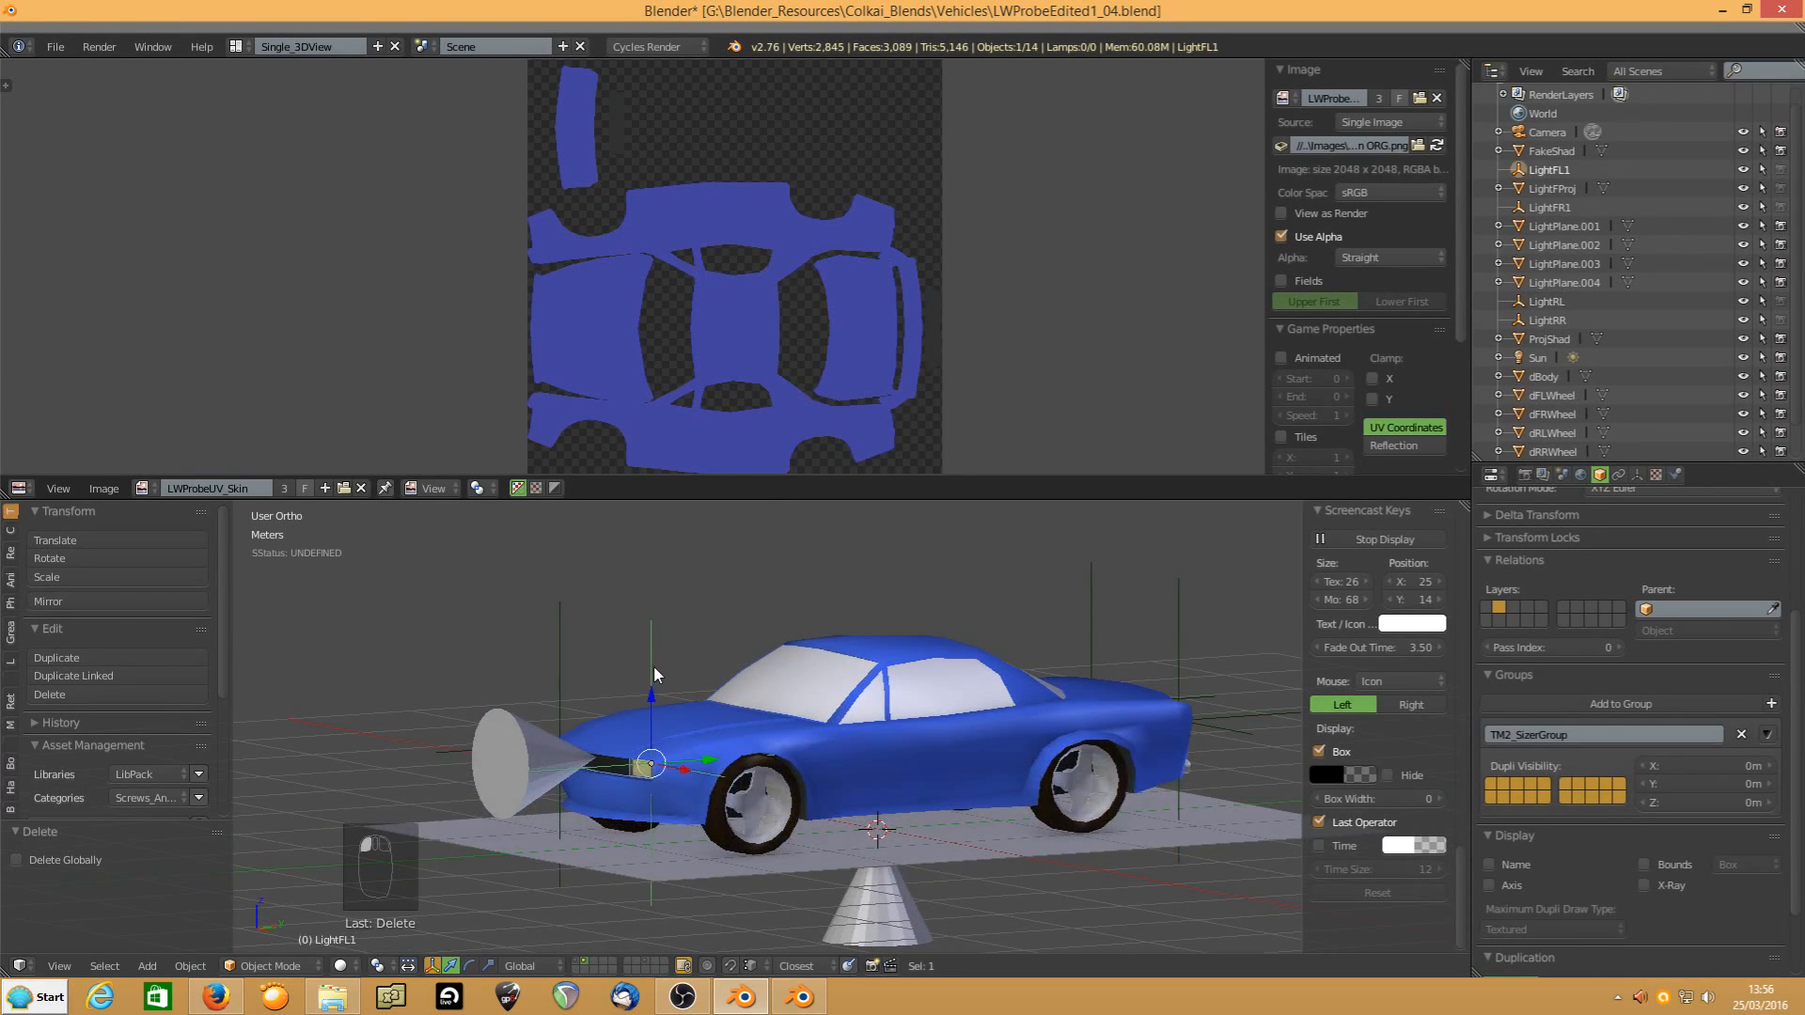
{"action": "right_click", "coordinate": [557, 658], "text": "shift"}
{"action": "key", "text": "KP_7"}
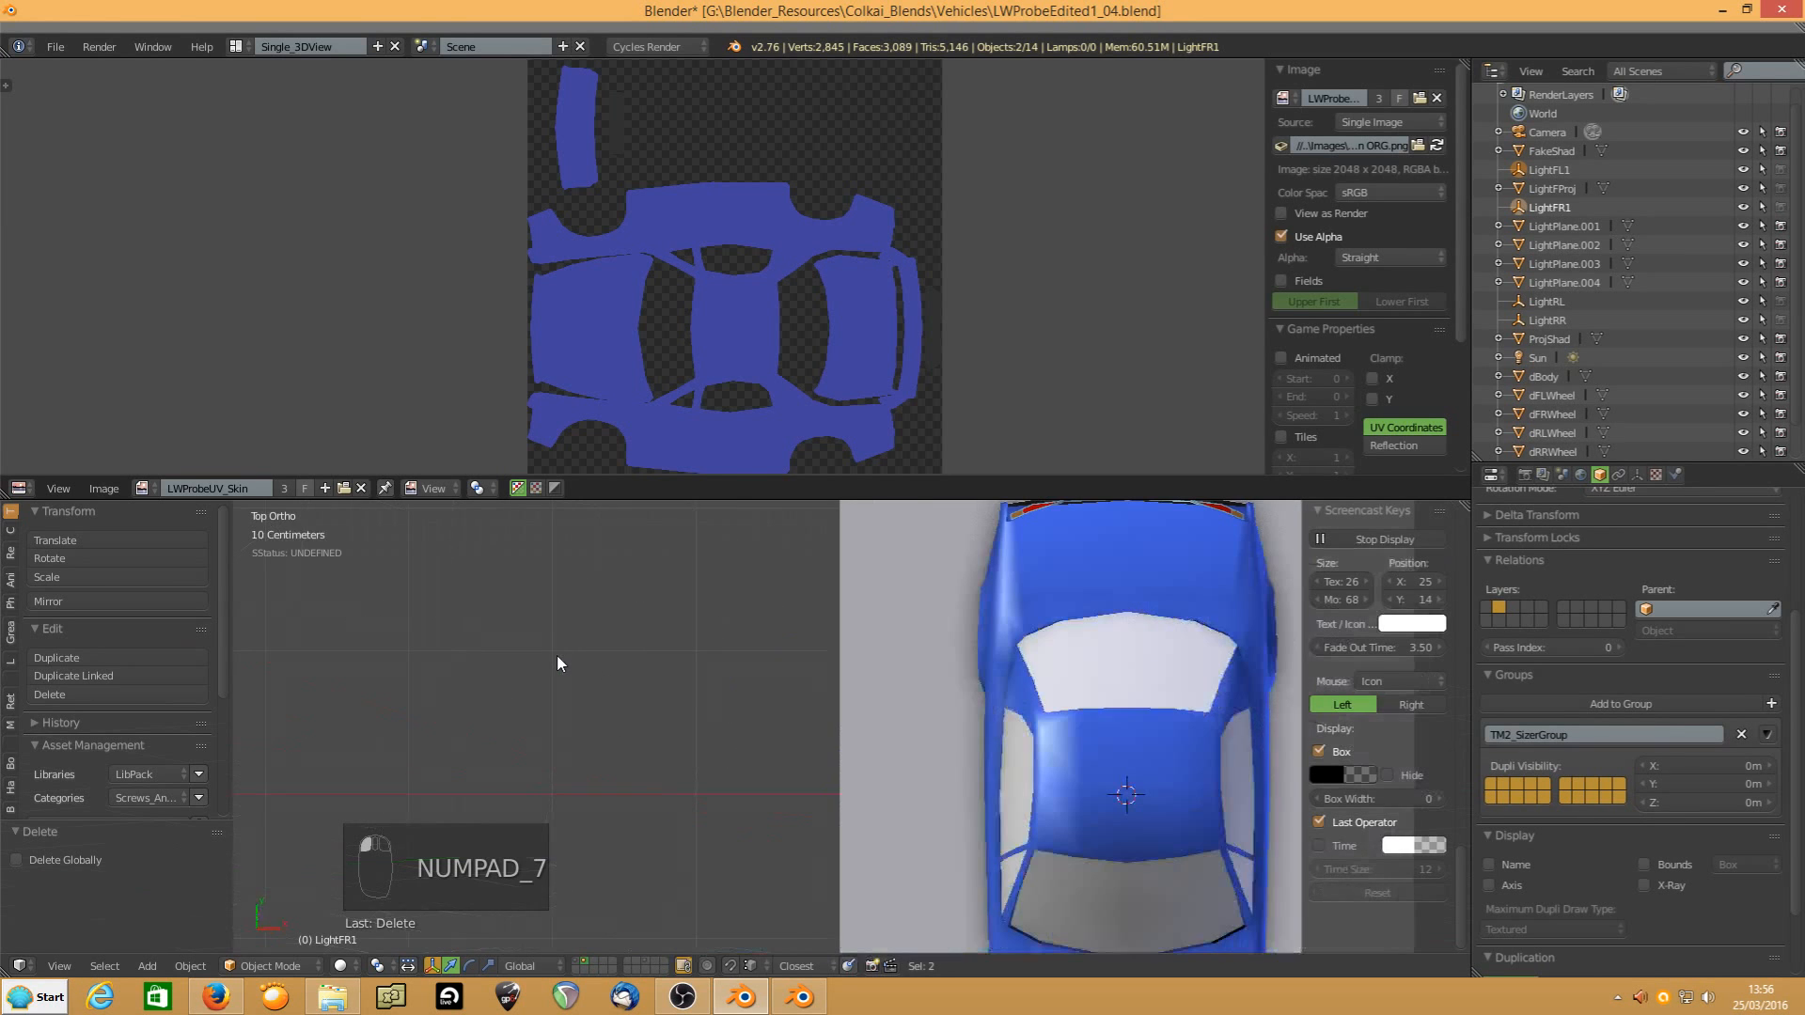
{"action": "key", "text": "KP_Decimal"}
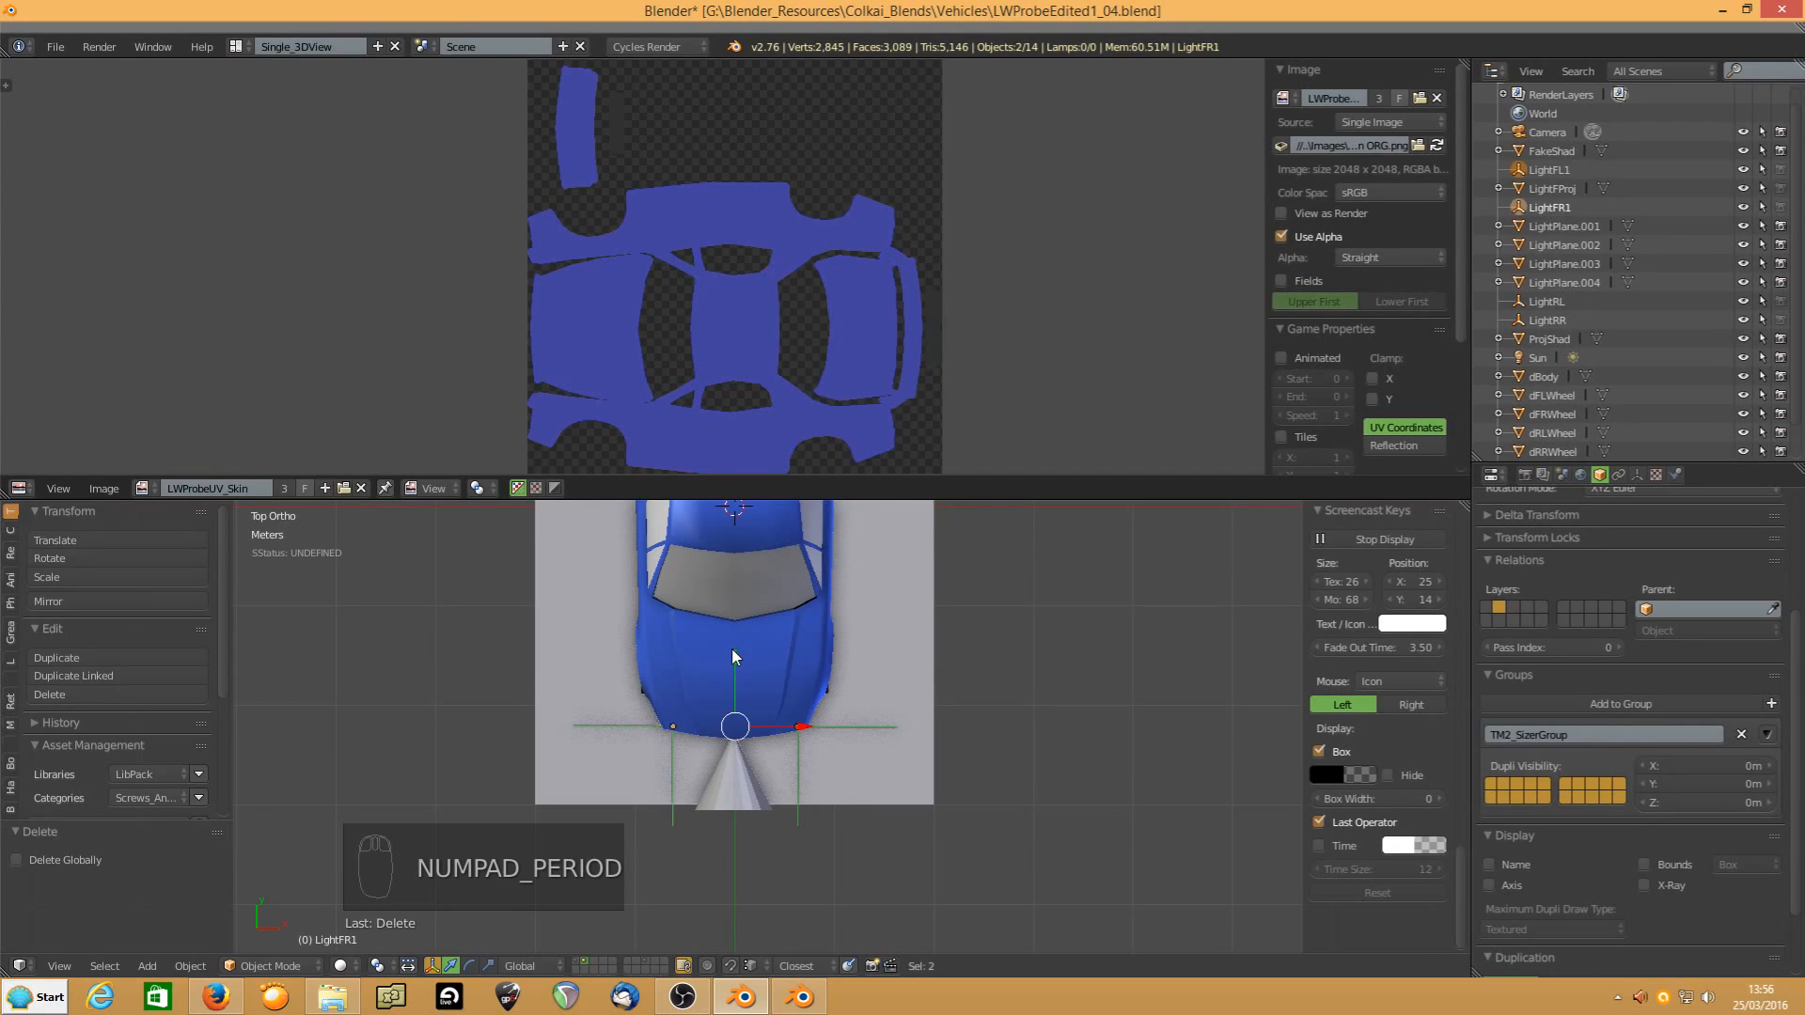
{"action": "key", "text": "g"}
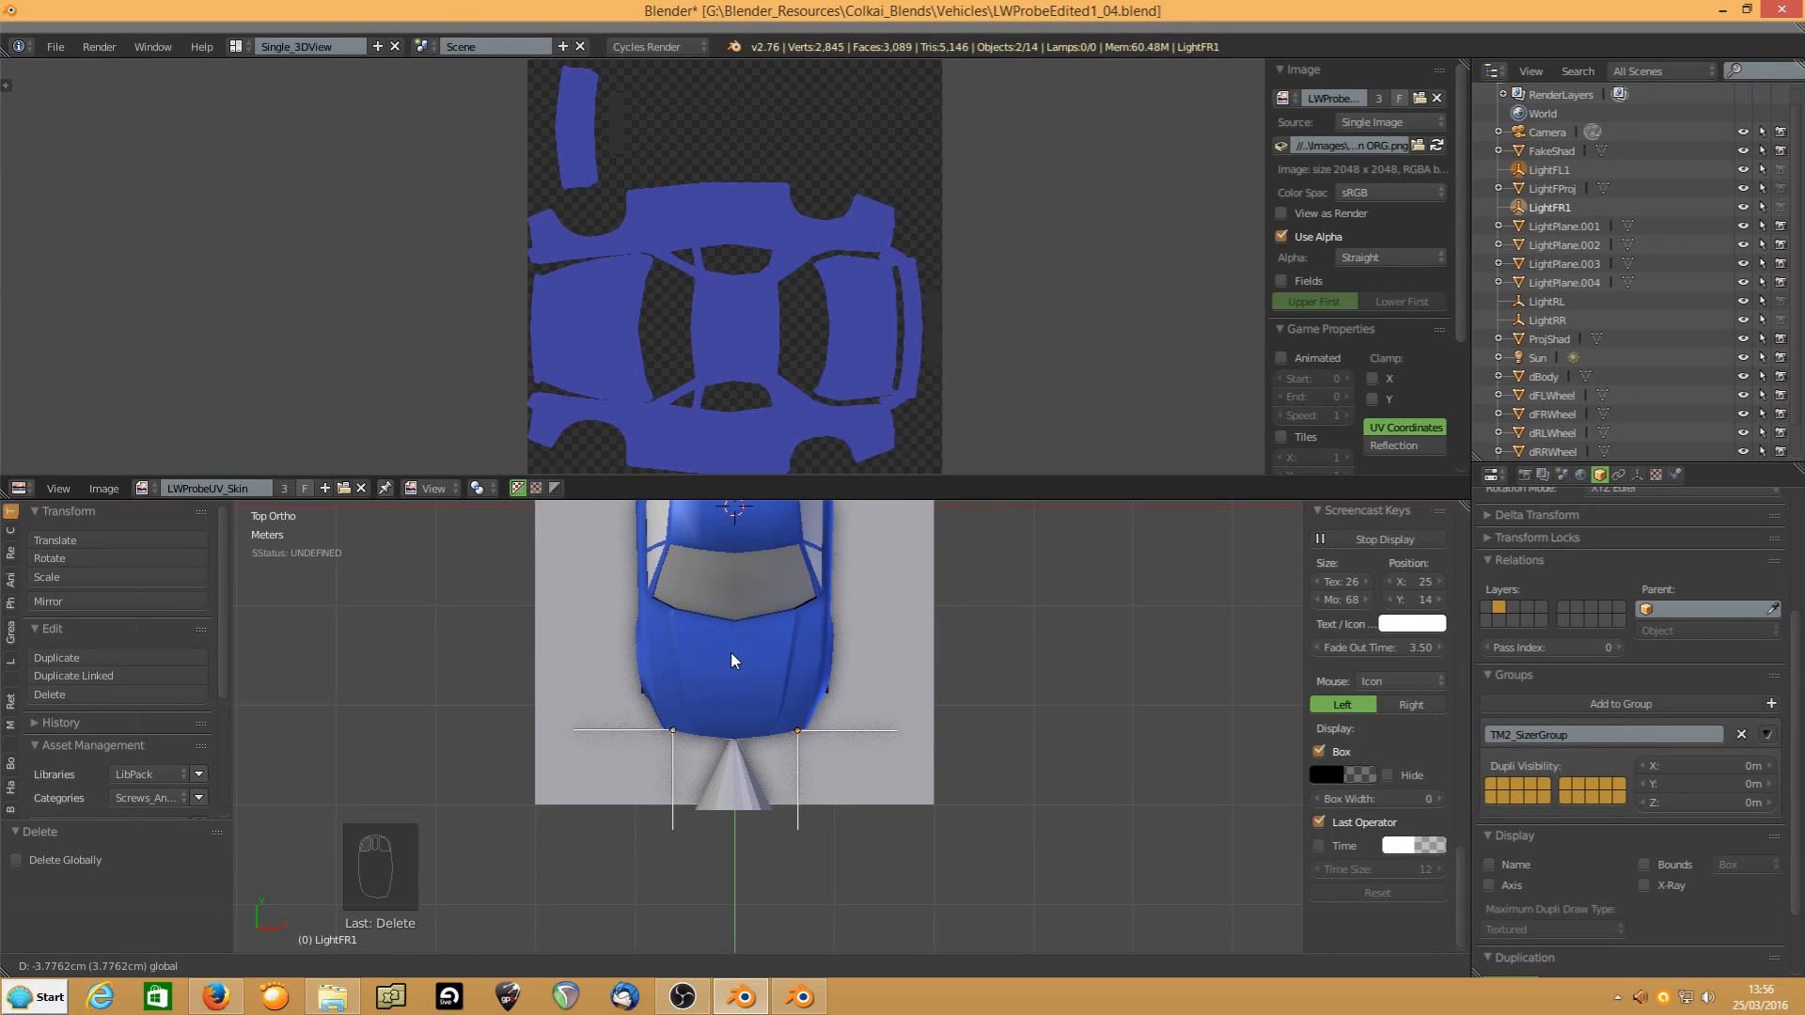
{"action": "left_click", "coordinate": [731, 652]}
Lower both front light empties about 6 cm along Z to the headlight height, working from the front view
{"action": "key", "text": "KP_1"}
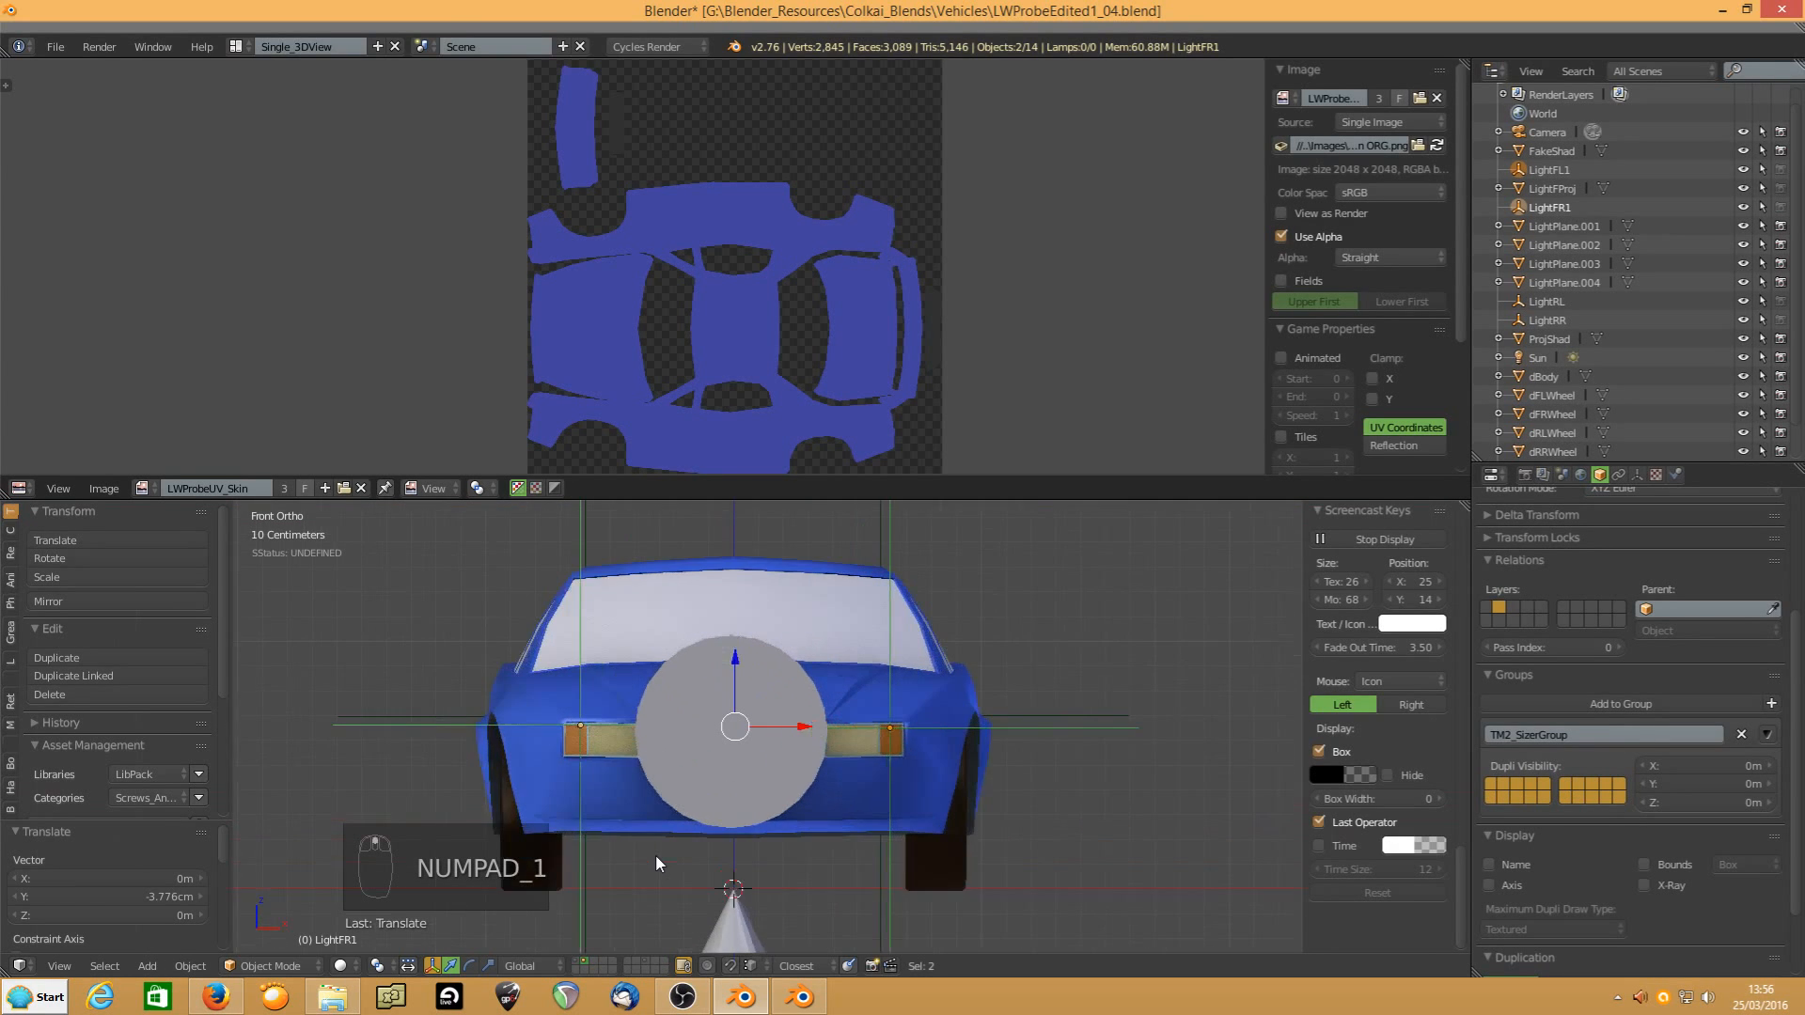
{"action": "scroll", "coordinate": [657, 854], "scroll_direction": "up", "scroll_amount": 1}
{"action": "key", "text": "g"}
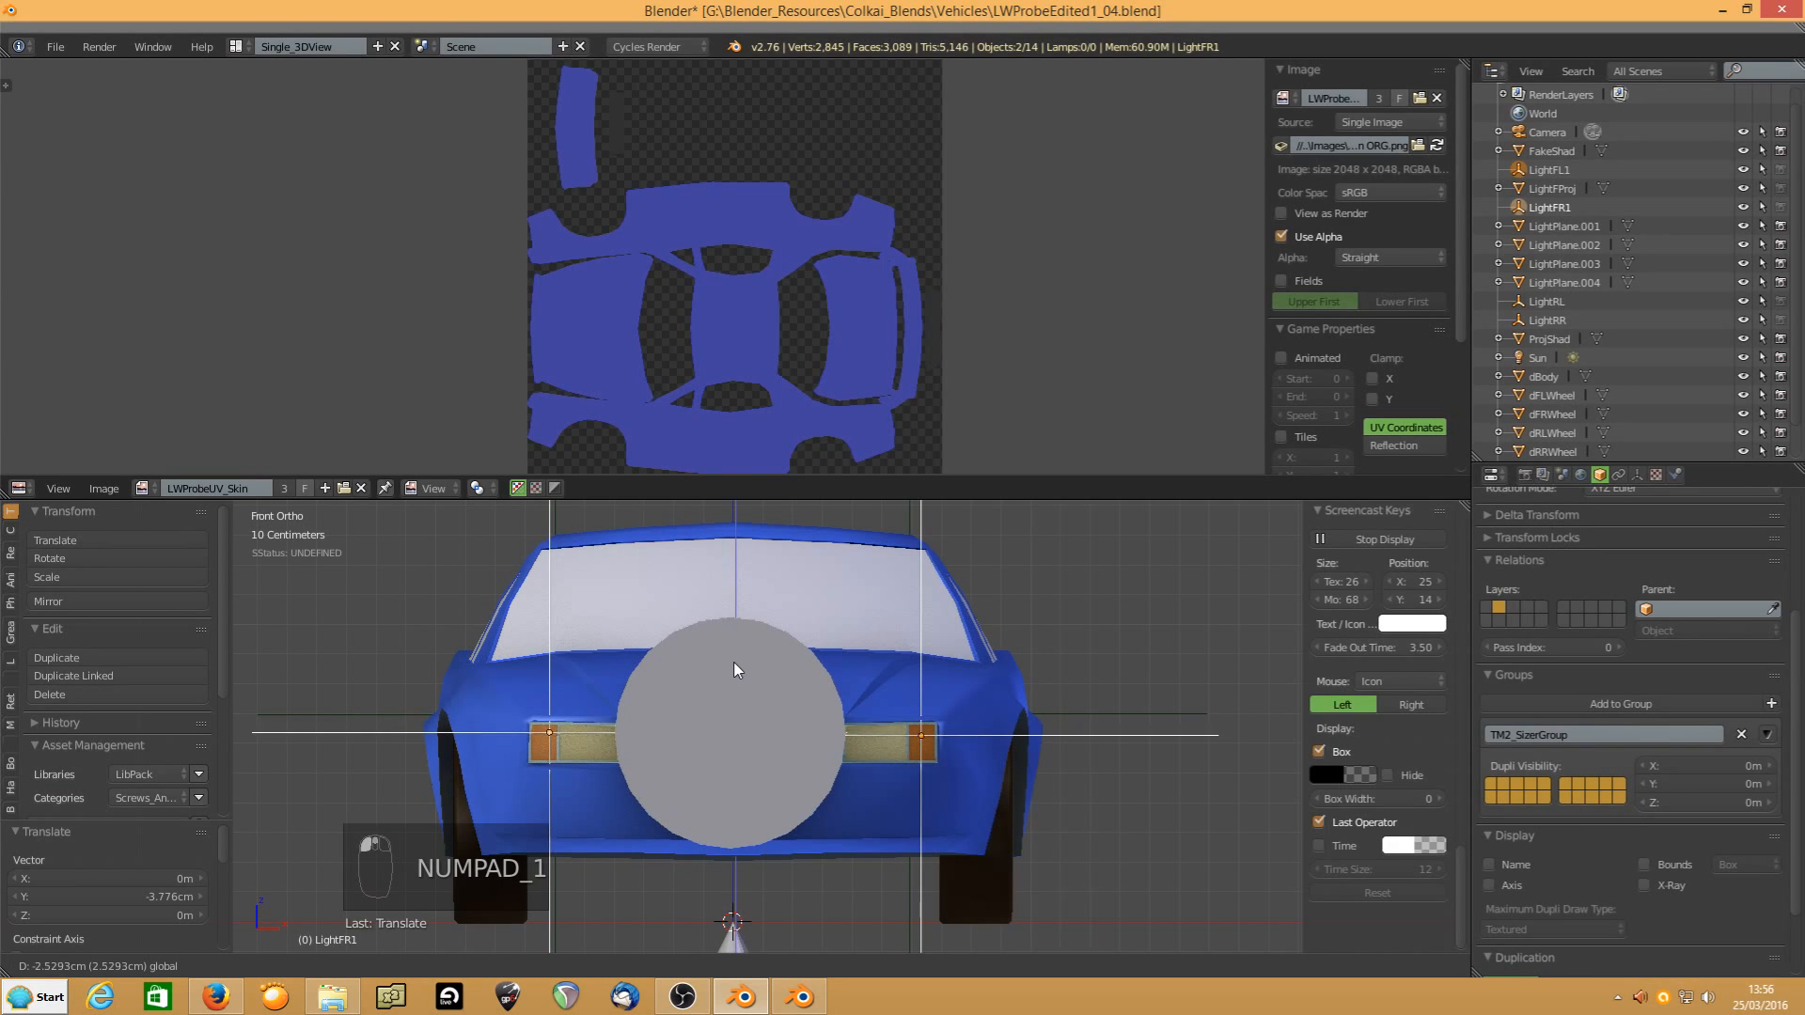
{"action": "left_click", "coordinate": [734, 672]}
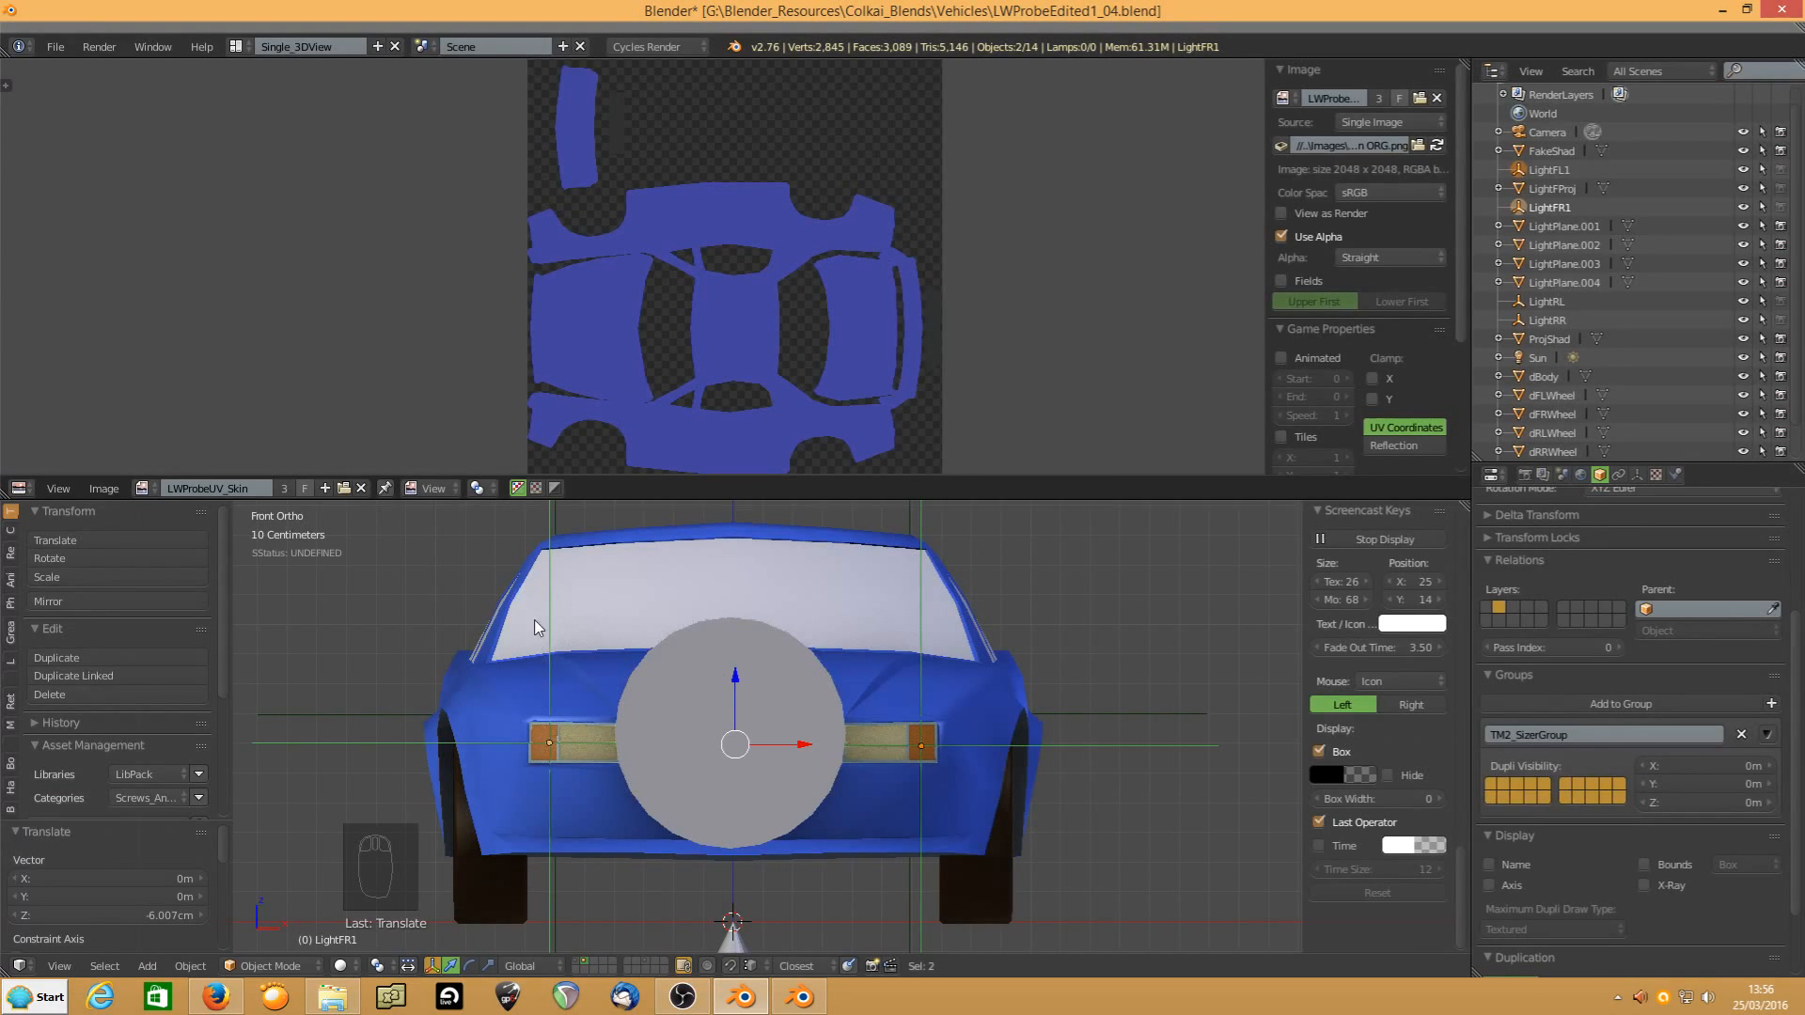
Move the front light empties inward onto the headlights: LightFR1 about 14.86 cm and LightFL1 about -16.76 cm along X
{"action": "right_click", "coordinate": [589, 727]}
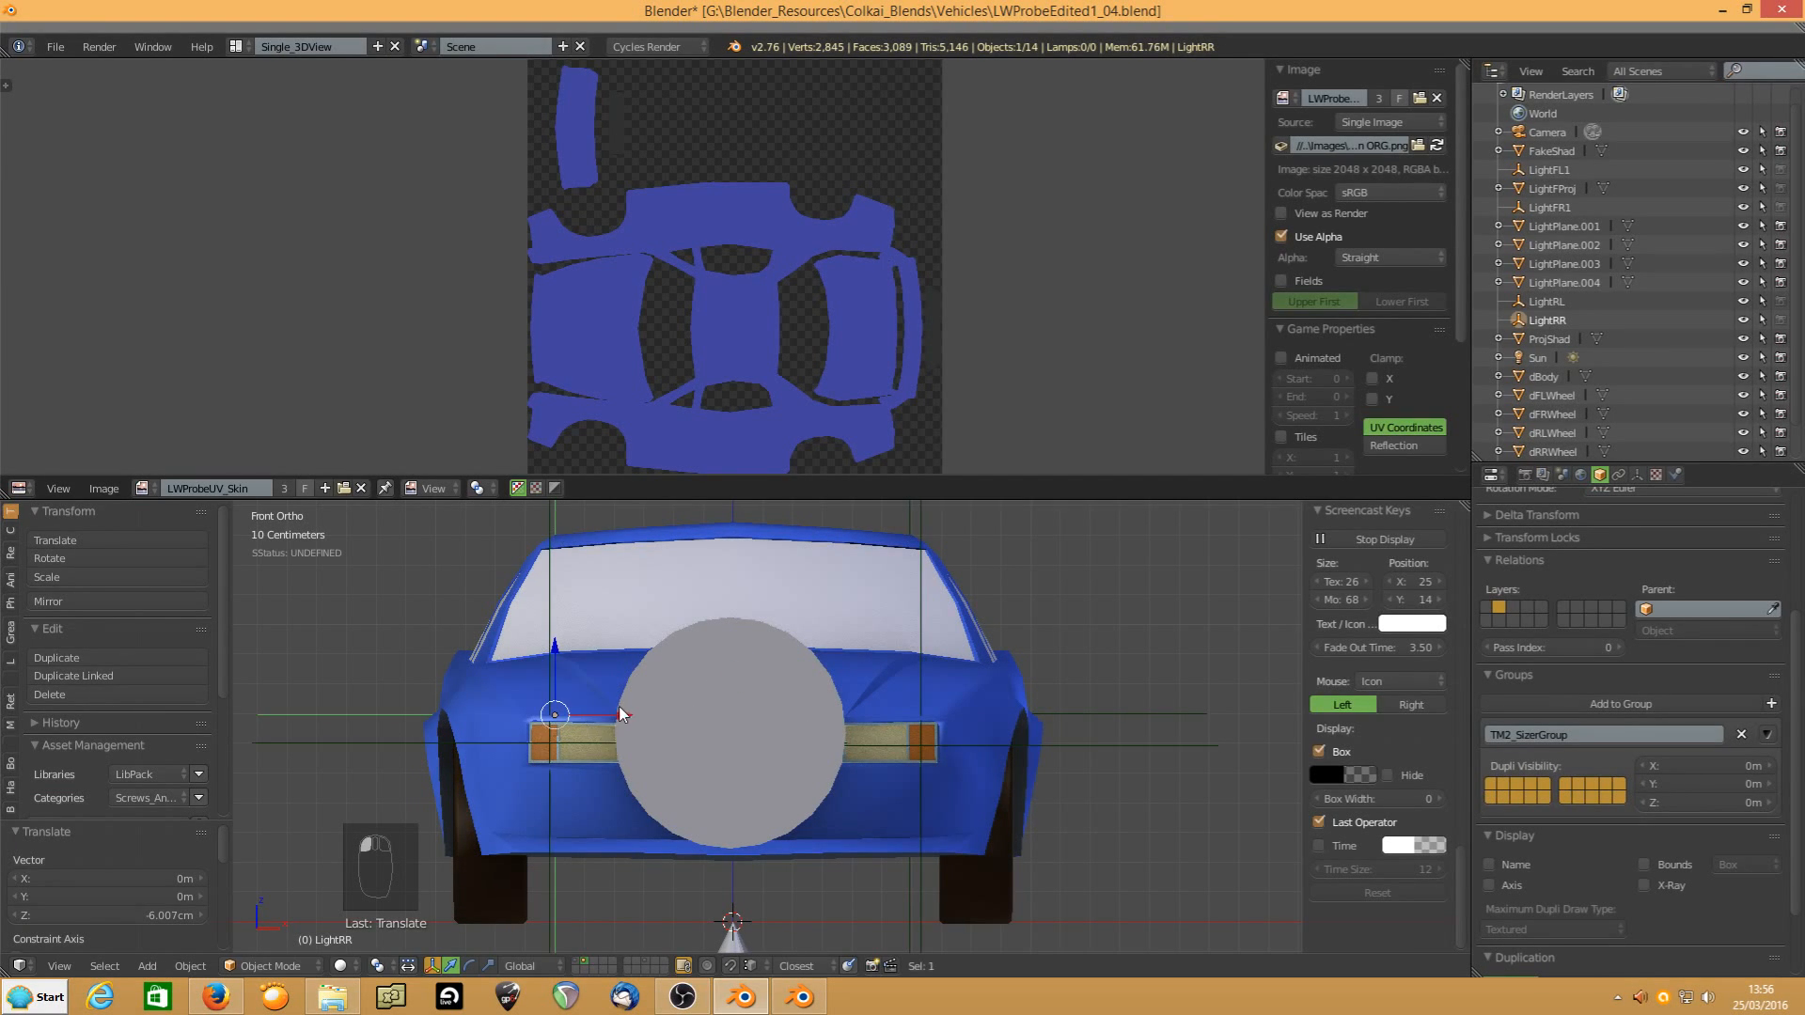
{"action": "right_click", "coordinate": [549, 816]}
{"action": "left_click_drag", "start_coordinate": [620, 747], "coordinate": [662, 741]}
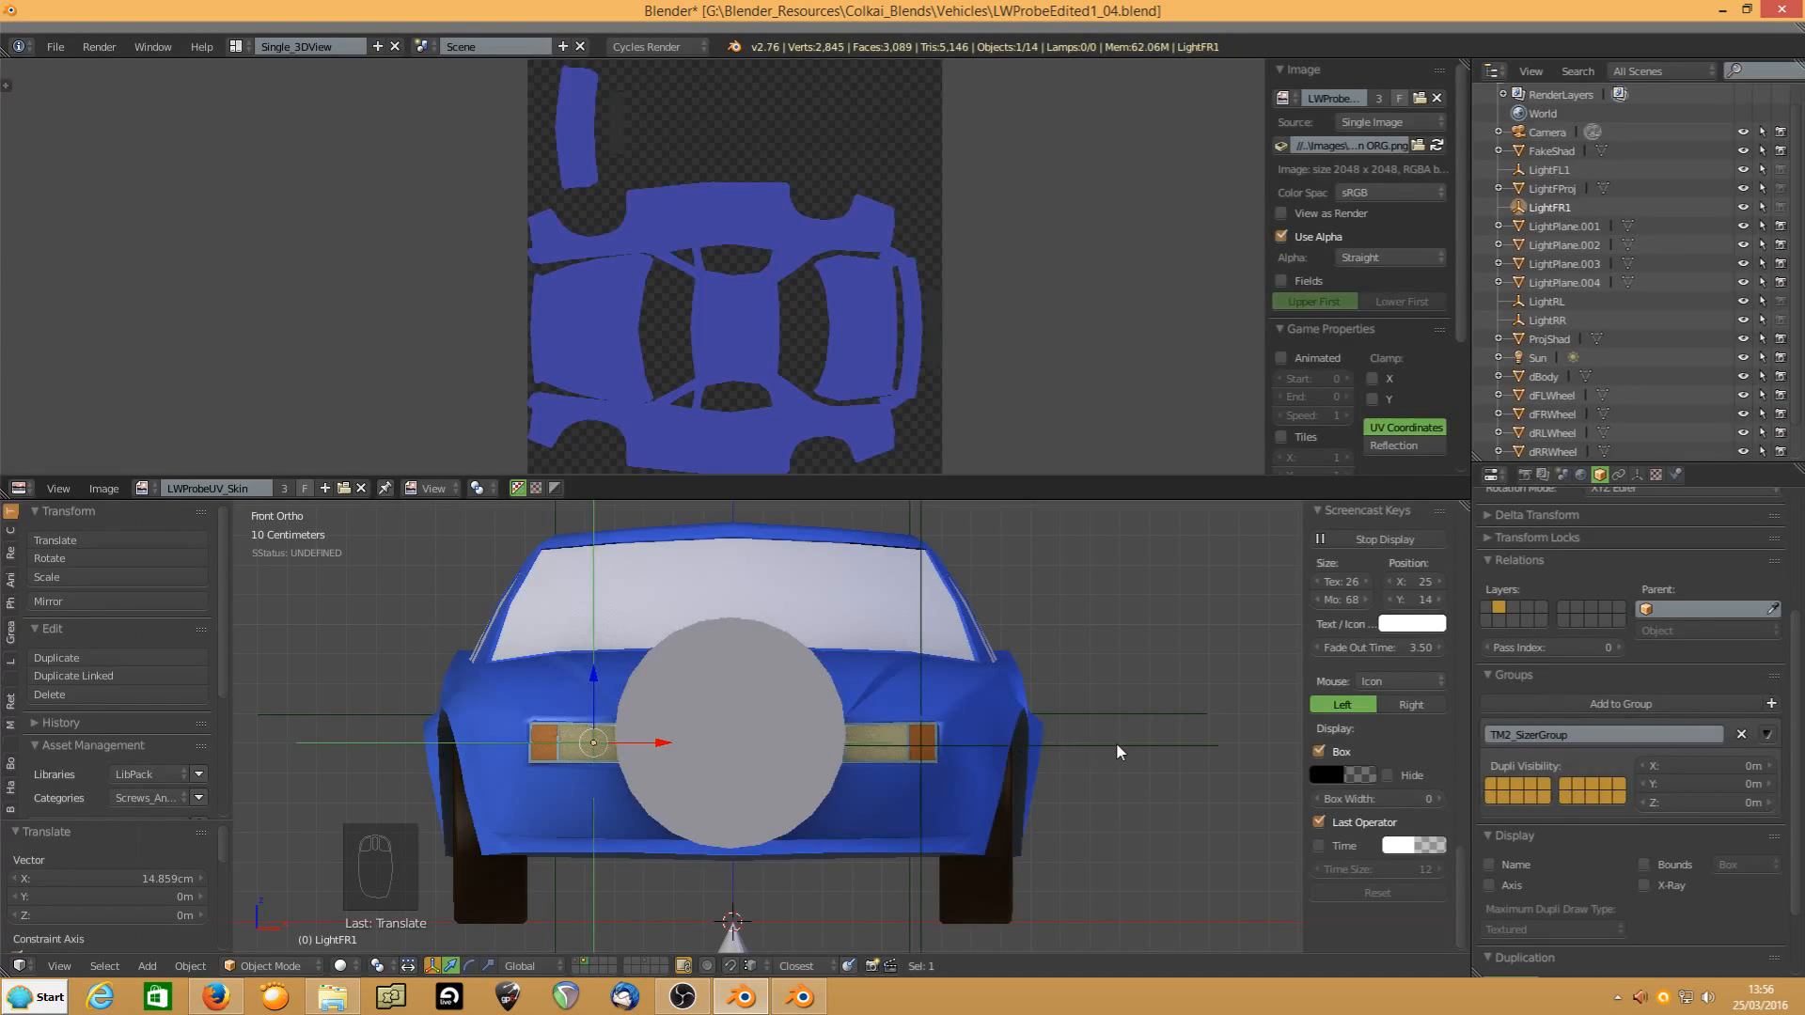
{"action": "right_click", "coordinate": [968, 749]}
{"action": "key", "text": "g"}
{"action": "key", "text": "x"}
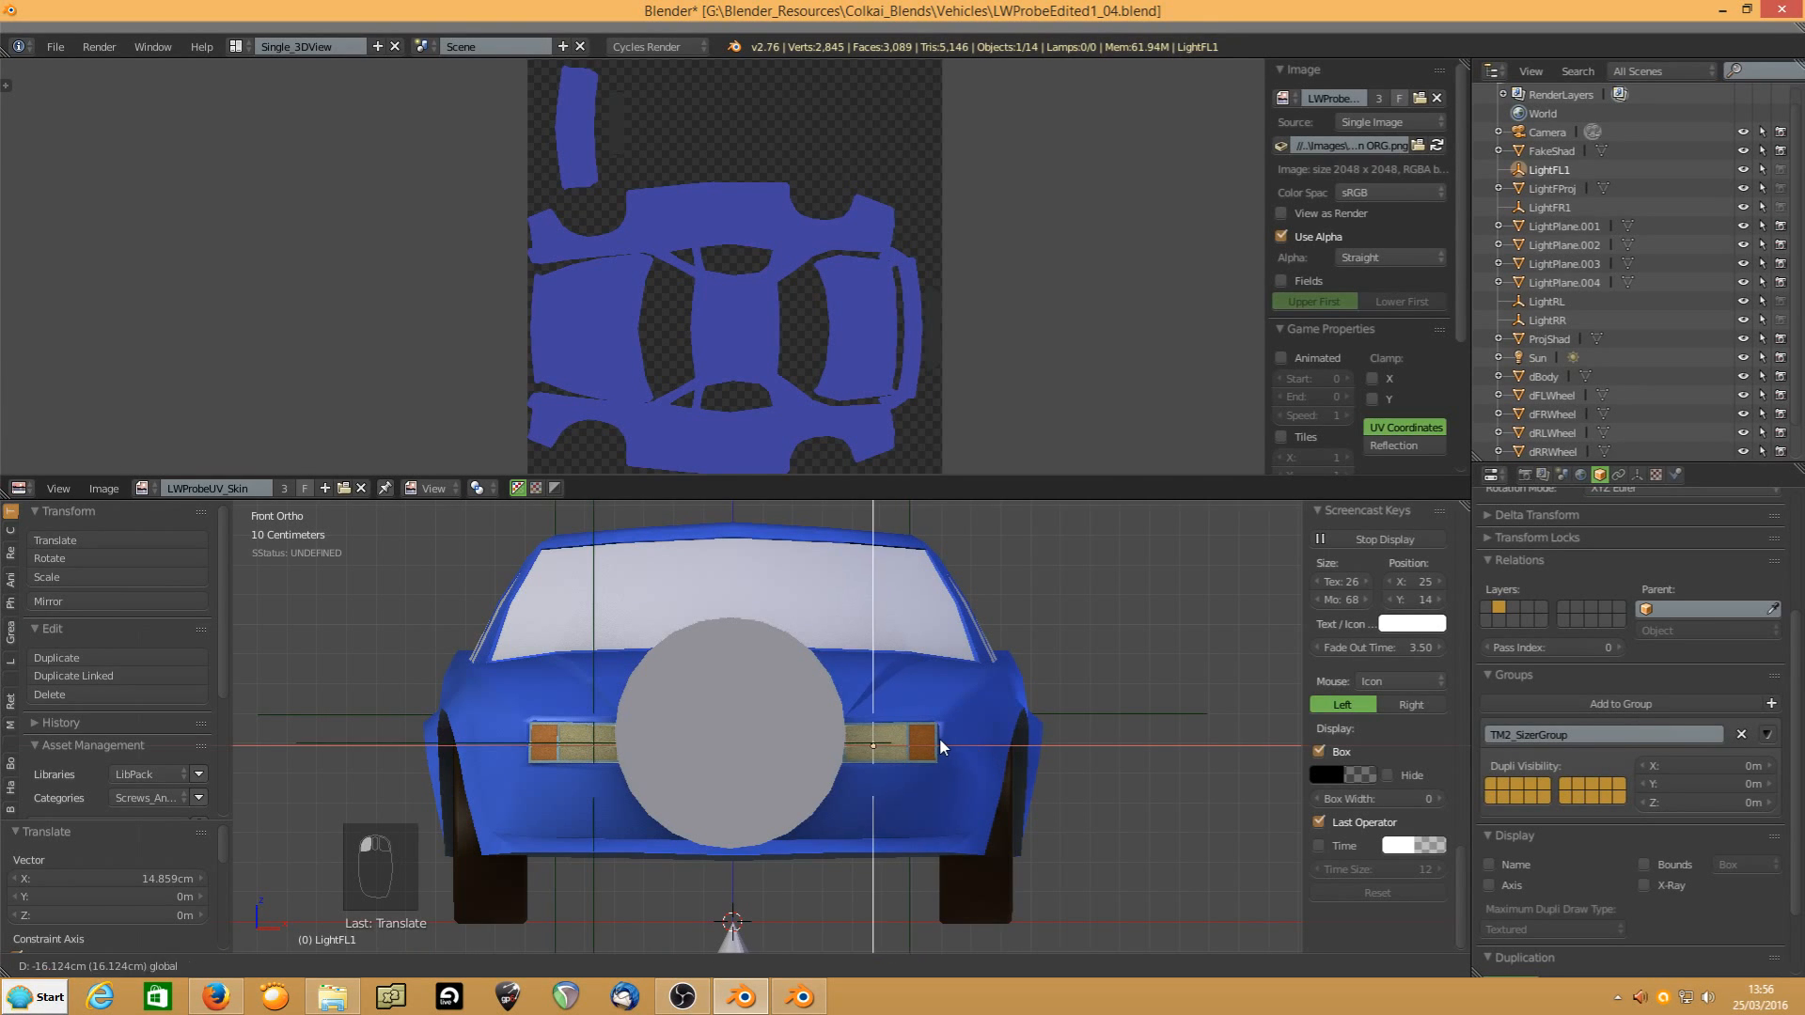
{"action": "left_click", "coordinate": [939, 737]}
Align LightRL and LightRR with the tail lights by raising them, moving them about -5.94 cm along Y, and lowering them about 1.51 cm
{"action": "middle_click_drag", "start_coordinate": [1028, 697], "coordinate": [989, 698]}
{"action": "scroll", "coordinate": [656, 700], "scroll_direction": "down", "scroll_amount": 4}
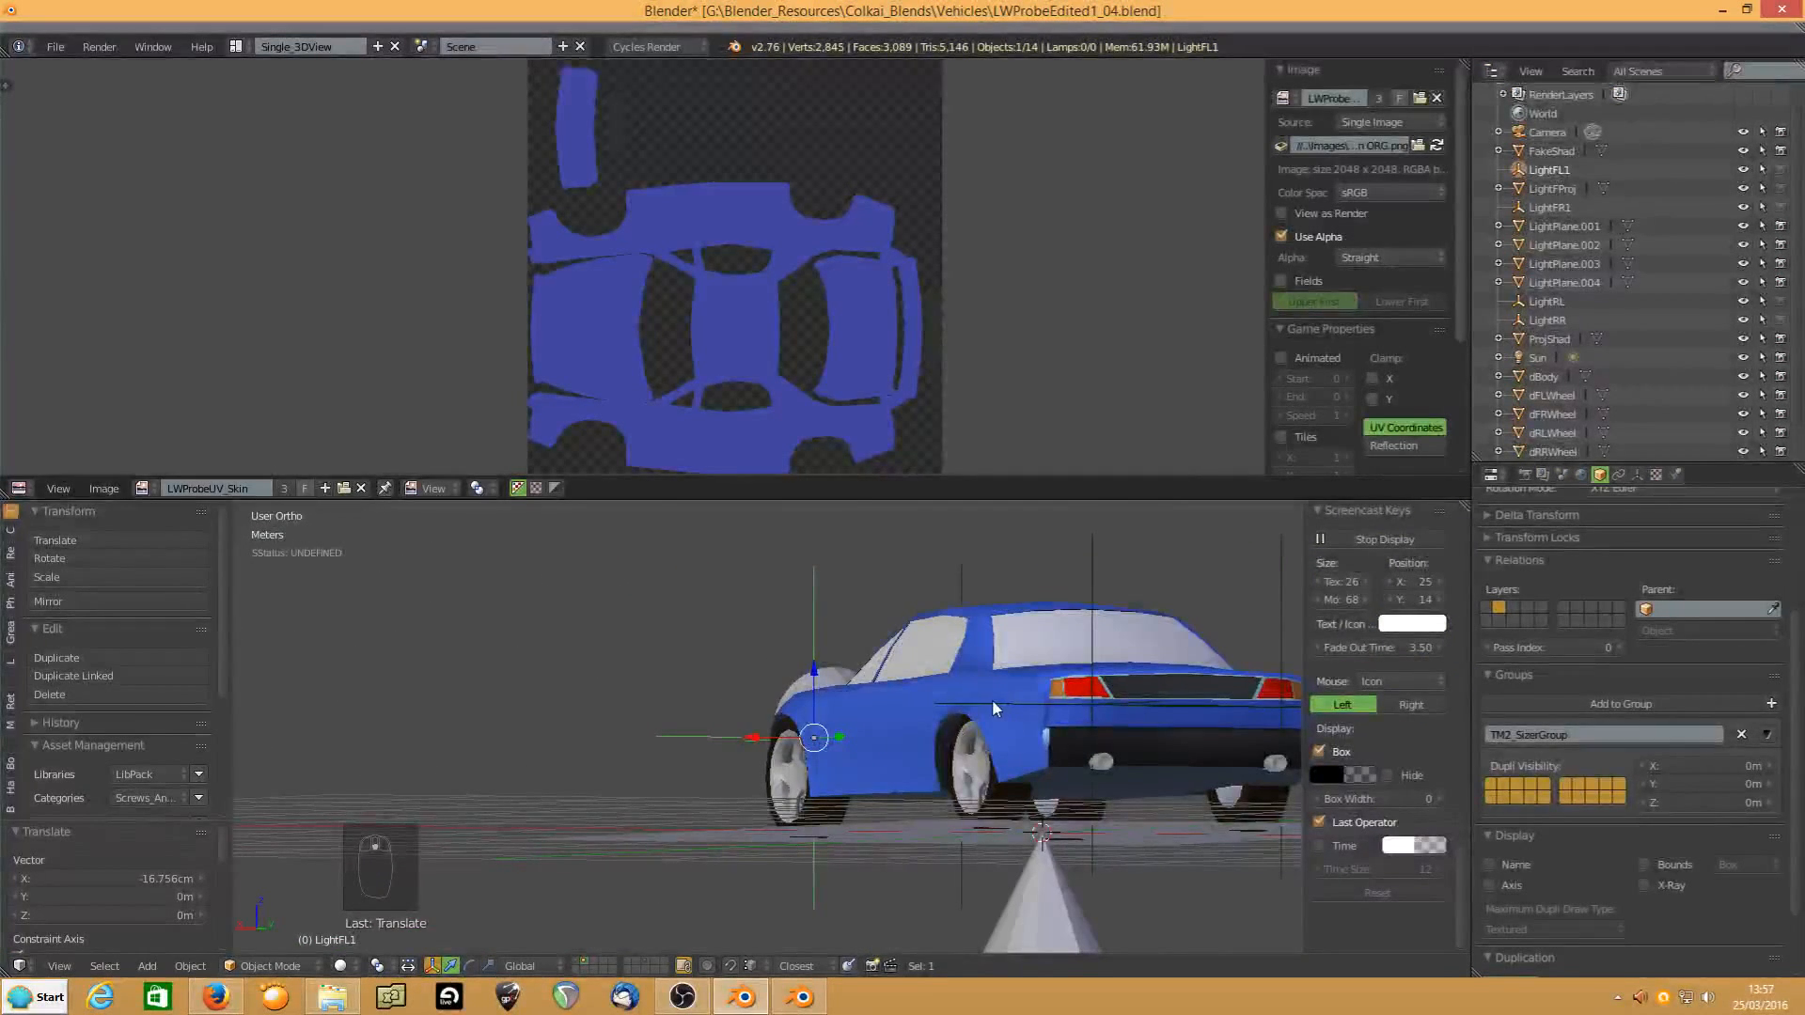
{"action": "left_click", "coordinate": [1102, 594]}
{"action": "left_click", "coordinate": [1288, 585], "text": "shift"}
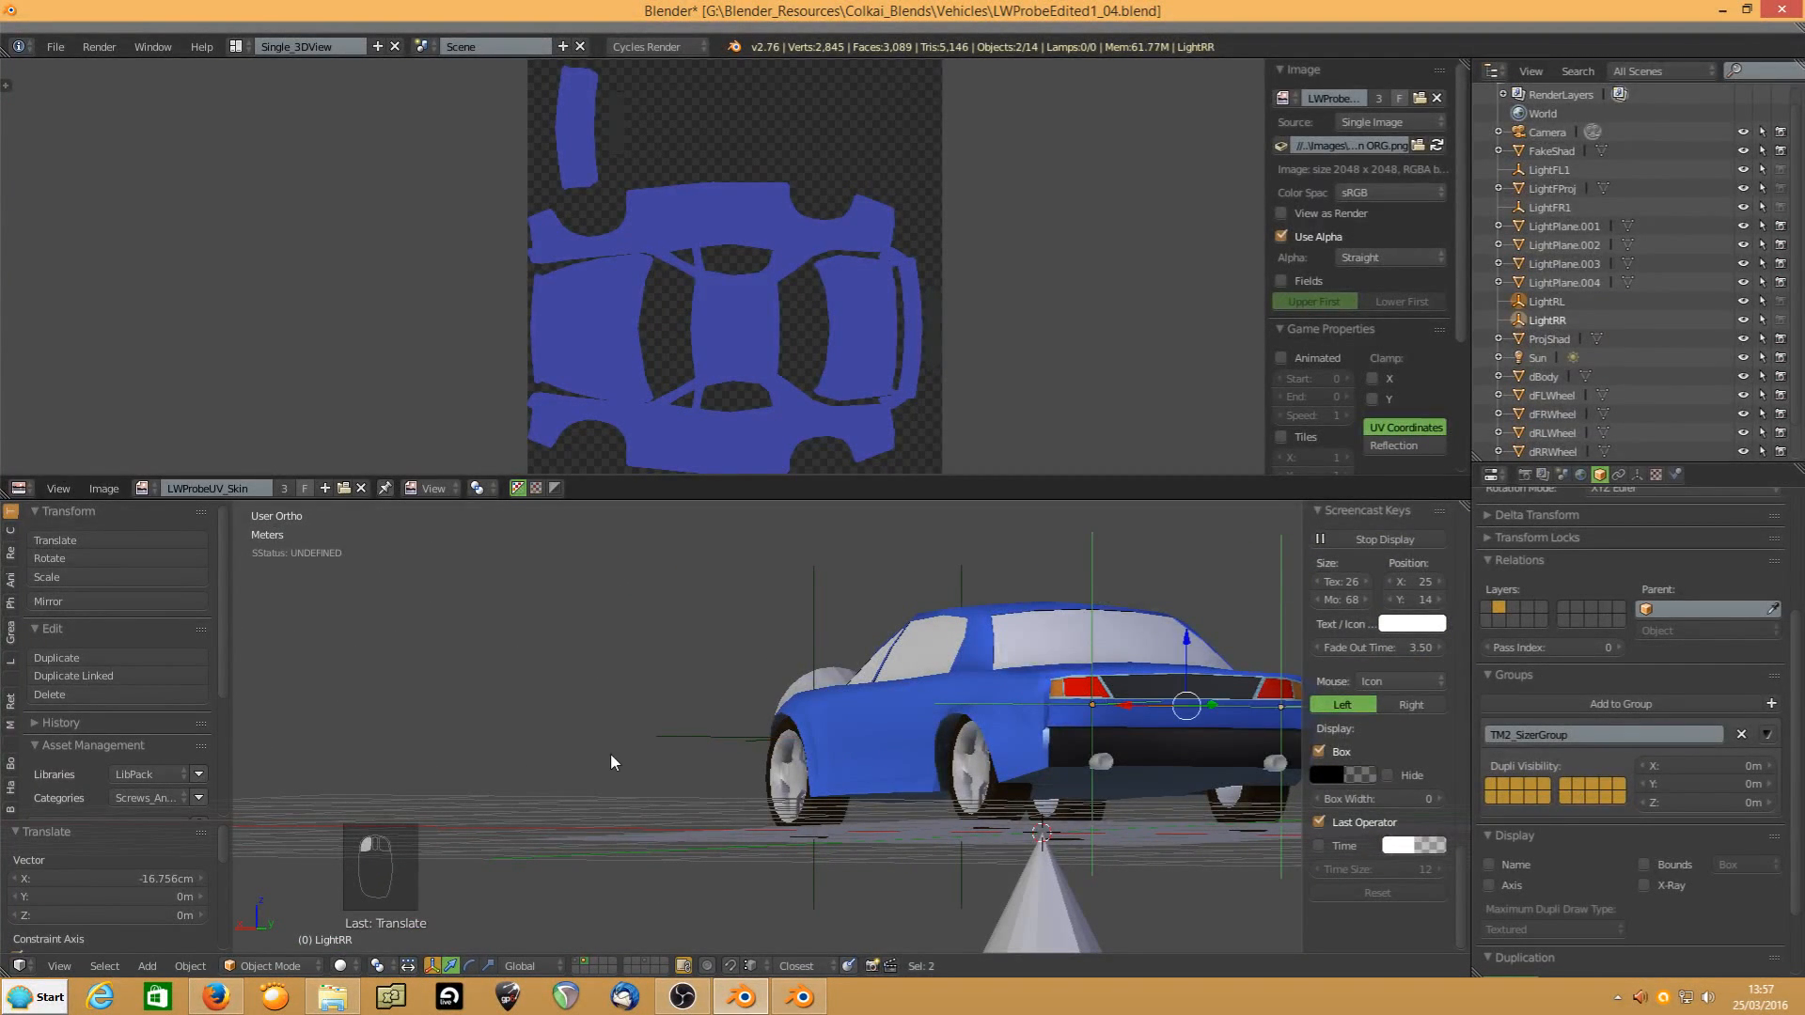
{"action": "key", "text": "KP_Decimal"}
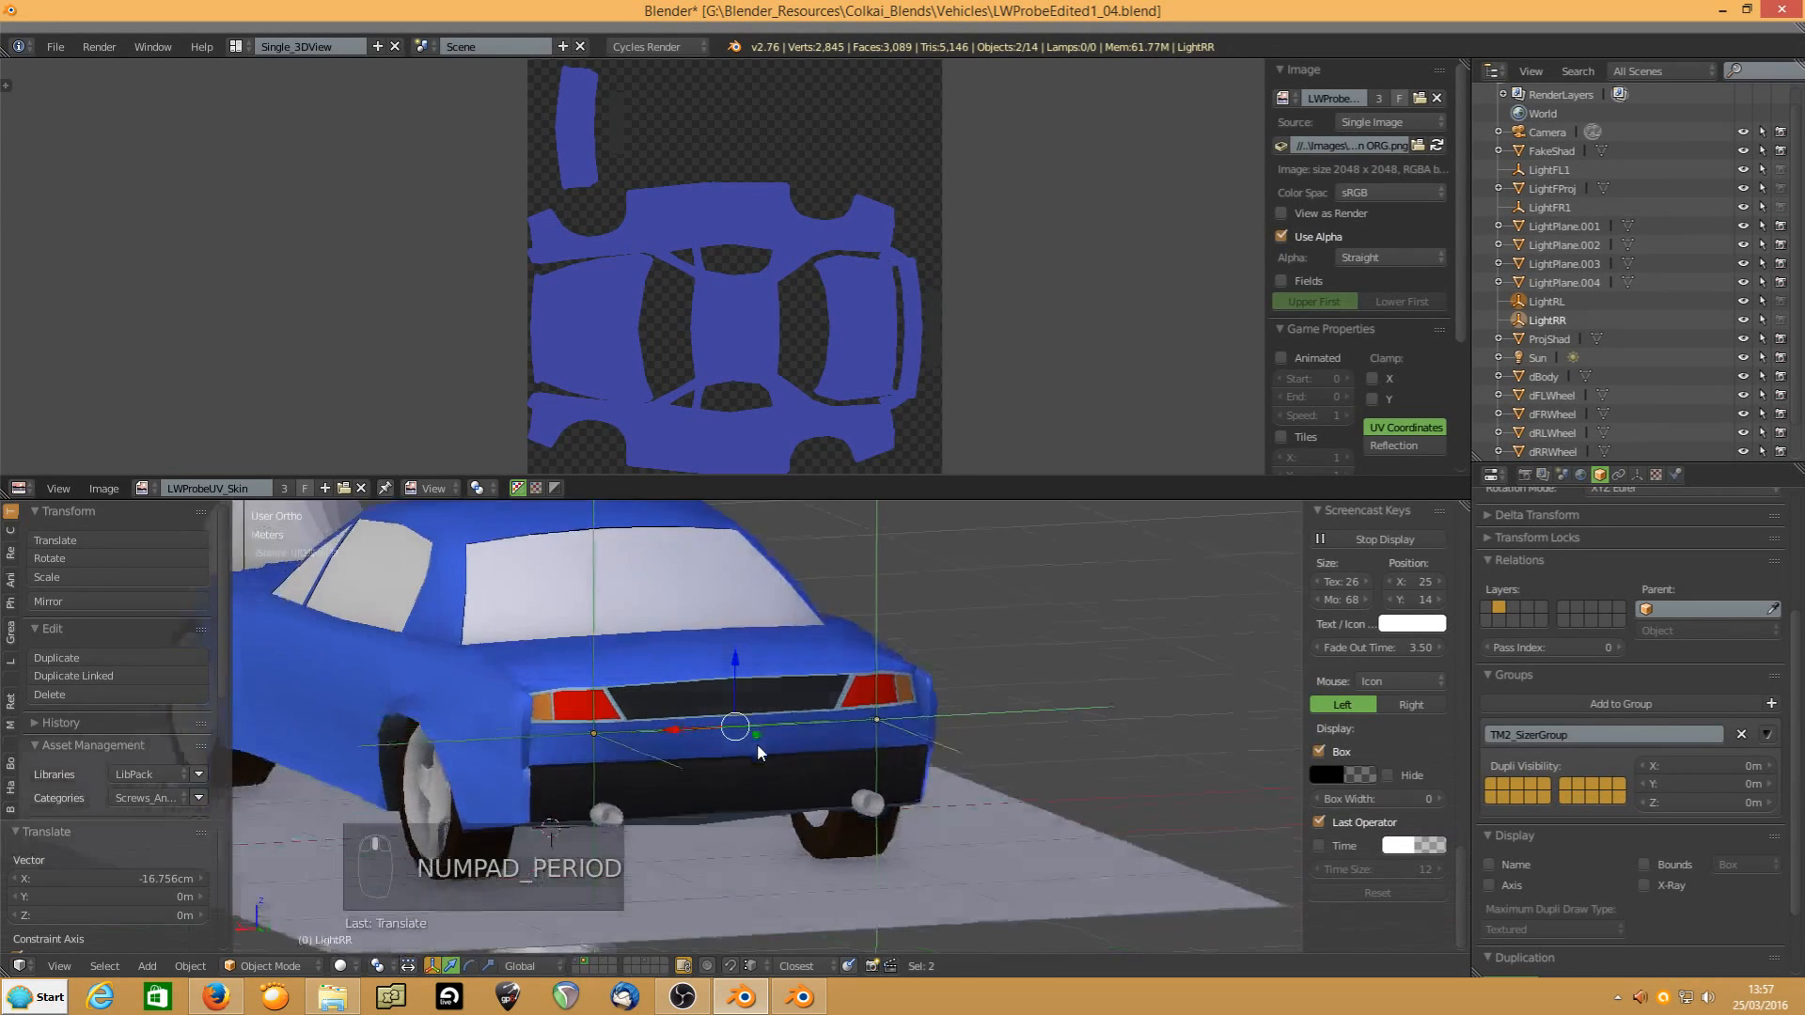
{"action": "middle_click_drag", "start_coordinate": [758, 745], "coordinate": [799, 799]}
{"action": "left_click_drag", "start_coordinate": [735, 669], "coordinate": [731, 641]}
{"action": "left_click_drag", "start_coordinate": [779, 729], "coordinate": [765, 717]}
{"action": "middle_click_drag", "start_coordinate": [777, 734], "coordinate": [690, 699]}
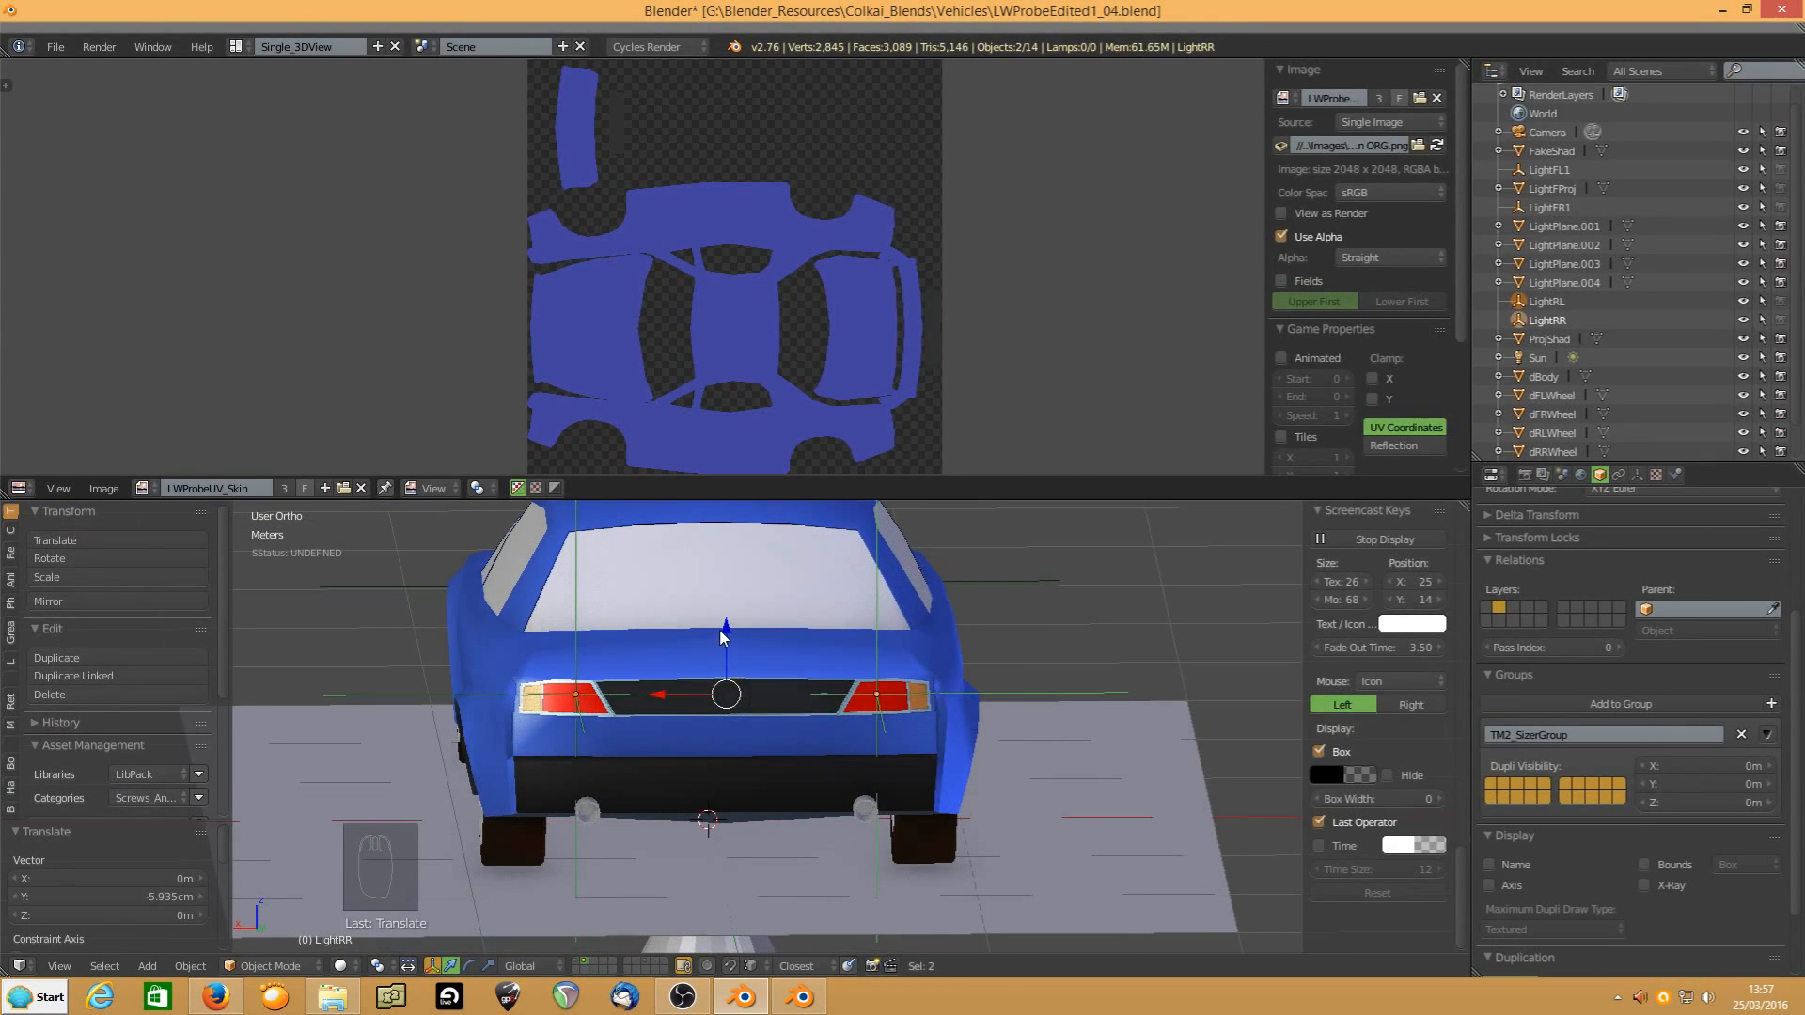
{"action": "left_click_drag", "start_coordinate": [721, 629], "coordinate": [721, 633]}
Lower the LightFProj cone about 3.76 cm along Z to line up with the headlights
{"action": "middle_click_drag", "start_coordinate": [639, 782], "coordinate": [691, 797]}
{"action": "middle_click_drag", "start_coordinate": [461, 799], "coordinate": [600, 677]}
{"action": "left_click", "coordinate": [600, 676]}
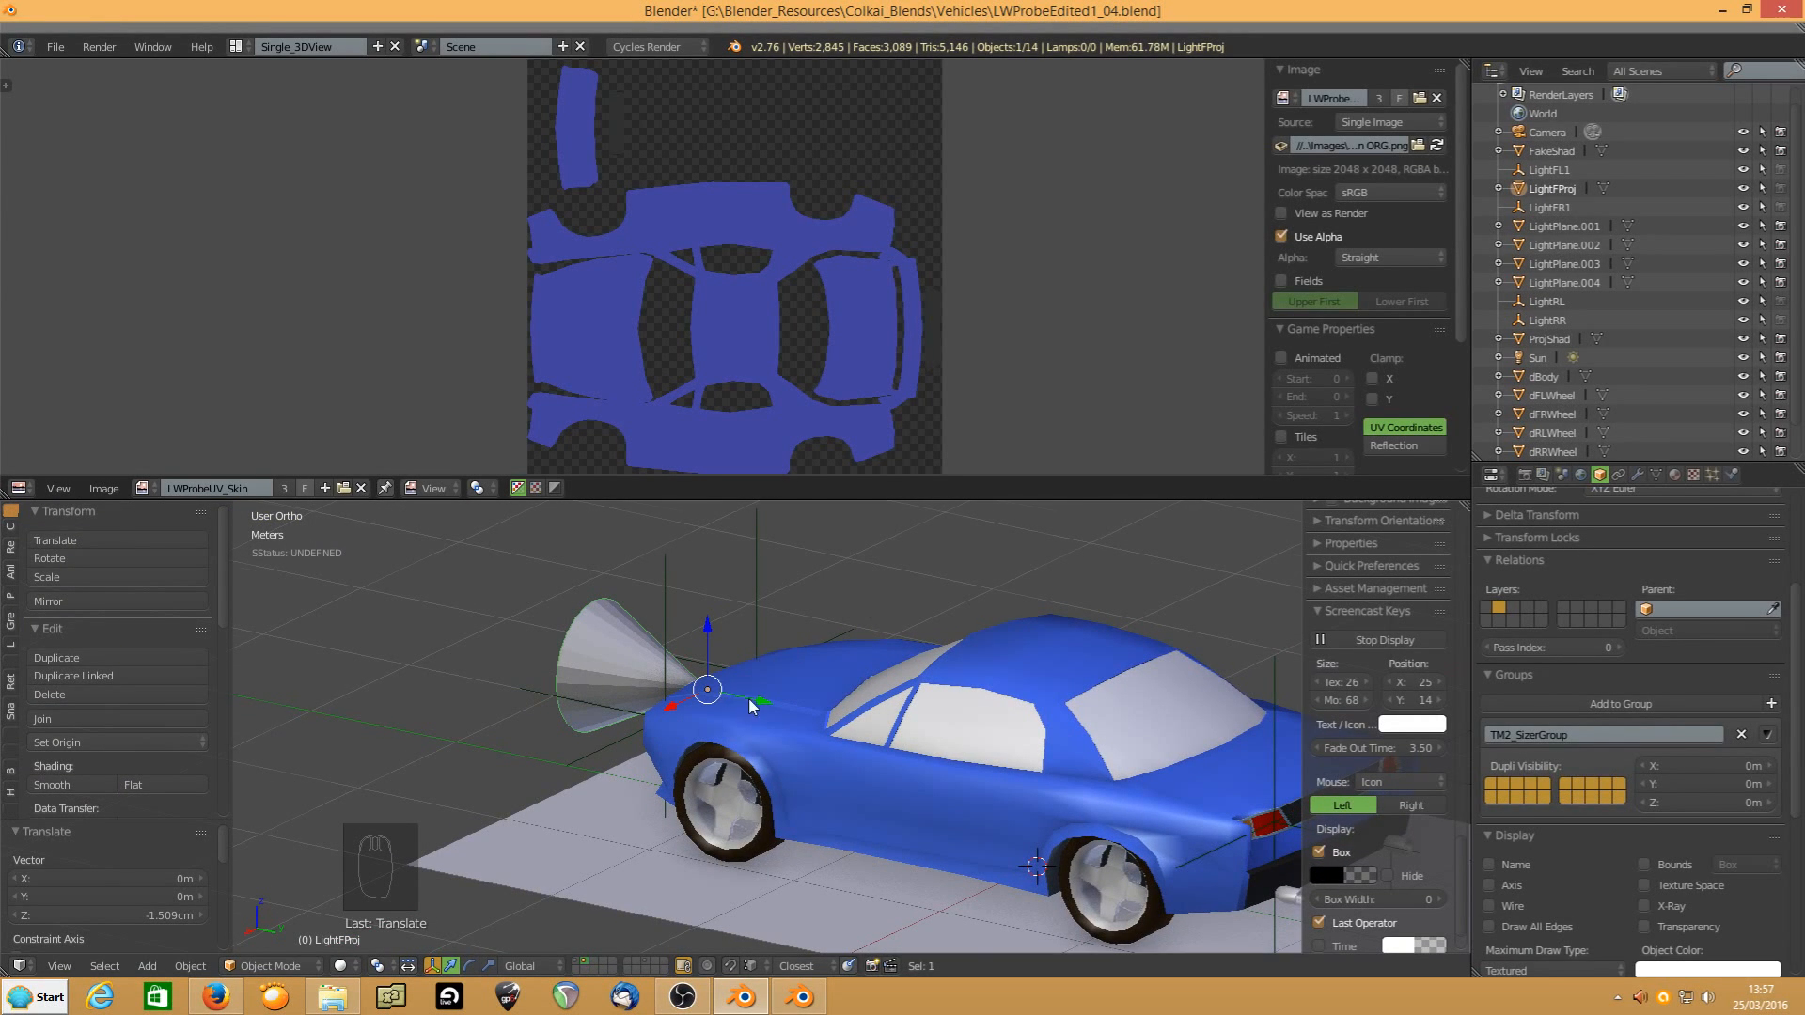
{"action": "middle_click_drag", "start_coordinate": [749, 697], "coordinate": [707, 598]}
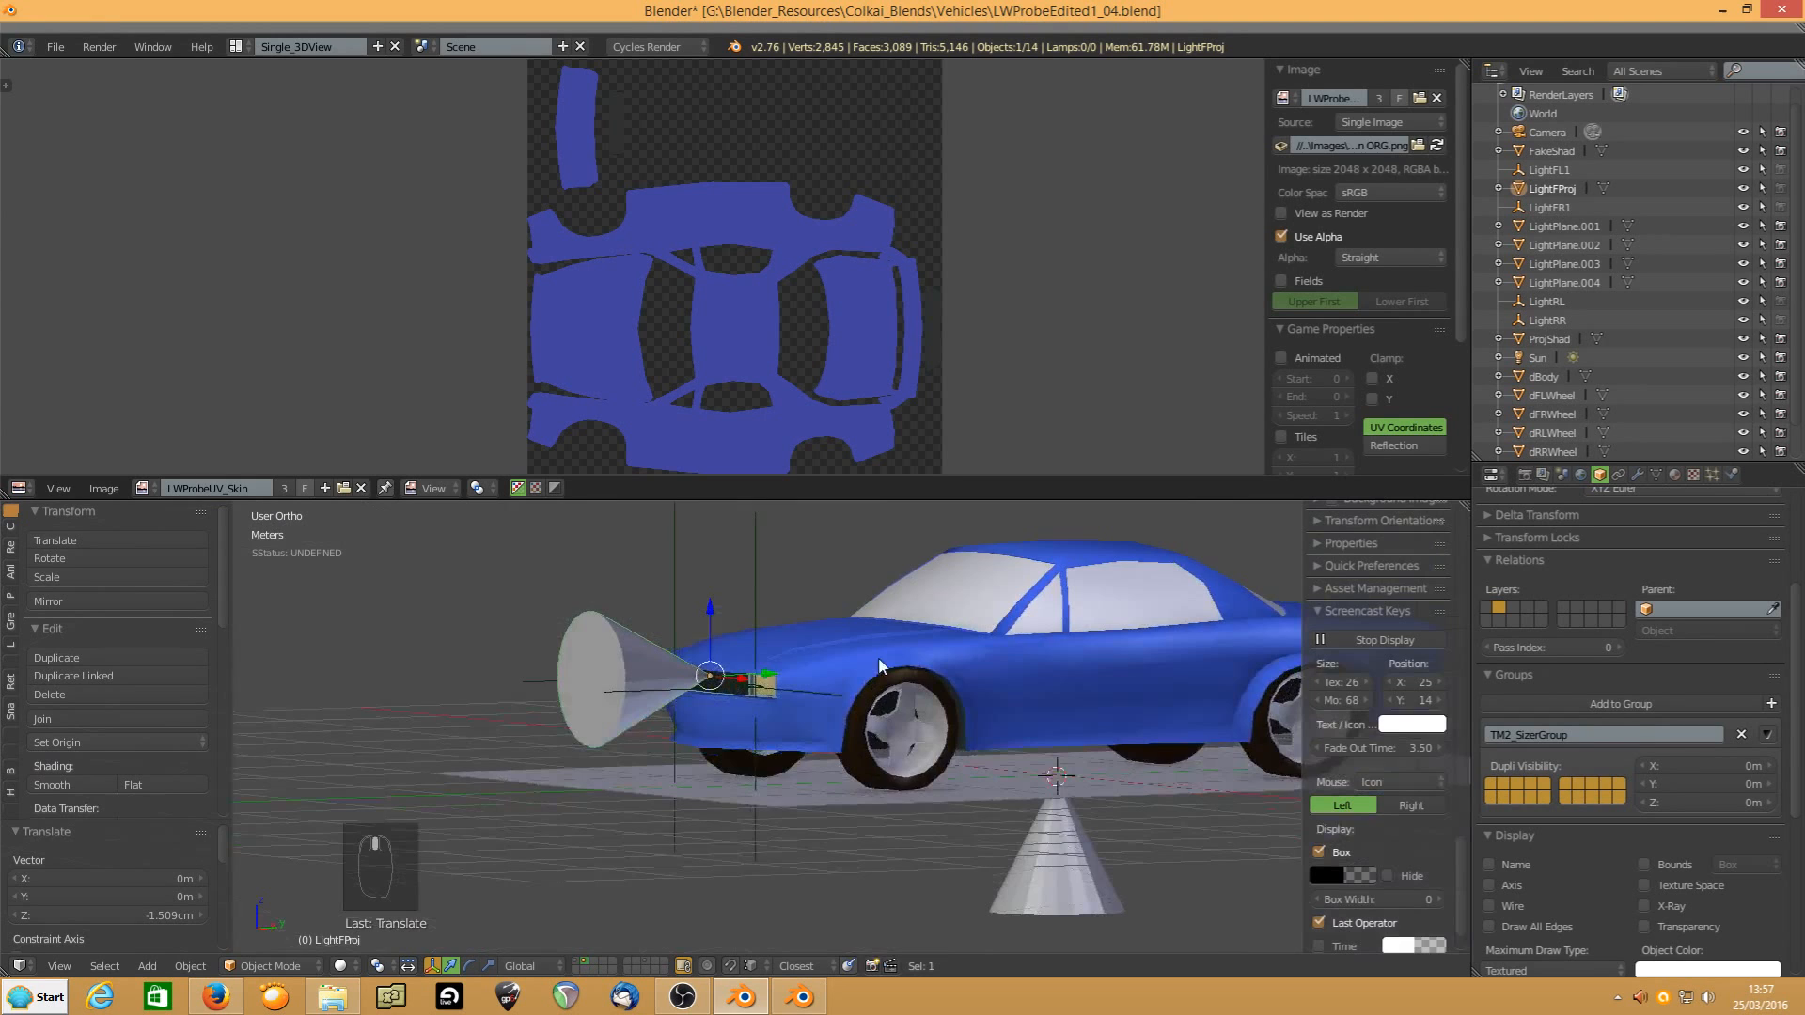
{"action": "key", "text": "g"}
{"action": "key", "text": "z"}
{"action": "left_click", "coordinate": [708, 603]}
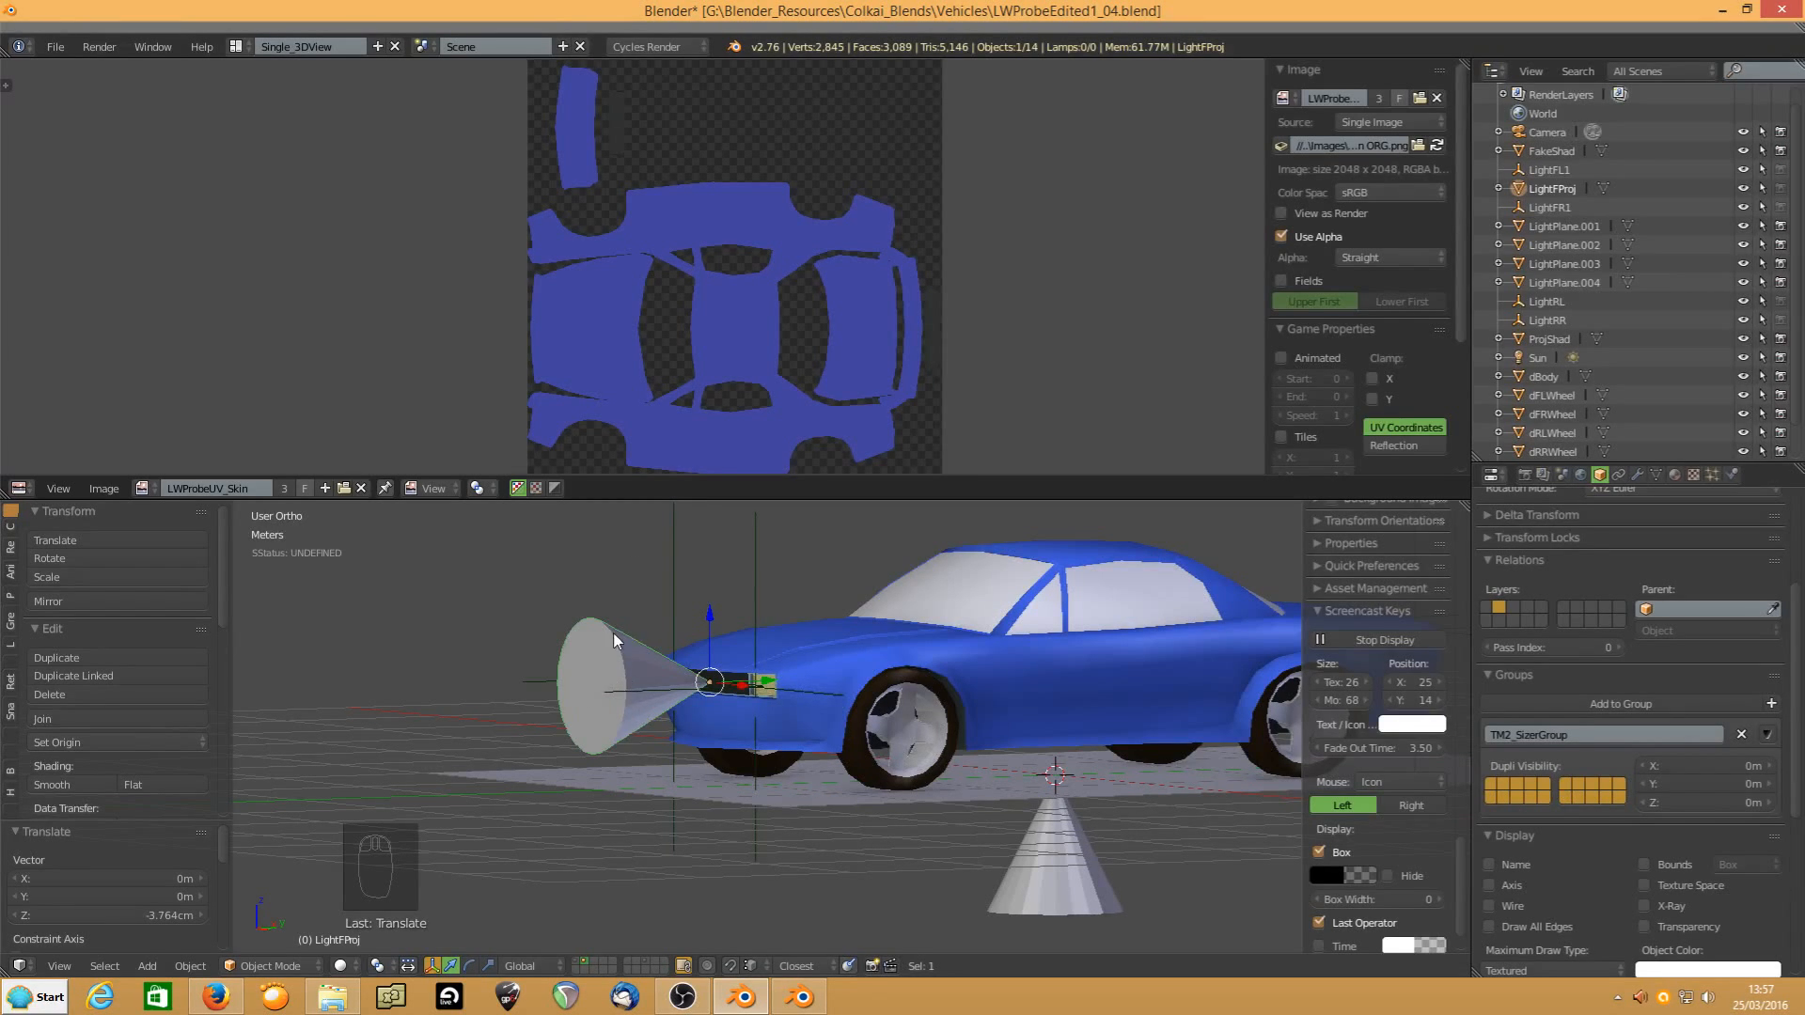
{"action": "middle_click_drag", "start_coordinate": [611, 622], "coordinate": [509, 642]}
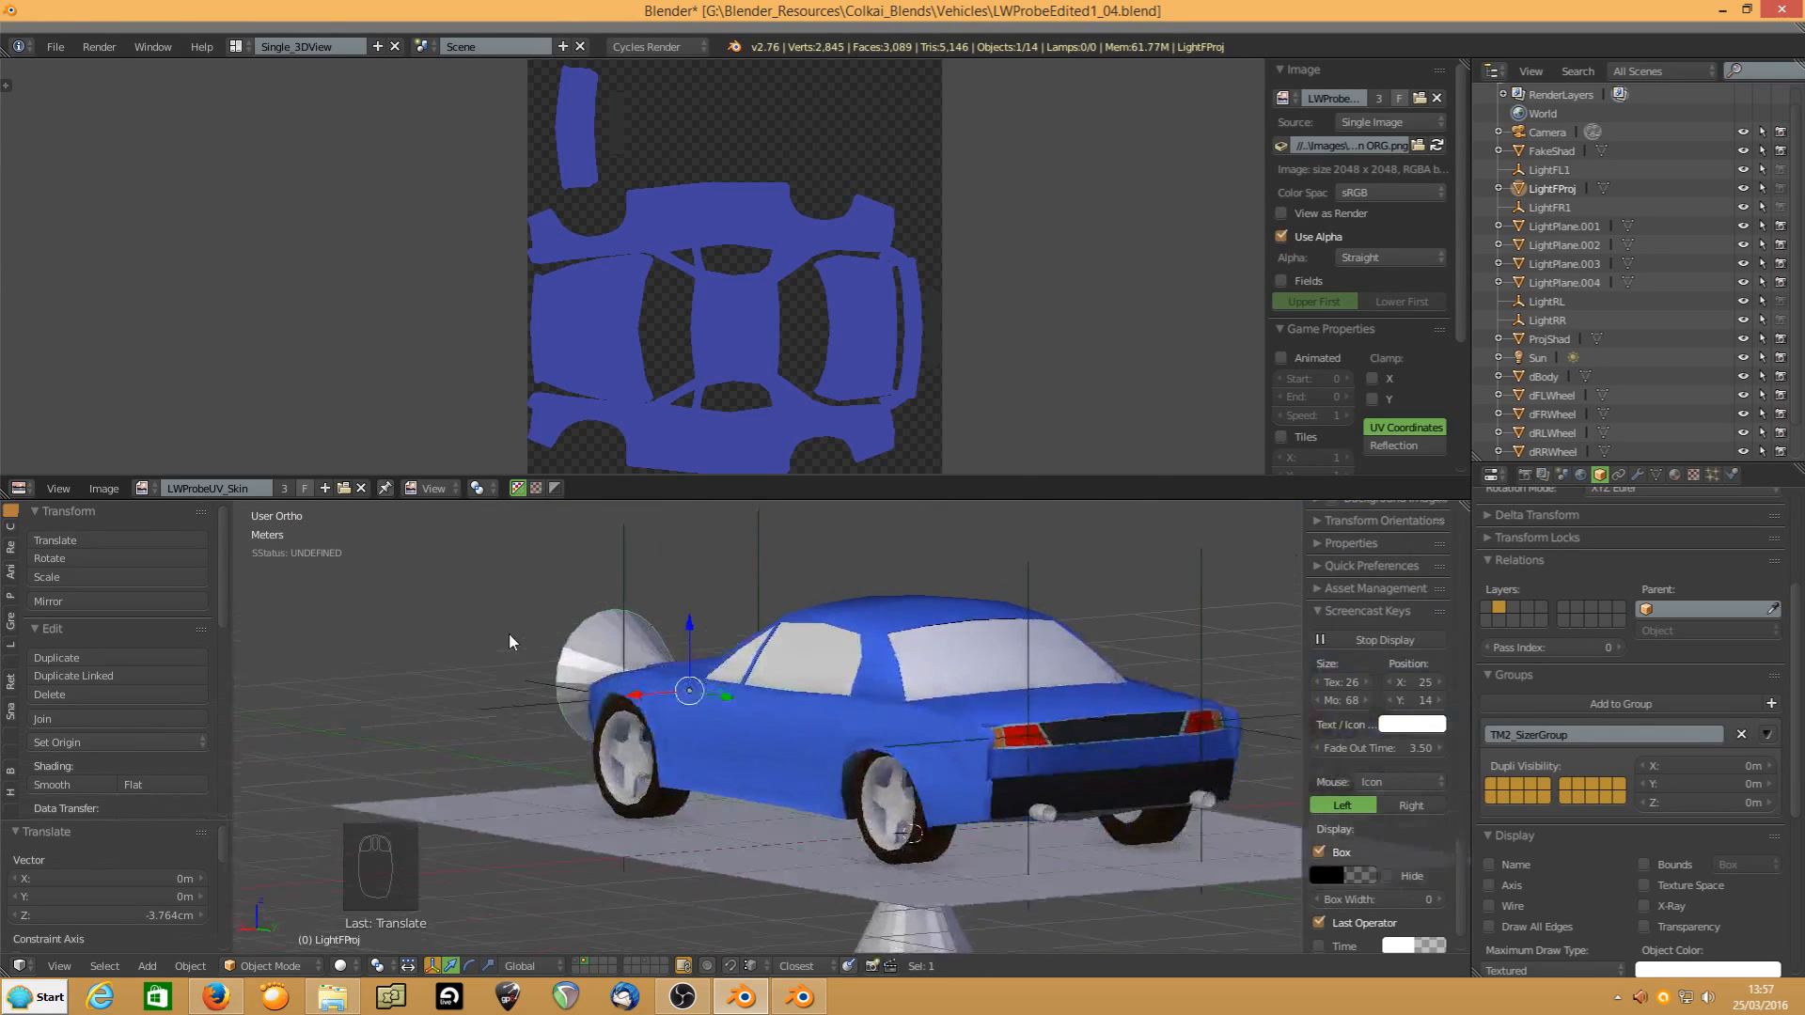
{"action": "scroll", "coordinate": [785, 788], "scroll_direction": "down", "scroll_amount": 2}
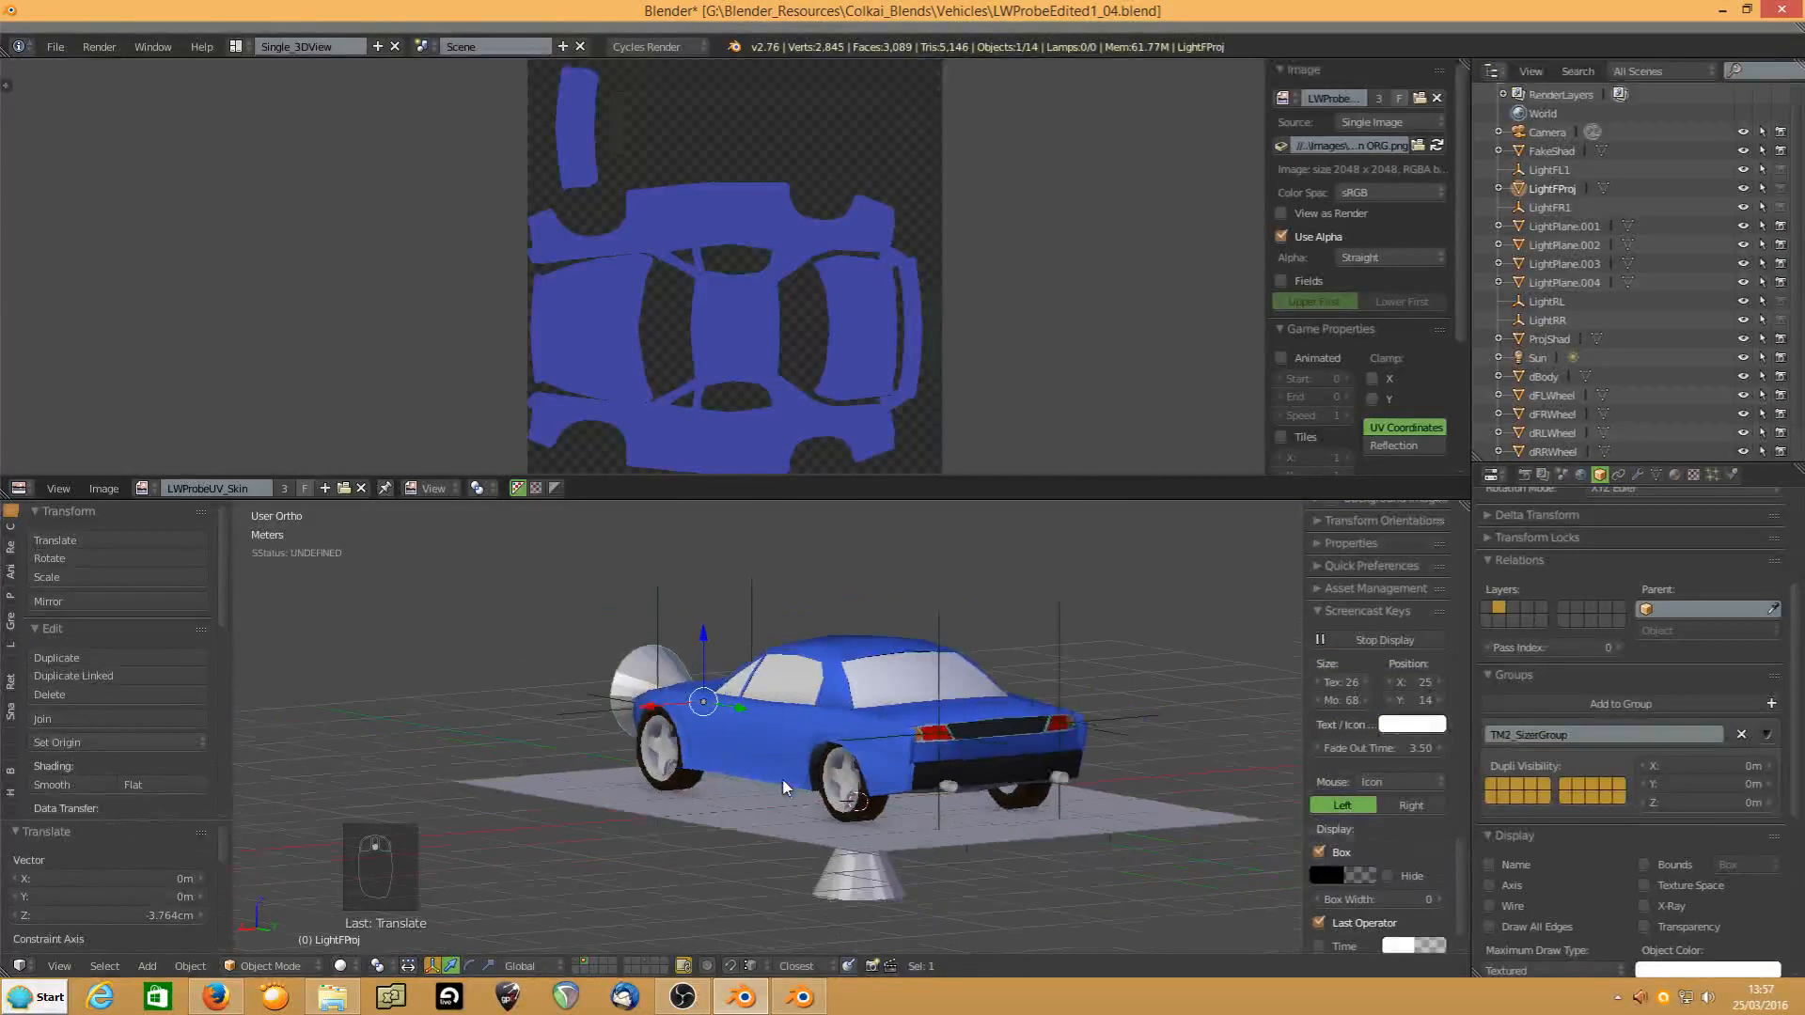
Select the FakeShad plane under the car and check its transform and dimensions
{"action": "right_click", "coordinate": [846, 901]}
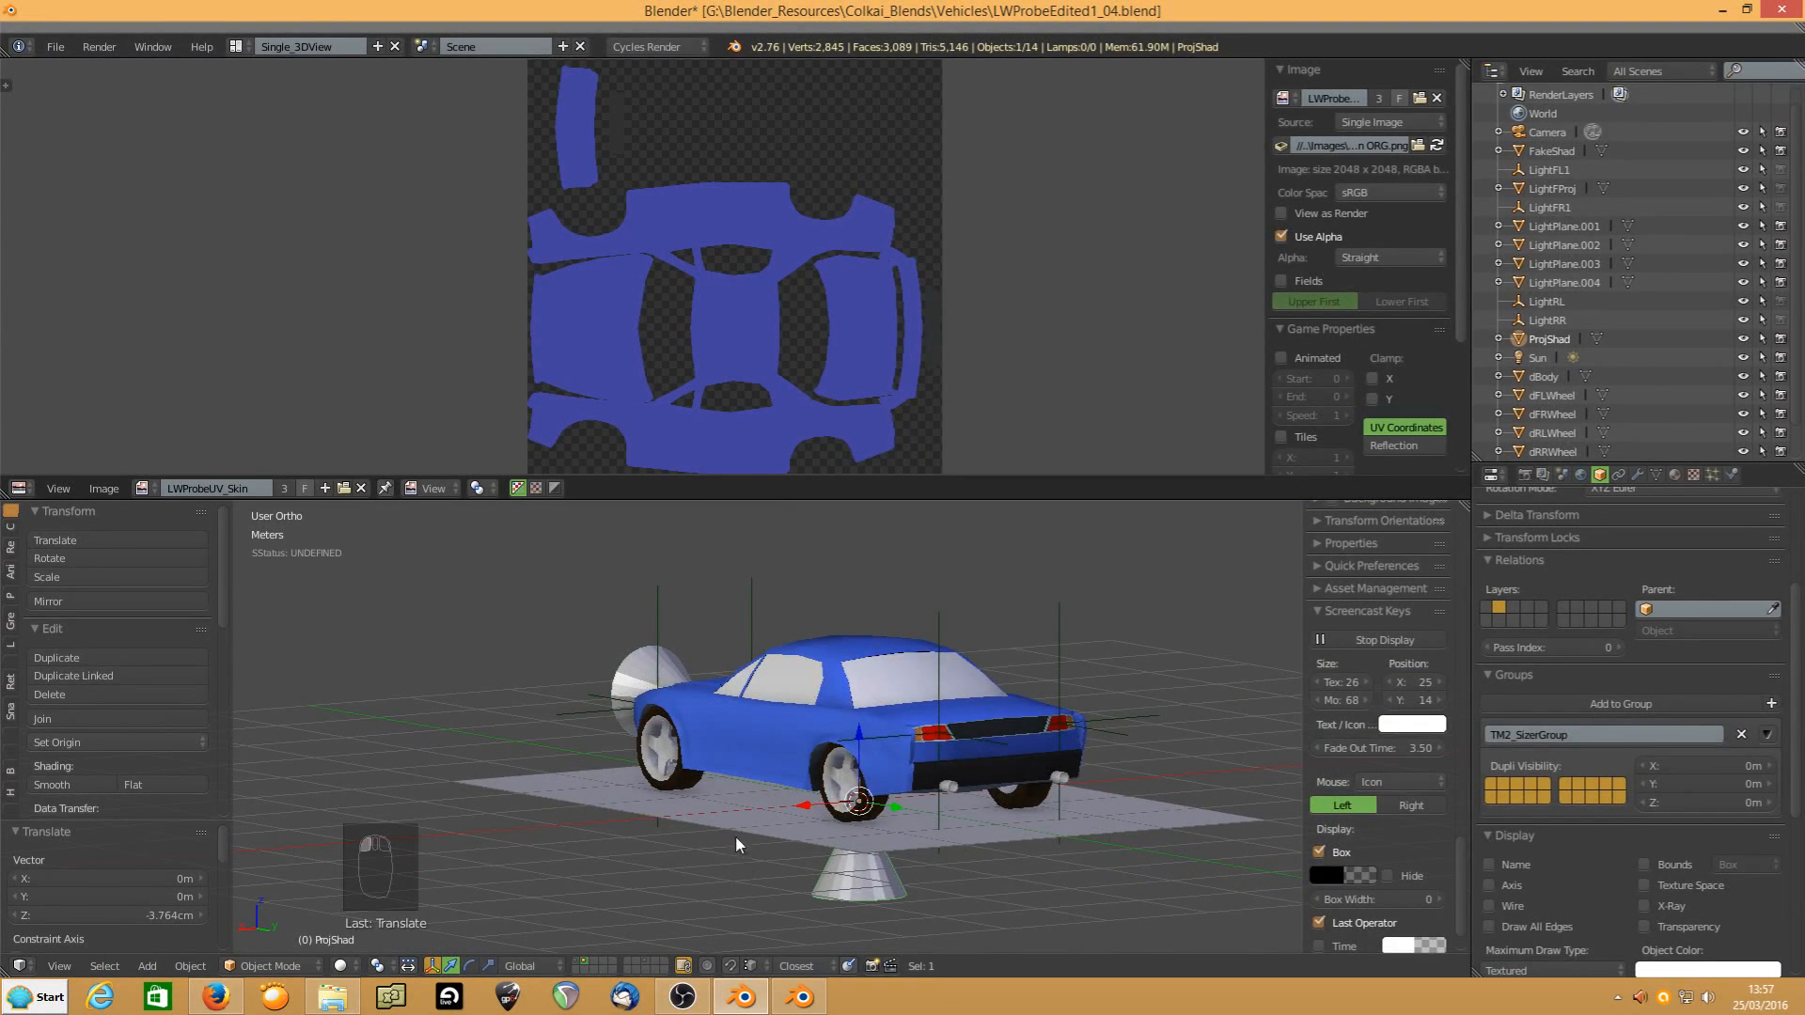
{"action": "middle_click_drag", "start_coordinate": [735, 837], "coordinate": [1265, 877]}
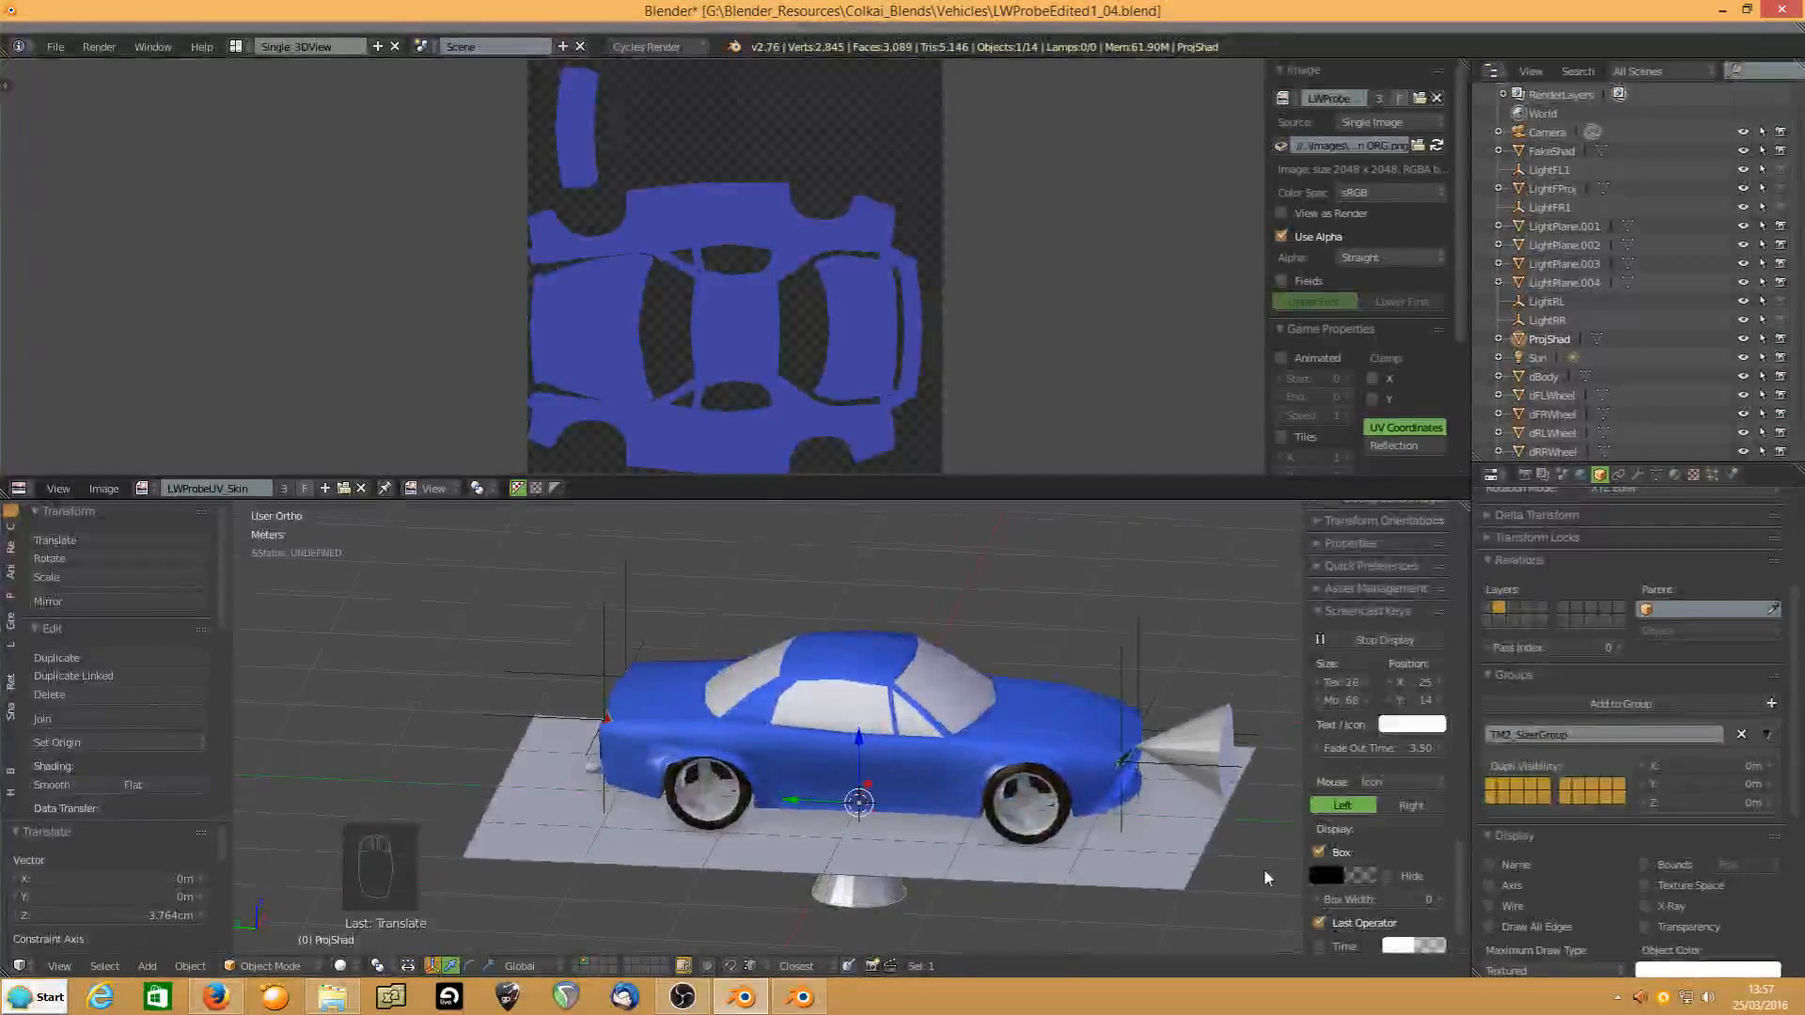
{"action": "right_click", "coordinate": [1163, 874]}
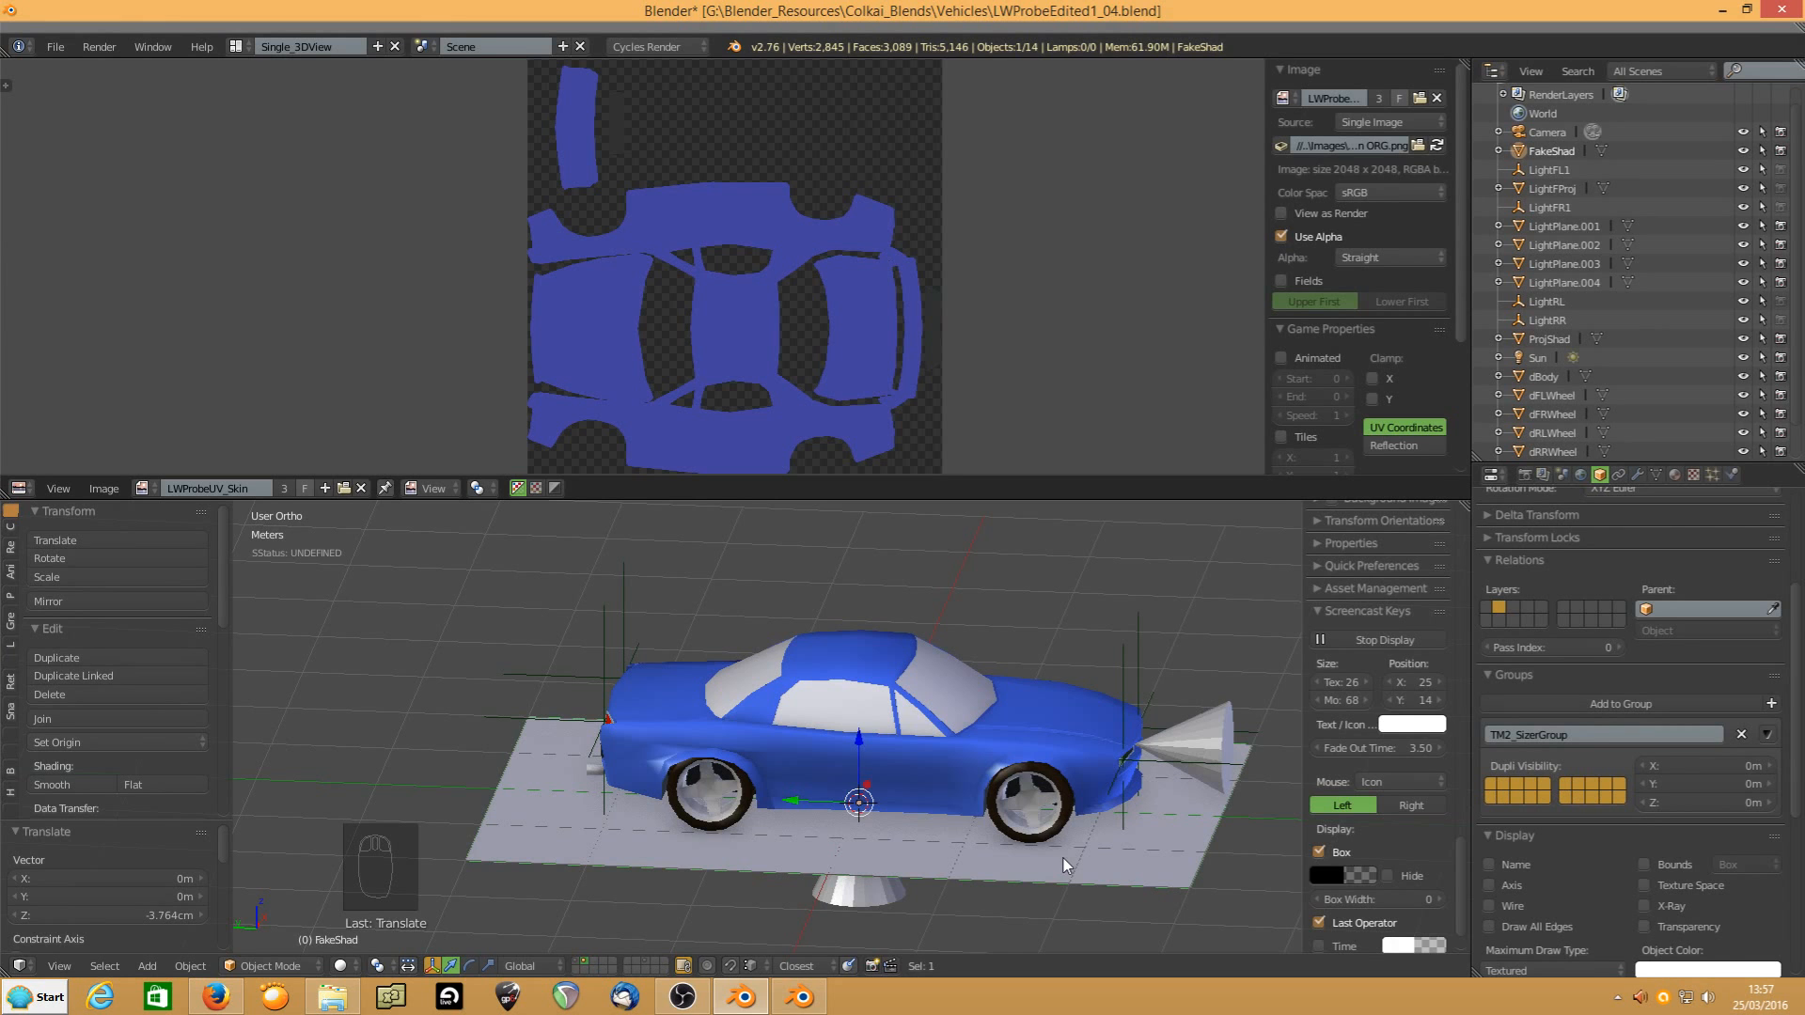
{"action": "key", "text": "KP_7"}
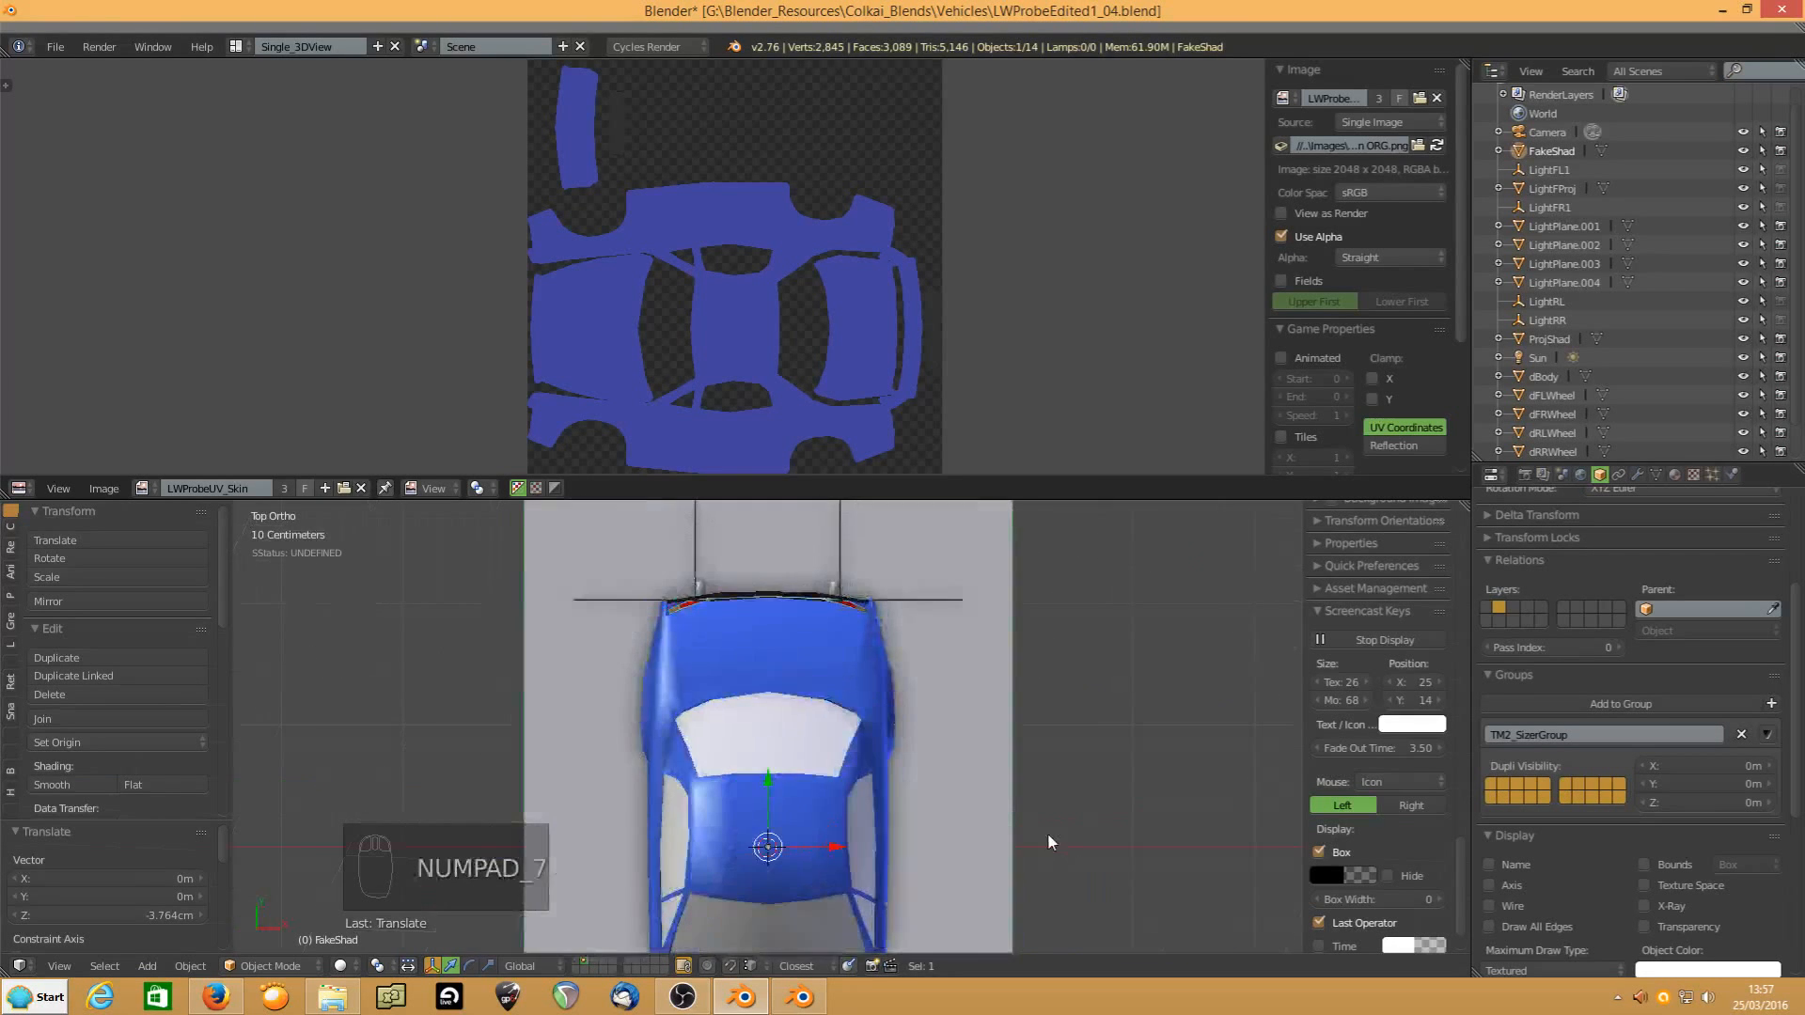
{"action": "scroll", "coordinate": [1008, 796], "scroll_direction": "down", "scroll_amount": 4}
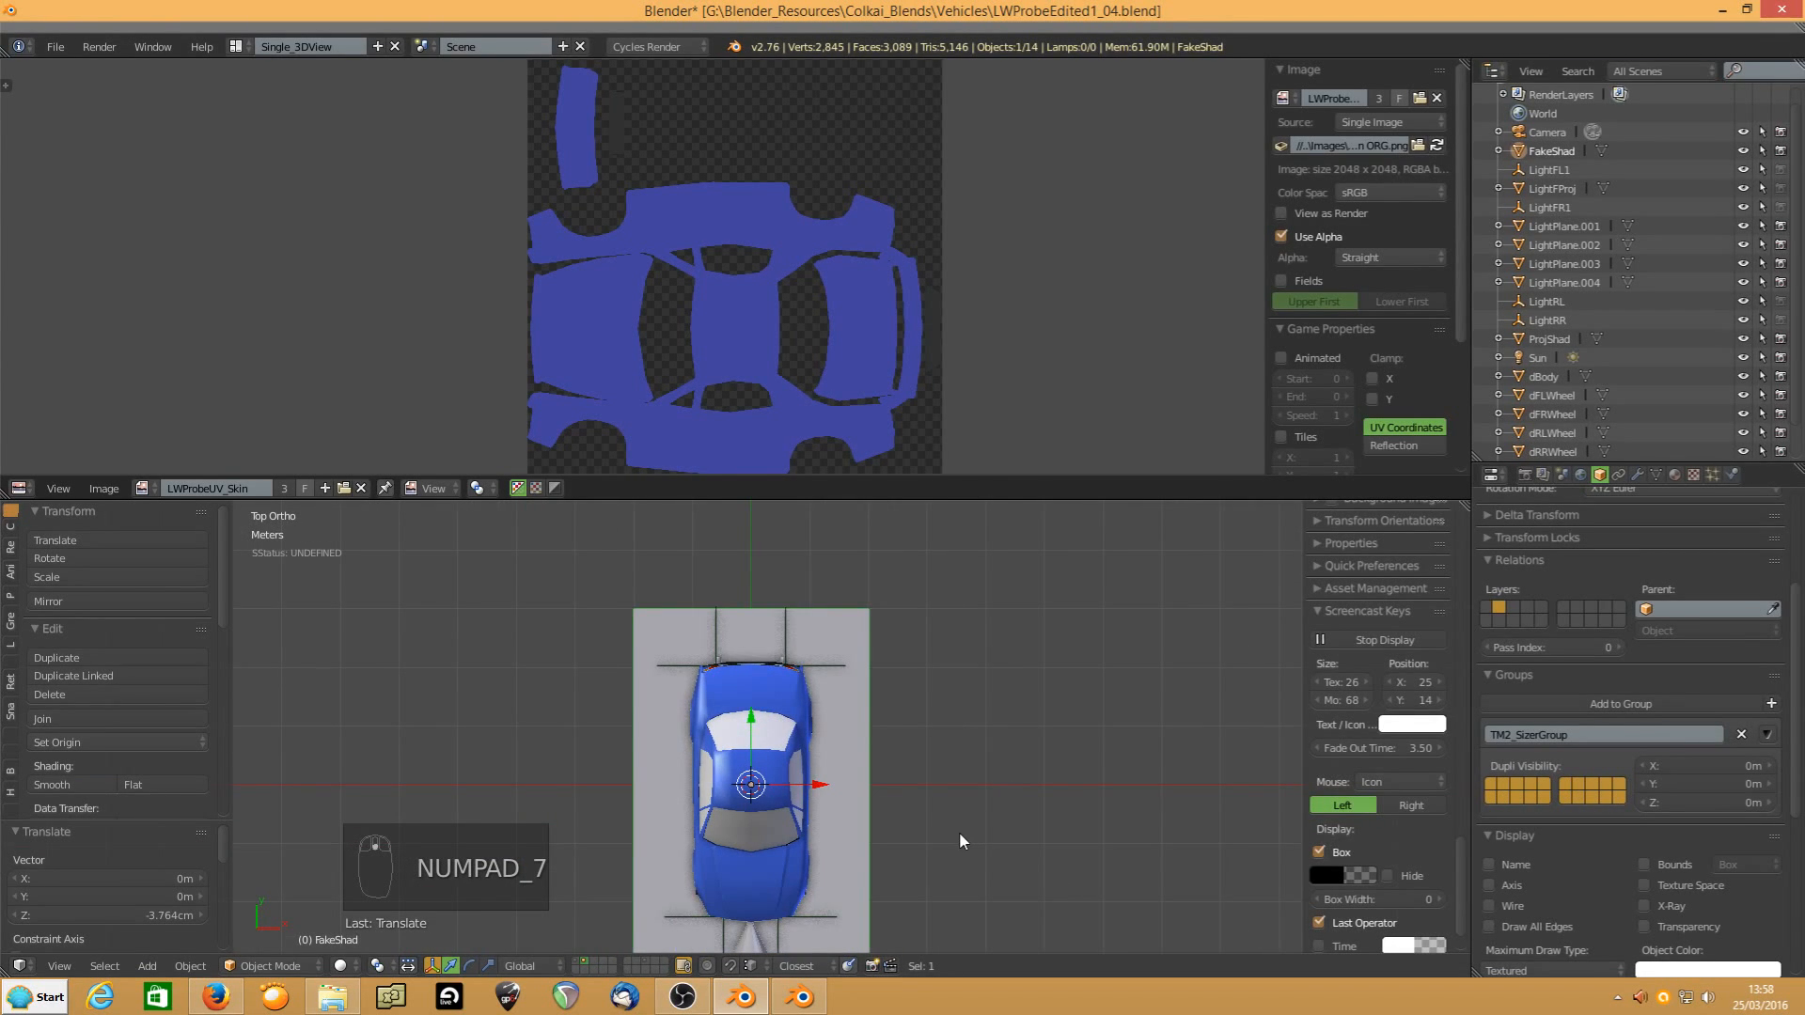
{"action": "middle_click_drag", "start_coordinate": [959, 831], "coordinate": [974, 697], "text": "shift"}
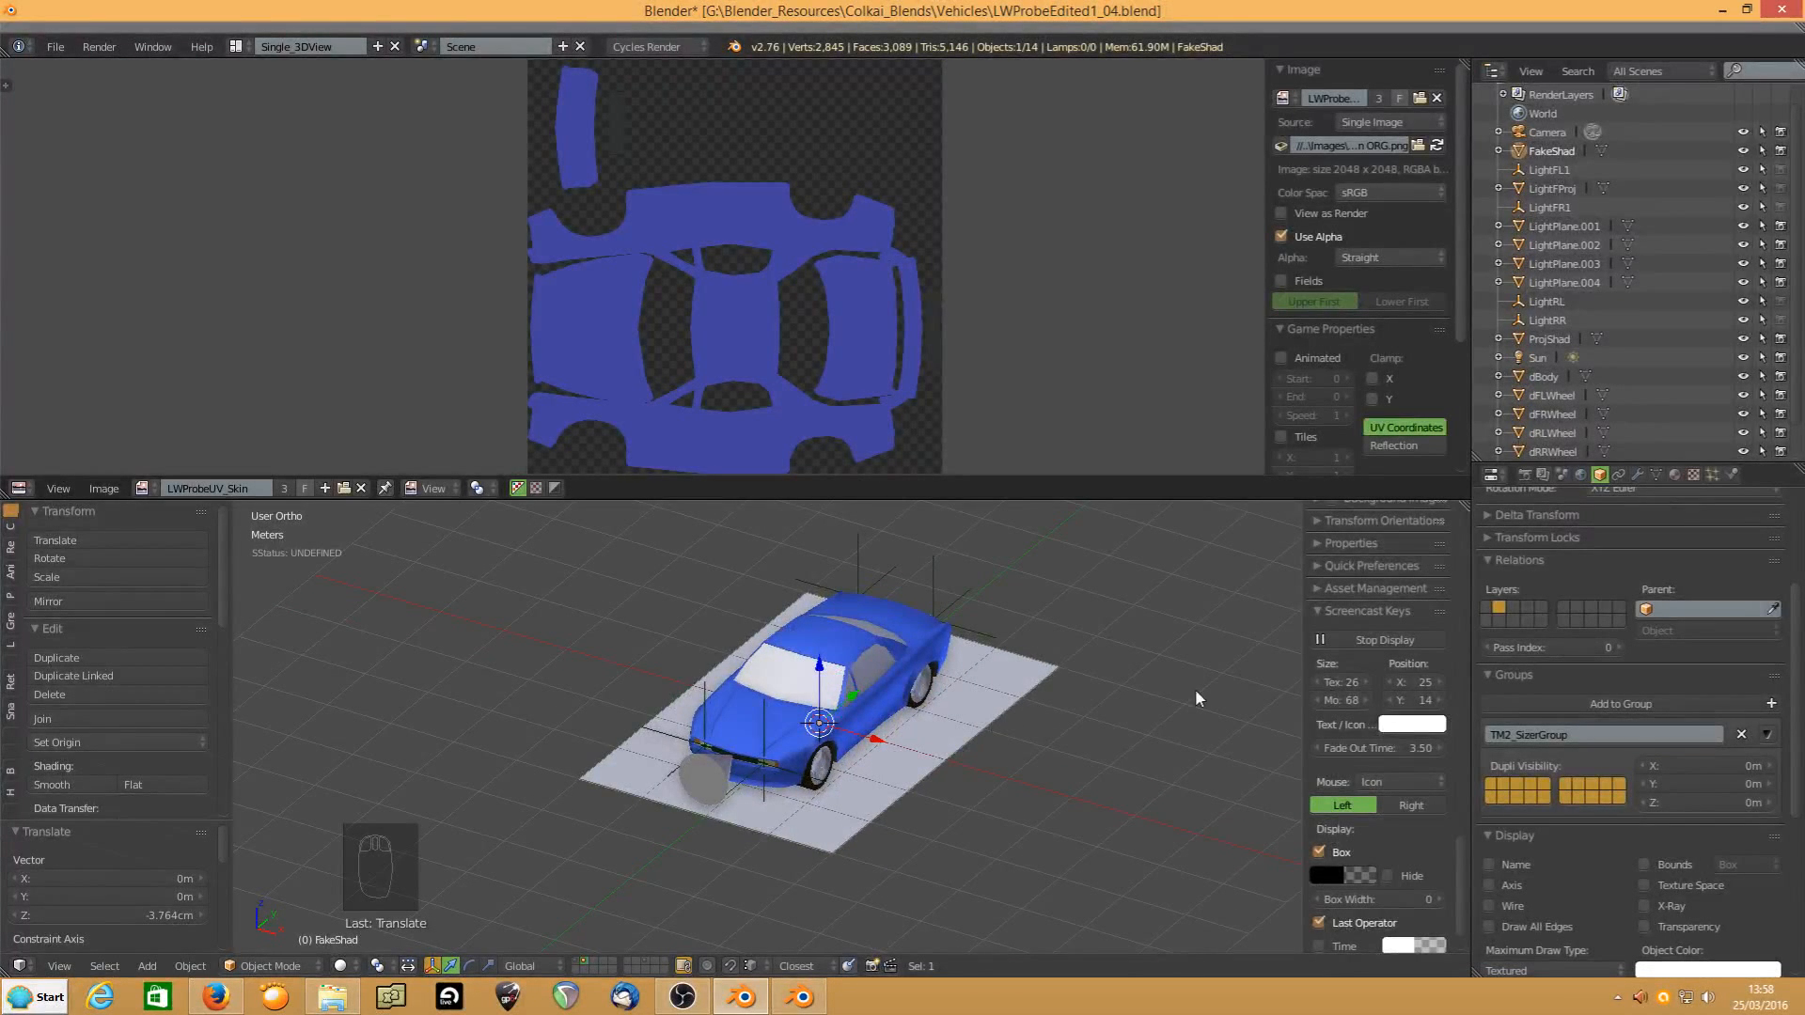
{"action": "left_click_drag", "start_coordinate": [1461, 873], "coordinate": [1480, 539]}
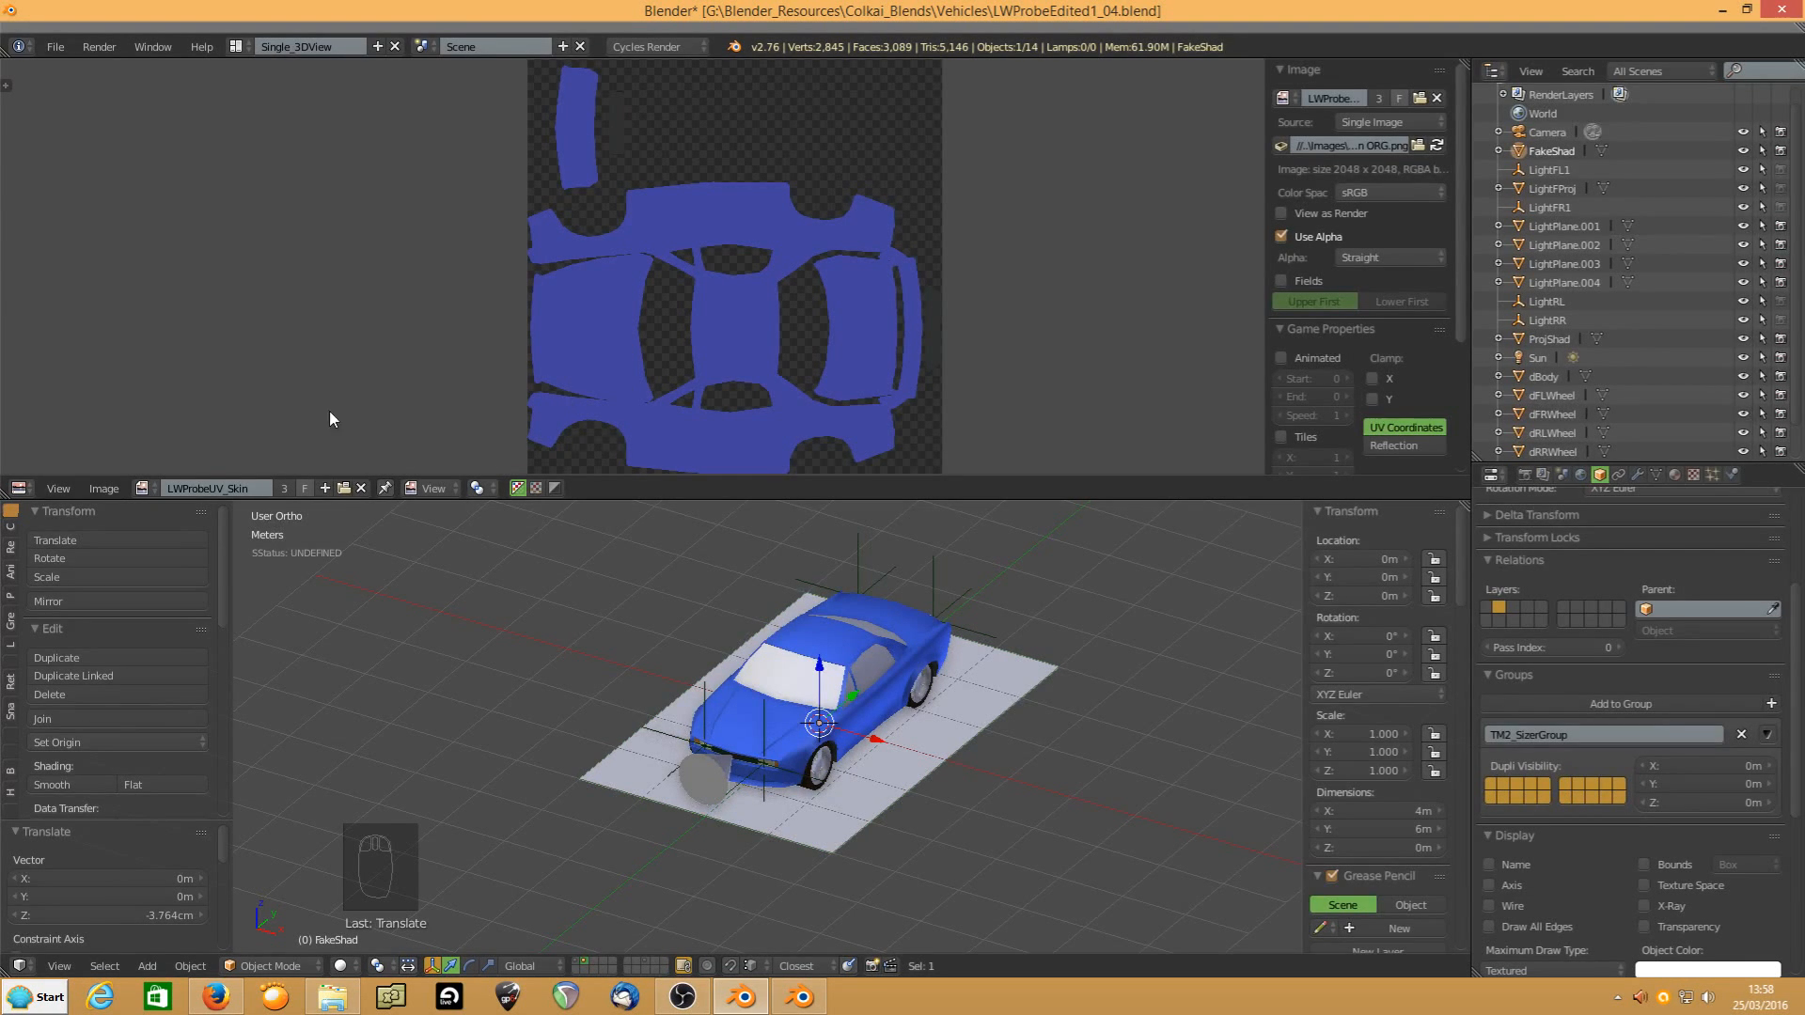
Create a new blank image named FakeShad, 512 px wide and 1024 px high, with alpha and a black colour
{"action": "left_click", "coordinate": [146, 488]}
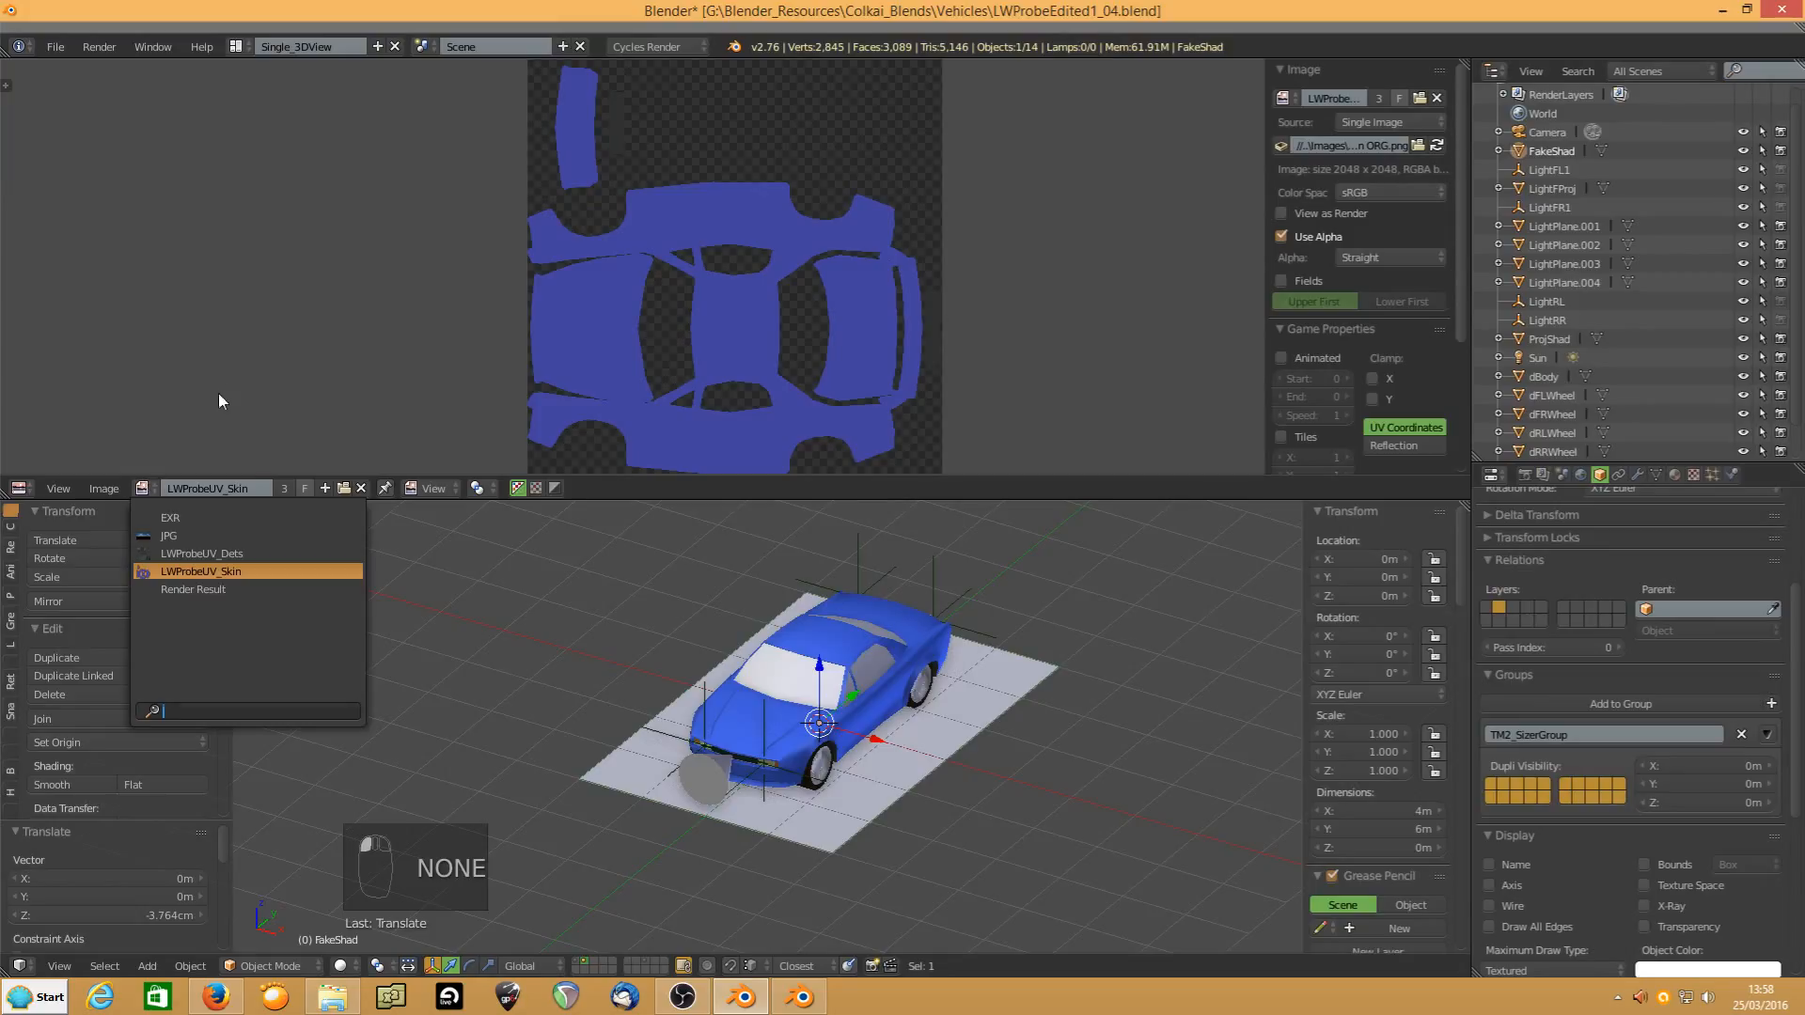
{"action": "left_click", "coordinate": [105, 487]}
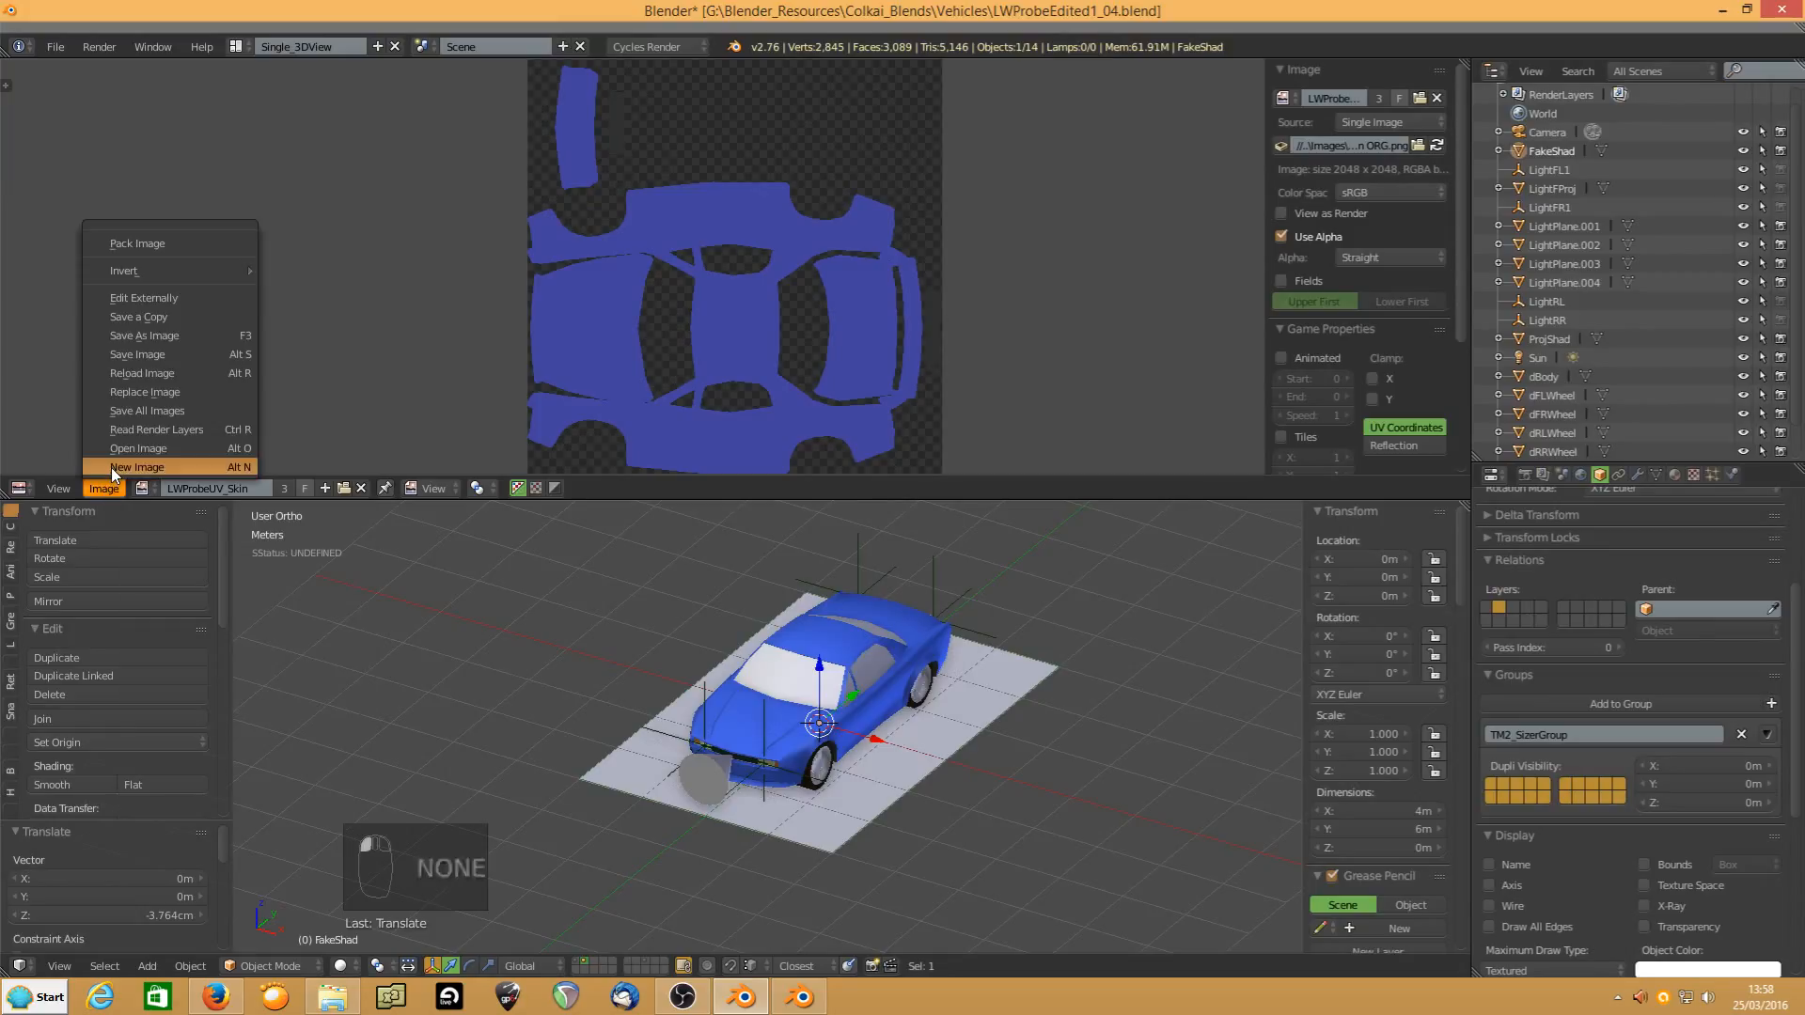
{"action": "left_click", "coordinate": [111, 467]}
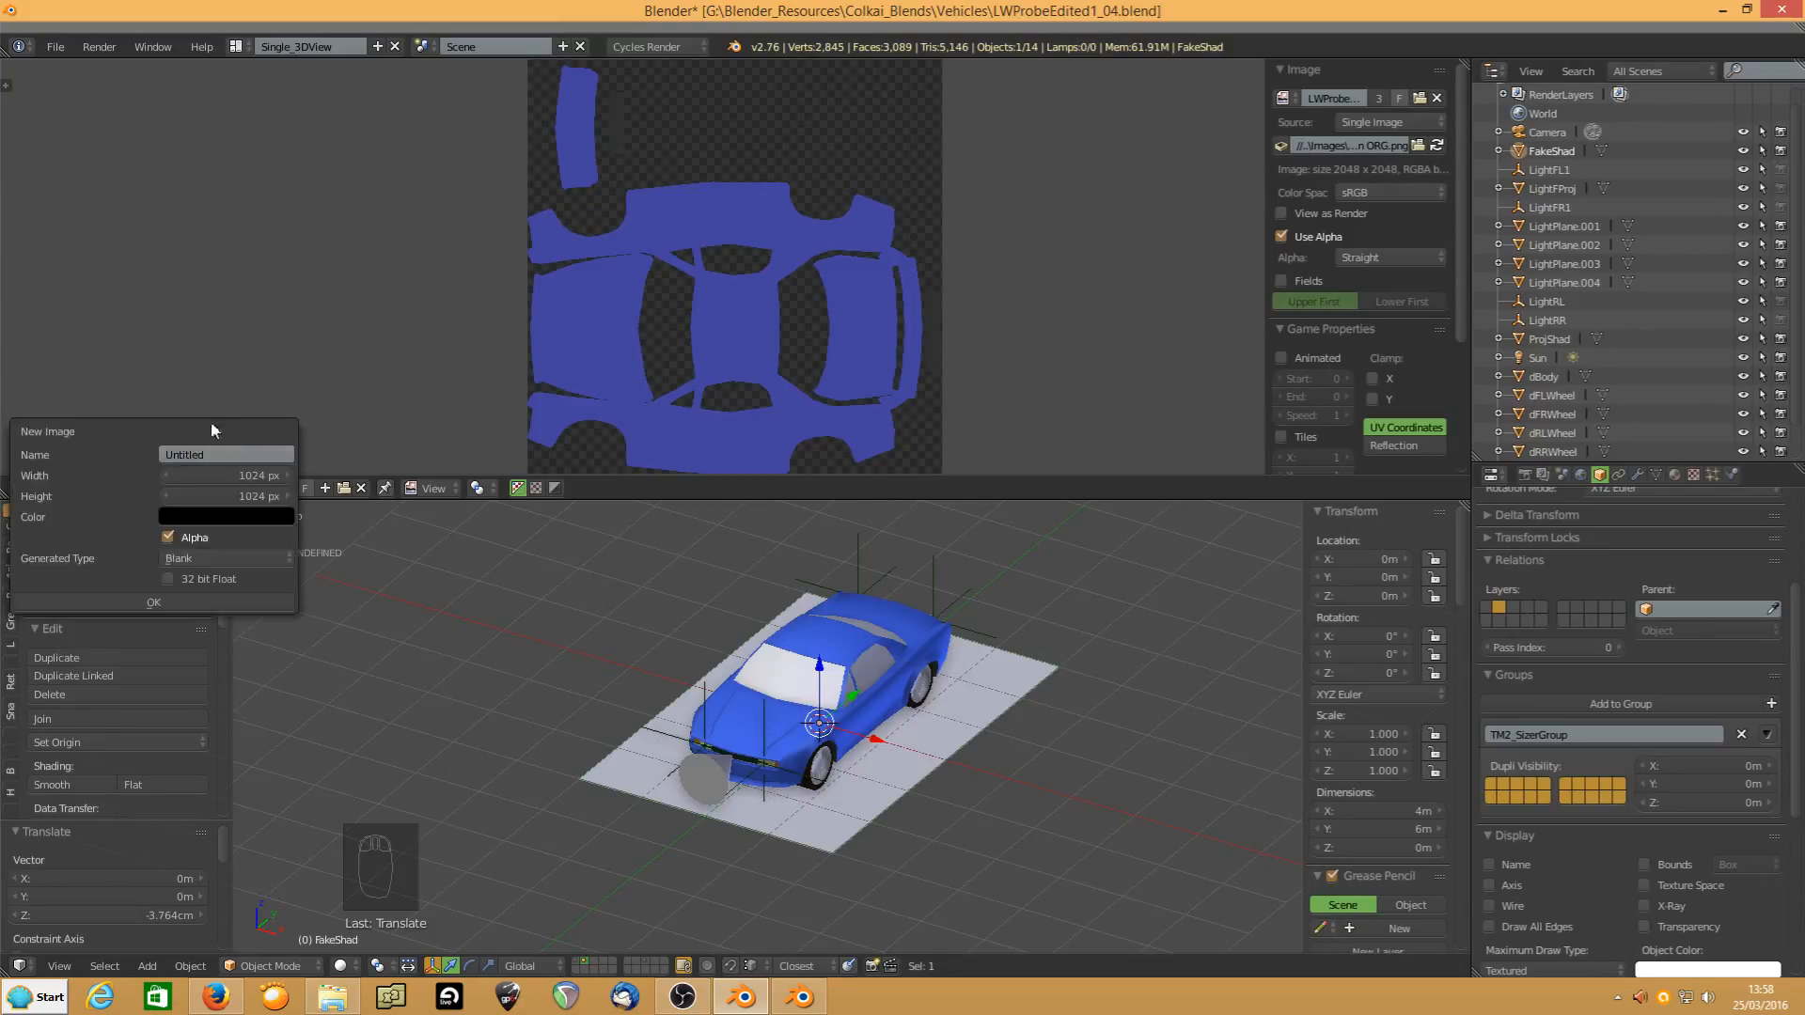
{"action": "left_click", "coordinate": [199, 475]}
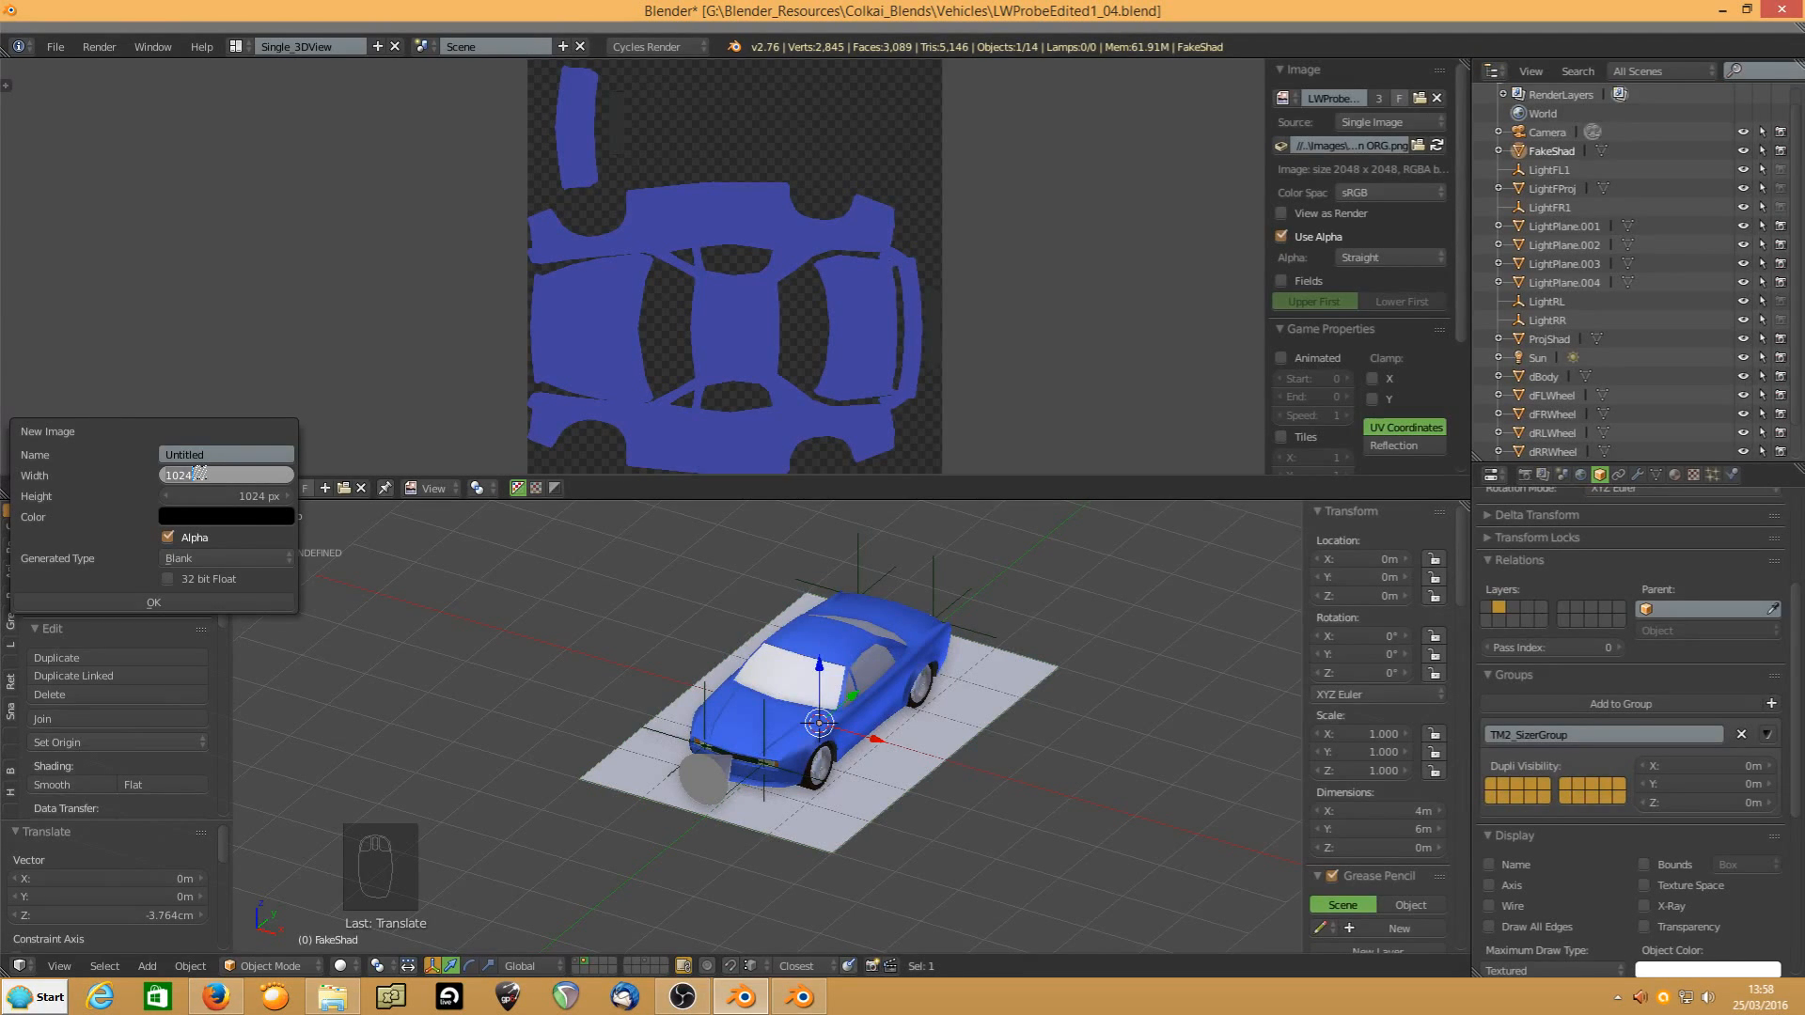
{"action": "type", "text": "512"}
{"action": "left_click", "coordinate": [219, 455]}
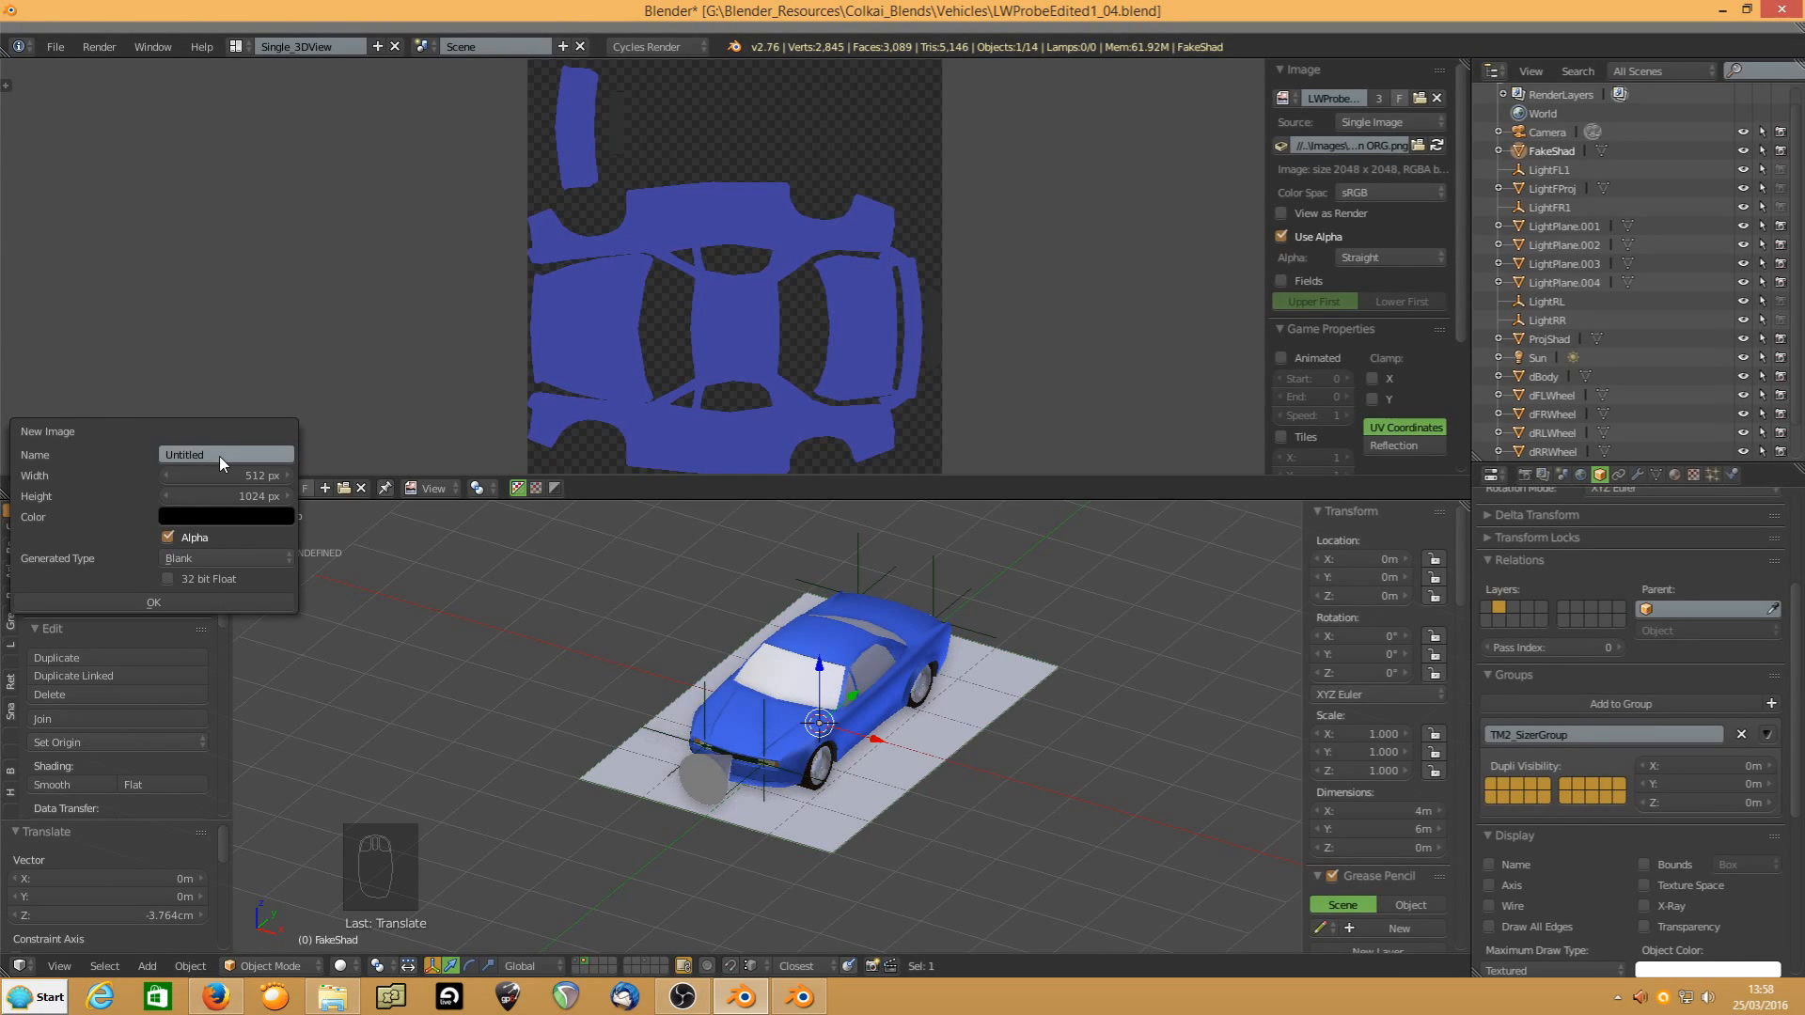
{"action": "type", "text": "FakeShad"}
{"action": "key", "text": "Return"}
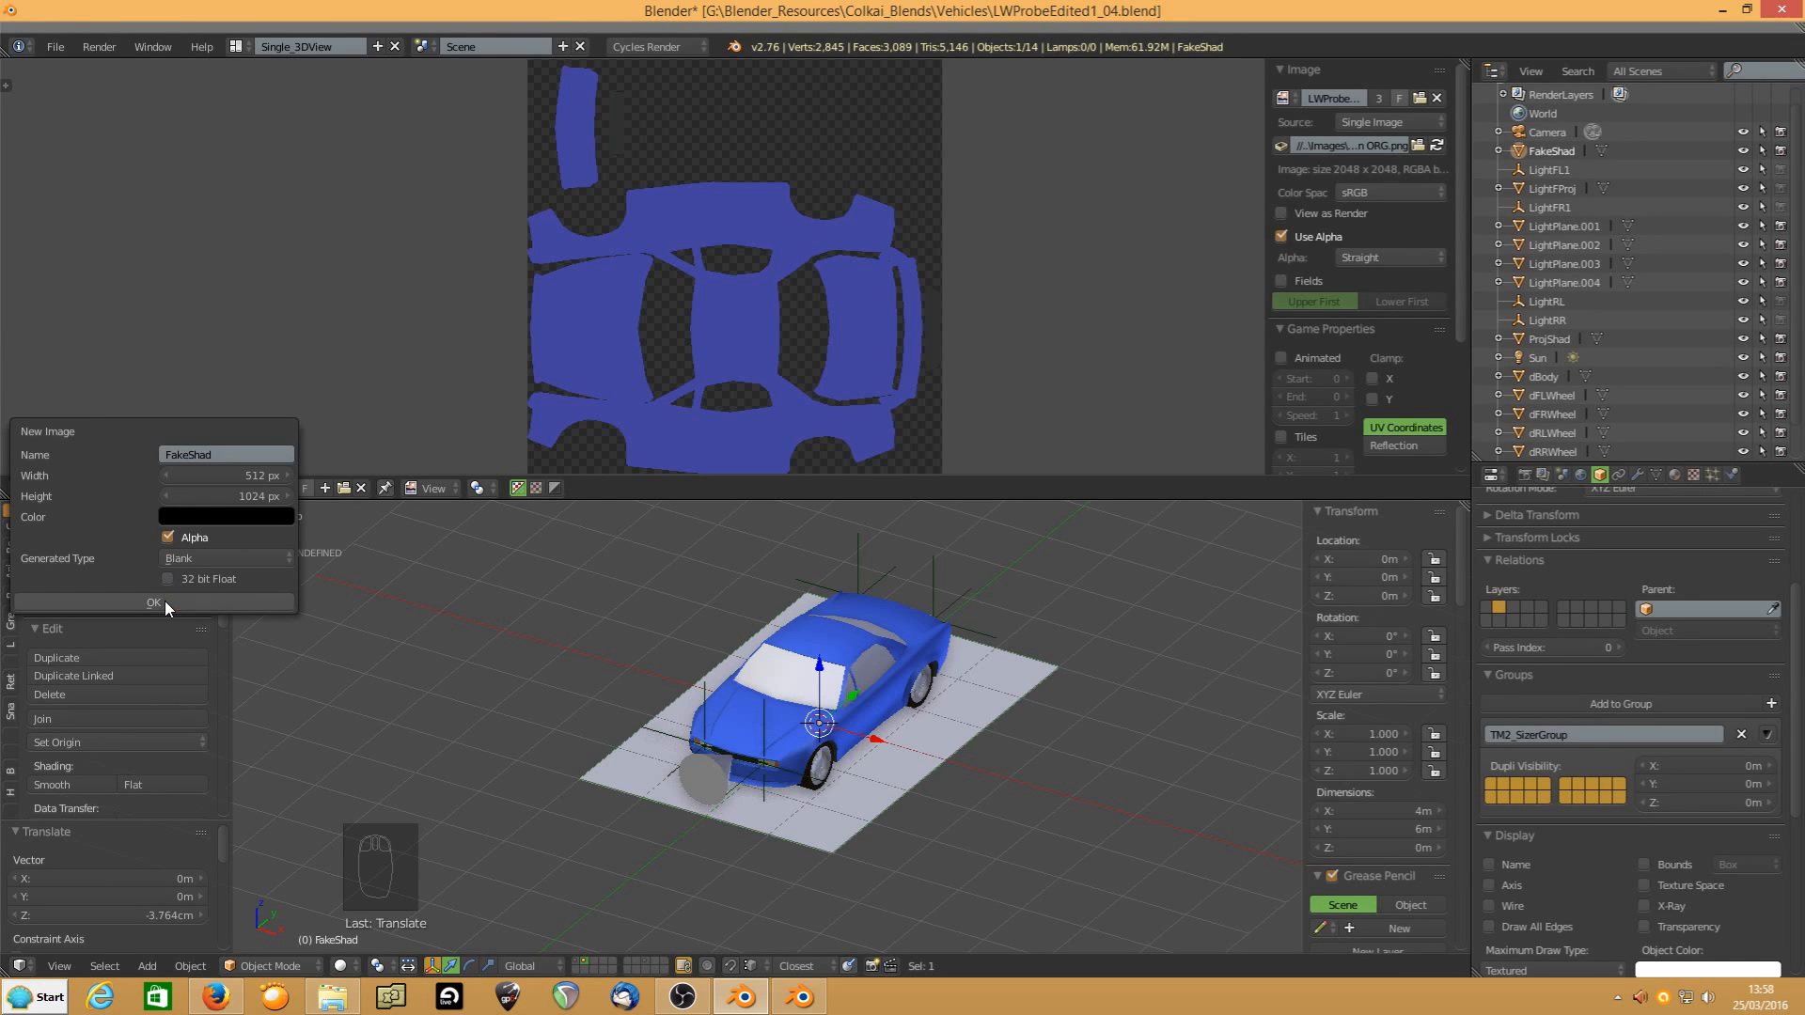
{"action": "left_click", "coordinate": [154, 602]}
Switch the FakeShad plane into Edit Mode
{"action": "middle_click_drag", "start_coordinate": [880, 726], "coordinate": [919, 746]}
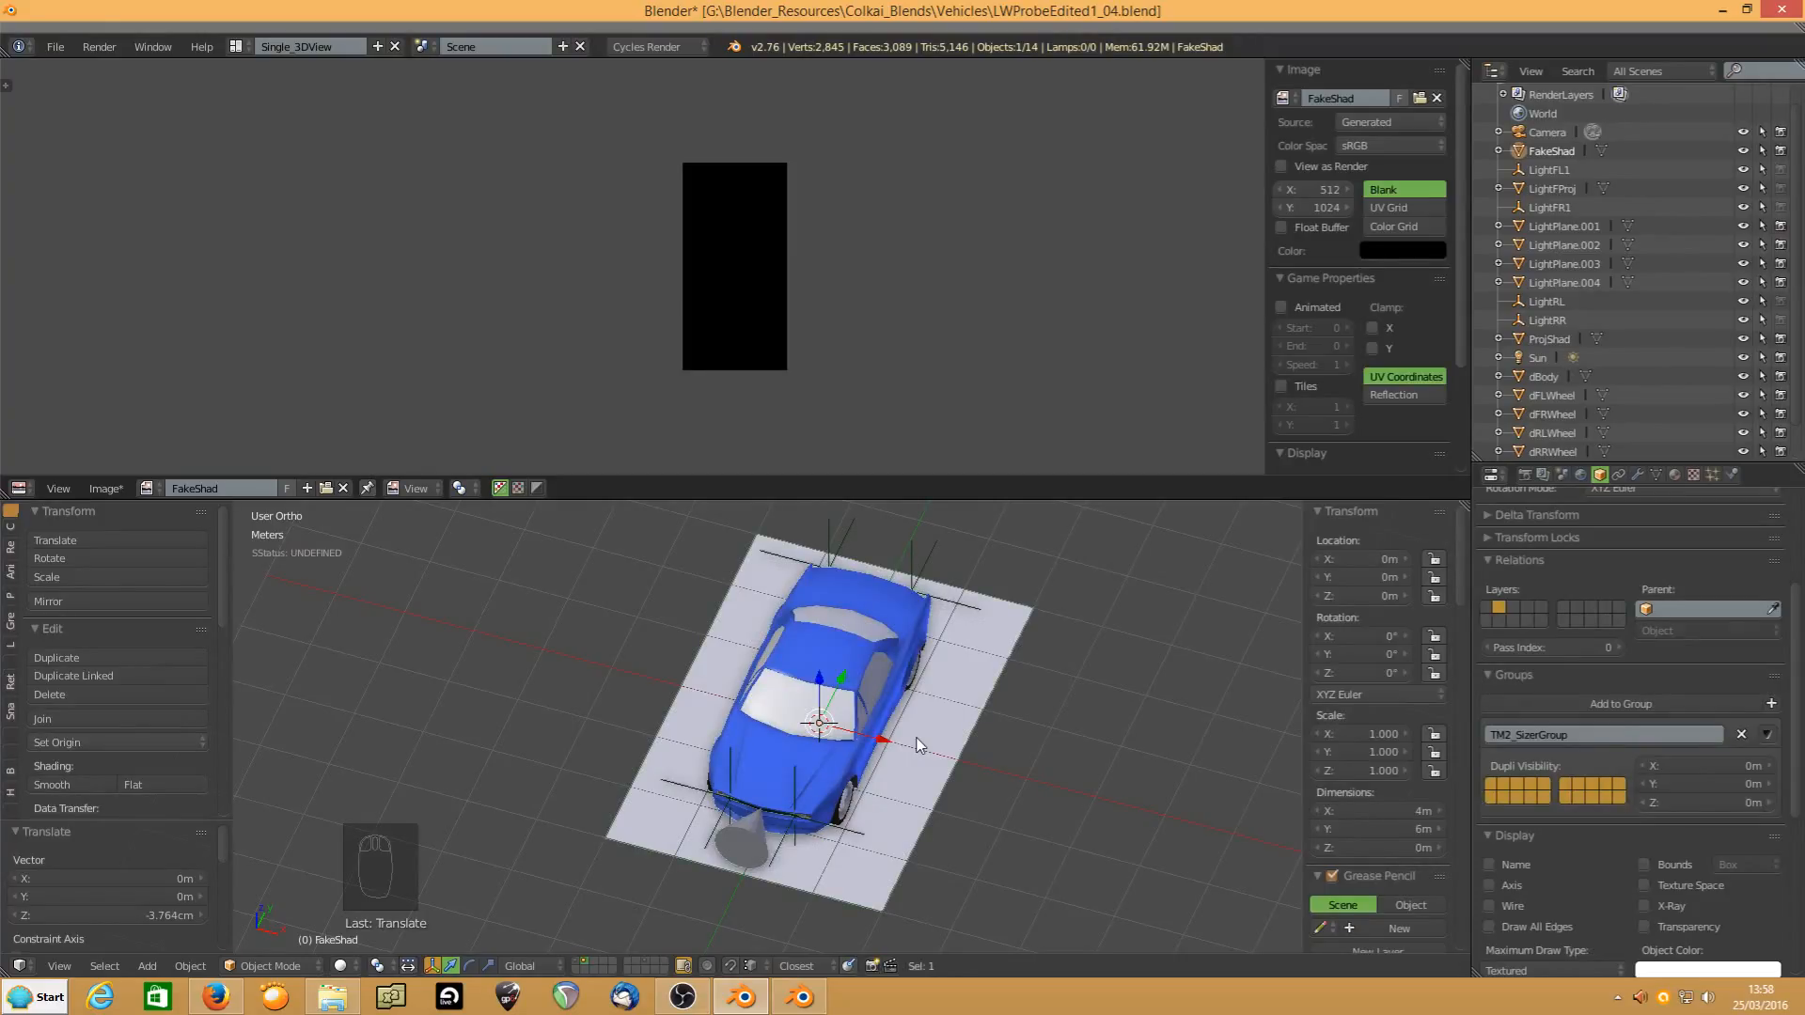
{"action": "left_click", "coordinate": [267, 965]}
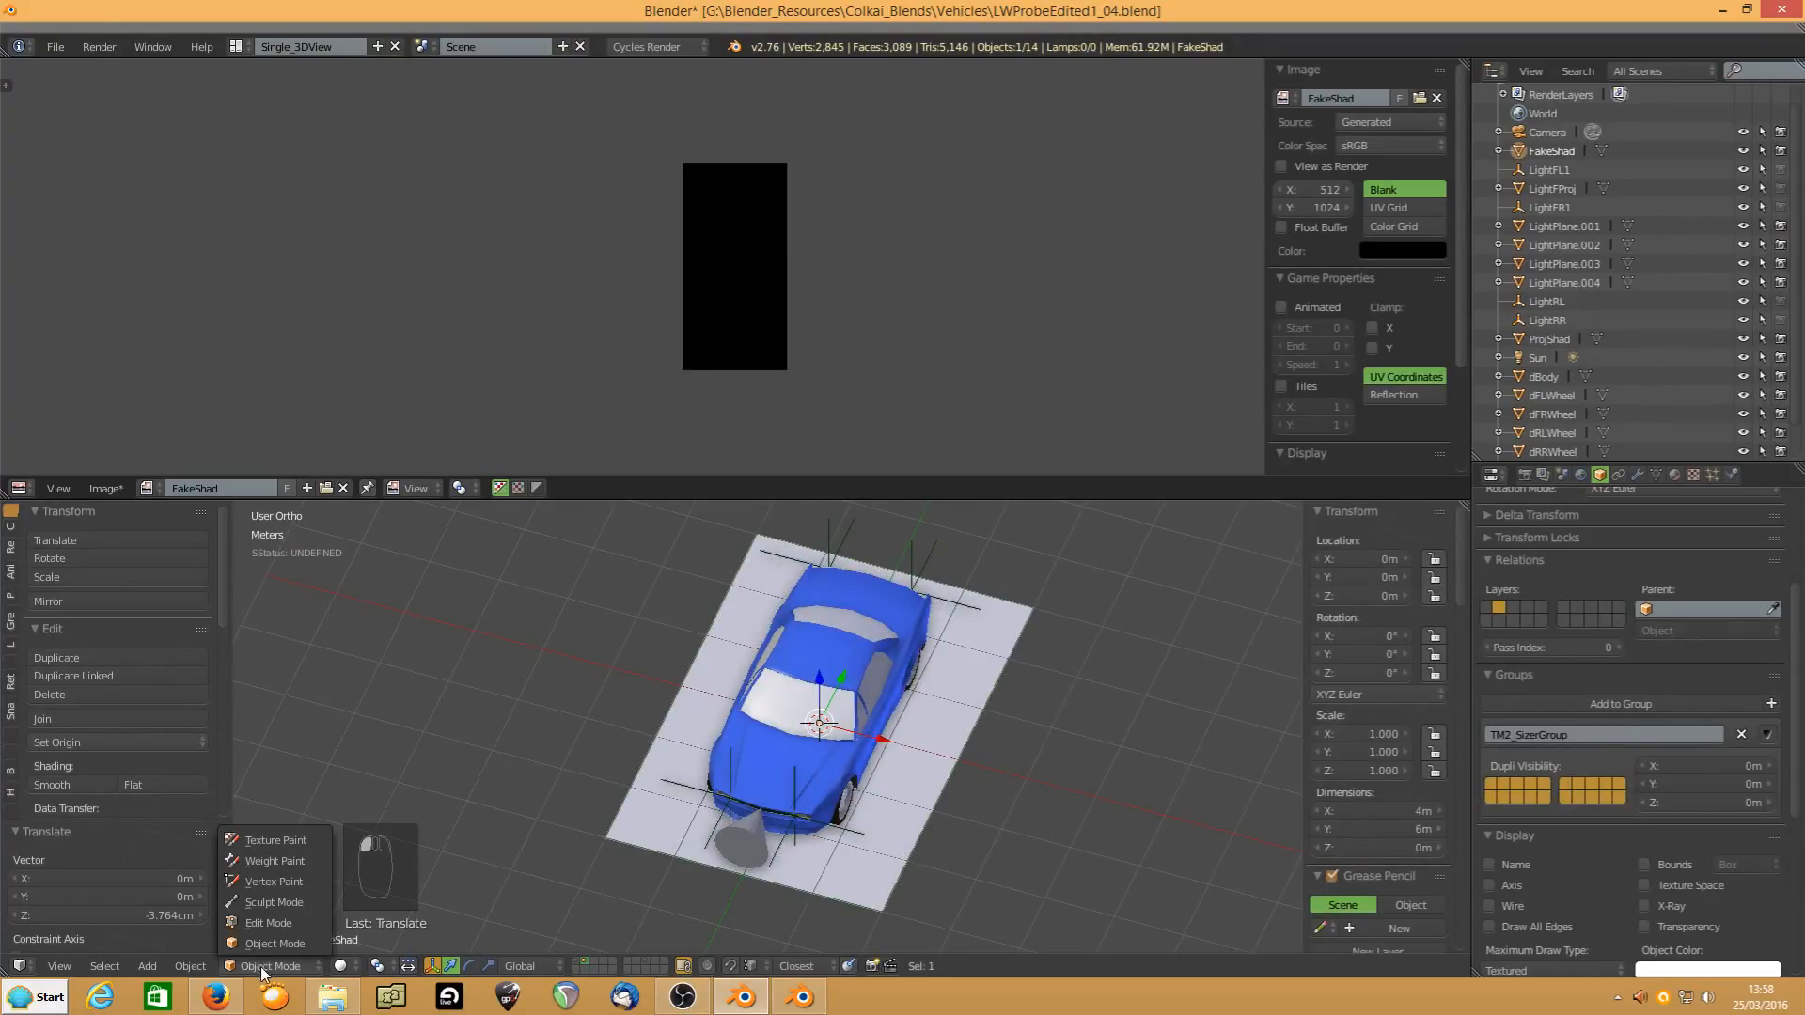
{"action": "left_click", "coordinate": [255, 932]}
{"action": "left_click", "coordinate": [267, 966]}
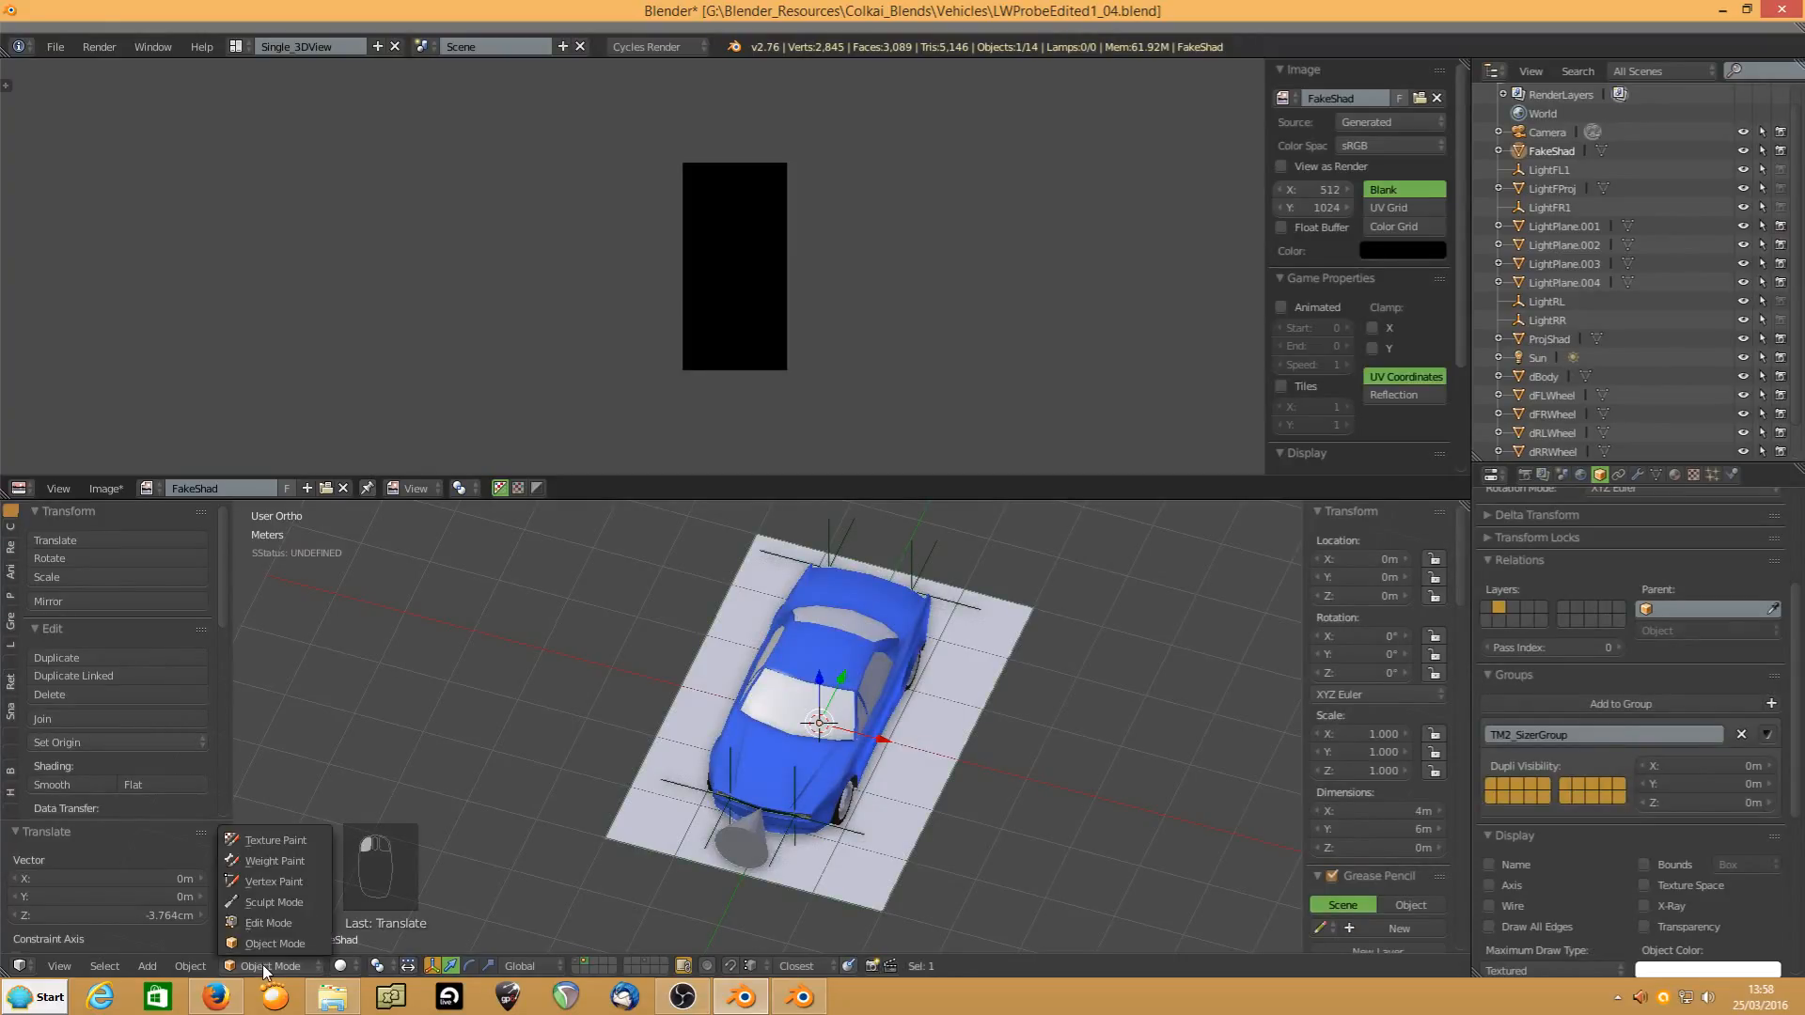
{"action": "left_click", "coordinate": [255, 913]}
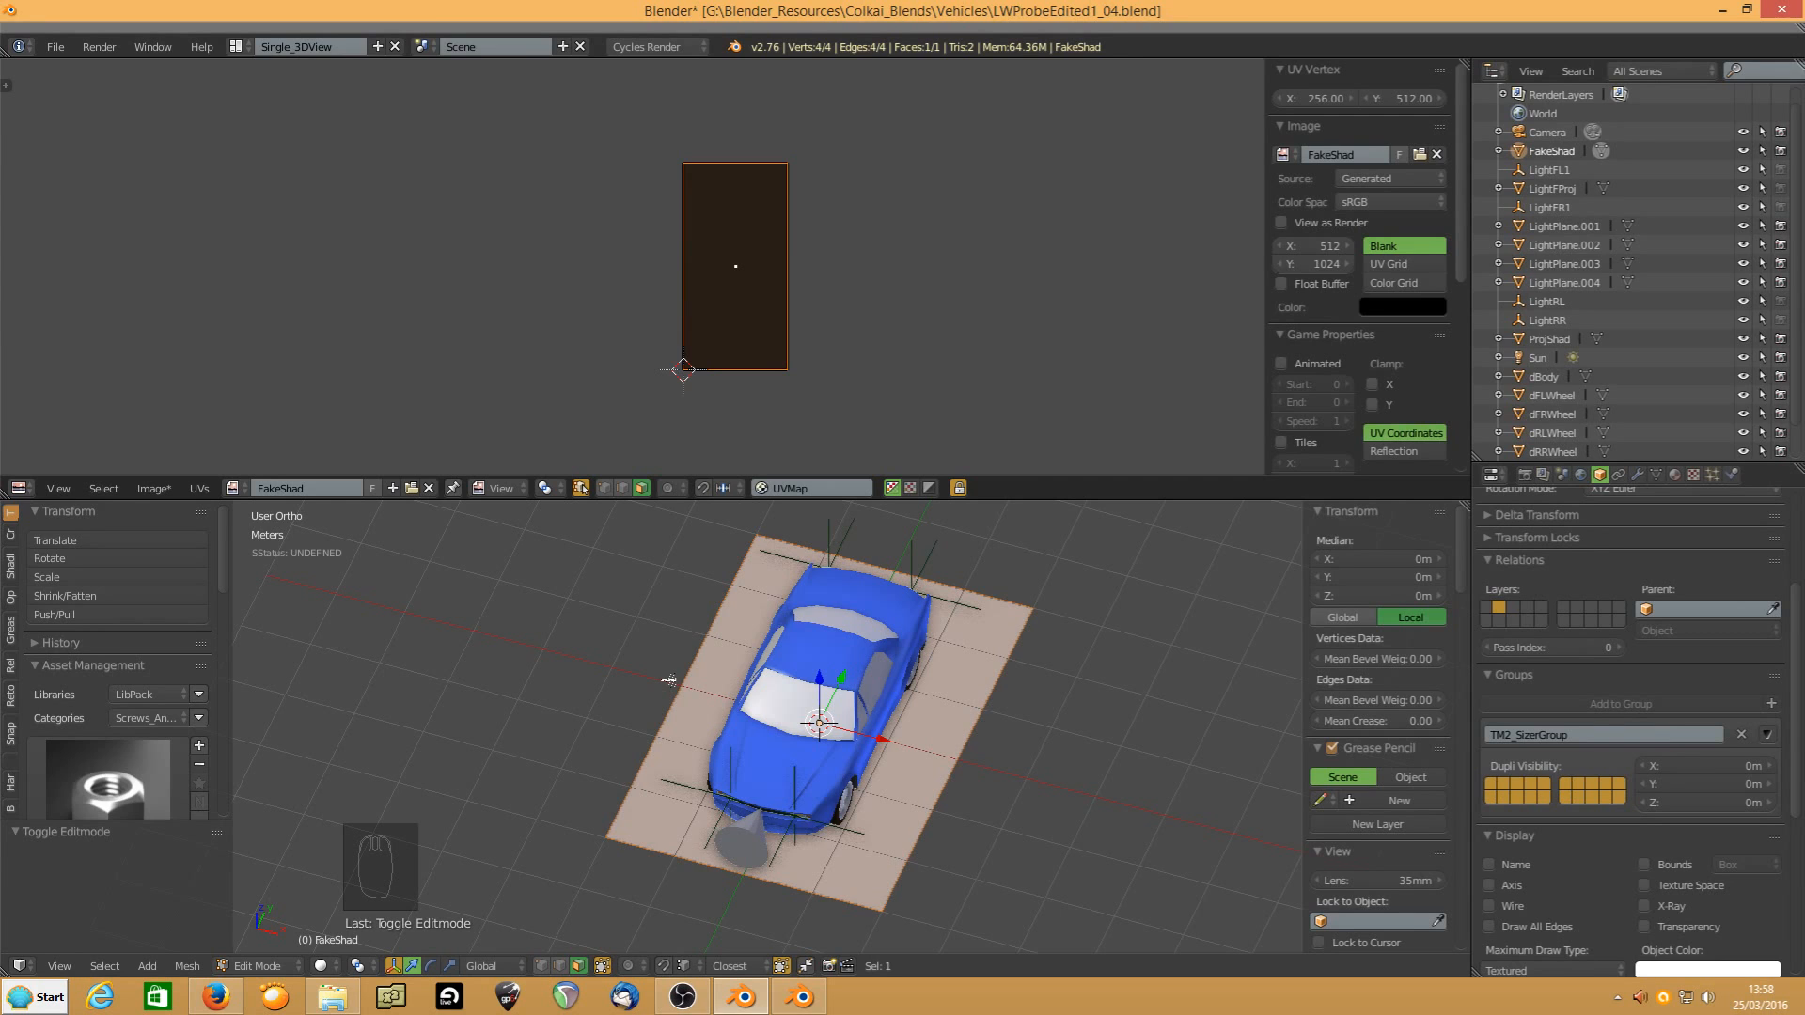
Try mapping the FakeShad plane onto the new image with the standard Unwrap
{"action": "key", "text": "KP_7"}
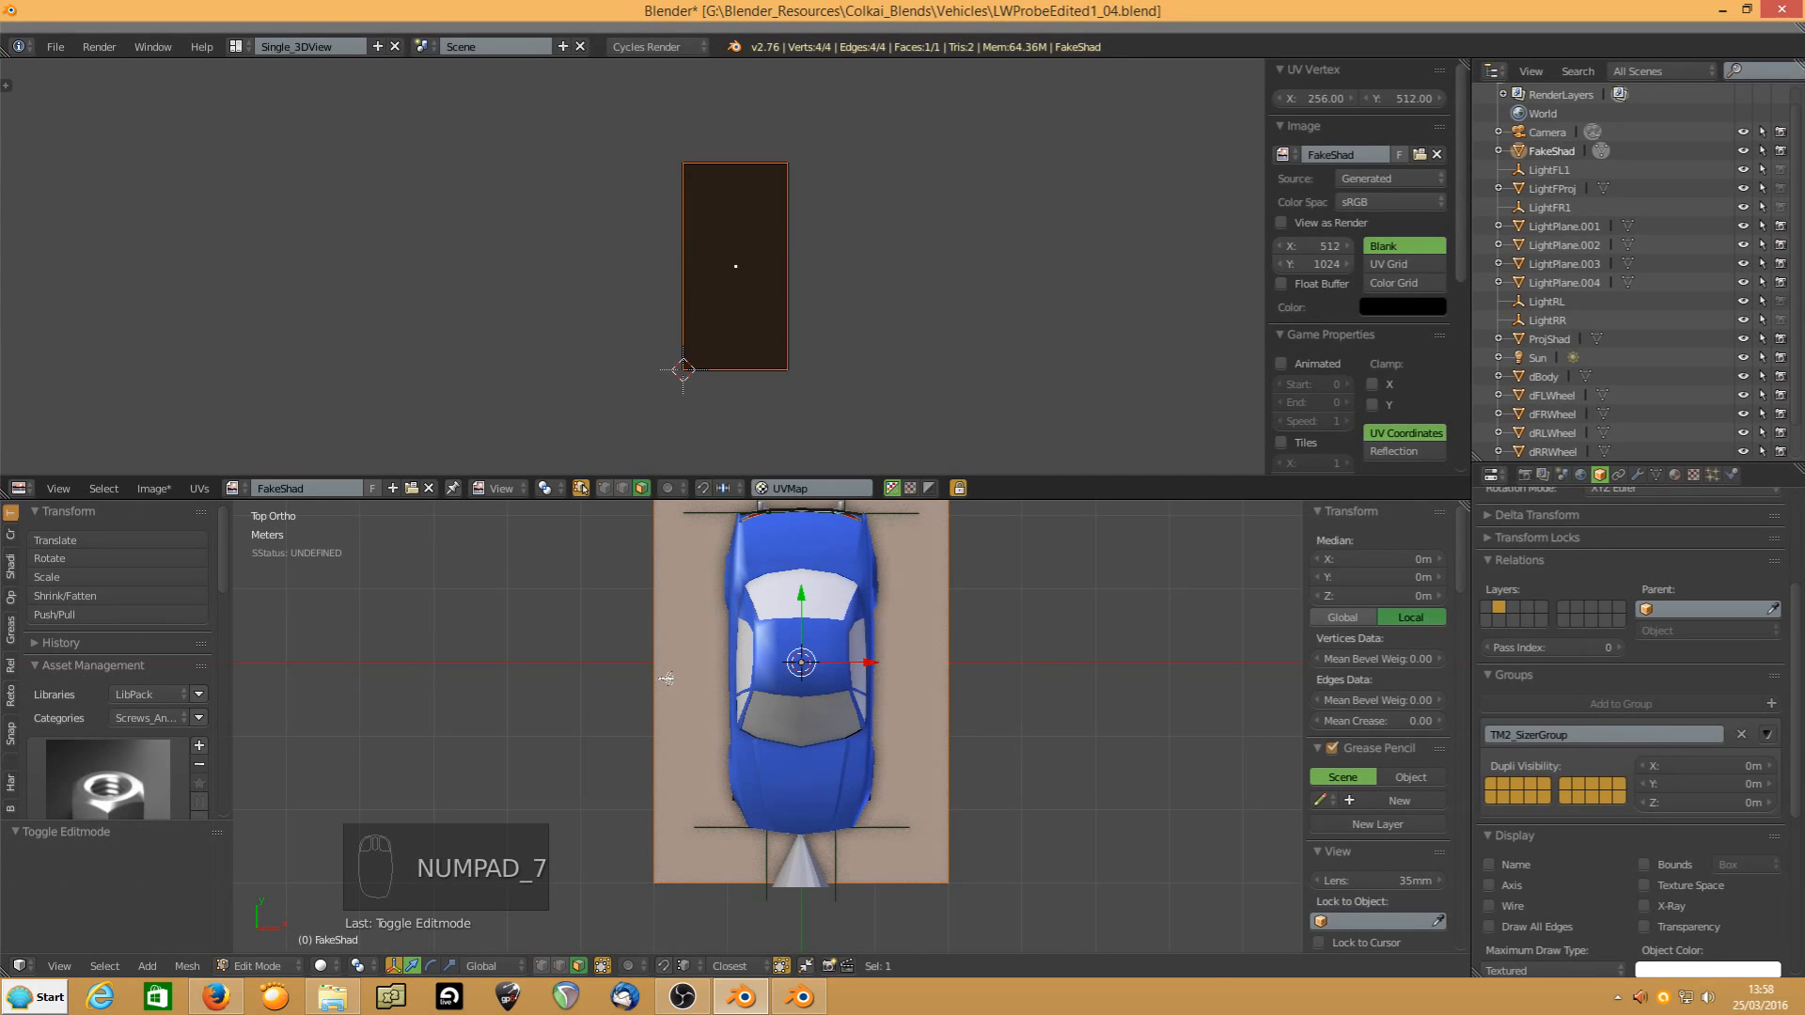
{"action": "key", "text": "u"}
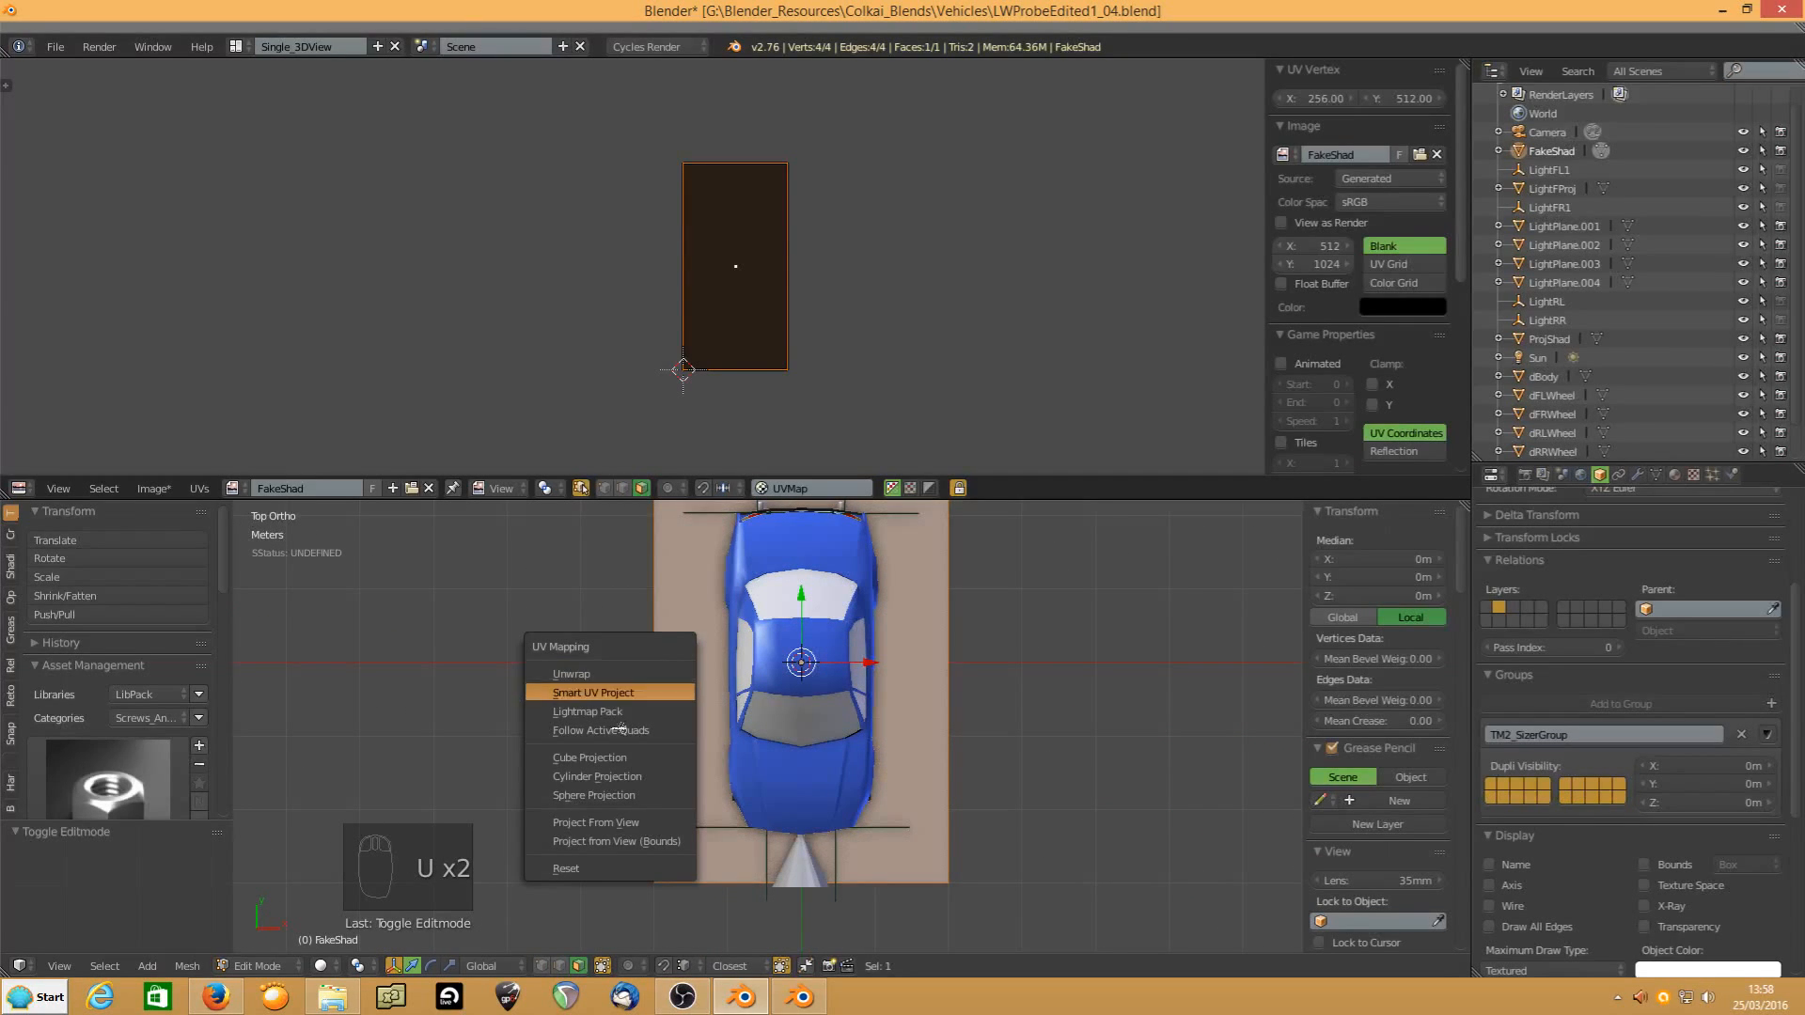
{"action": "left_click", "coordinate": [569, 839]}
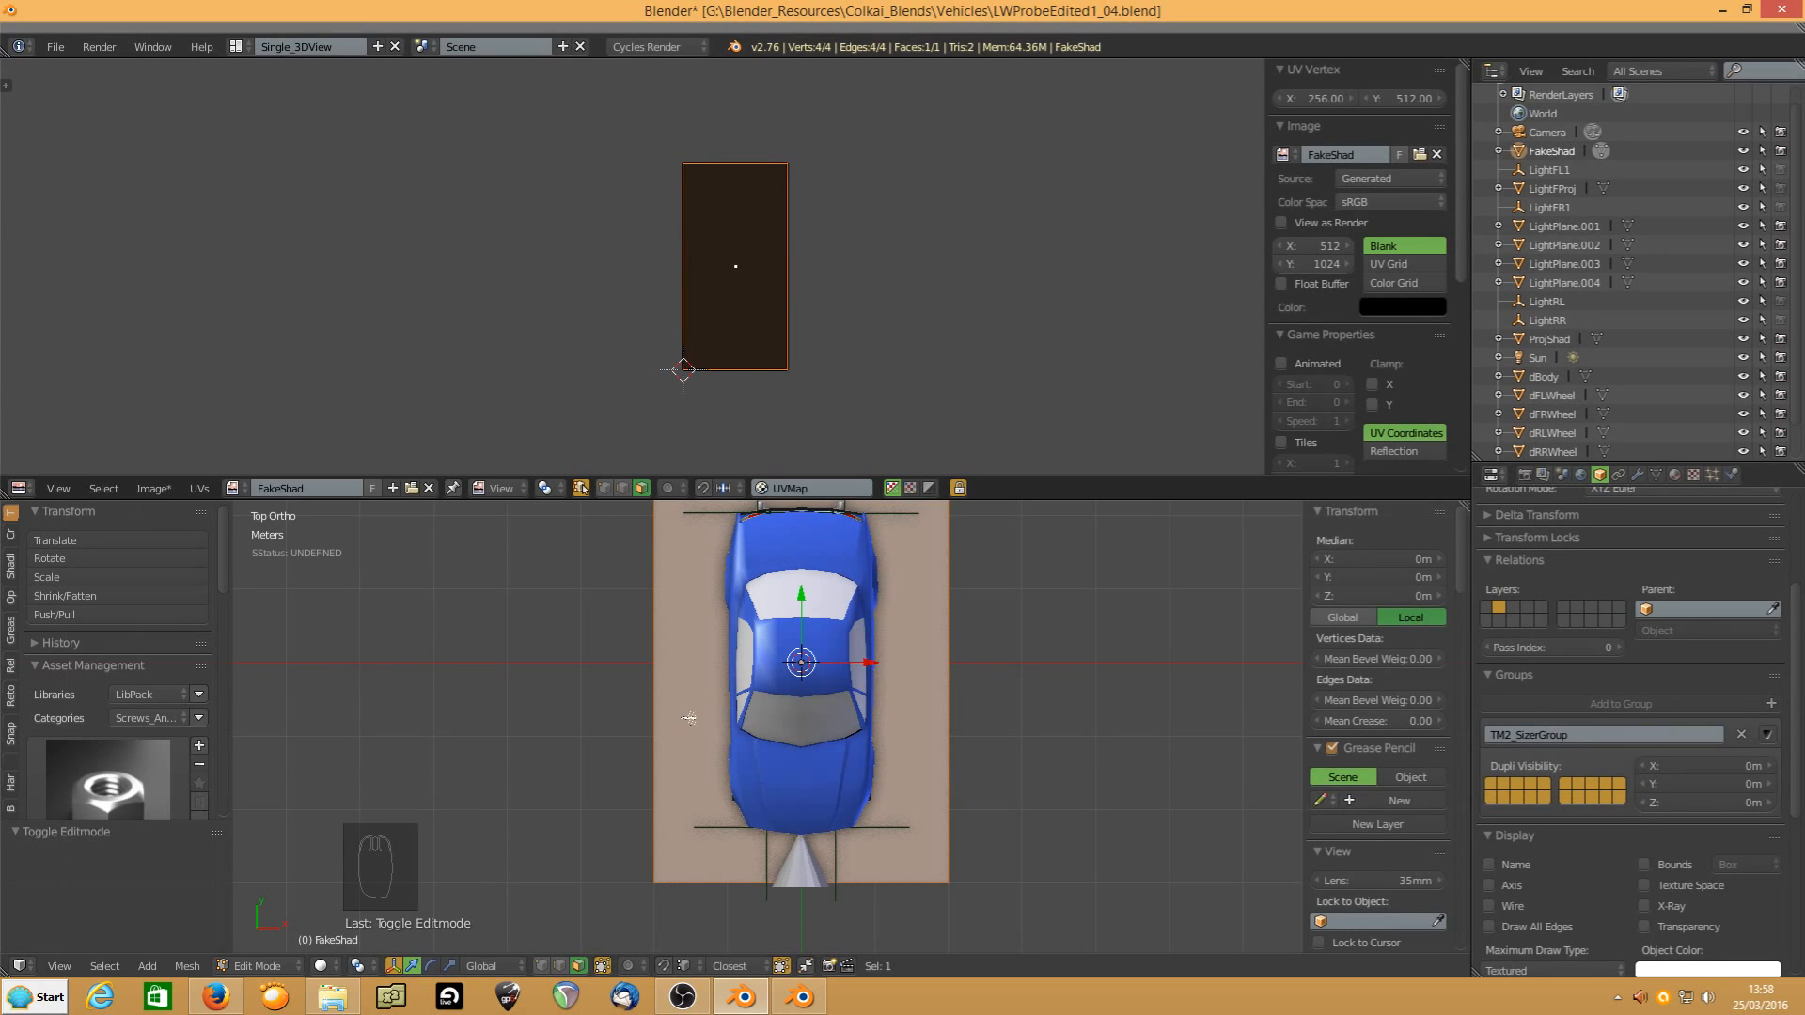
{"action": "middle_click_drag", "start_coordinate": [730, 719], "coordinate": [663, 667]}
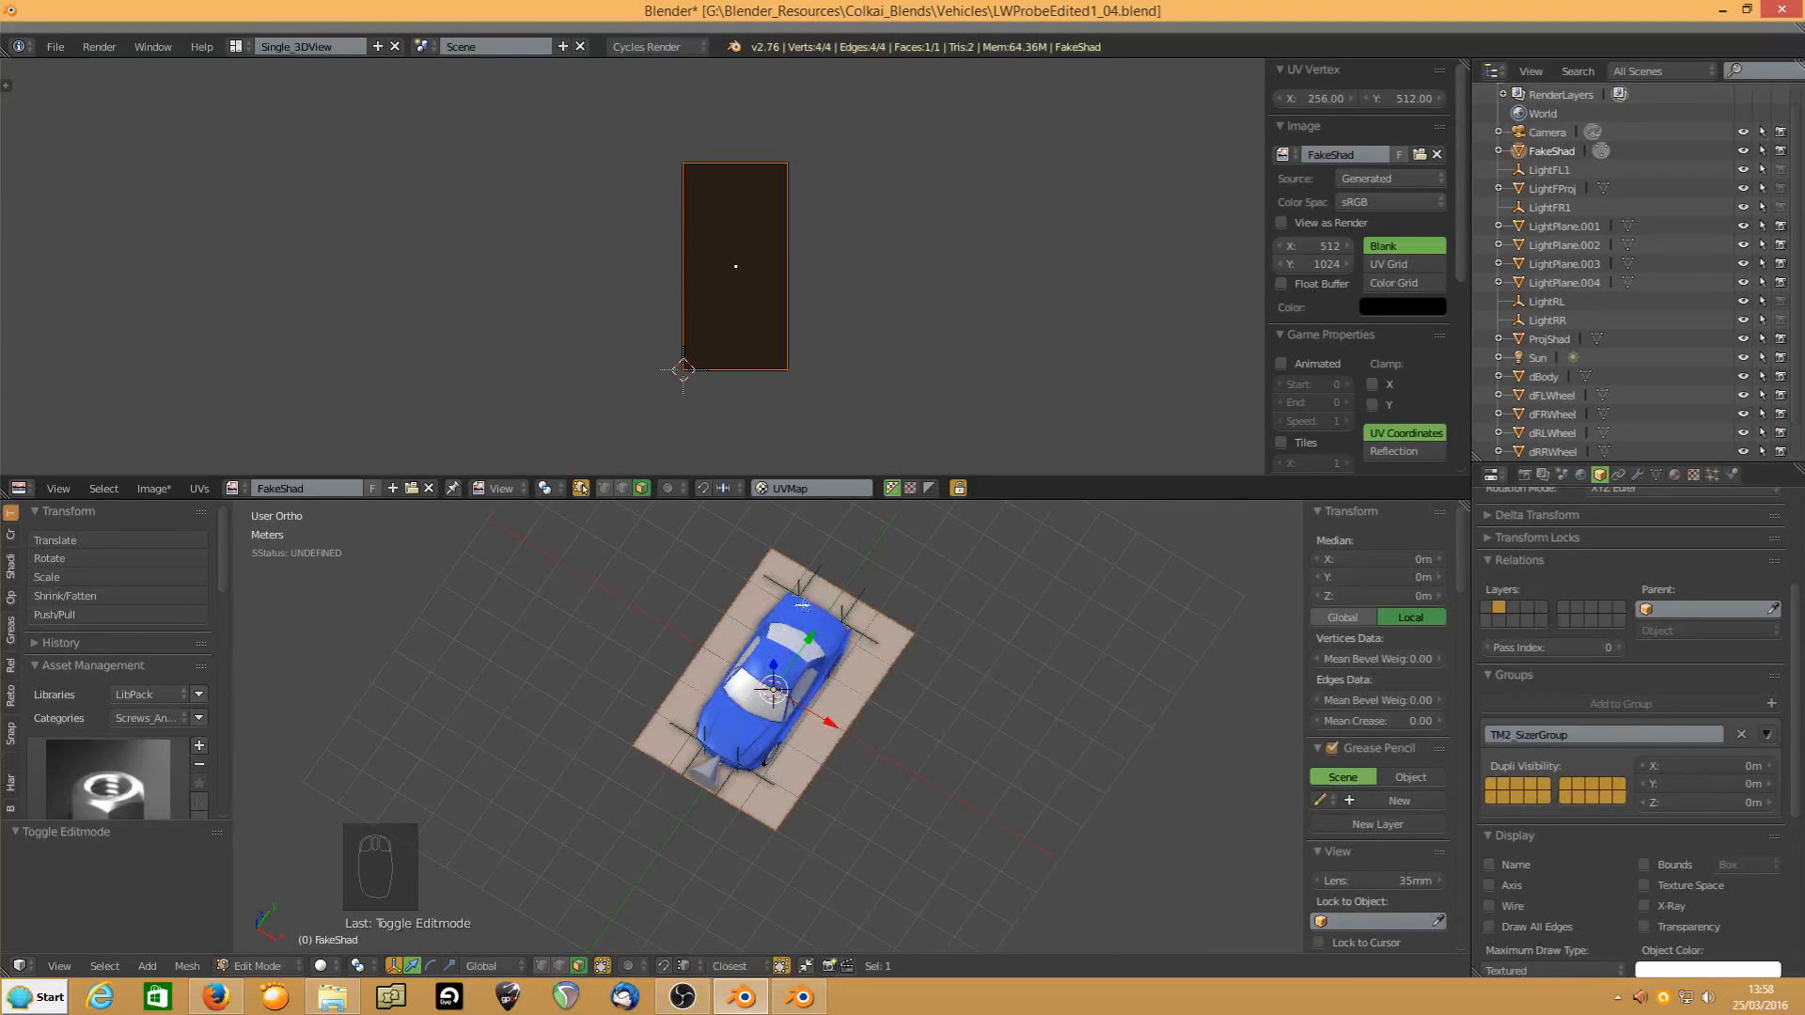
{"action": "key", "text": "u"}
{"action": "left_click", "coordinate": [724, 695]}
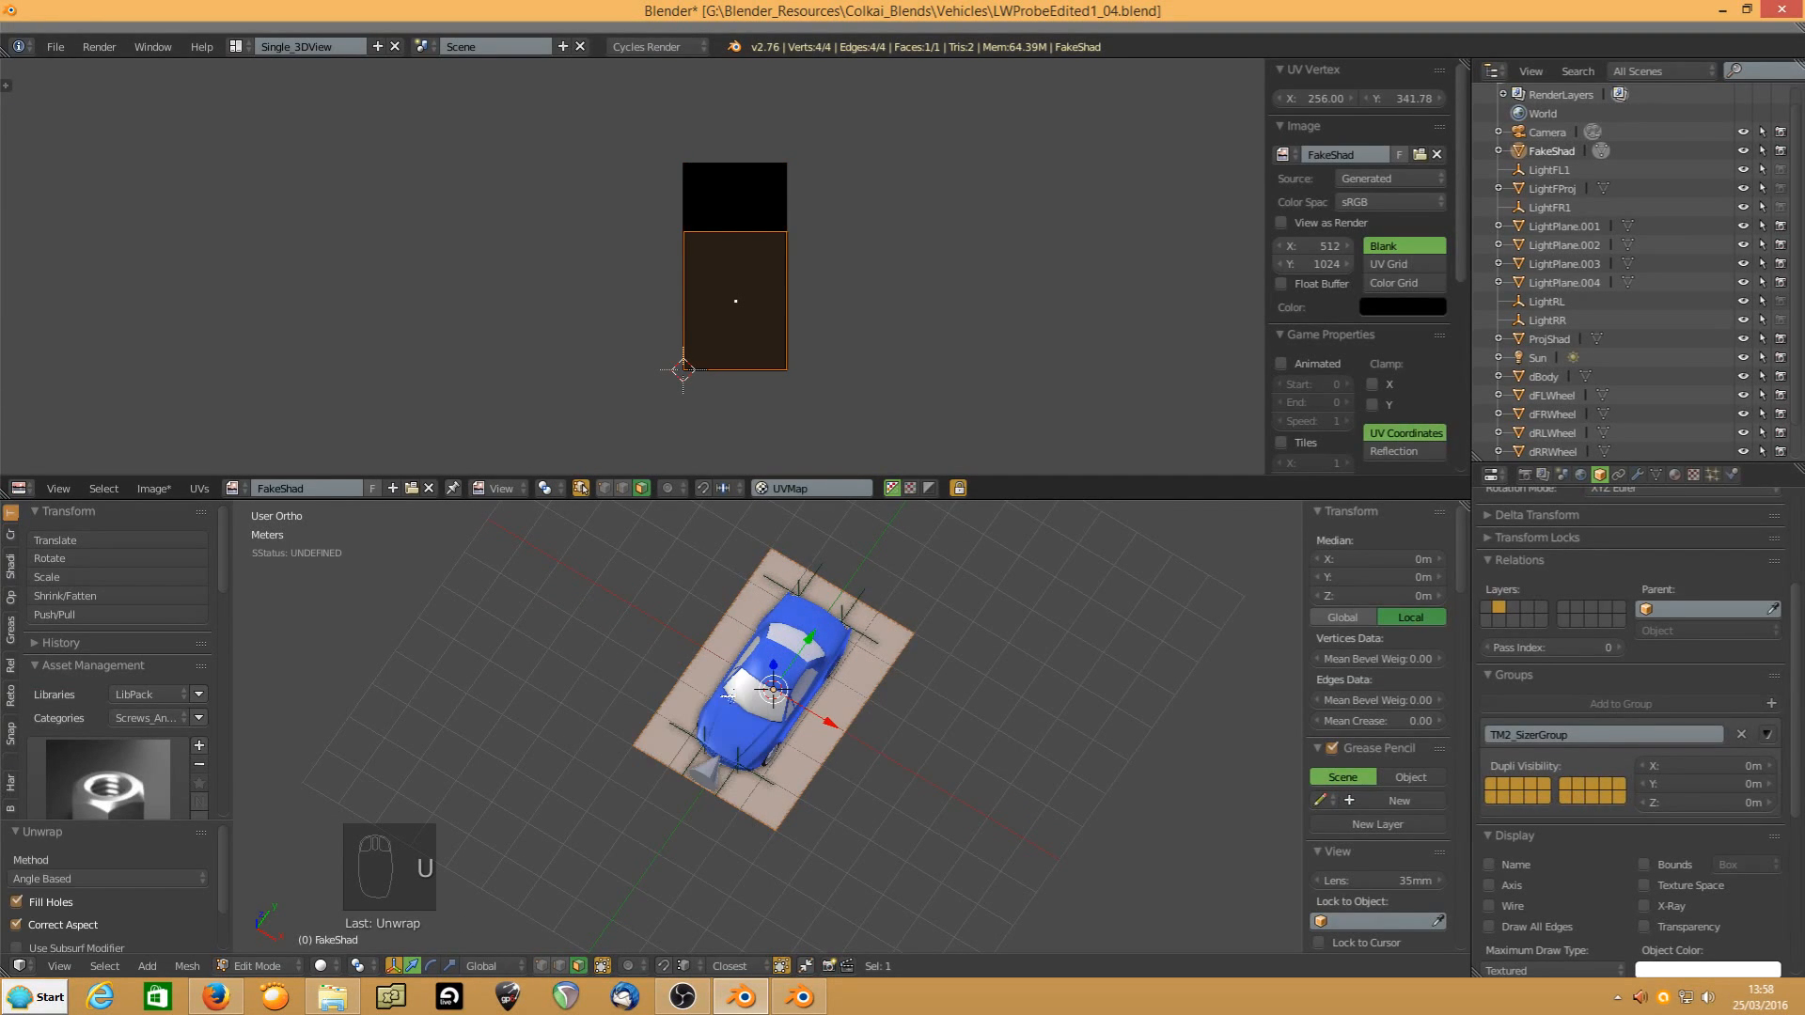
Project the FakeShad plane's UVs from the top view using Project from View (Bounds)
{"action": "key", "text": "KP_7"}
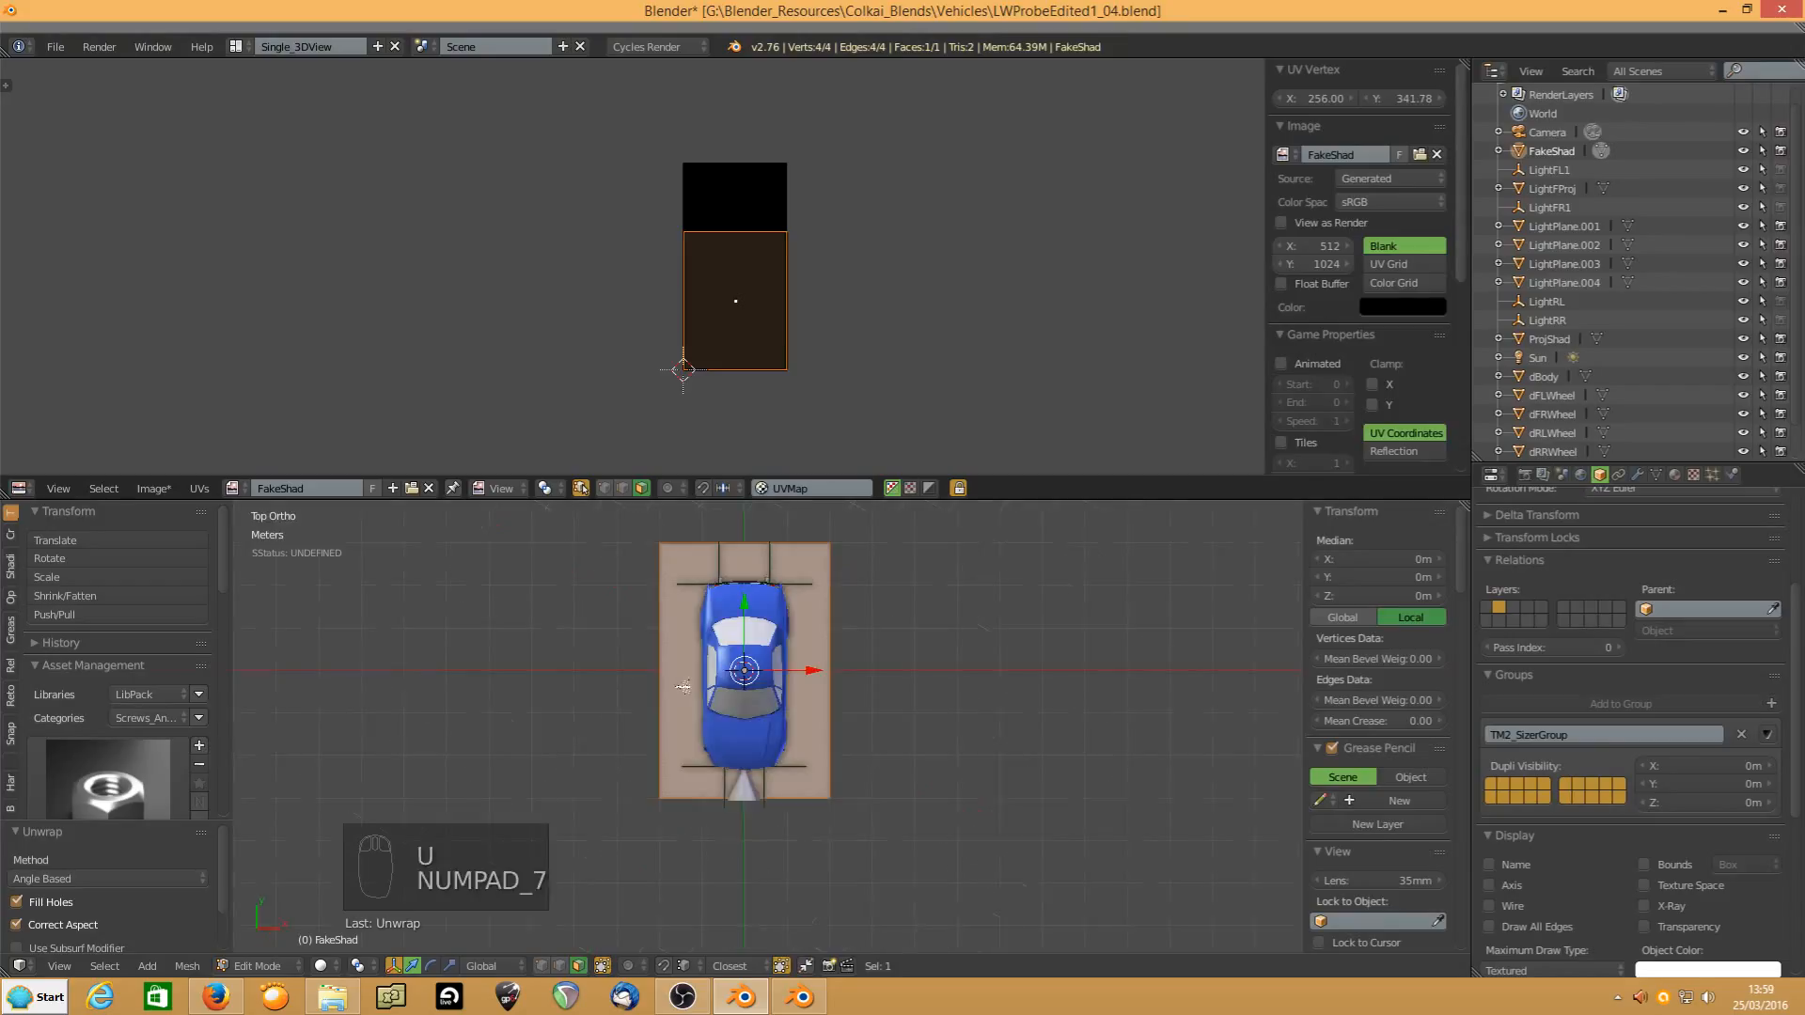
{"action": "key", "text": "u"}
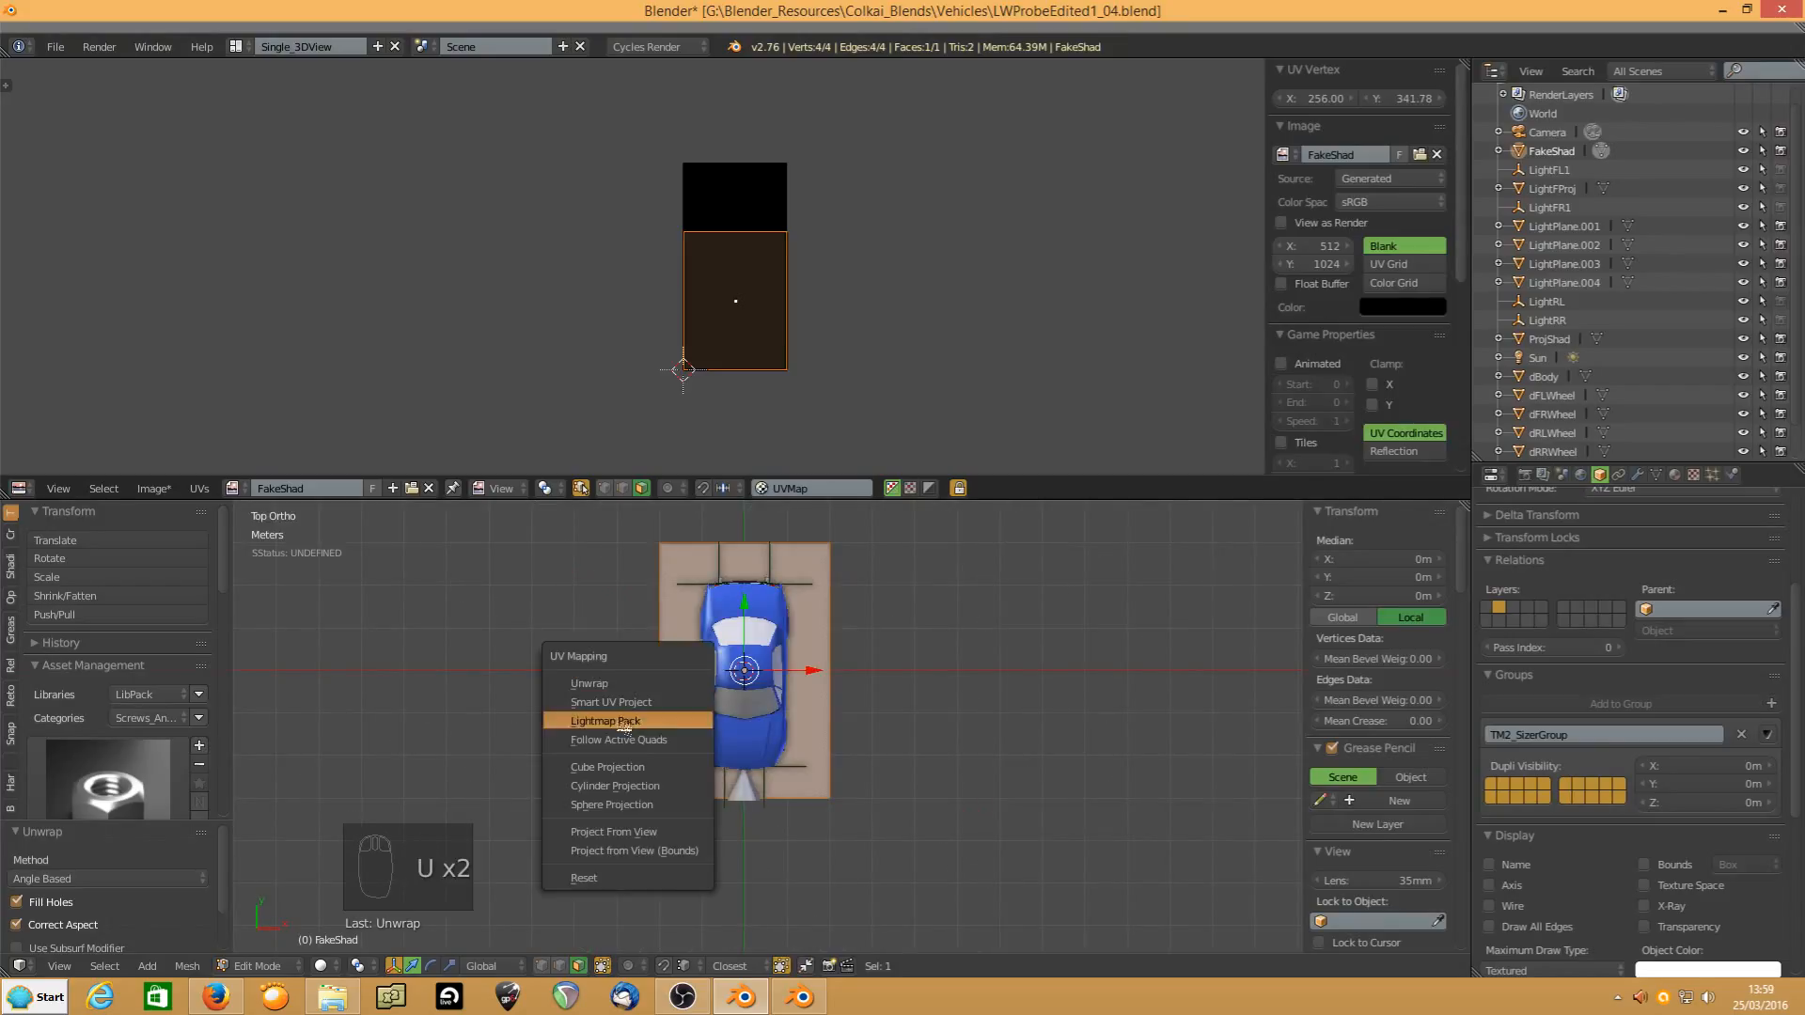
{"action": "left_click", "coordinate": [611, 851]}
Try plain Project From View on the FakeShad plane for comparison, and reapply Project from View (Bounds)
{"action": "key", "text": "u"}
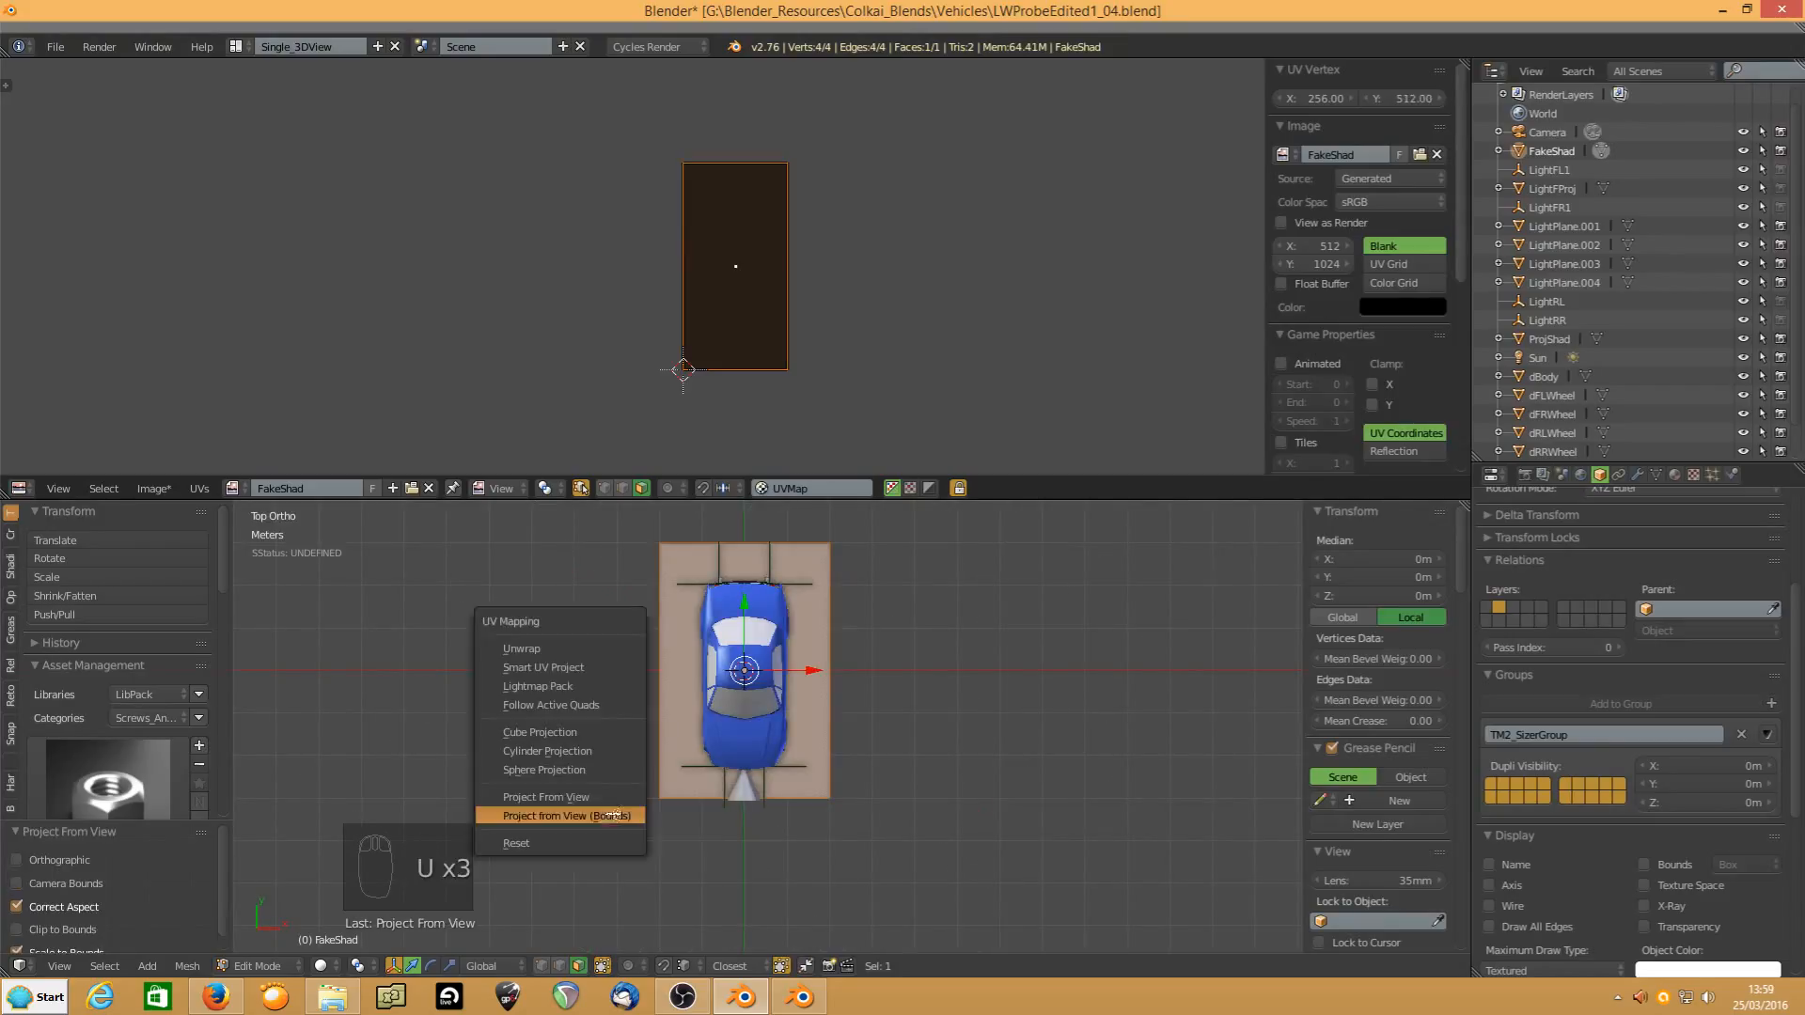
{"action": "left_click", "coordinate": [605, 799]}
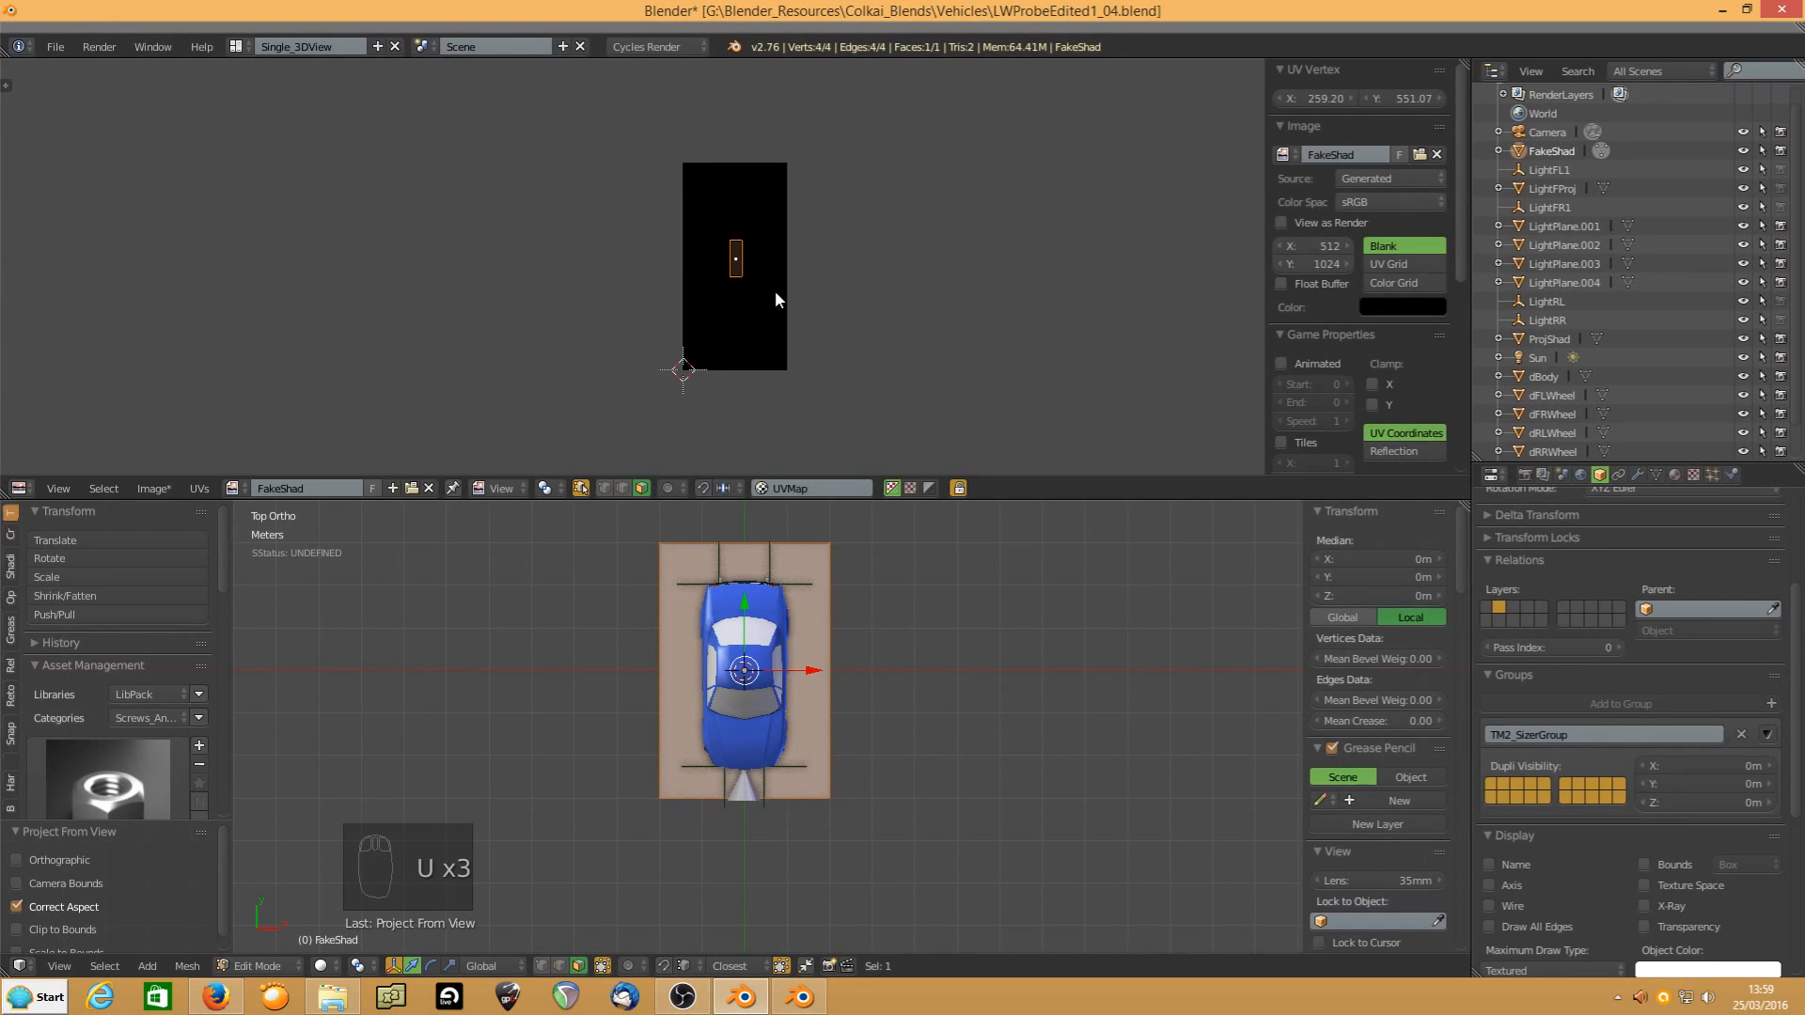
{"action": "key", "text": "u"}
{"action": "left_click", "coordinate": [598, 718]}
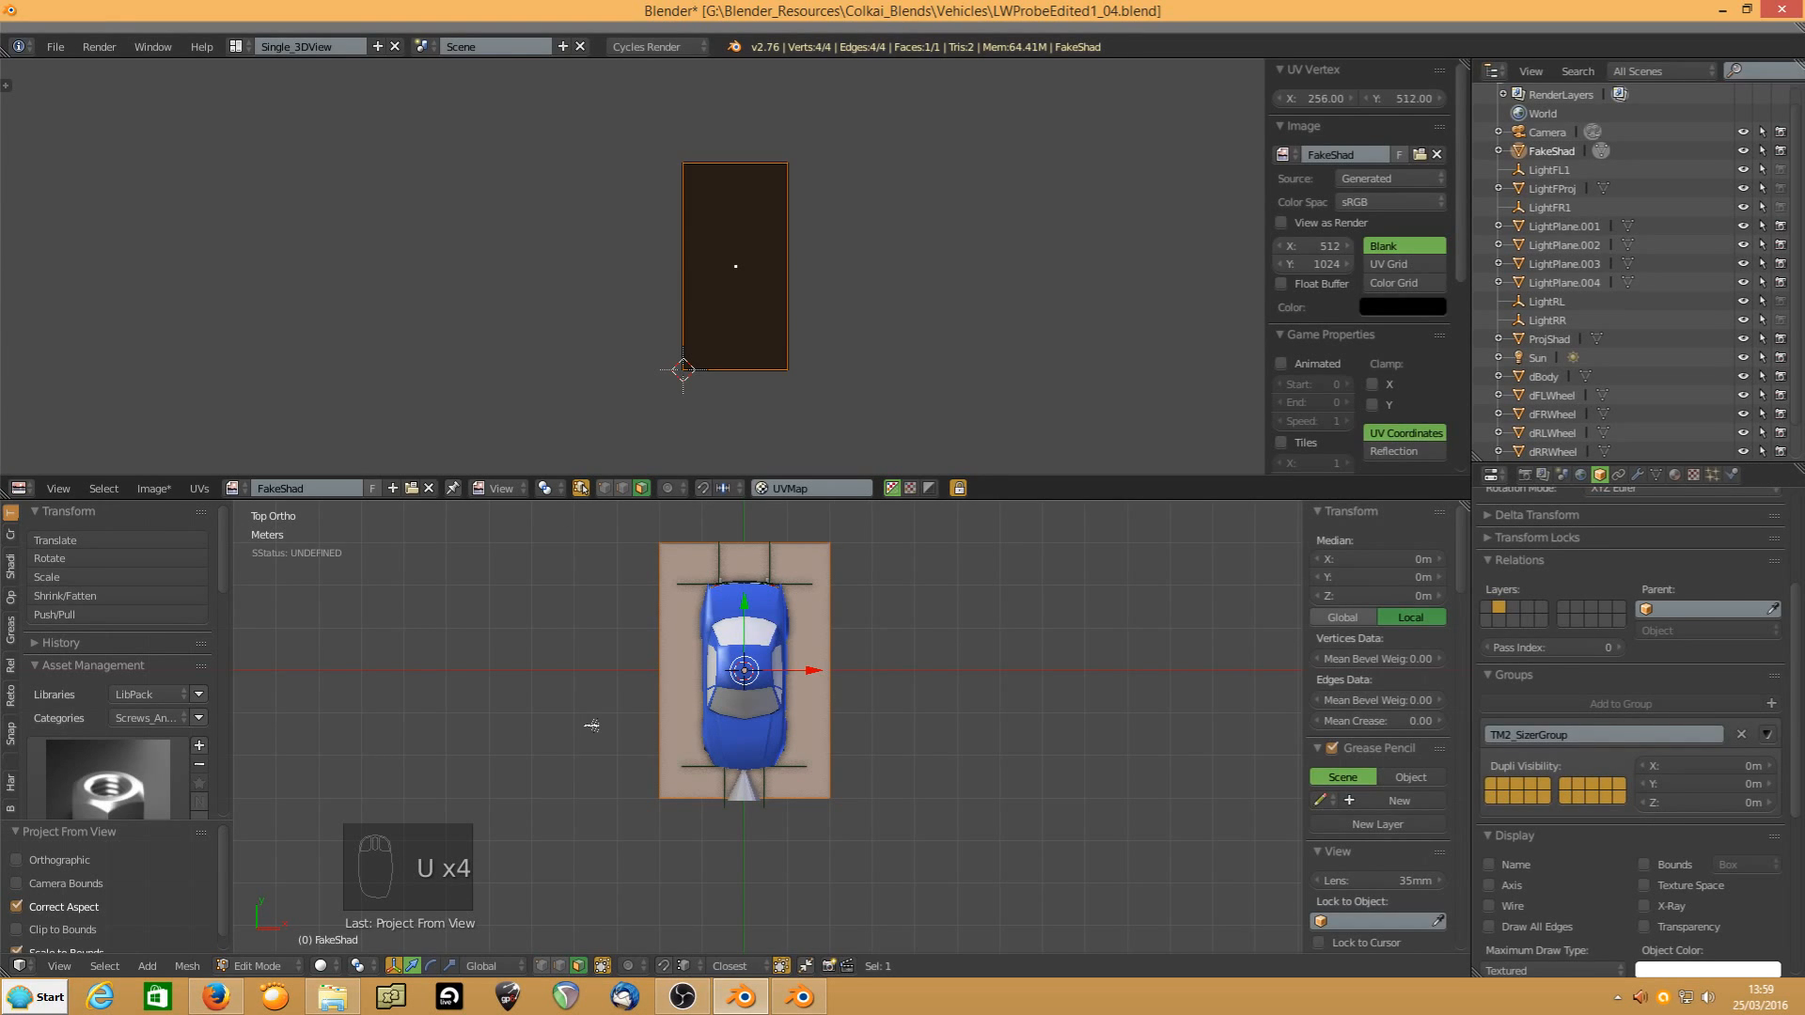
{"action": "scroll", "coordinate": [899, 376], "scroll_direction": "up", "scroll_amount": 2}
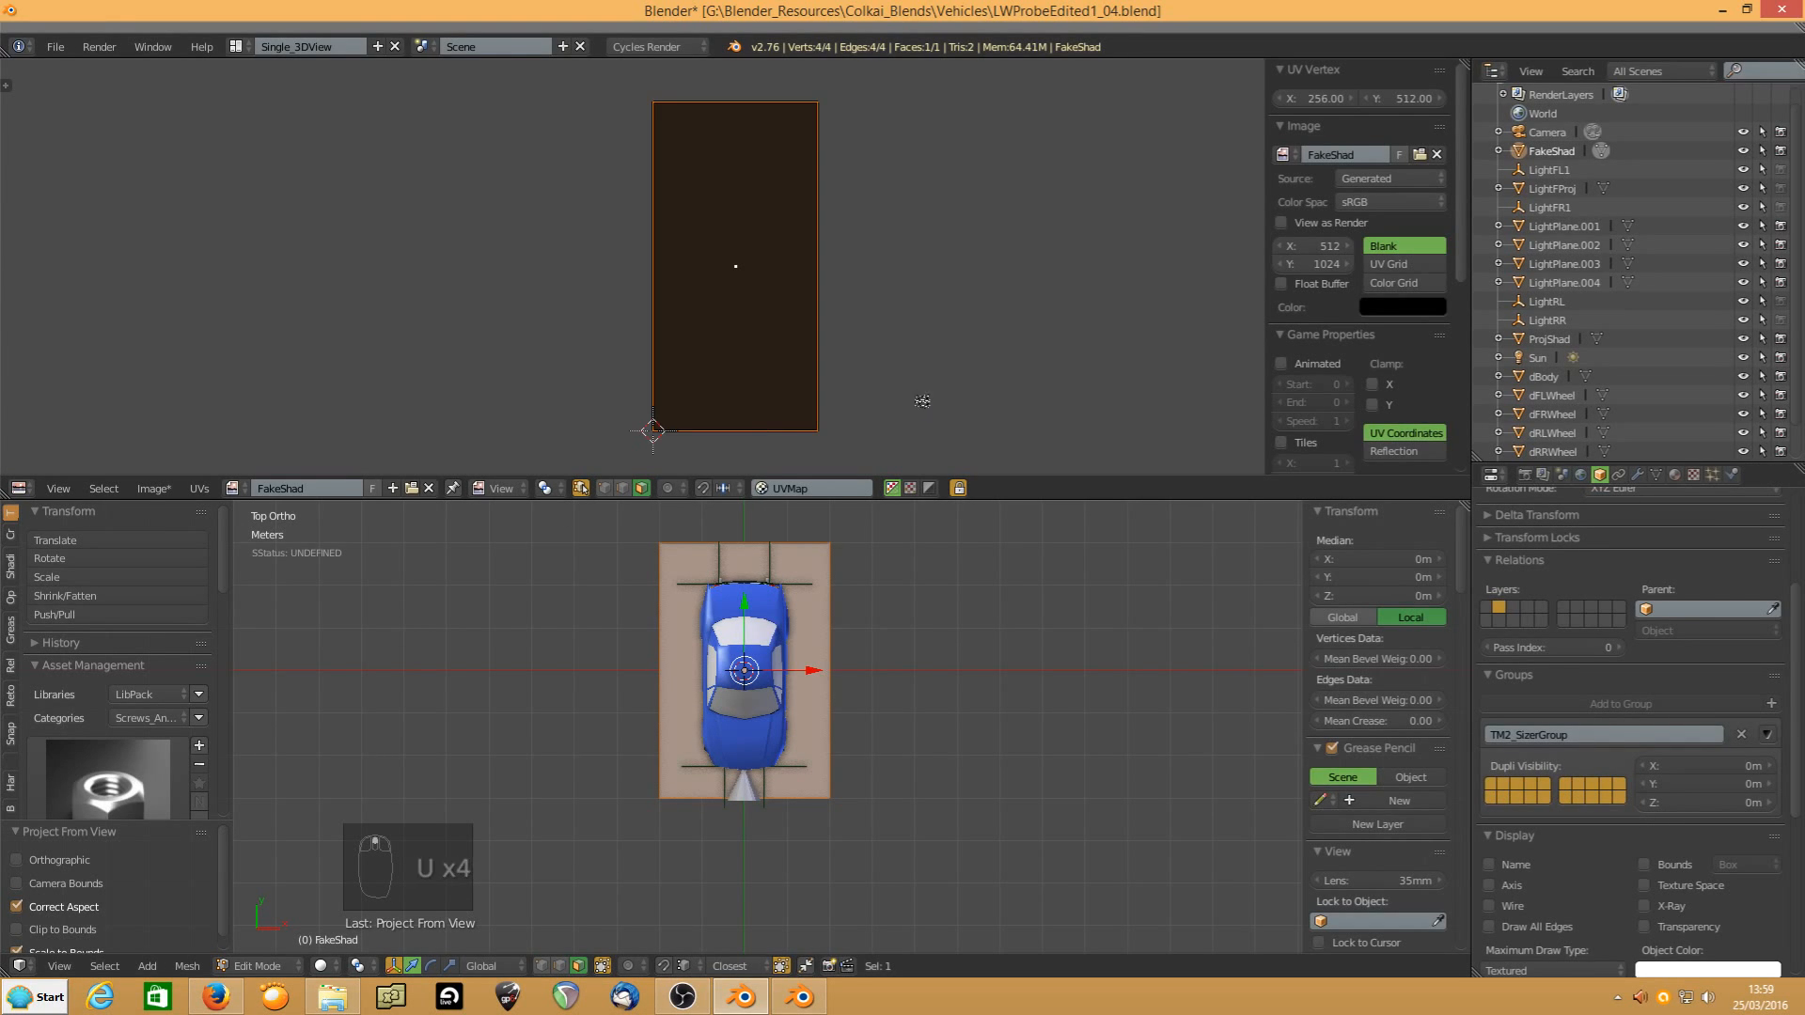
Return the FakeShad plane to Object Mode and view the car on it from the front at an angle
{"action": "middle_click_drag", "start_coordinate": [753, 663], "coordinate": [867, 510]}
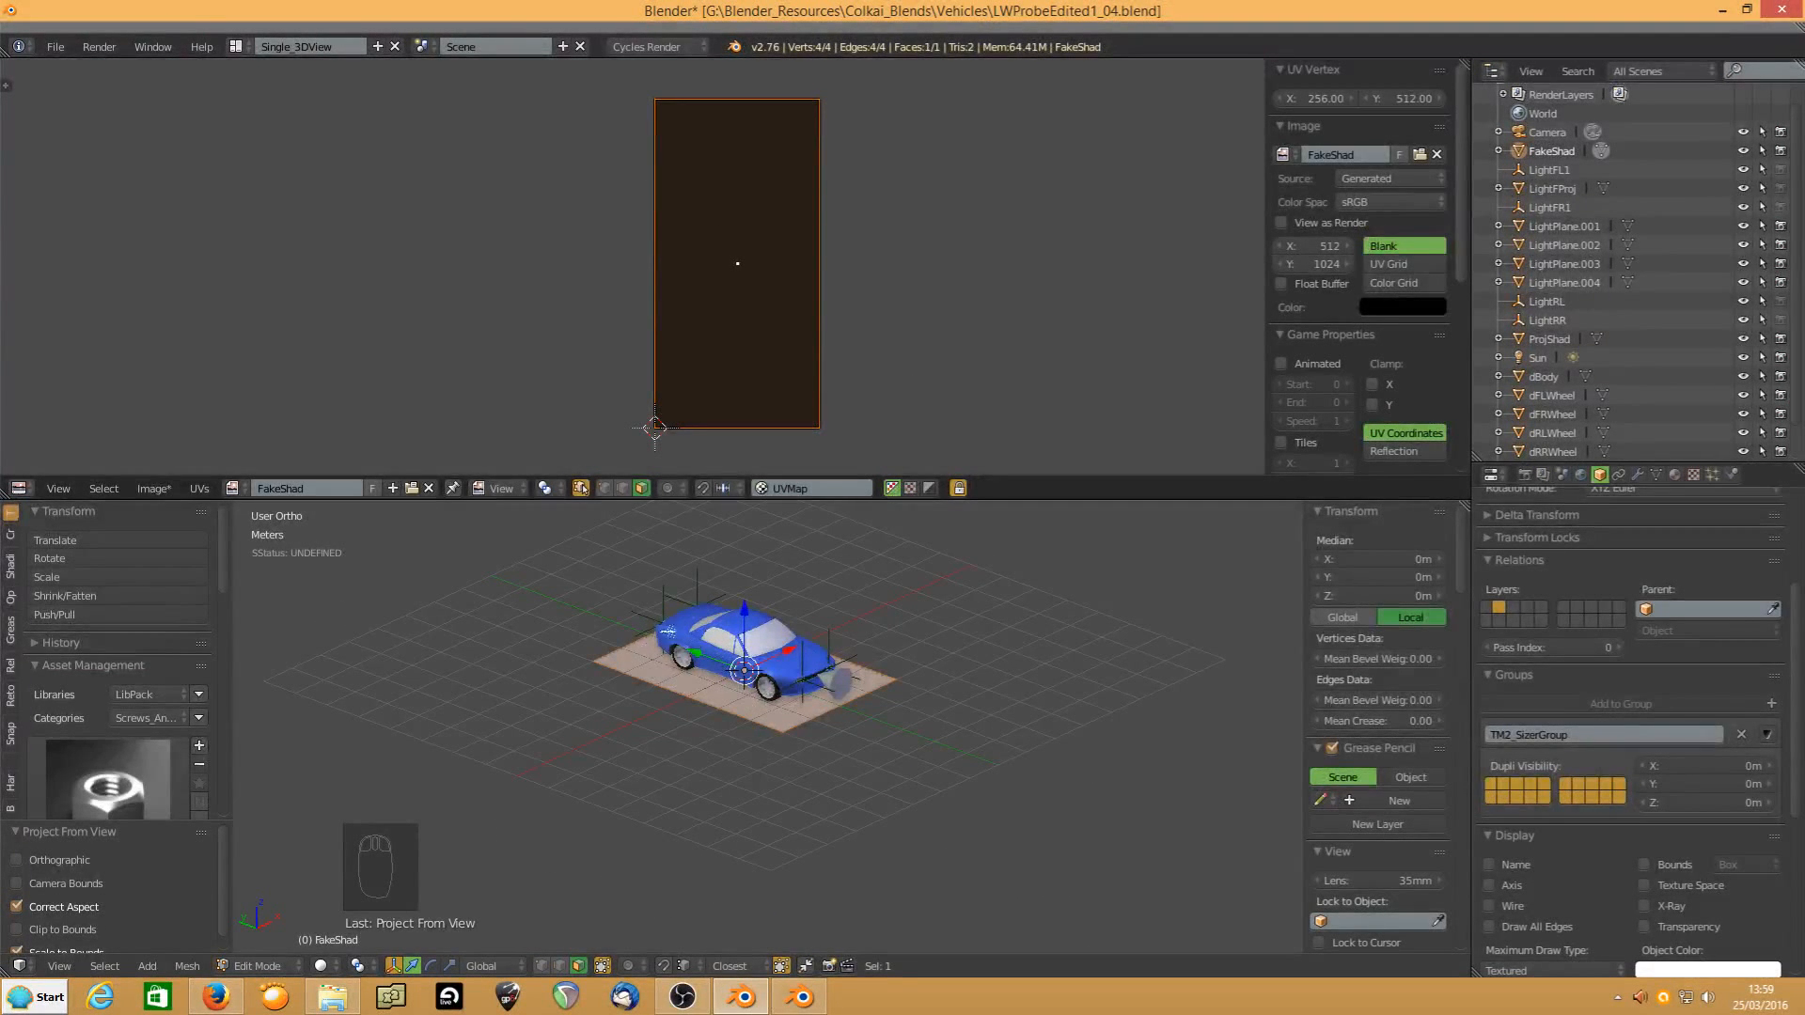
{"action": "left_click", "coordinate": [250, 966]}
{"action": "left_click", "coordinate": [263, 942]}
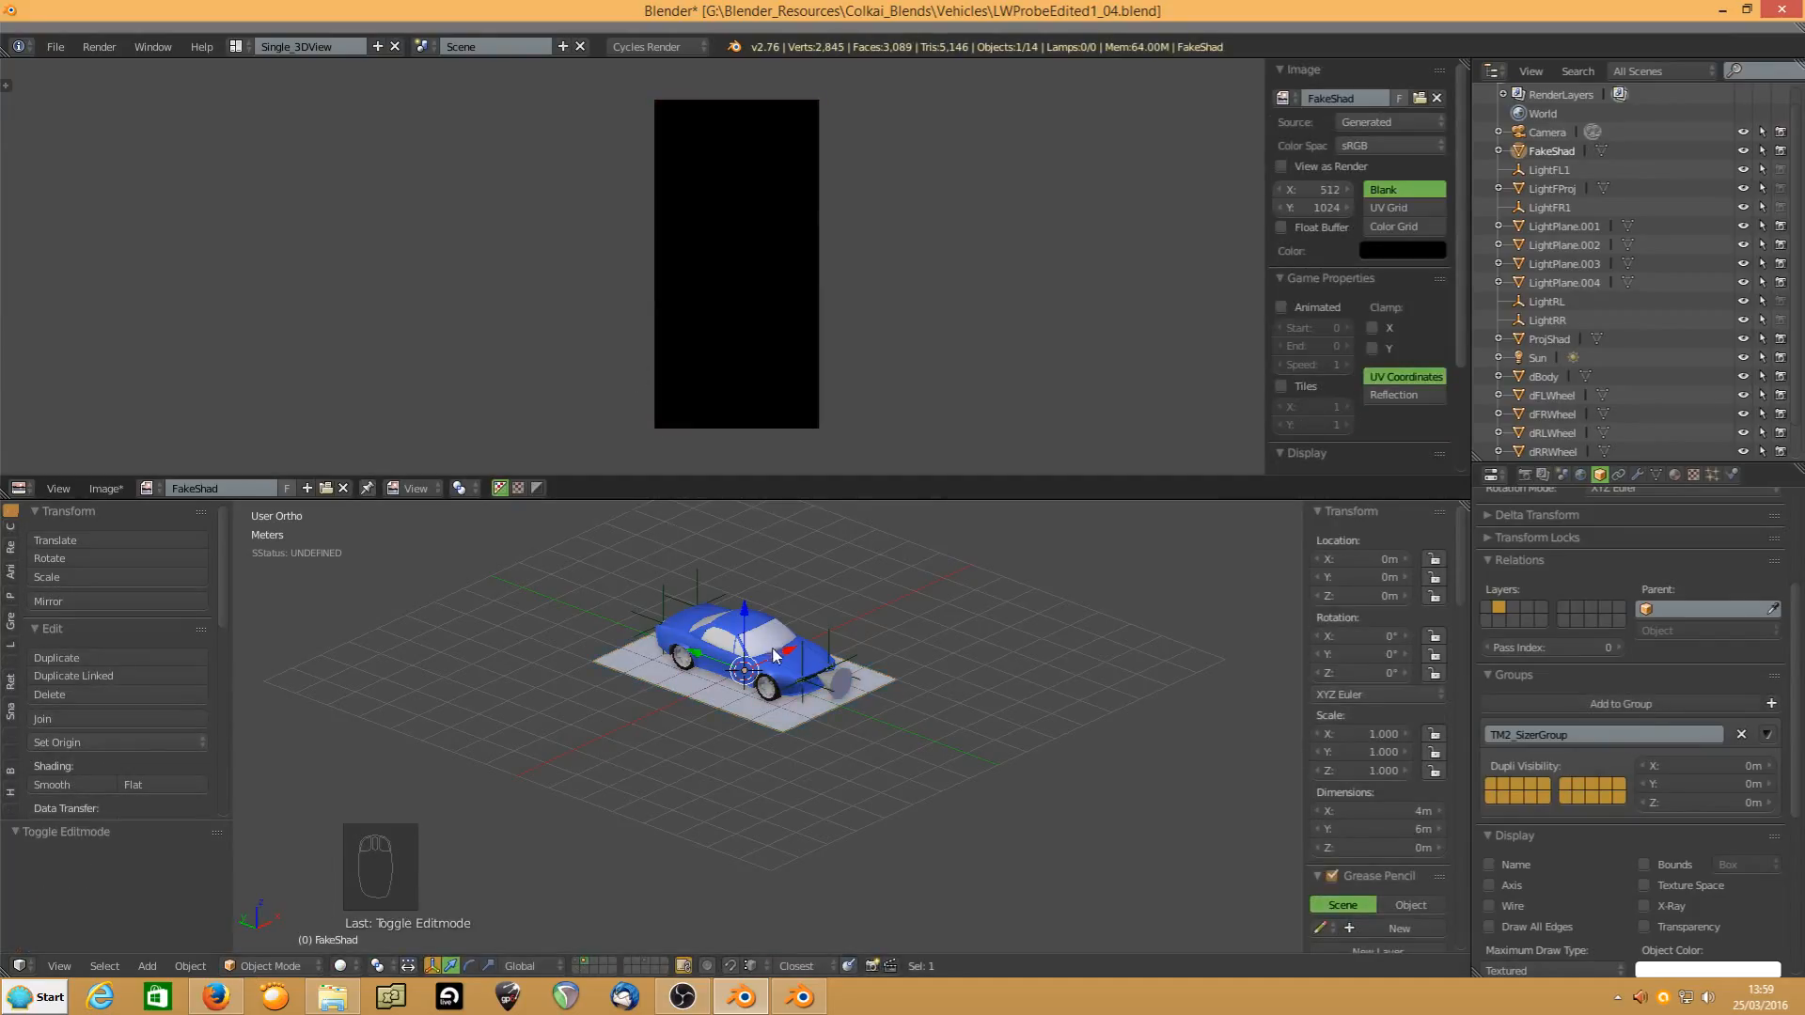
{"action": "scroll", "coordinate": [773, 649], "scroll_direction": "up", "scroll_amount": 5}
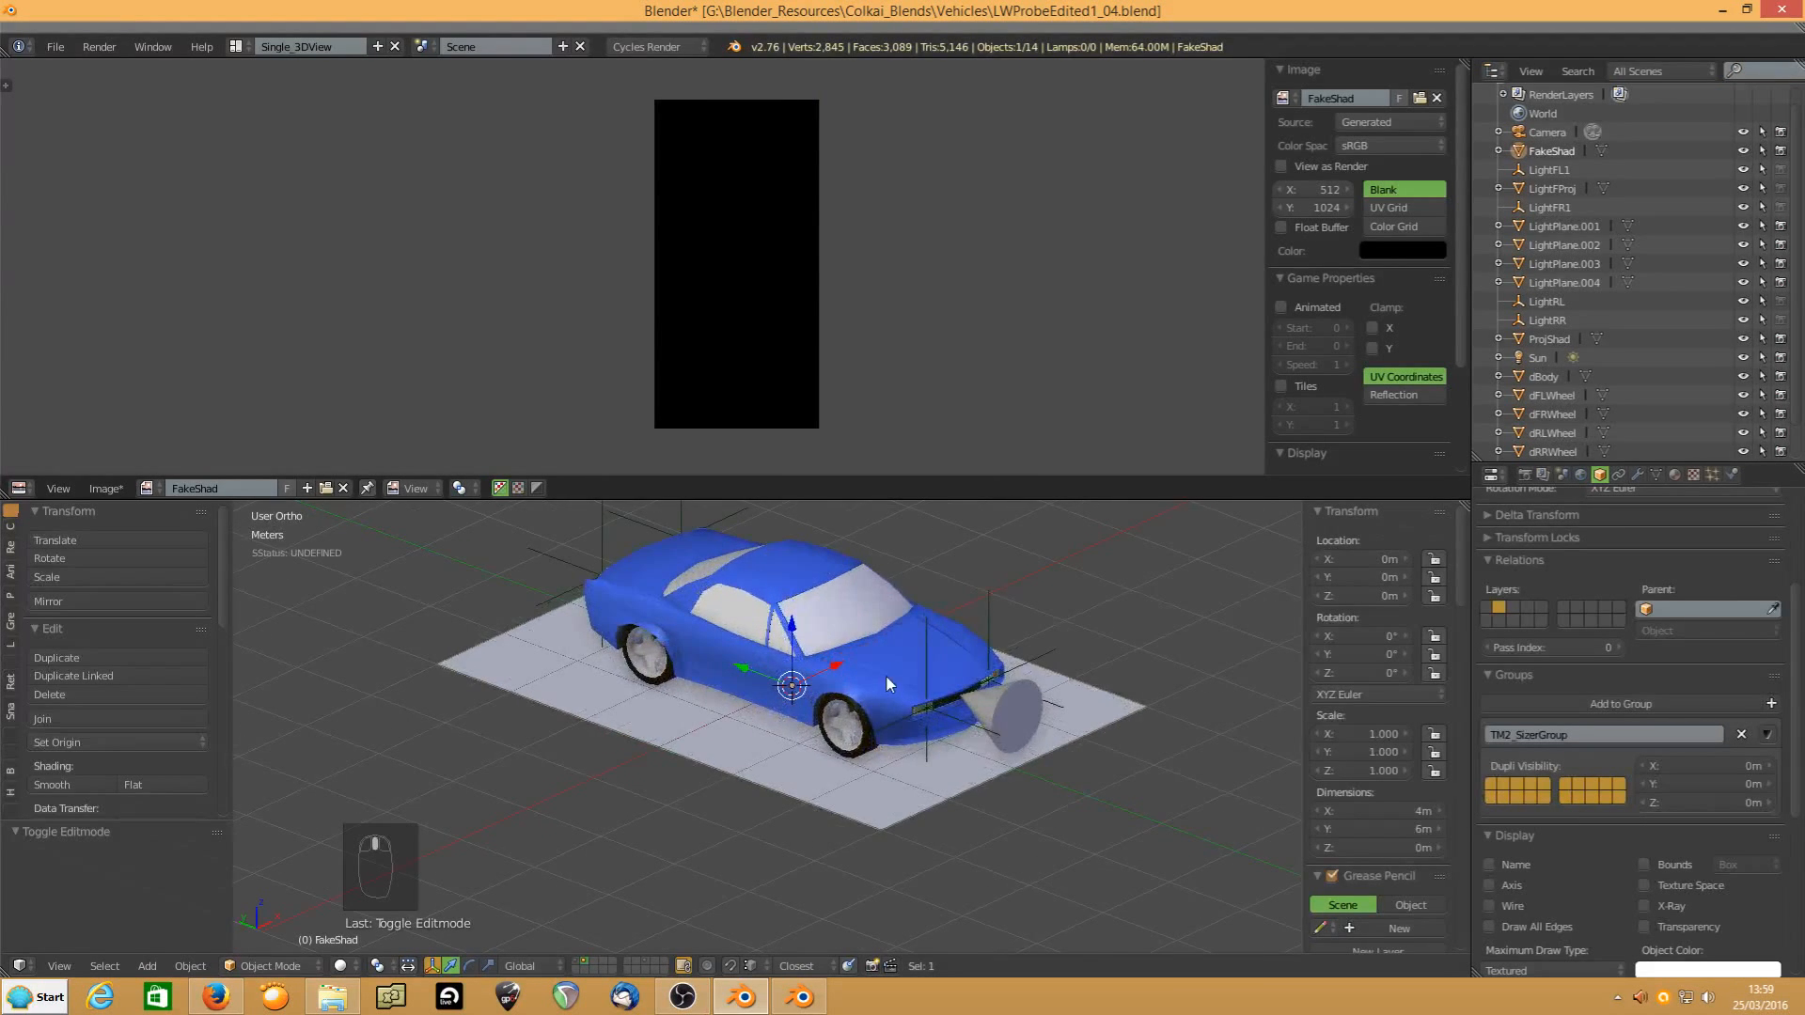
{"action": "middle_click_drag", "start_coordinate": [885, 674], "coordinate": [846, 691]}
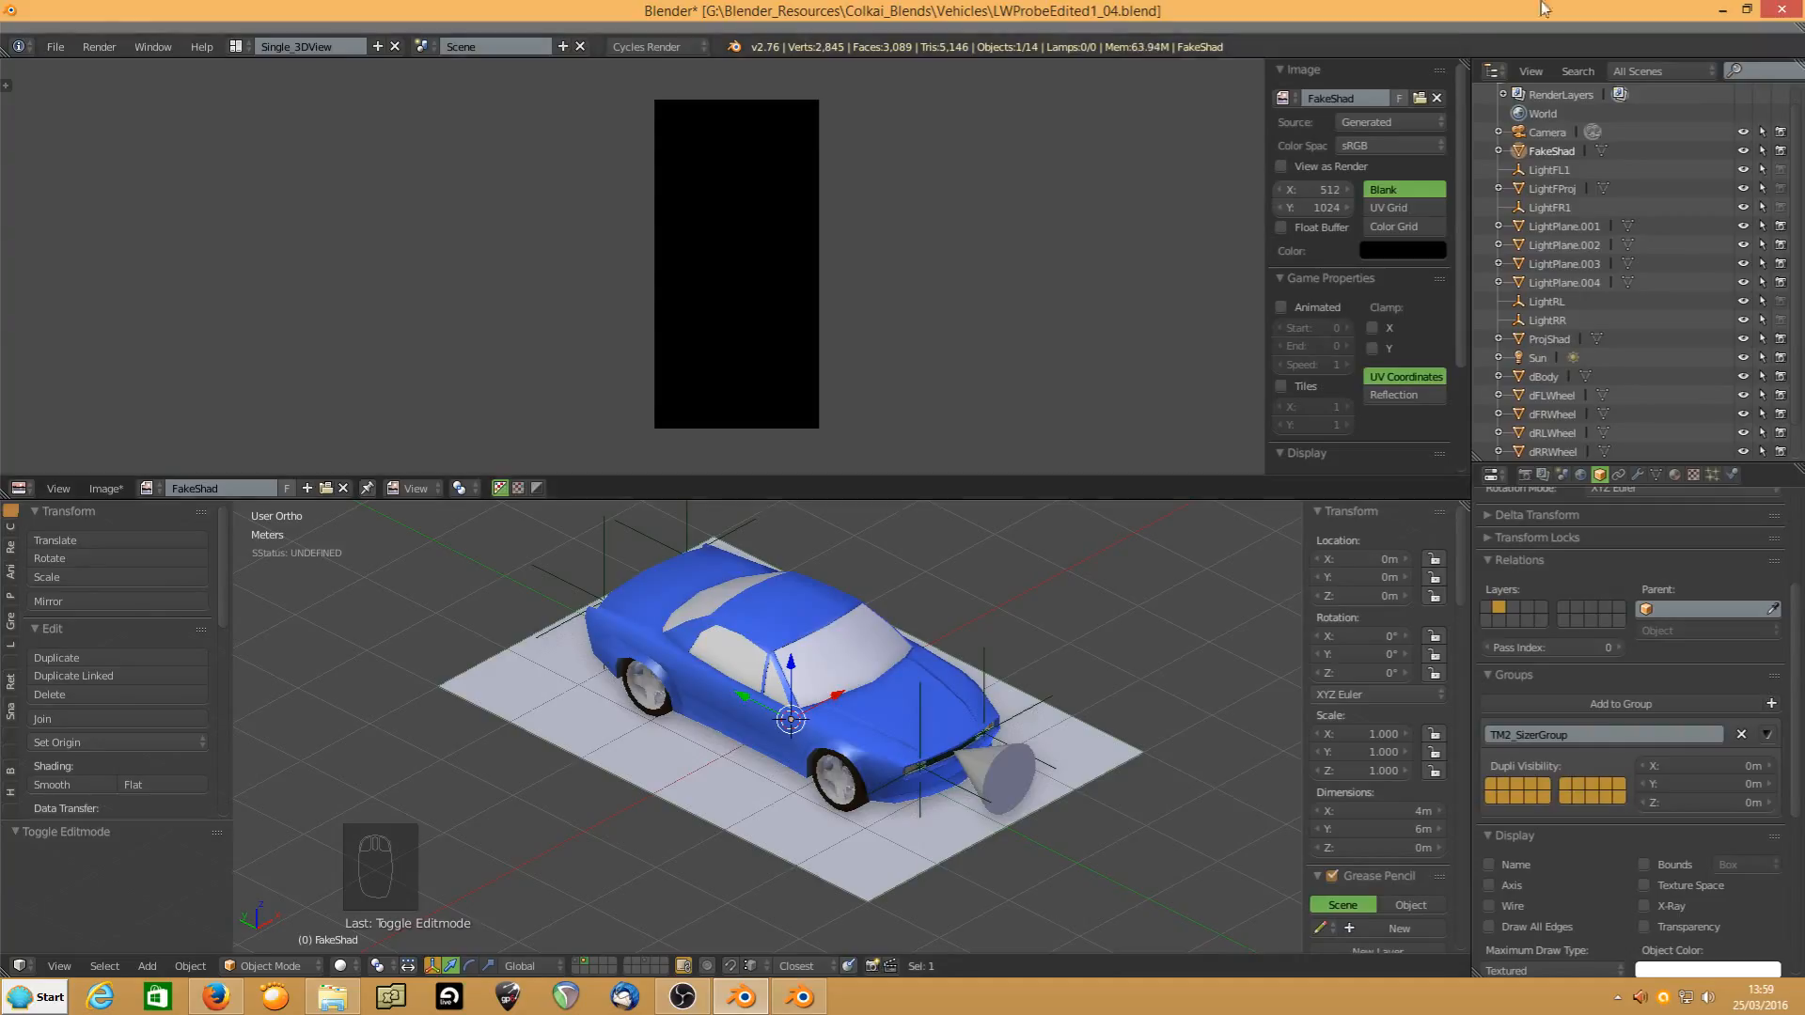
Split the image editor in two, turn the second area into a node editor for the FakeShad material, and hide both areas' property sidebars
{"action": "left_click_drag", "start_coordinate": [1456, 64], "coordinate": [639, 98]}
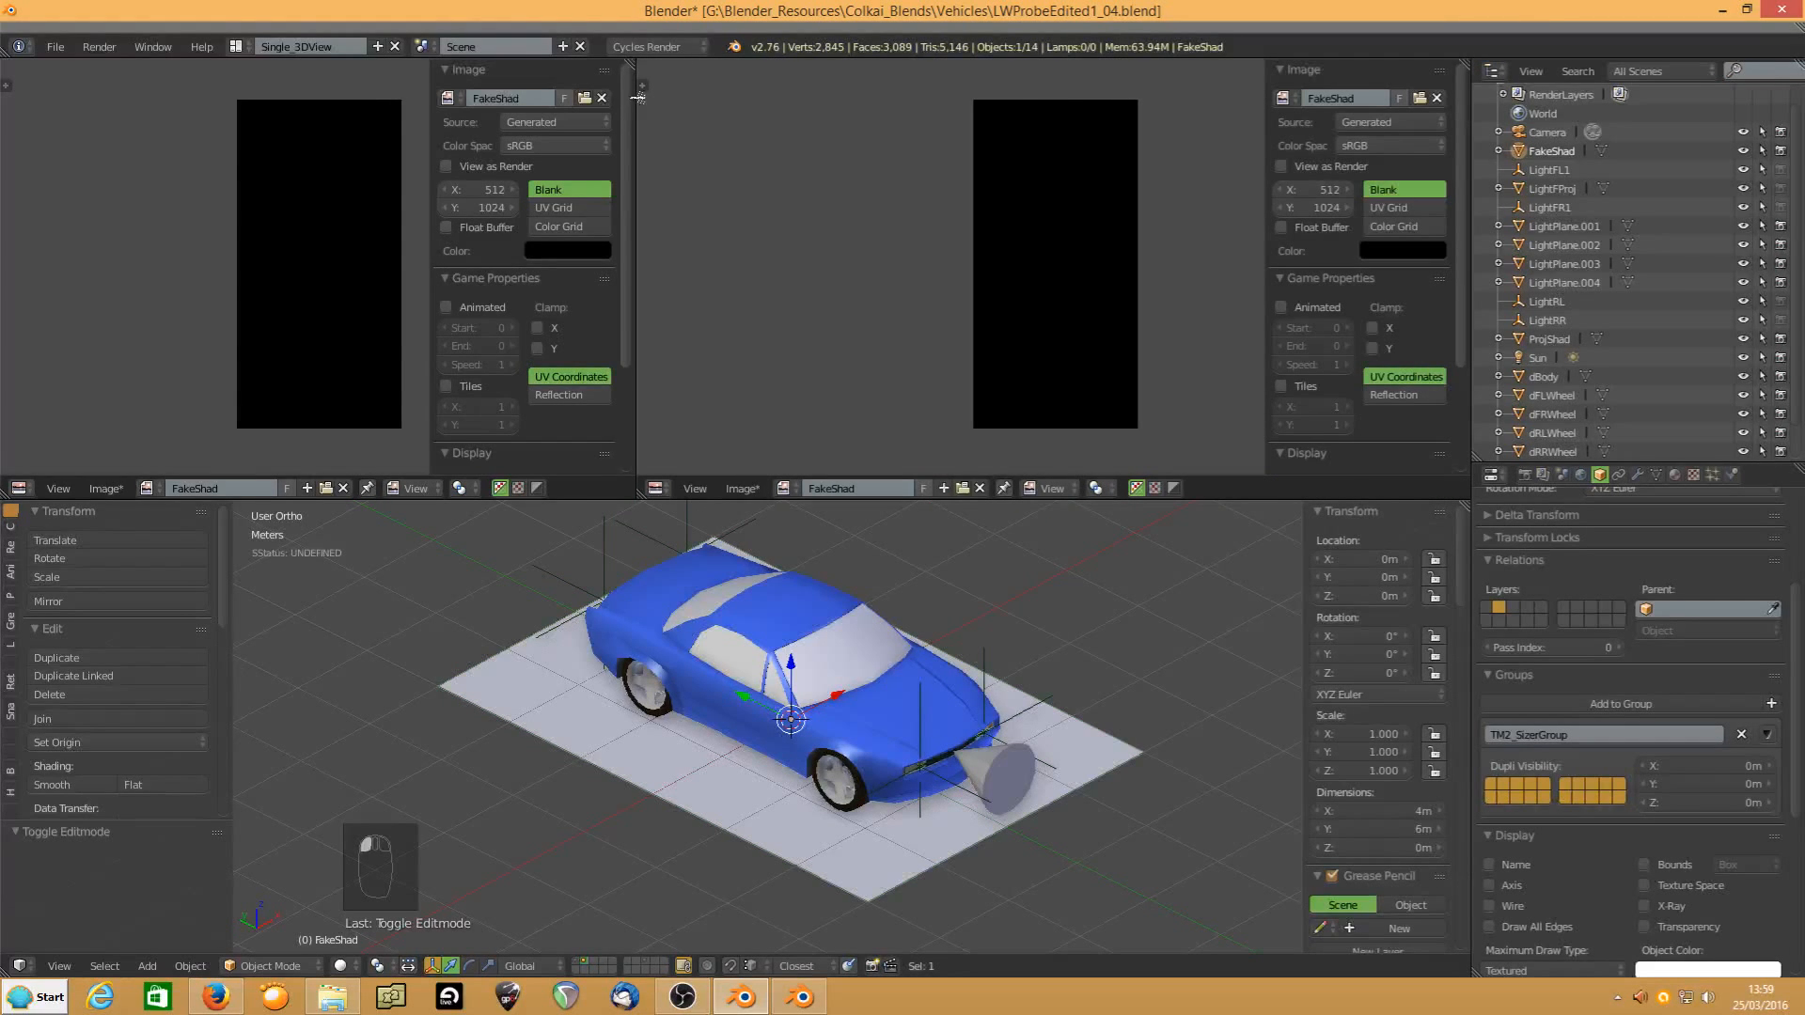
{"action": "key", "text": "n"}
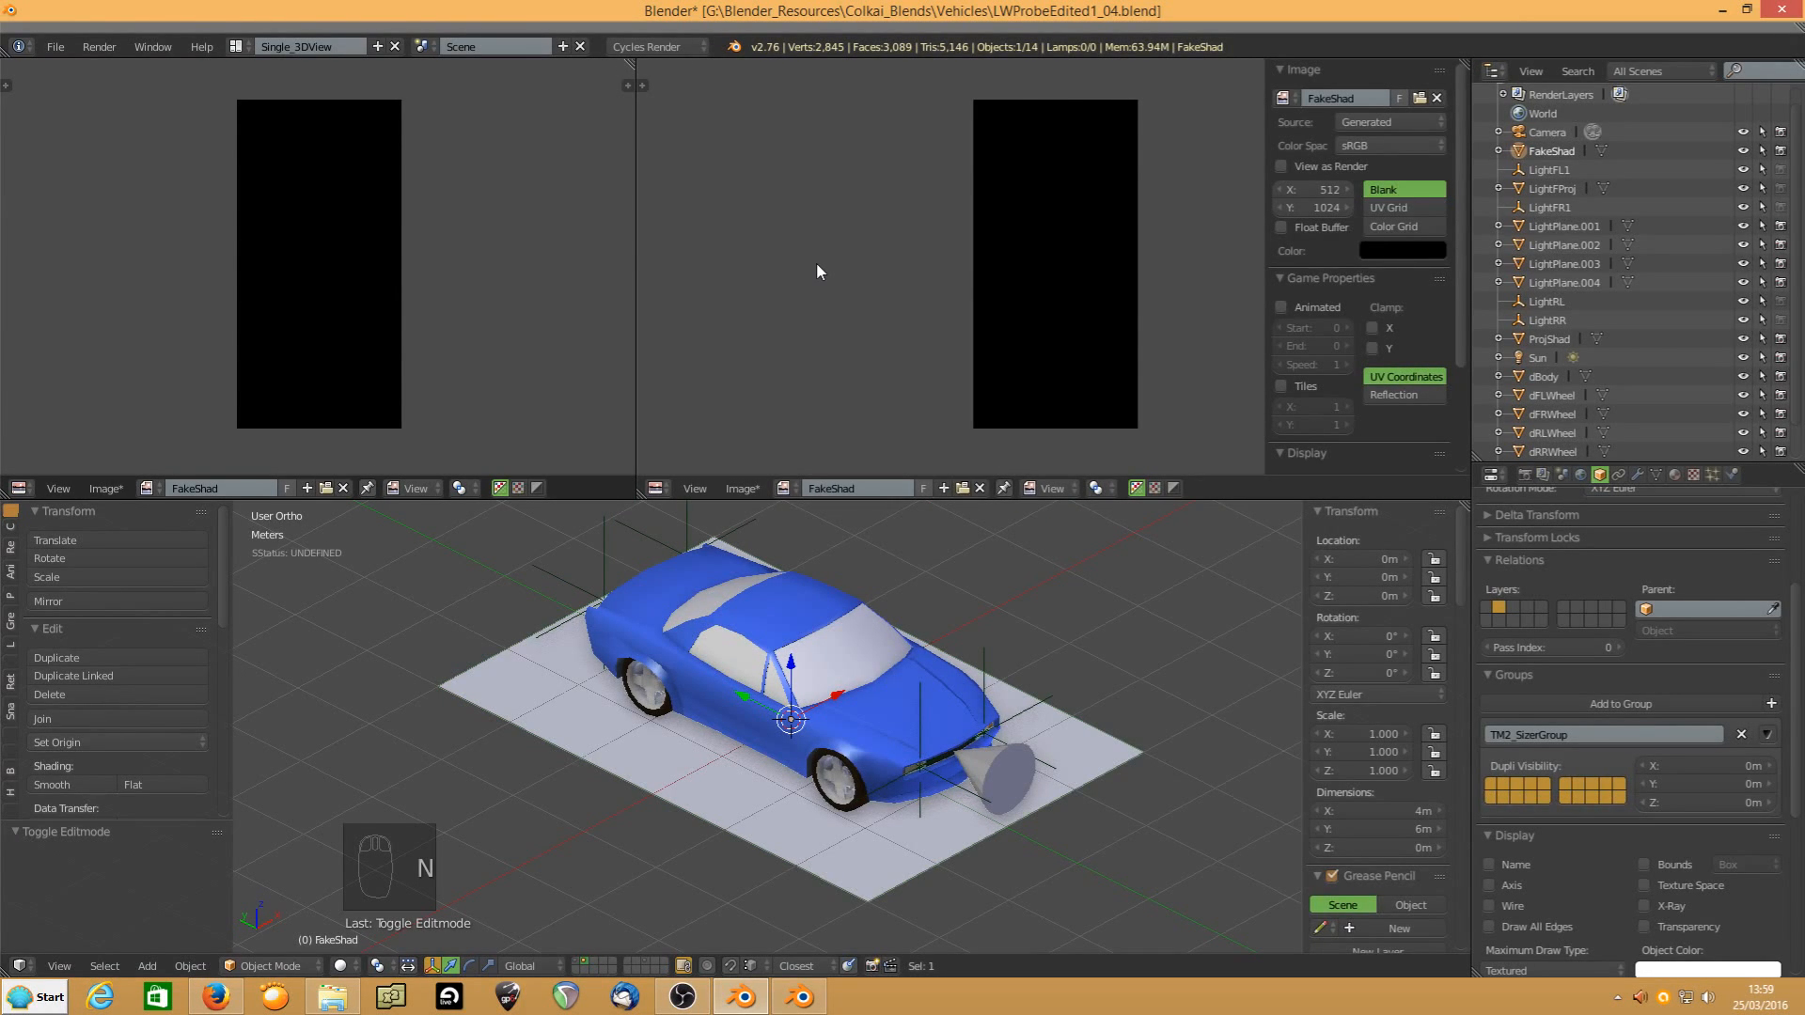
{"action": "key", "text": "shift+F3"}
{"action": "key", "text": "n"}
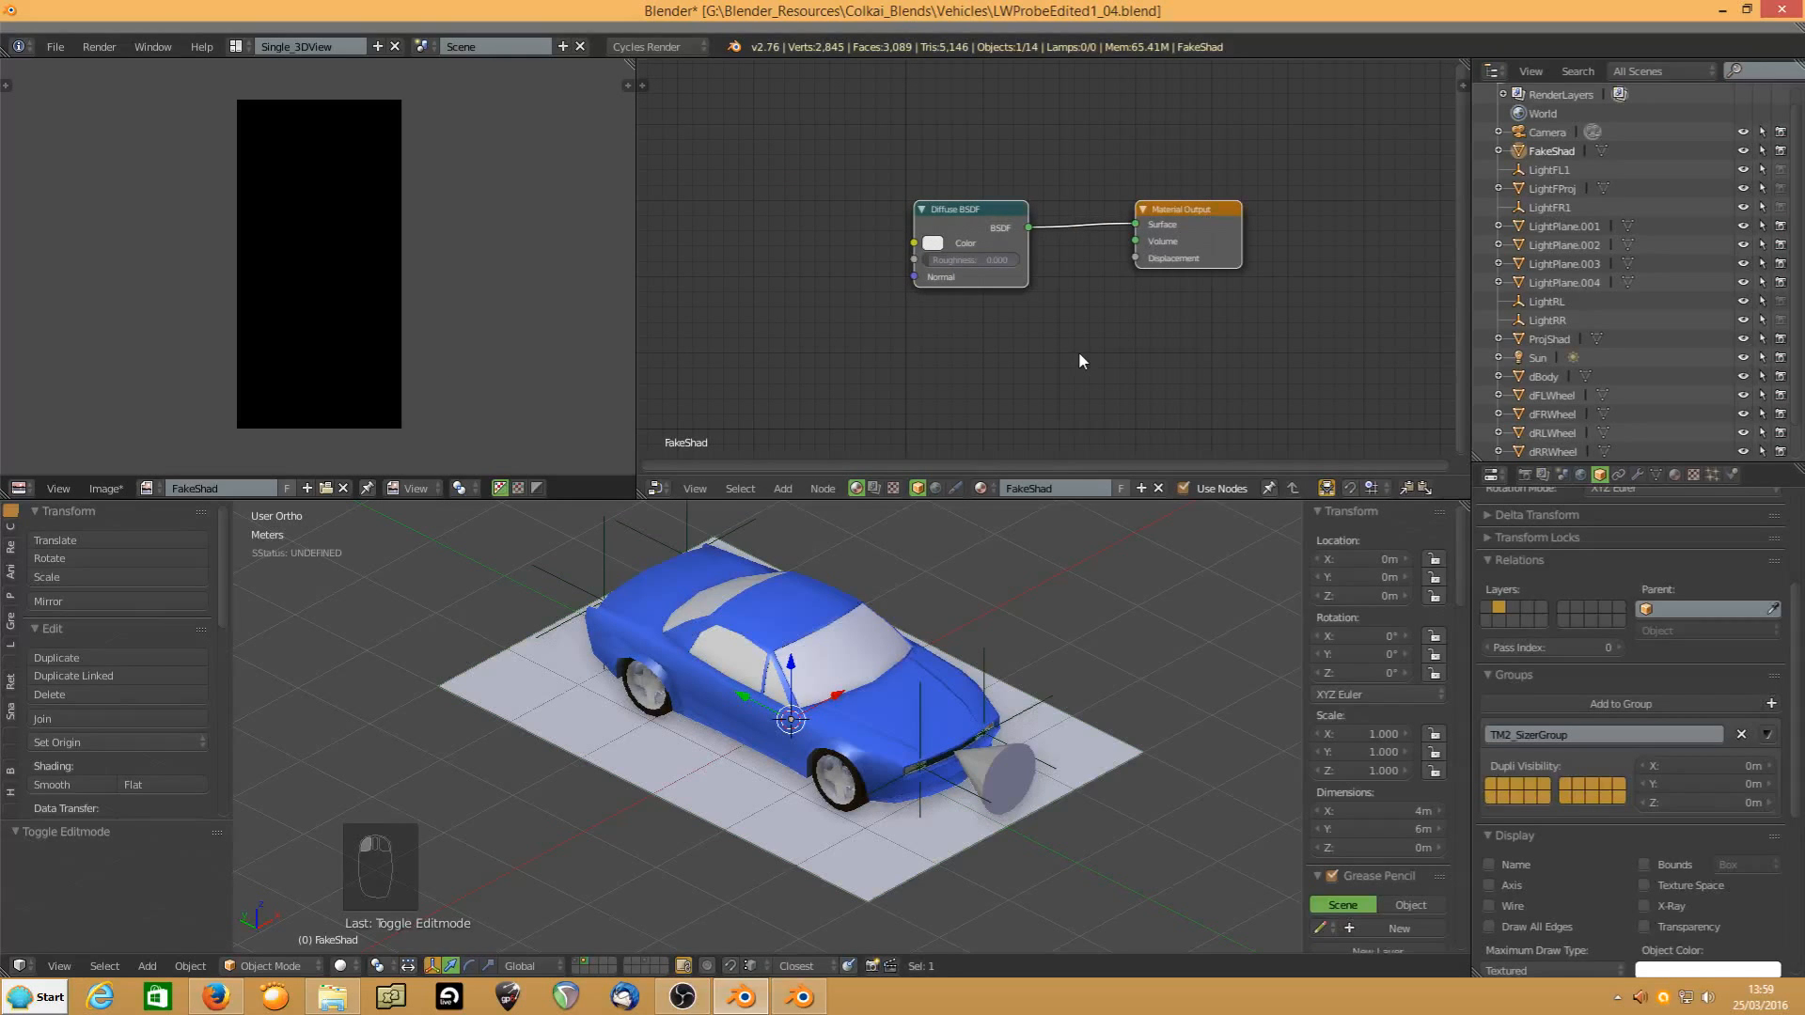
Add an Image Texture node to the FakeShad material, placed beside the Material Output, and assign the FakeShad image to it
{"action": "key", "text": "shift+a"}
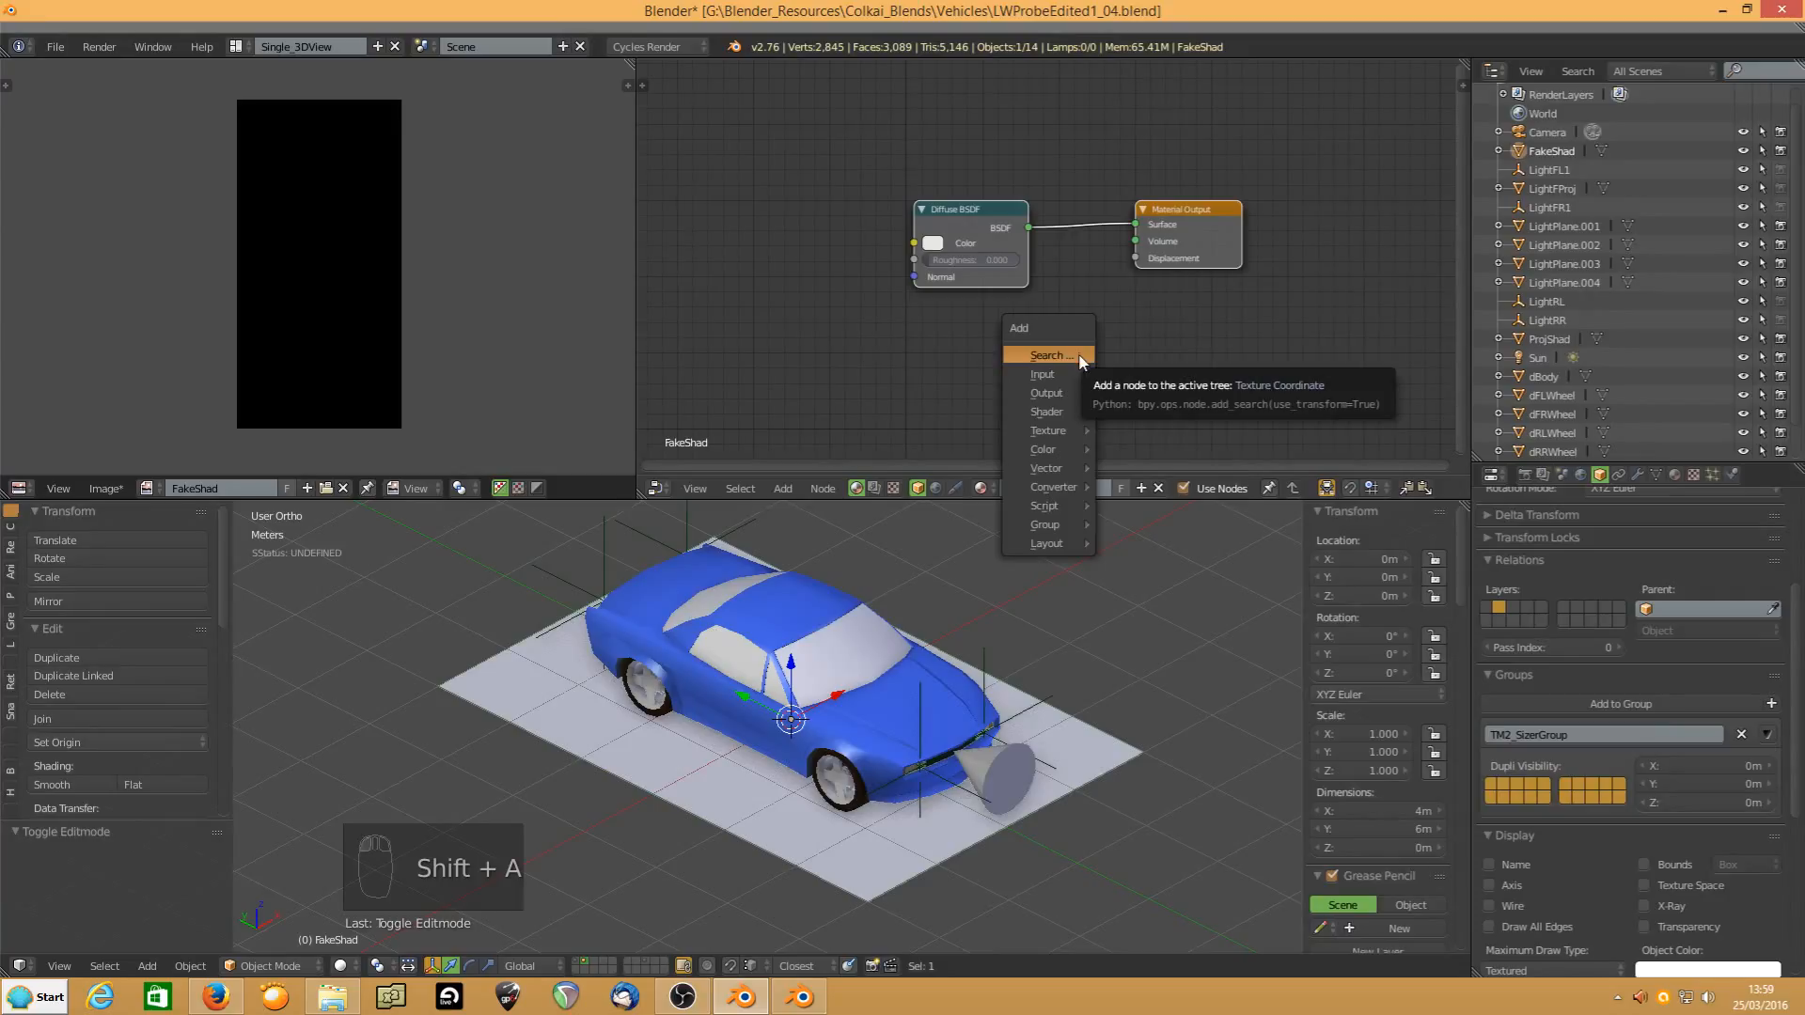
{"action": "mouse_move", "coordinate": [1072, 432]}
{"action": "left_click", "coordinate": [1156, 476]}
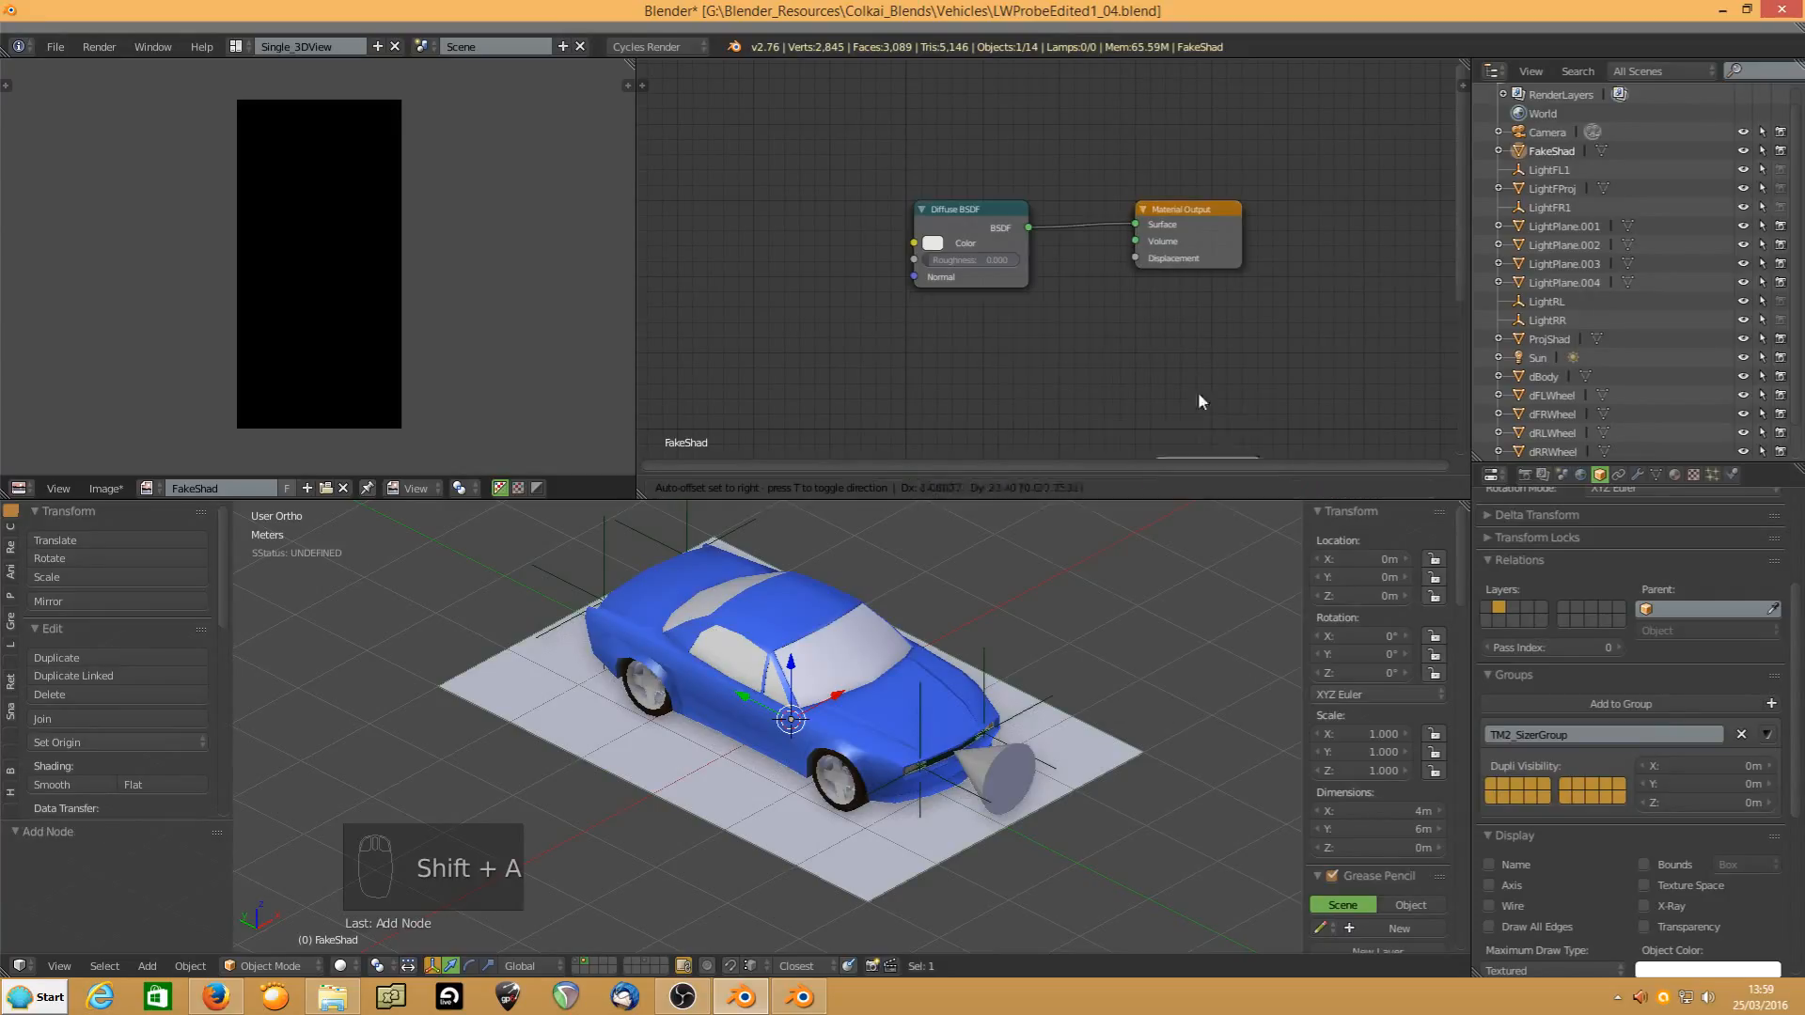
{"action": "left_click", "coordinate": [1288, 235]}
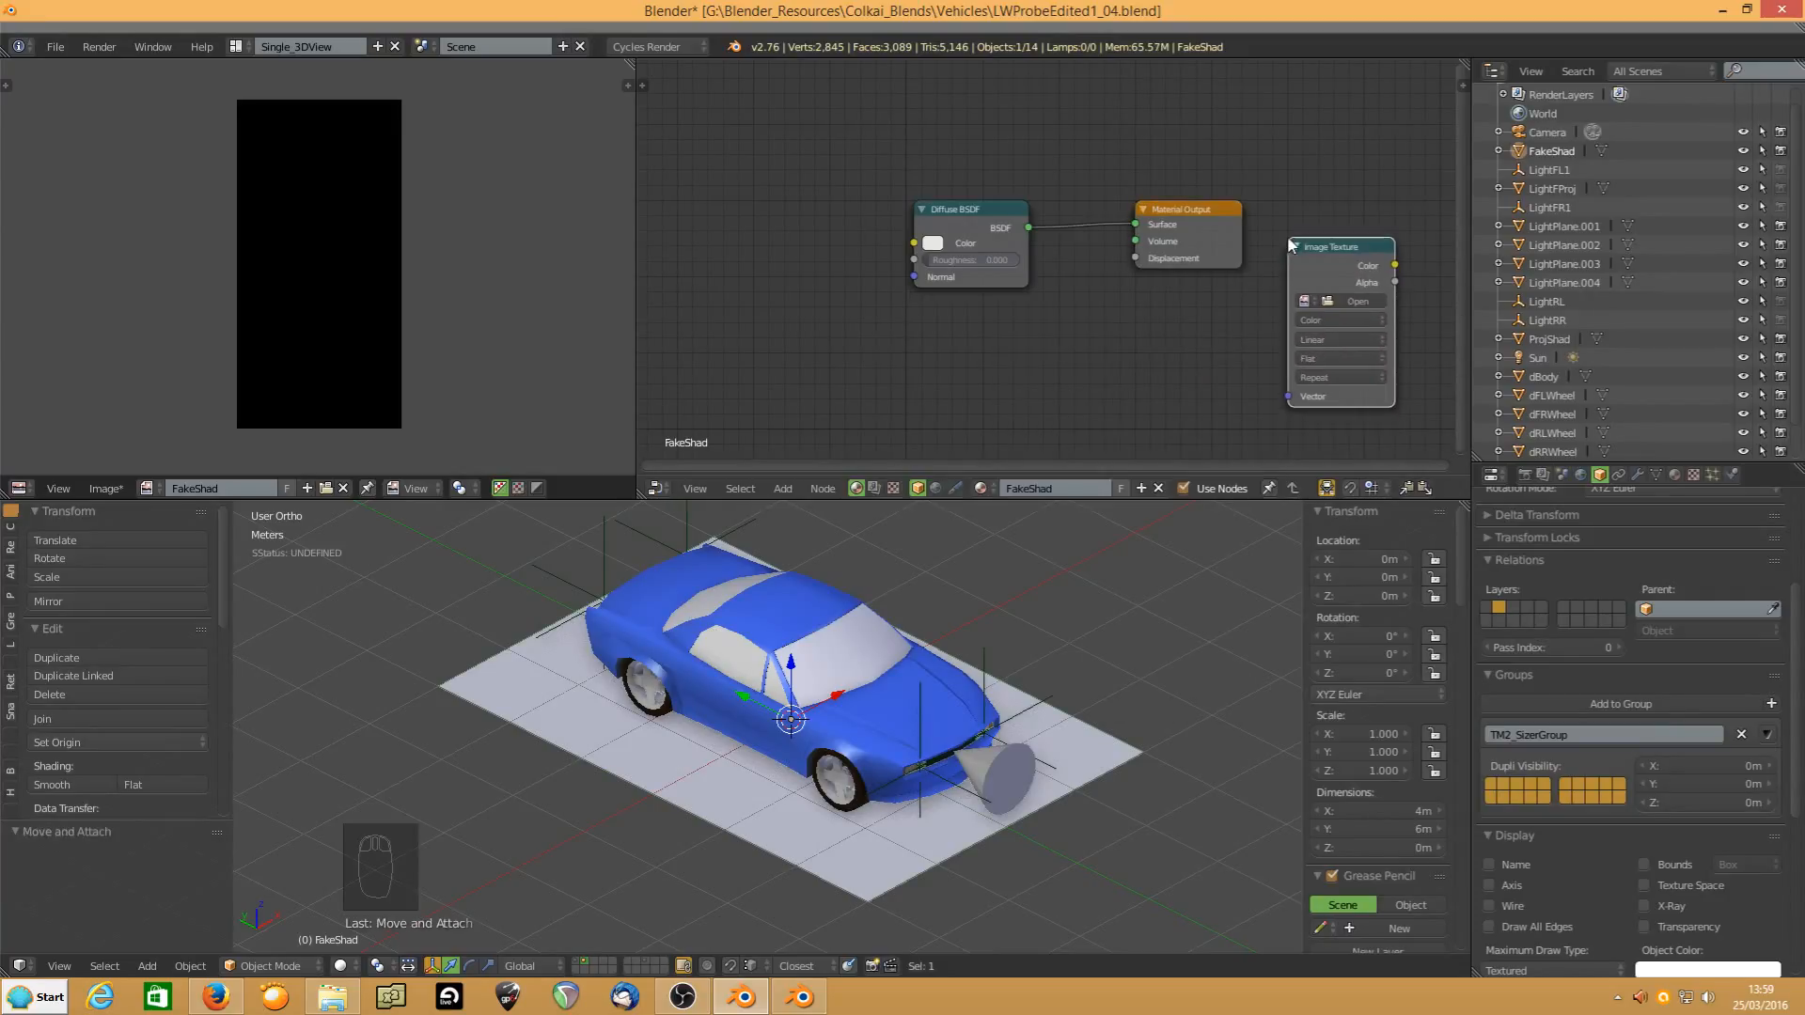
{"action": "left_click", "coordinate": [1304, 300]}
{"action": "left_click", "coordinate": [1328, 336]}
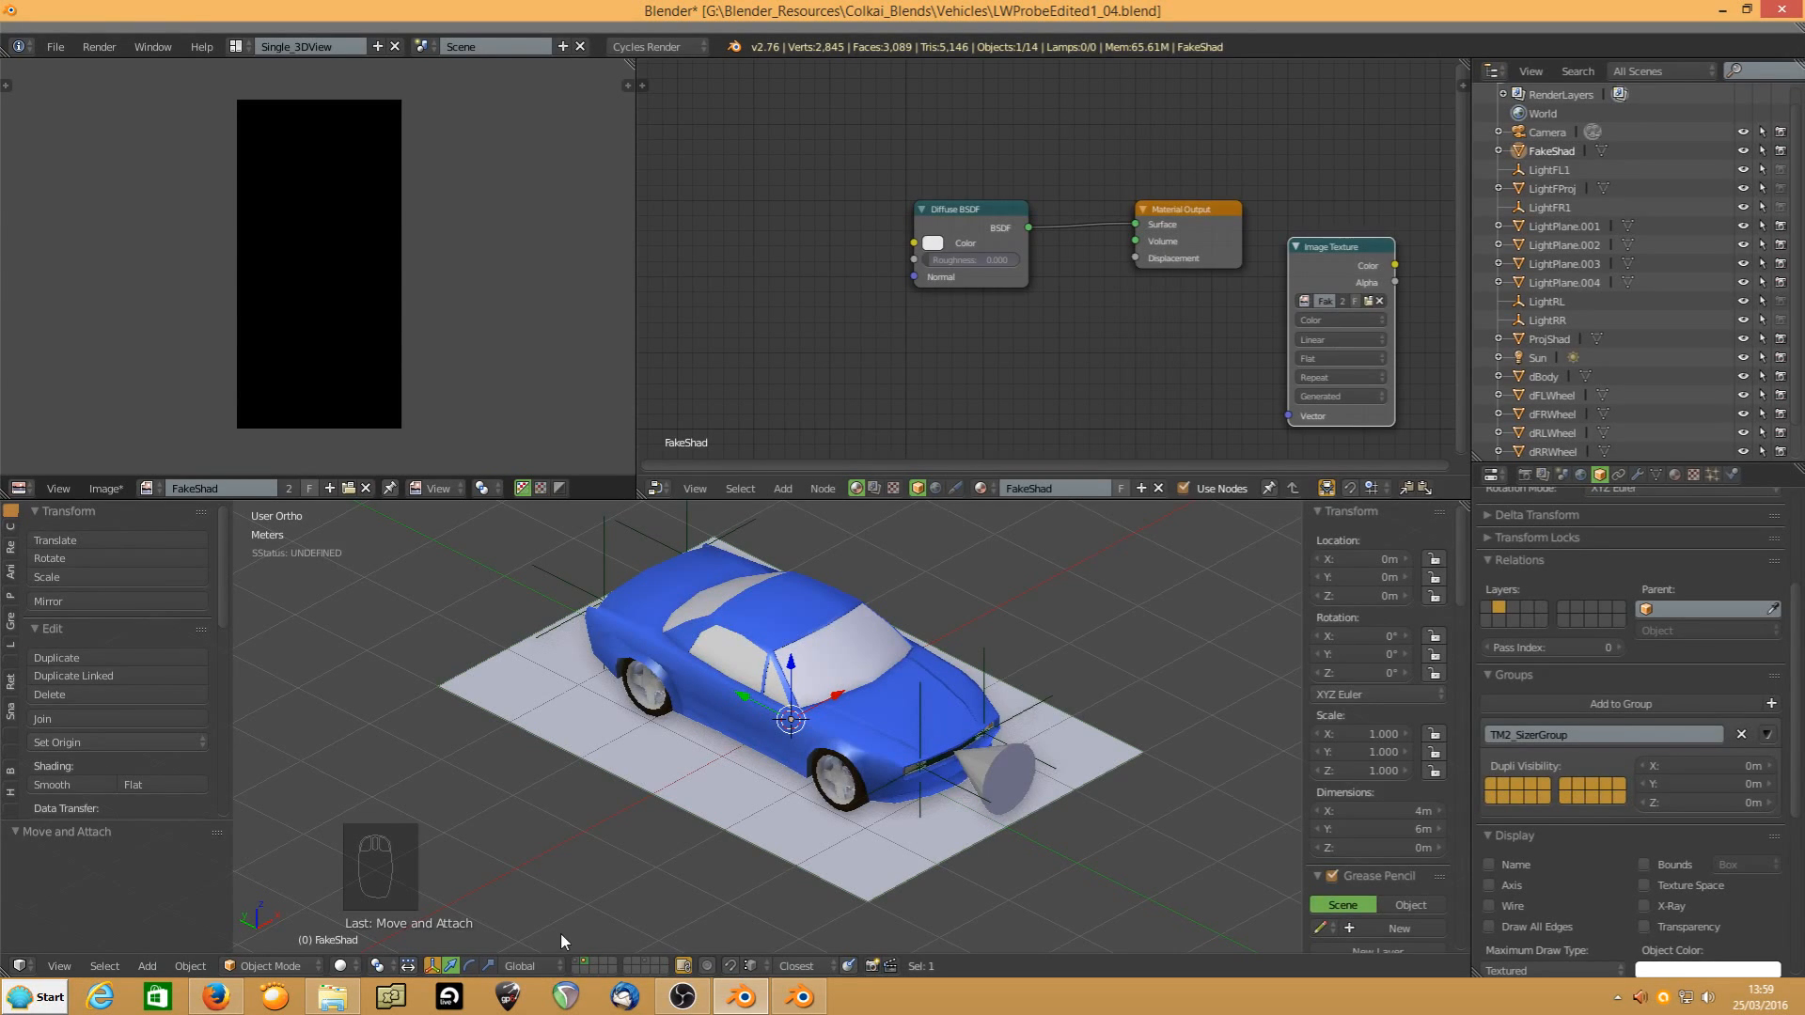
Show the first scene layer as well and lower the FakeShad plane about 1.38 m along Z
{"action": "left_click", "coordinate": [580, 963], "text": "shift"}
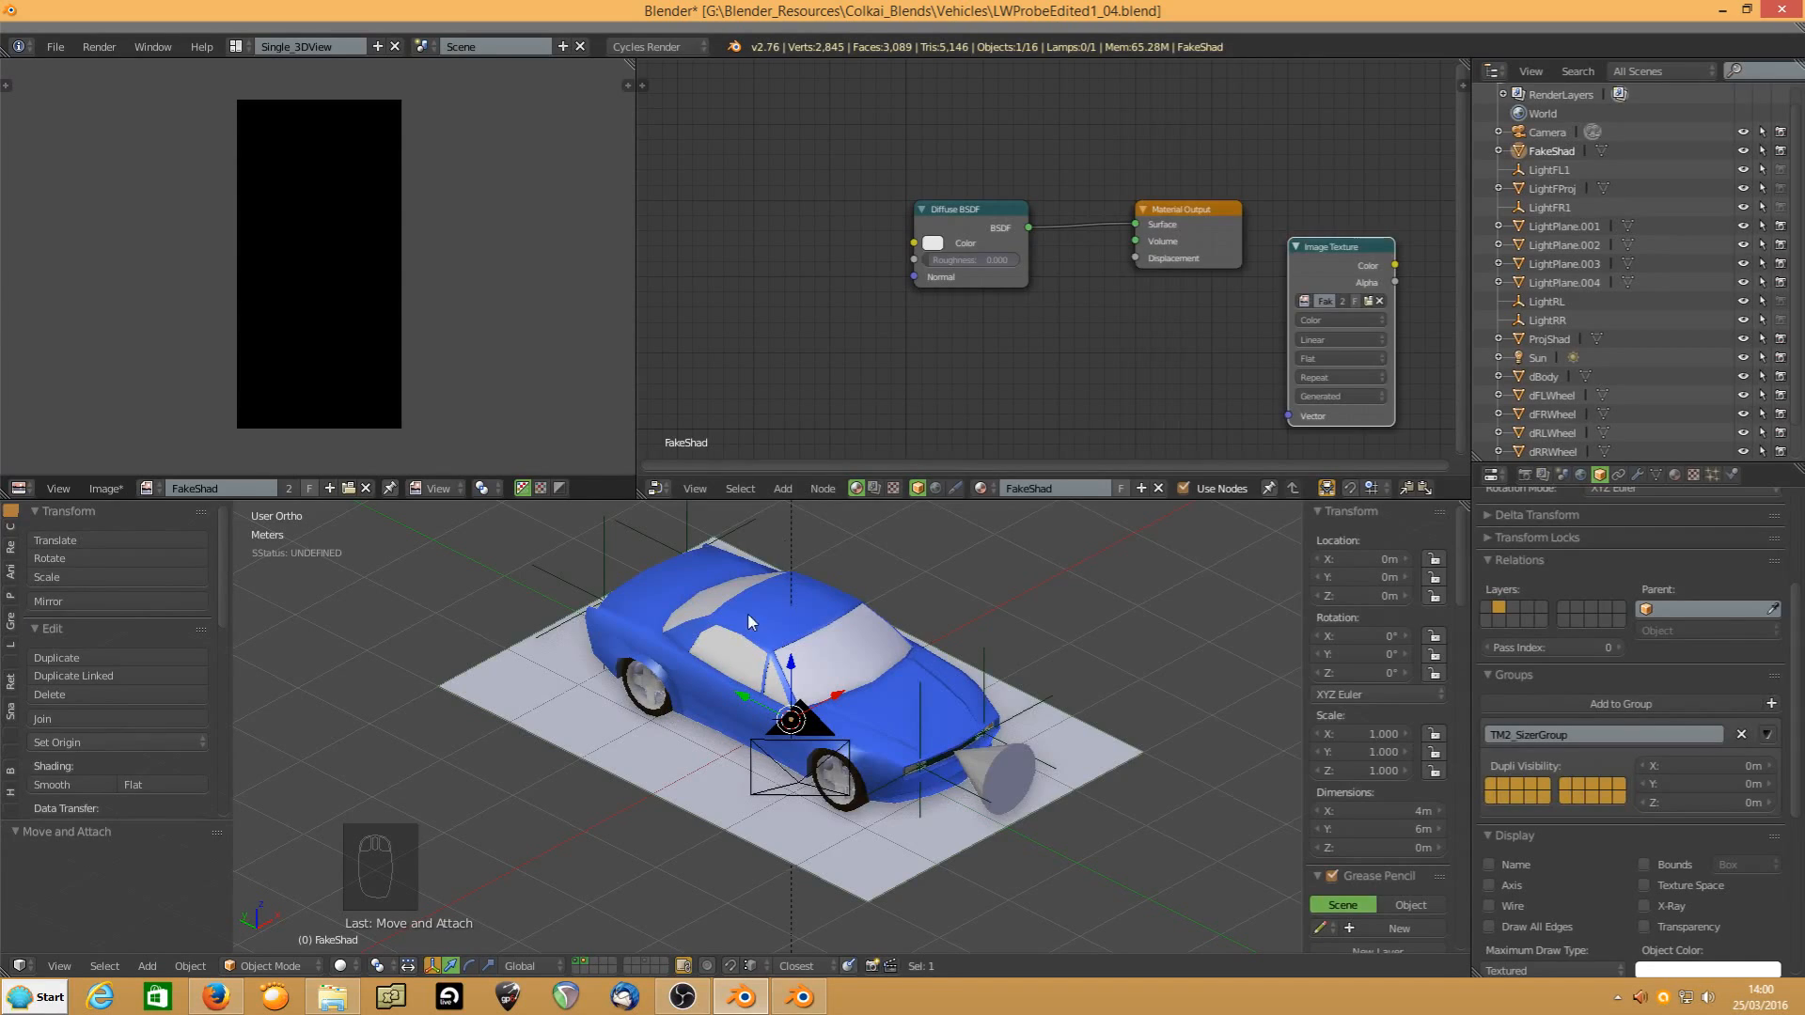
{"action": "left_click", "coordinate": [674, 786]}
{"action": "left_click_drag", "start_coordinate": [790, 664], "coordinate": [781, 780]}
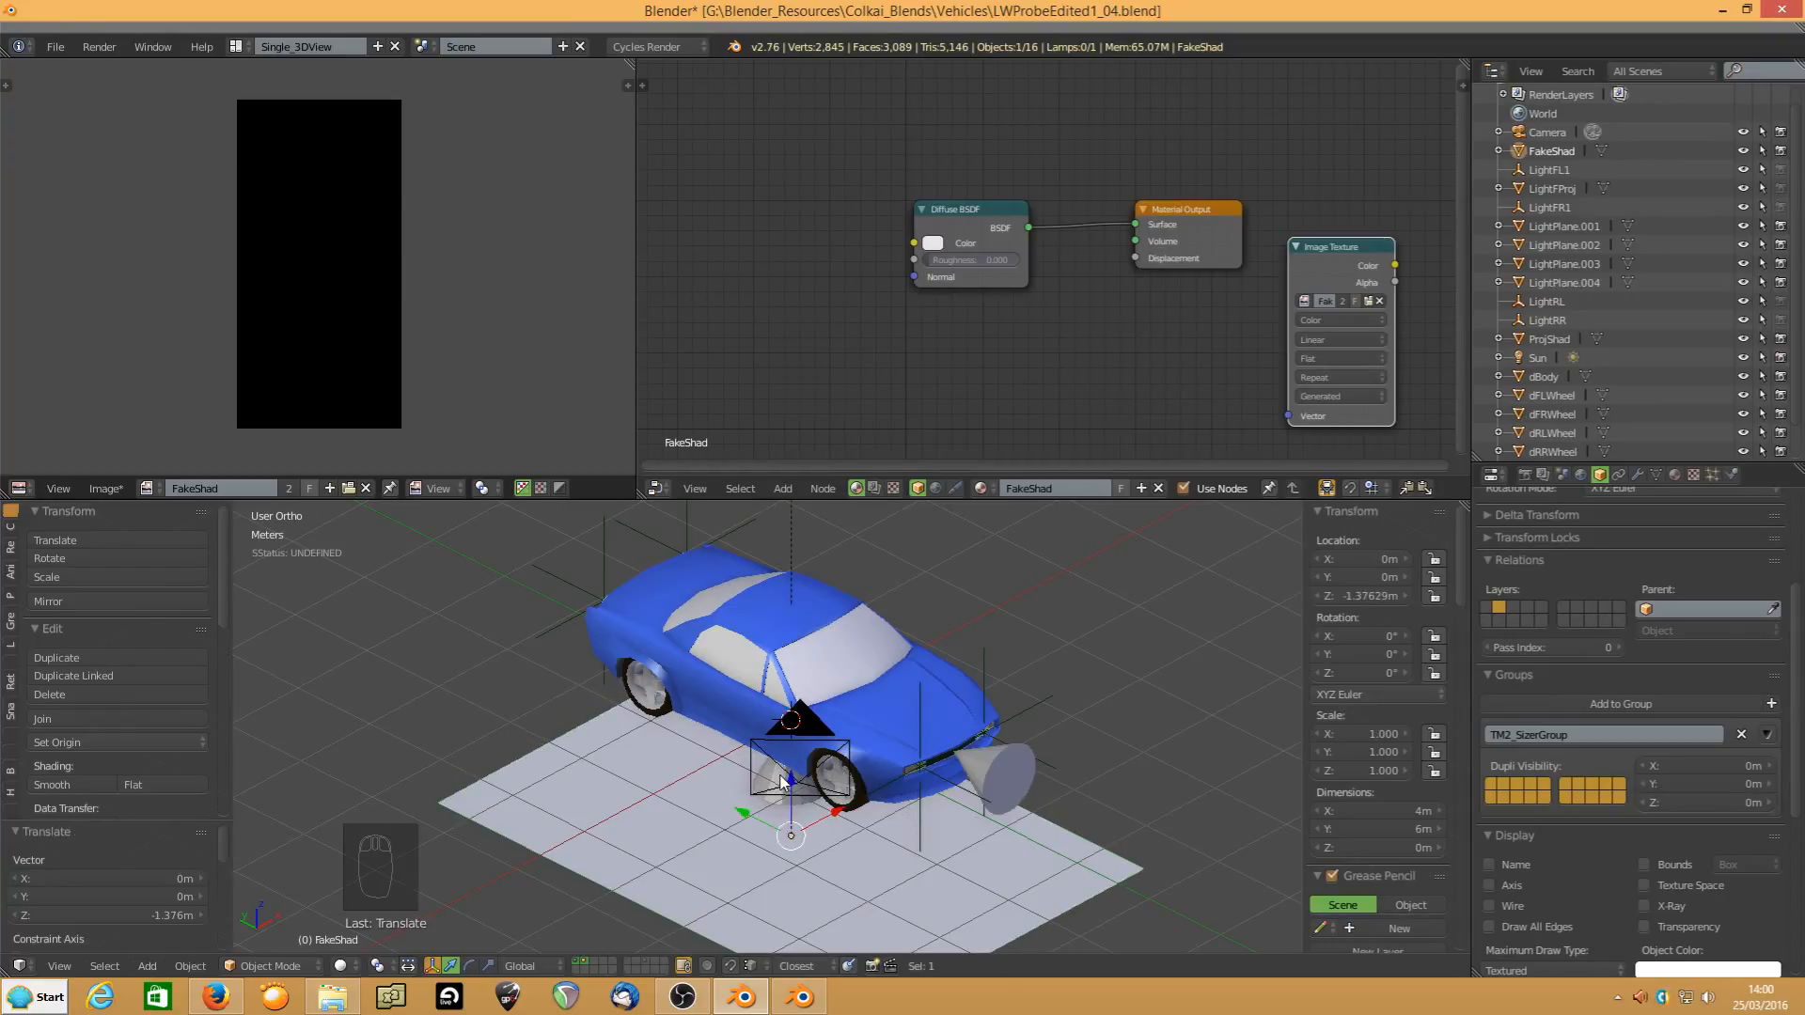
Hide LightFProj and ProjShad in the viewport and exclude ProjShad from rendering
{"action": "right_click", "coordinate": [1025, 768]}
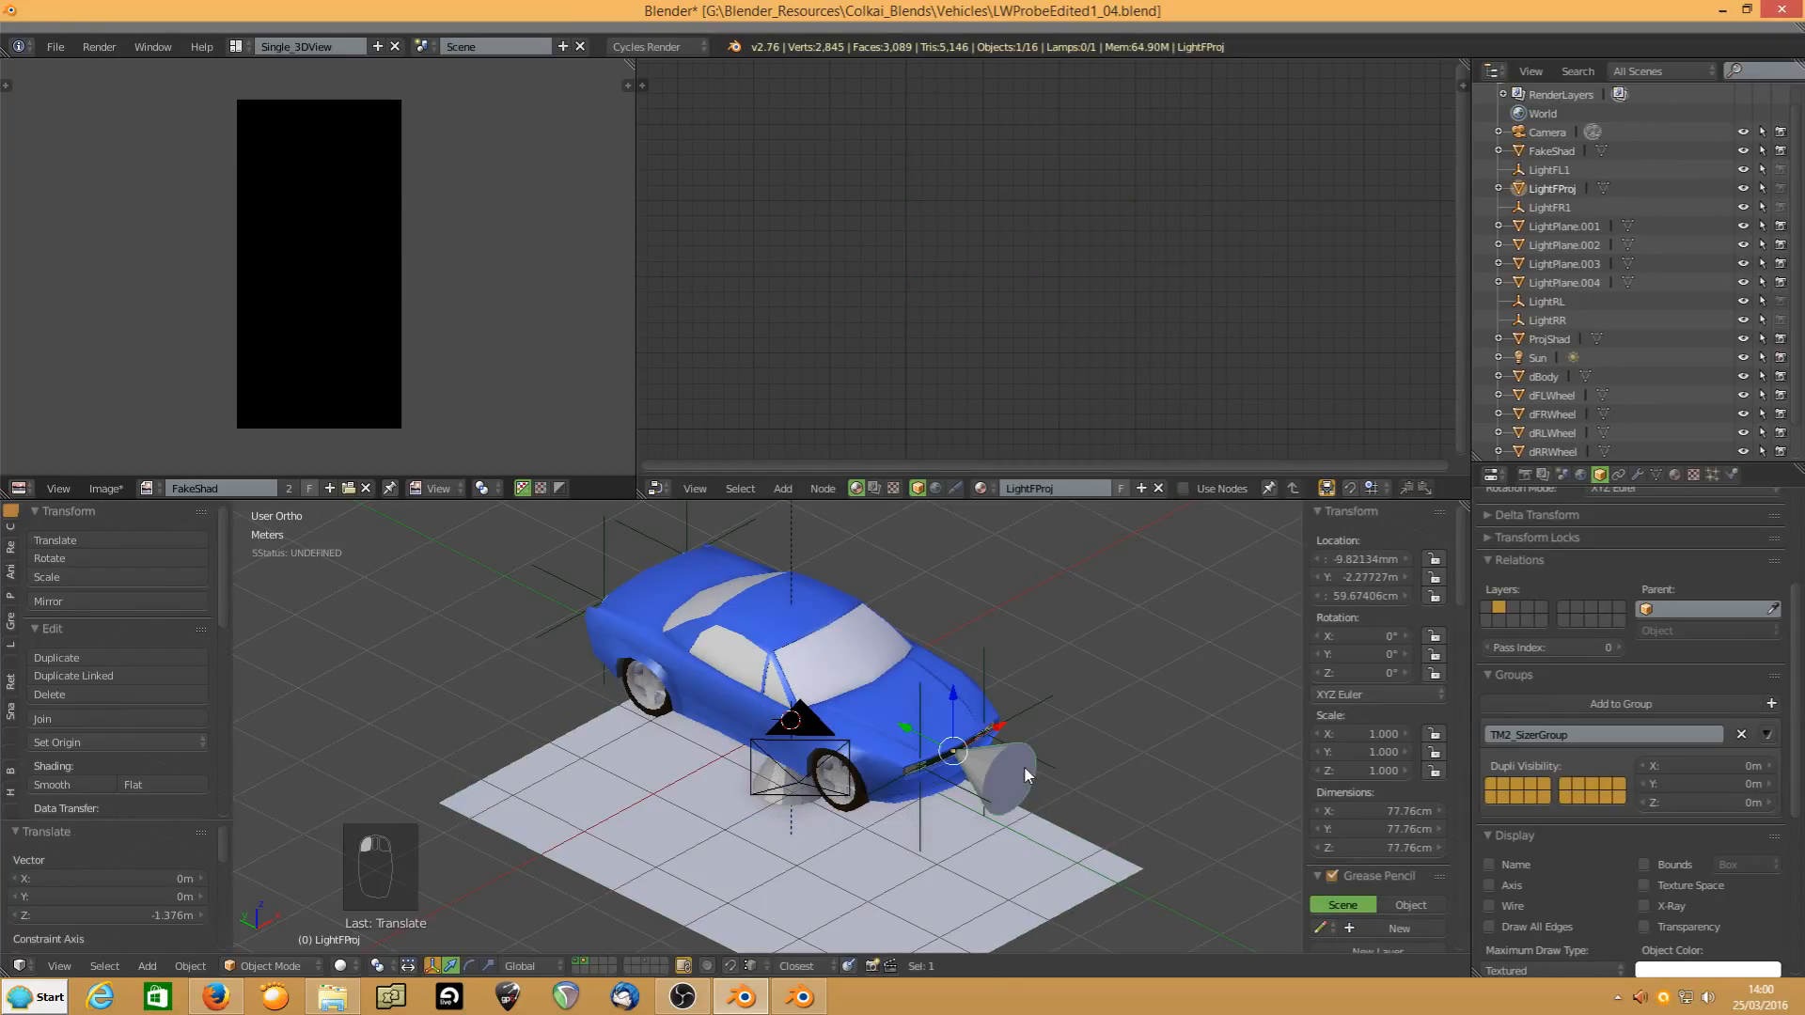
{"action": "left_click", "coordinate": [1742, 188]}
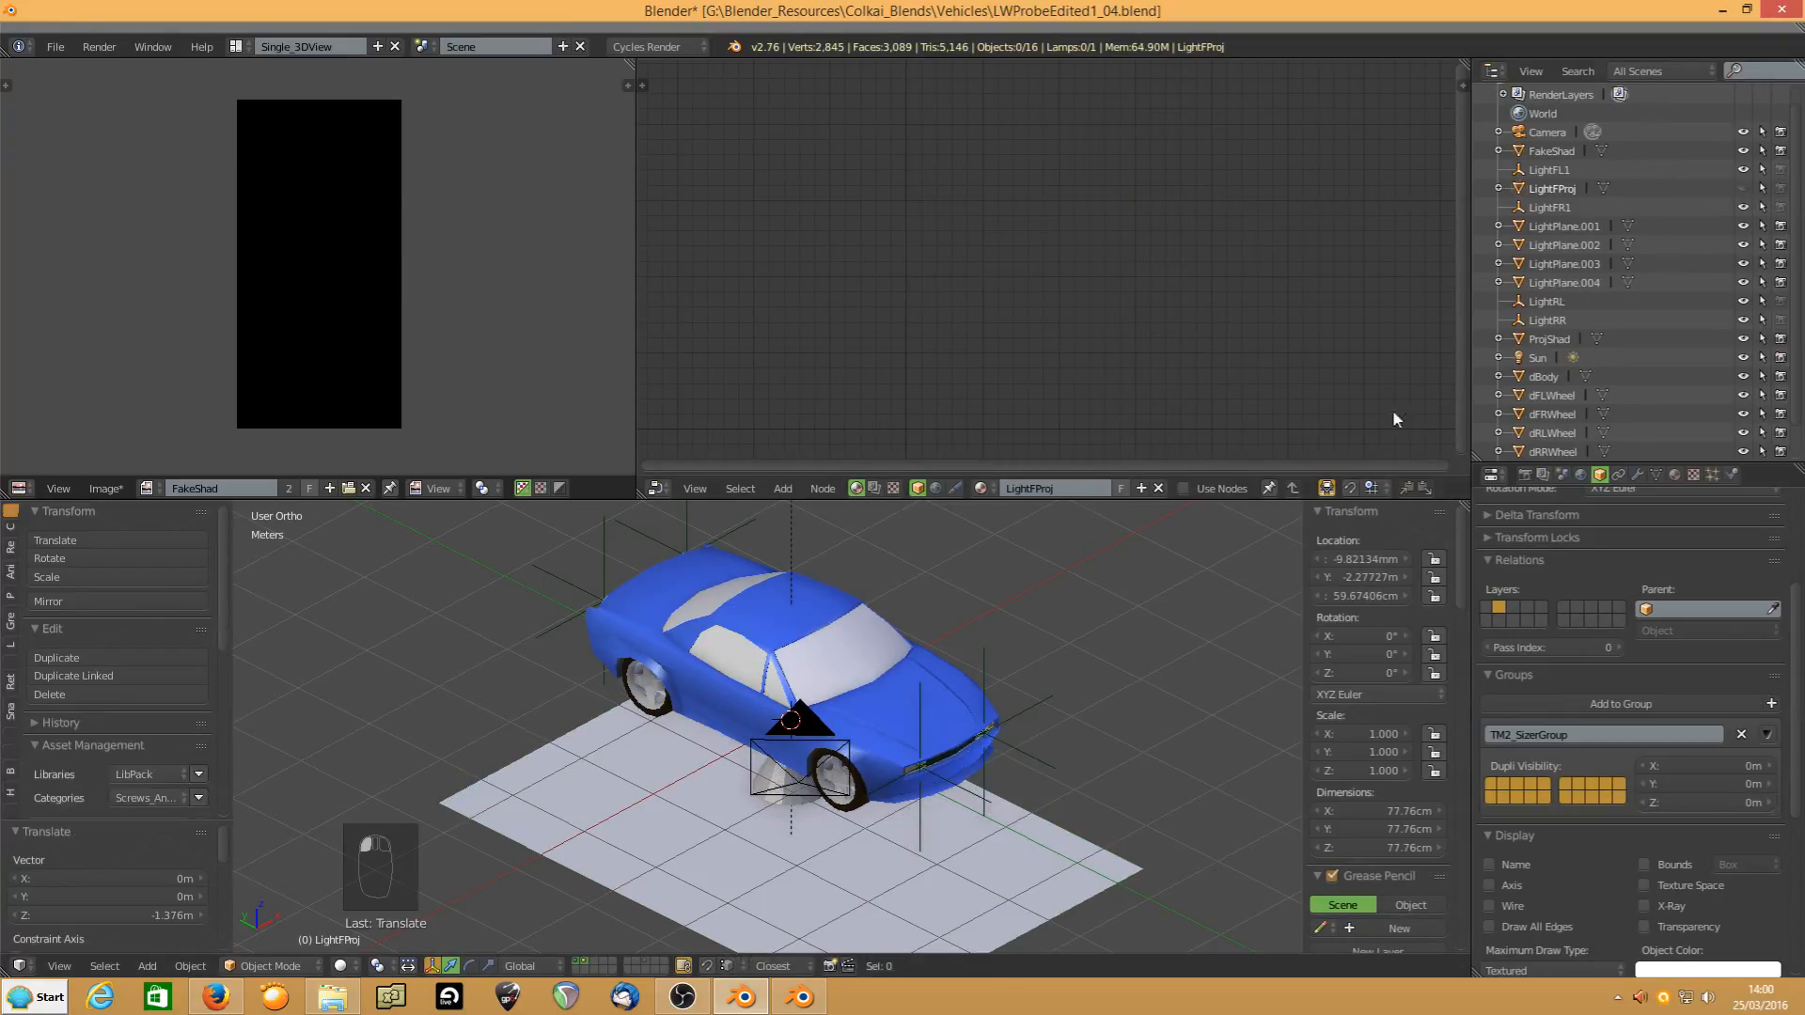
{"action": "right_click", "coordinate": [776, 799]}
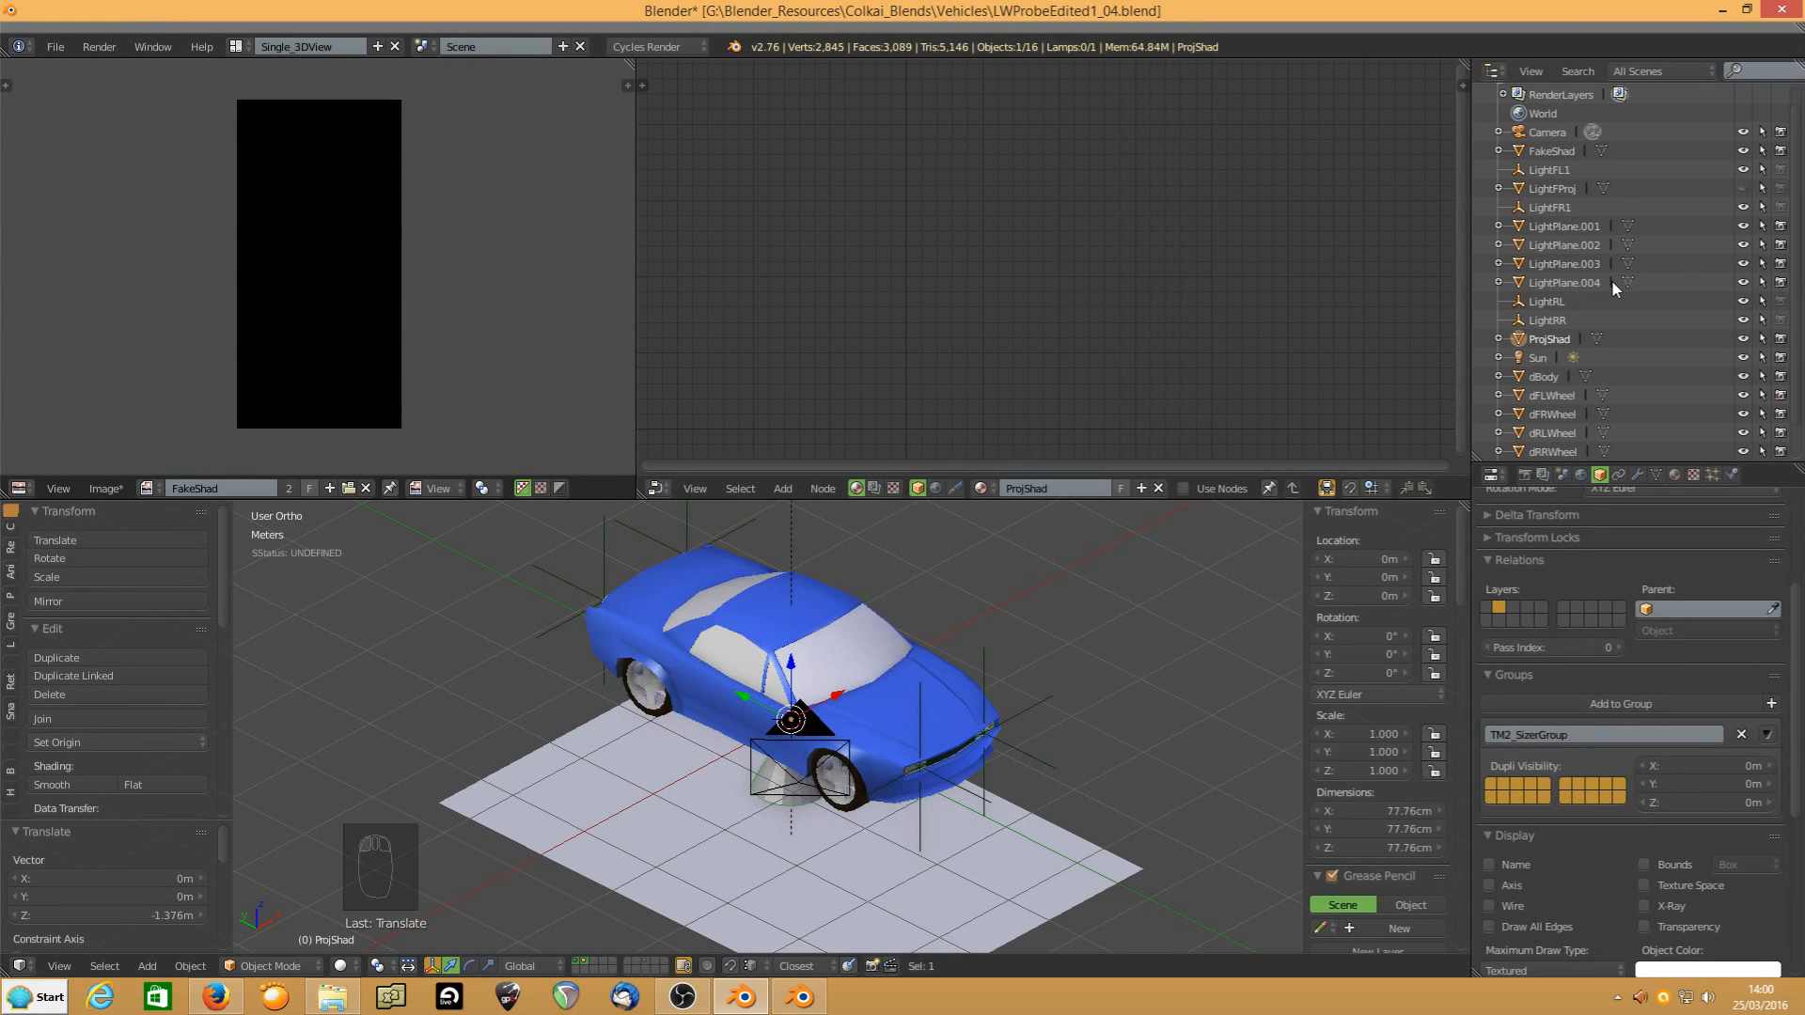
{"action": "left_click", "coordinate": [1743, 338]}
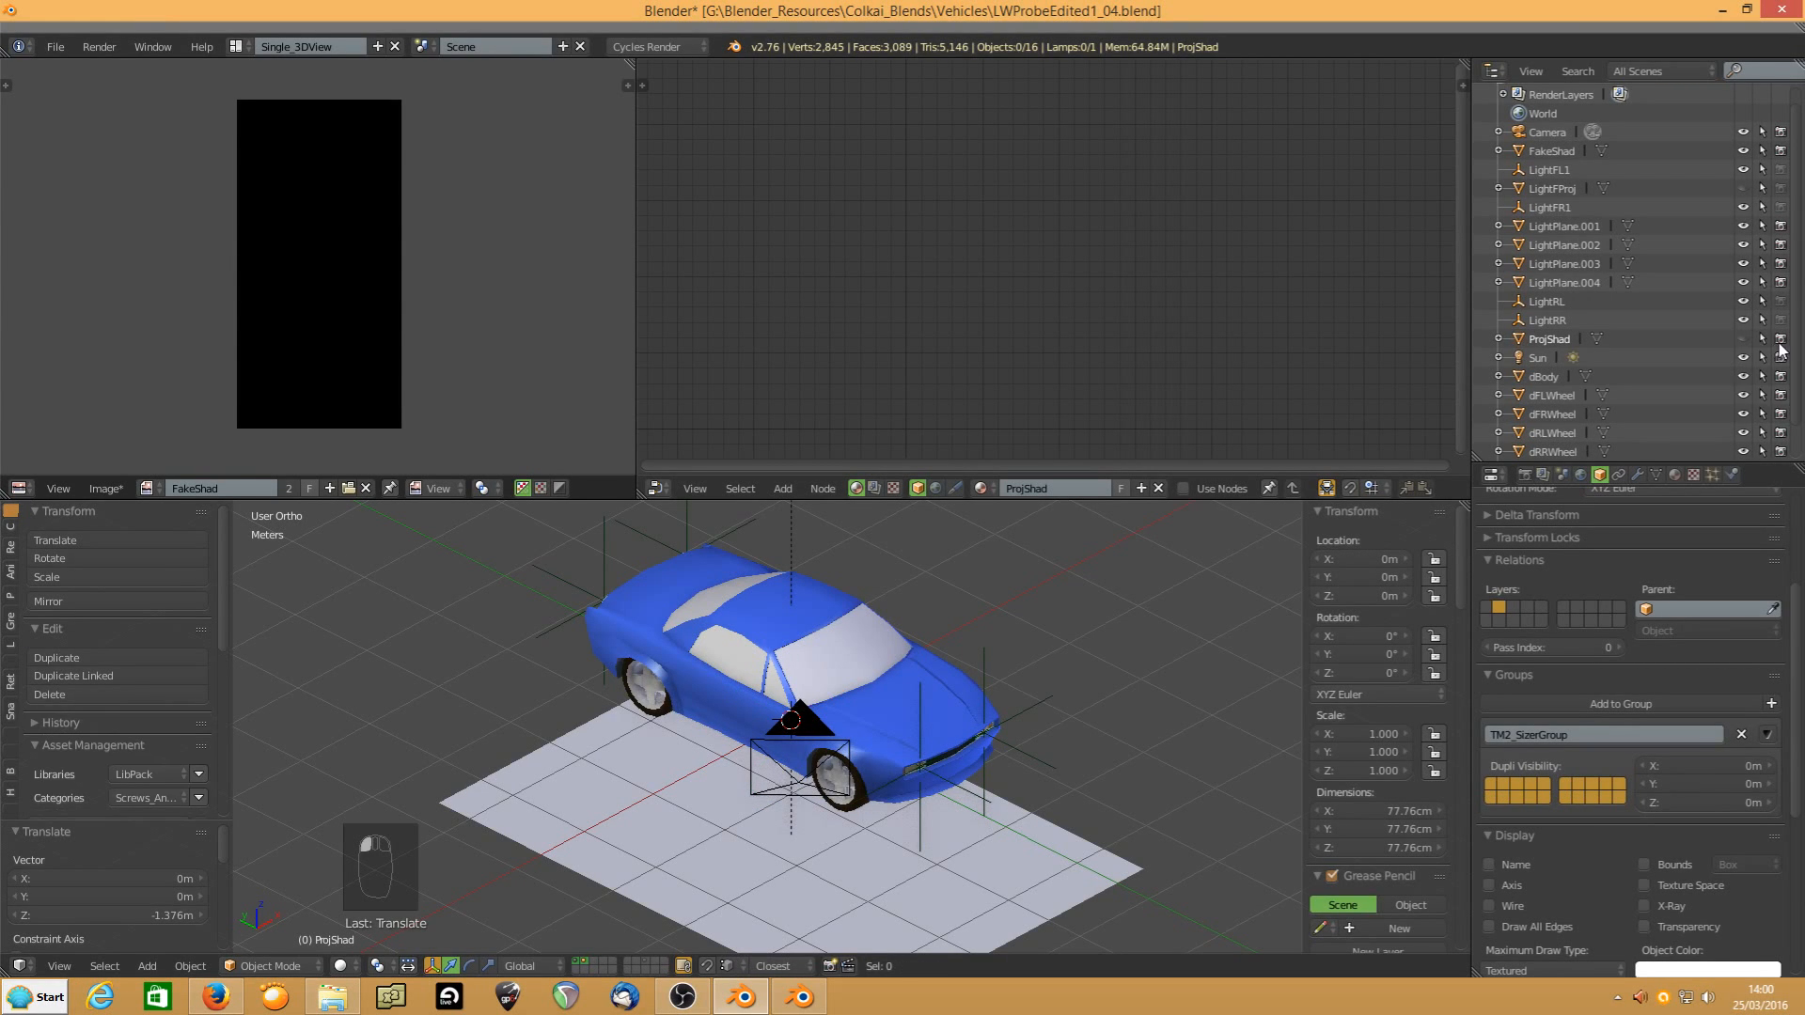
{"action": "left_click", "coordinate": [1781, 339]}
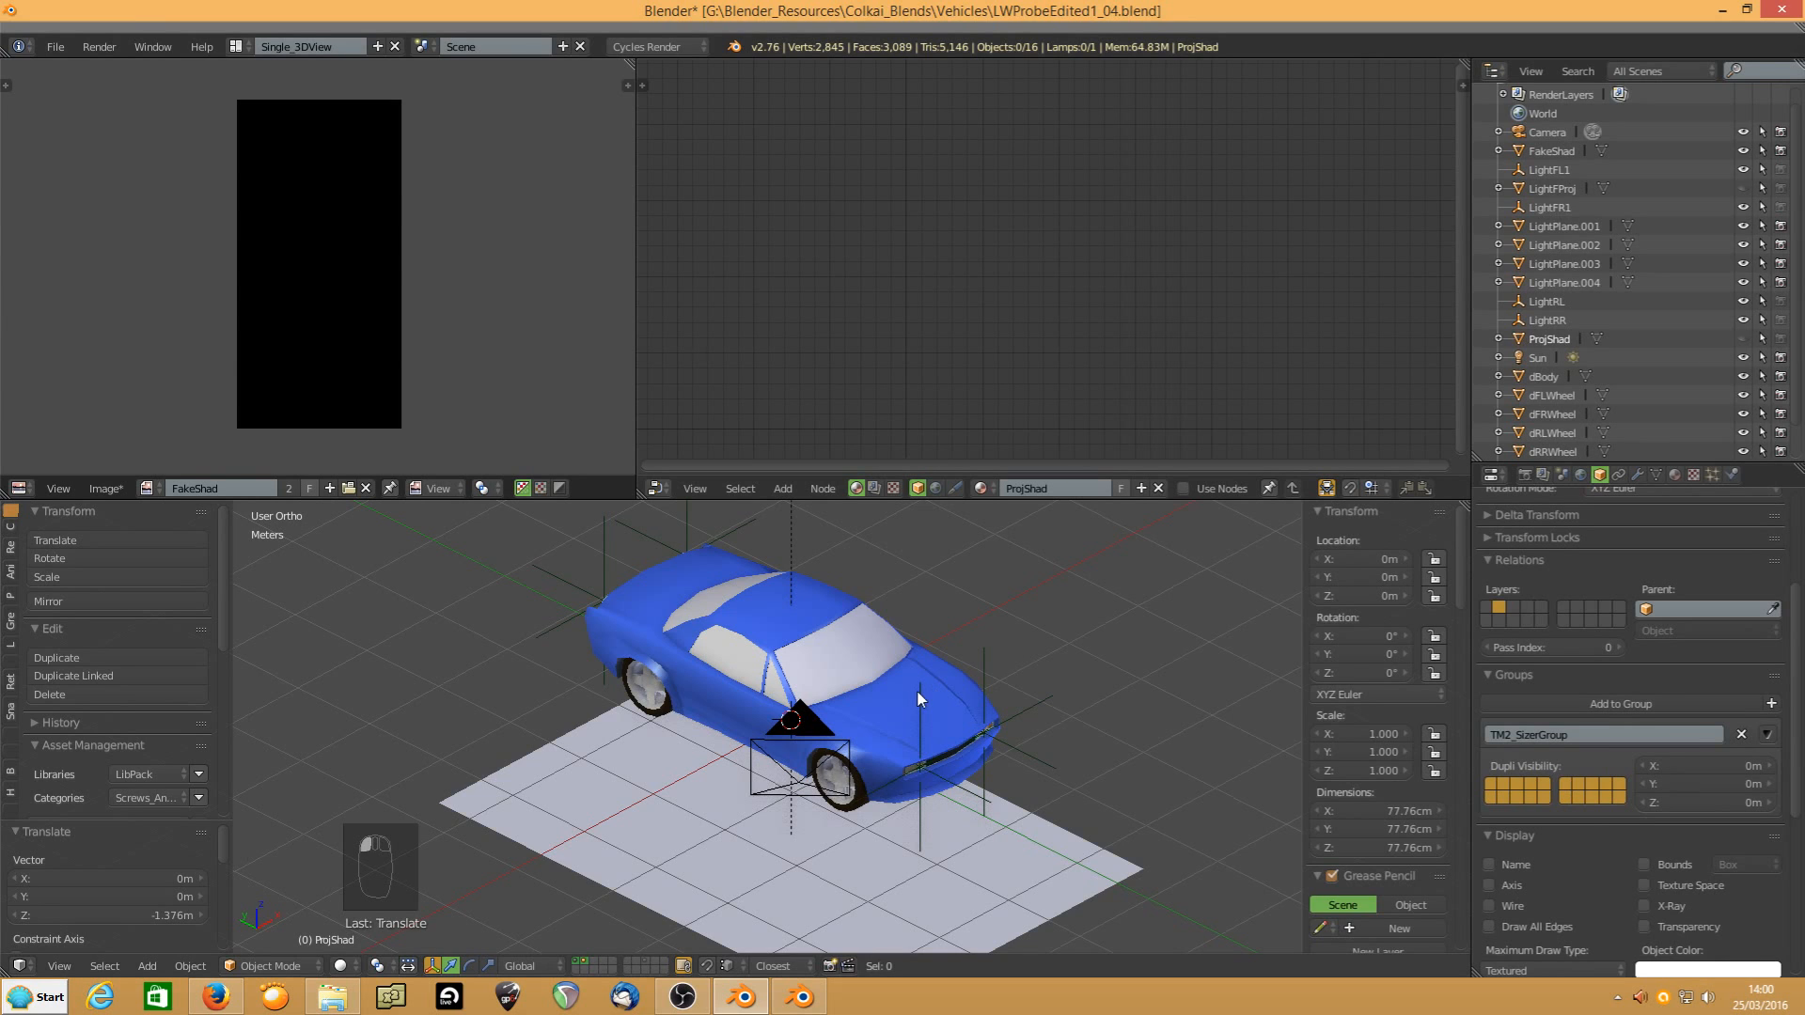
Select the FakeShad plane, set the bake type to Shadow, and bake it to the image
{"action": "right_click", "coordinate": [753, 904]}
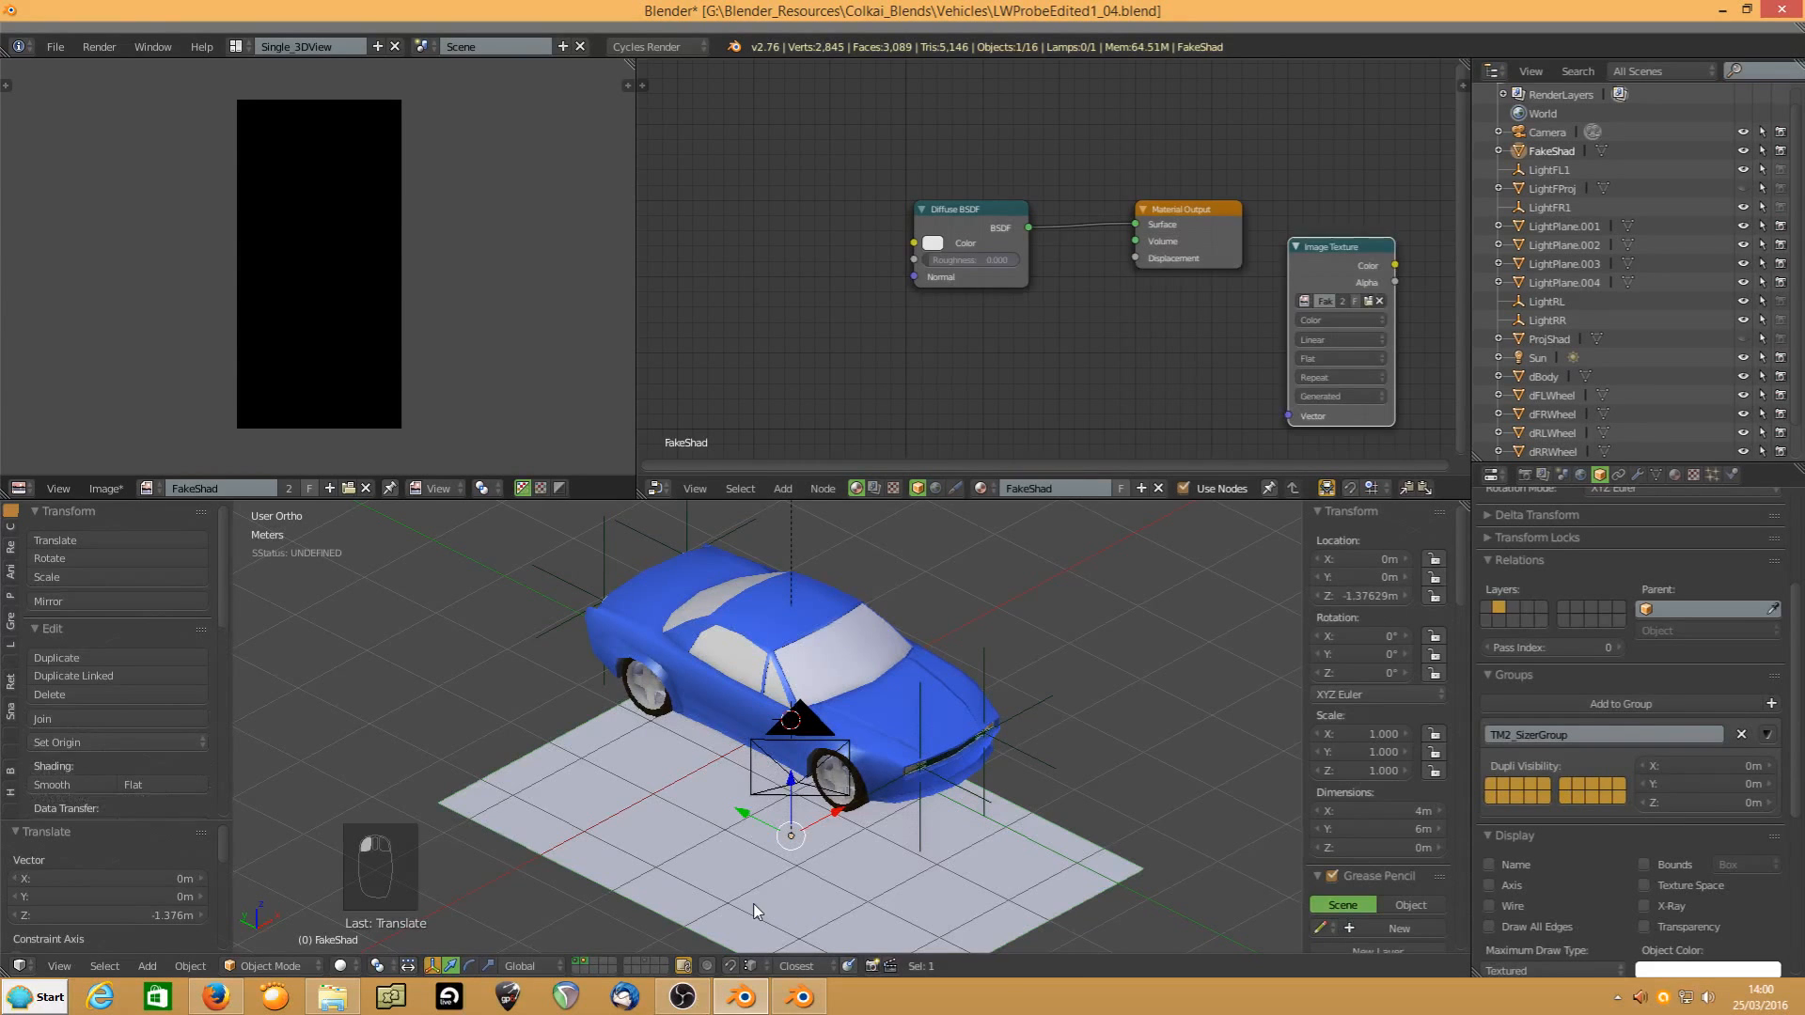
{"action": "left_click", "coordinate": [1525, 475]}
{"action": "scroll", "coordinate": [1685, 927], "scroll_direction": "down", "scroll_amount": 15}
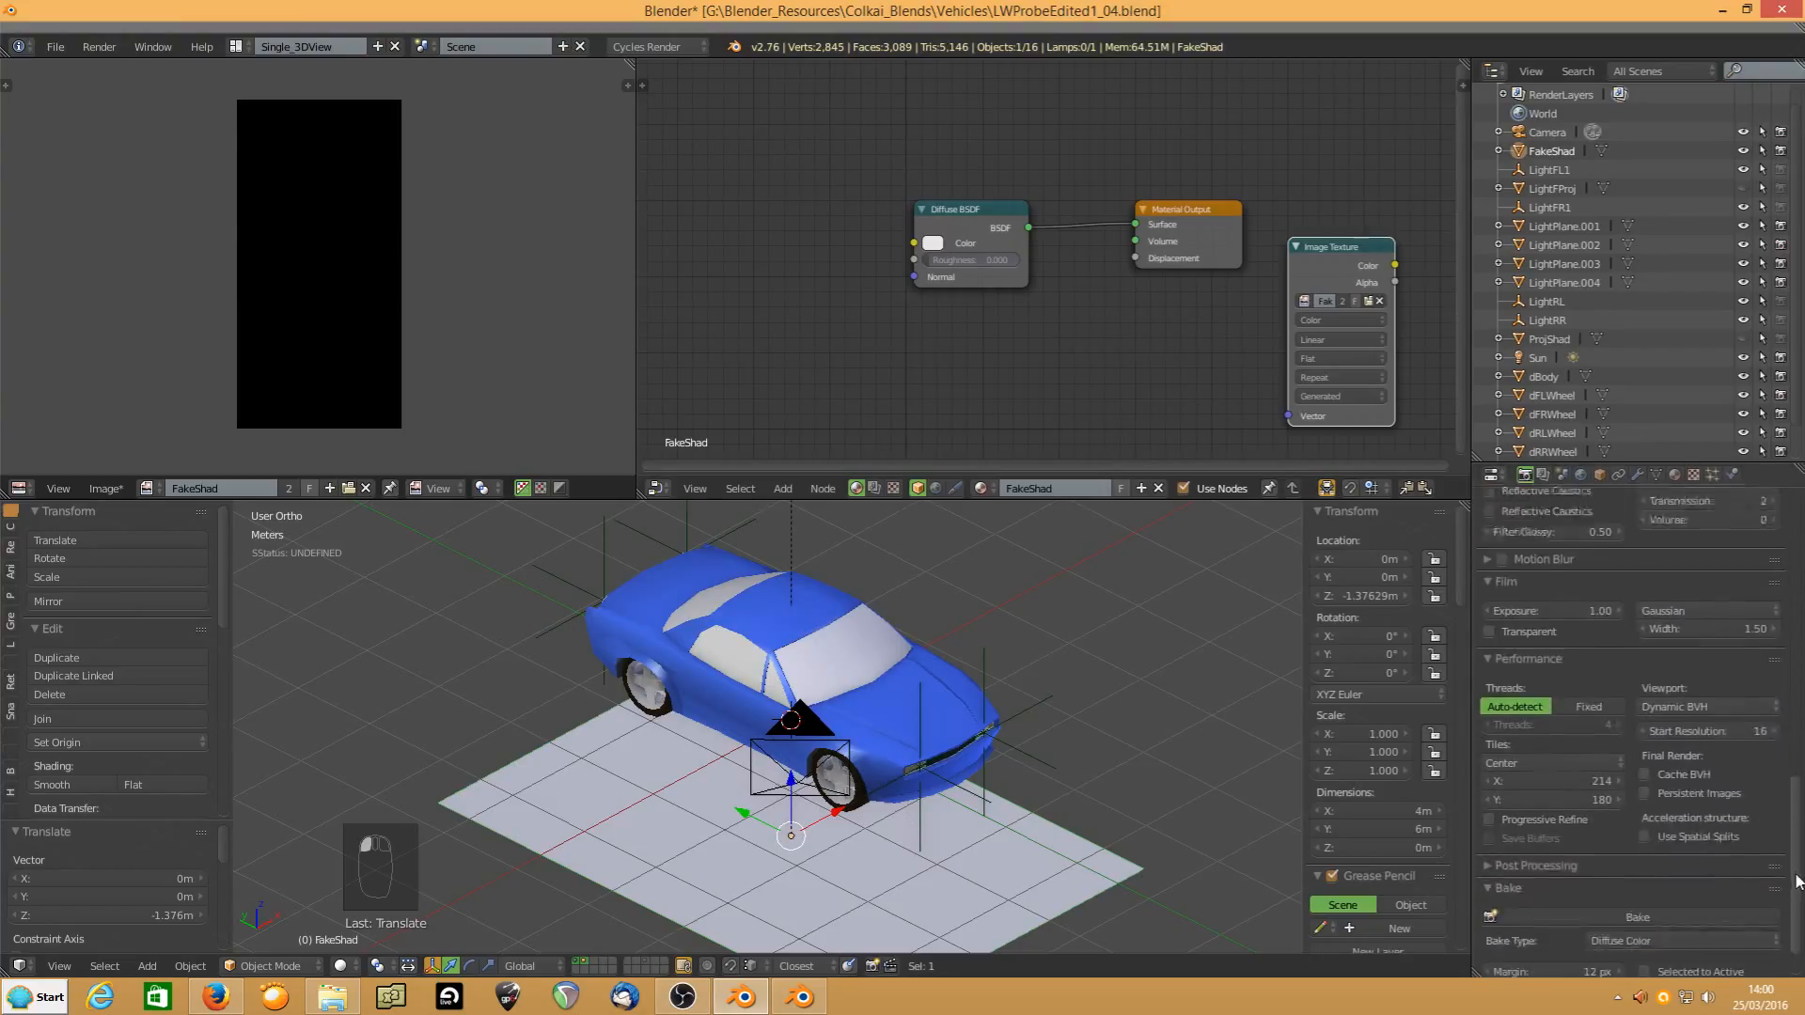
{"action": "left_click", "coordinate": [1616, 892]}
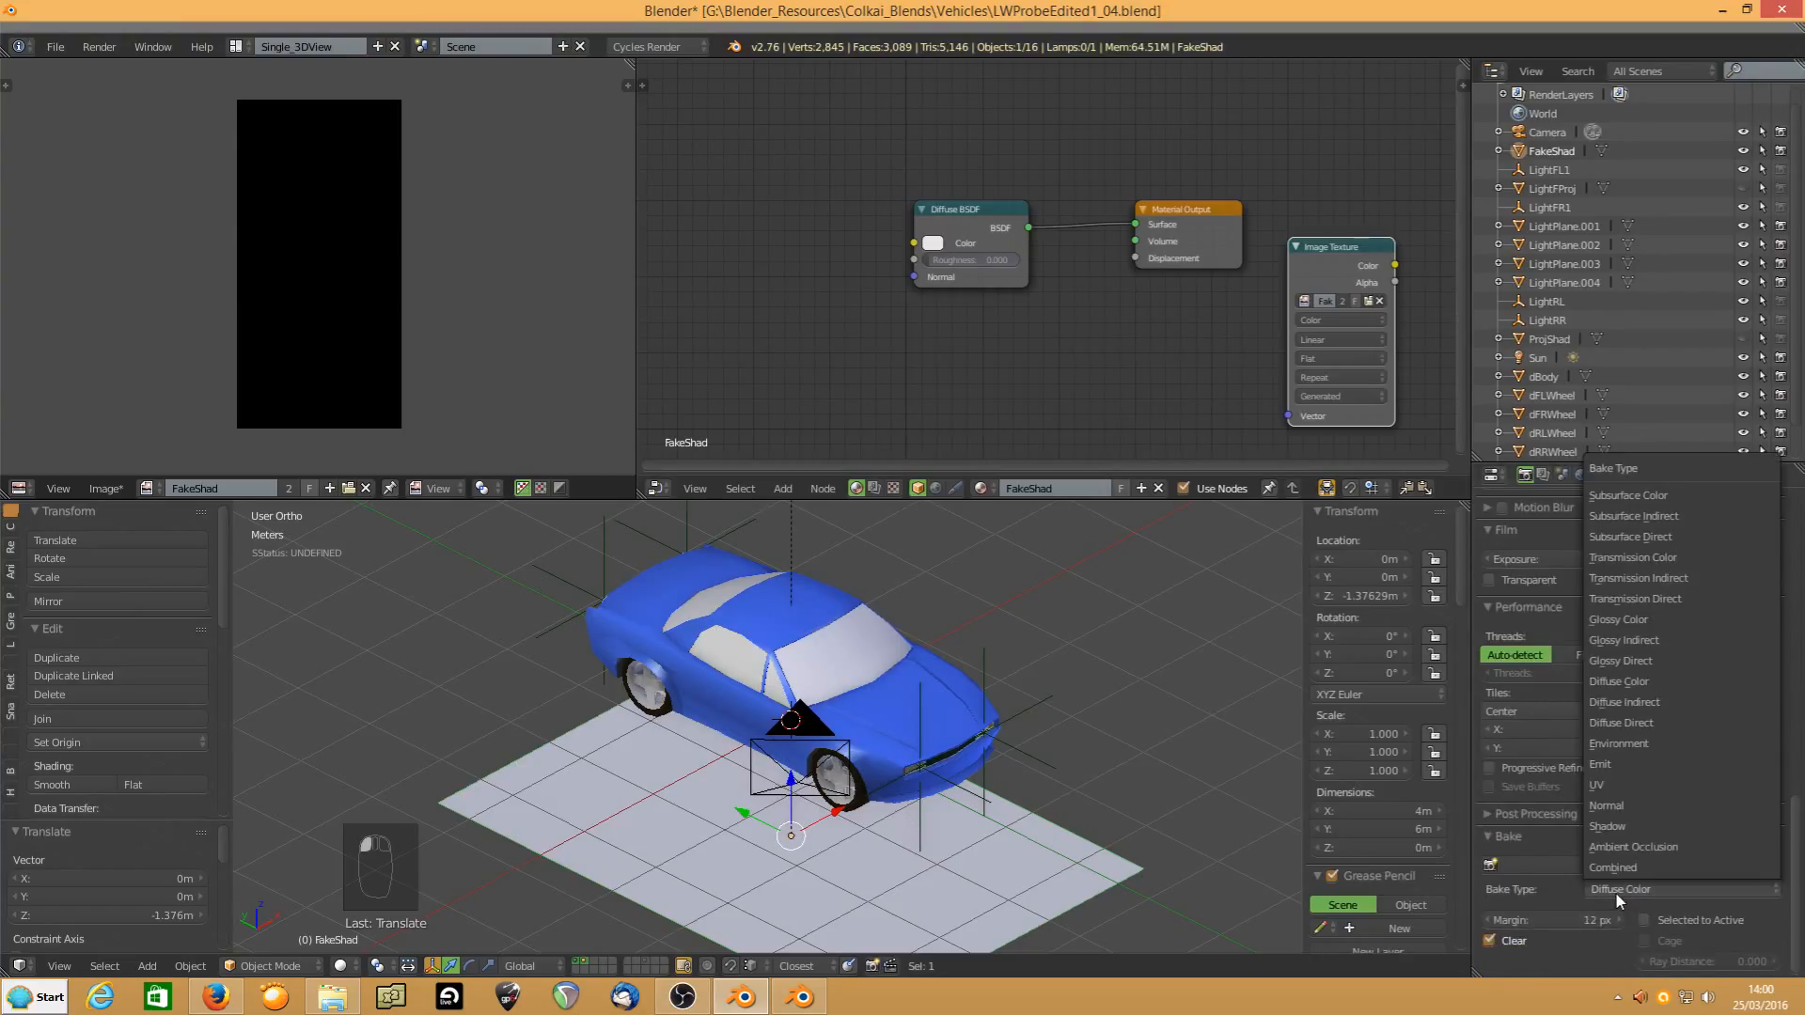
{"action": "left_click", "coordinate": [1610, 828]}
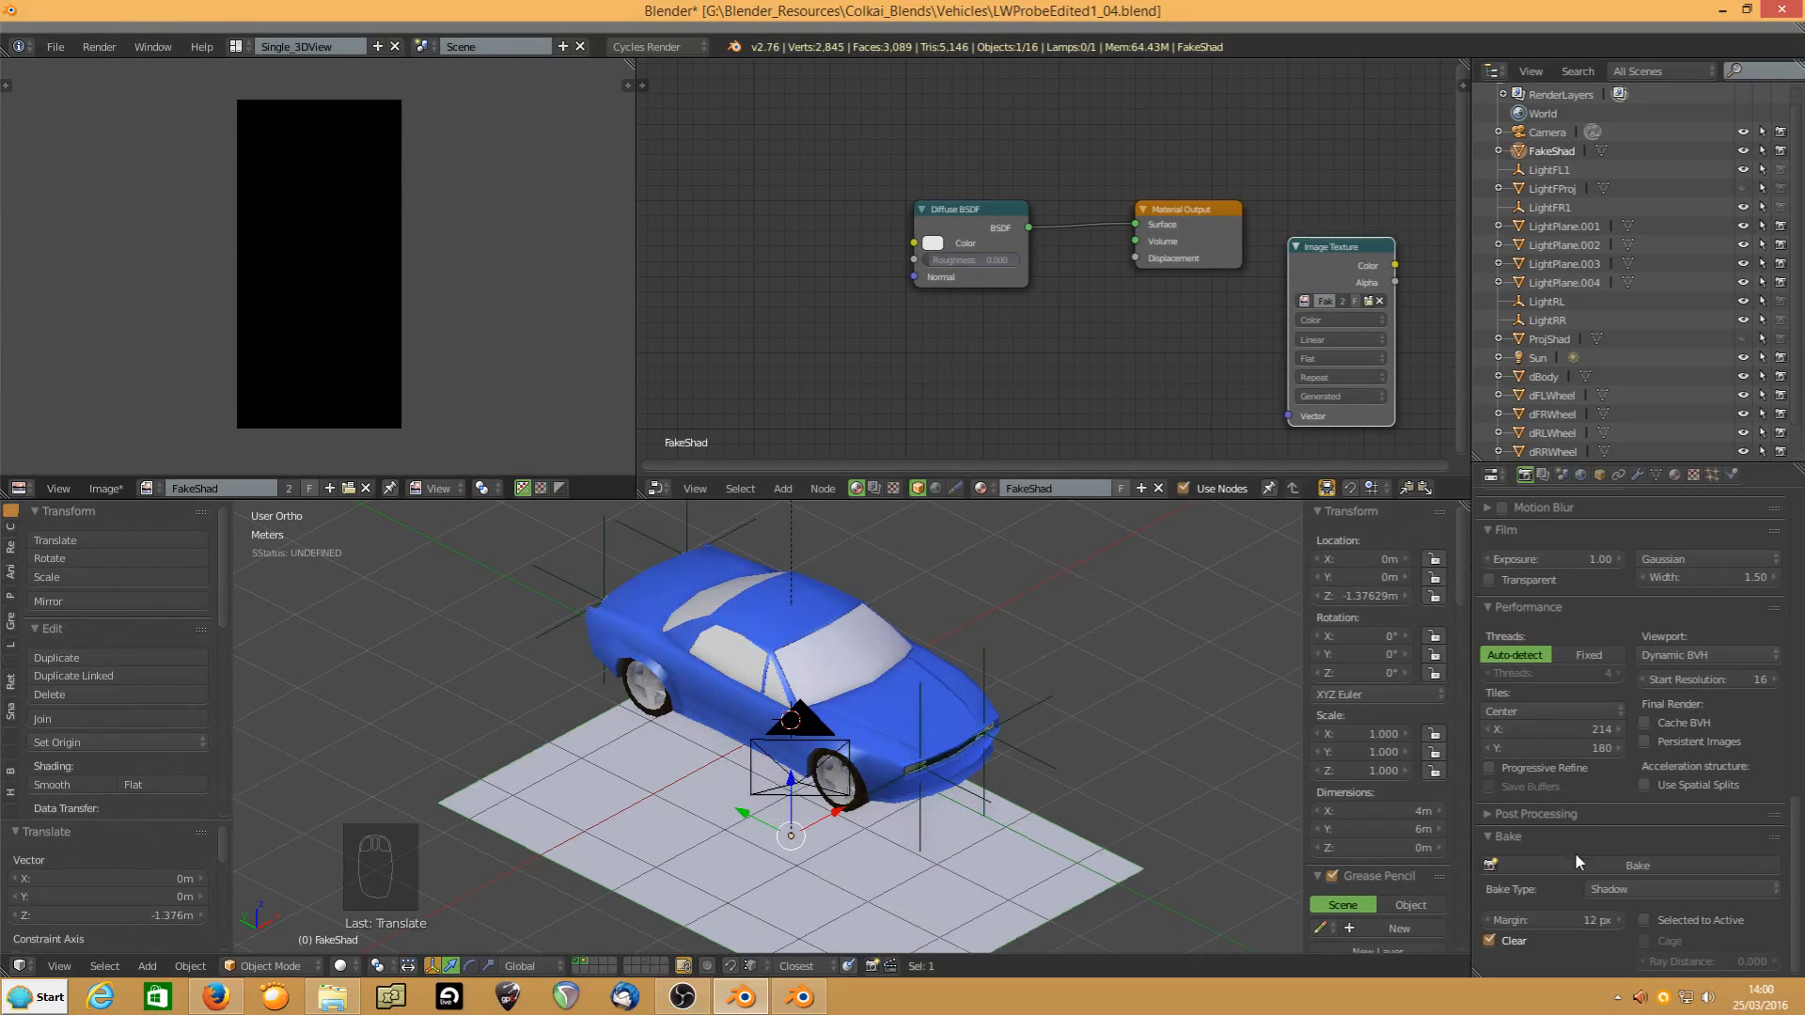
{"action": "left_click", "coordinate": [1581, 865]}
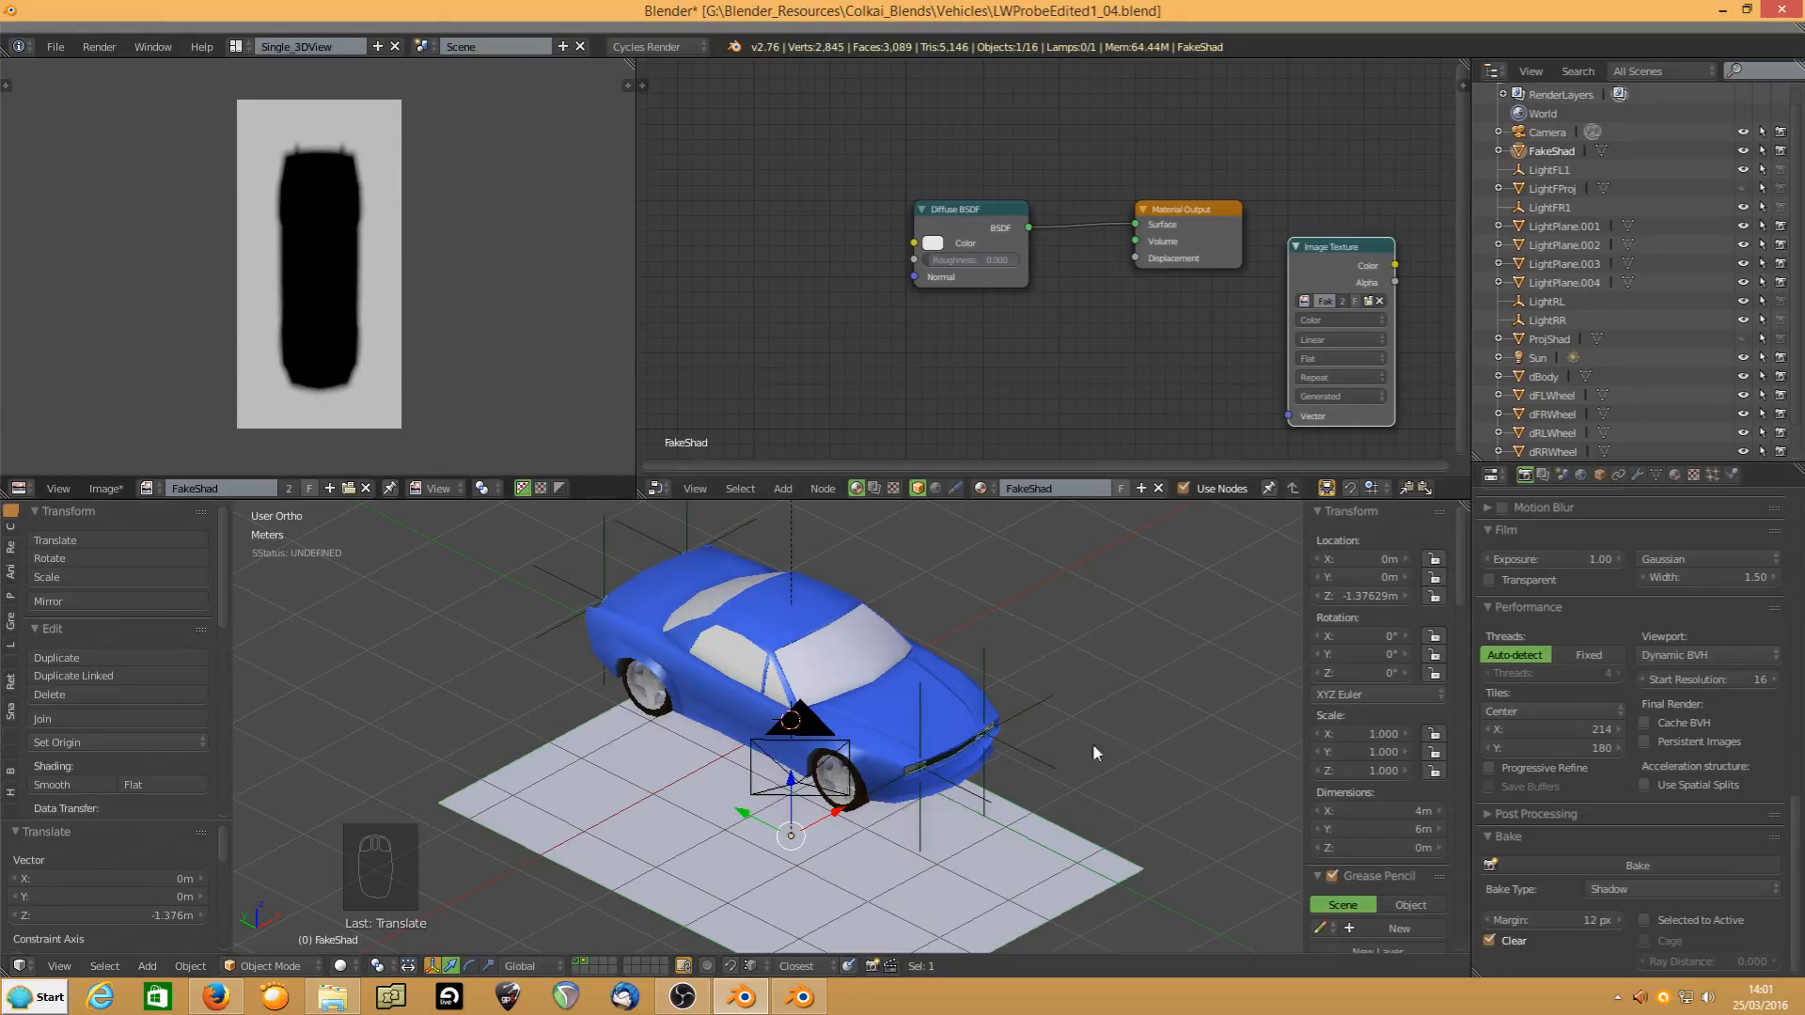
Set the FakeShad plane's Z location to 0 m and unhide ProjShad and LightFProj in the viewport
{"action": "left_click", "coordinate": [1377, 596]}
{"action": "type", "text": "0"}
{"action": "key", "text": "Return"}
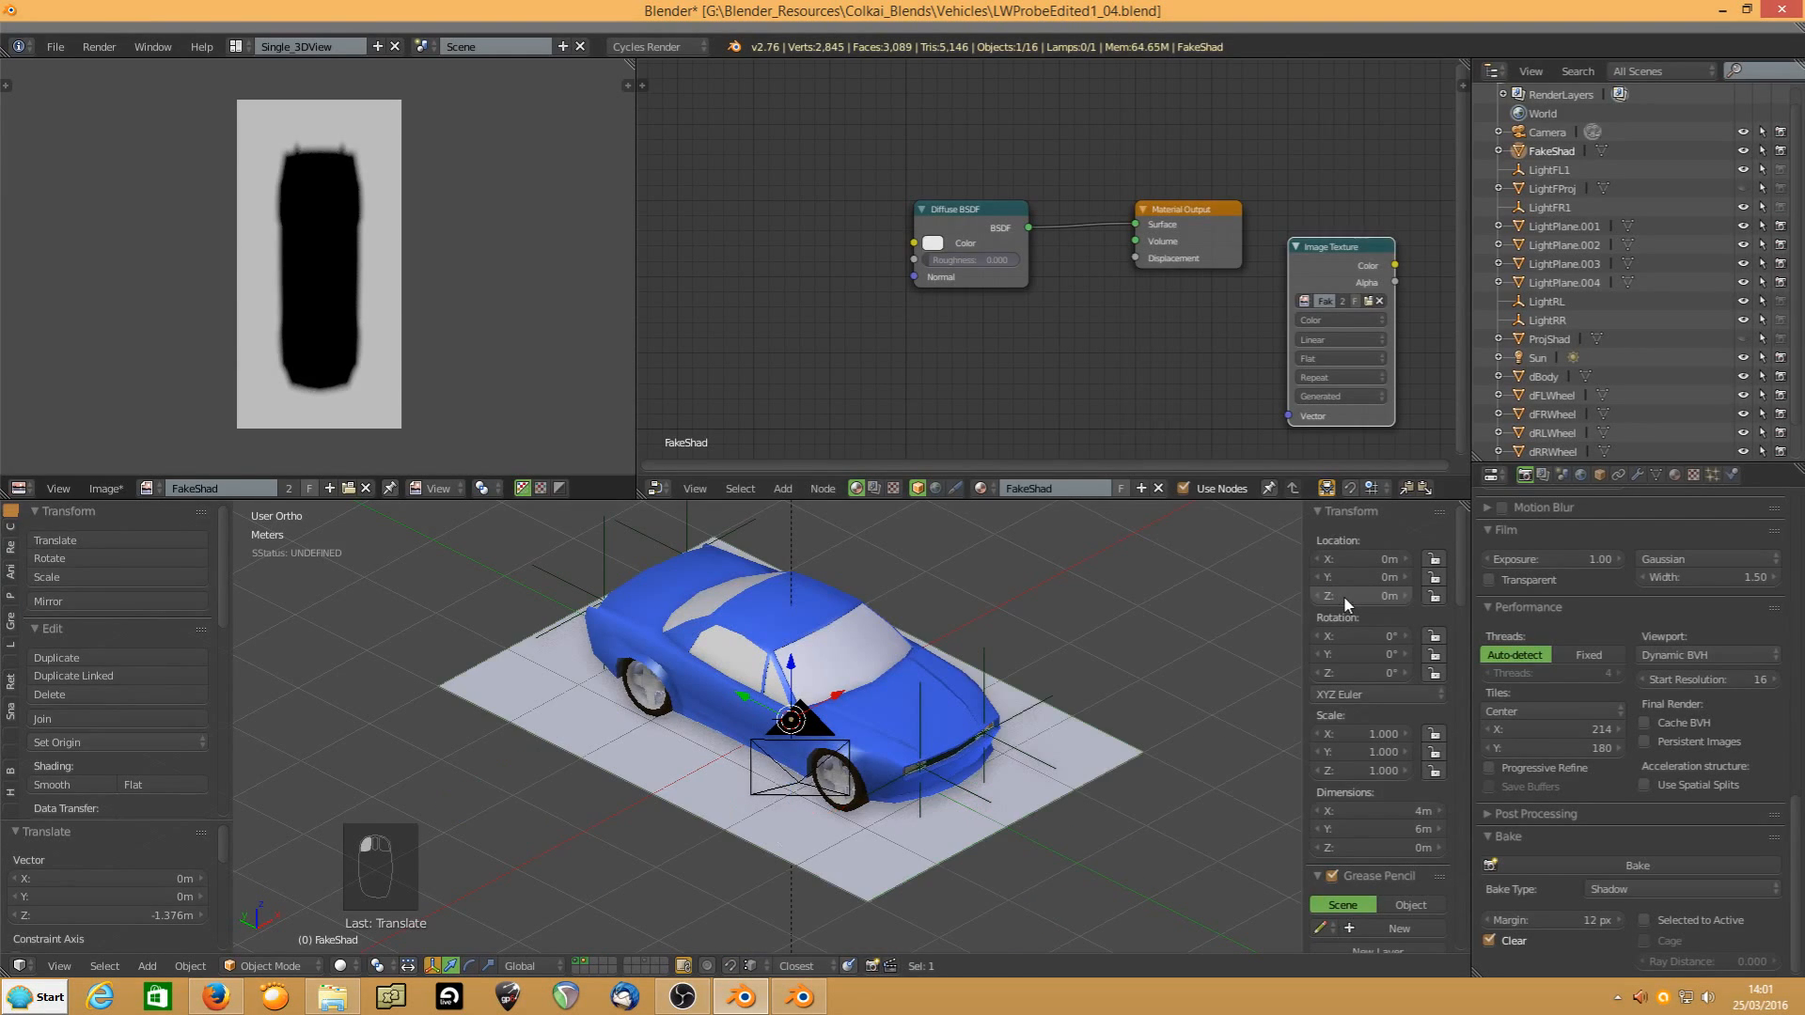
{"action": "left_click", "coordinate": [1744, 339]}
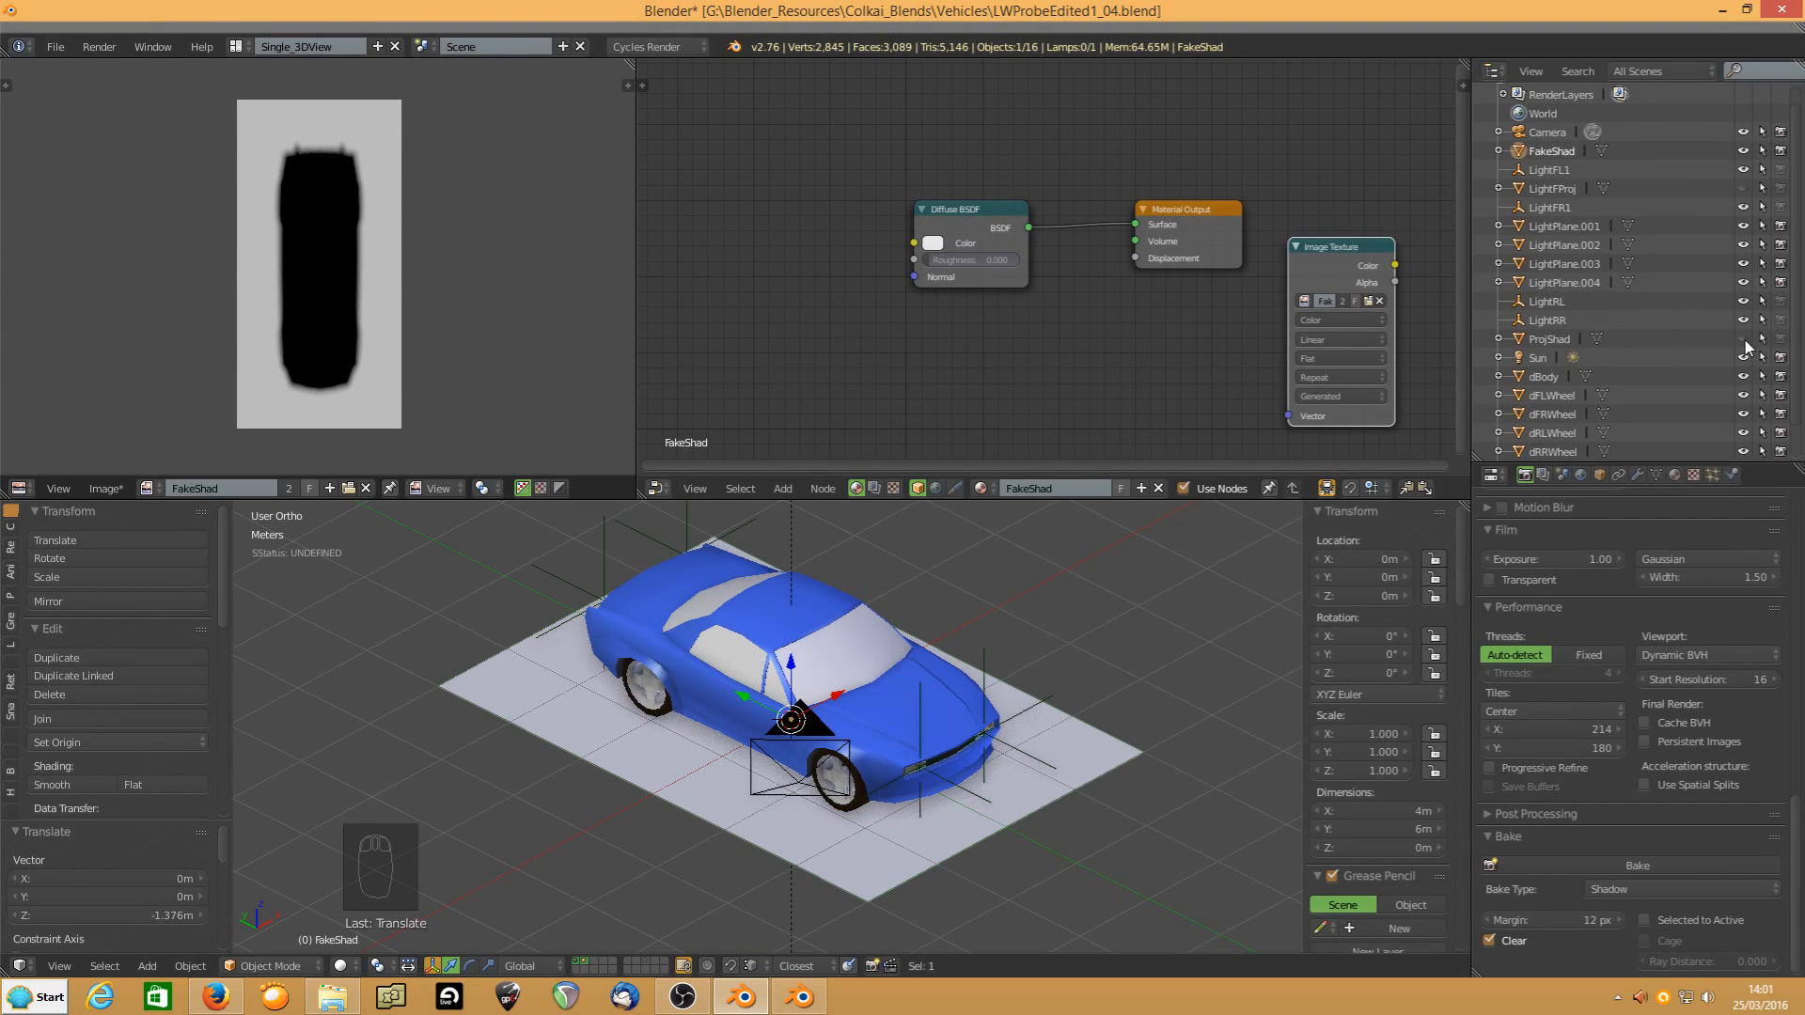
{"action": "left_click", "coordinate": [1742, 190]}
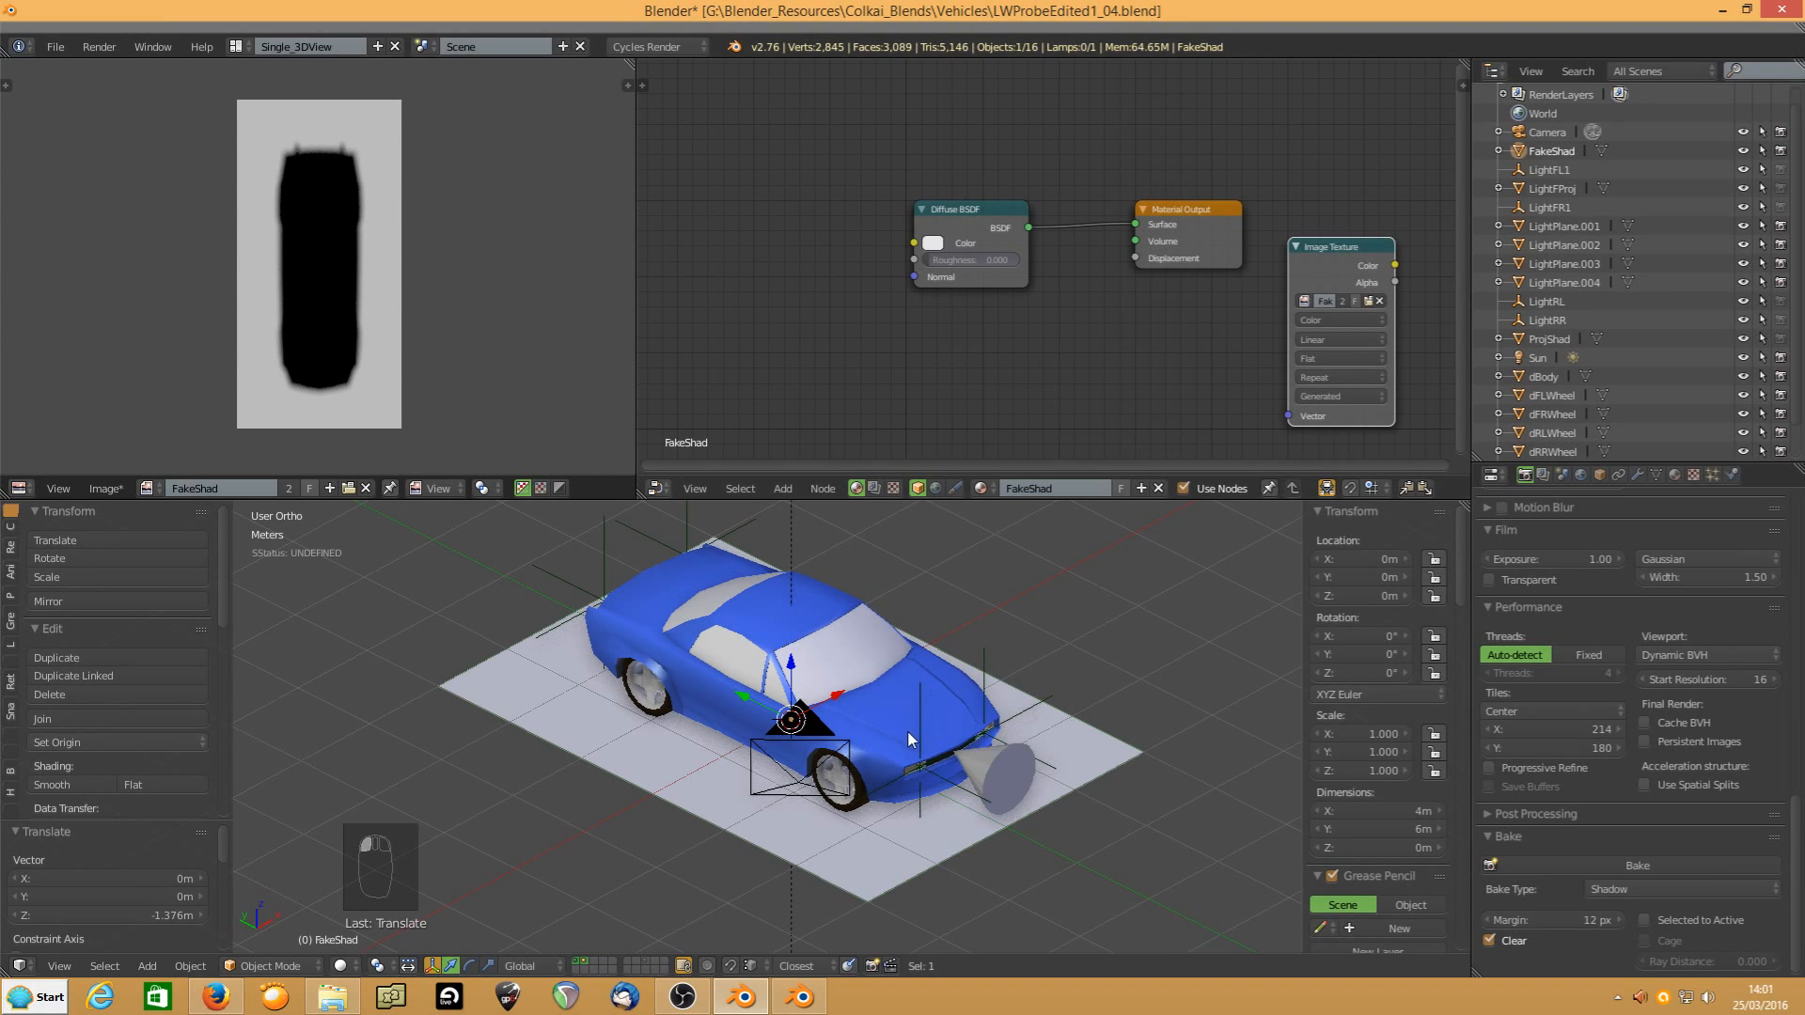
Inspect the car from the front at a lower angle and switch the 3D view to the scene camera
{"action": "mouse_move", "coordinate": [906, 729]}
{"action": "middle_mouse_down"}
{"action": "mouse_move", "coordinate": [1151, 672]}
{"action": "mouse_move", "coordinate": [931, 710]}
{"action": "mouse_move", "coordinate": [914, 729]}
{"action": "middle_mouse_up"}
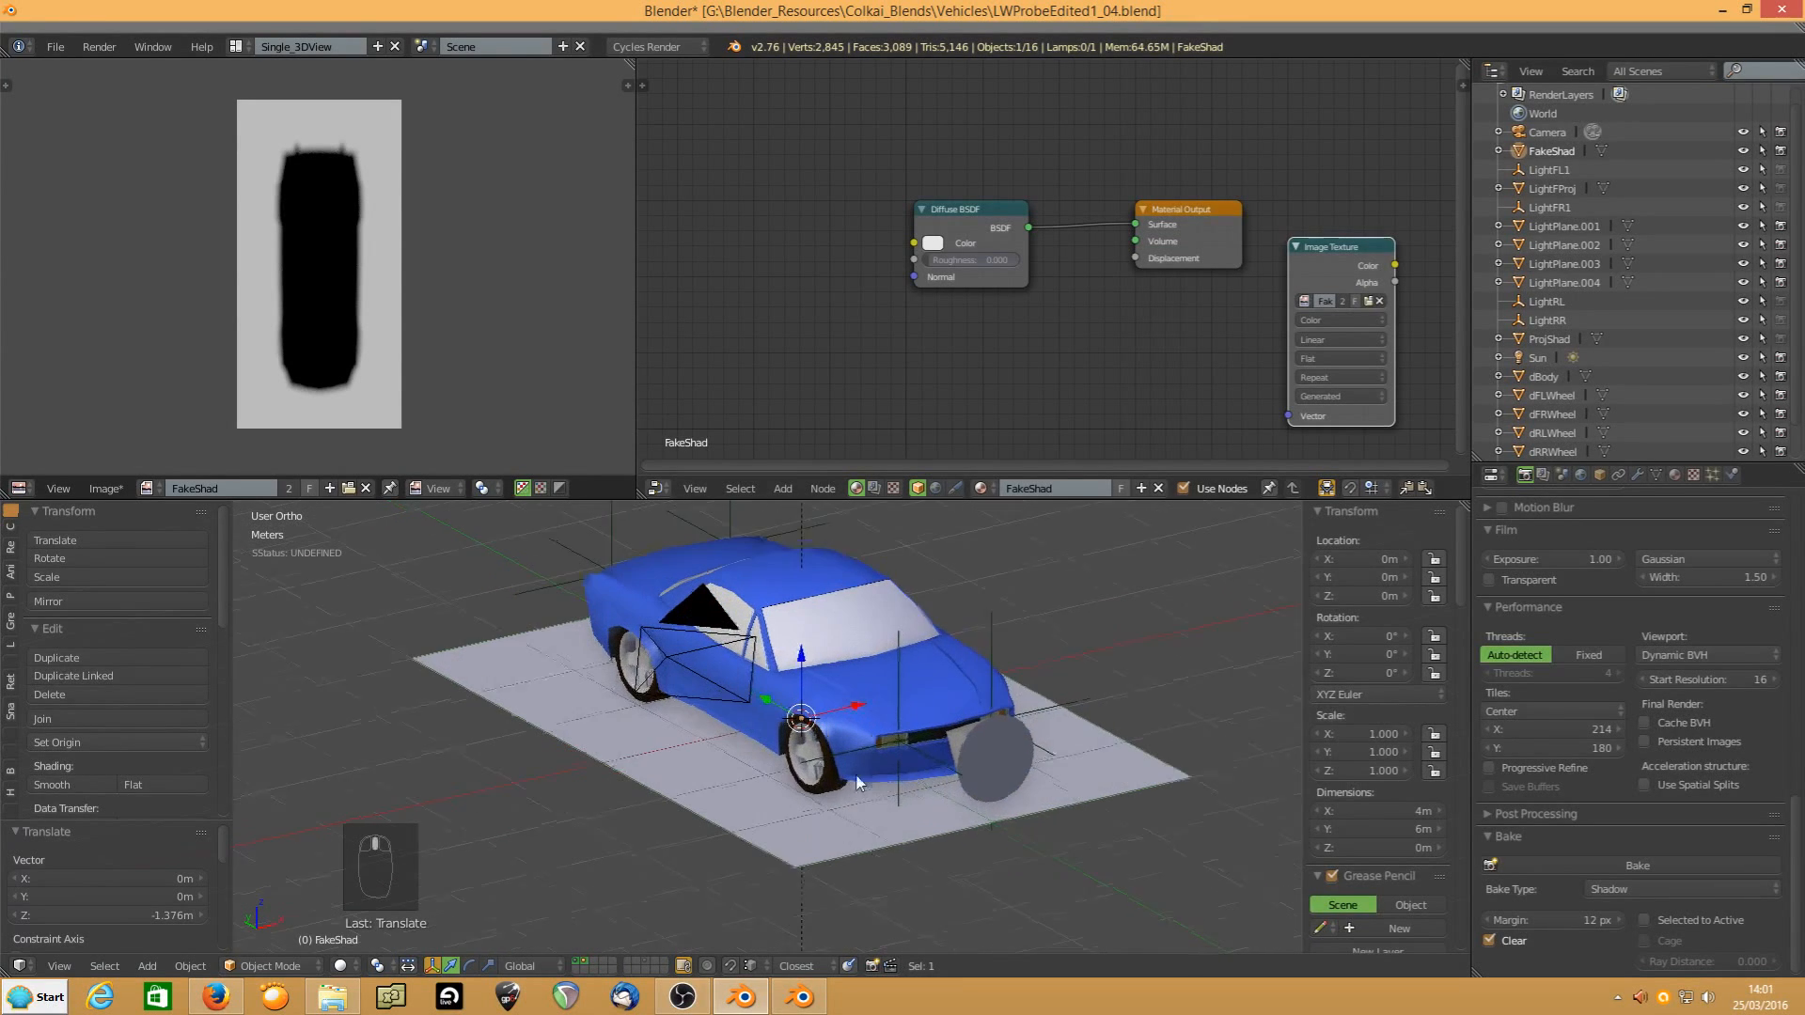
{"action": "scroll", "coordinate": [854, 778], "scroll_direction": "up", "scroll_amount": 3}
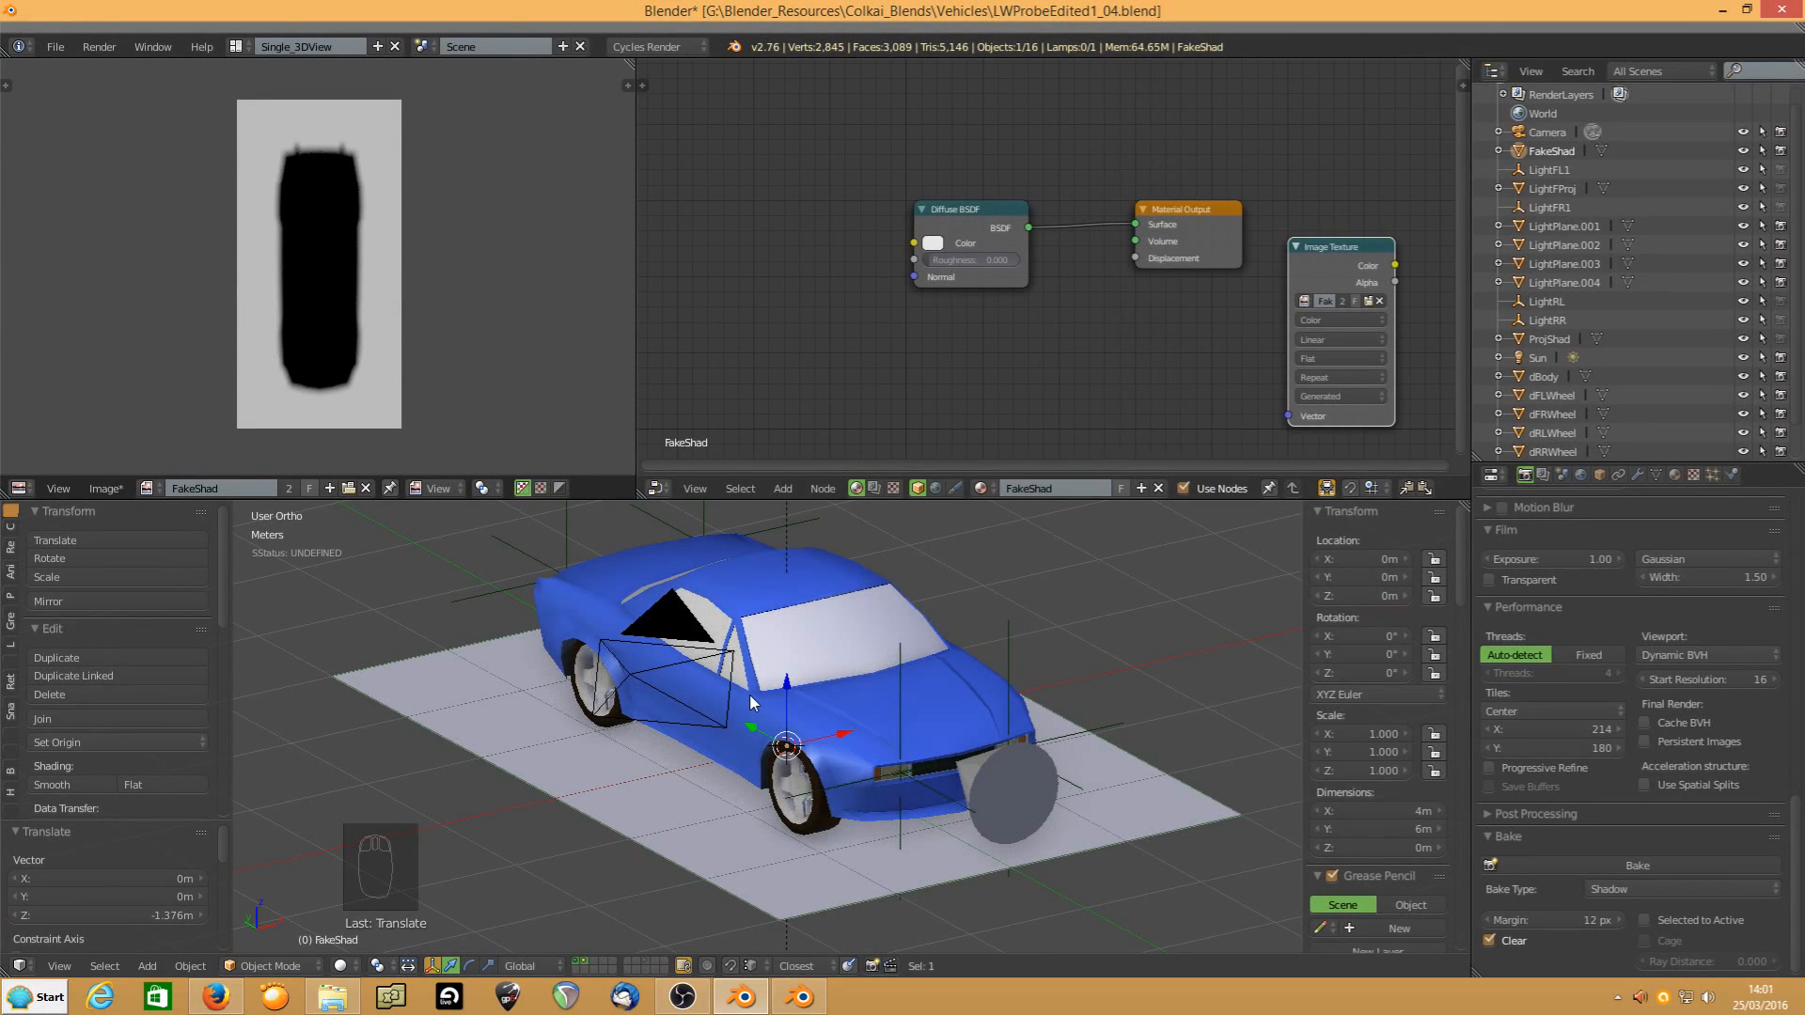
{"action": "mouse_move", "coordinate": [799, 715]}
{"action": "middle_mouse_down"}
{"action": "mouse_move", "coordinate": [787, 701]}
{"action": "mouse_move", "coordinate": [833, 720]}
{"action": "middle_mouse_up"}
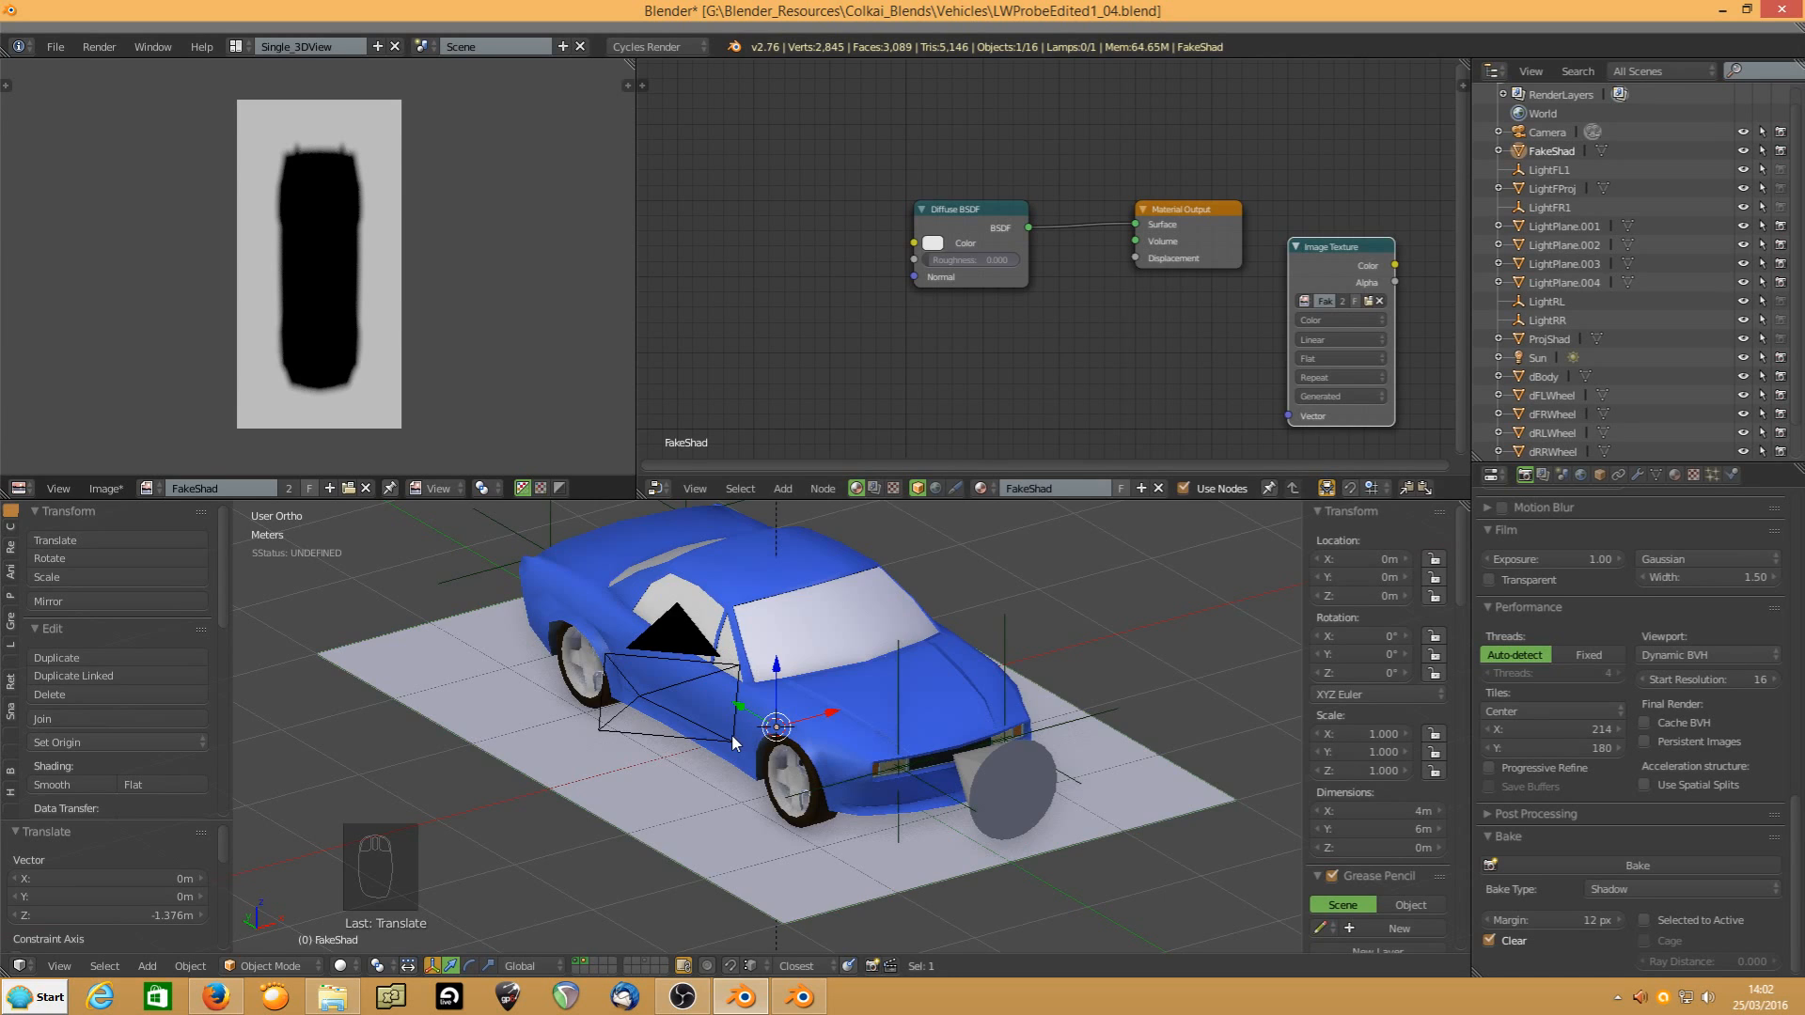
{"action": "key", "text": "KP_0"}
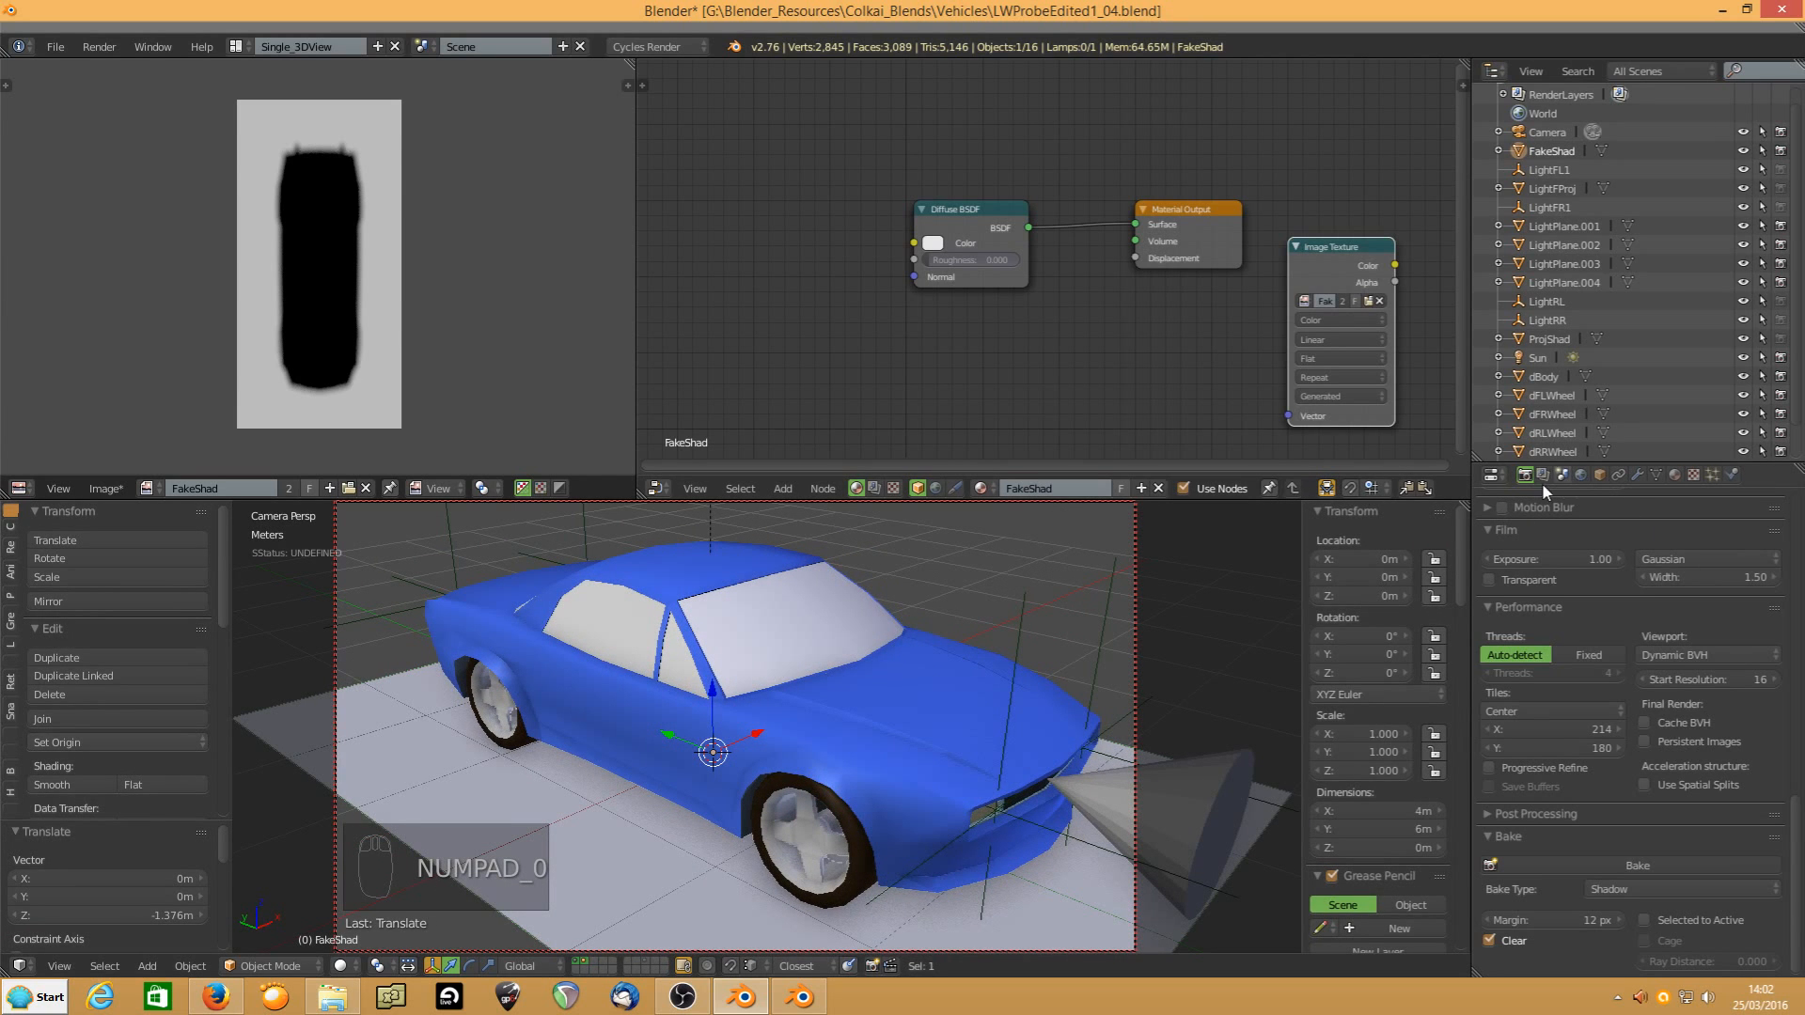
Set the render resolution to 512 × 512 px at 100% scale
{"action": "scroll", "coordinate": [1692, 564], "scroll_direction": "up", "scroll_amount": 1}
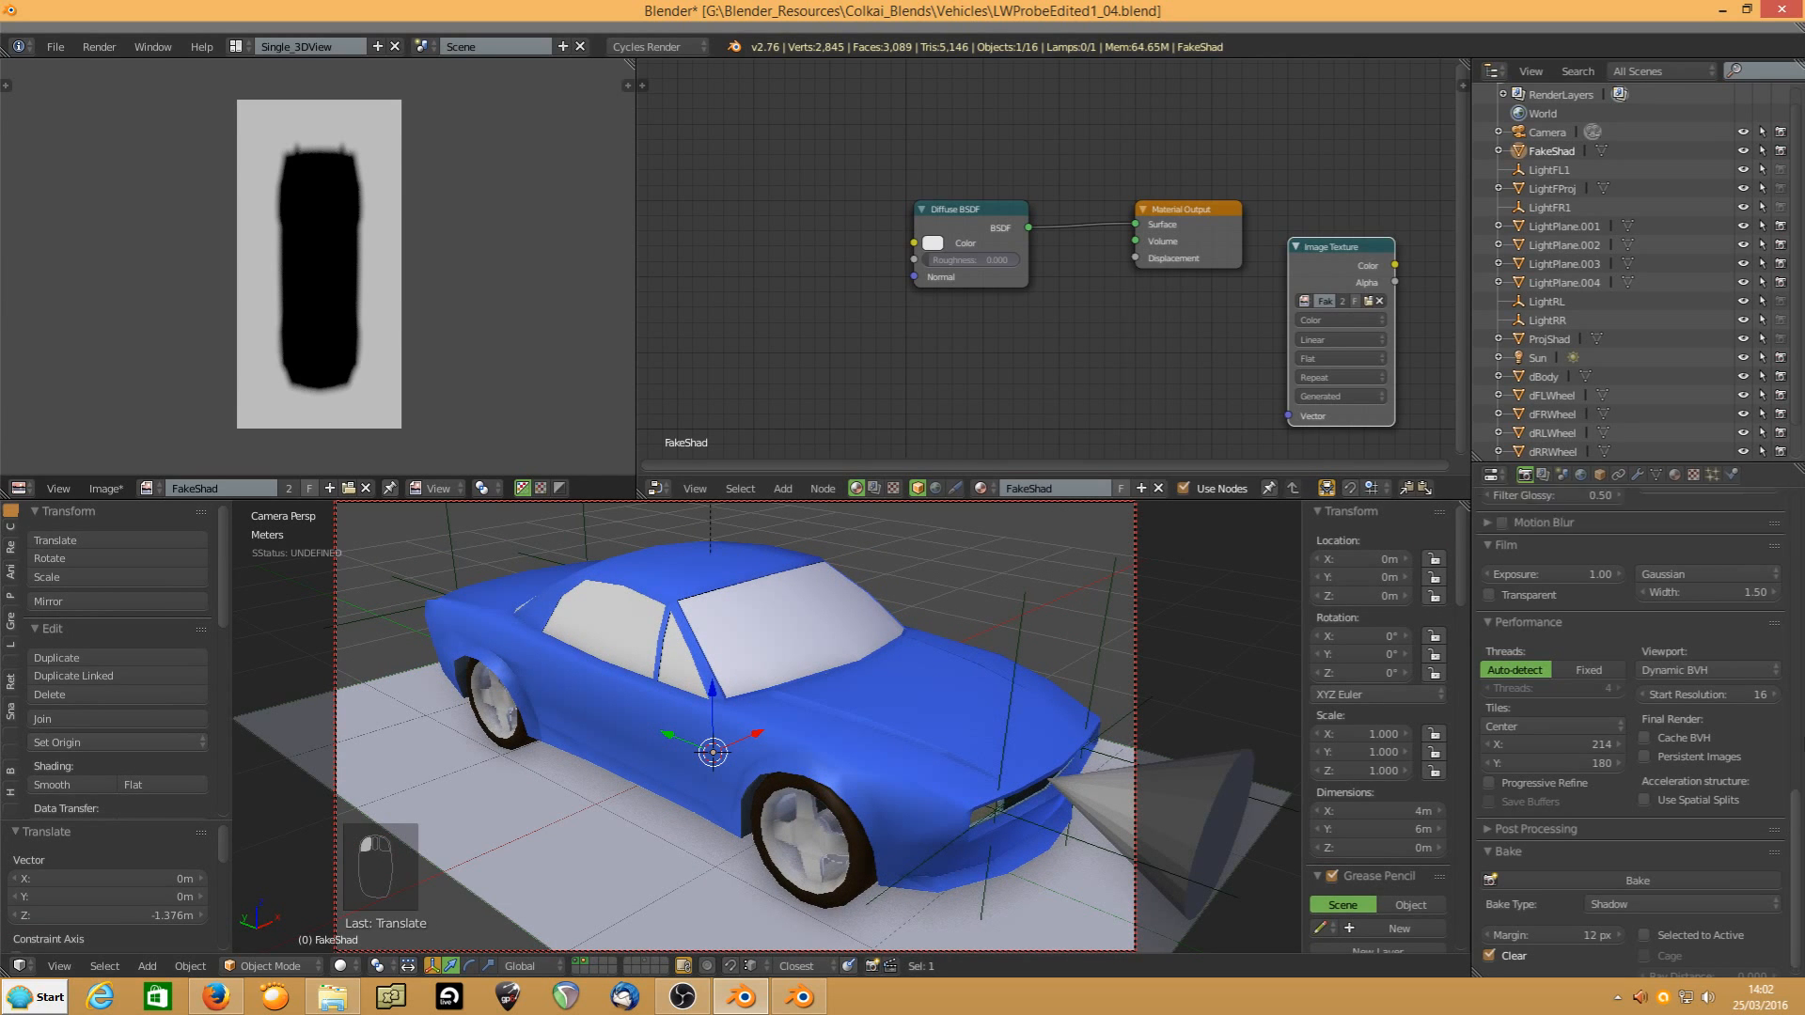
{"action": "scroll", "coordinate": [1504, 732], "scroll_direction": "up", "scroll_amount": 10}
{"action": "left_click", "coordinate": [1509, 730]}
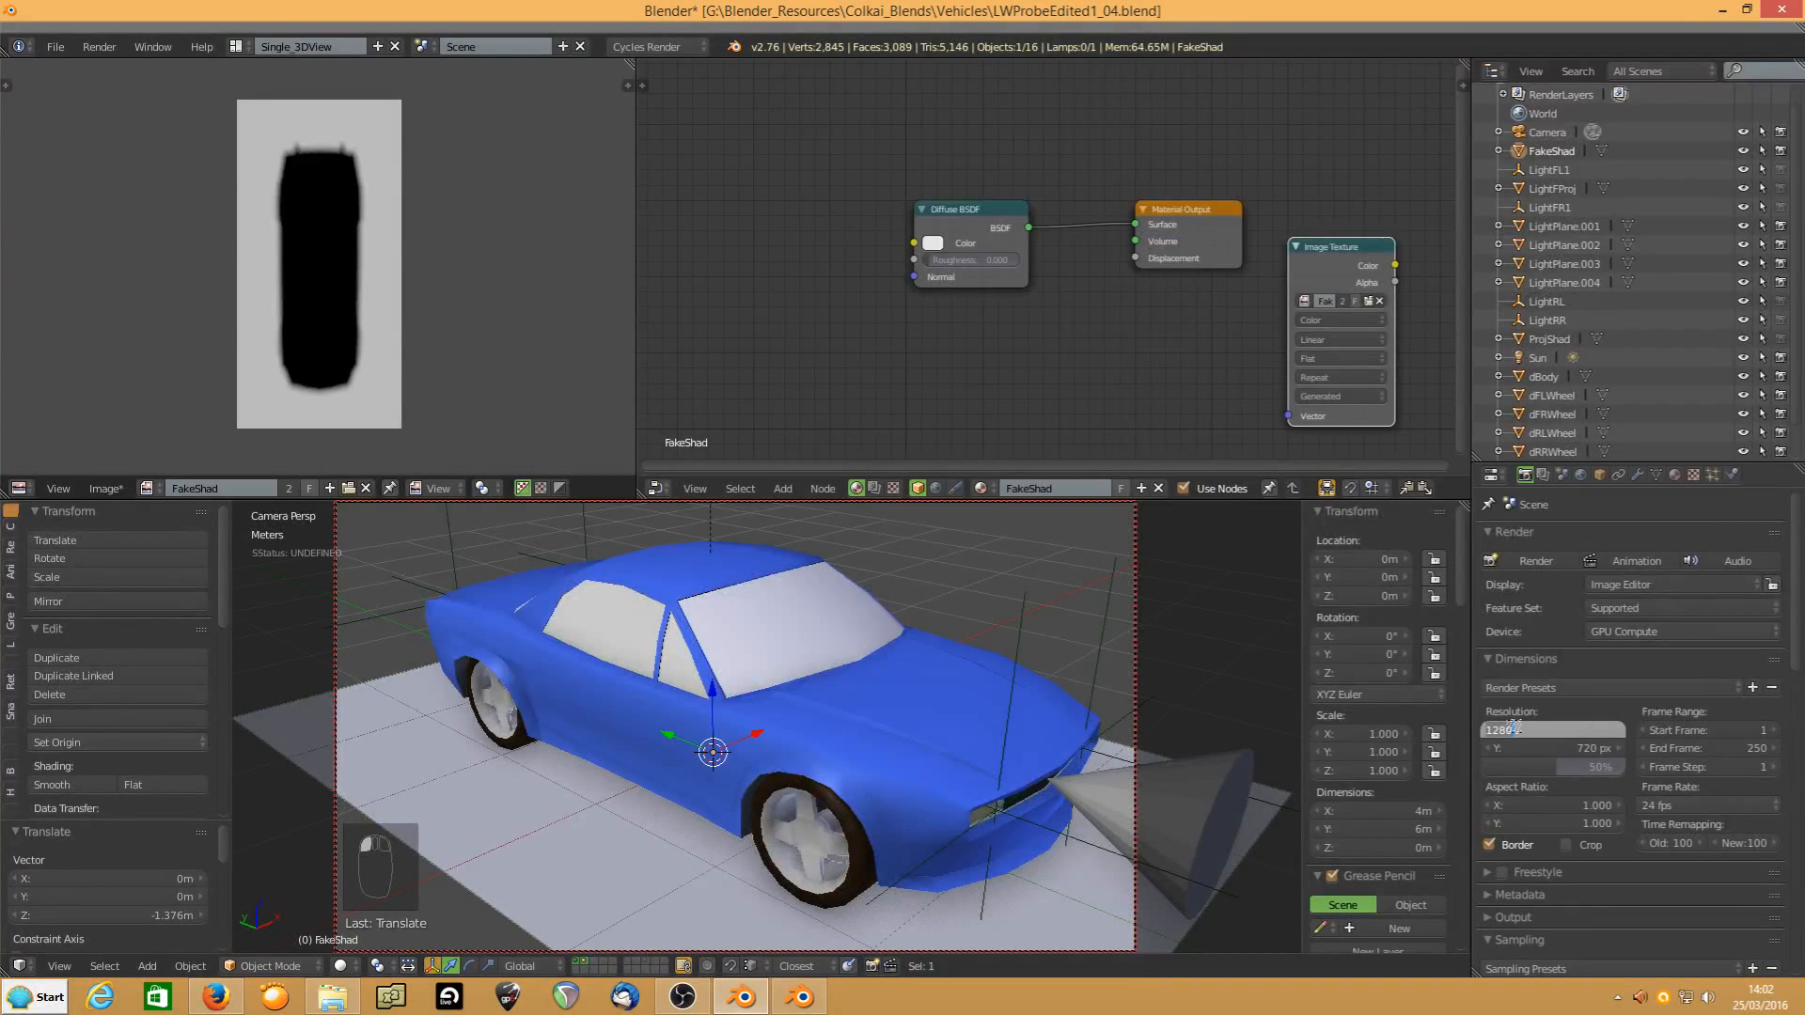
{"action": "type", "text": "512"}
{"action": "key", "text": "Tab"}
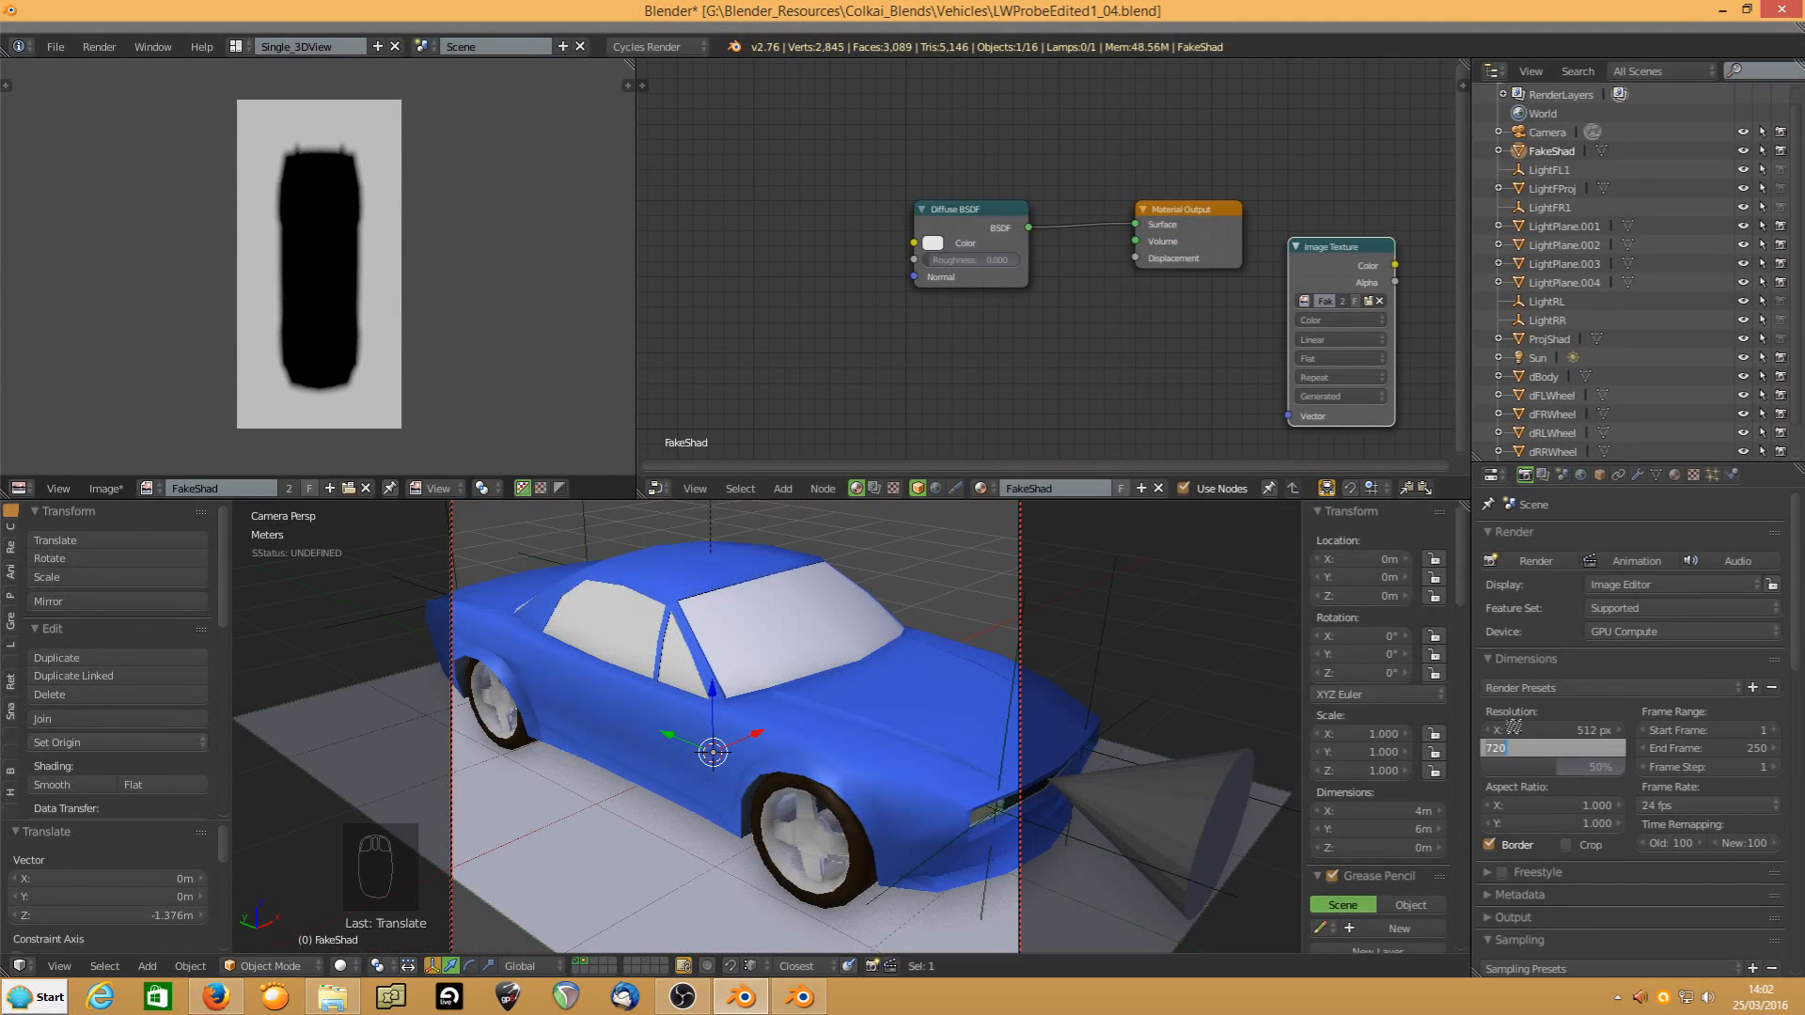
{"action": "type", "text": "512"}
{"action": "key", "text": "Tab"}
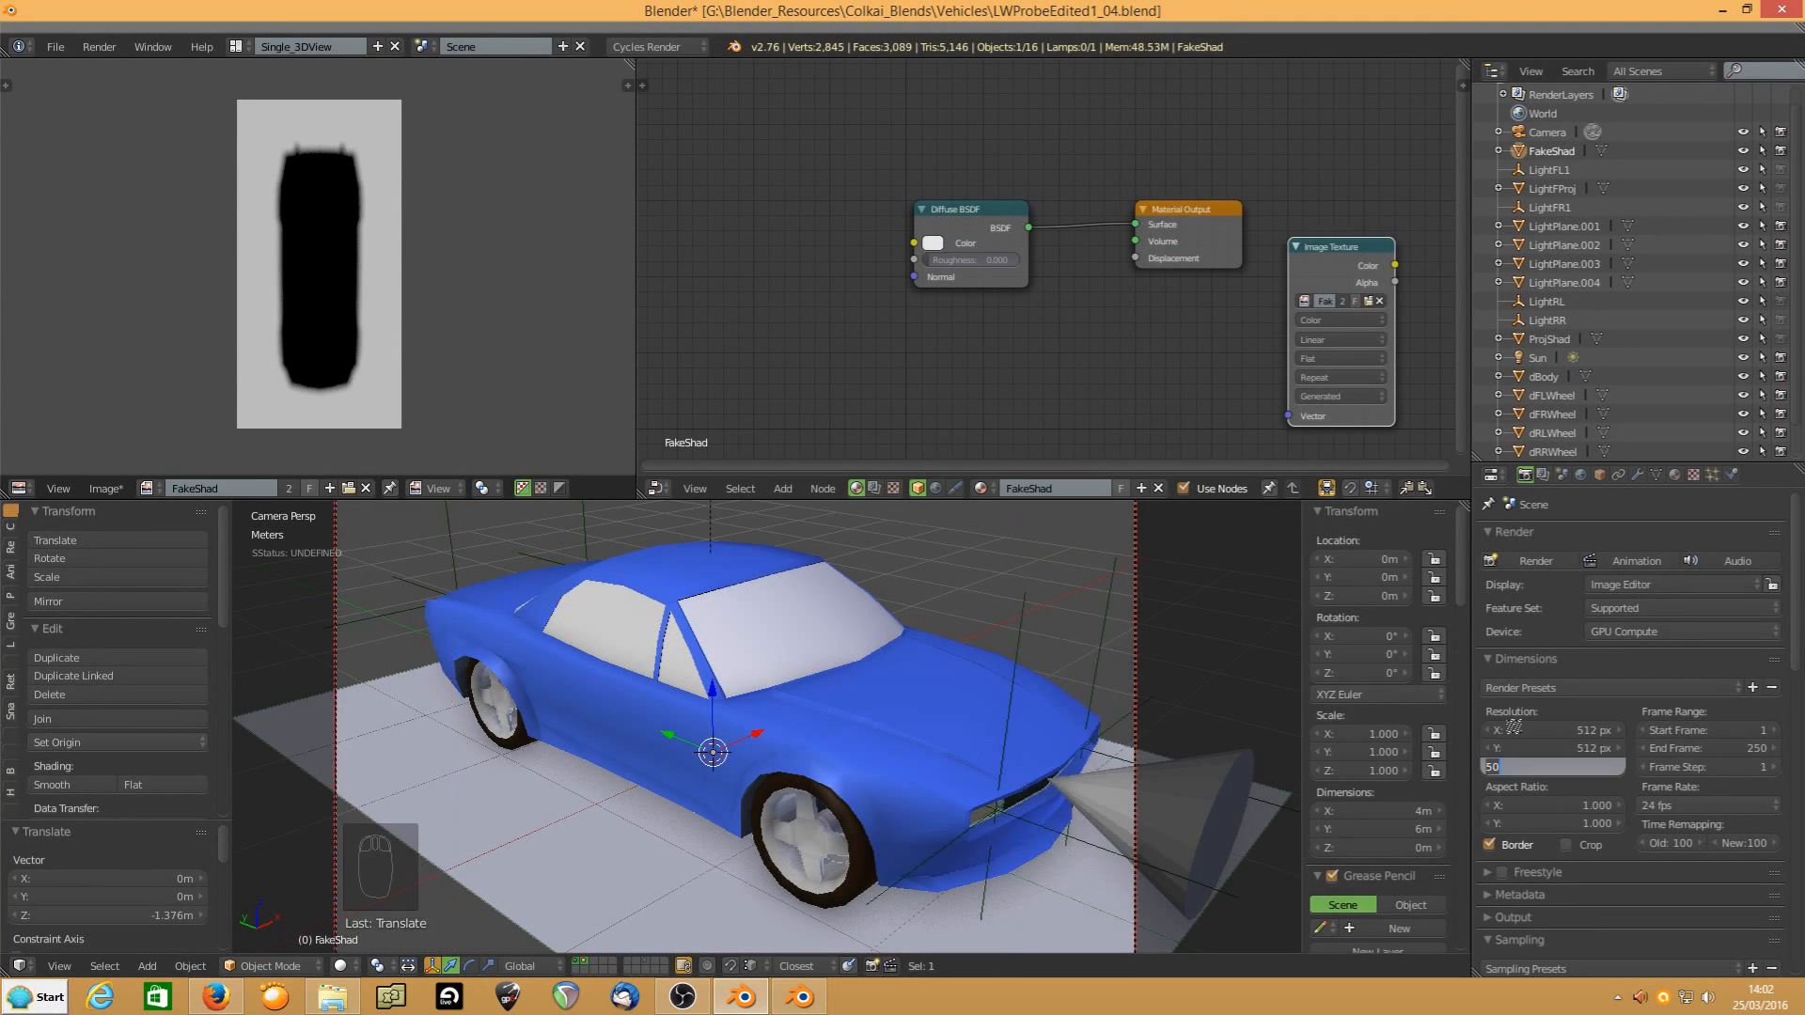
{"action": "type", "text": "100"}
{"action": "key", "text": "Return"}
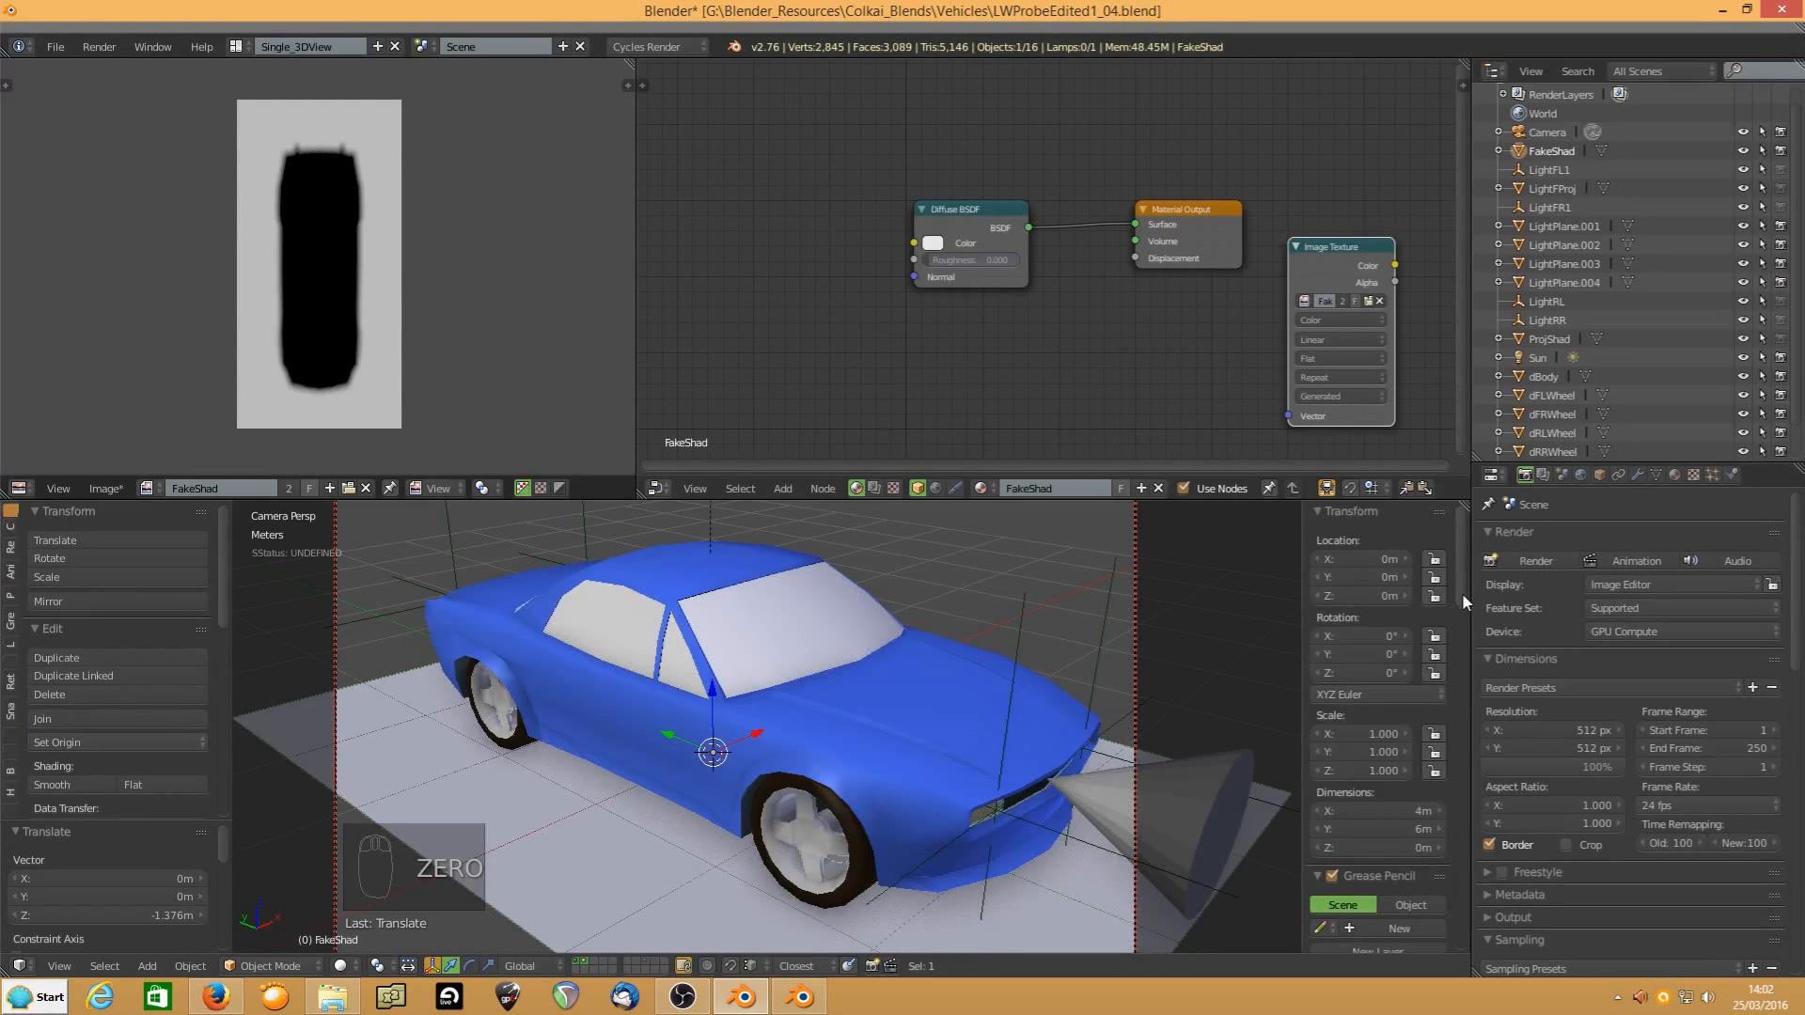
Zoom out to fit the whole camera frame, enable Lock Camera to View, and reframe the camera toward the car's front
{"action": "mouse_move", "coordinate": [1462, 593]}
{"action": "left_mouse_down"}
{"action": "mouse_move", "coordinate": [1492, 859]}
{"action": "mouse_move", "coordinate": [1482, 933]}
{"action": "mouse_move", "coordinate": [1471, 696]}
{"action": "mouse_move", "coordinate": [1374, 617]}
{"action": "left_mouse_up"}
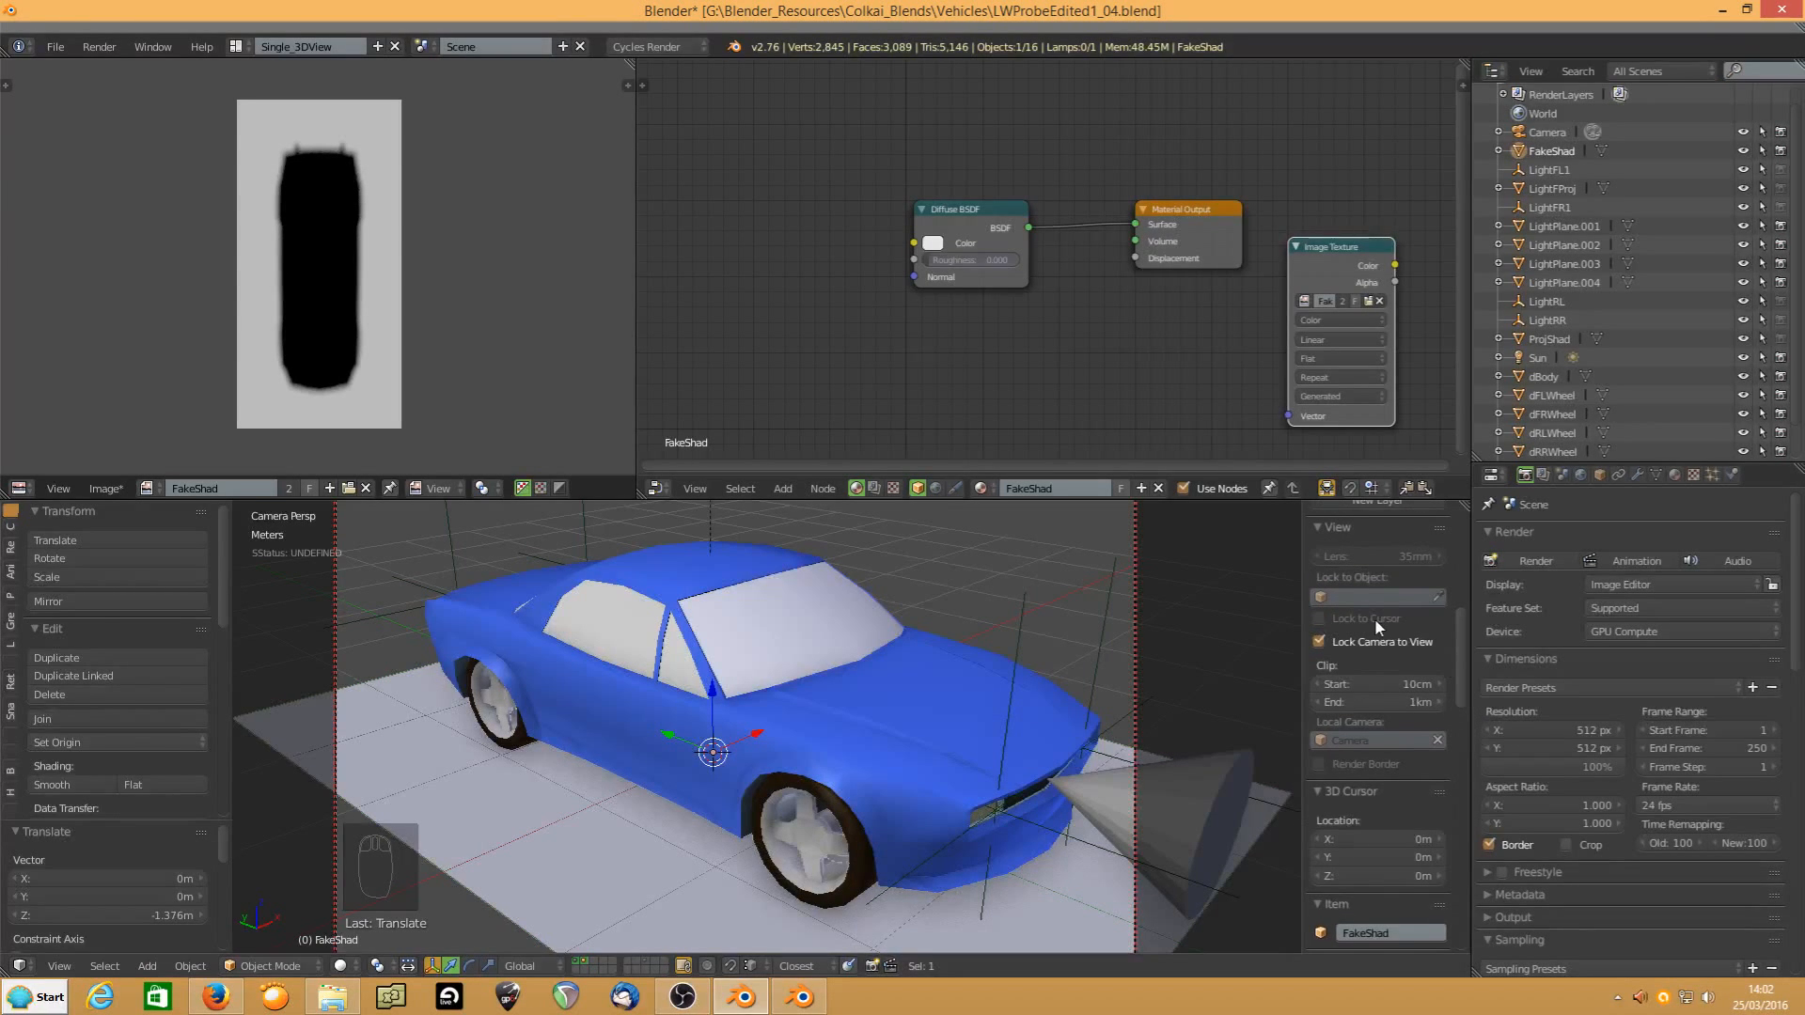
{"action": "scroll", "coordinate": [822, 718], "scroll_direction": "down", "scroll_amount": 3}
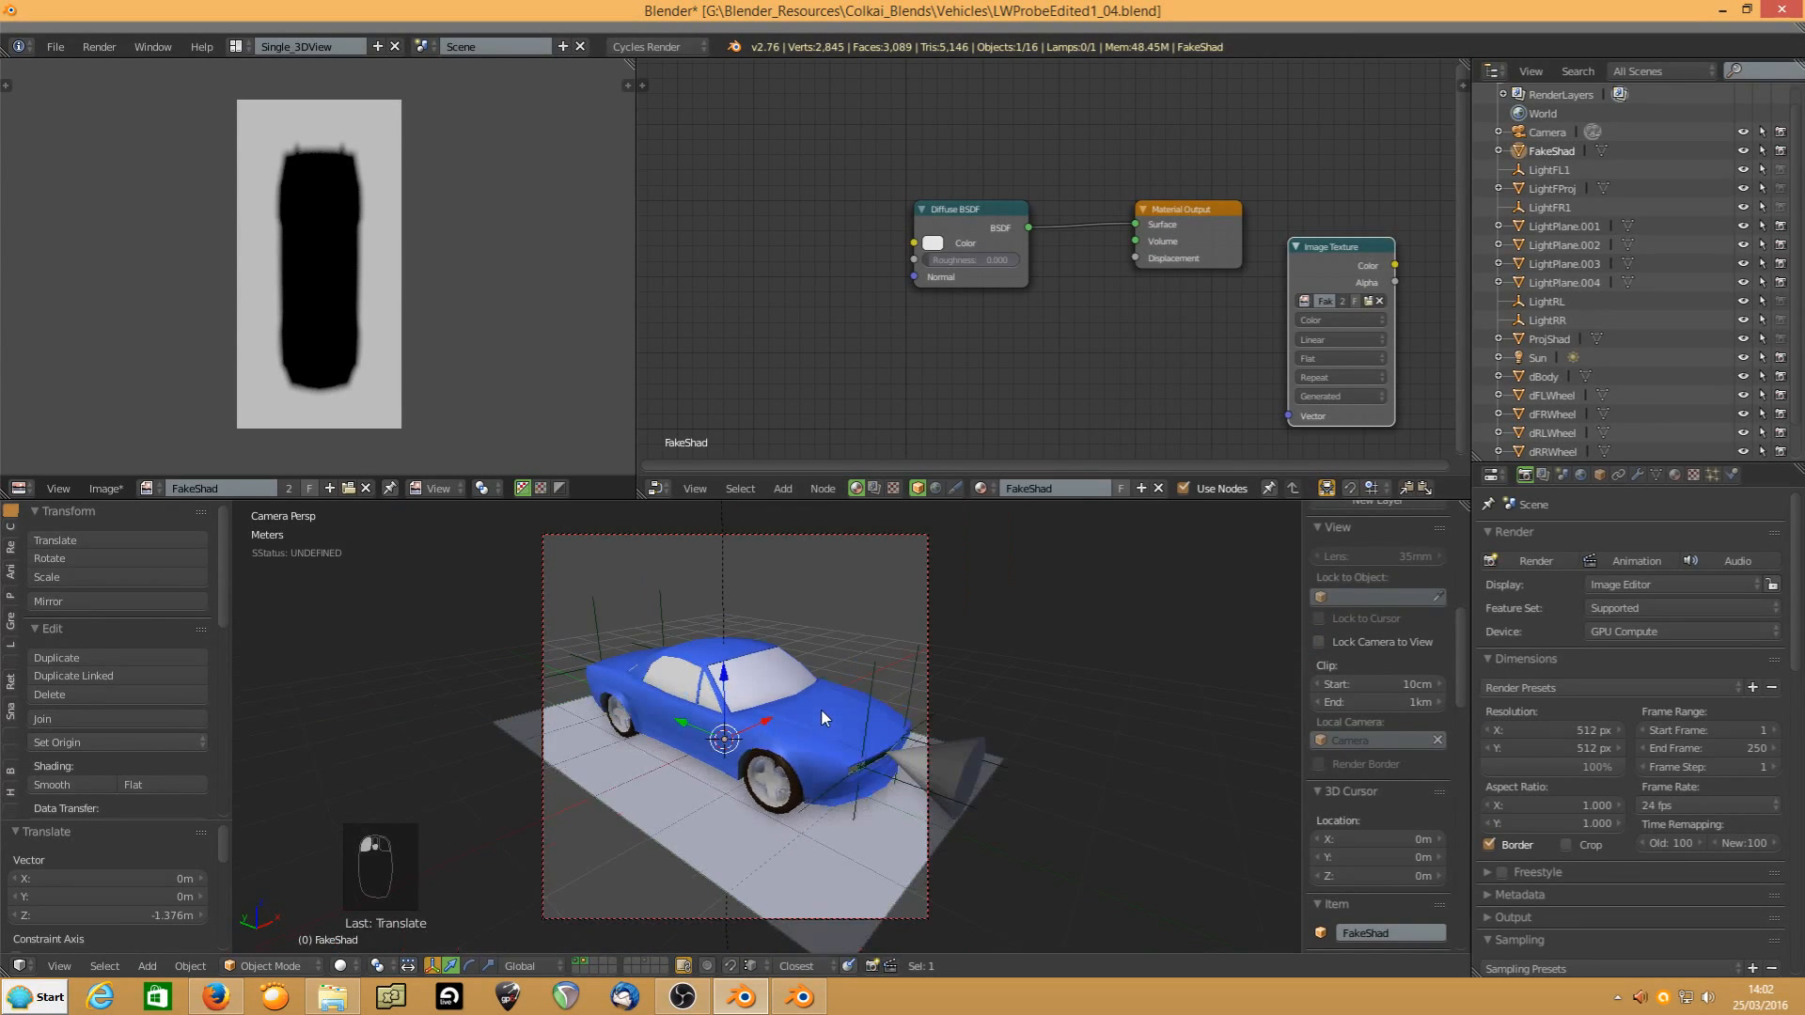
{"action": "left_click", "coordinate": [1319, 643]}
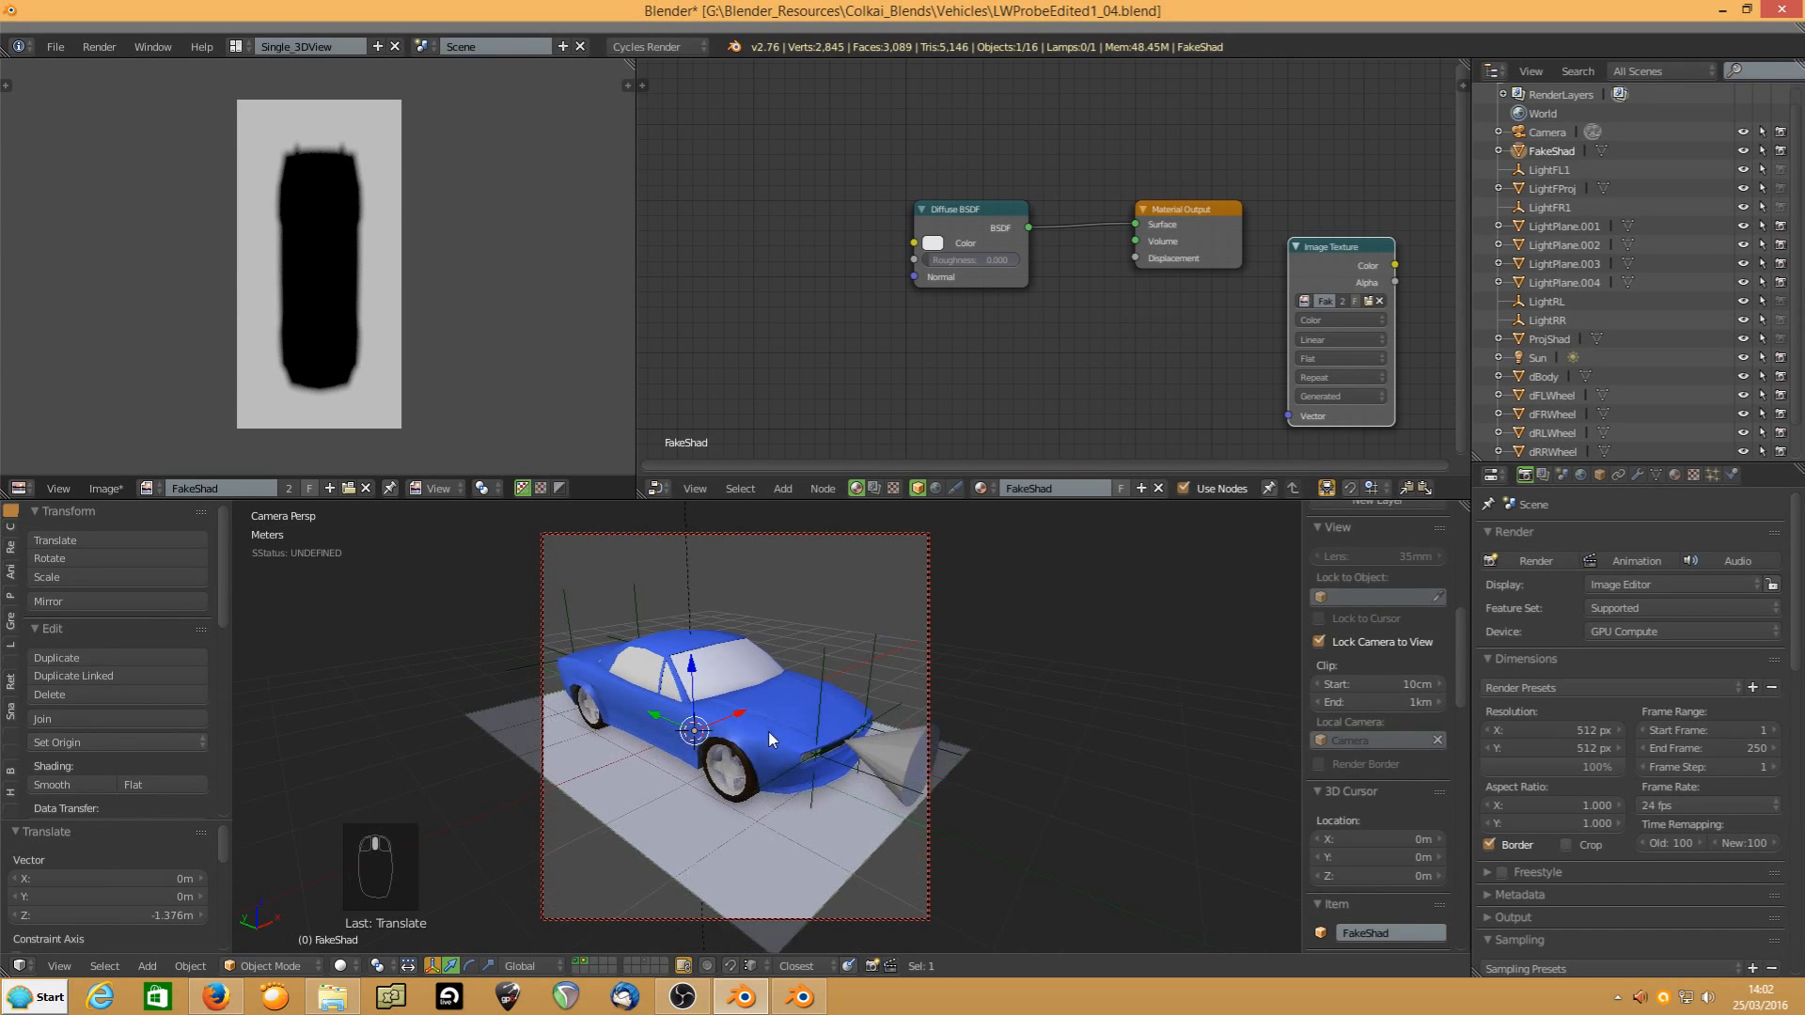
{"action": "right_click", "coordinate": [777, 799]}
{"action": "middle_click_drag", "start_coordinate": [785, 794], "coordinate": [733, 769]}
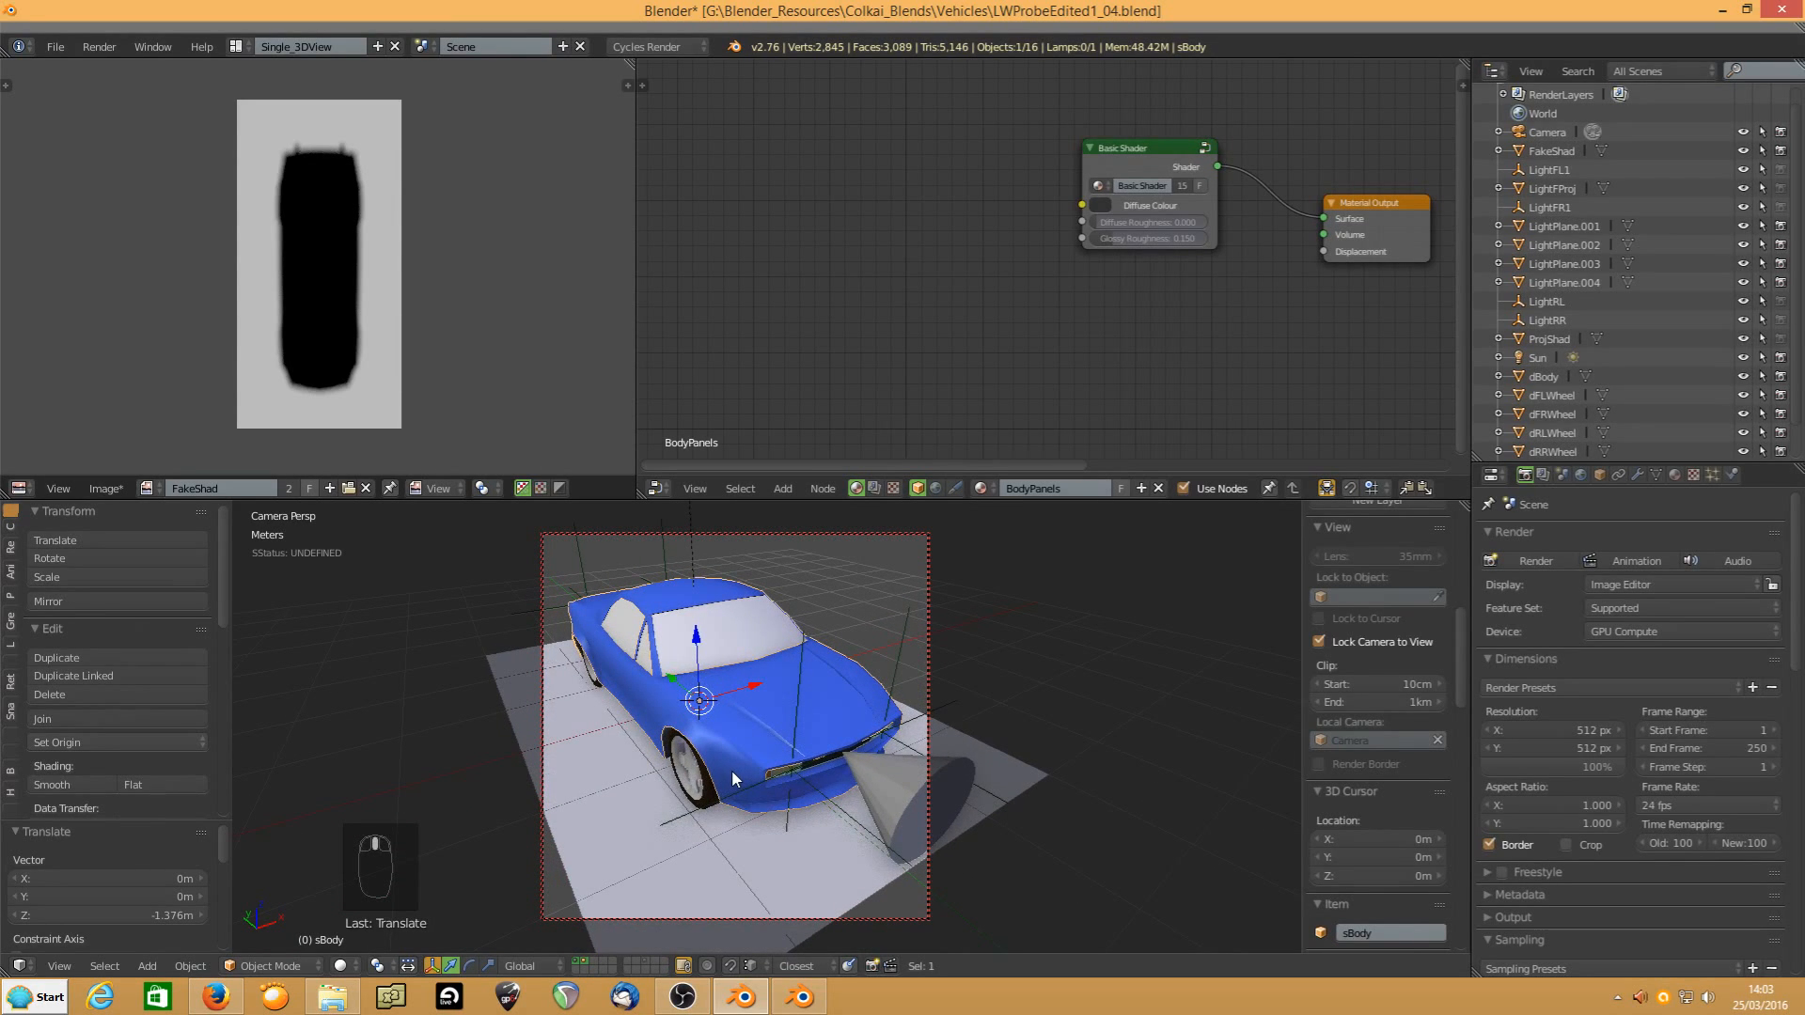
Preview the car through the camera in Rendered shading, and return the viewport to Solid shading
{"action": "key", "text": "z"}
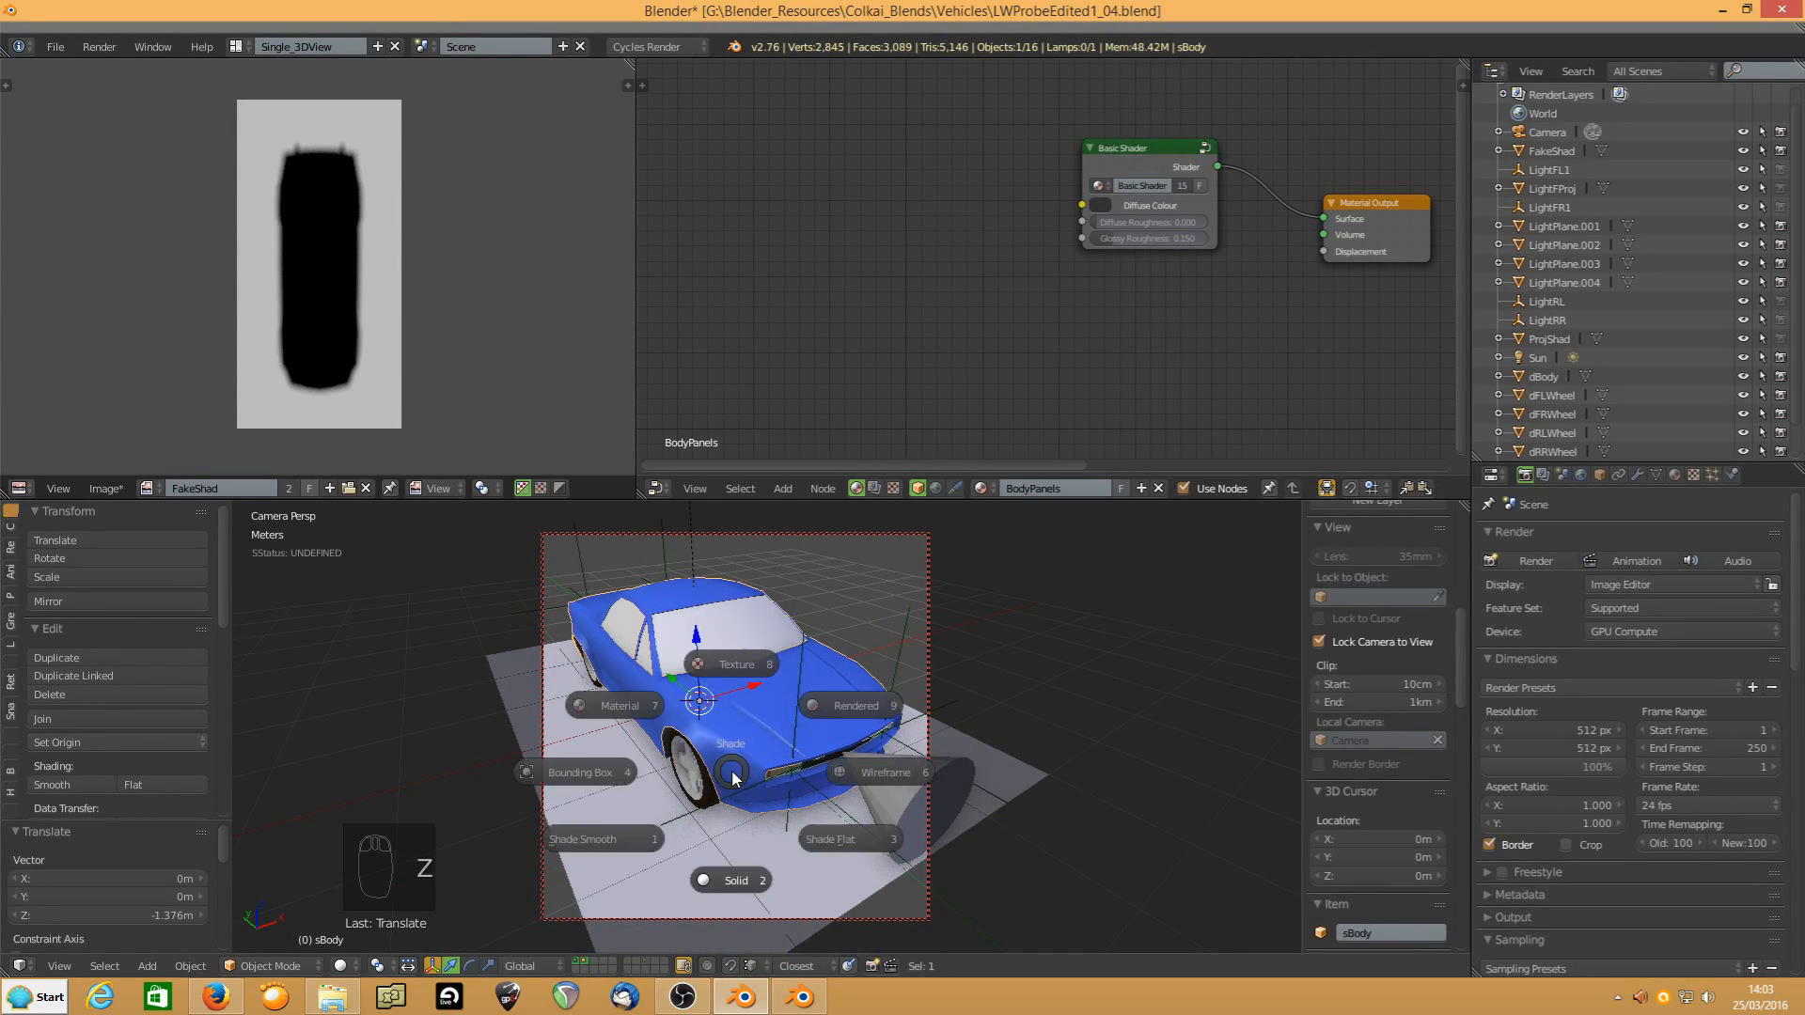
{"action": "key", "text": "r"}
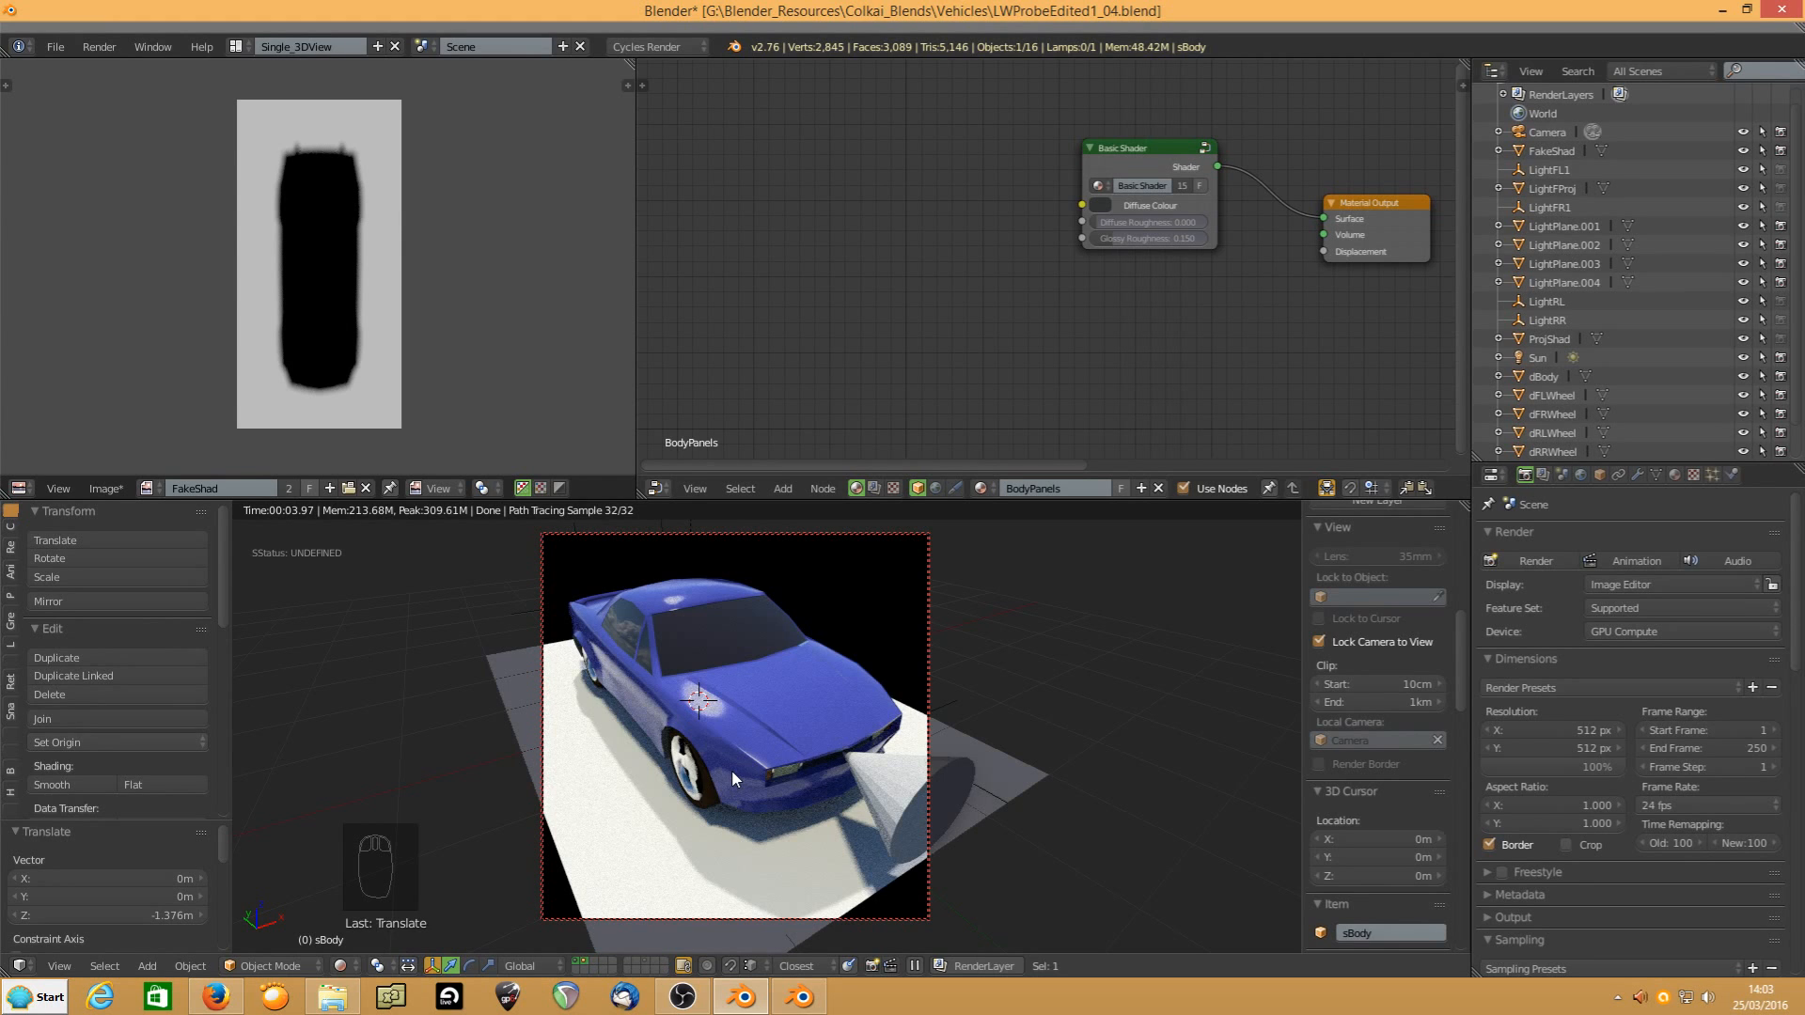
{"action": "key", "text": "z"}
{"action": "key", "text": "s"}
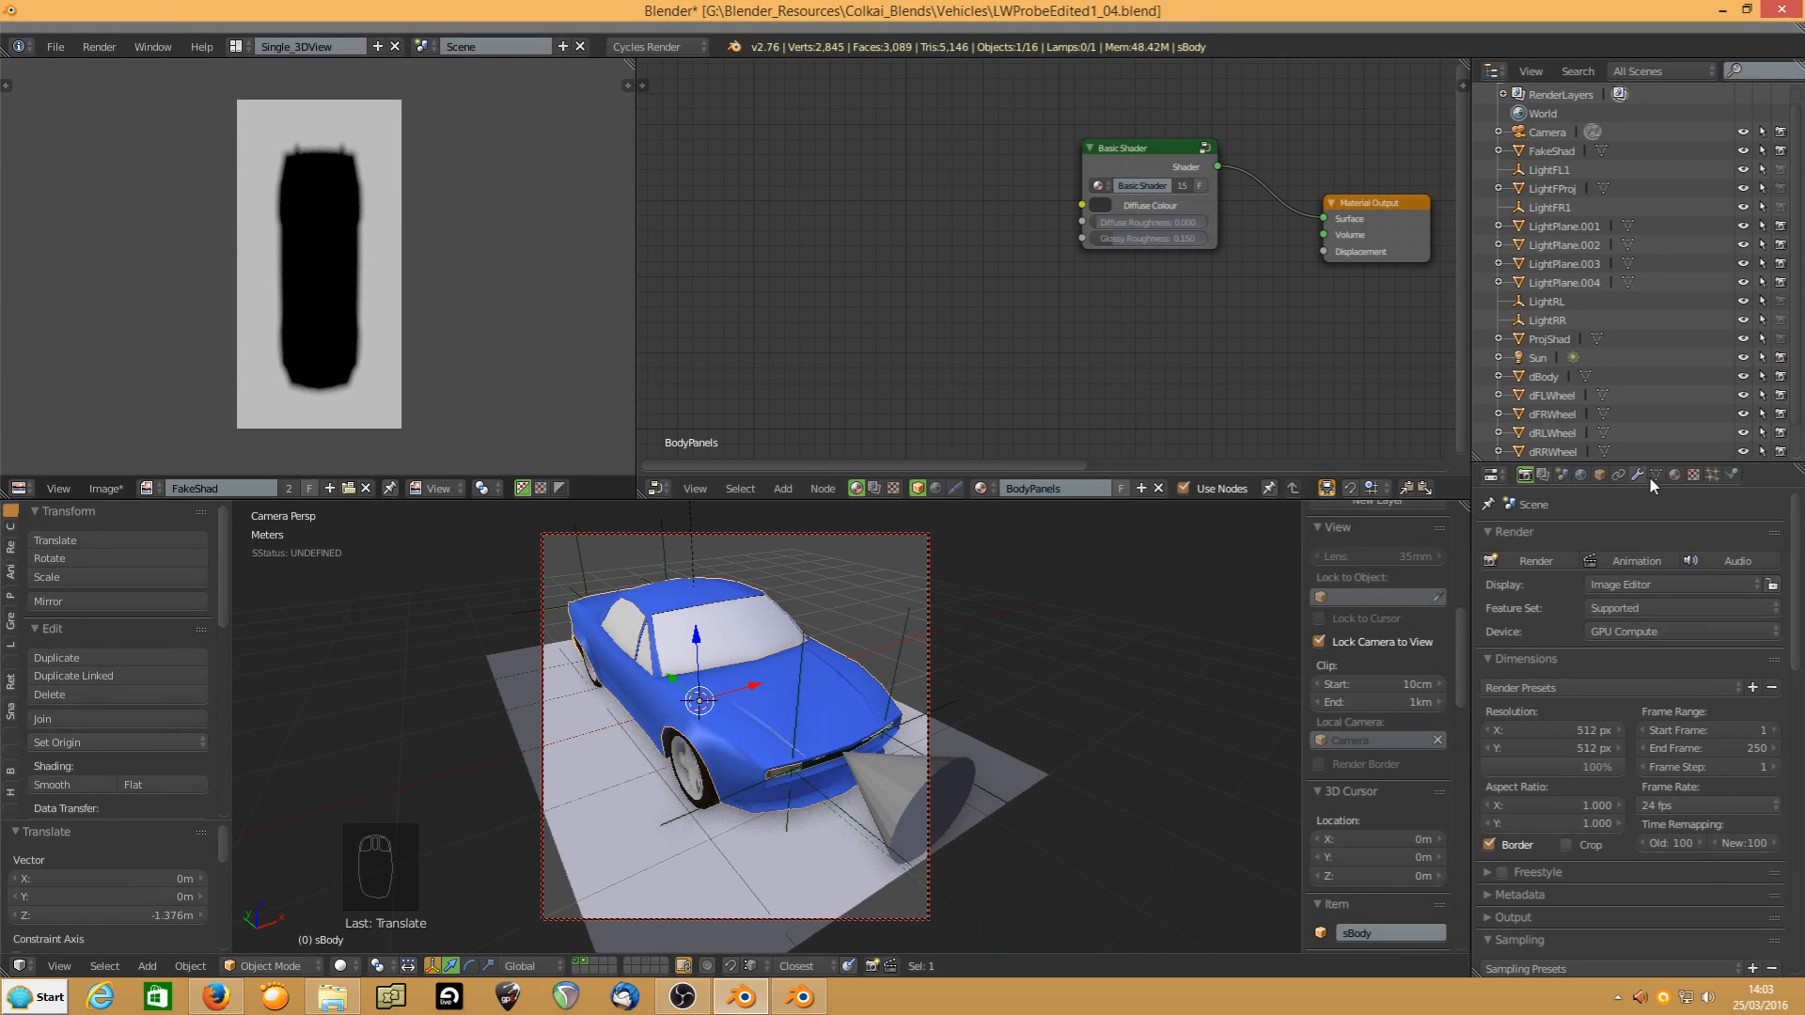
Check sBody's materials, leave the camera view, and inspect the front wheel and body in the LWProbeNoMats file in the other Blender window
{"action": "left_click", "coordinate": [1673, 476]}
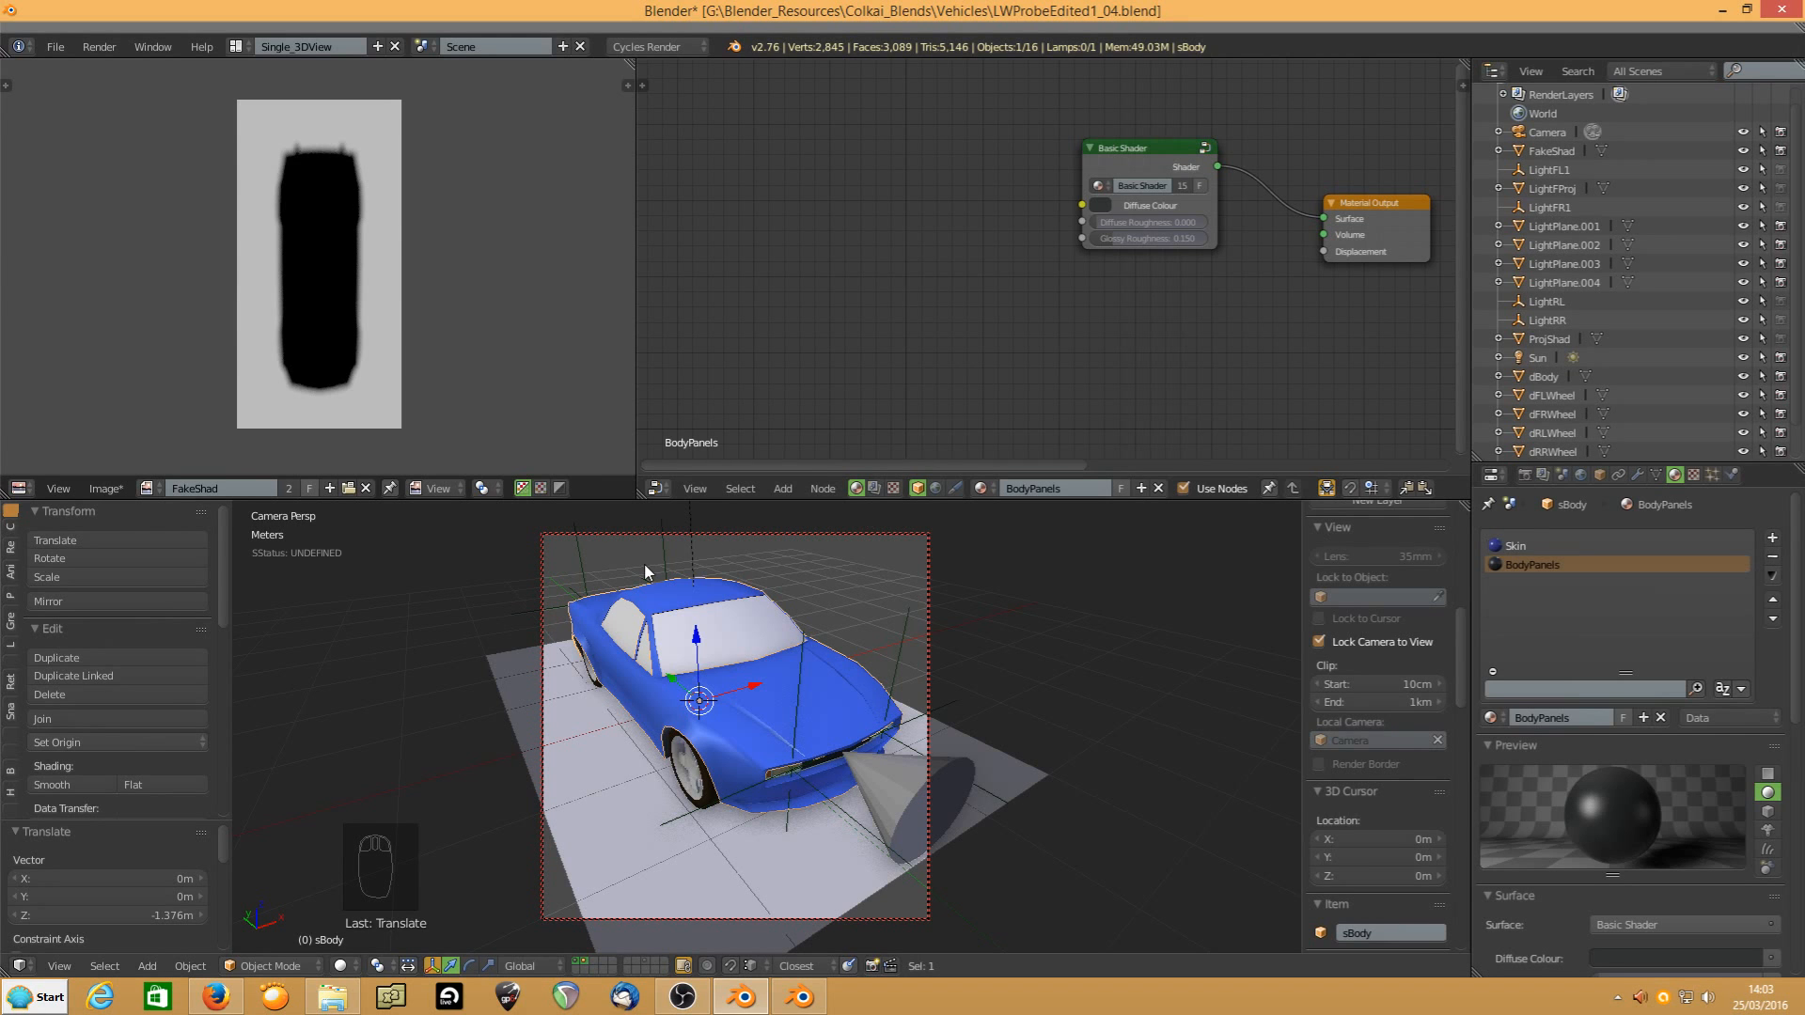
{"action": "key", "text": "KP_0"}
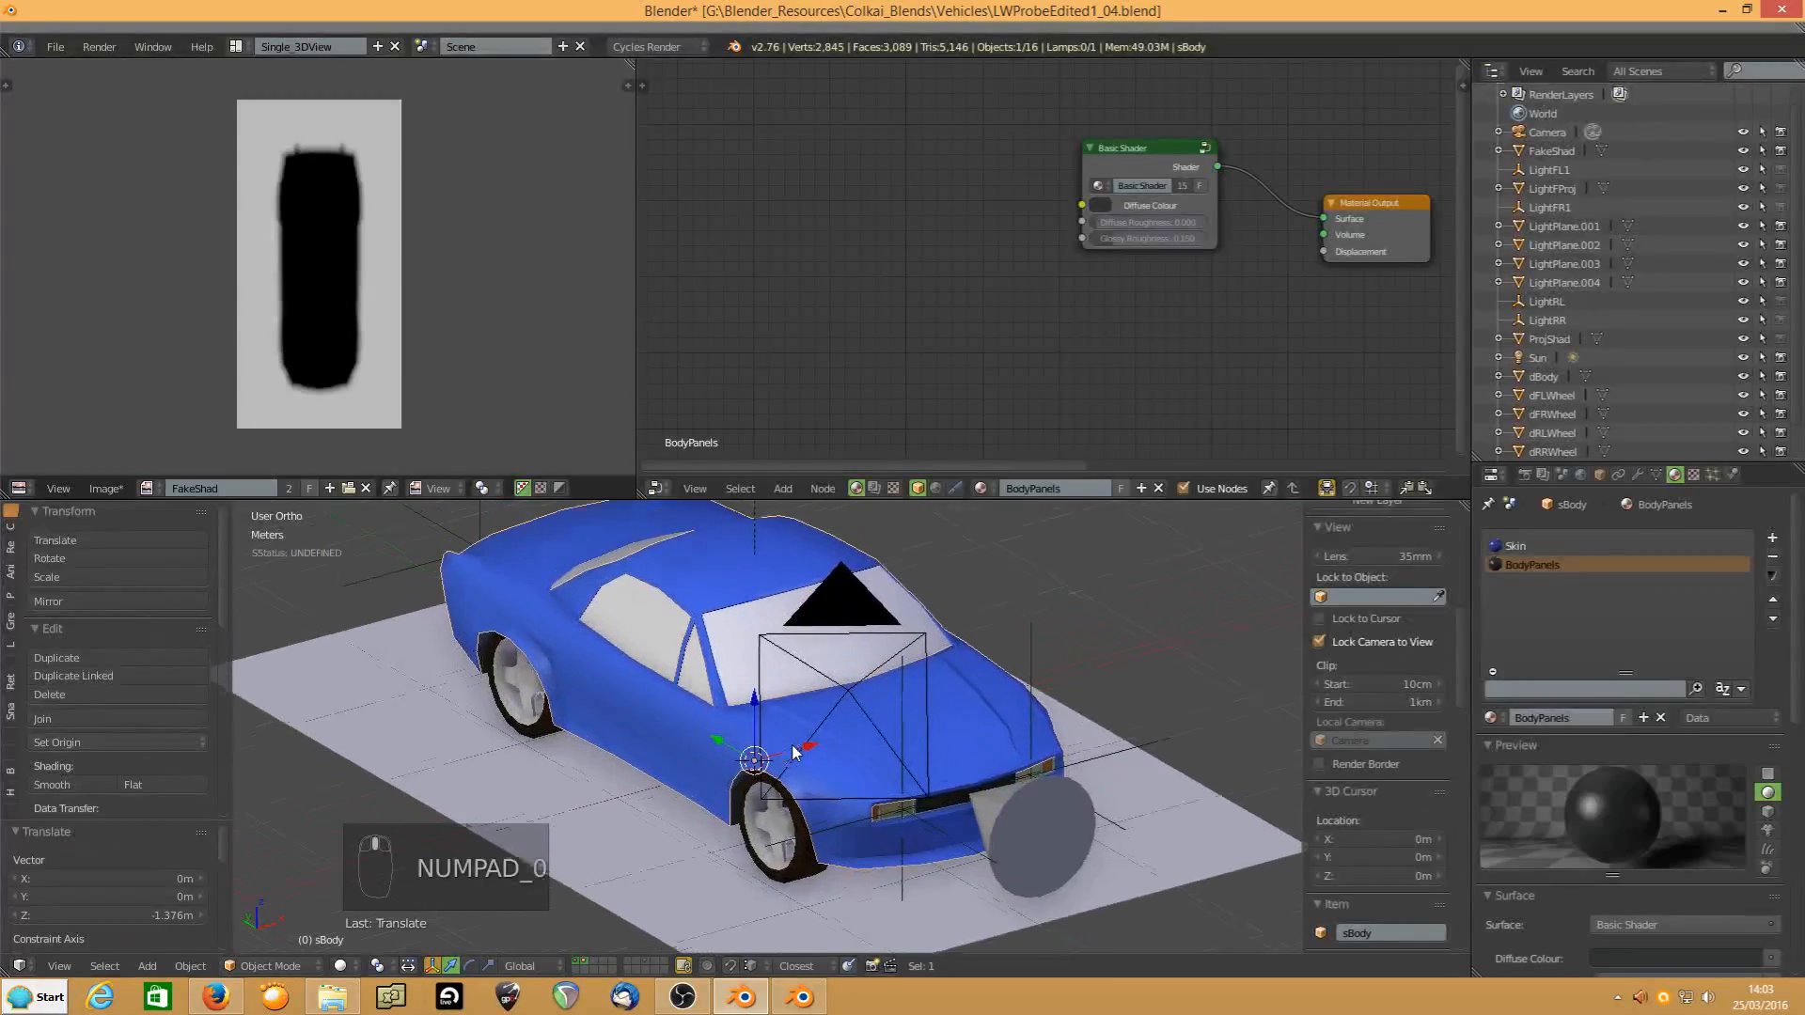
{"action": "left_click", "coordinate": [741, 996]}
{"action": "mouse_move", "coordinate": [703, 796]}
{"action": "middle_mouse_down"}
{"action": "mouse_move", "coordinate": [752, 764]}
{"action": "mouse_move", "coordinate": [732, 799]}
{"action": "mouse_move", "coordinate": [692, 791]}
{"action": "middle_mouse_up"}
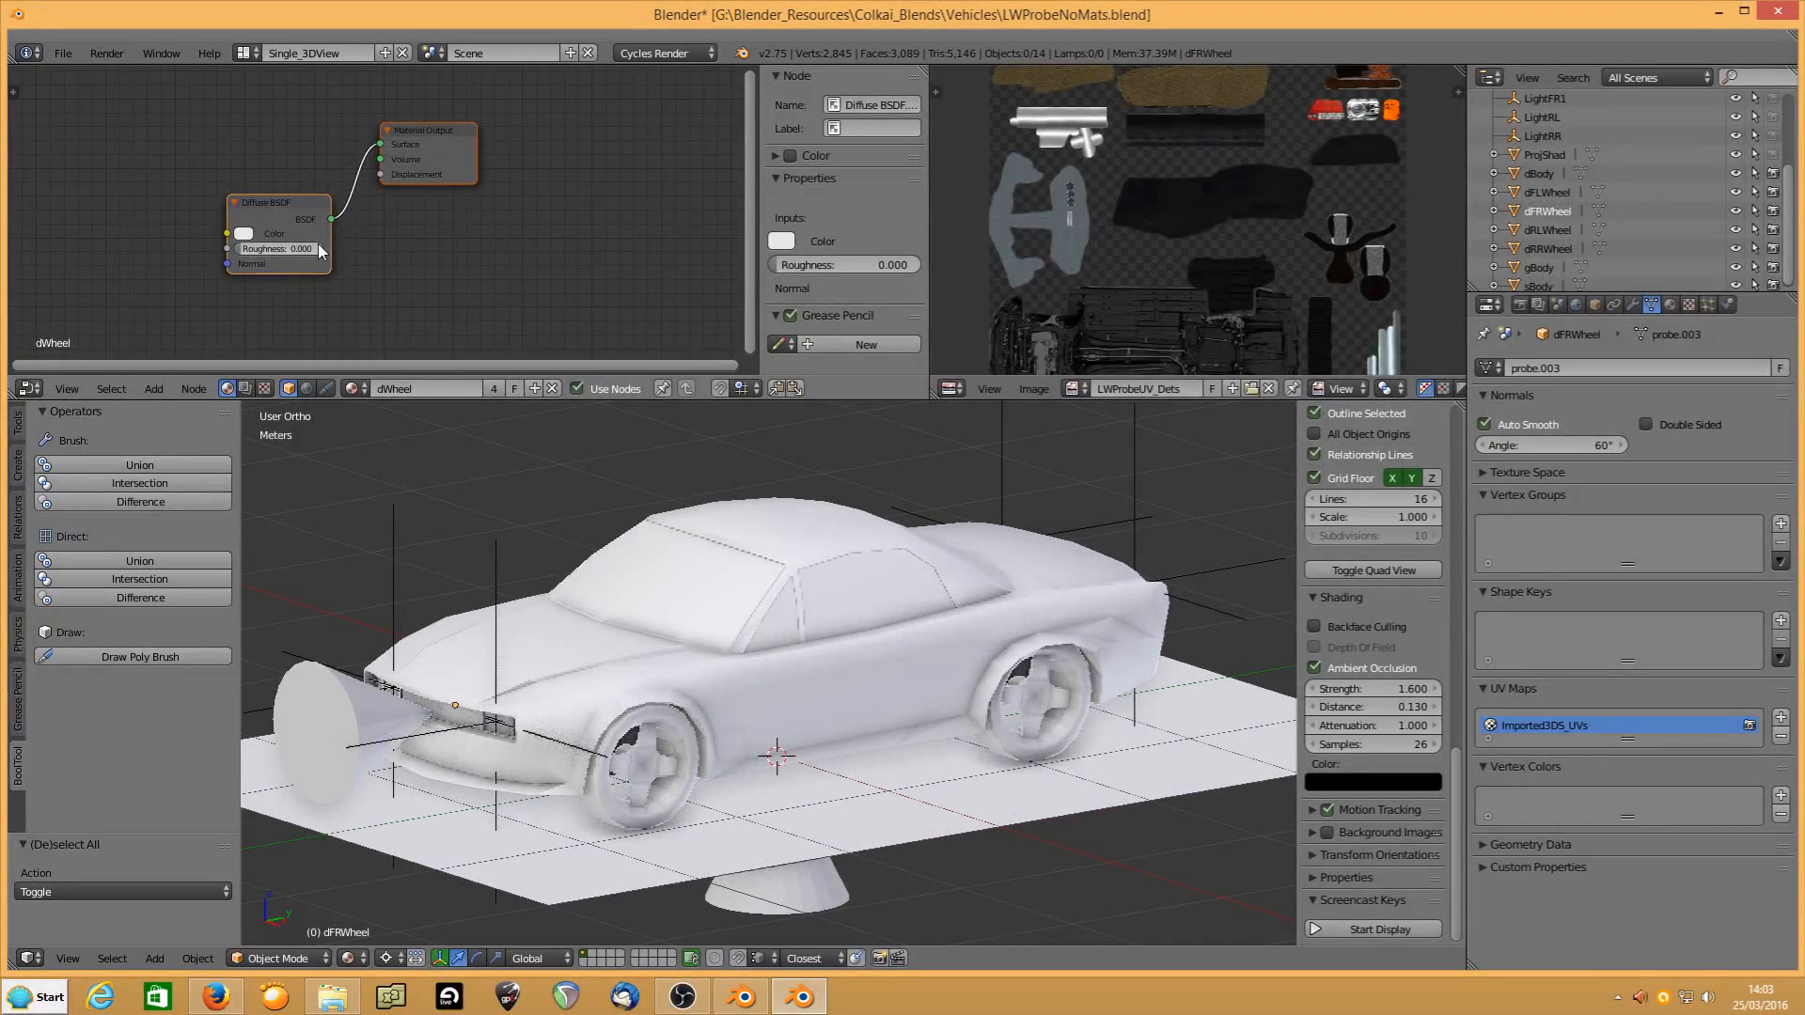
{"action": "right_click", "coordinate": [645, 739]}
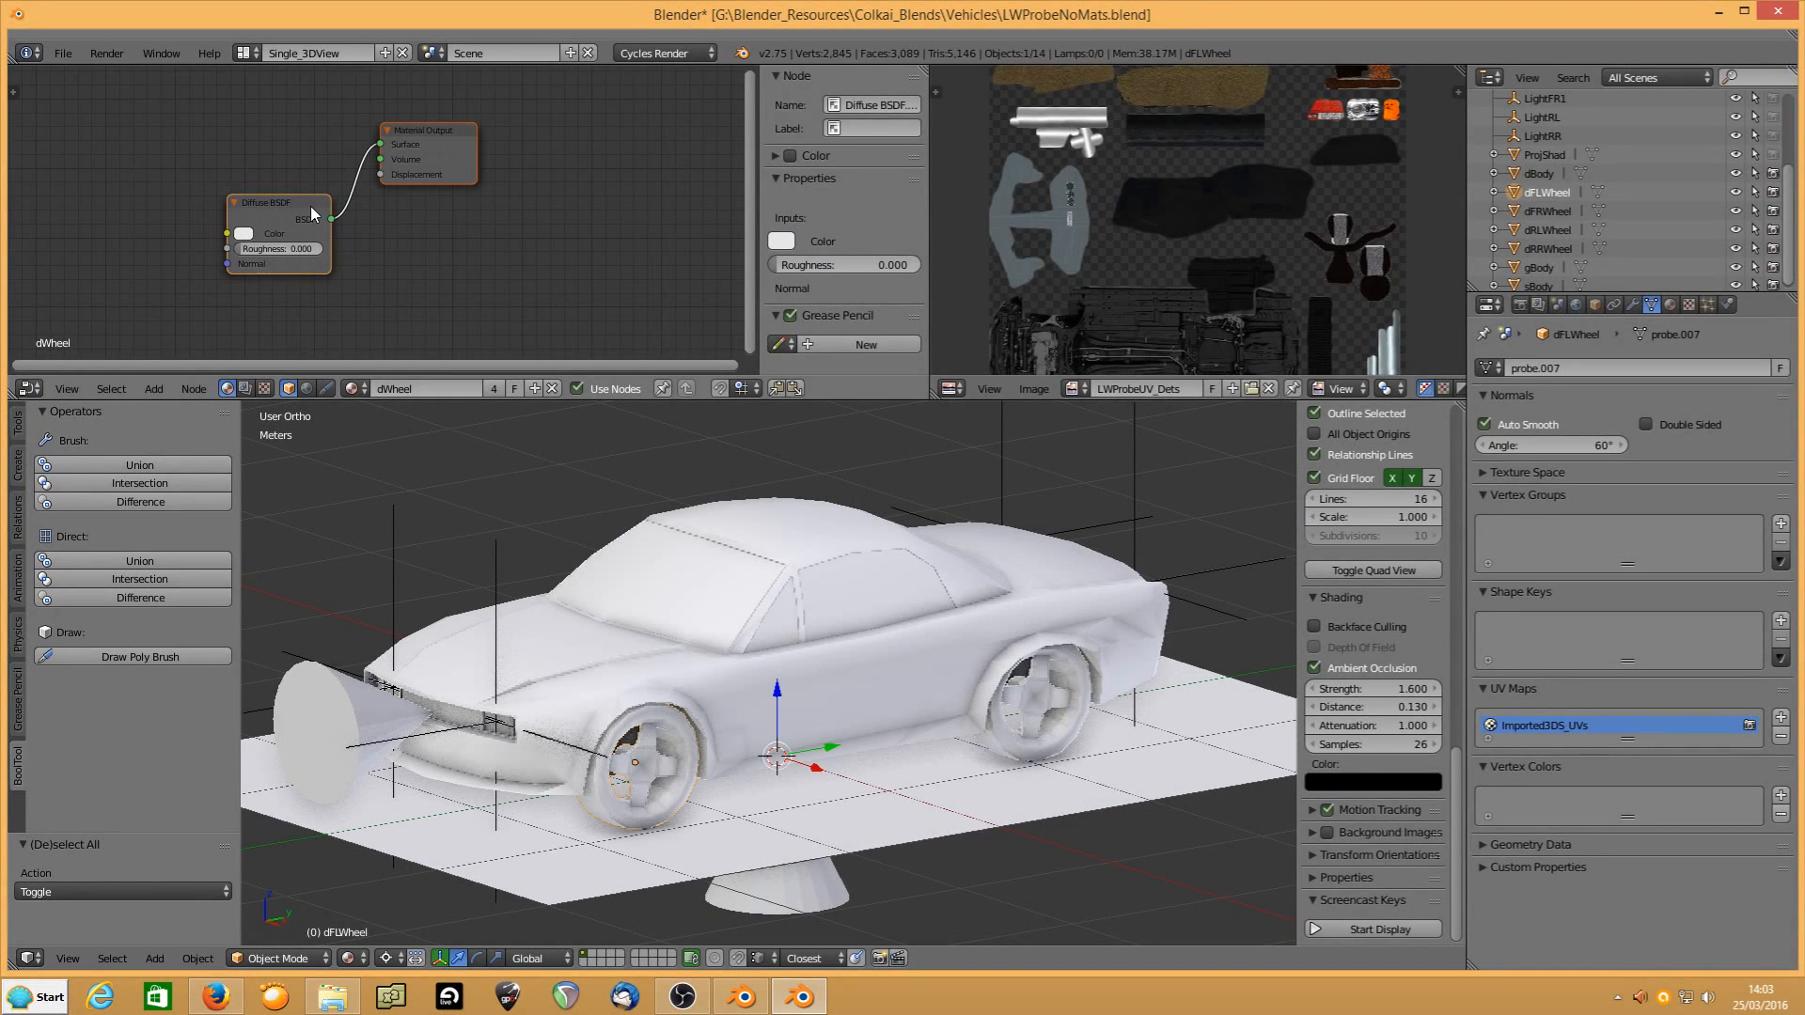
{"action": "right_click", "coordinate": [709, 681]}
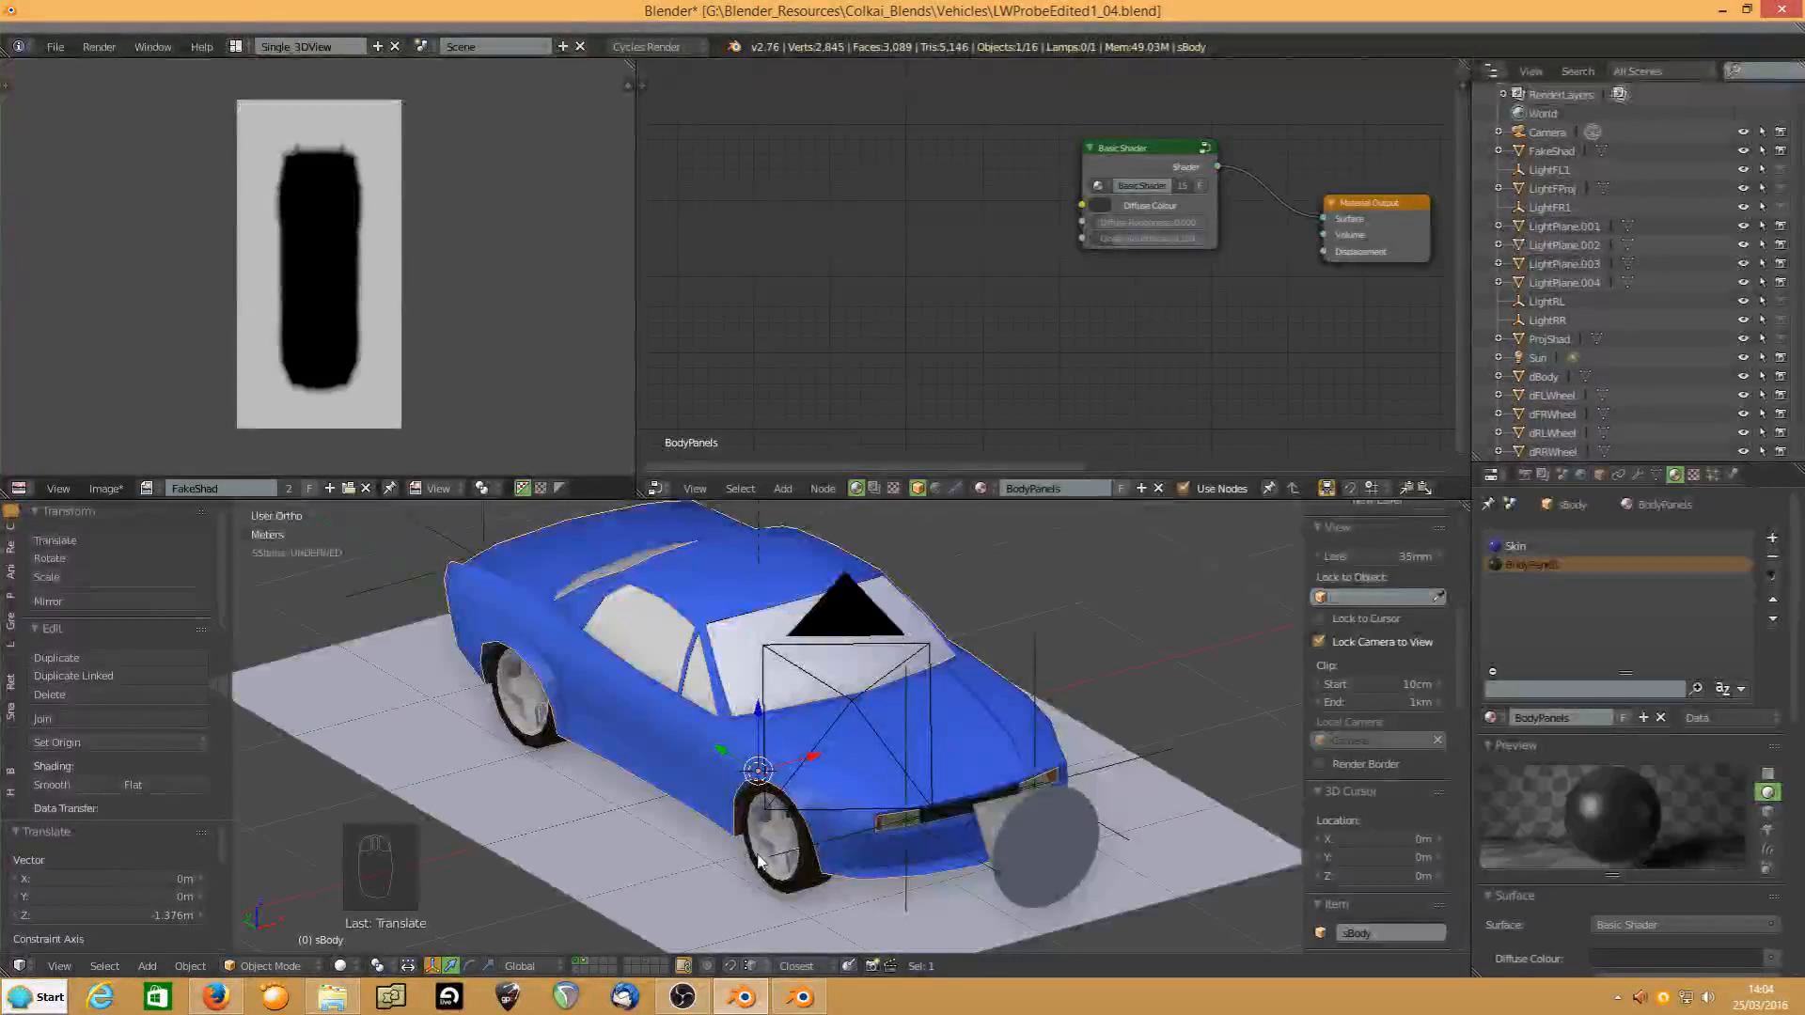
Show the Text Editor in place of the FakeShad image and replace its script with DeleteMaterials.py from the Colkai_Scripts folder
{"action": "middle_click_drag", "start_coordinate": [969, 732], "coordinate": [750, 726]}
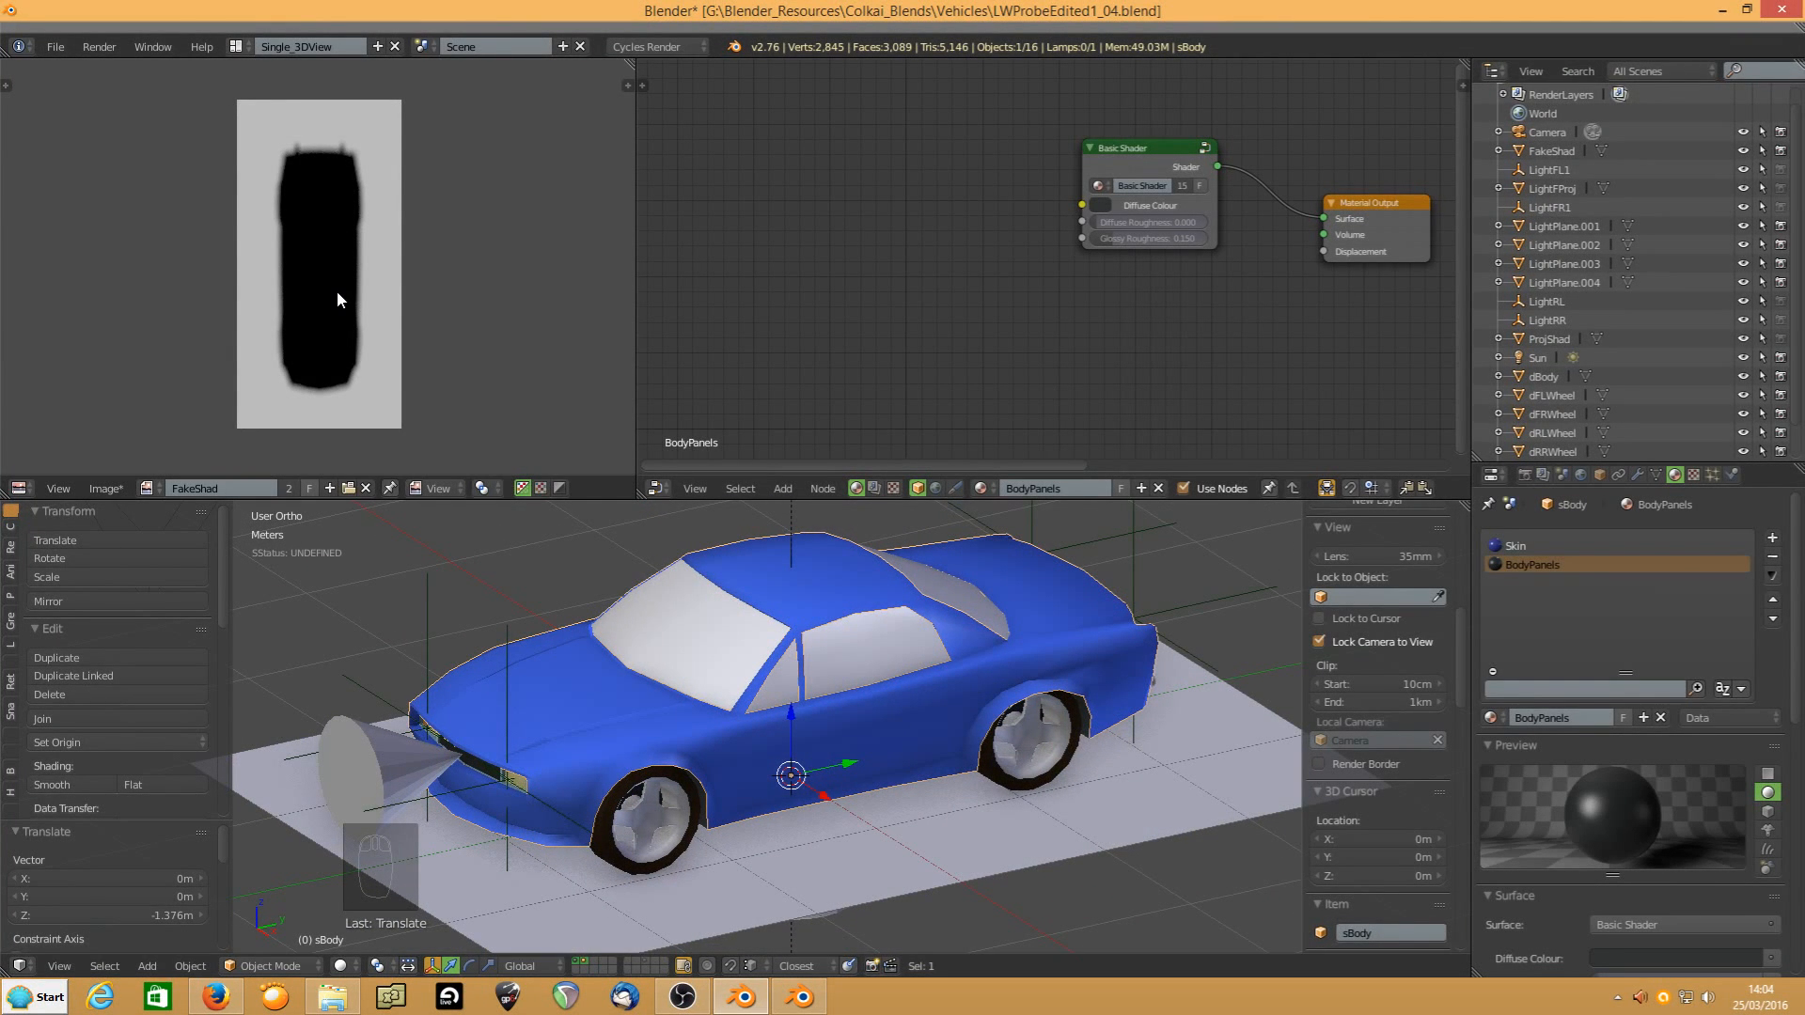
{"action": "key", "text": "shift+F11"}
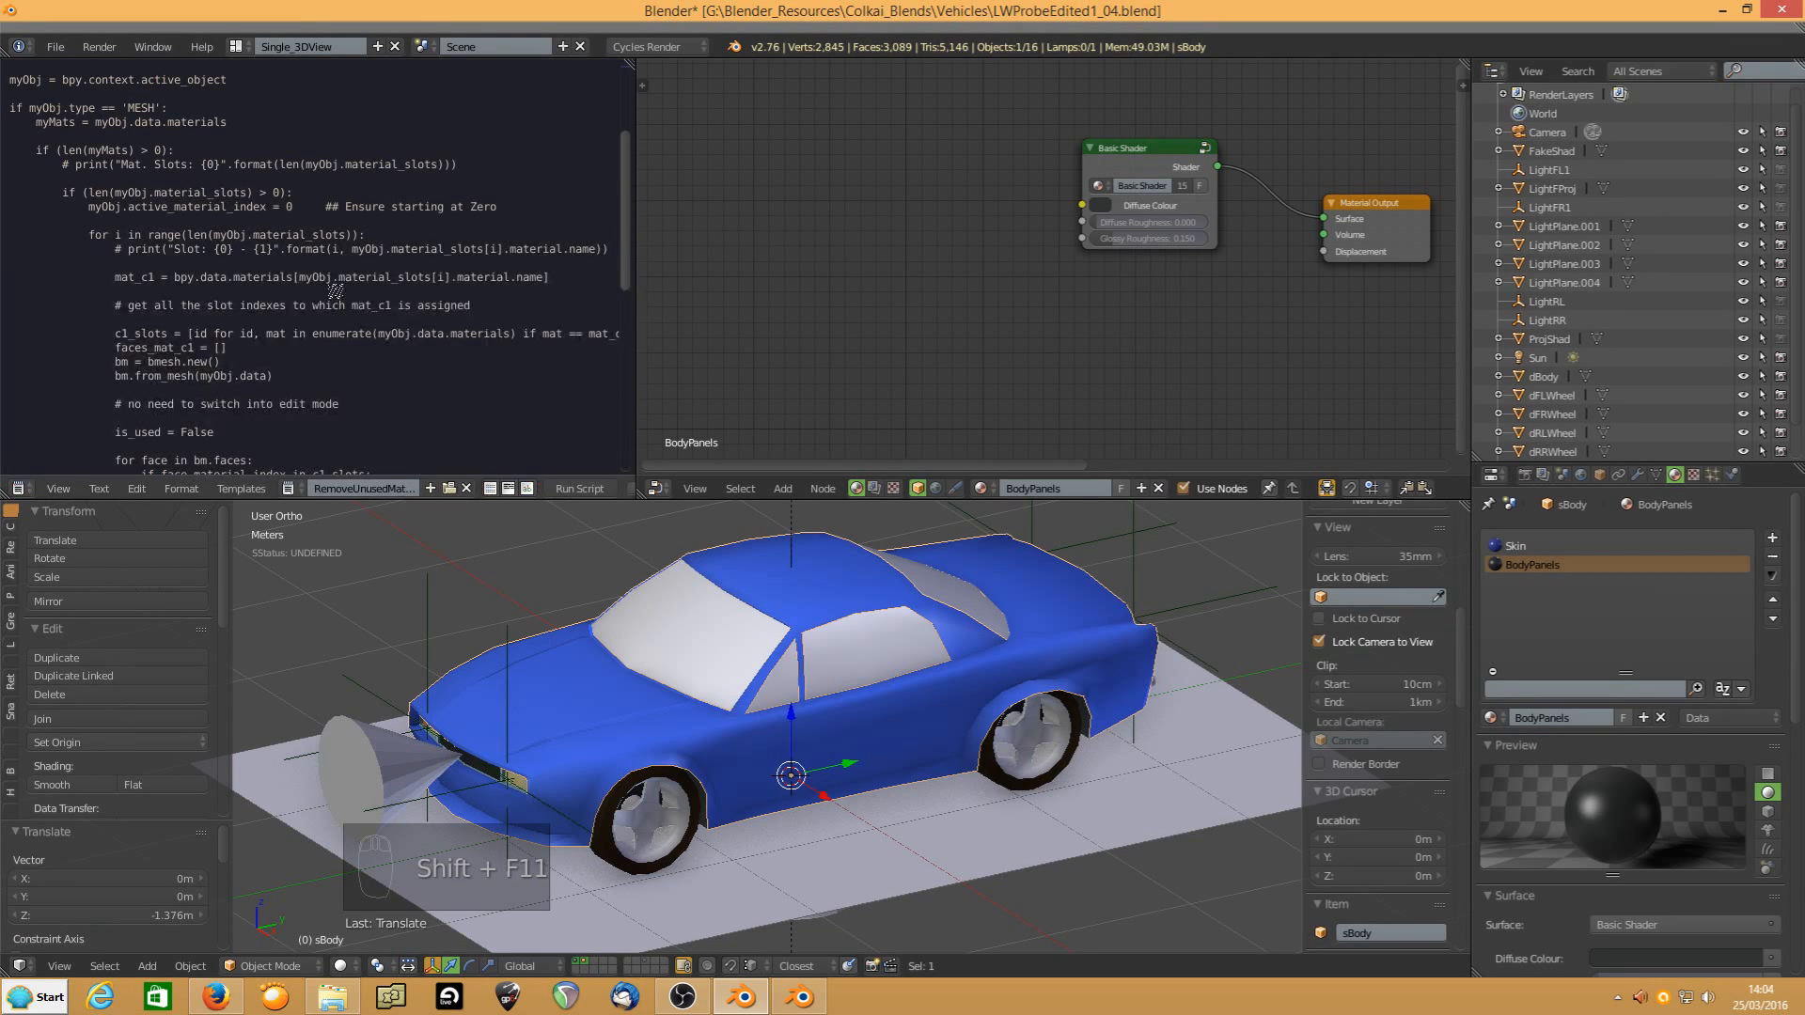
{"action": "left_click", "coordinate": [465, 489]}
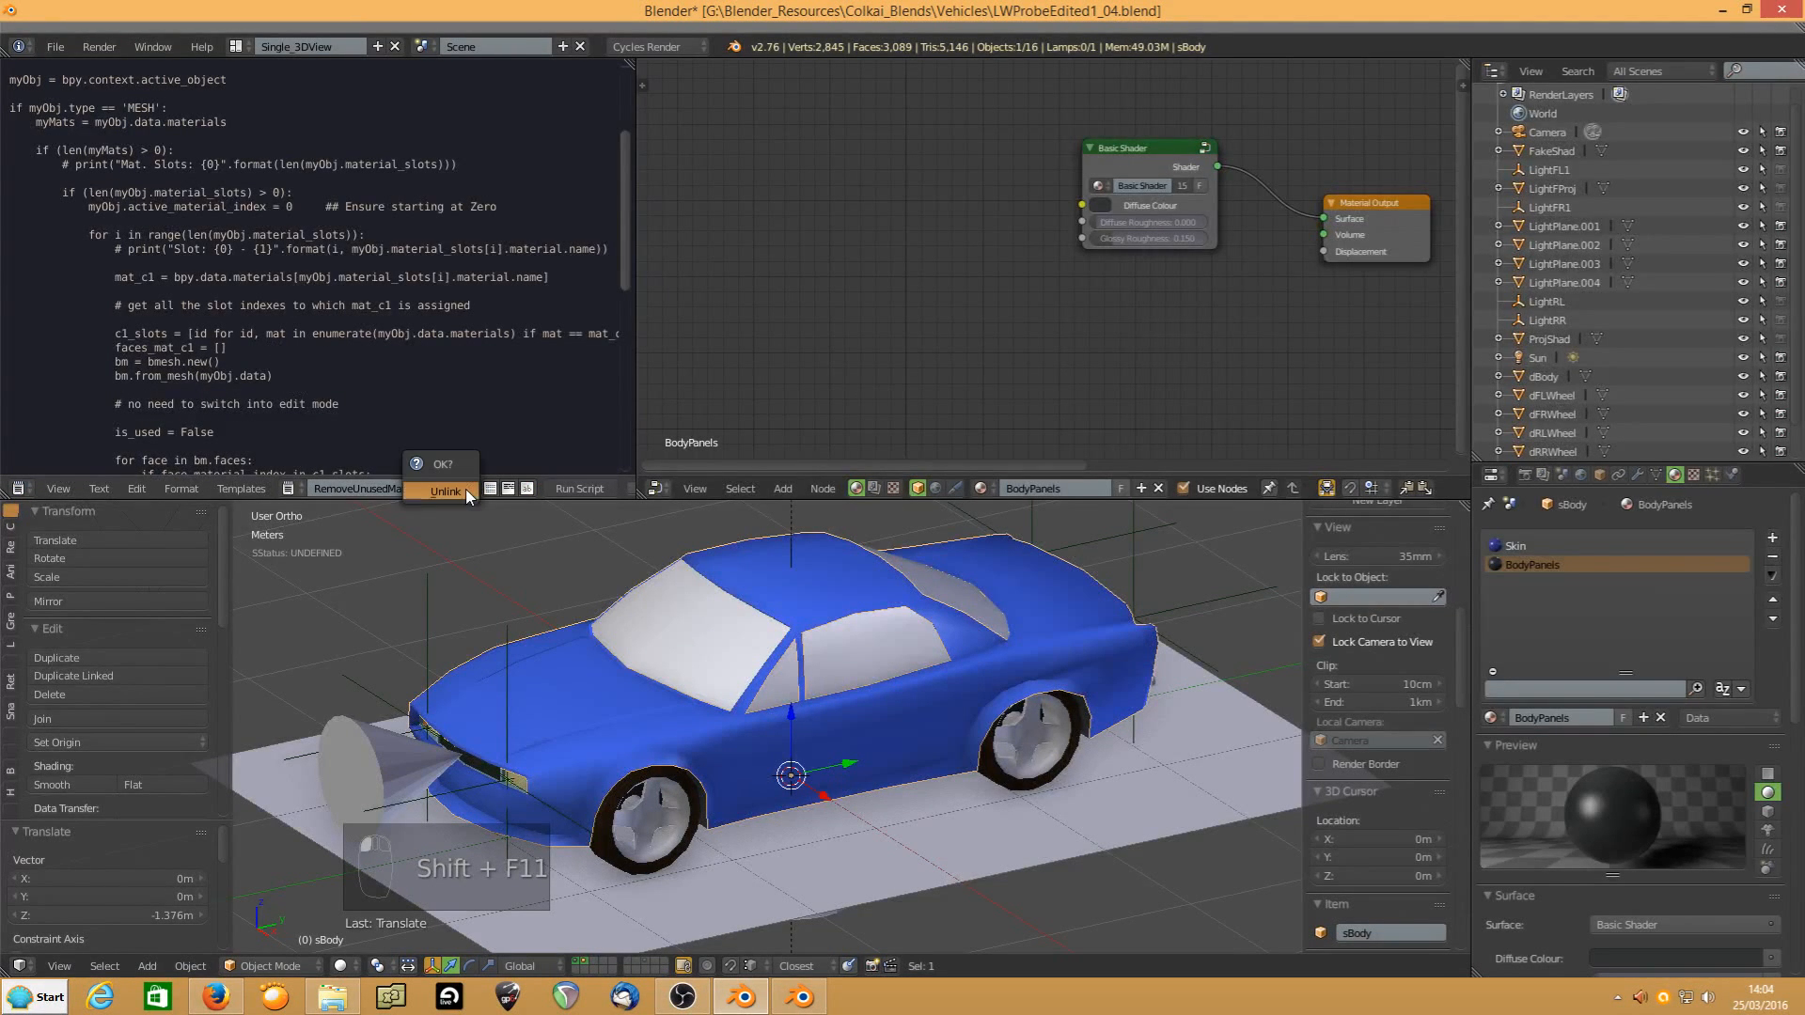
{"action": "left_click", "coordinate": [455, 489]}
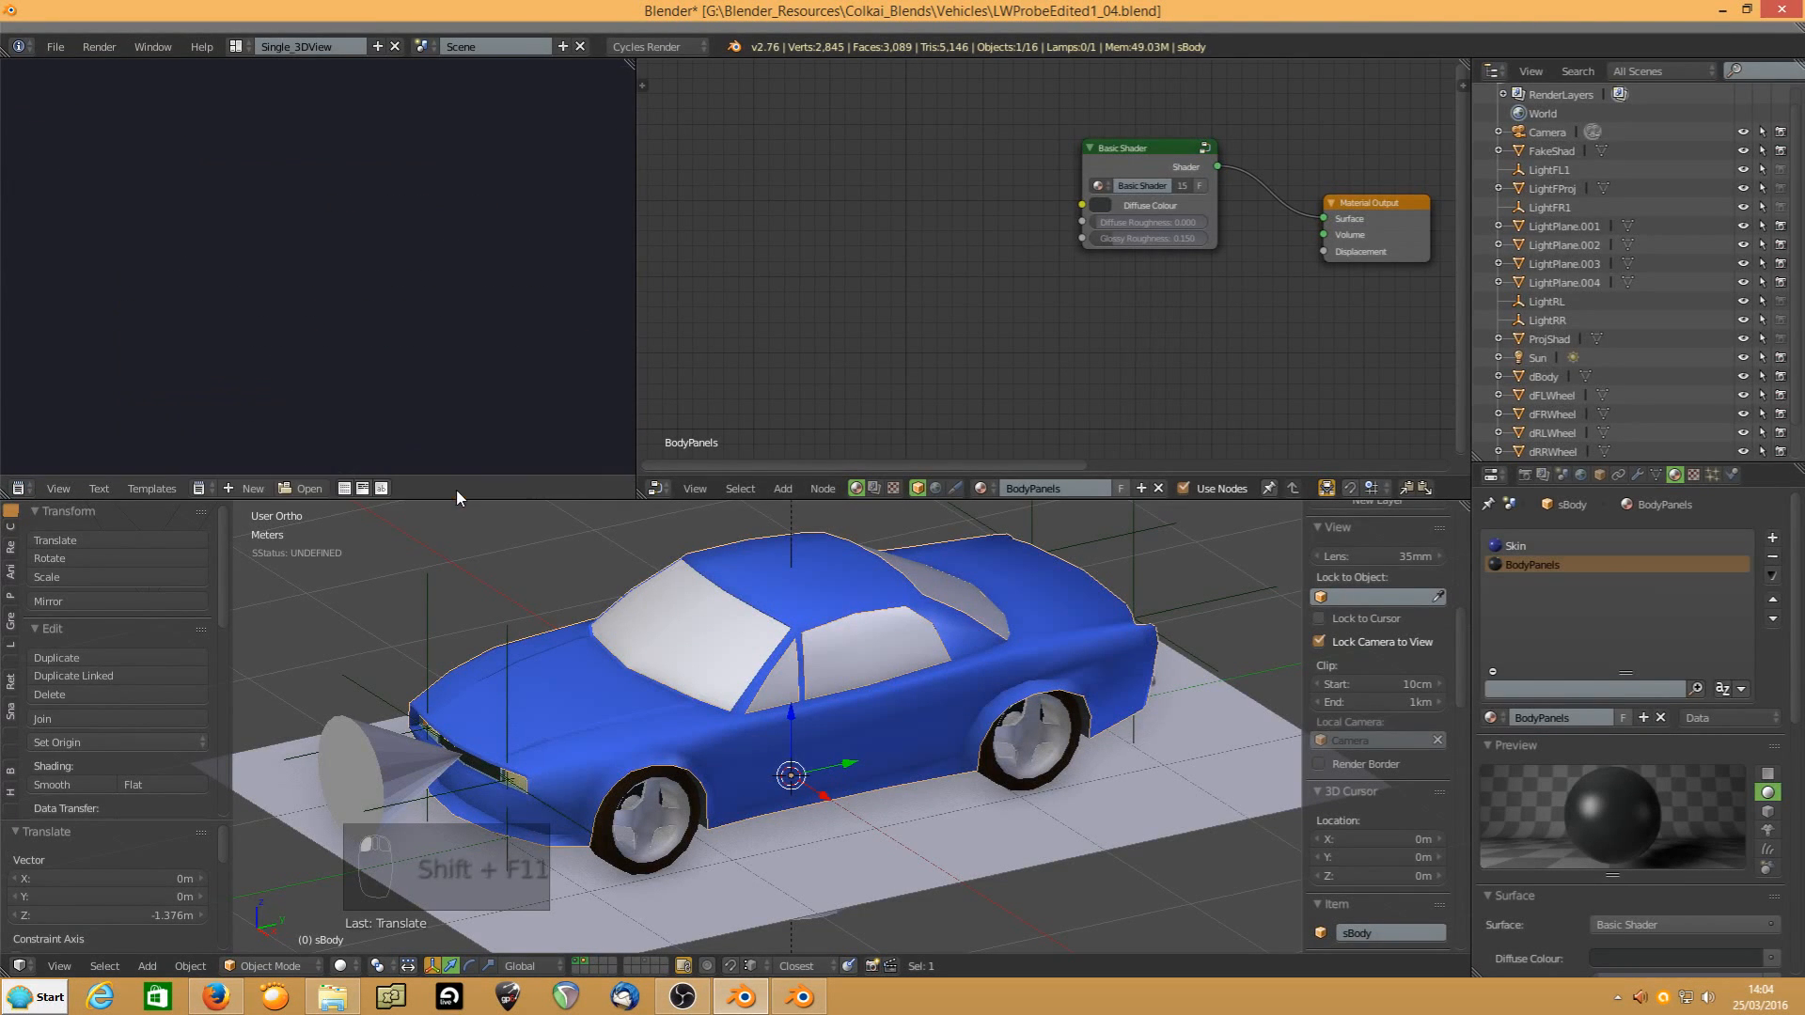
{"action": "left_click", "coordinate": [303, 489]}
{"action": "left_click", "coordinate": [64, 568]}
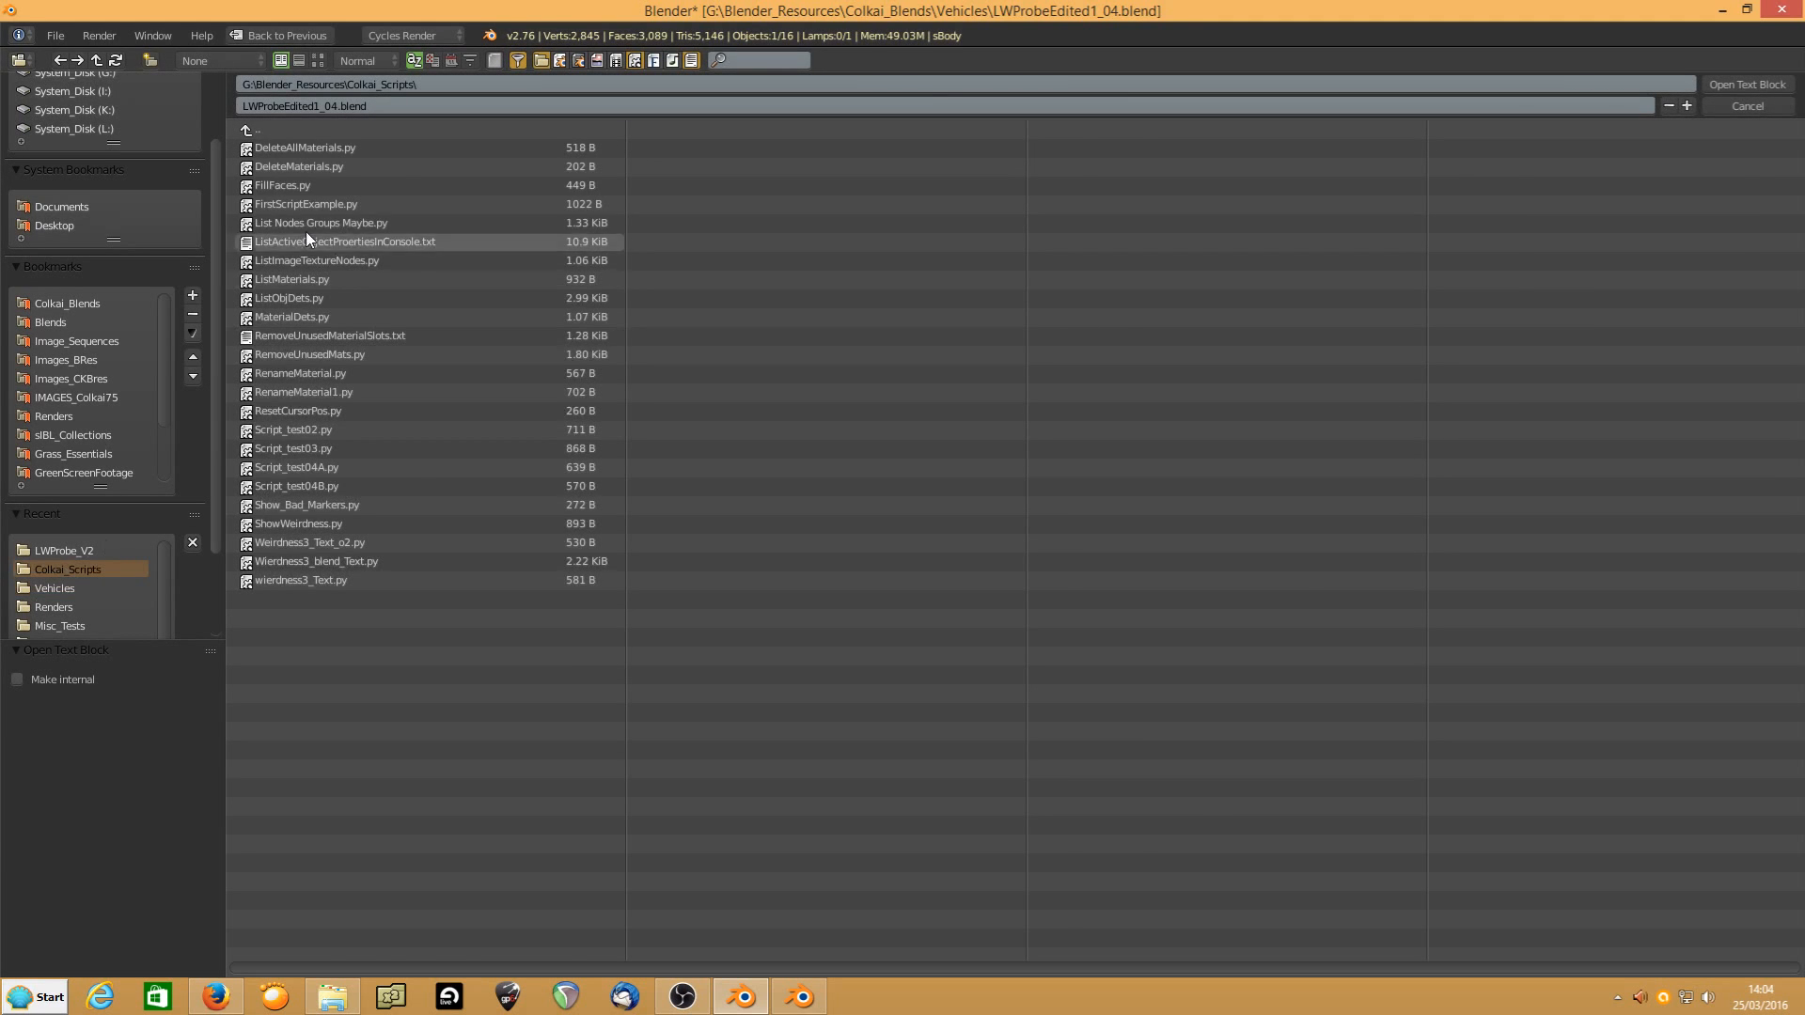
{"action": "double_click", "coordinate": [285, 171]}
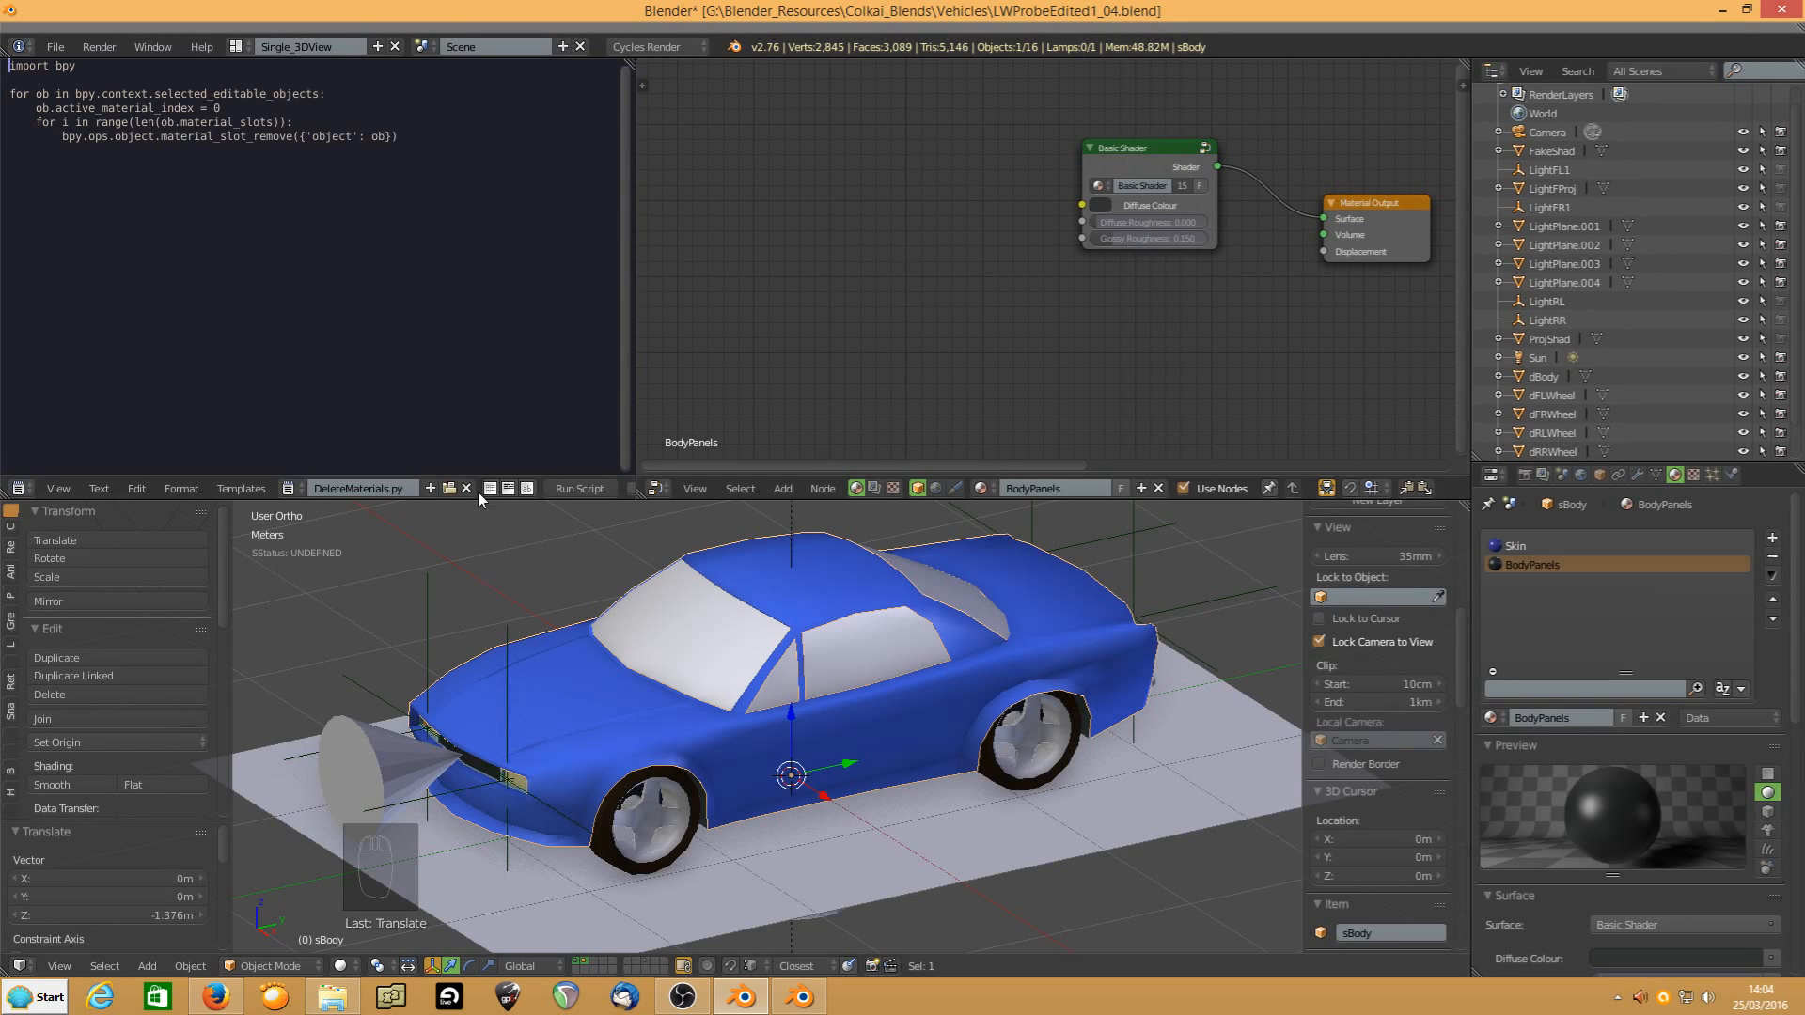
Run the DeleteMaterials script on sBody, the glass, dFLWheel and dRLWheel in turn to remove their material slots
{"action": "left_click", "coordinate": [566, 487]}
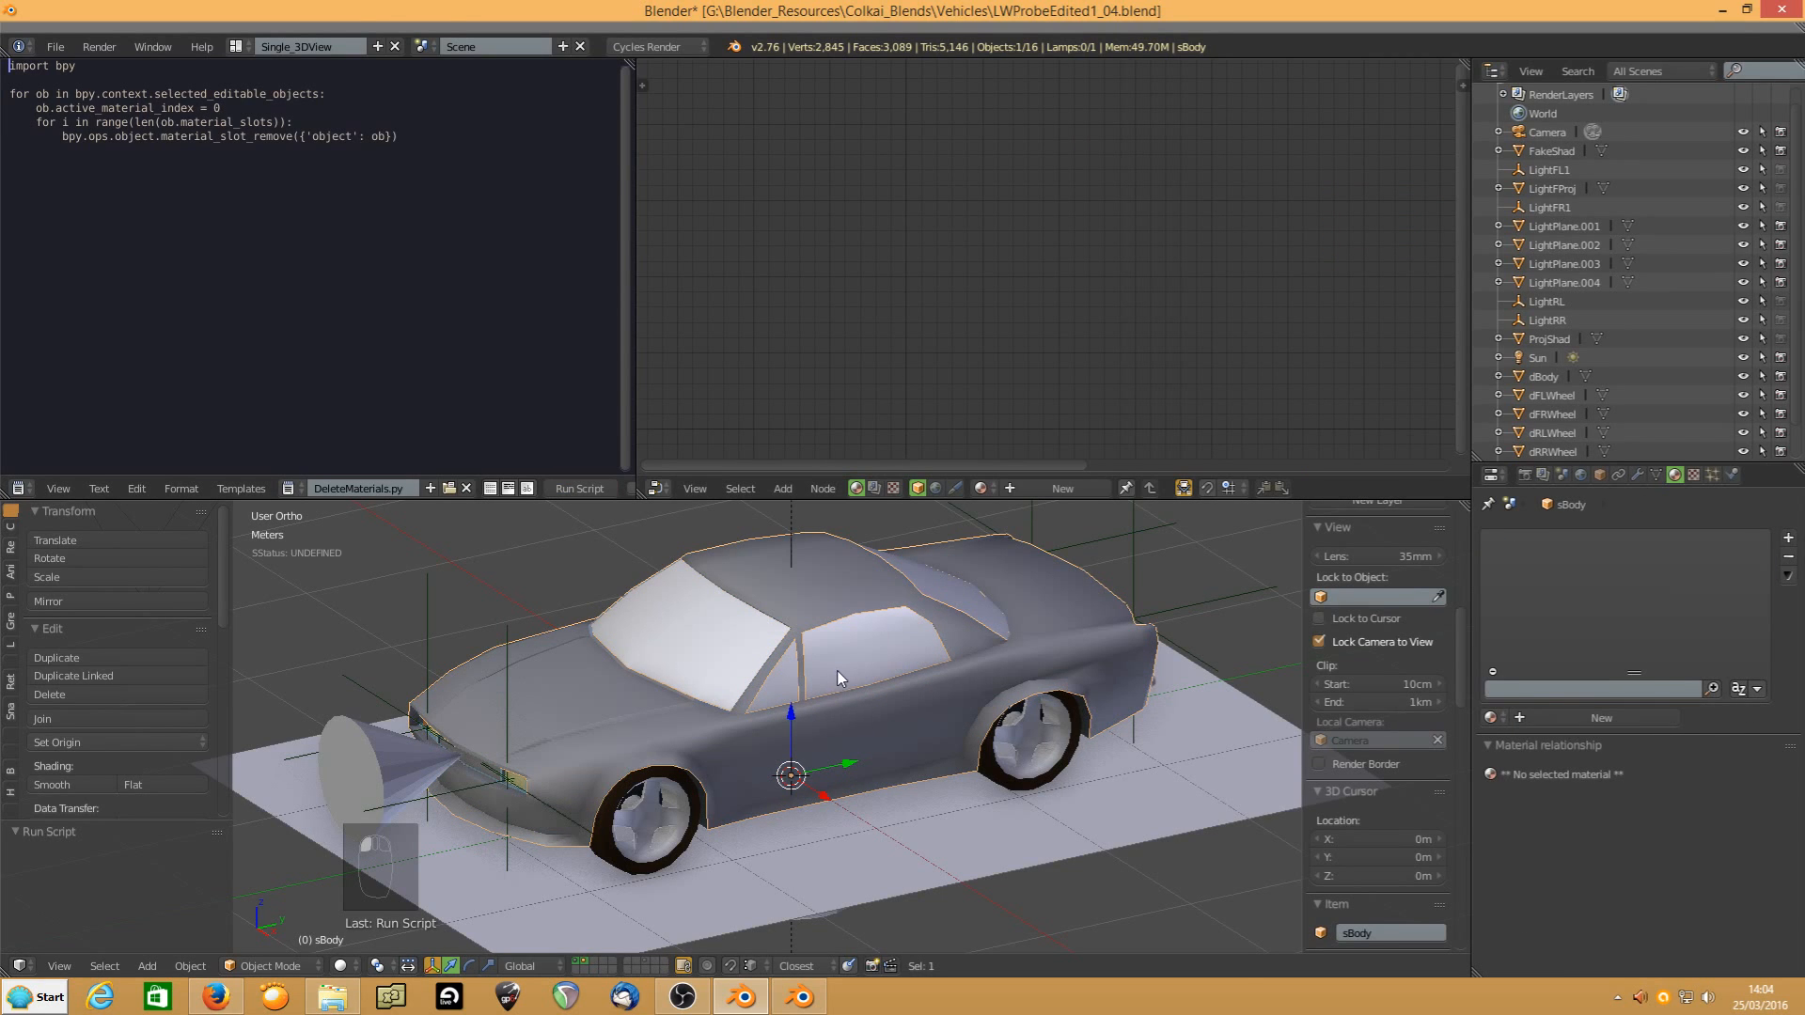
{"action": "left_click", "coordinate": [836, 672]}
{"action": "left_click", "coordinate": [566, 487]}
{"action": "left_click", "coordinate": [632, 796]}
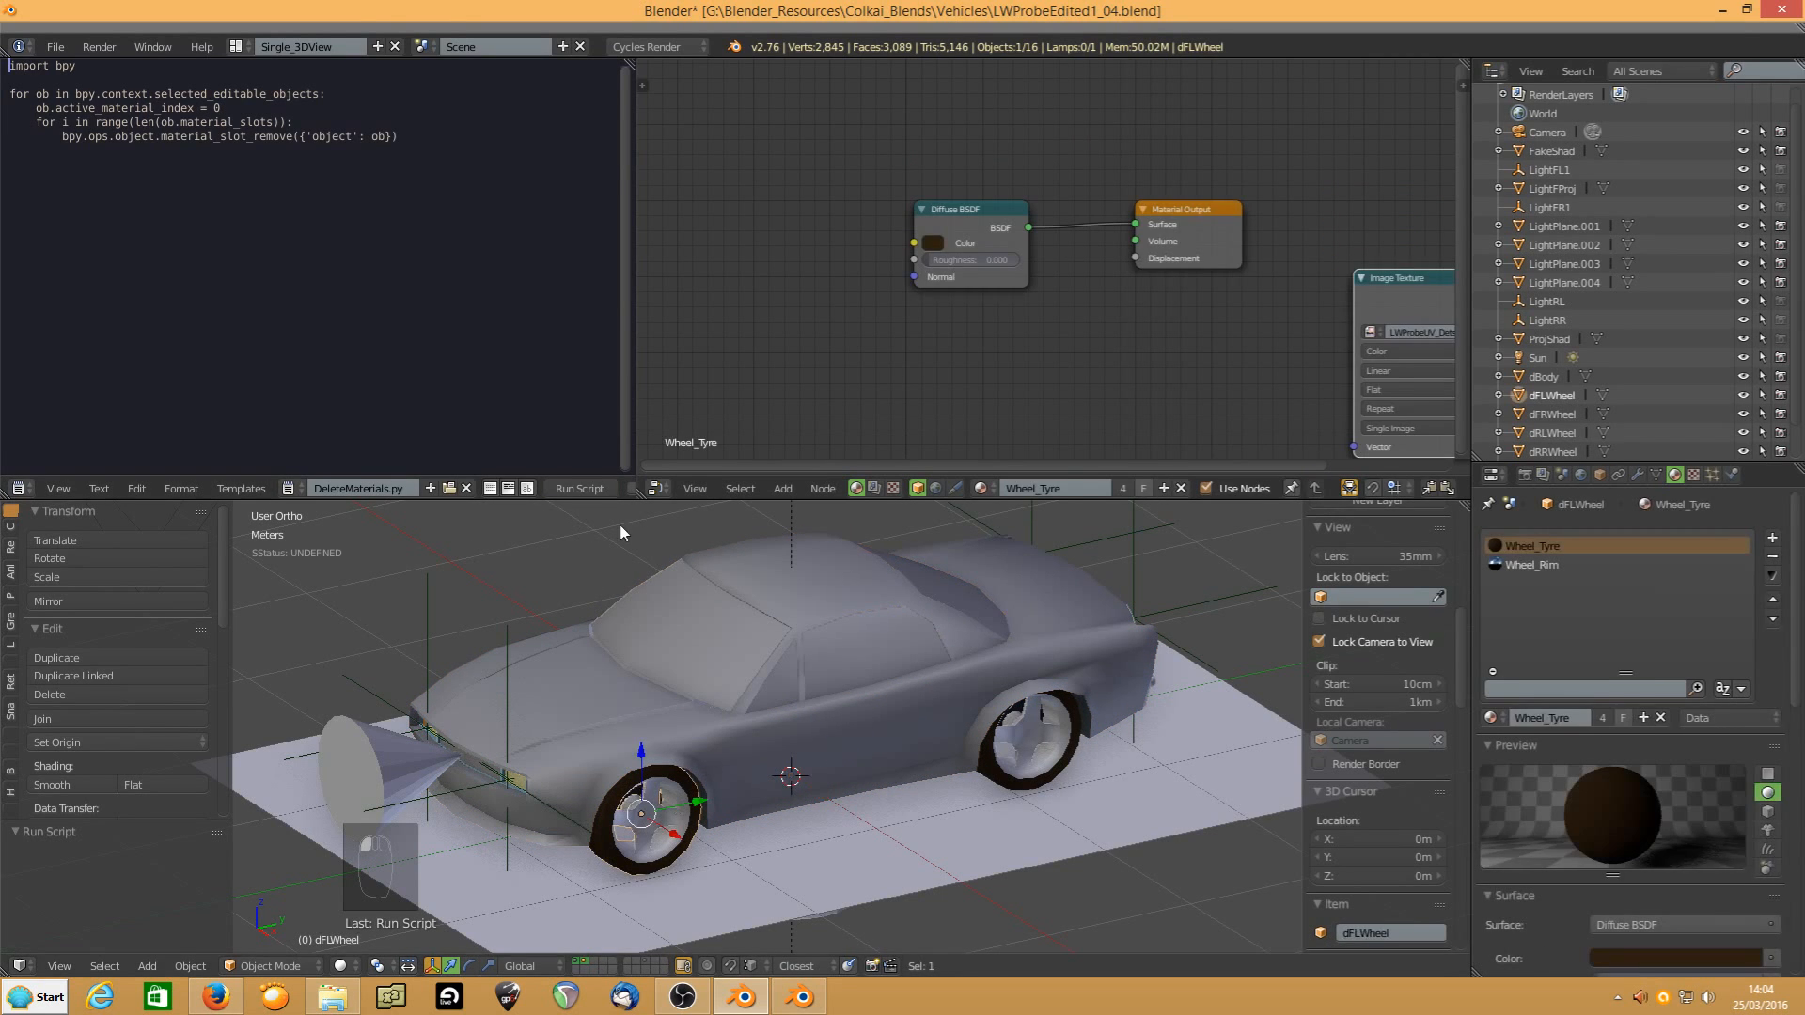
{"action": "left_click", "coordinate": [566, 487]}
{"action": "left_click", "coordinate": [1002, 764]}
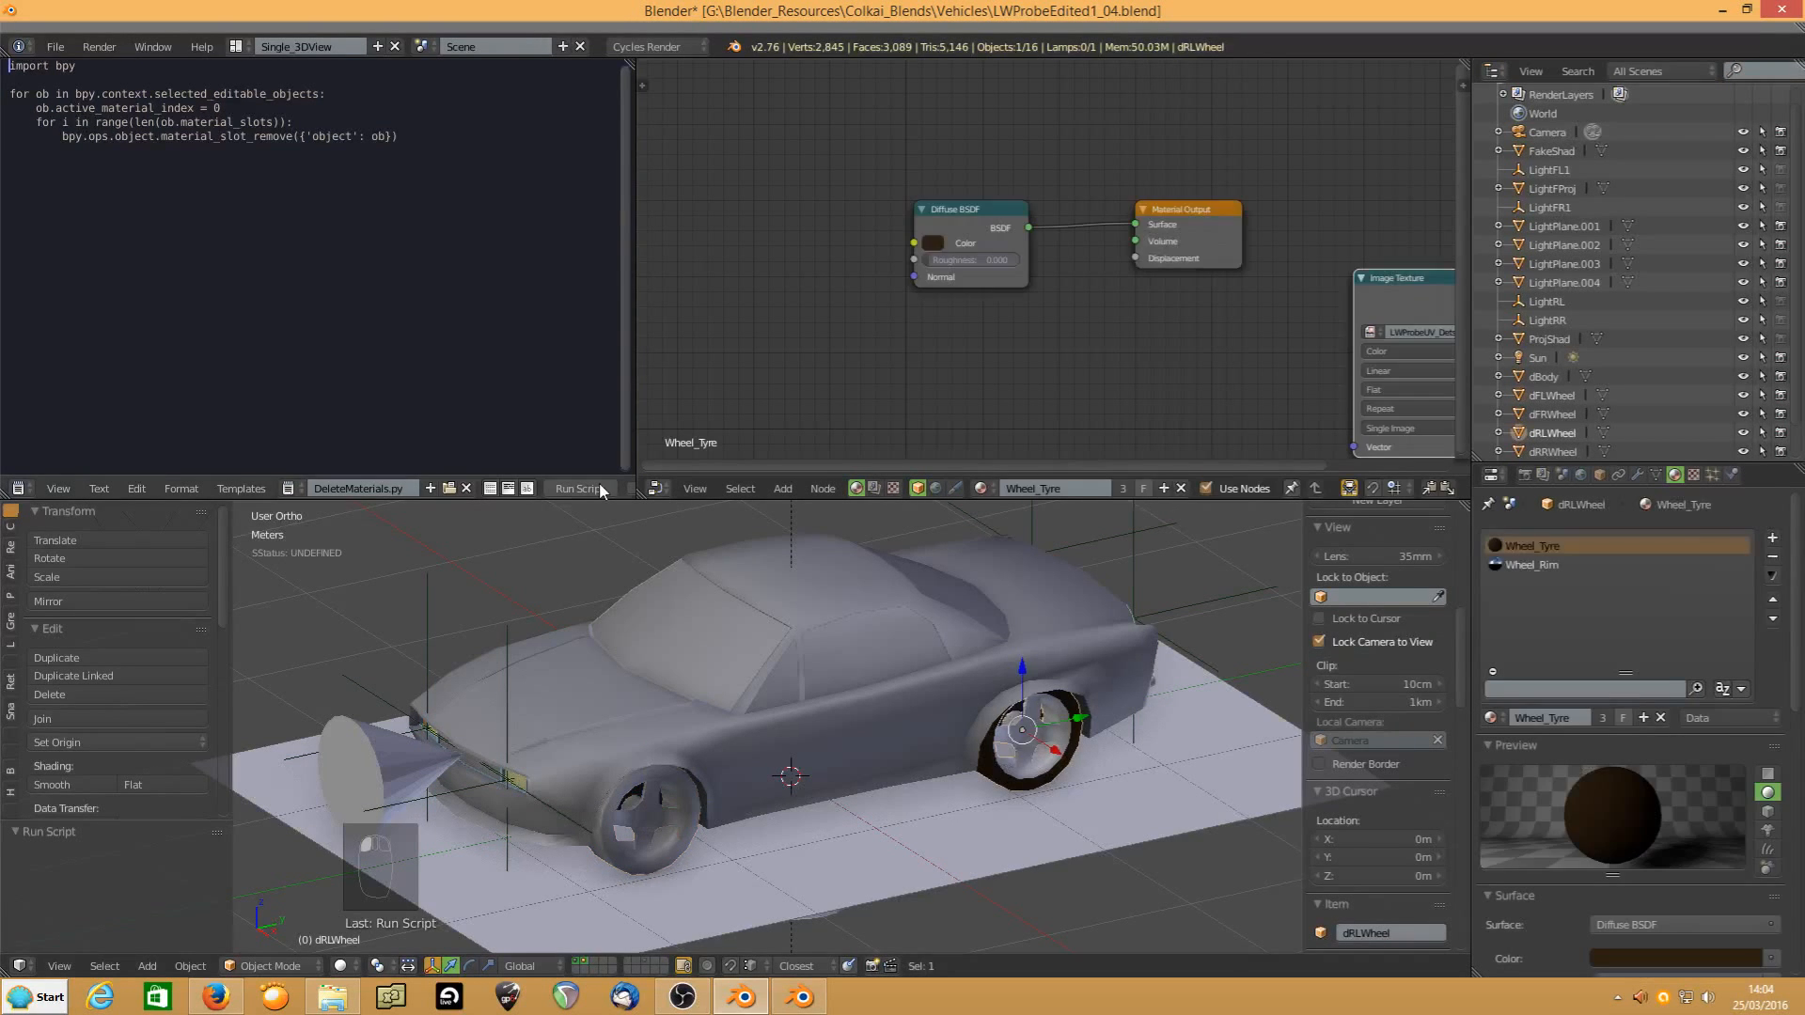
{"action": "left_click", "coordinate": [569, 488]}
Remove all material slots from the right-hand wheels, dRRWheel and dFRWheel, with the same script
{"action": "middle_click_drag", "start_coordinate": [493, 676], "coordinate": [816, 793]}
{"action": "left_click", "coordinate": [821, 812]}
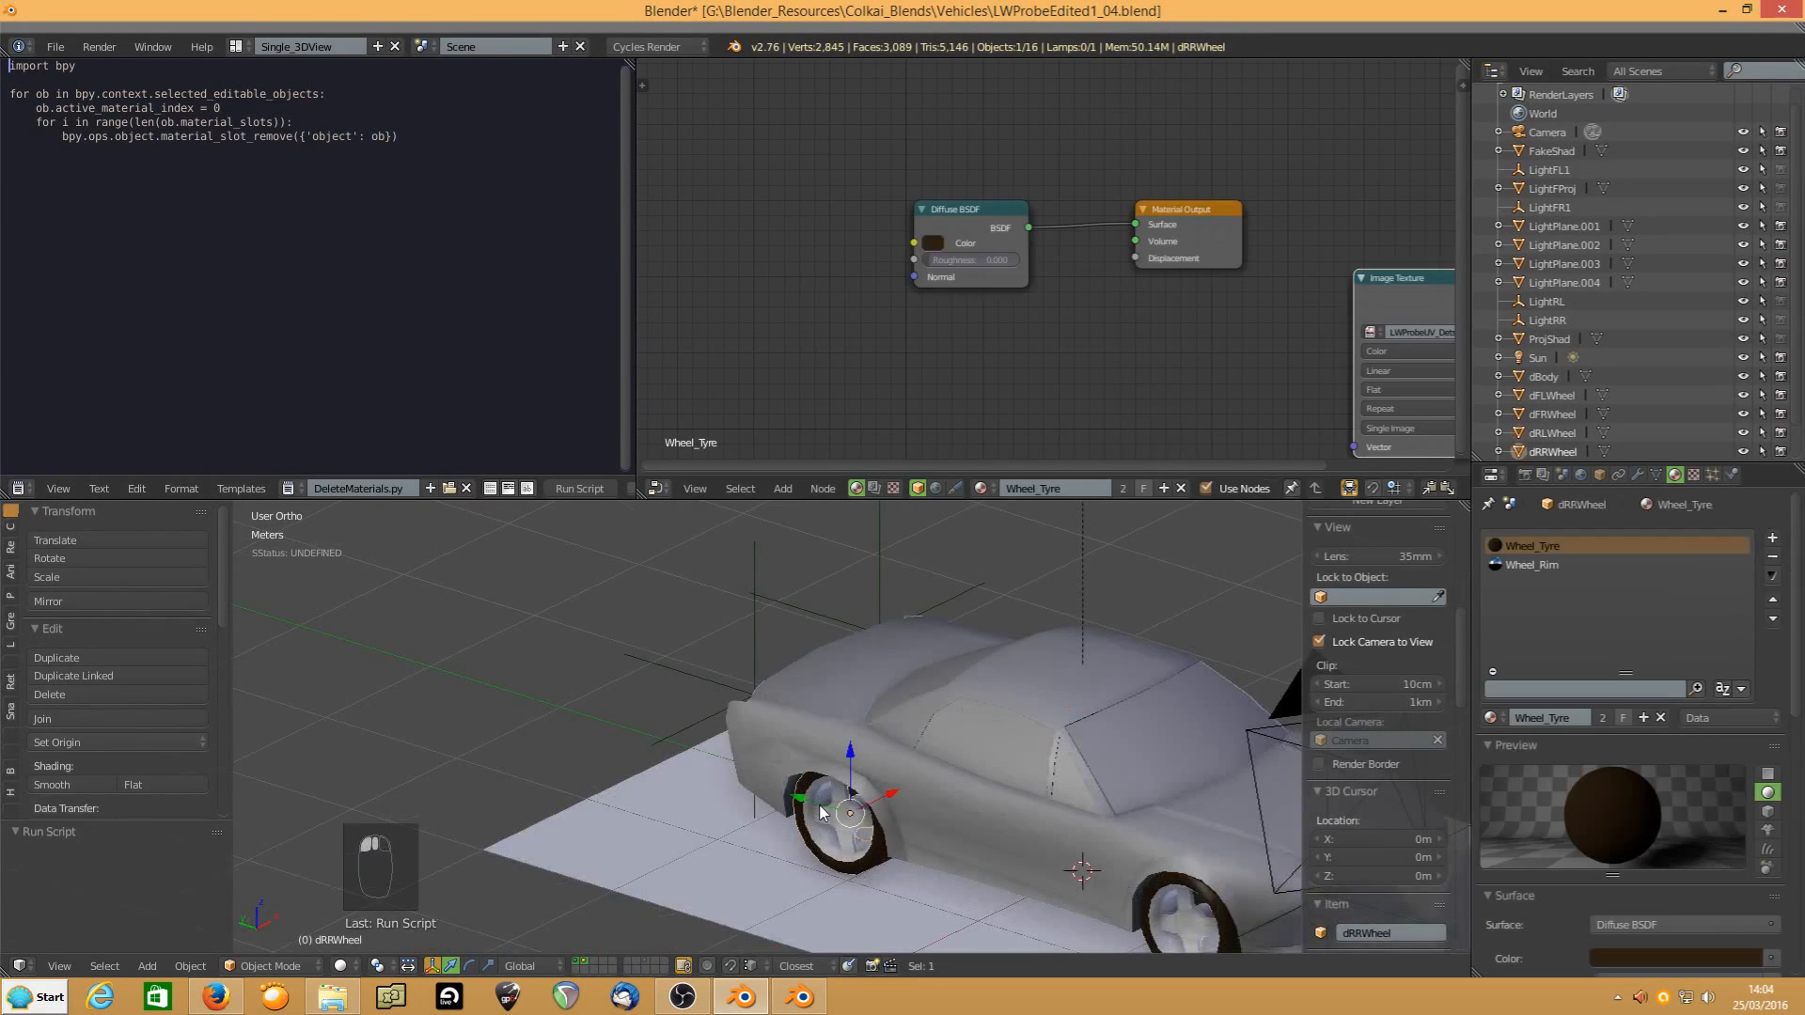
{"action": "left_click", "coordinate": [562, 488]}
{"action": "left_click", "coordinate": [1209, 933]}
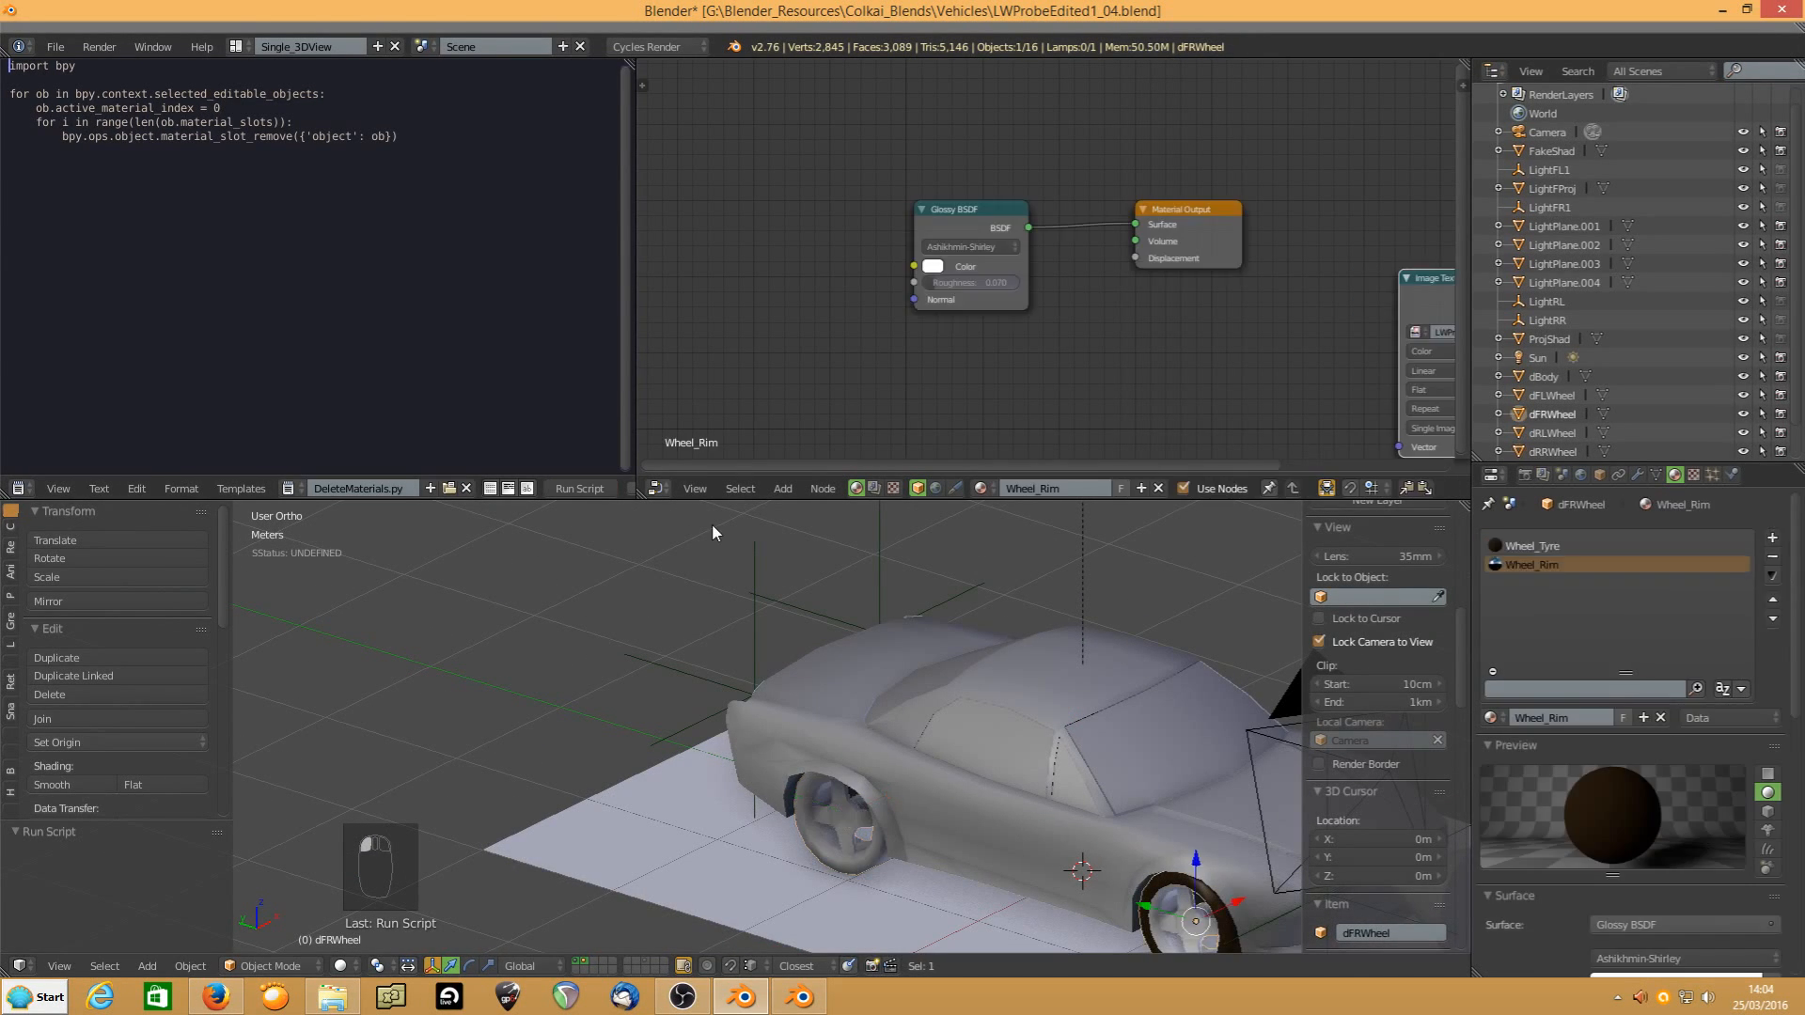
{"action": "left_click", "coordinate": [592, 489]}
Select the detail body dBody and strip all its material slots with the script
{"action": "middle_click_drag", "start_coordinate": [1069, 780], "coordinate": [646, 696]}
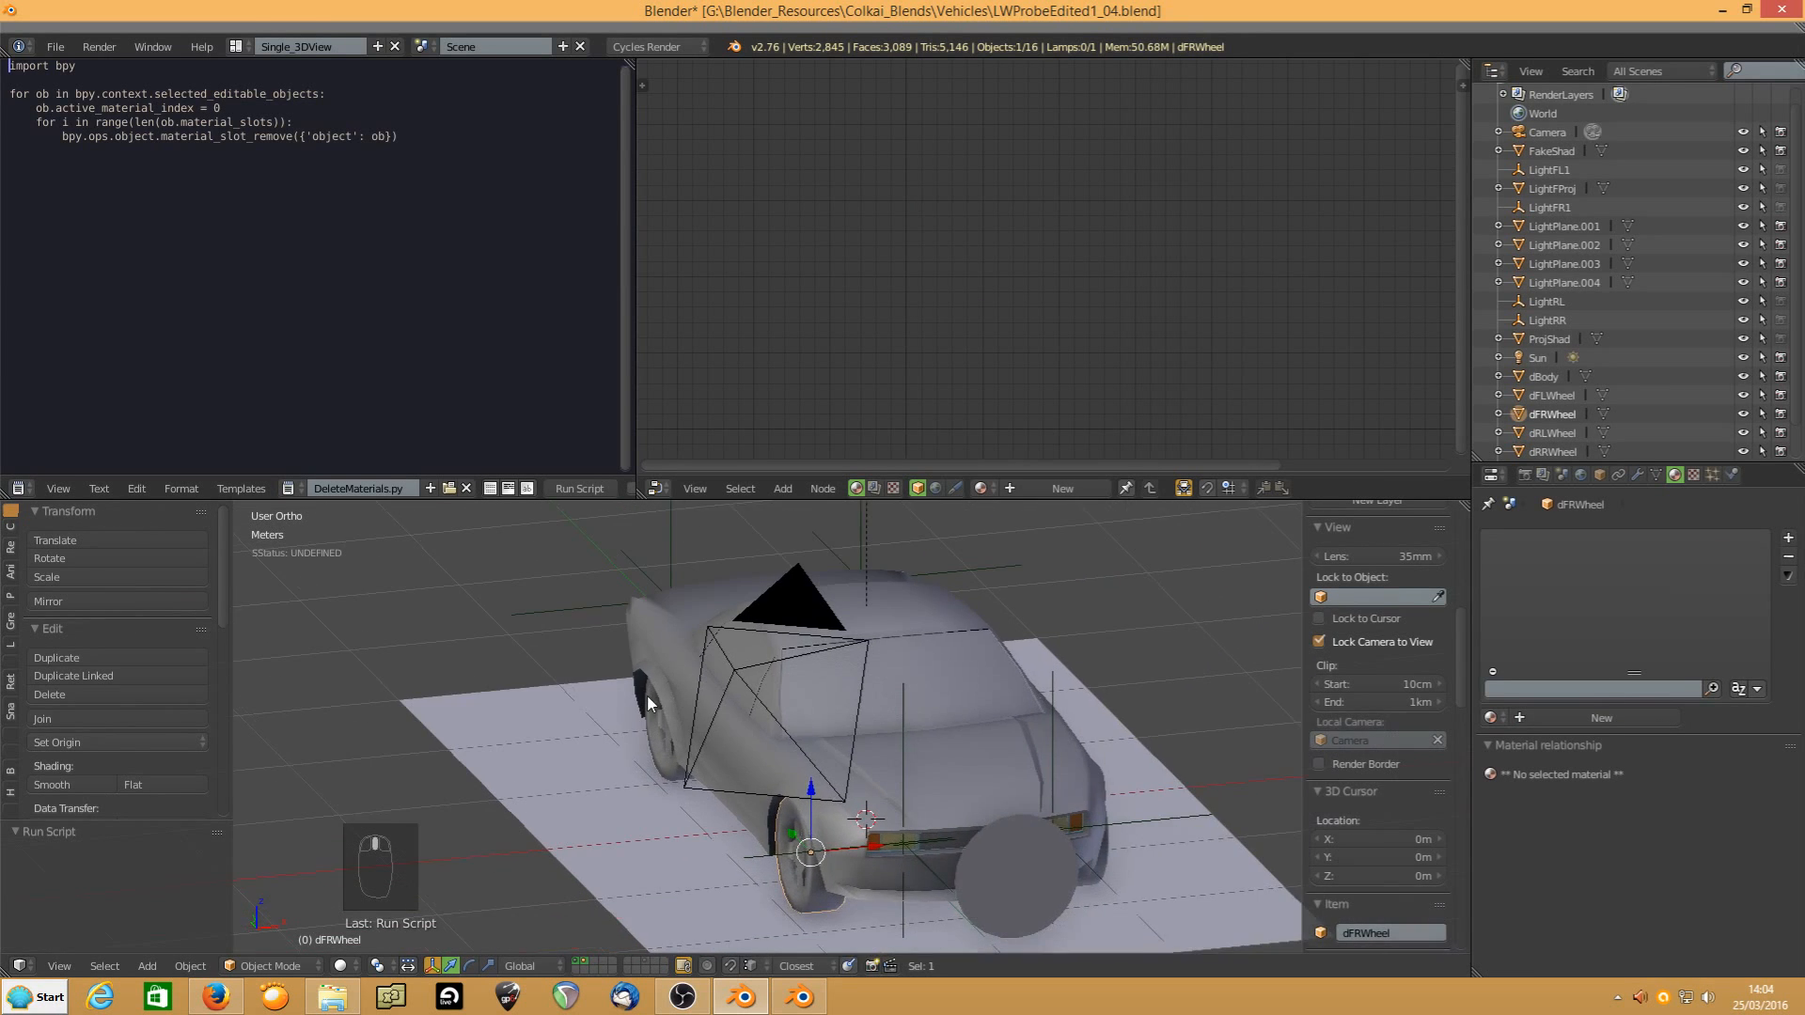
{"action": "left_click", "coordinate": [928, 850]}
{"action": "left_click", "coordinate": [949, 848]}
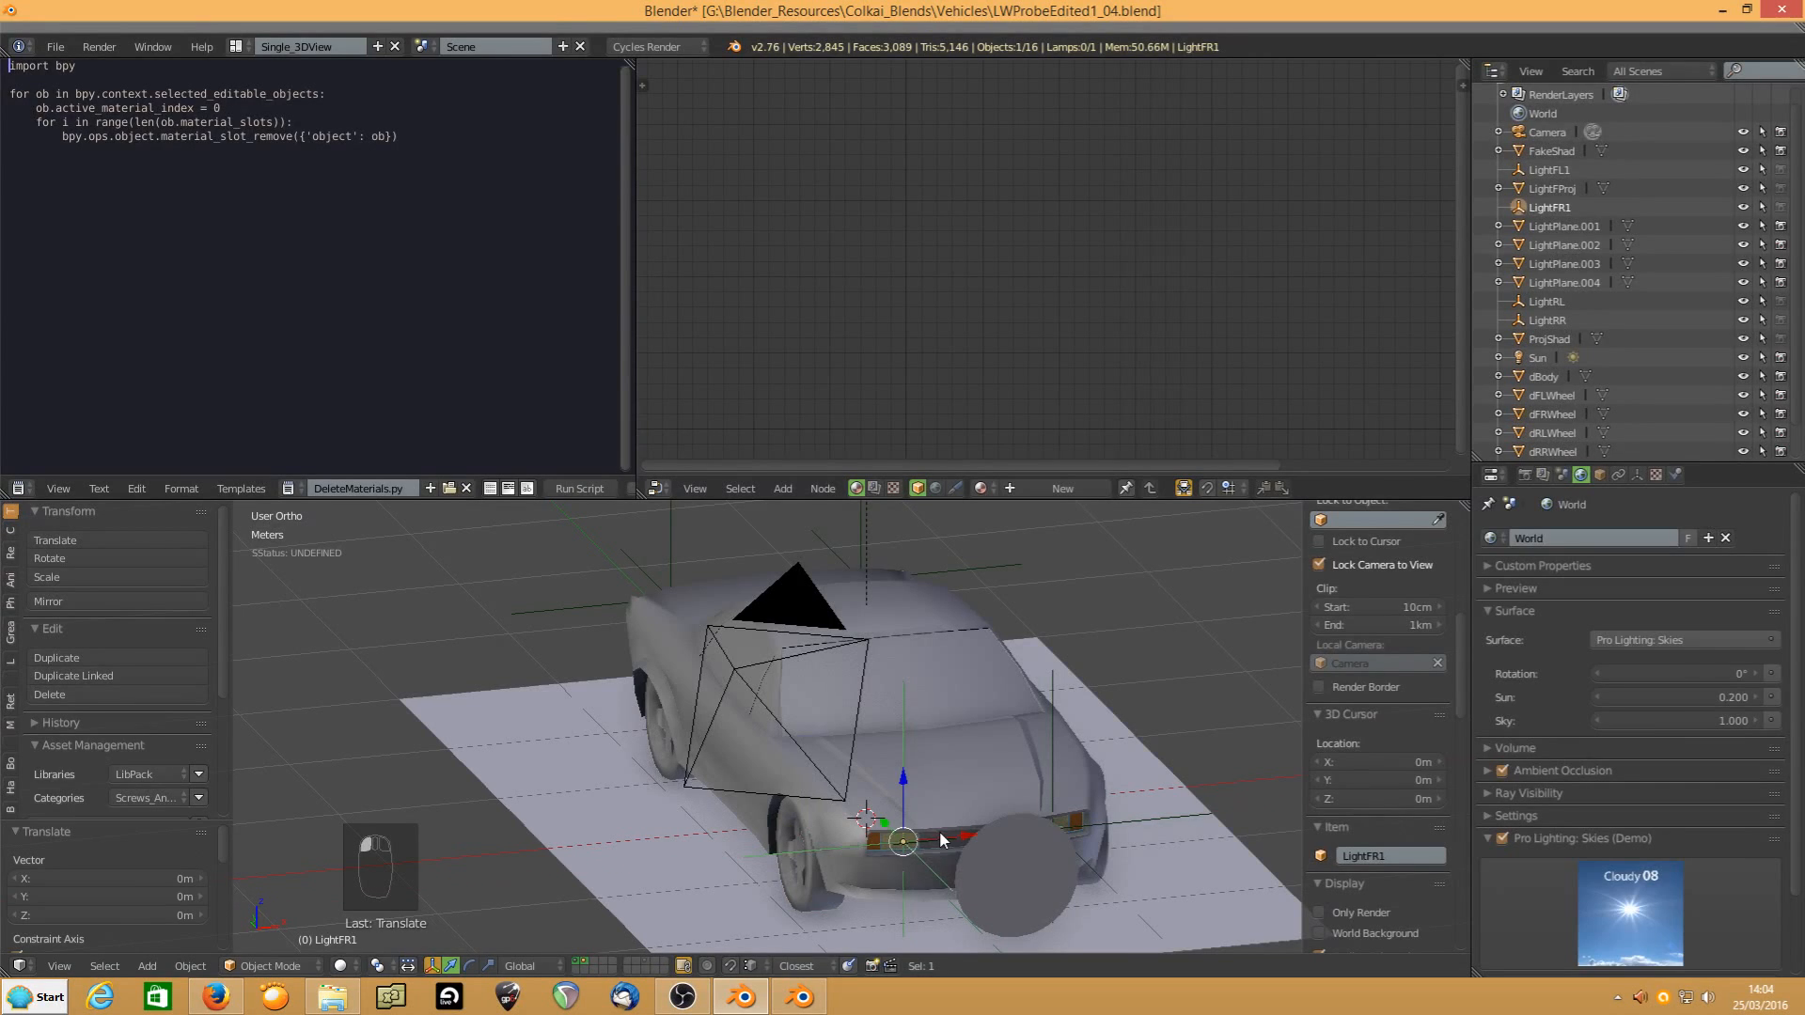
{"action": "left_click", "coordinate": [947, 839]}
{"action": "left_click", "coordinate": [1523, 378]}
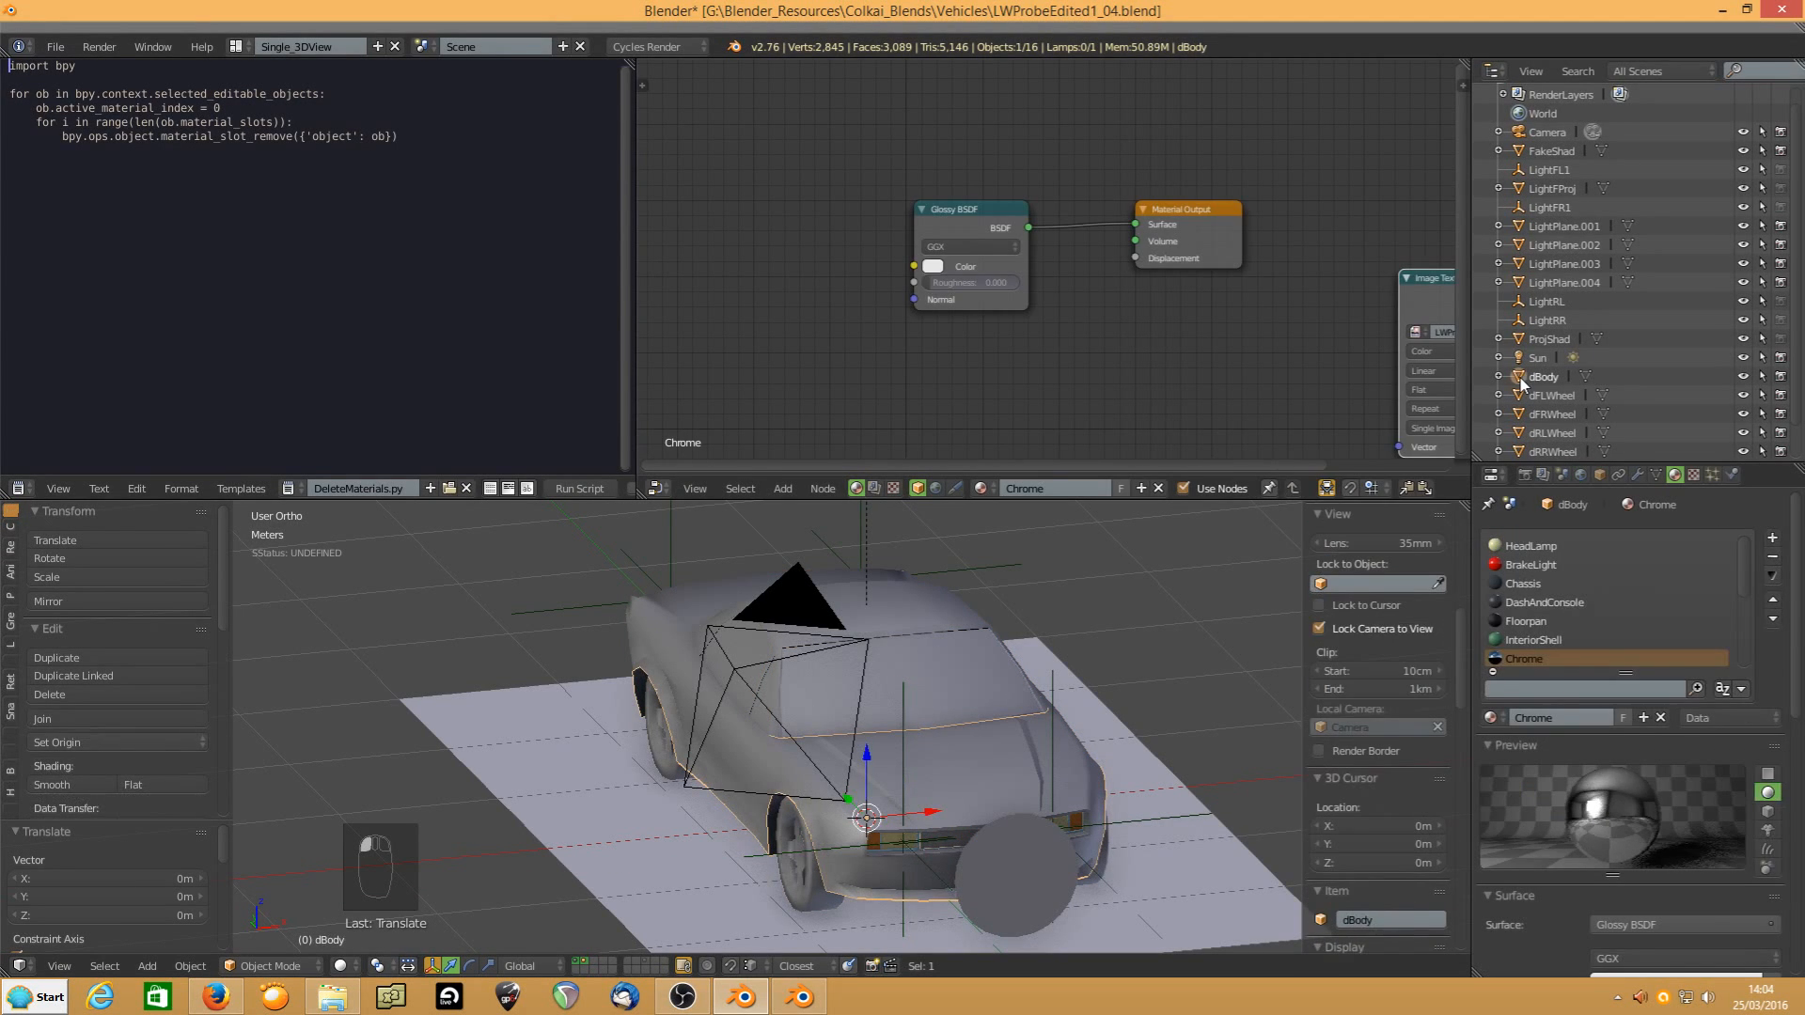
{"action": "left_click", "coordinate": [577, 489]}
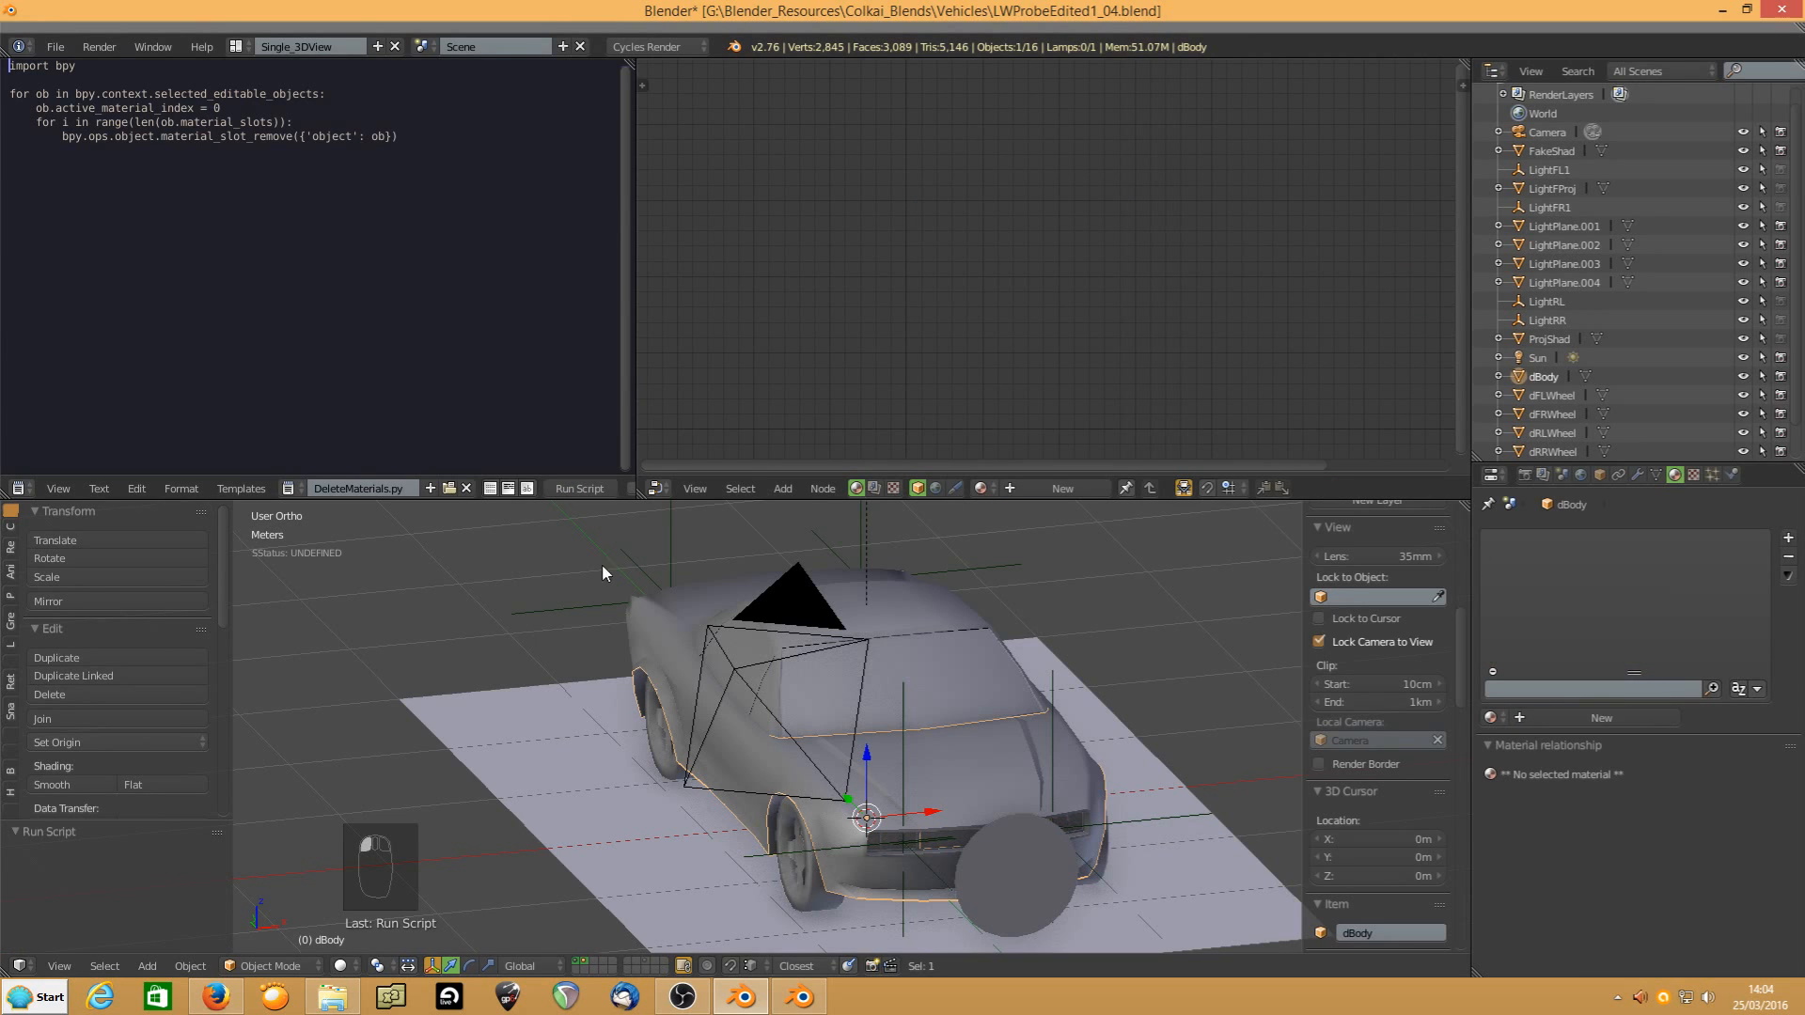
Add a material slot to dBody and create a new material in it named dBody
{"action": "left_click", "coordinate": [1787, 542]}
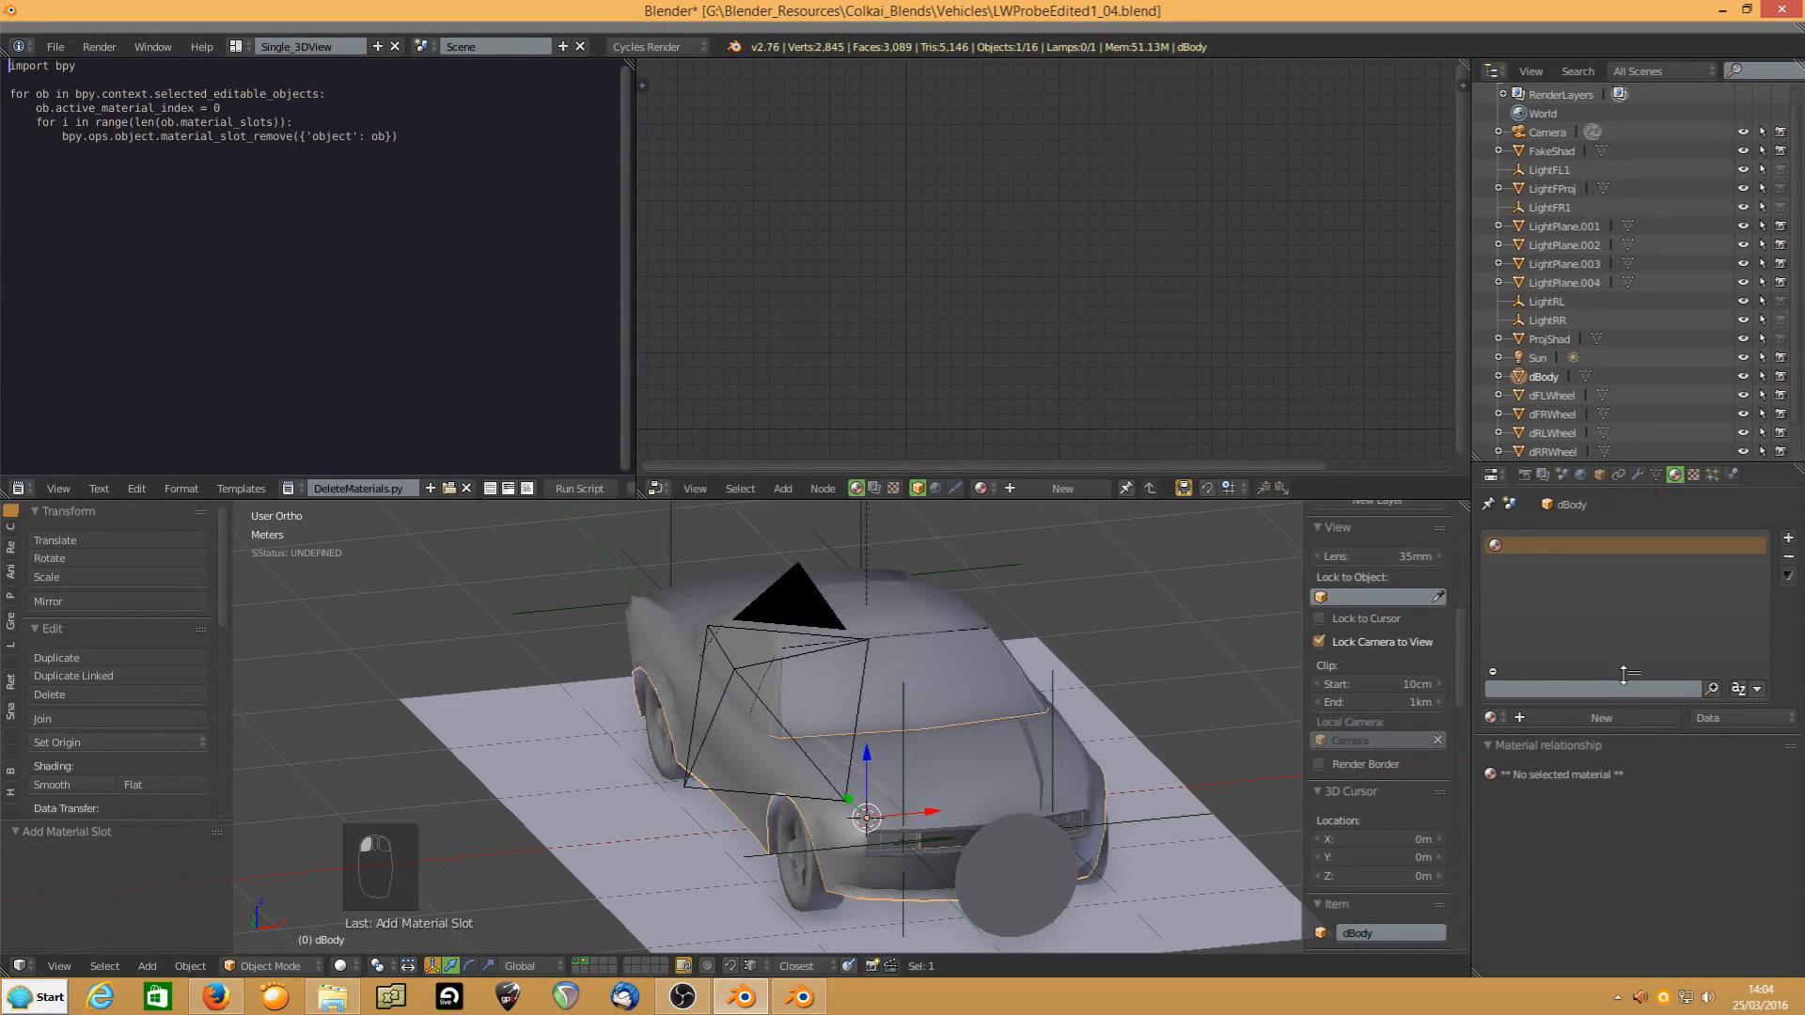
{"action": "left_click", "coordinate": [1570, 719]}
{"action": "left_click", "coordinate": [1566, 719]}
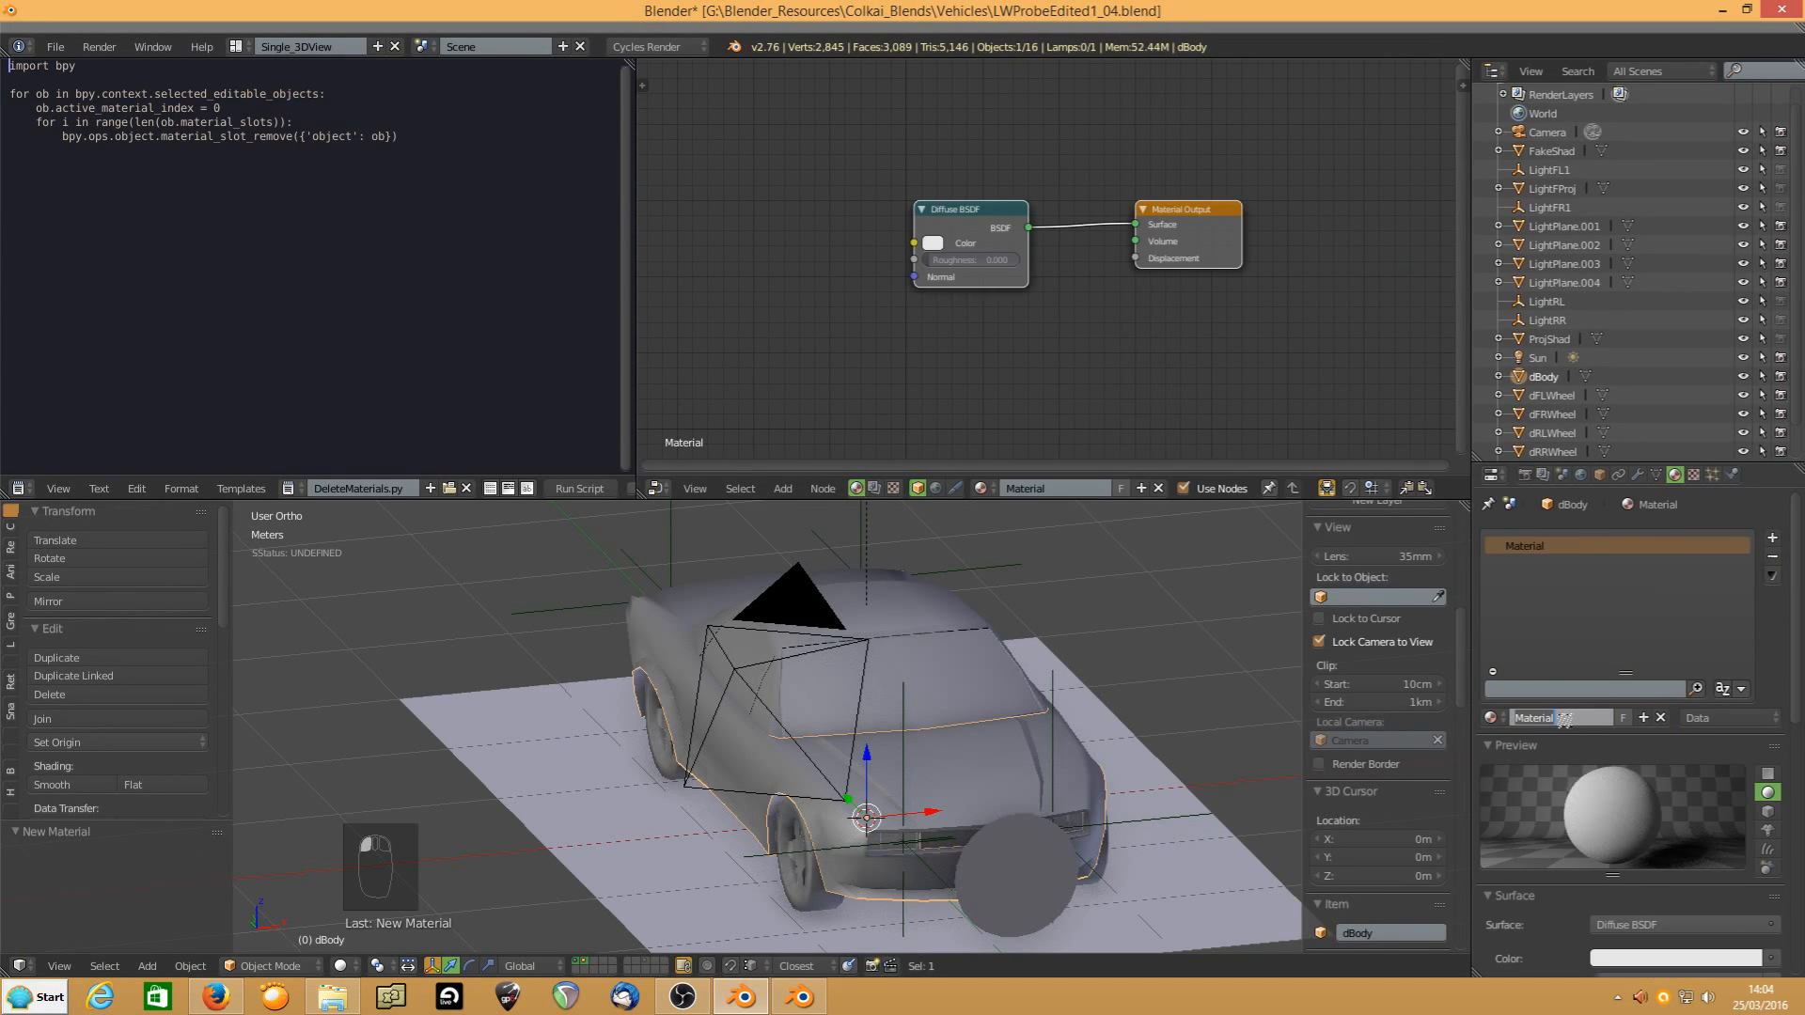
{"action": "type", "text": "dBody"}
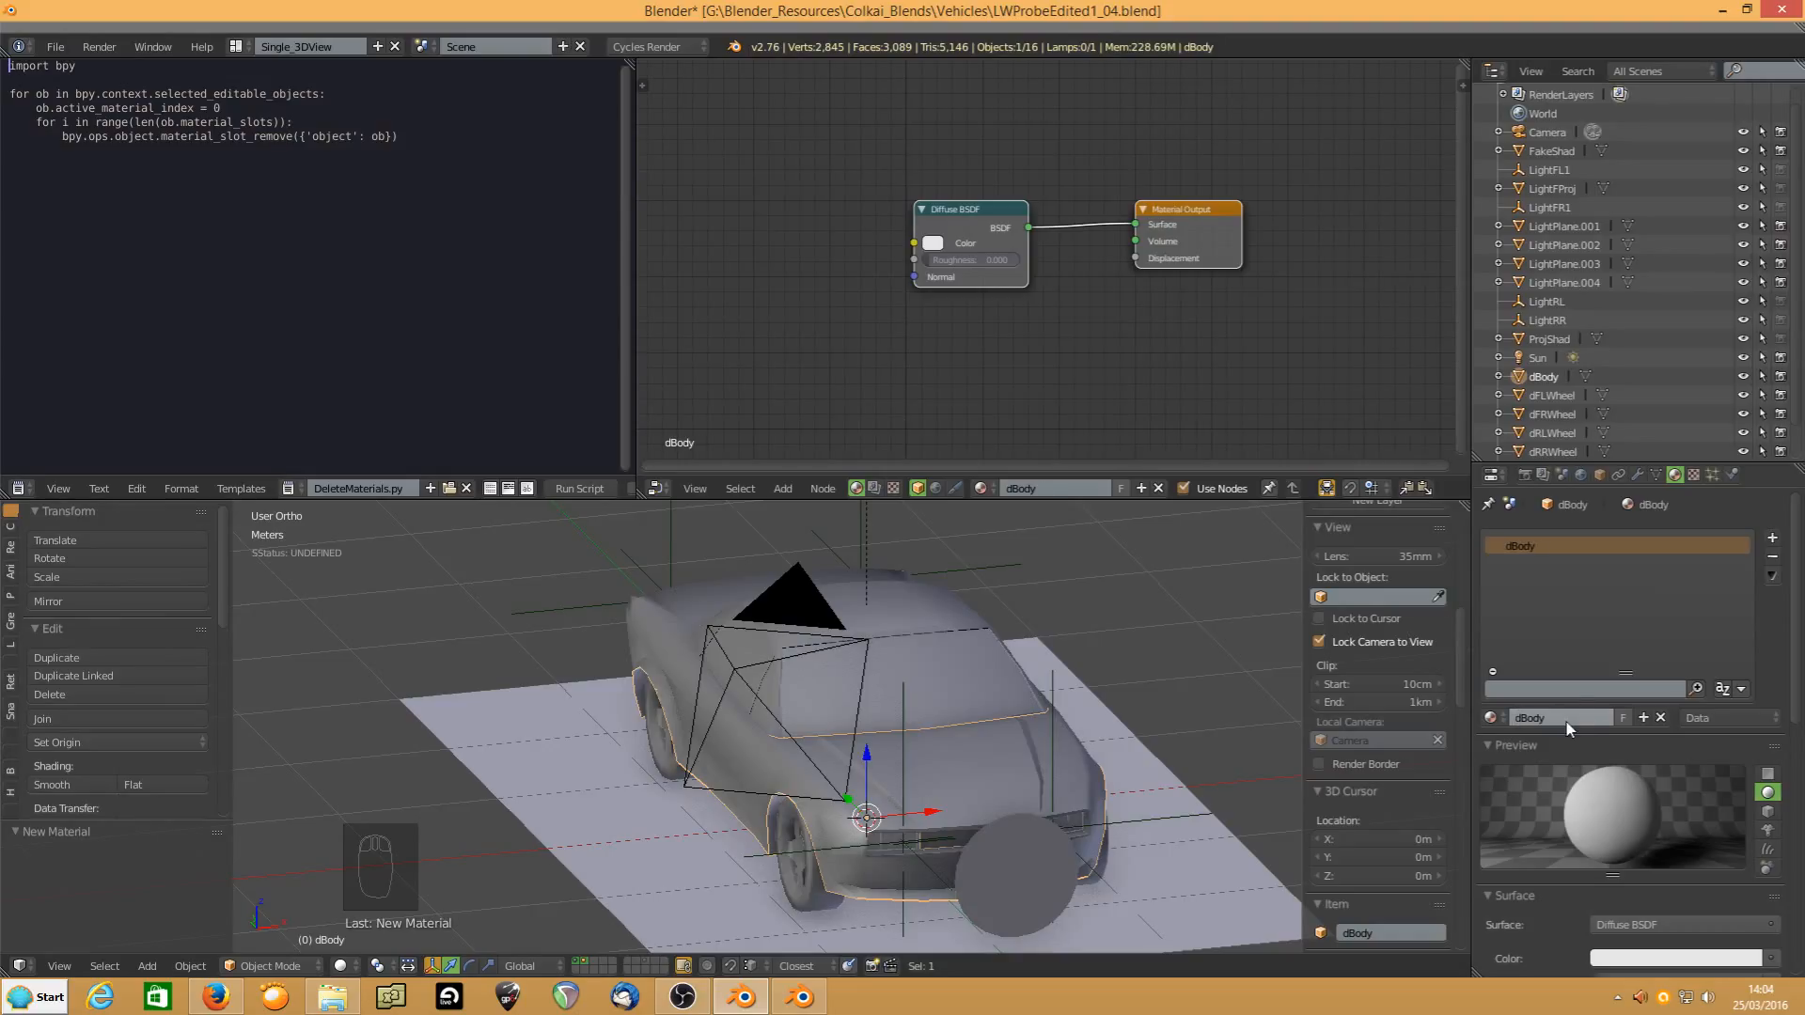
{"action": "key", "text": "Return"}
Add a texture setup to the Diffuse BSDF node and load LWProbeUV_Dets Rev2.png from the LWProbe_V2 folder
{"action": "left_click", "coordinate": [959, 235]}
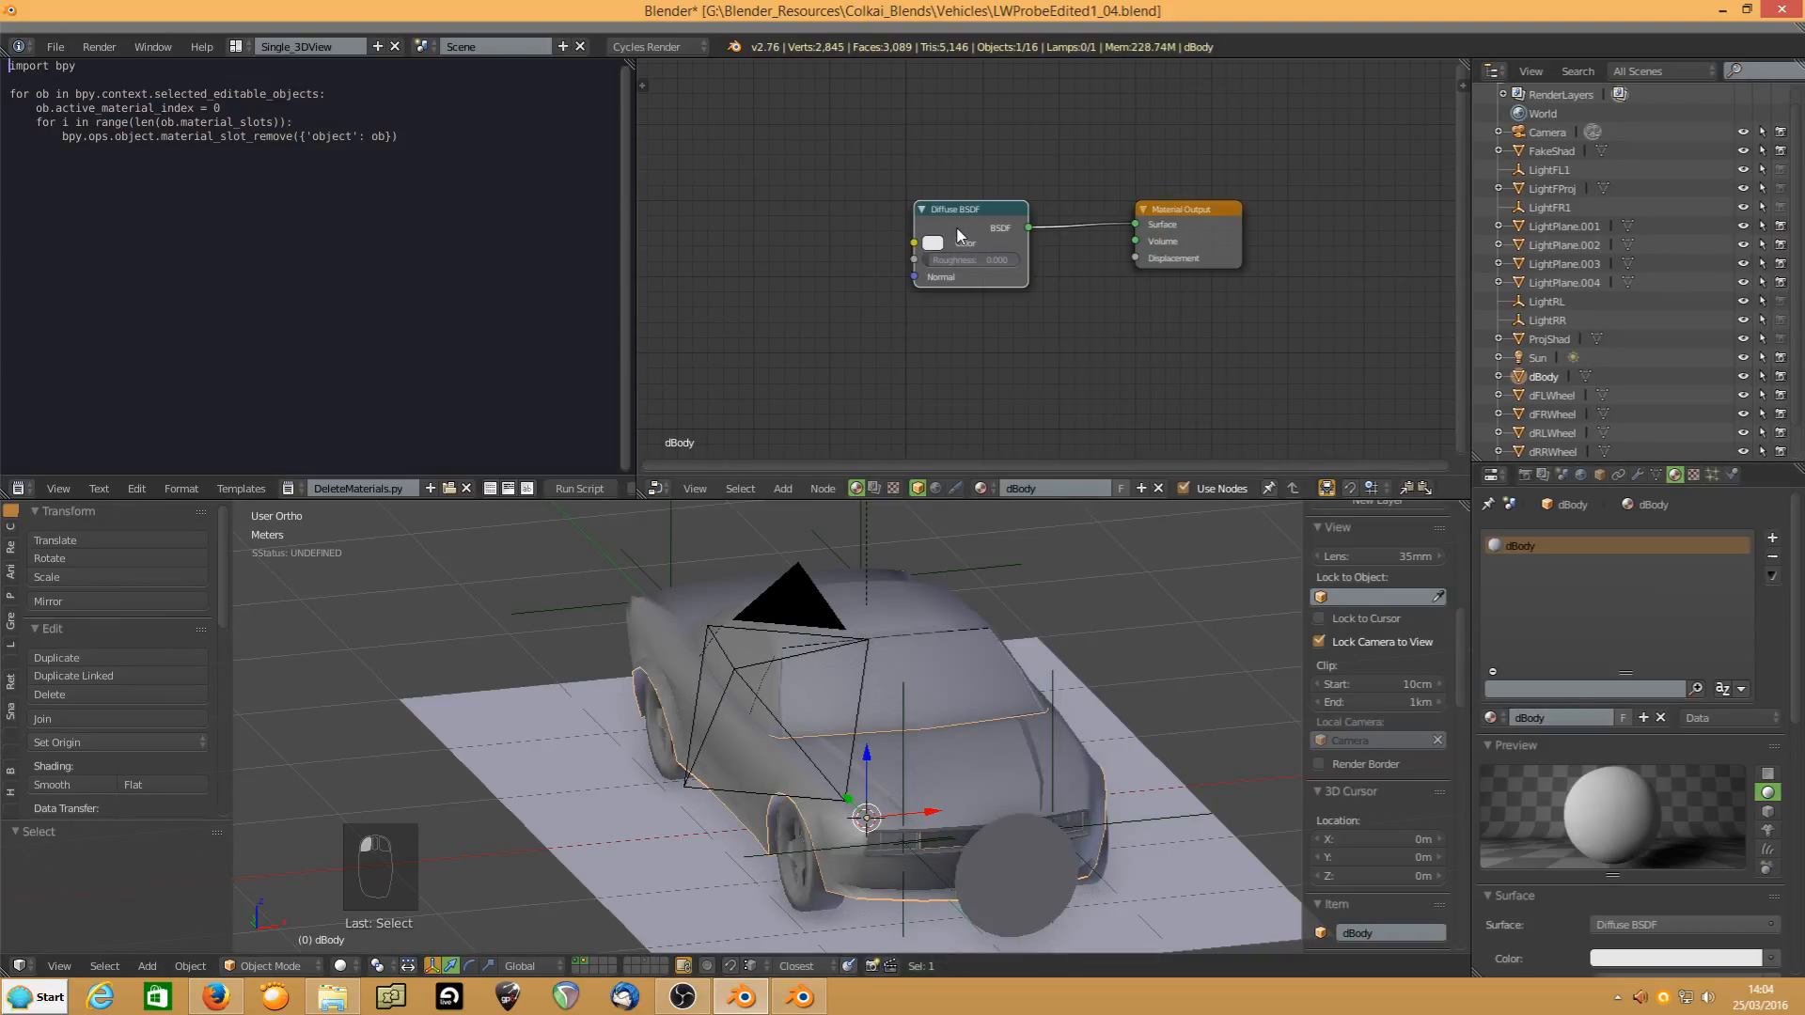
{"action": "key", "text": "ctrl+t"}
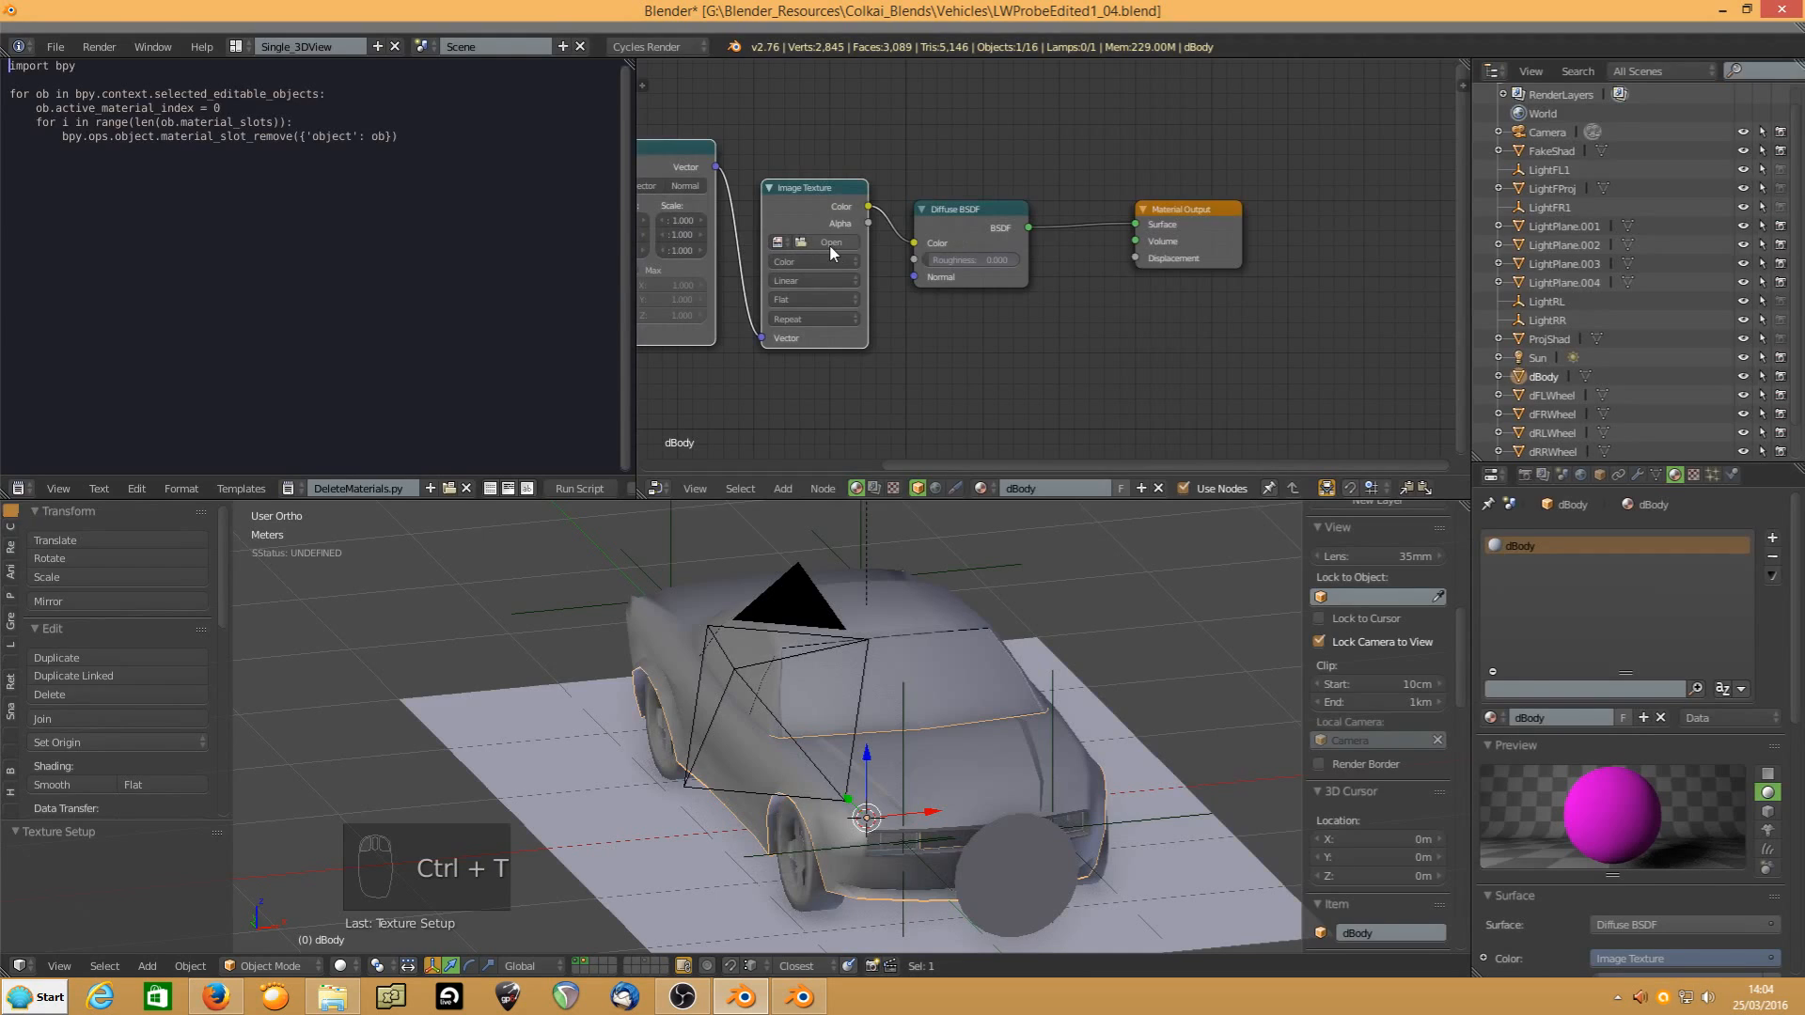
{"action": "left_click", "coordinate": [829, 245]}
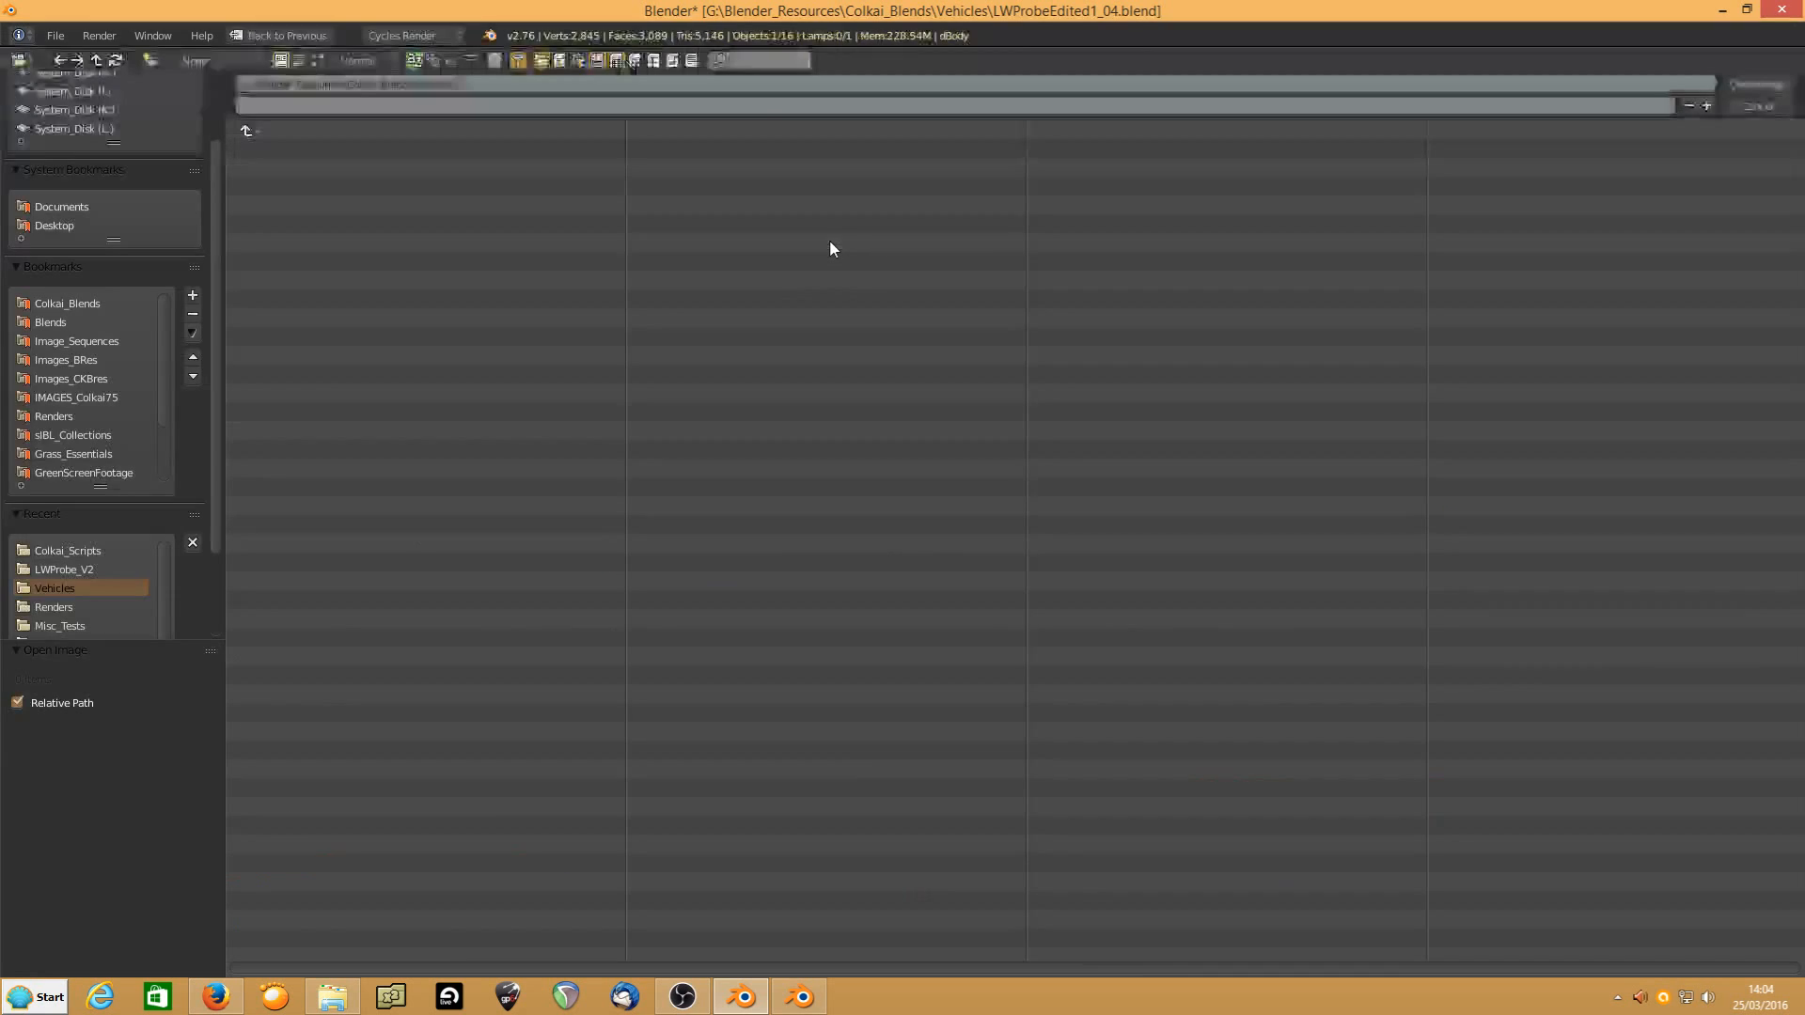
{"action": "left_click", "coordinate": [85, 568]}
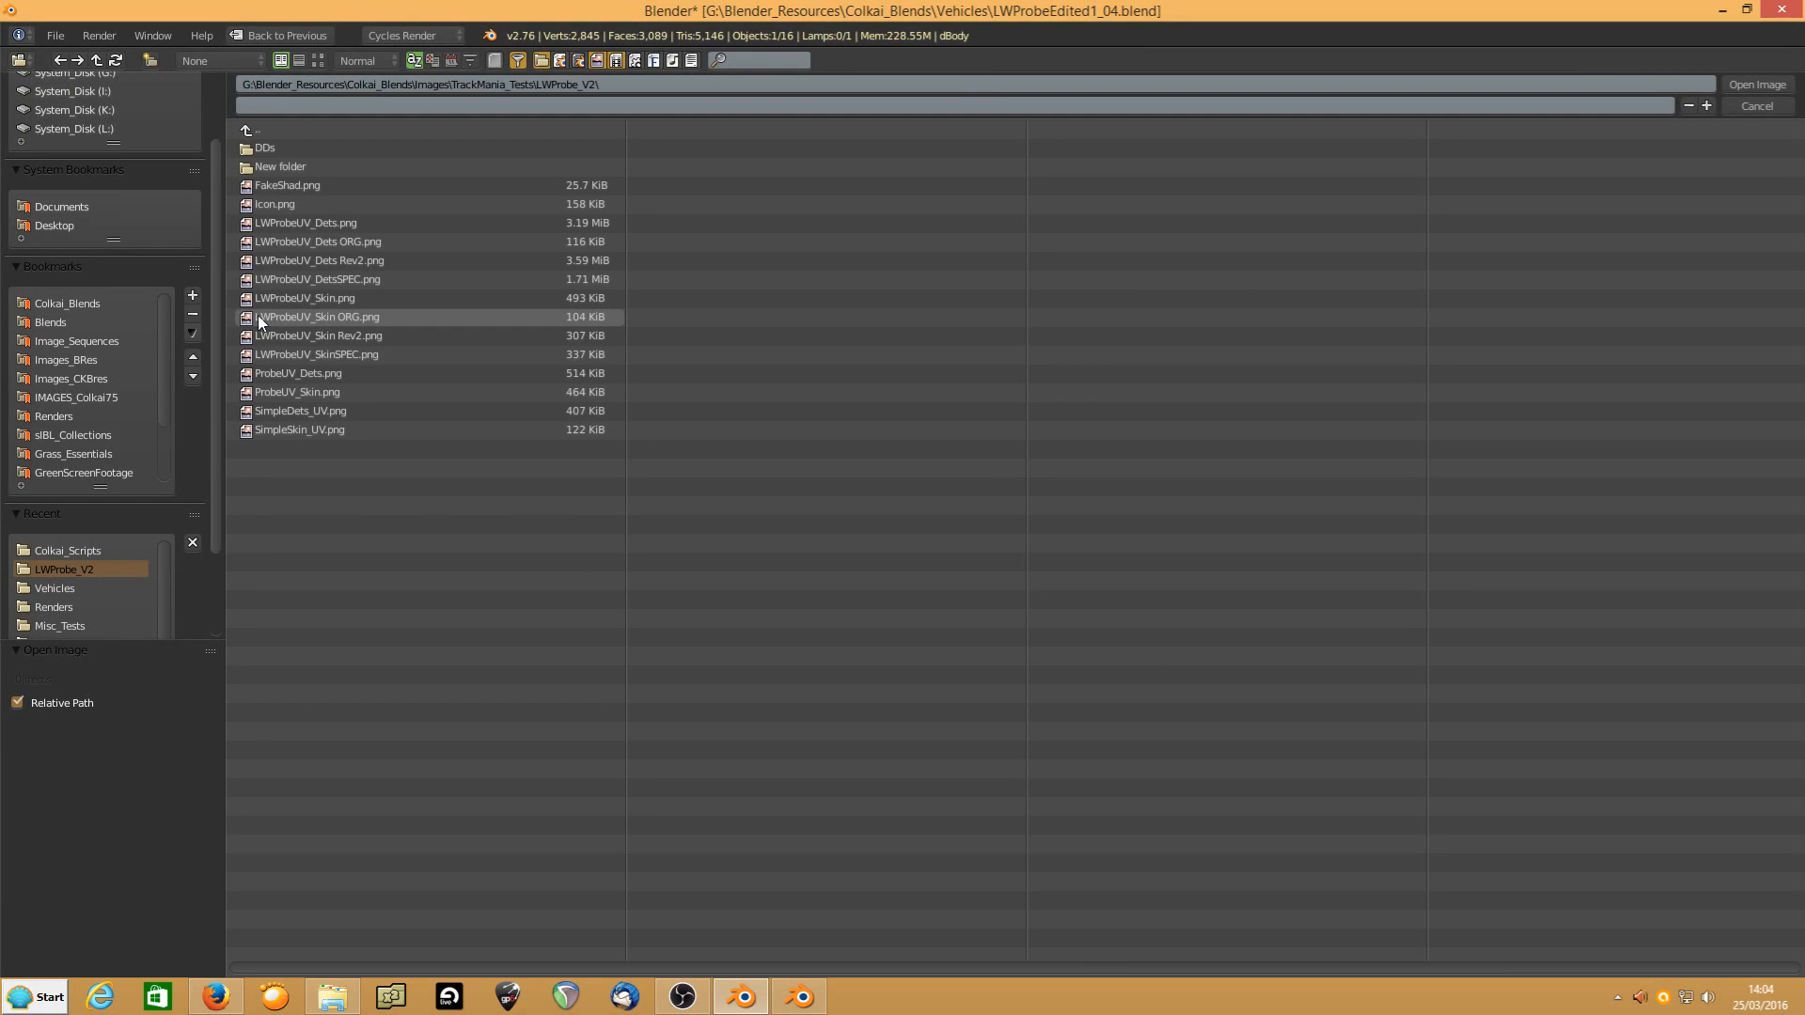
{"action": "double_click", "coordinate": [254, 263]}
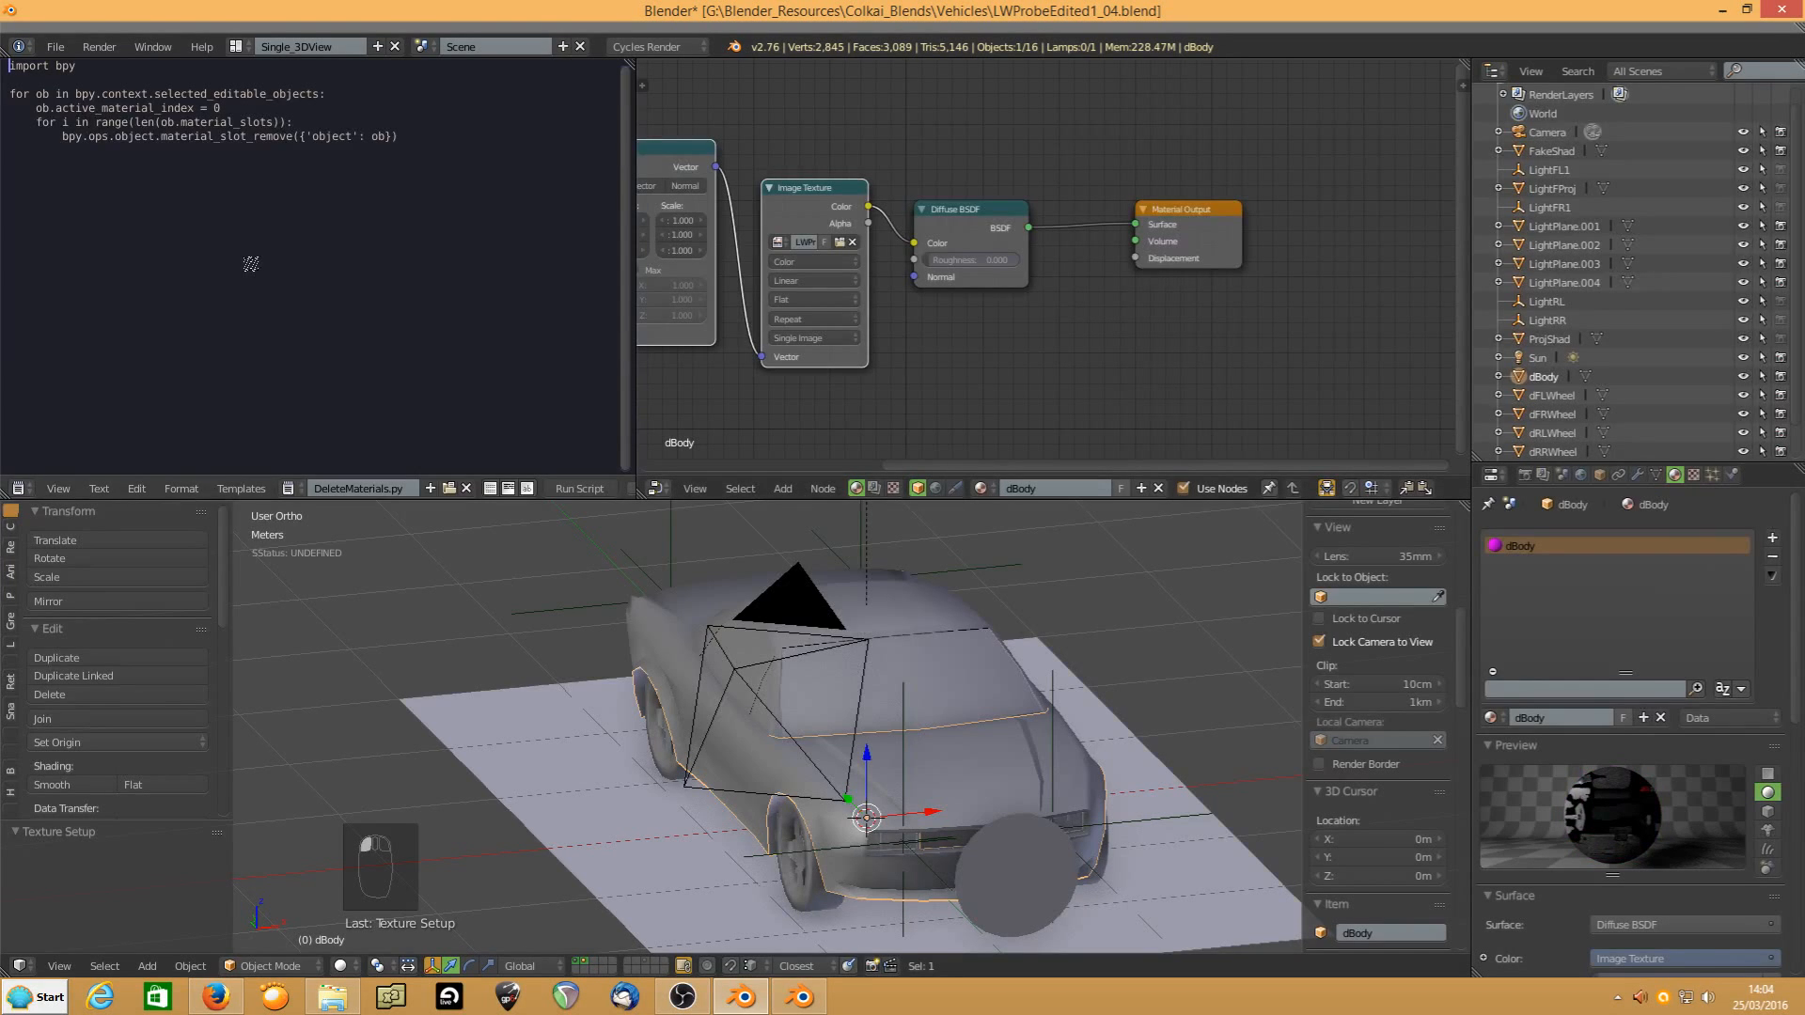
Set the viewport to Texture shading, hide sBody, and select dBody to check its details texture
{"action": "left_click", "coordinate": [342, 965]}
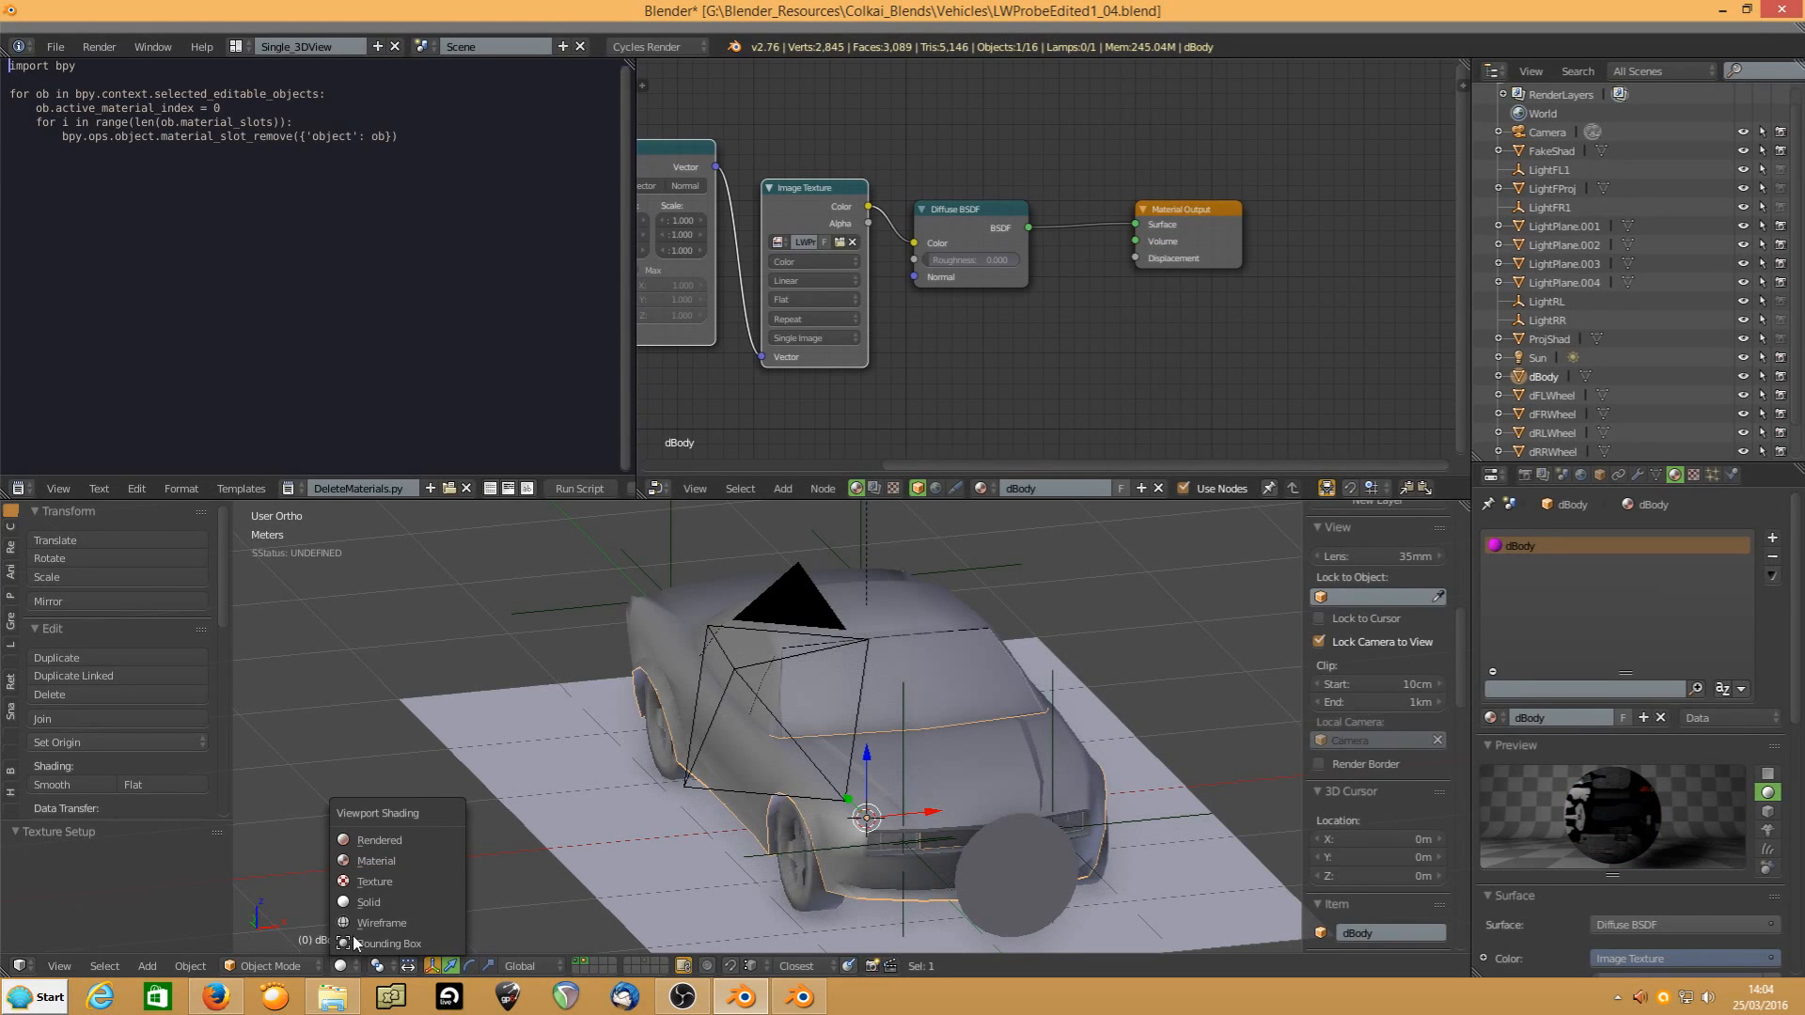
{"action": "left_click", "coordinate": [350, 882]}
{"action": "middle_click_drag", "start_coordinate": [385, 871], "coordinate": [617, 794]}
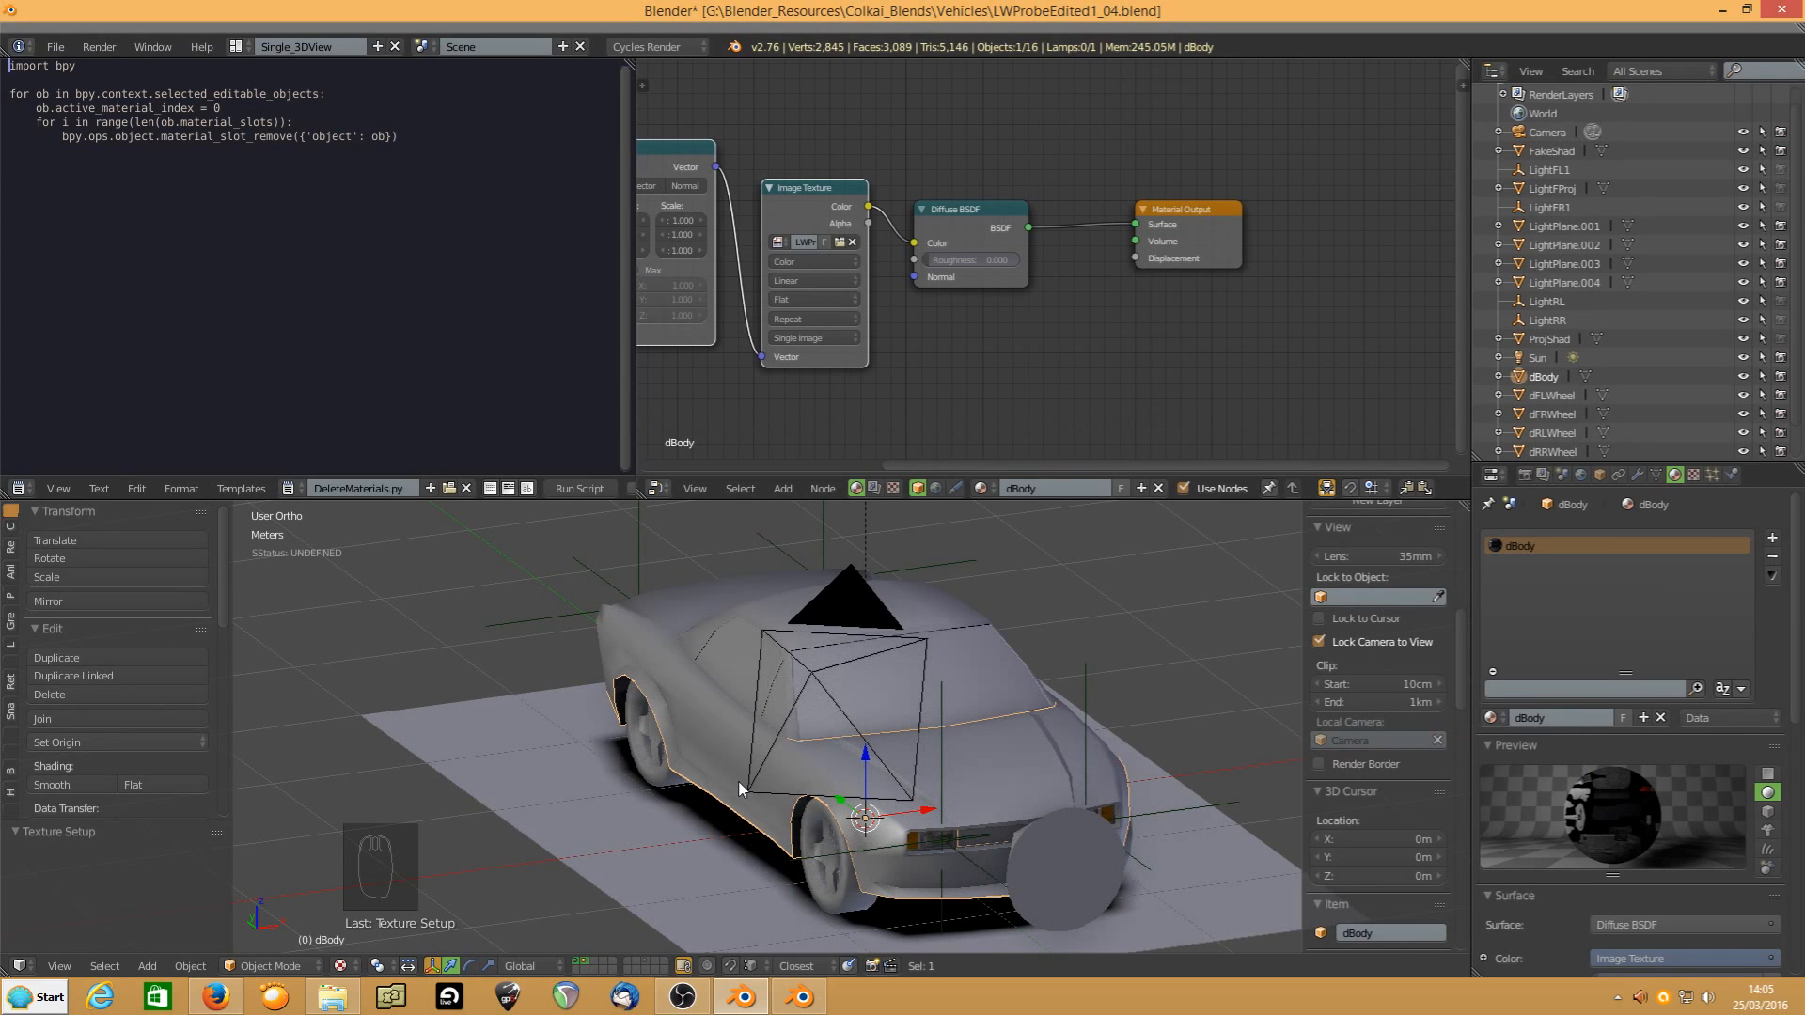
{"action": "right_click", "coordinate": [987, 787]}
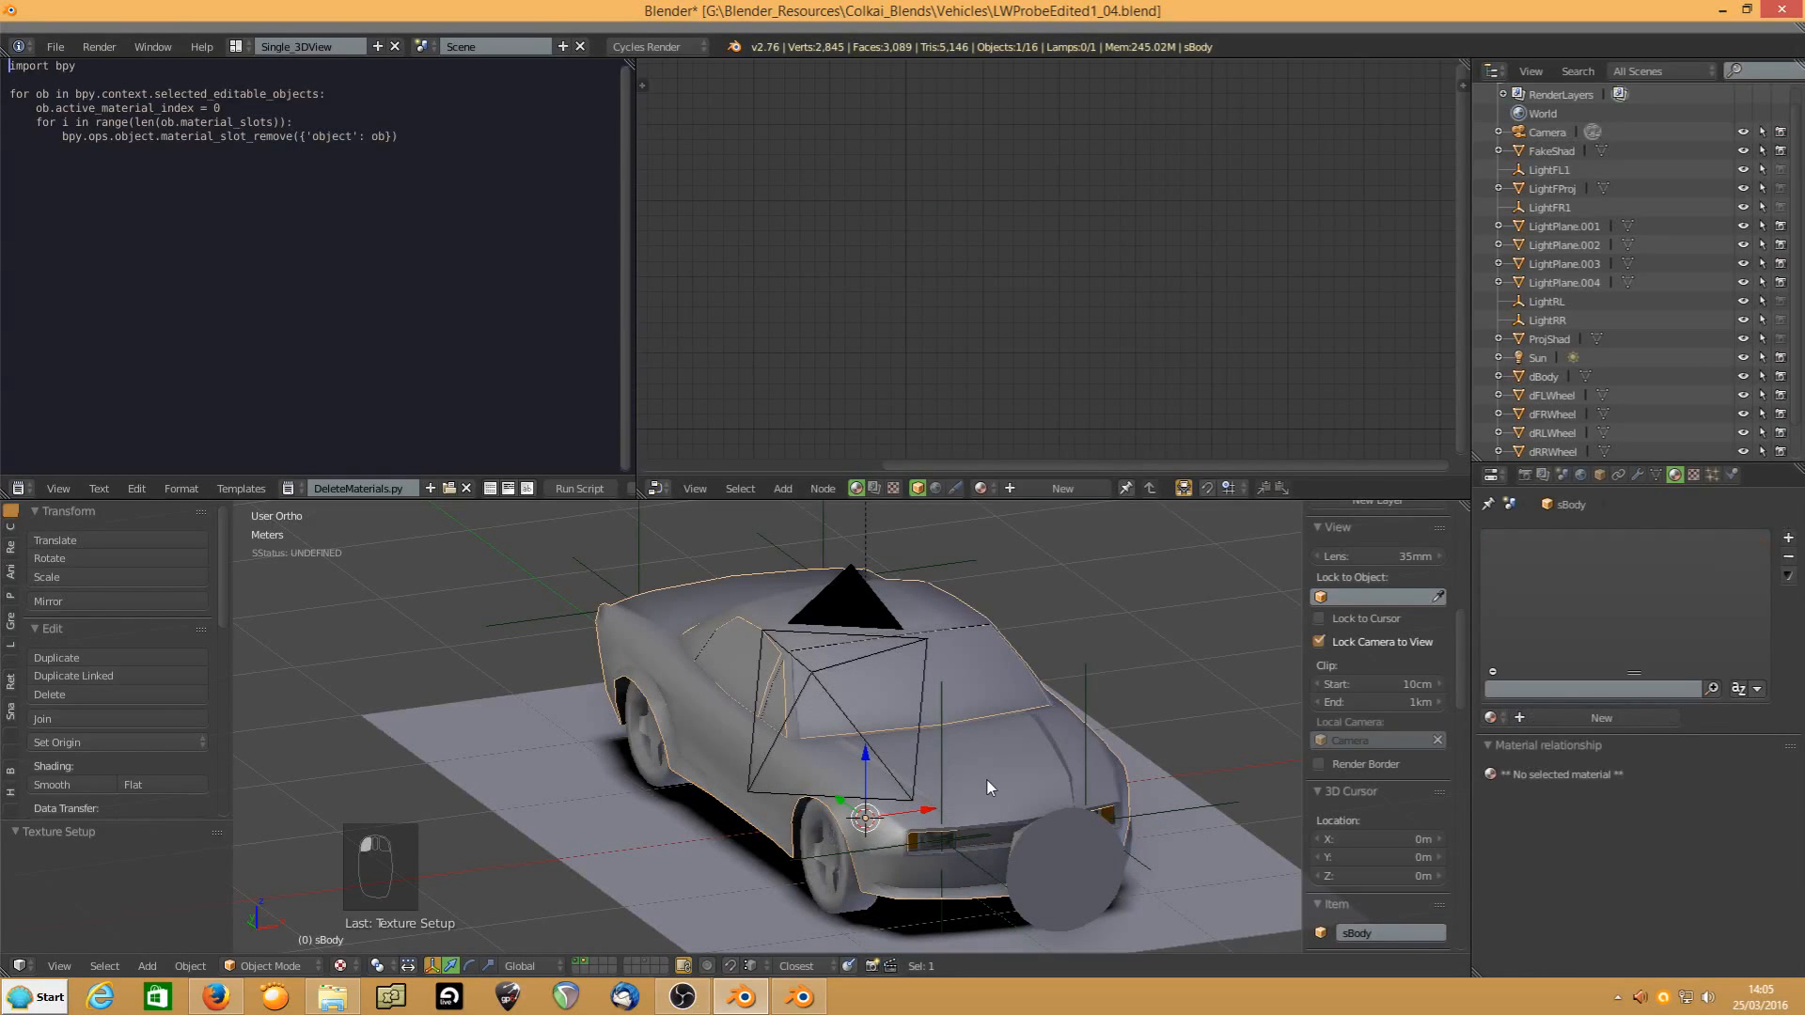
{"action": "key", "text": "h"}
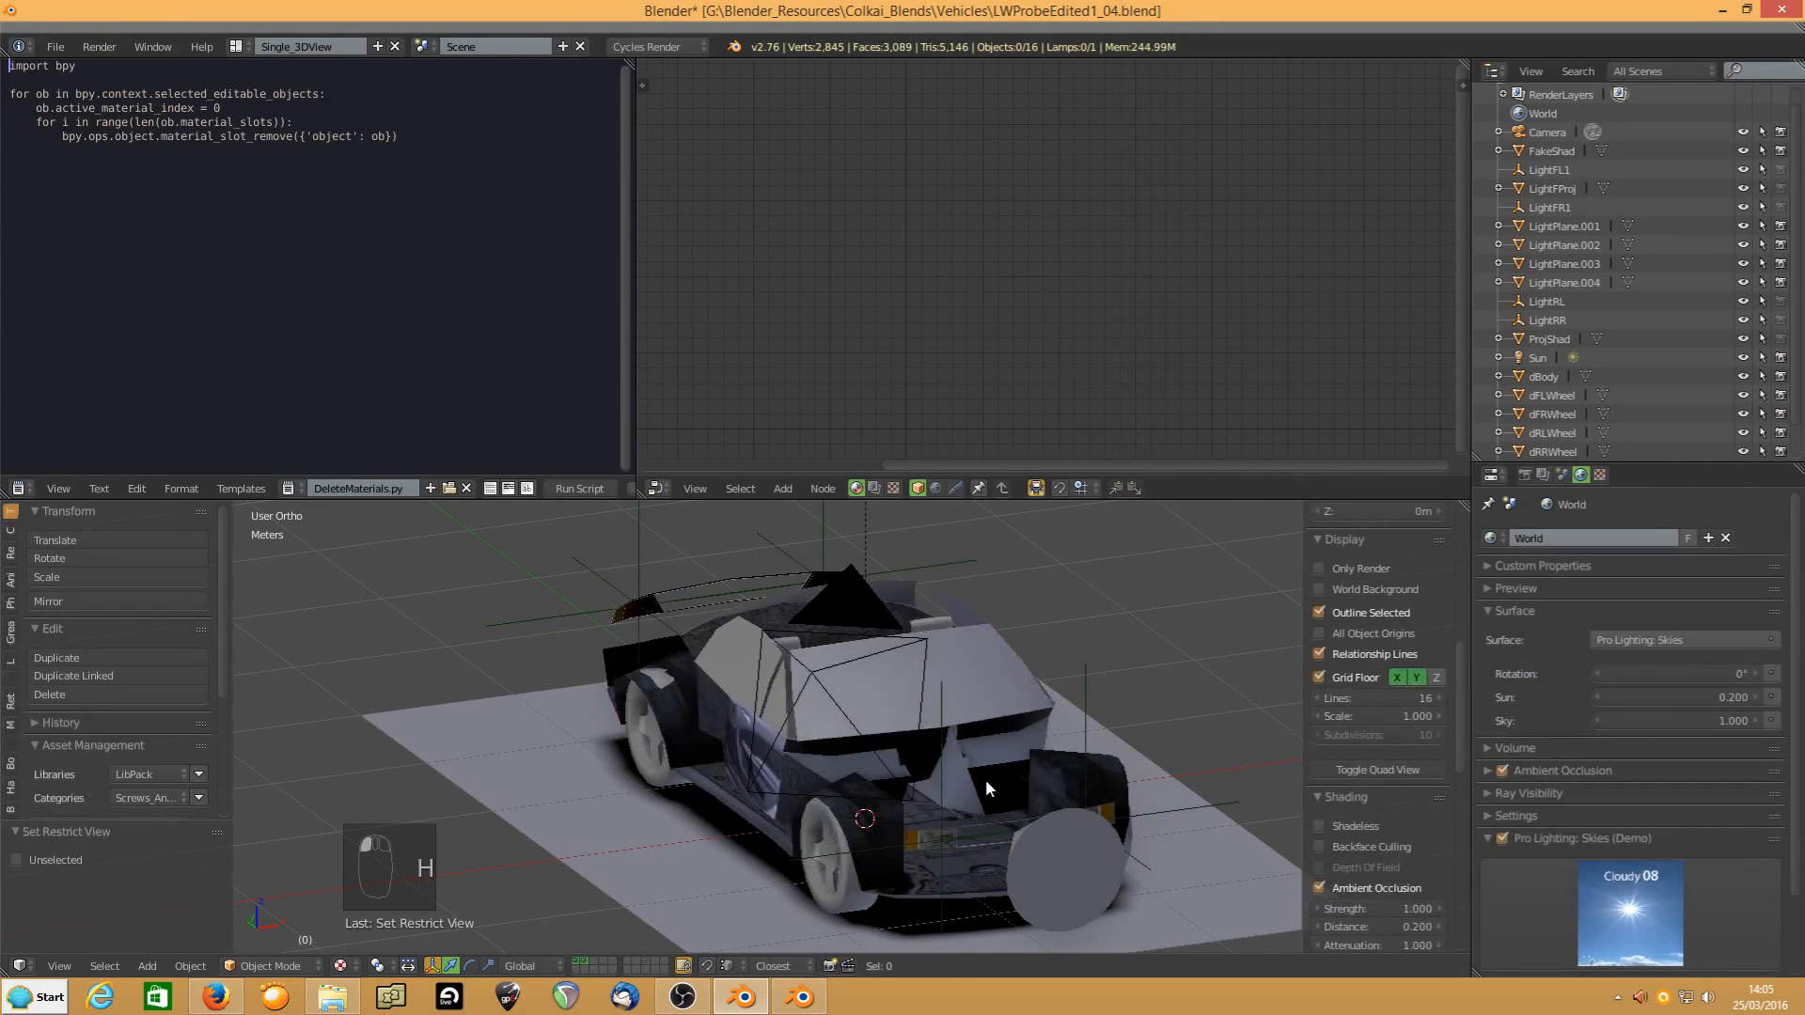
{"action": "left_click", "coordinate": [779, 795]}
{"action": "left_click", "coordinate": [950, 848]}
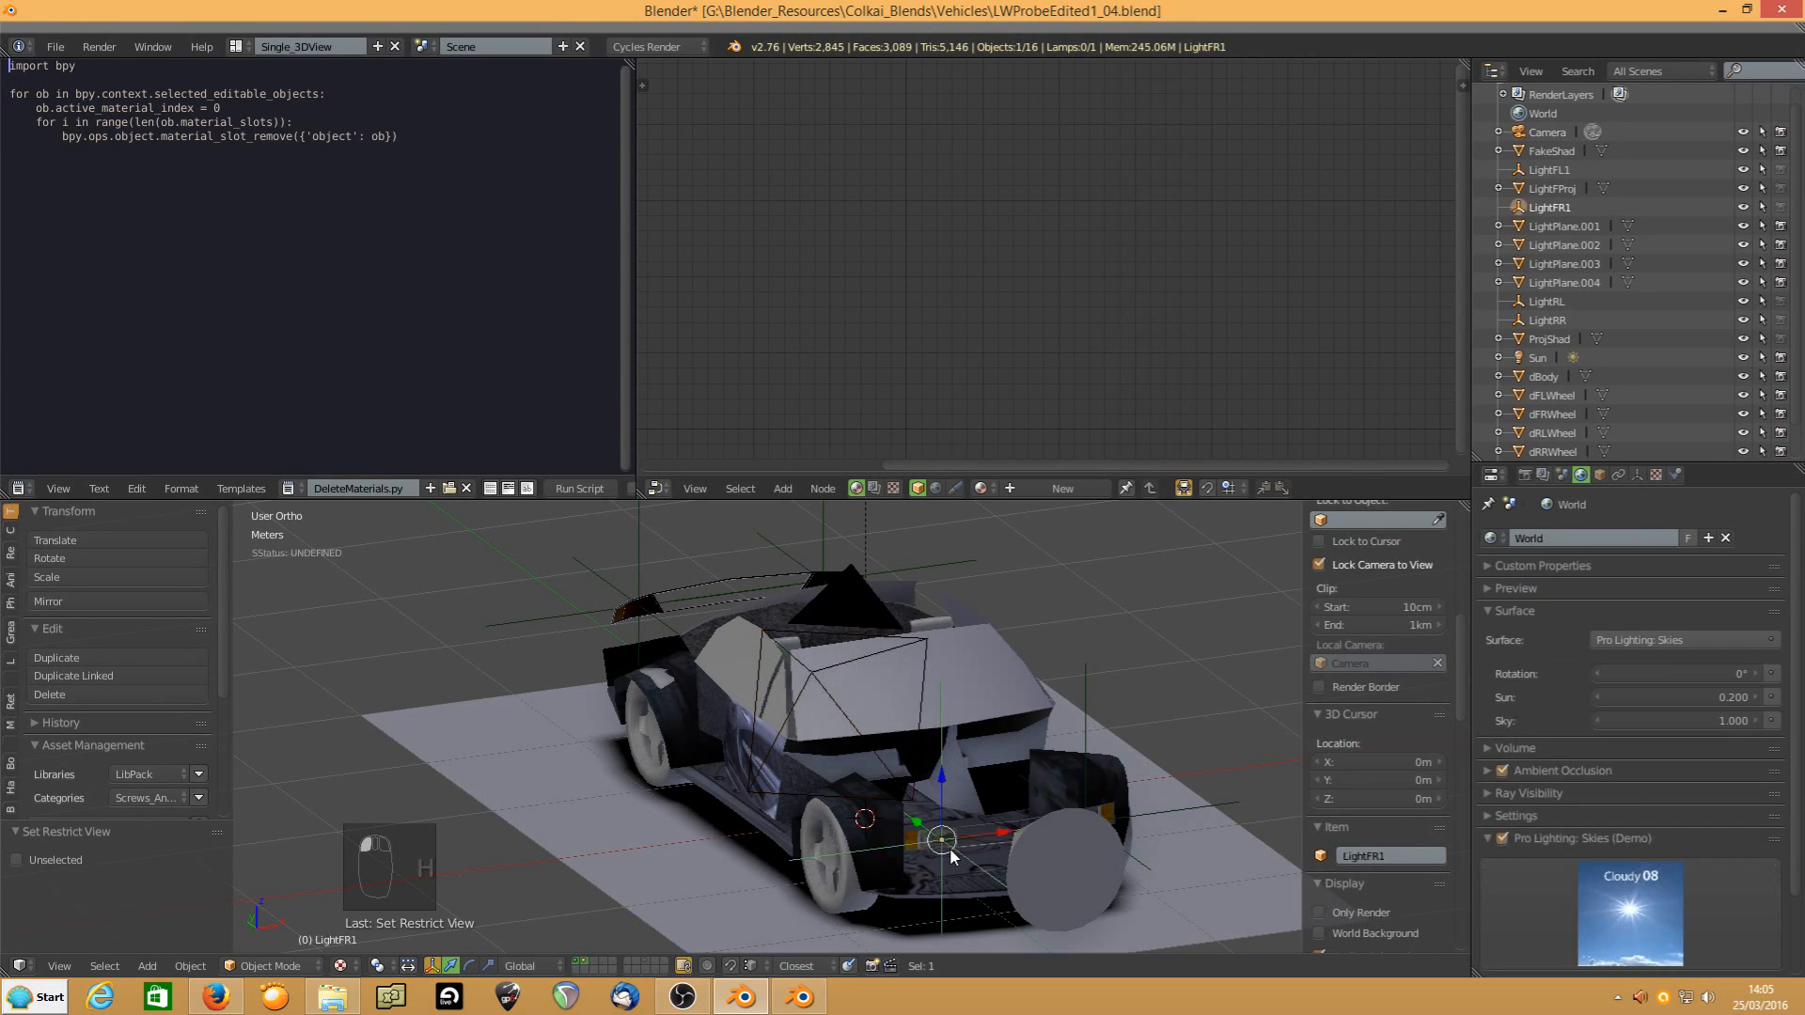
{"action": "left_click", "coordinate": [721, 769]}
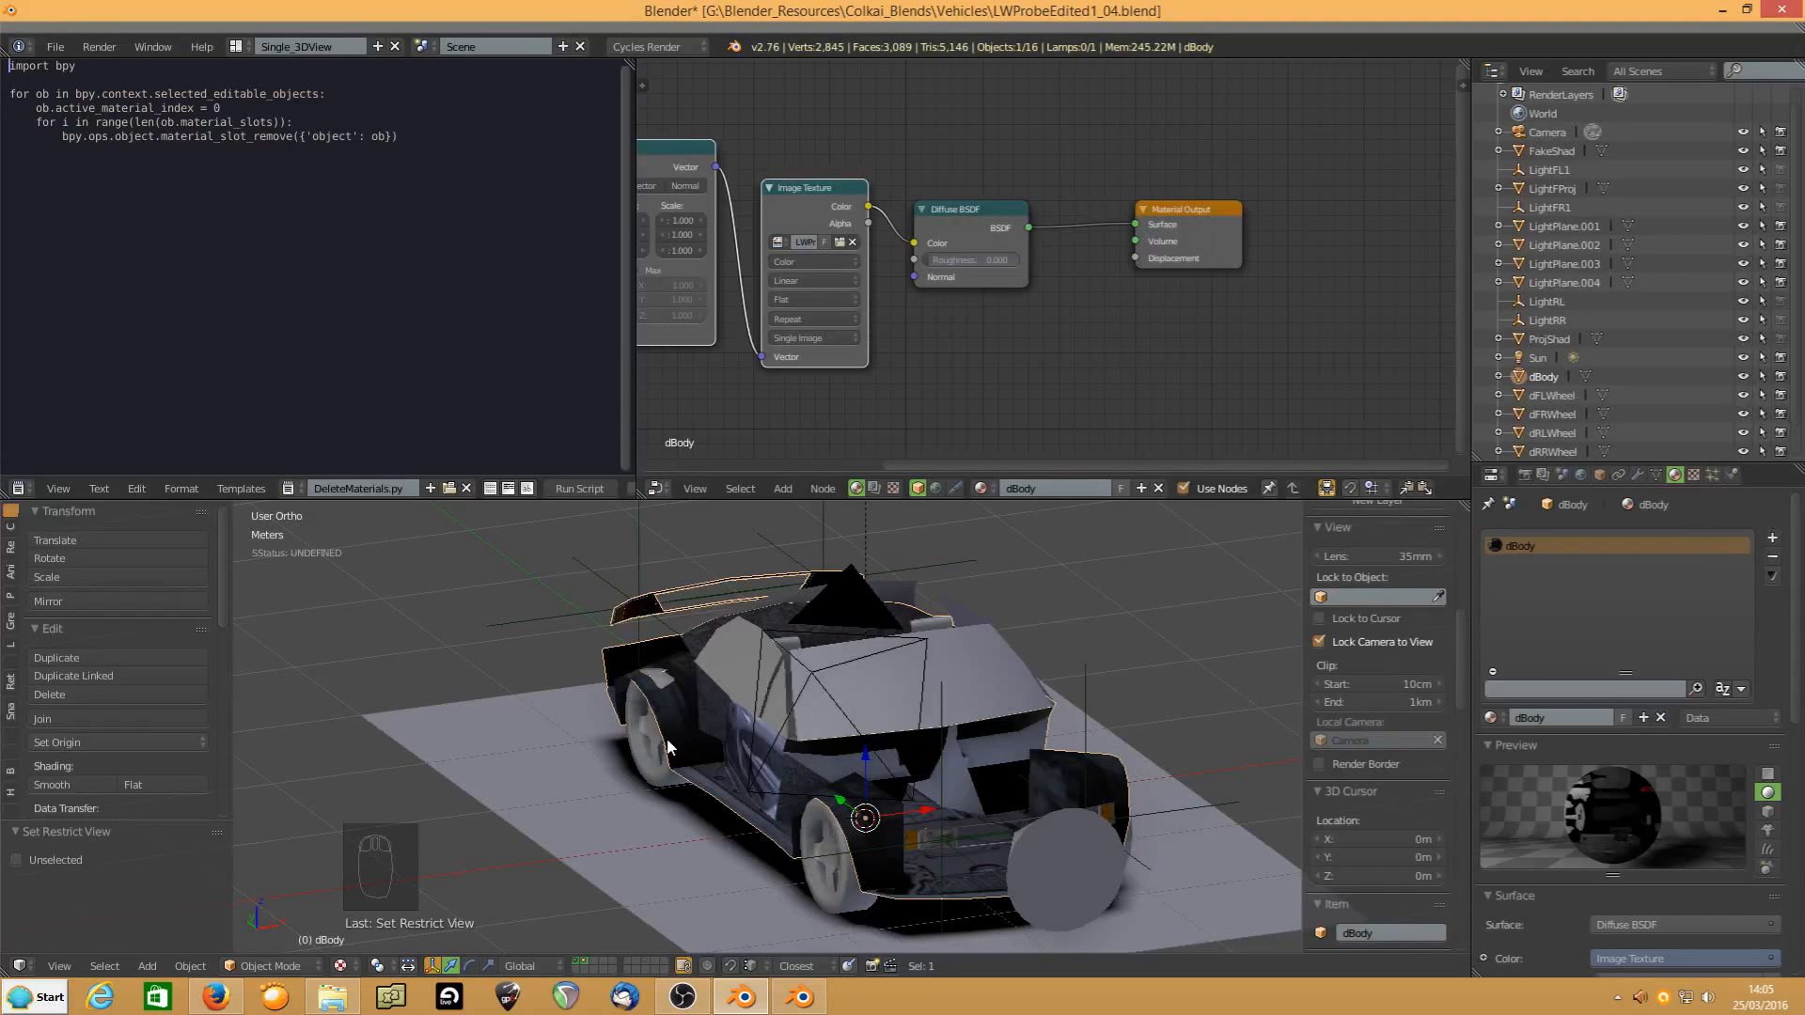
Link the material of dBody to the four detail wheels (dFLWheel, dFRWheel, dRLWheel, dRRWheel) and gBody
{"action": "left_click", "coordinate": [1549, 395]}
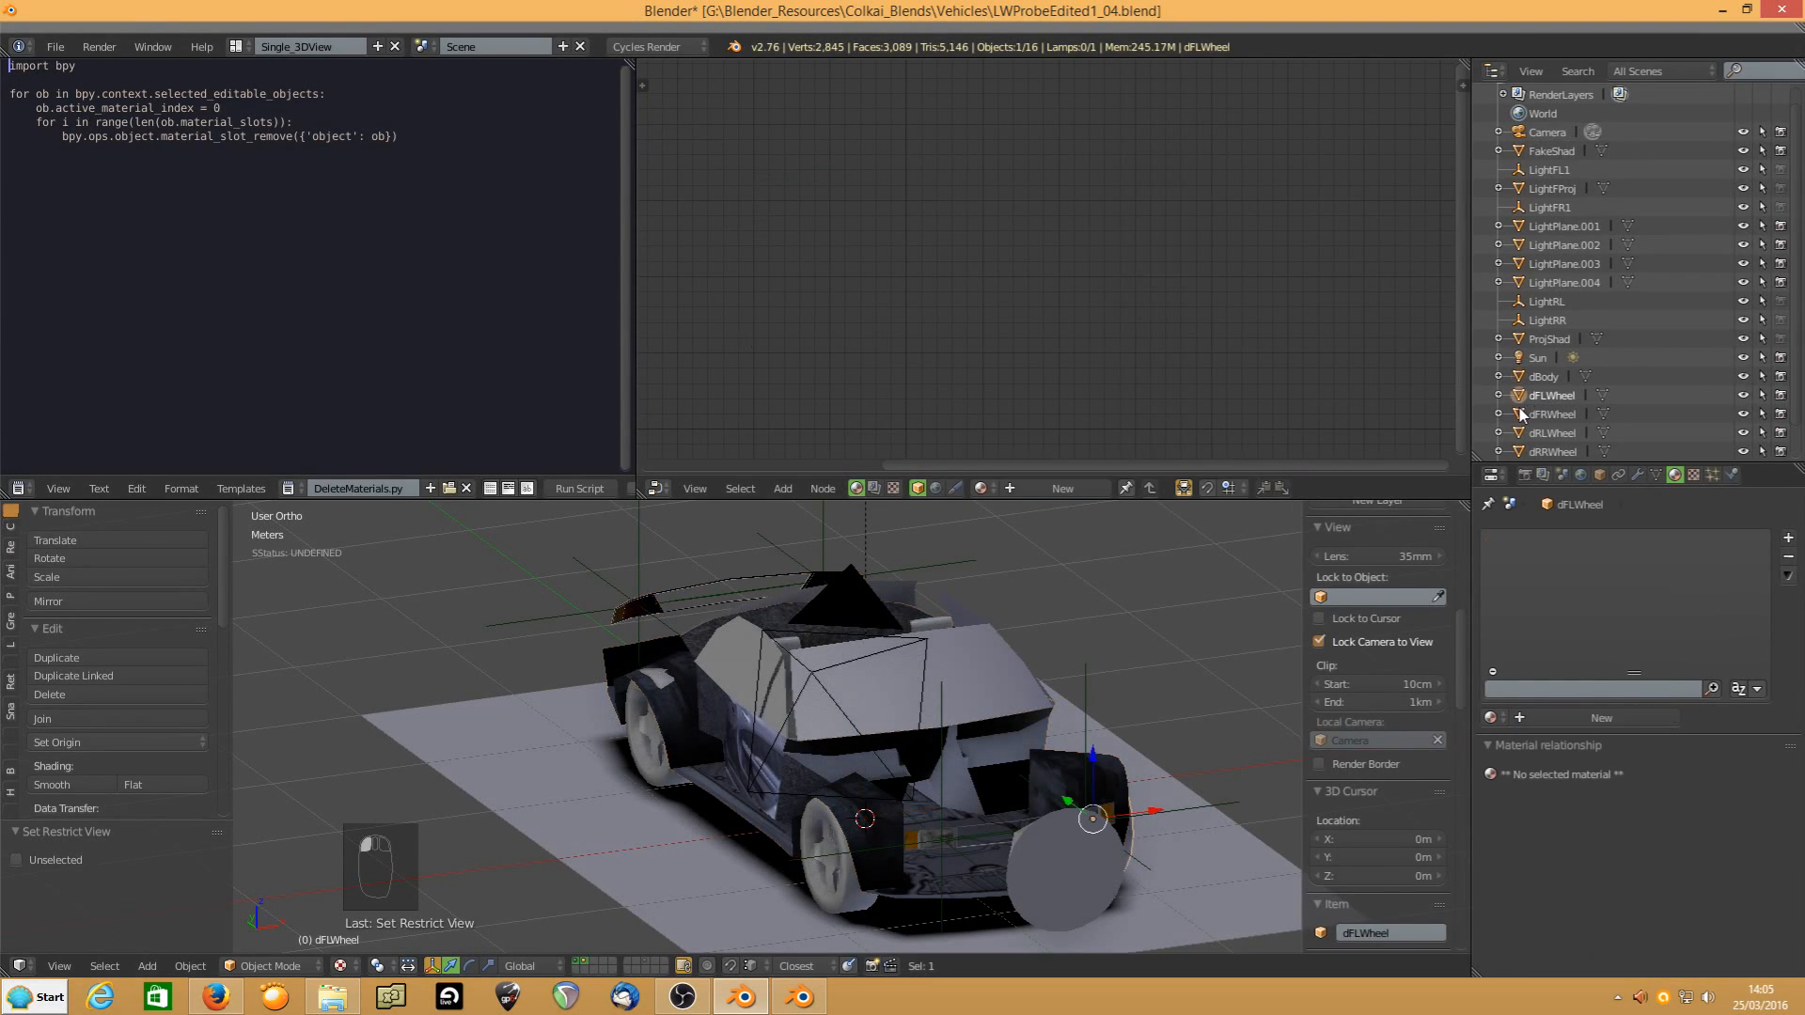
{"action": "left_click", "coordinate": [1549, 414], "text": "ctrl"}
{"action": "left_click", "coordinate": [1542, 432], "text": "ctrl"}
{"action": "left_click", "coordinate": [1549, 452], "text": "ctrl"}
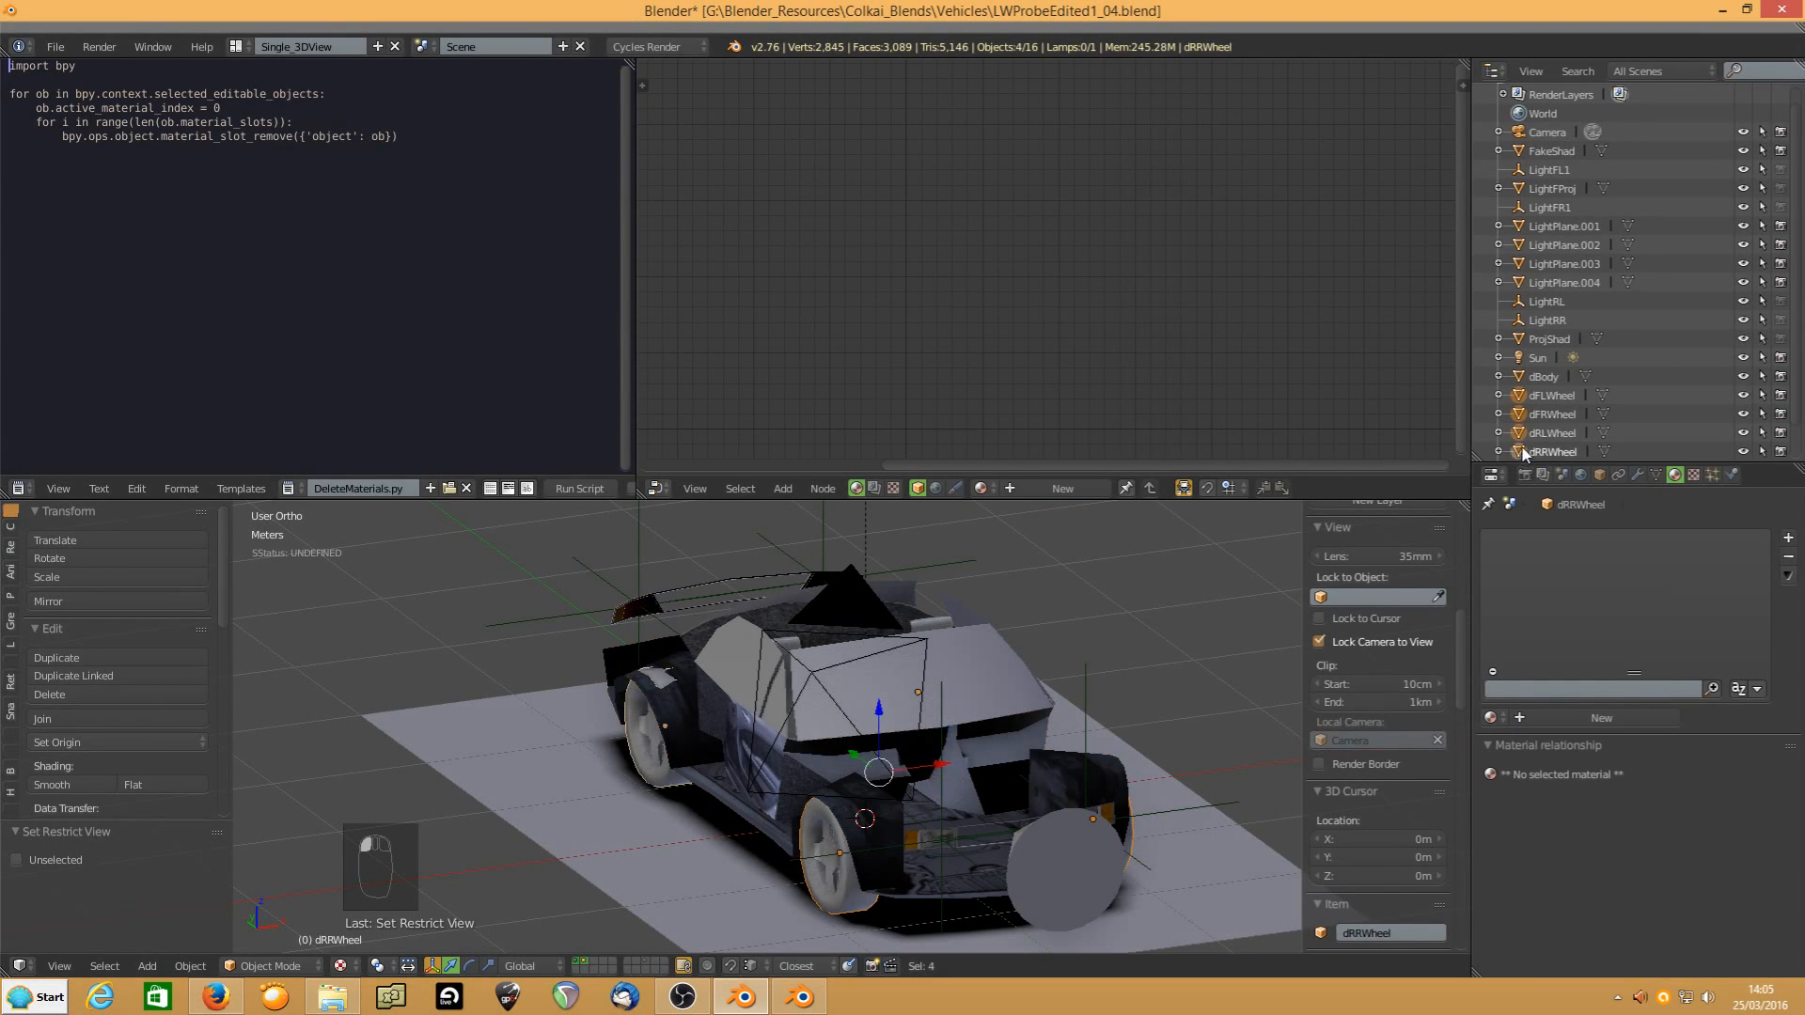
{"action": "scroll", "coordinate": [1553, 442], "scroll_direction": "down", "scroll_amount": 1}
{"action": "left_click", "coordinate": [1547, 433], "text": "ctrl"}
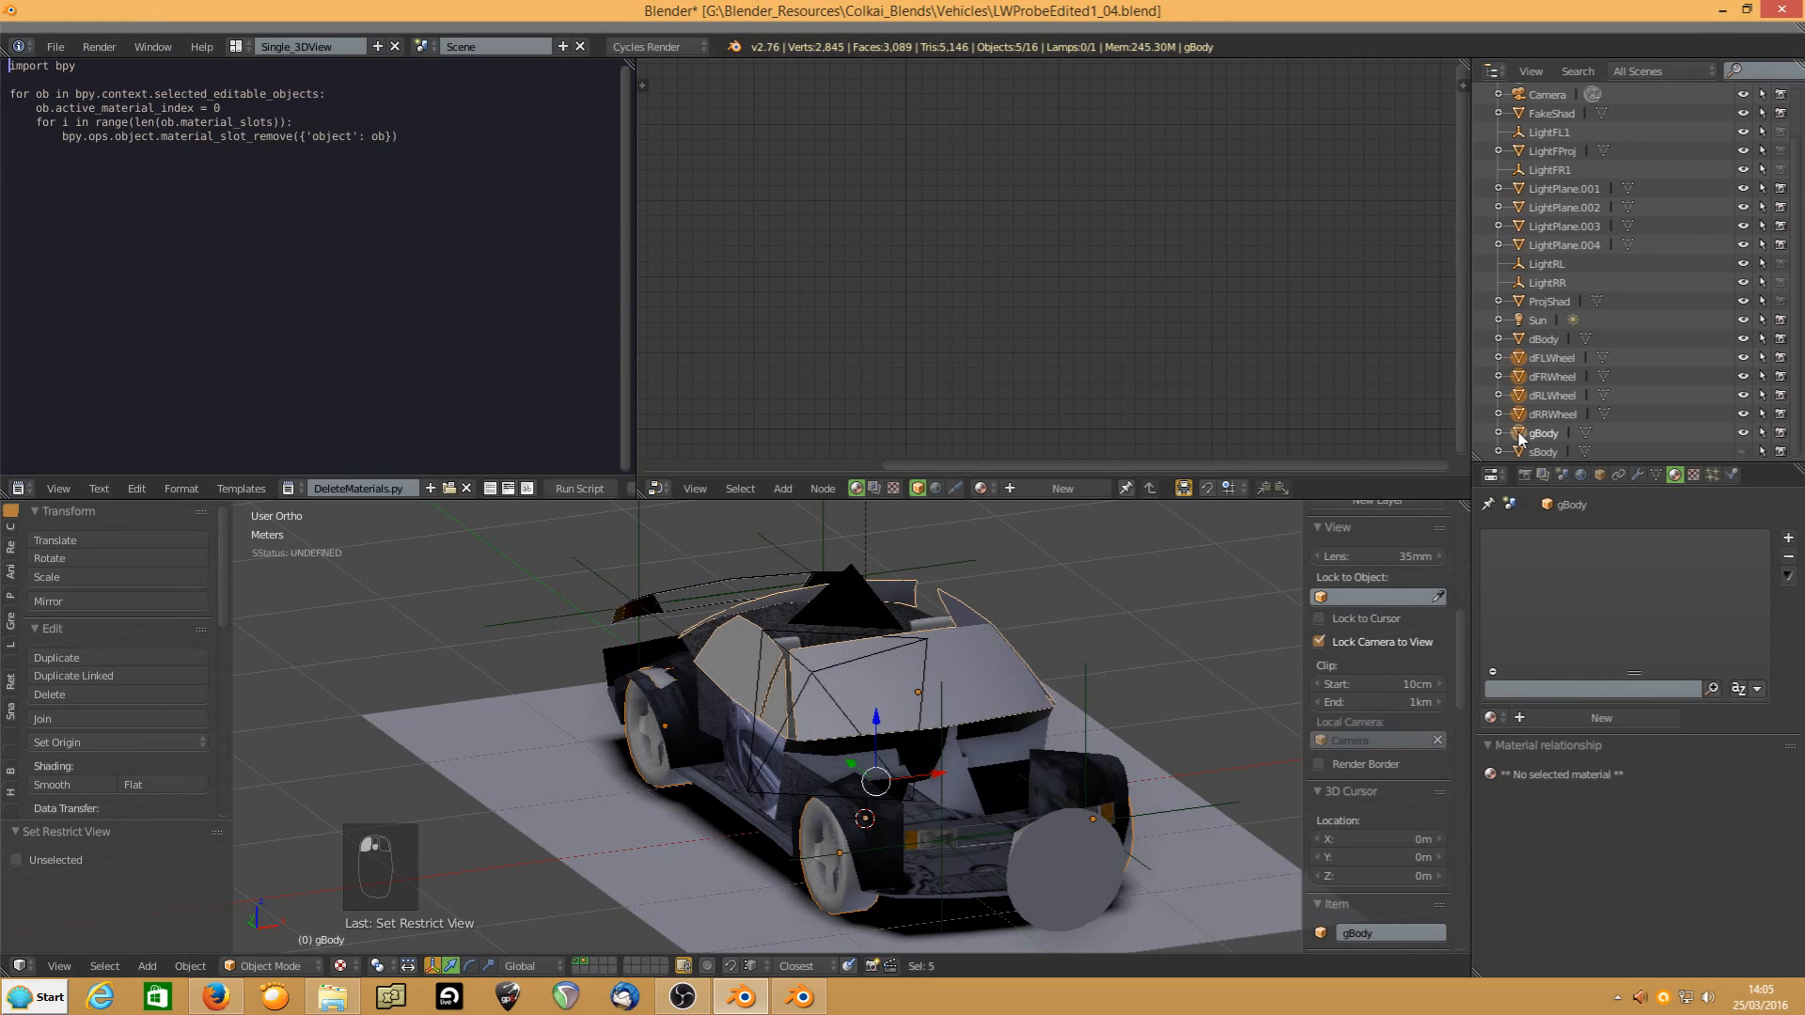
{"action": "left_click", "coordinate": [1521, 338], "text": "ctrl"}
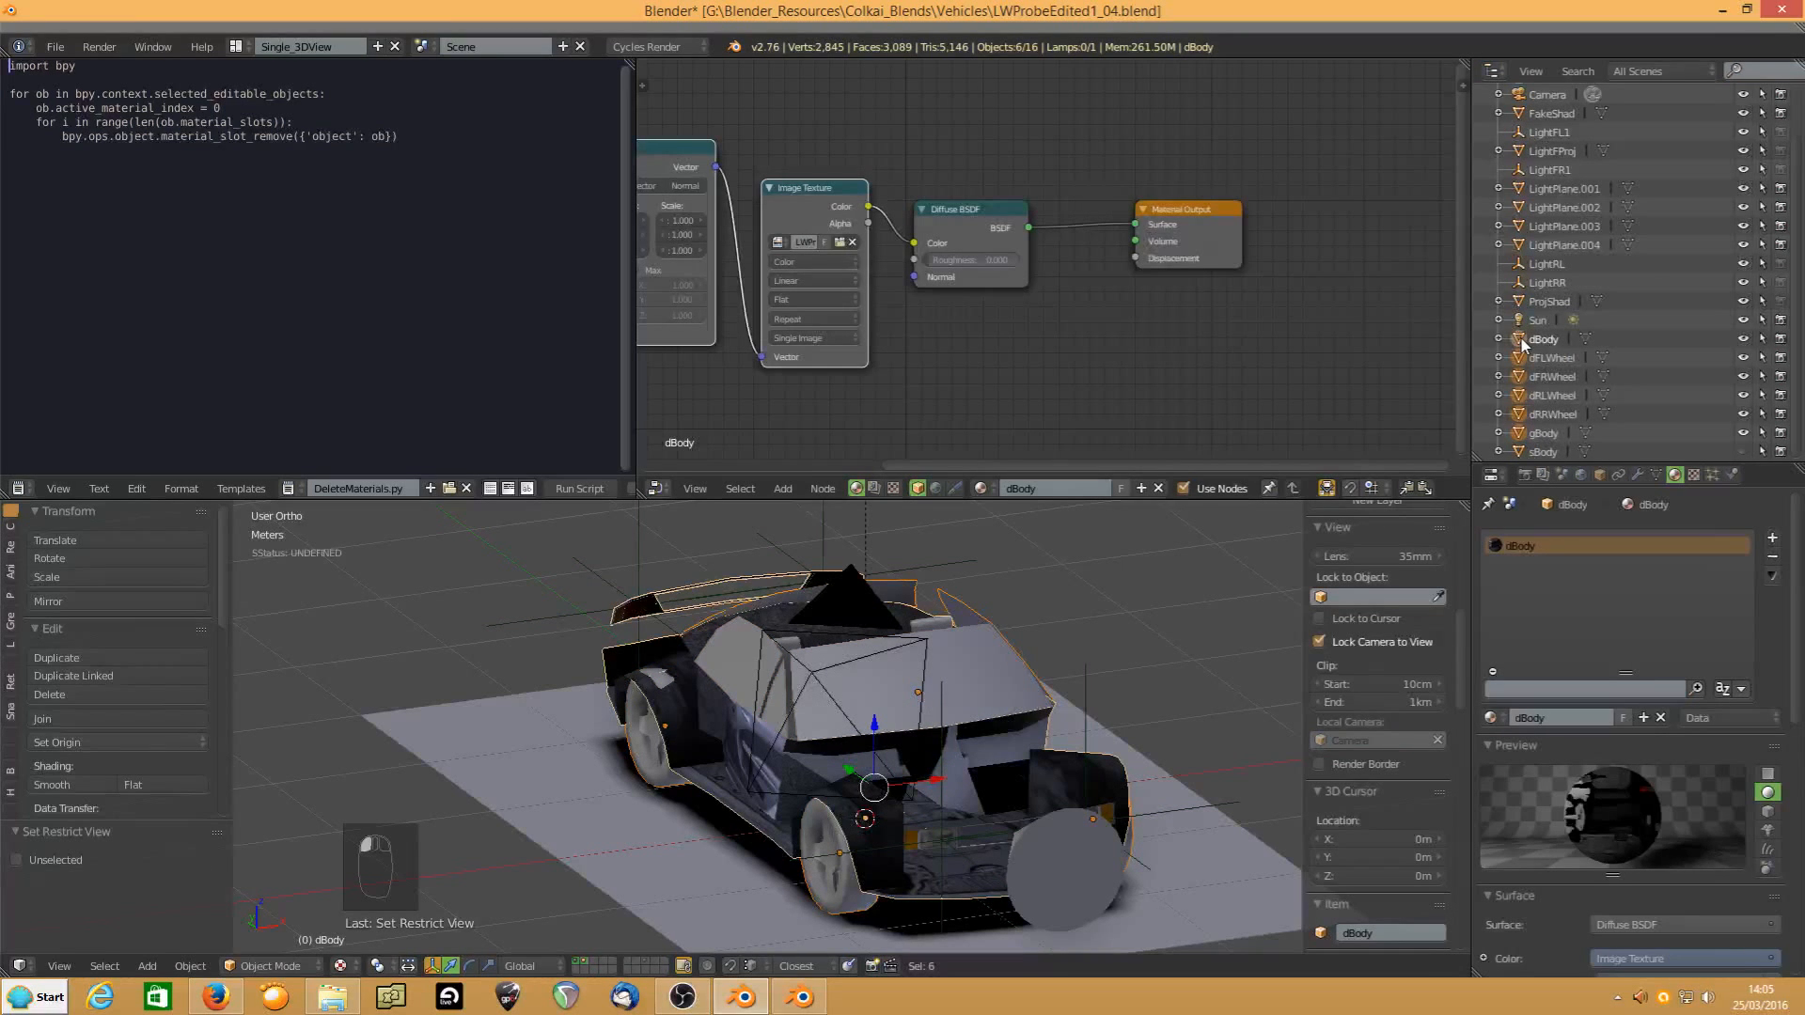
{"action": "key", "text": "ctrl+l"}
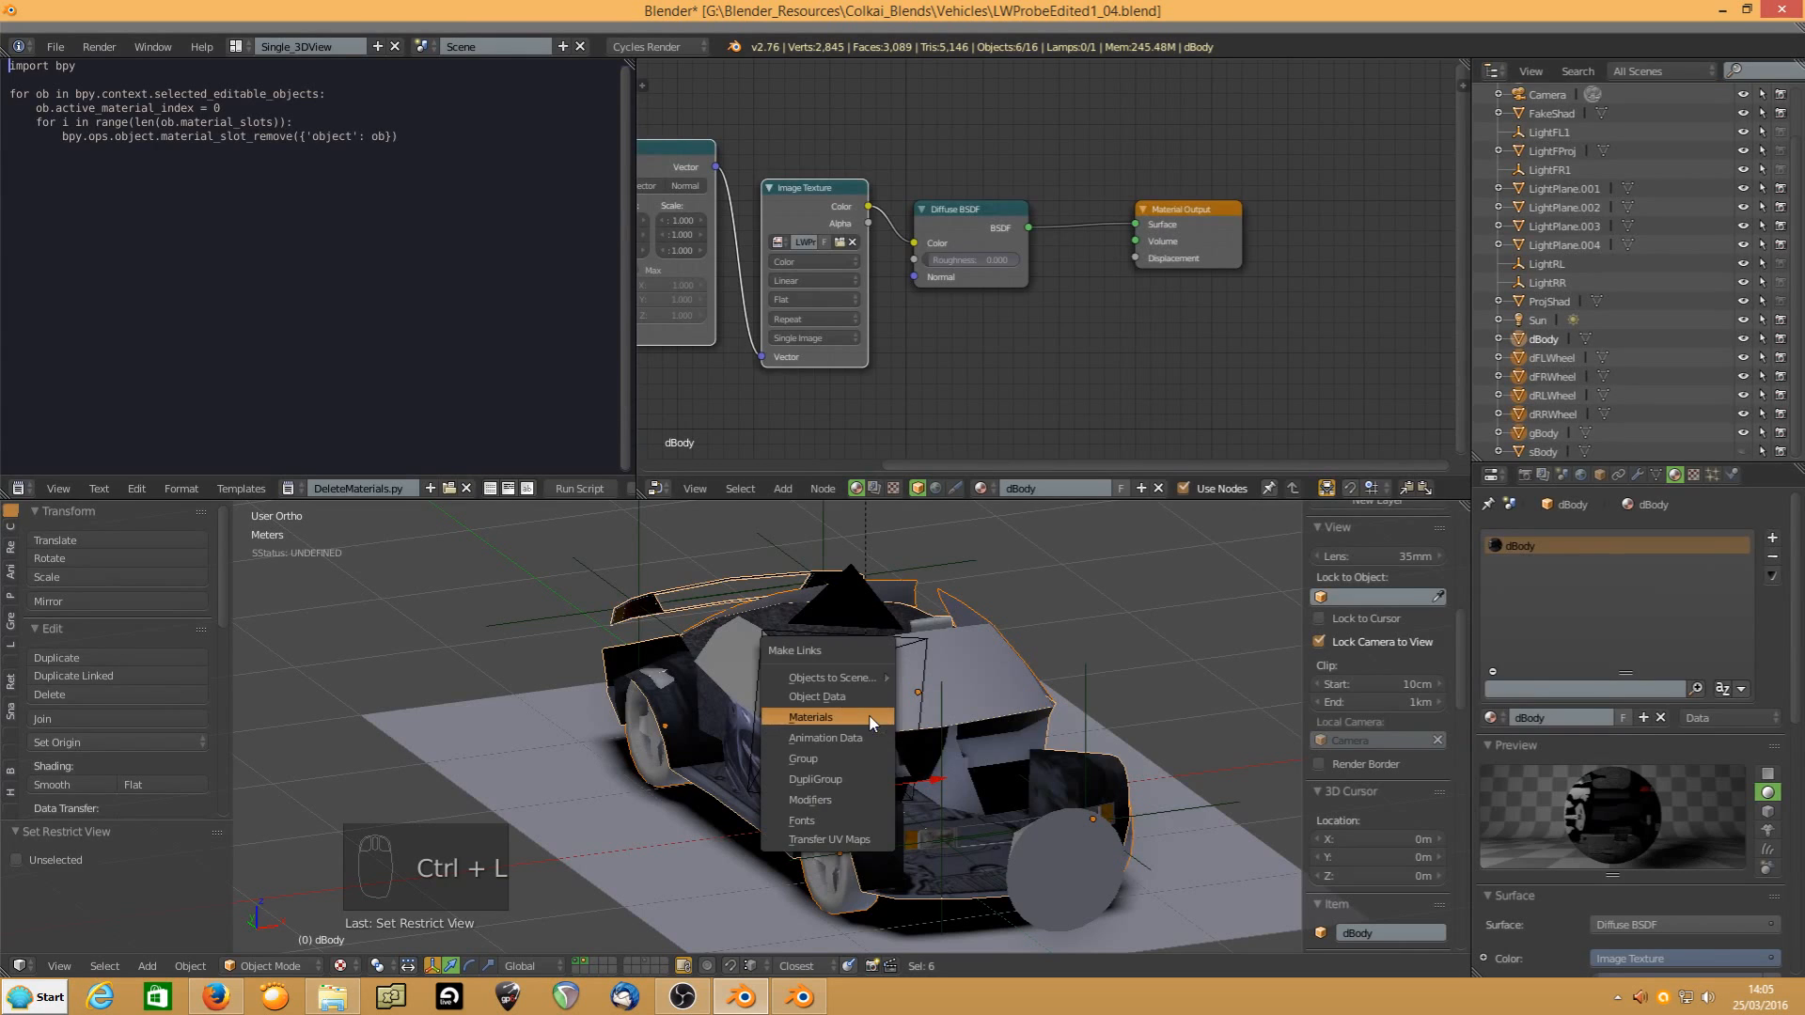
{"action": "left_click", "coordinate": [872, 723]}
Unhide all objects to bring sBody back, keeping it selected in its original place
{"action": "middle_click_drag", "start_coordinate": [872, 723], "coordinate": [870, 766]}
{"action": "key", "text": "alt+h"}
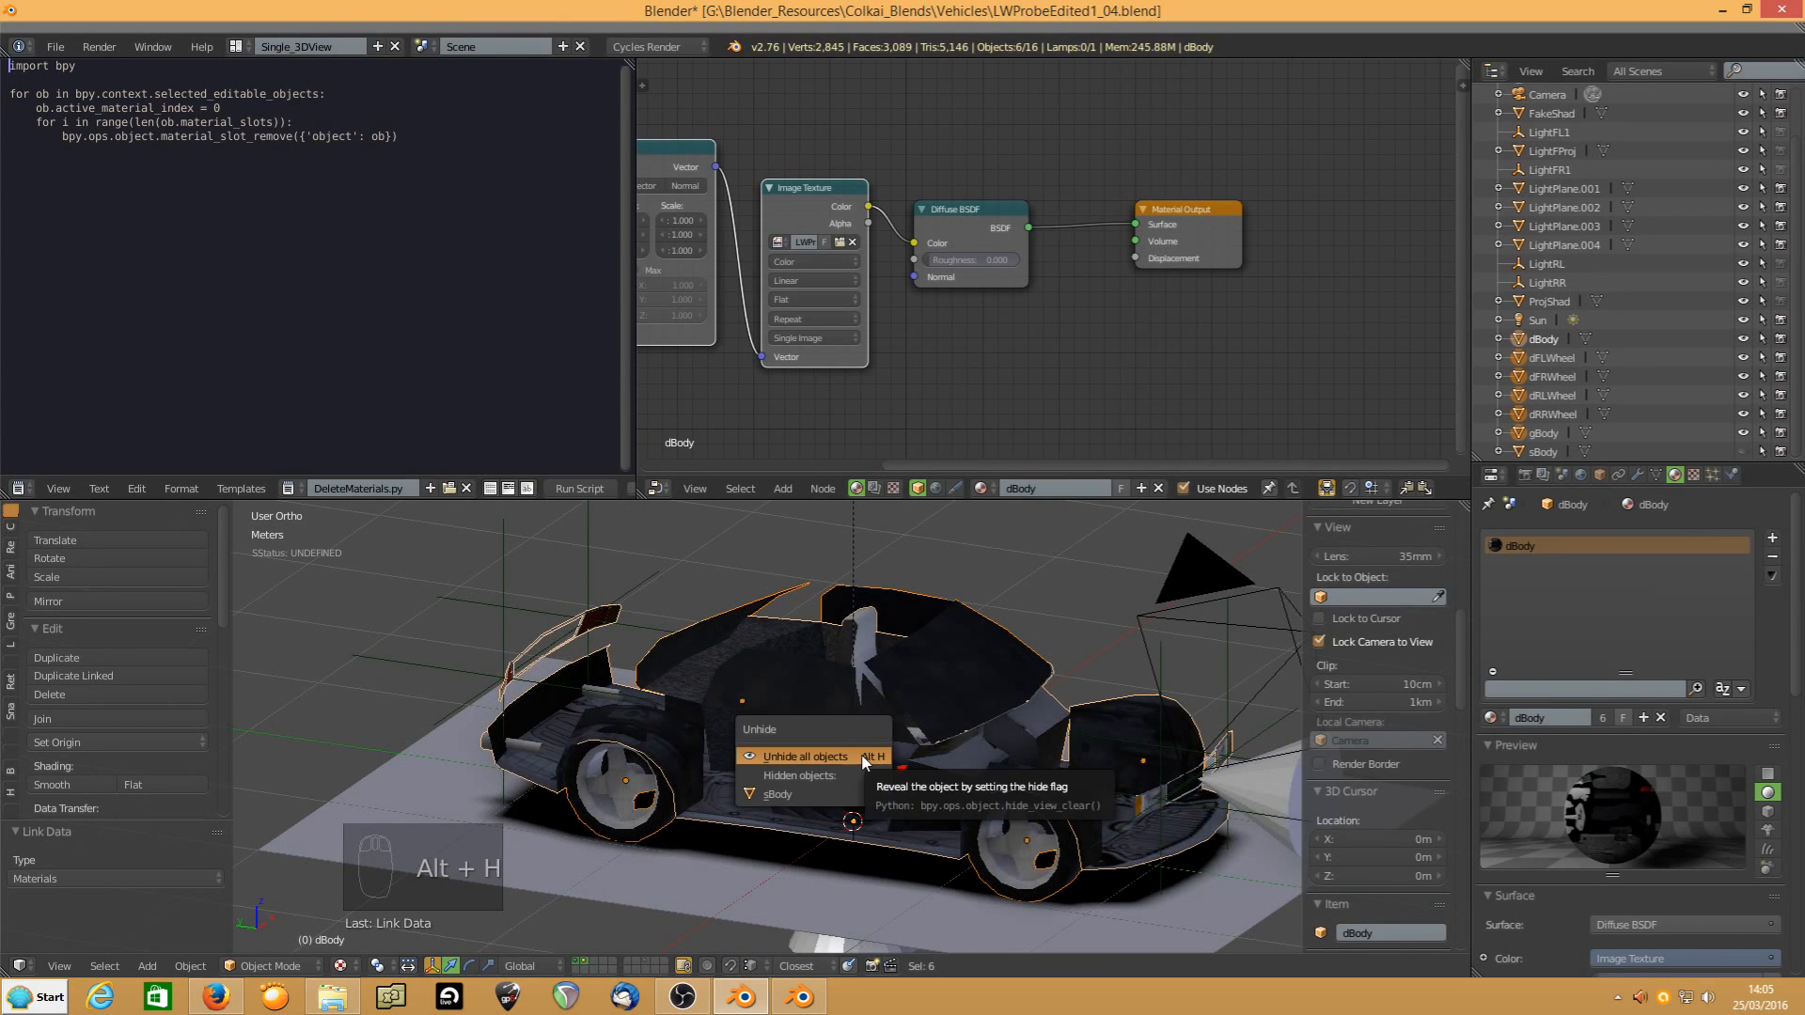
{"action": "left_click", "coordinate": [863, 762]}
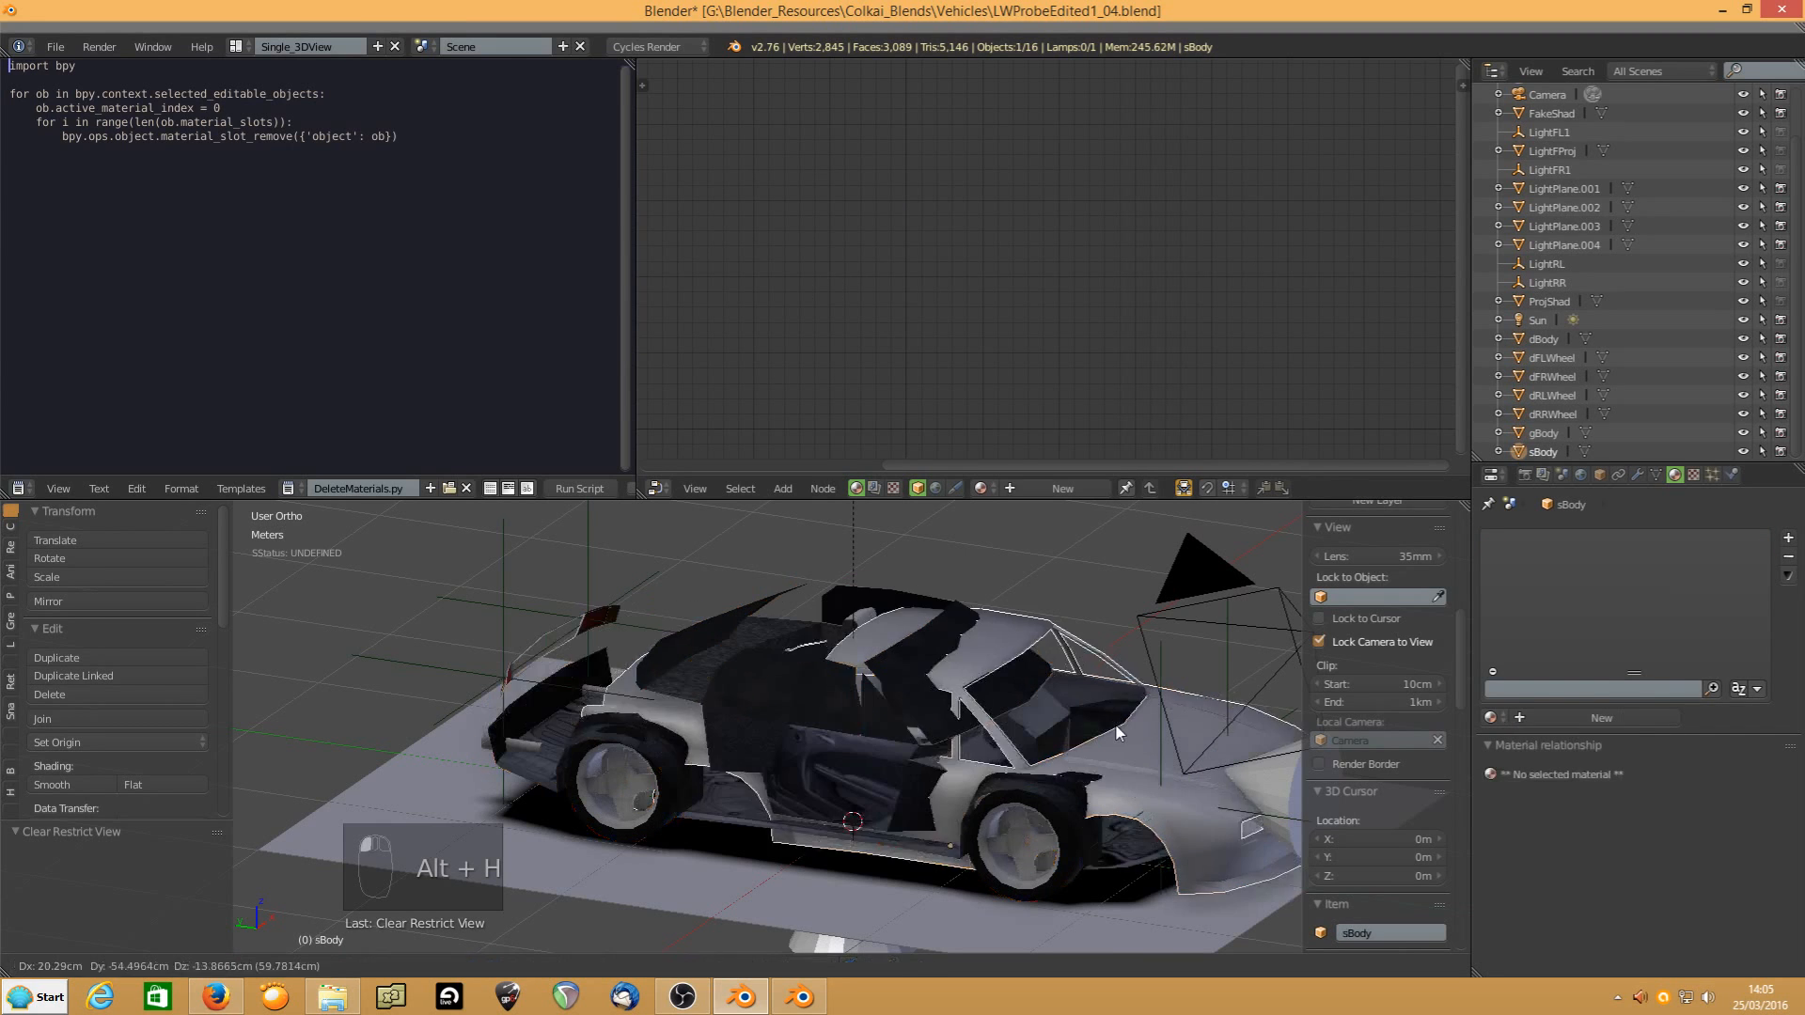
{"action": "left_click", "coordinate": [1087, 728]}
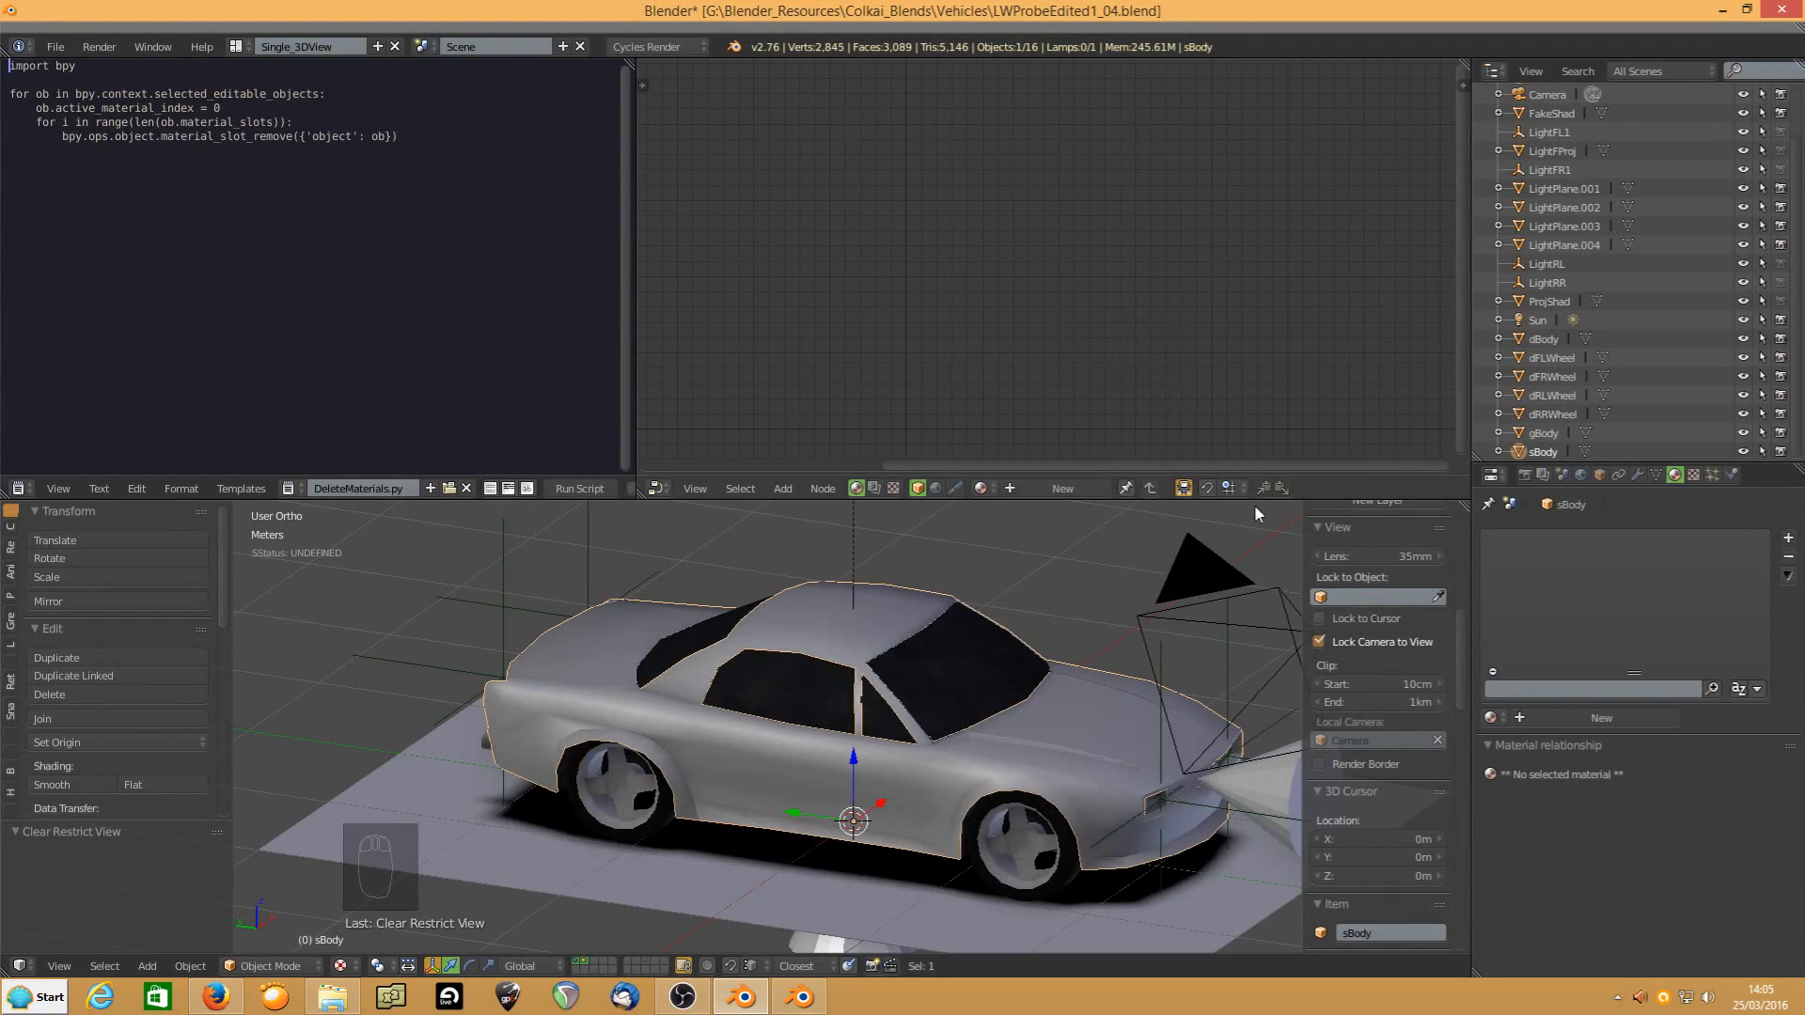
Add a material slot to sBody and create a new material in it named sBody
{"action": "left_click", "coordinate": [1788, 537]}
{"action": "left_click", "coordinate": [1562, 720]}
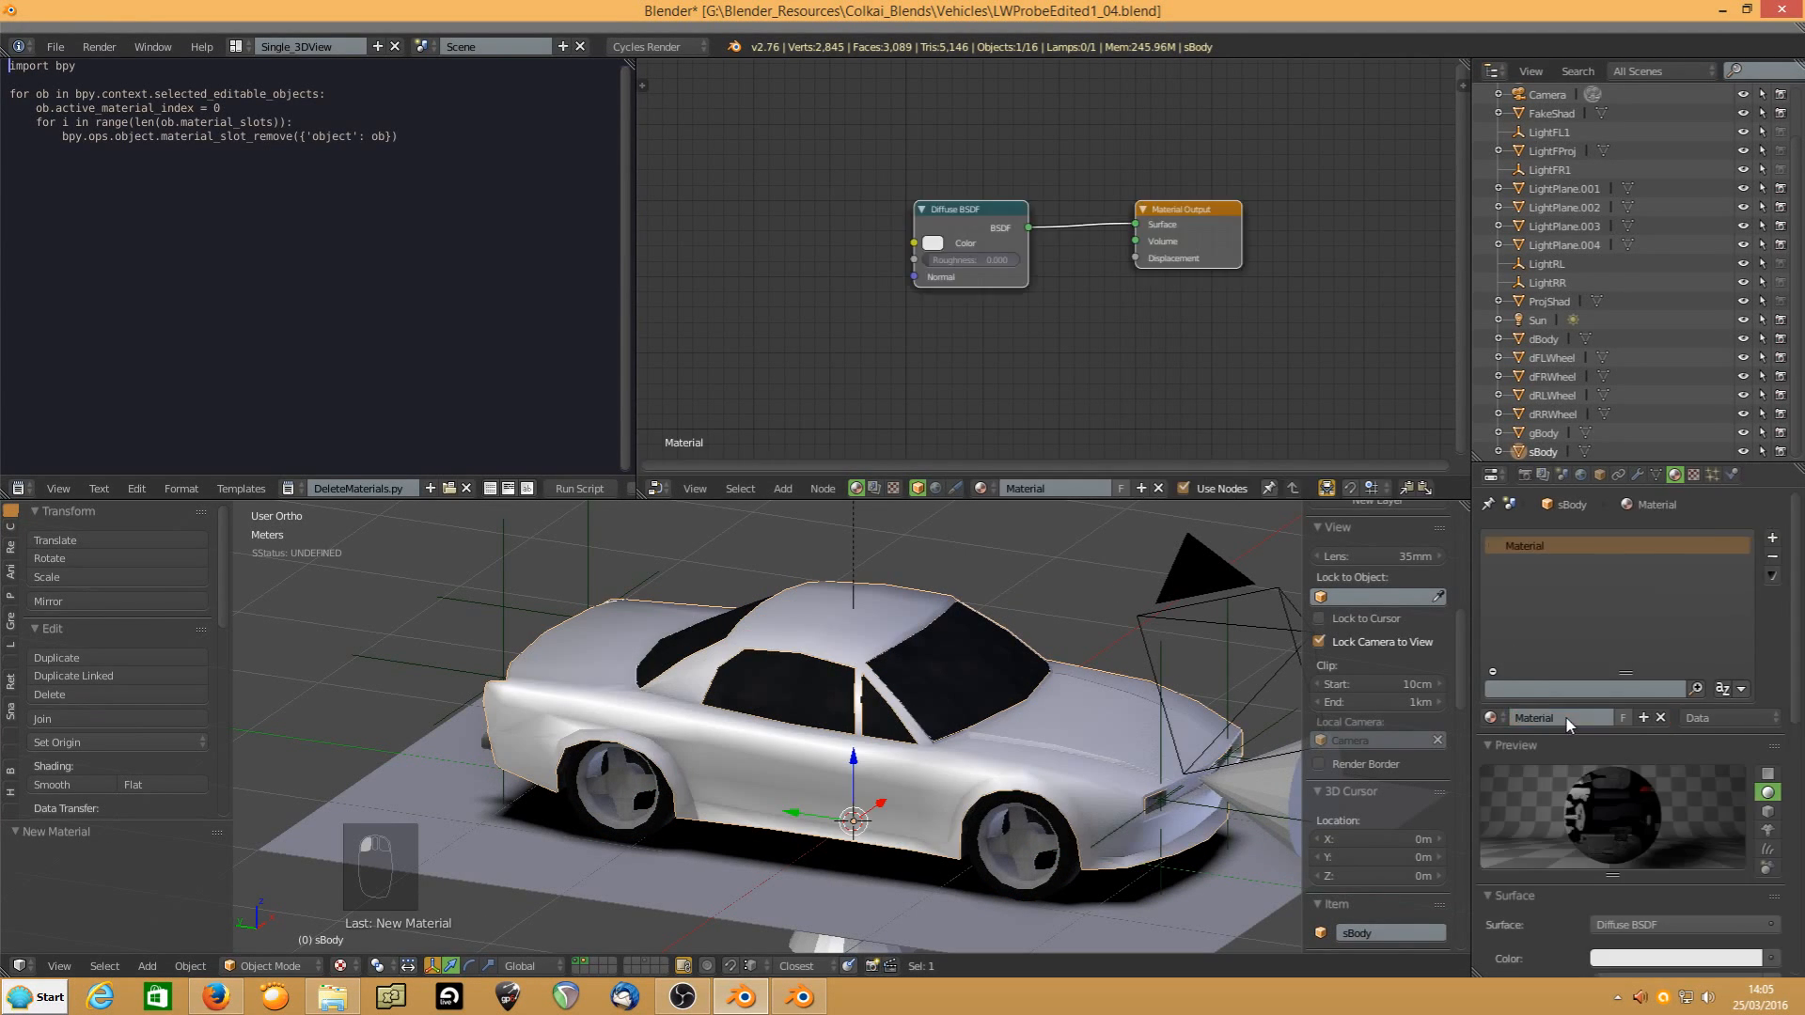
{"action": "type", "text": "sB"}
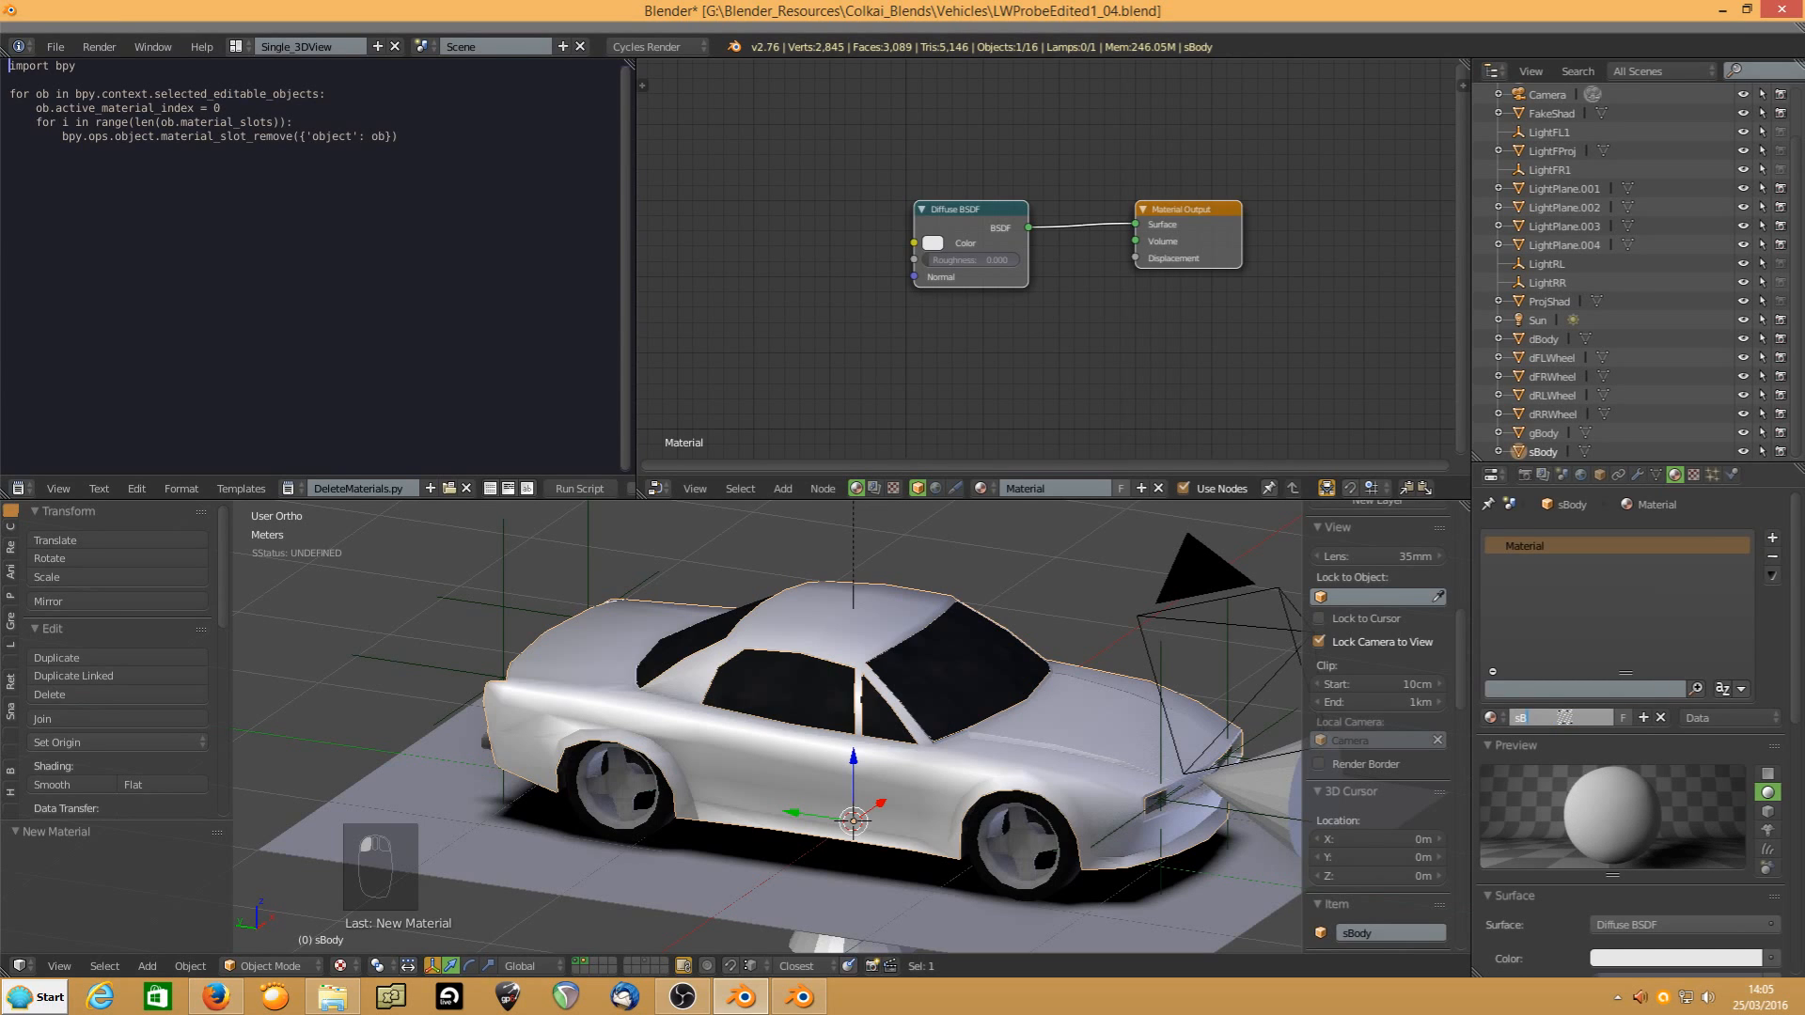
{"action": "type", "text": "ody"}
{"action": "key", "text": "Return"}
Add a texture setup to sBody's Diffuse BSDF node and load LWProbeUV_Skin Rev2.png from the LWProbe_V2 folder
{"action": "left_click", "coordinate": [1004, 235]}
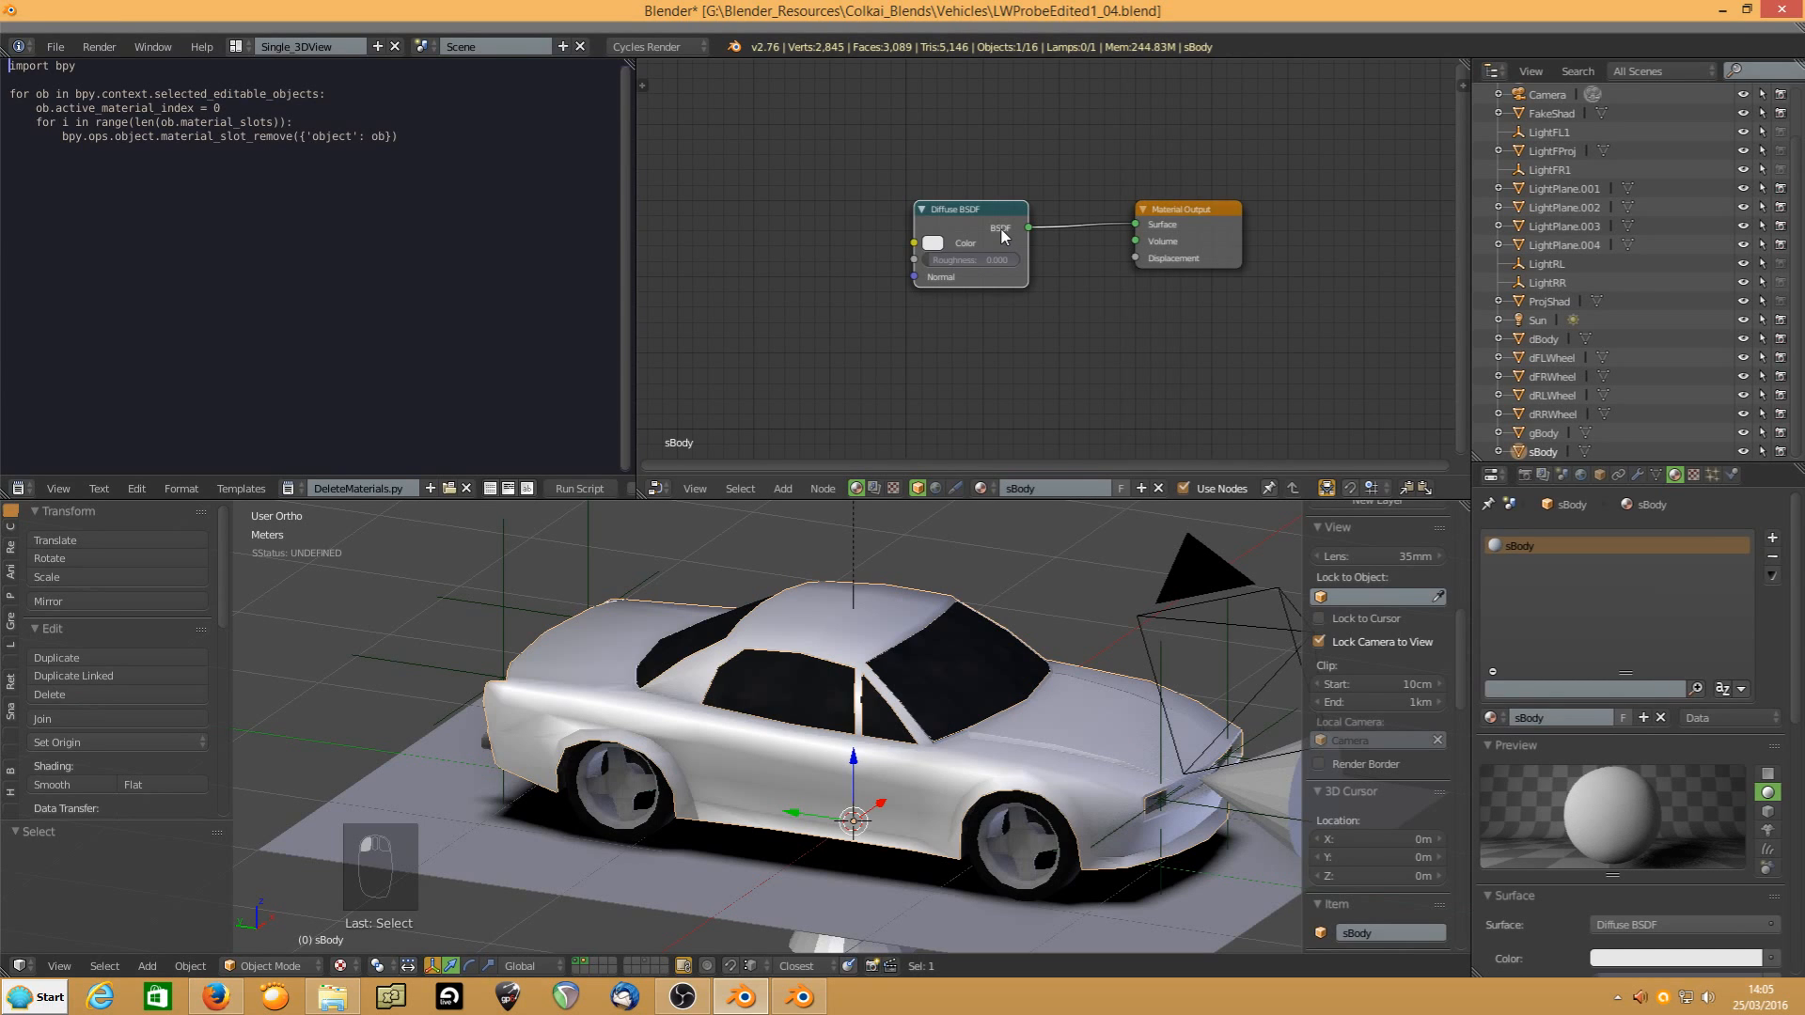
{"action": "key", "text": "ctrl+t"}
{"action": "middle_click_drag", "start_coordinate": [958, 296], "coordinate": [1029, 237]}
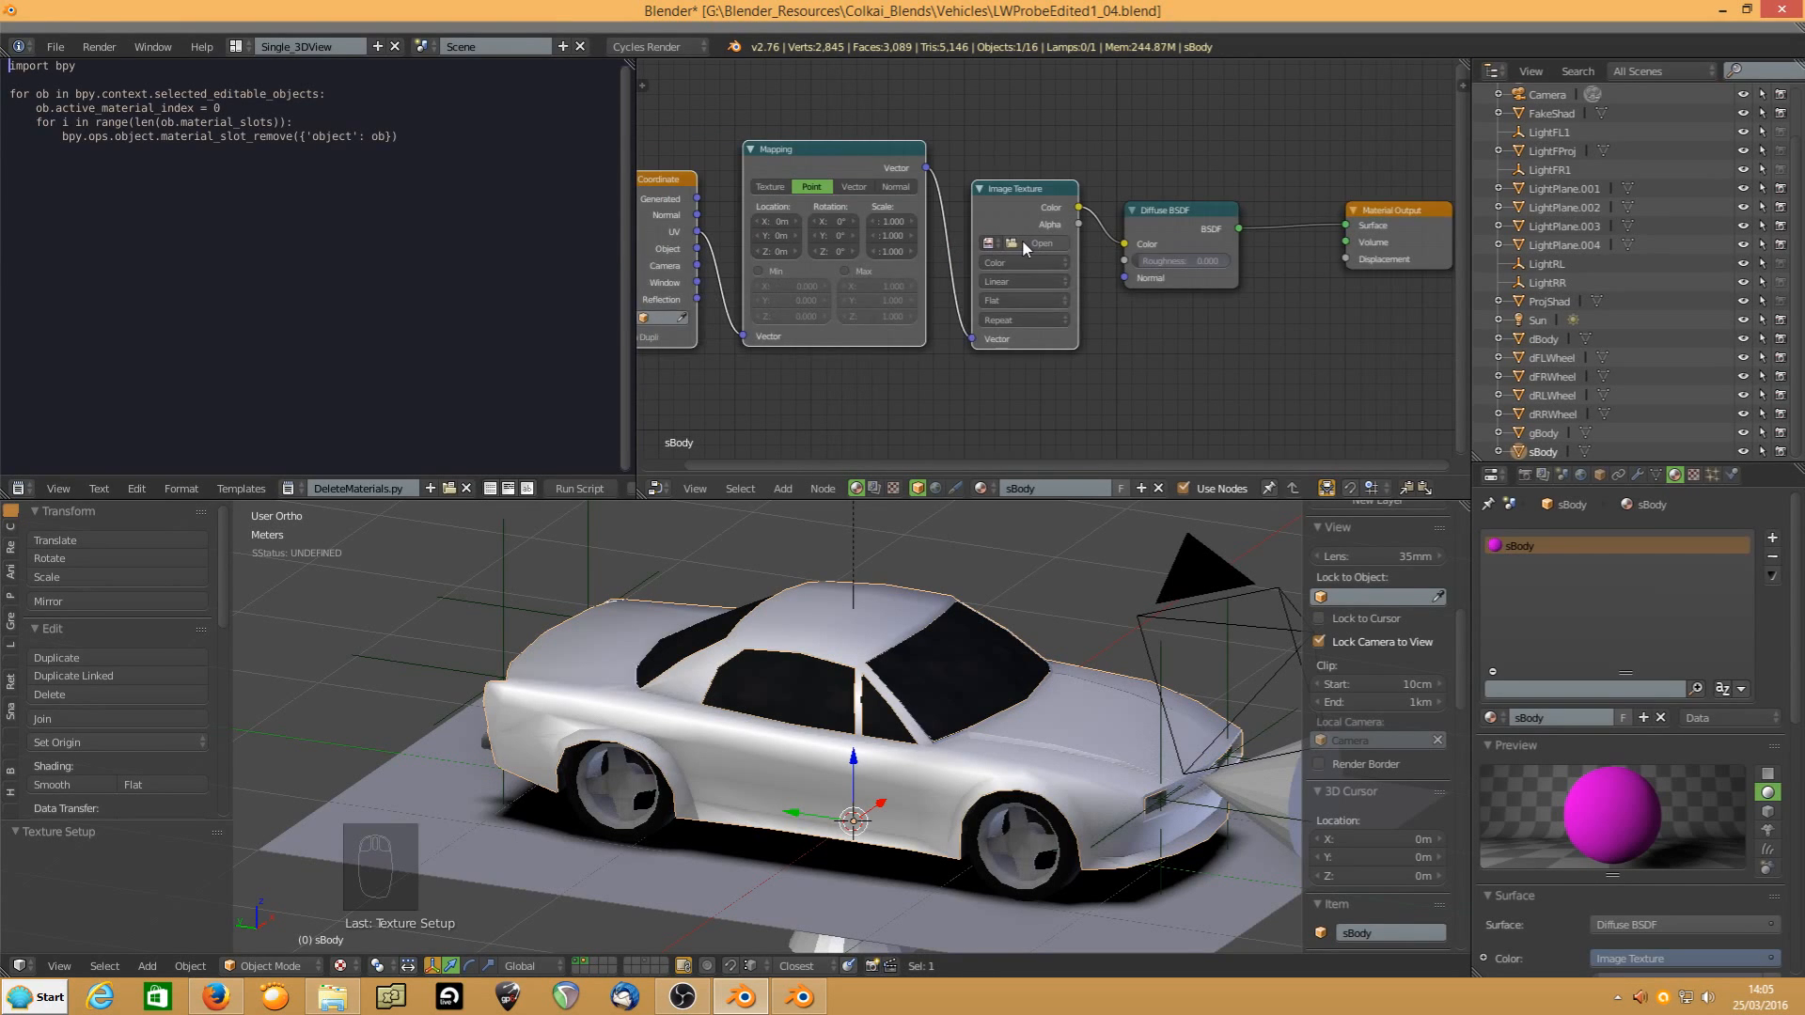
{"action": "left_click", "coordinate": [1023, 239]}
{"action": "left_click", "coordinate": [38, 550]}
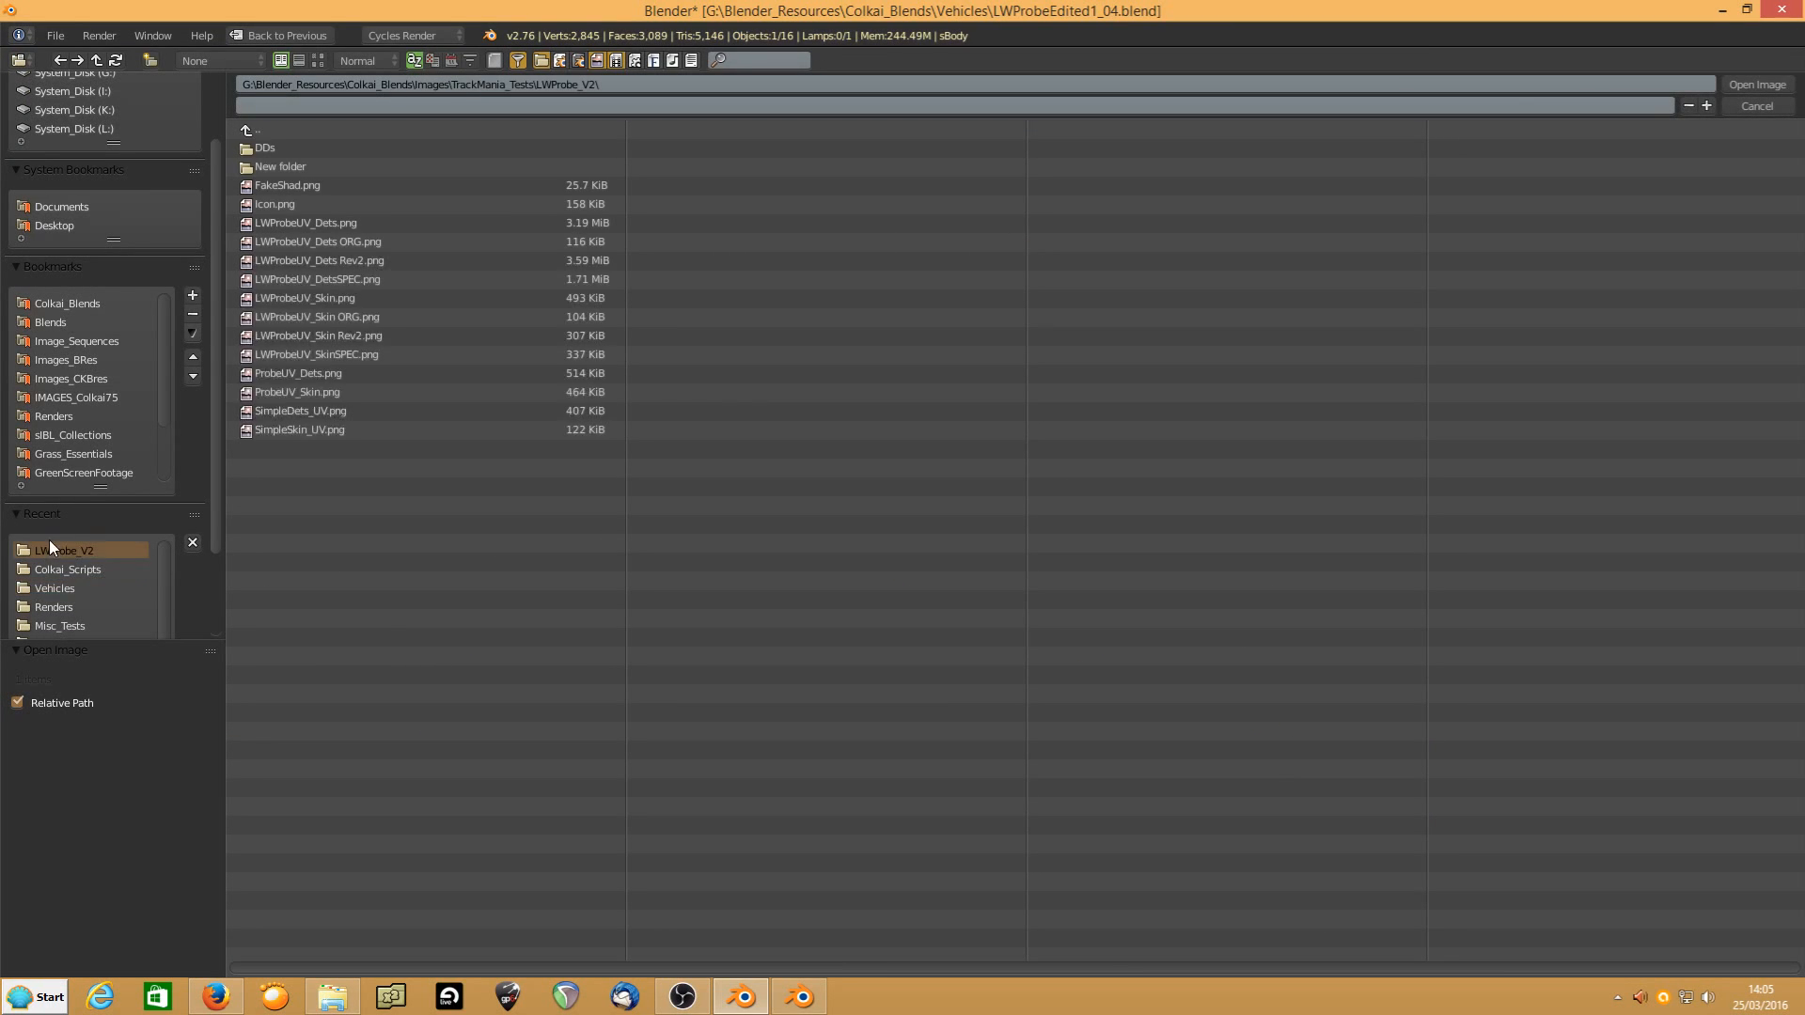
{"action": "left_click", "coordinate": [250, 337]}
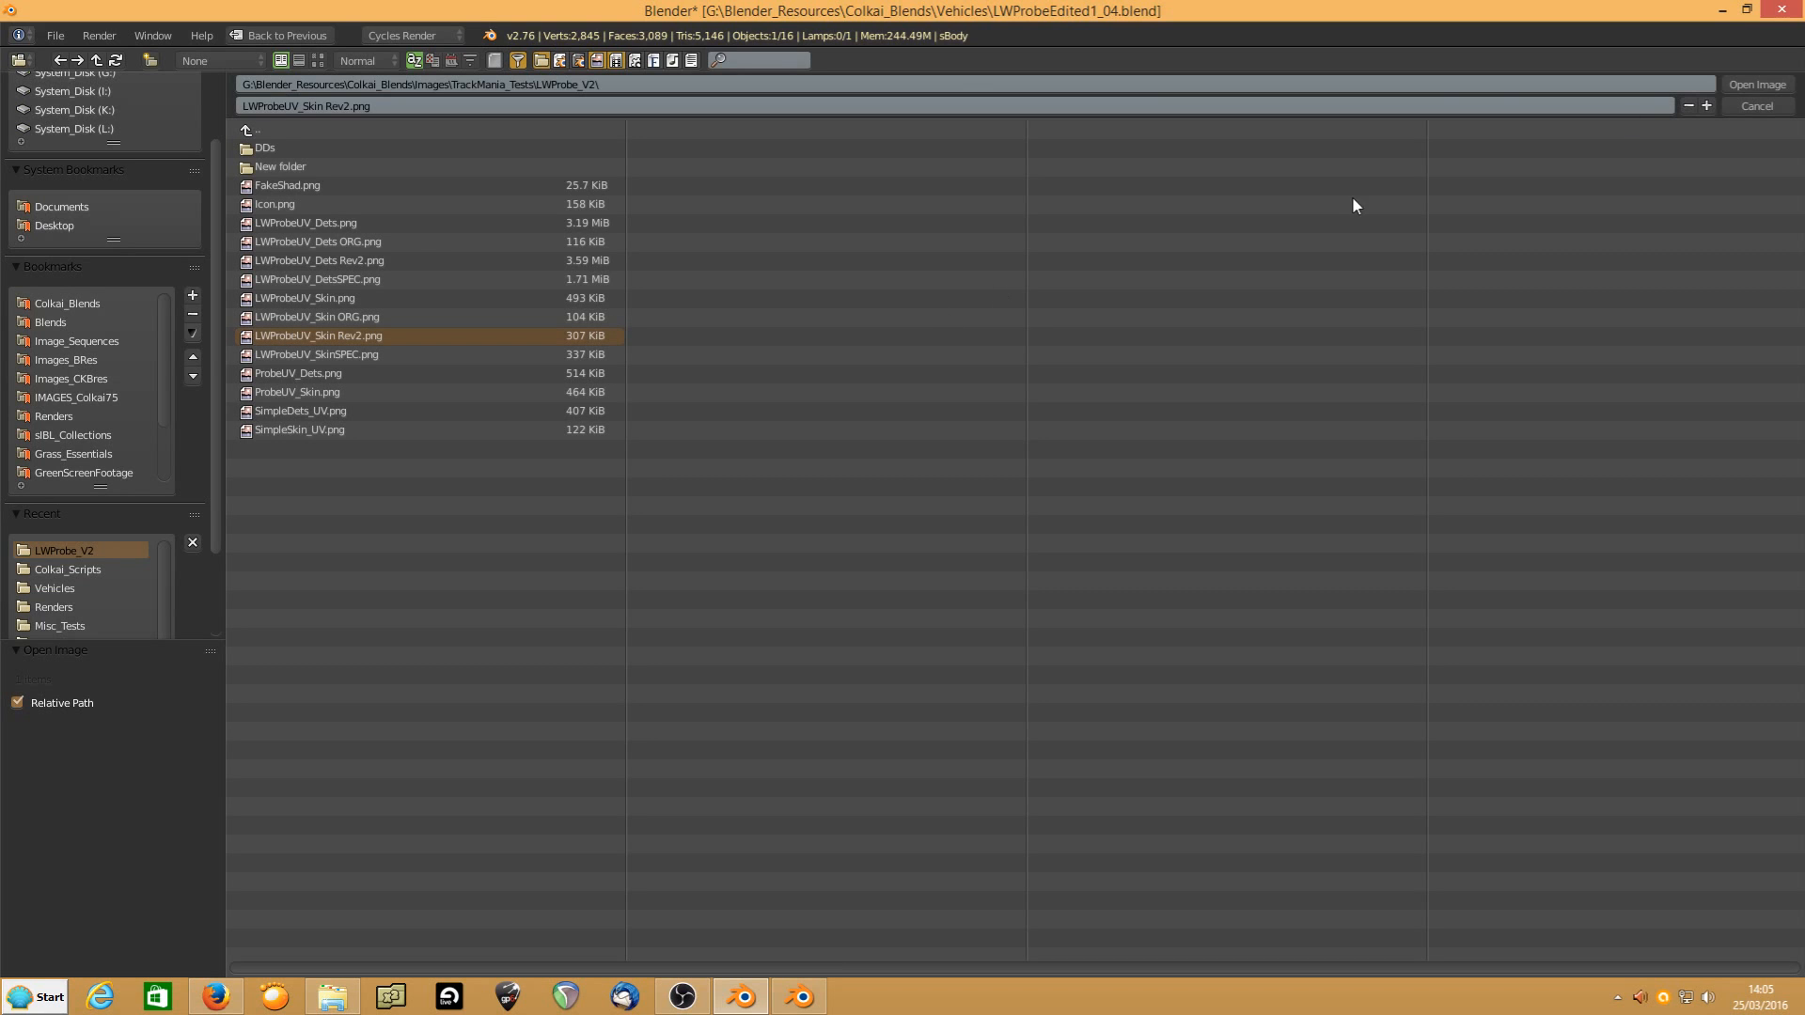
{"action": "left_click", "coordinate": [1739, 85]}
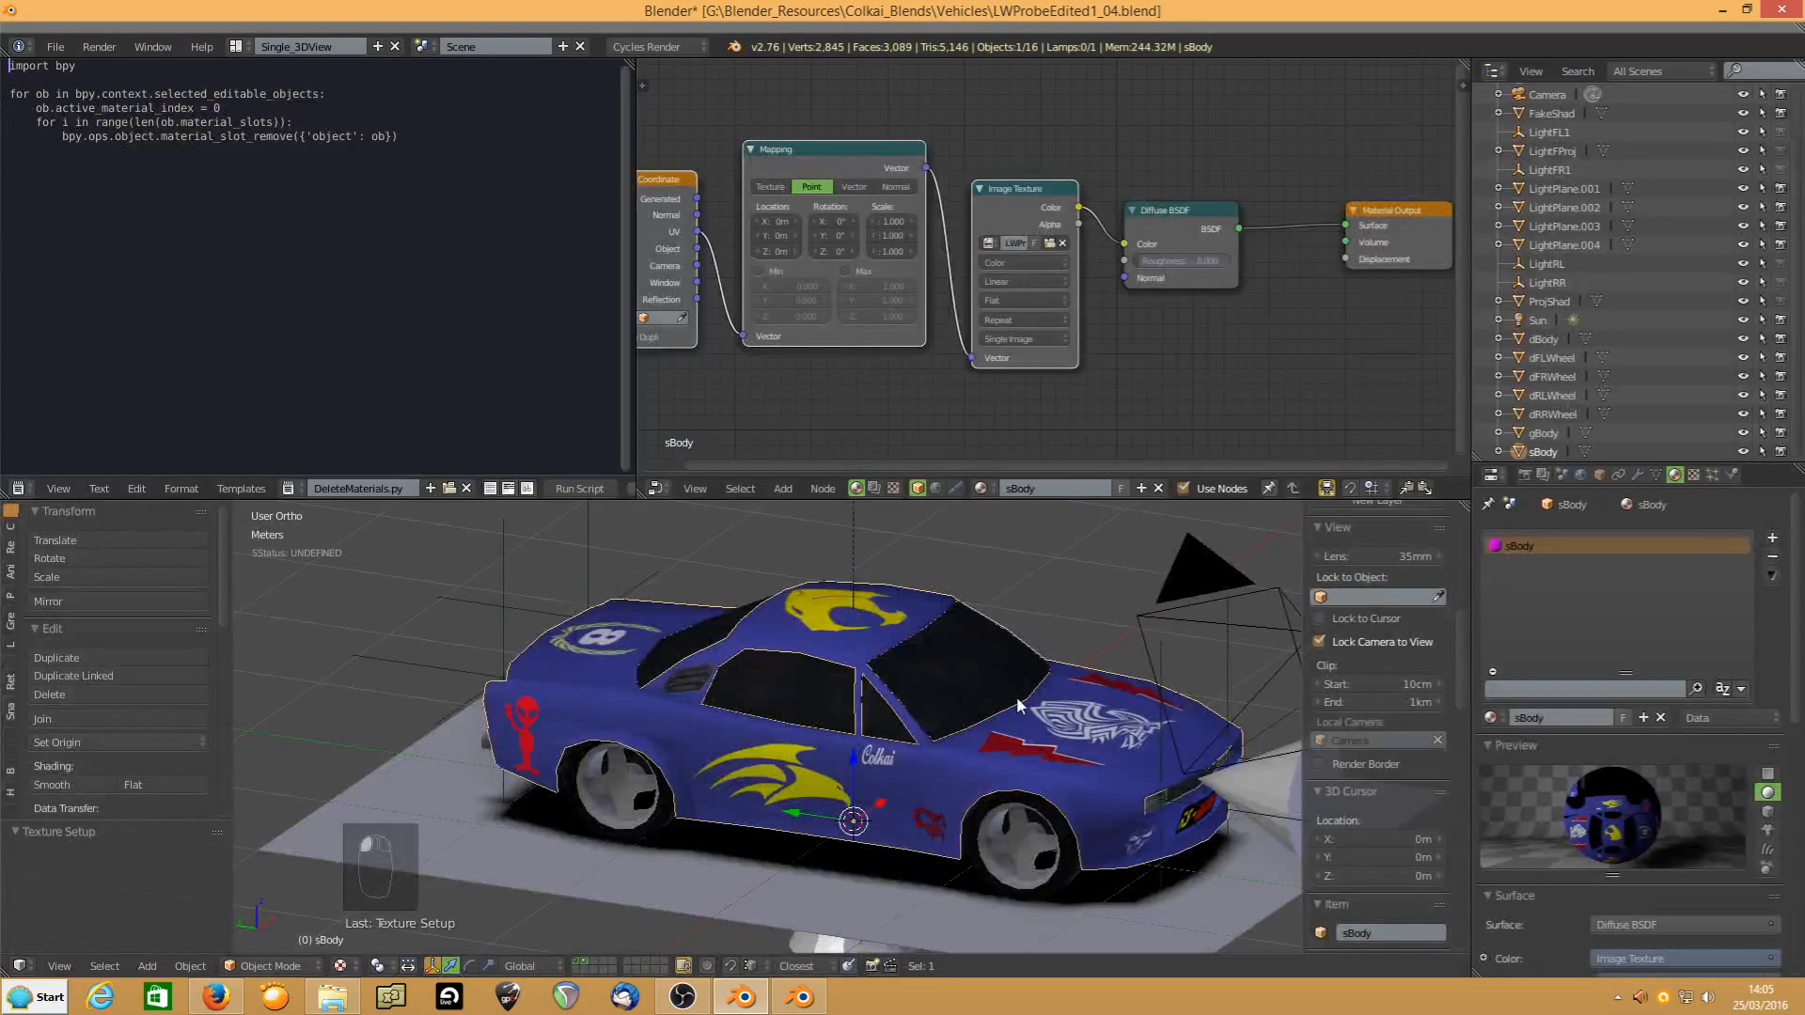
Inspect the textured car from around and through the camera in Rendered shading
{"action": "middle_click_drag", "start_coordinate": [1017, 703], "coordinate": [902, 750]}
{"action": "mouse_move", "coordinate": [802, 726]}
{"action": "middle_mouse_down"}
{"action": "mouse_move", "coordinate": [814, 735]}
{"action": "mouse_move", "coordinate": [782, 725]}
{"action": "middle_mouse_up"}
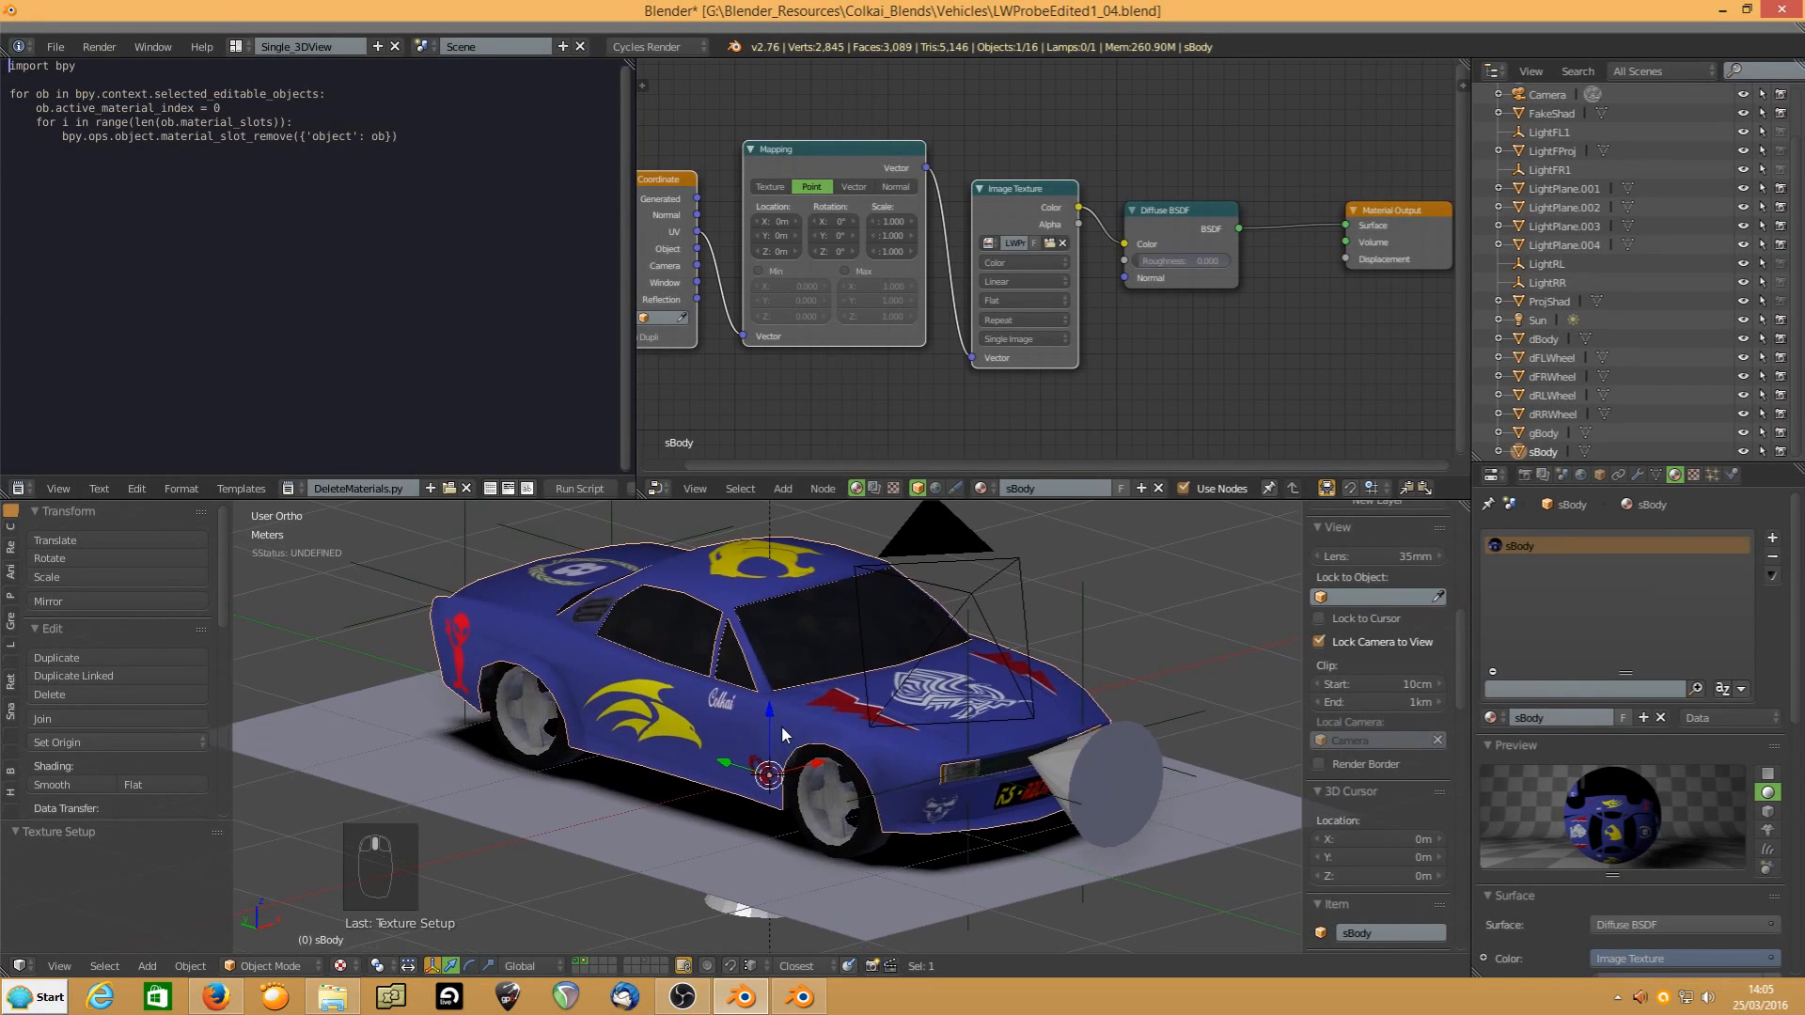
{"action": "key", "text": "KP_0"}
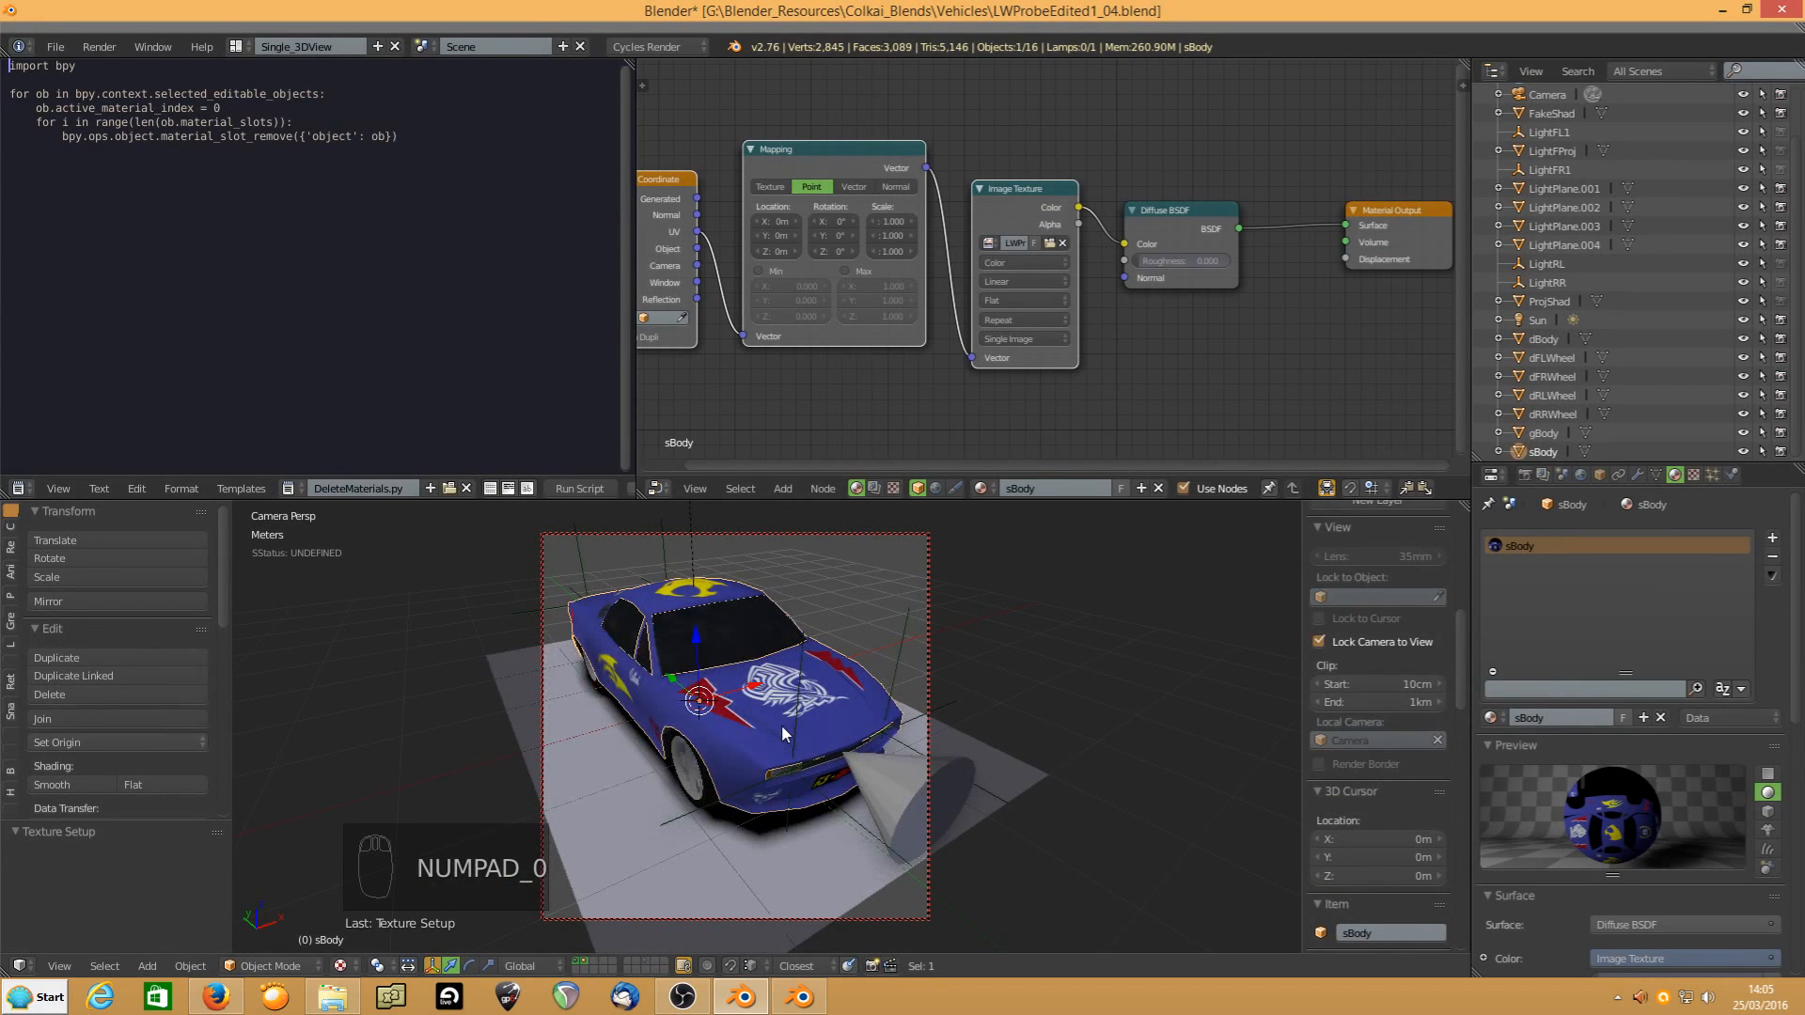
{"action": "key", "text": "z"}
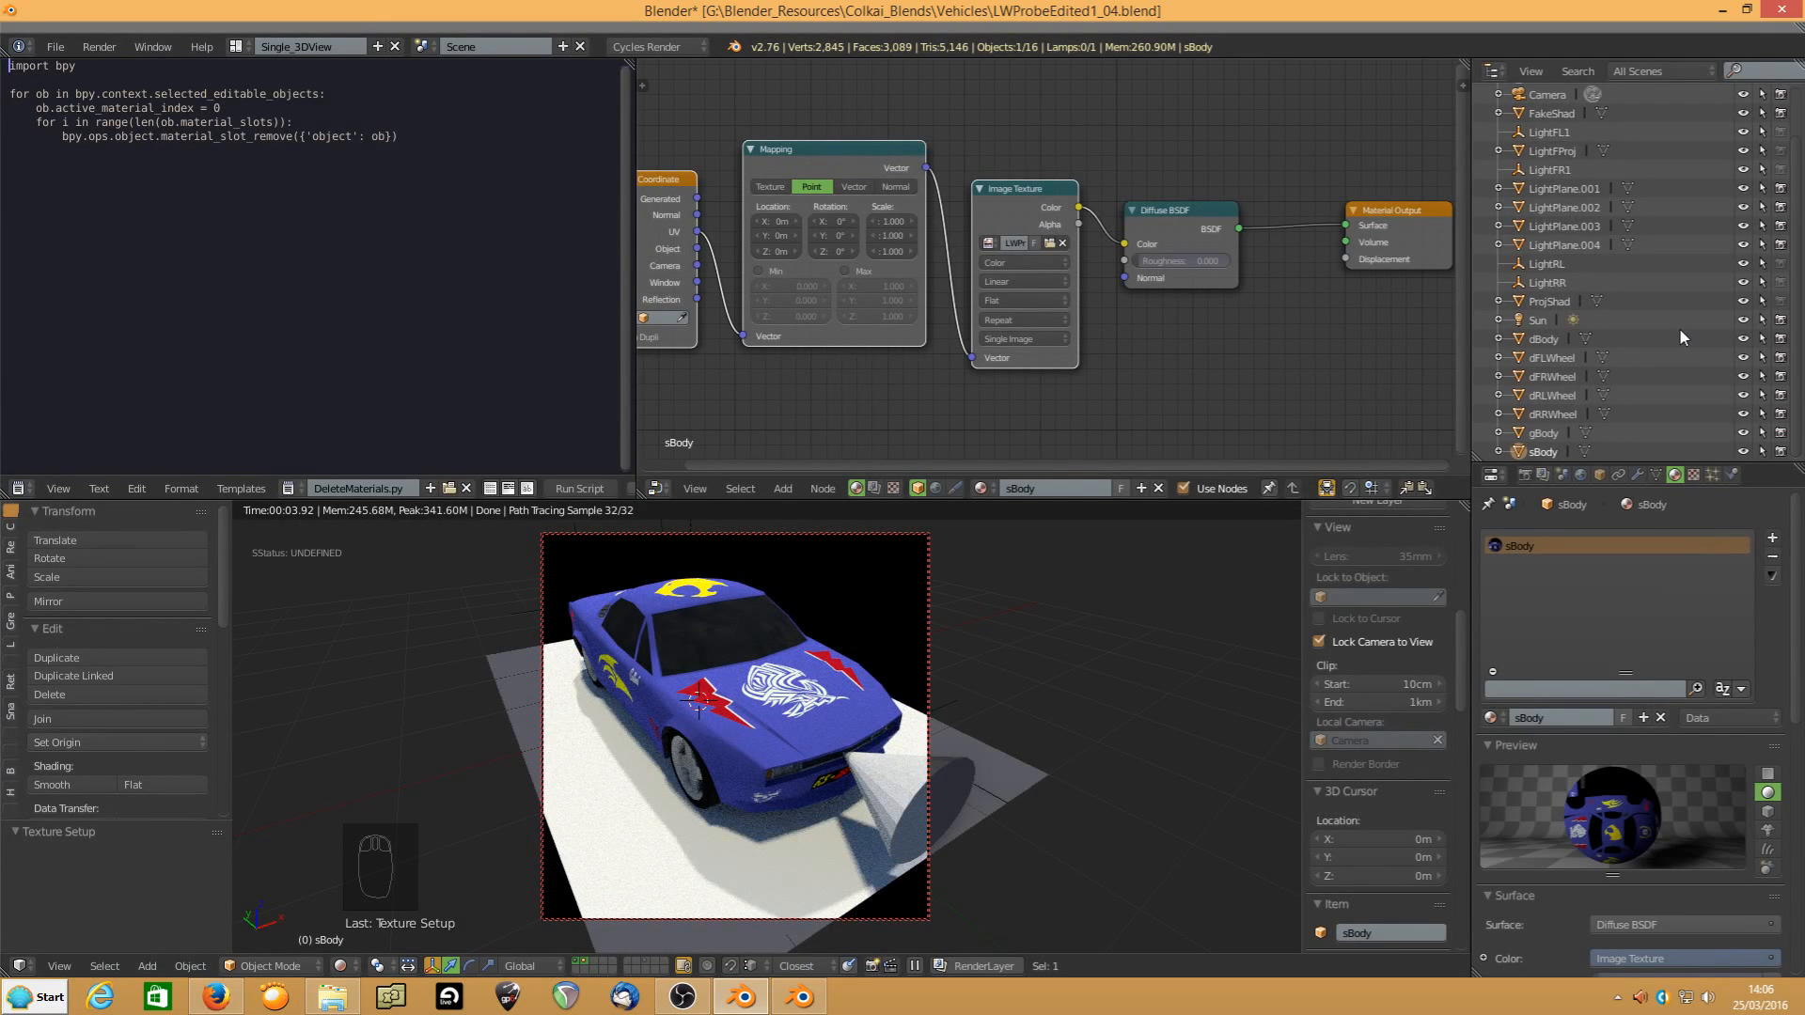
Hide the ProjShad, LightFProj and FakeShad objects
{"action": "left_click", "coordinate": [1743, 302]}
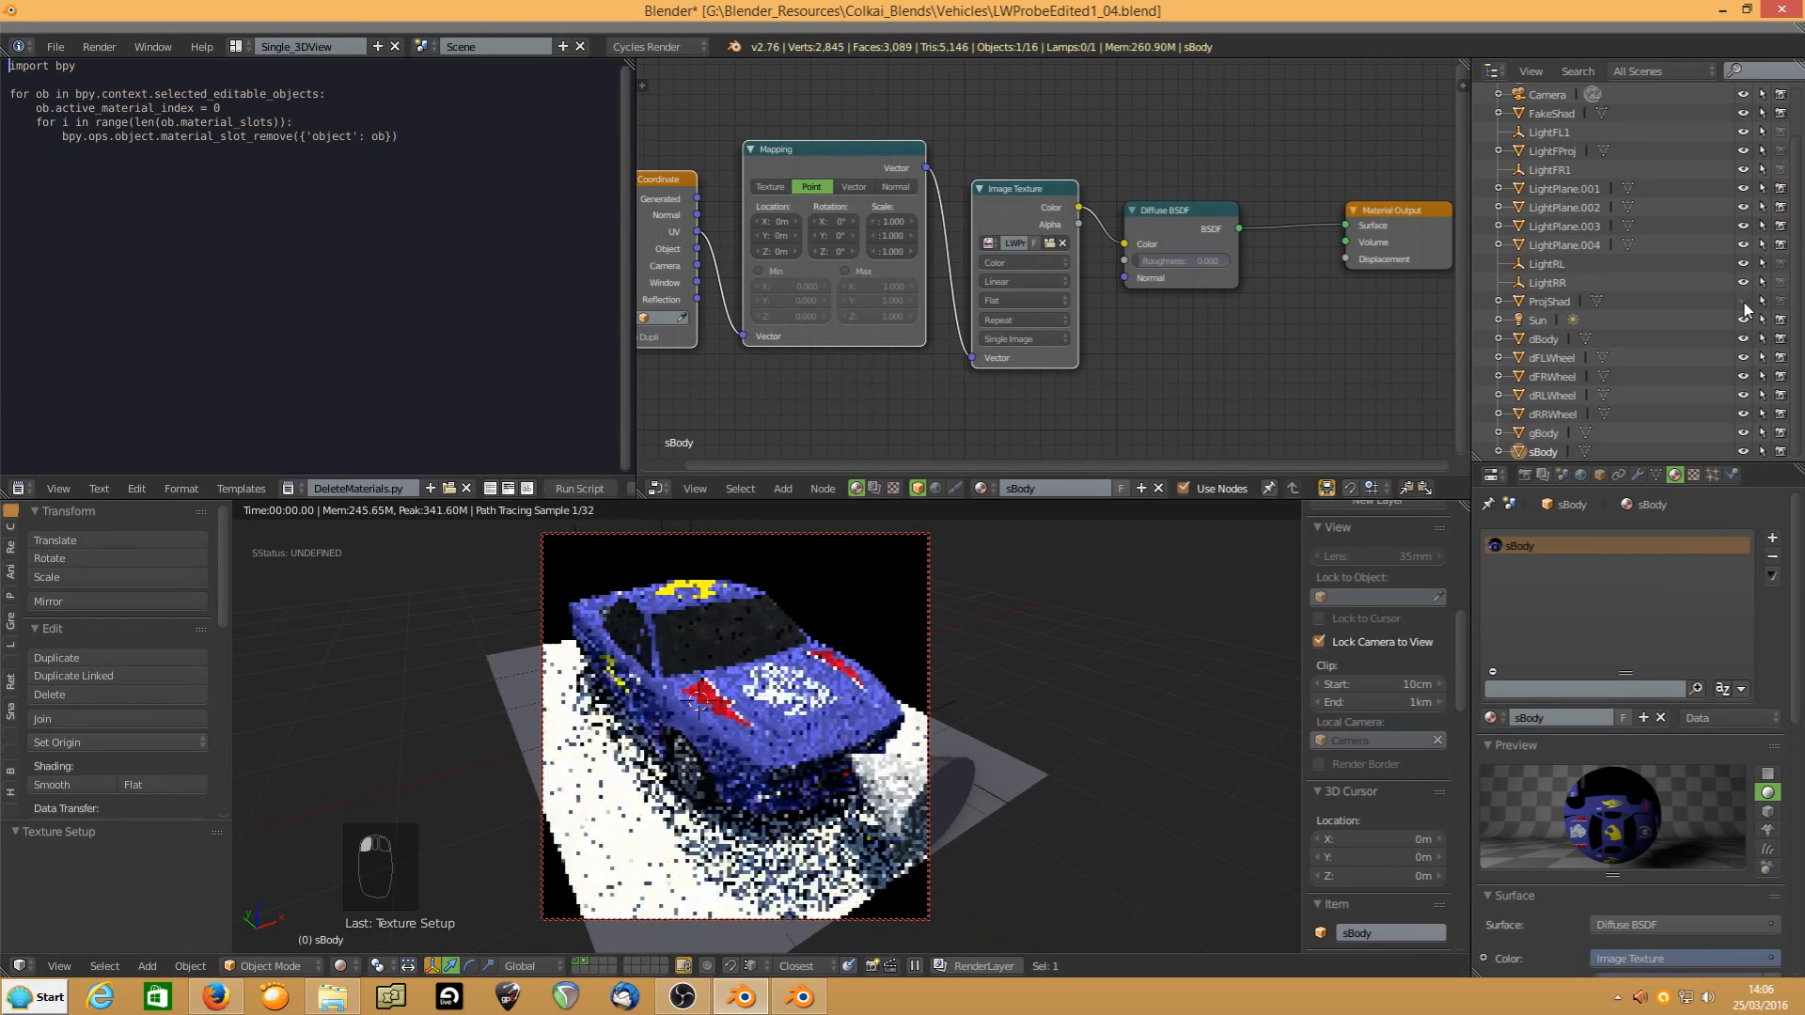
{"action": "left_click", "coordinate": [1744, 133]}
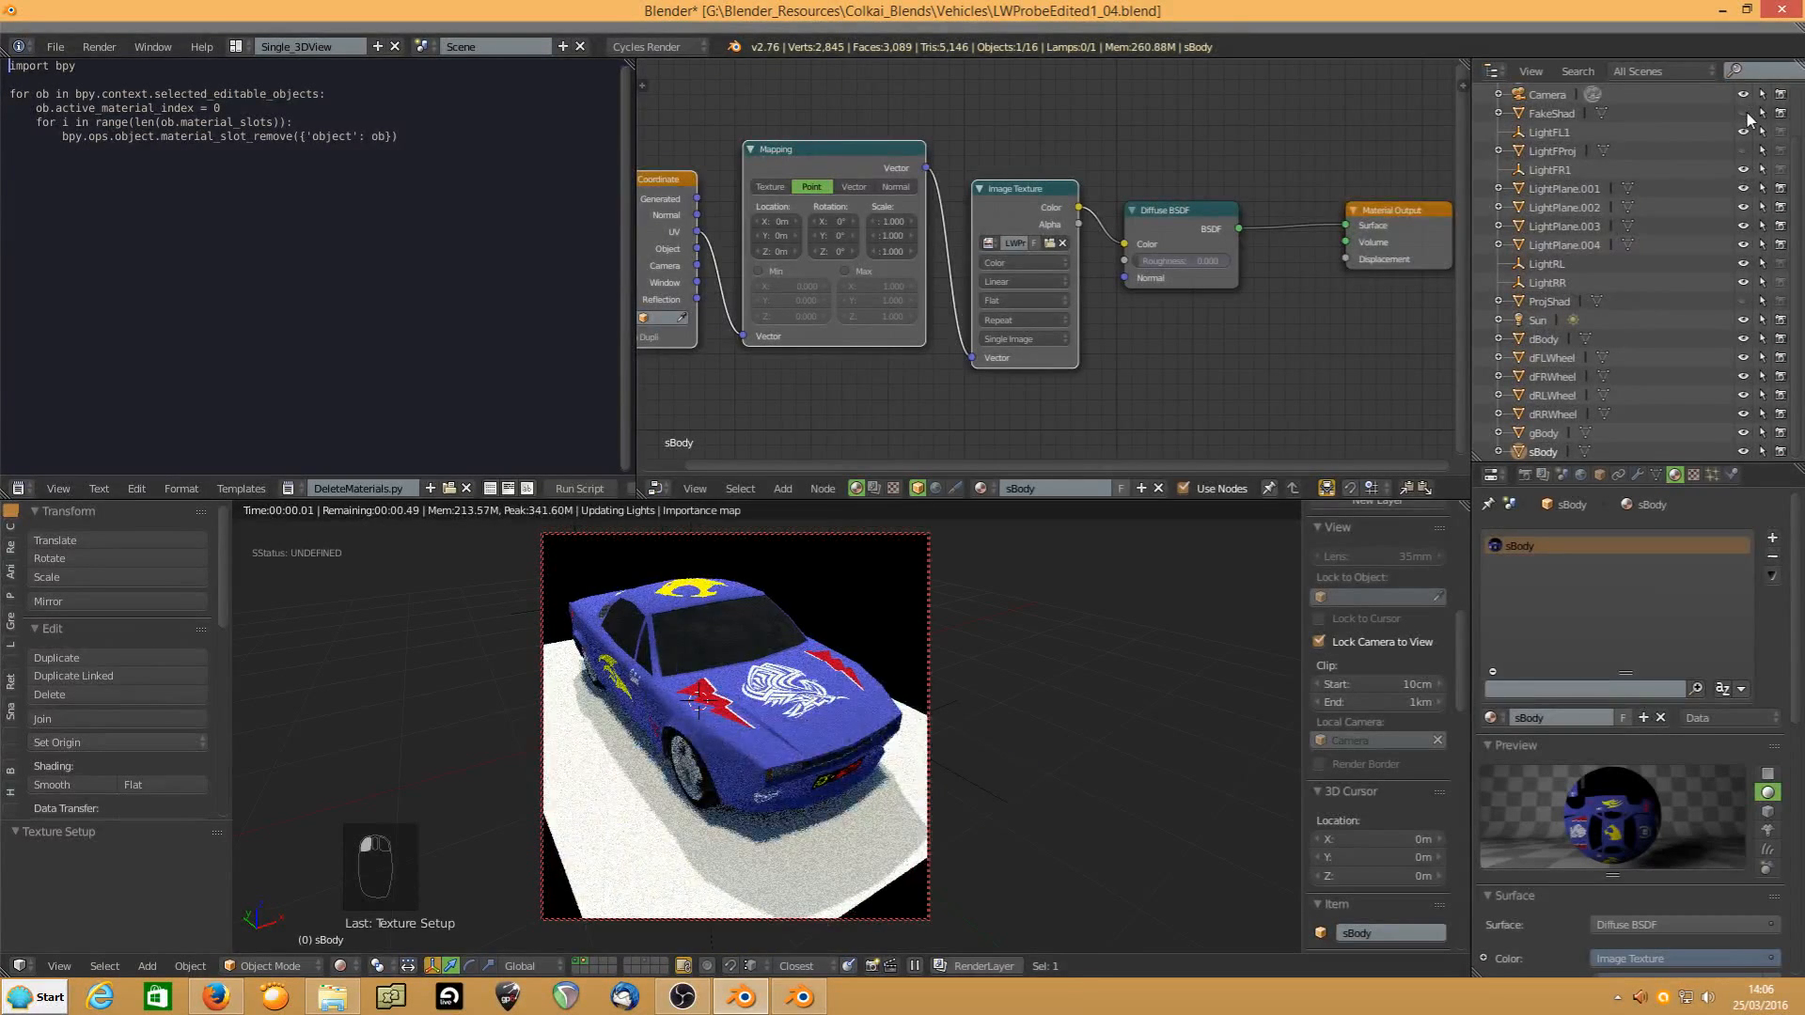
{"action": "left_click", "coordinate": [1744, 113]}
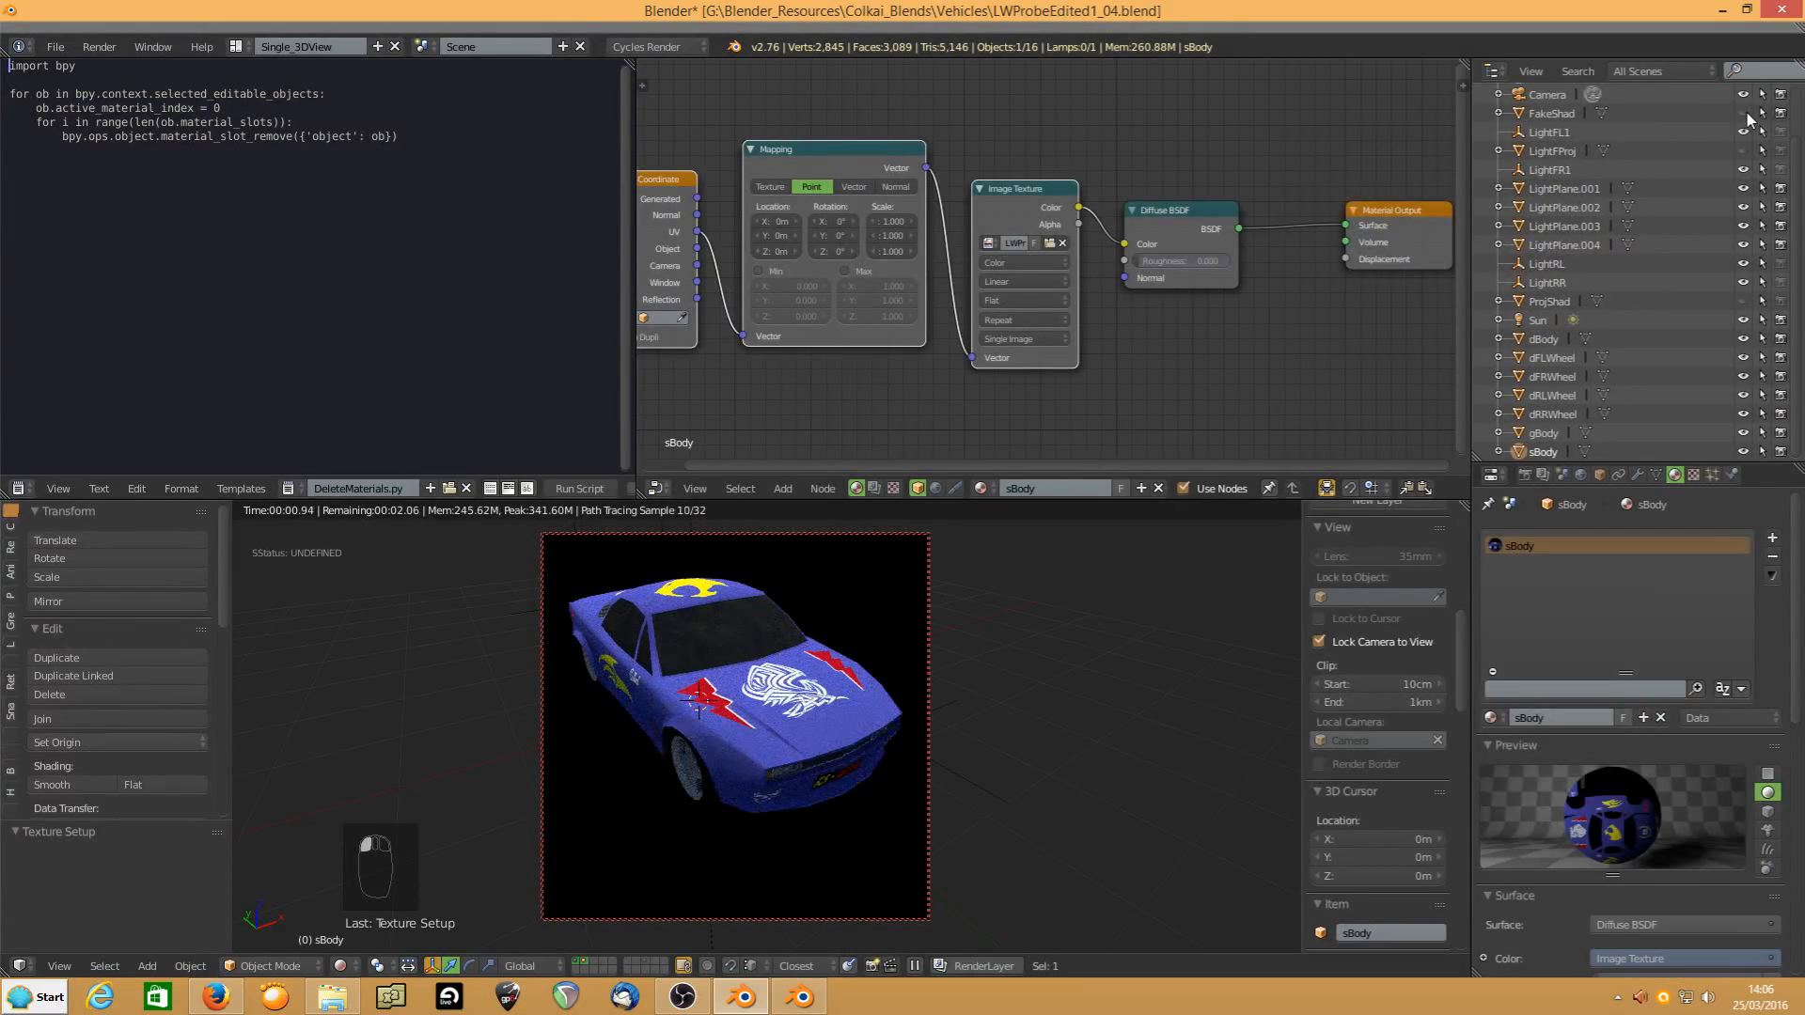
Enable the Transparent film option in the render settings
{"action": "left_click", "coordinate": [1526, 475]}
{"action": "left_click_drag", "start_coordinate": [1801, 630], "coordinate": [1798, 790]}
{"action": "mouse_move", "coordinate": [1797, 830]}
{"action": "left_mouse_down"}
{"action": "mouse_move", "coordinate": [1783, 910]}
{"action": "mouse_move", "coordinate": [1771, 655]}
{"action": "mouse_move", "coordinate": [1802, 703]}
{"action": "mouse_move", "coordinate": [1804, 799]}
{"action": "left_mouse_up"}
{"action": "left_click", "coordinate": [1493, 869]}
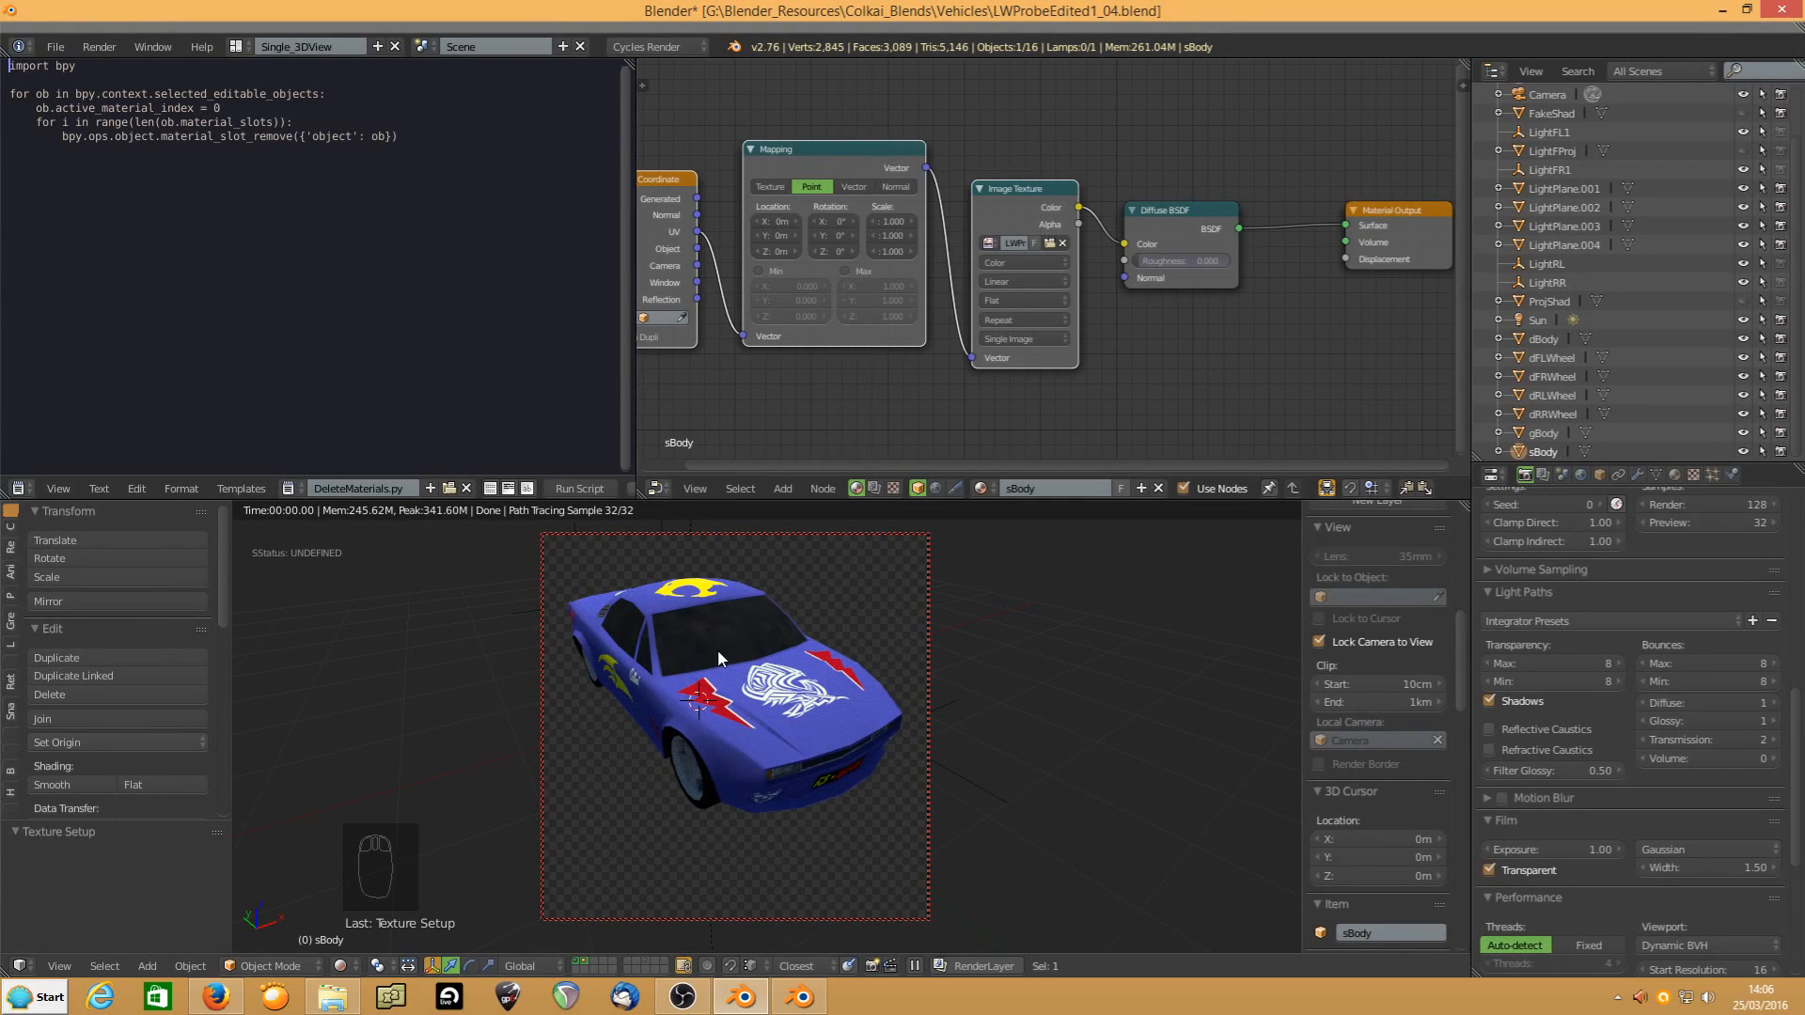
In solid shading outside the camera view, delete the Sun lamp and the camera from their layer, then return to the car's layer
{"action": "key", "text": "z"}
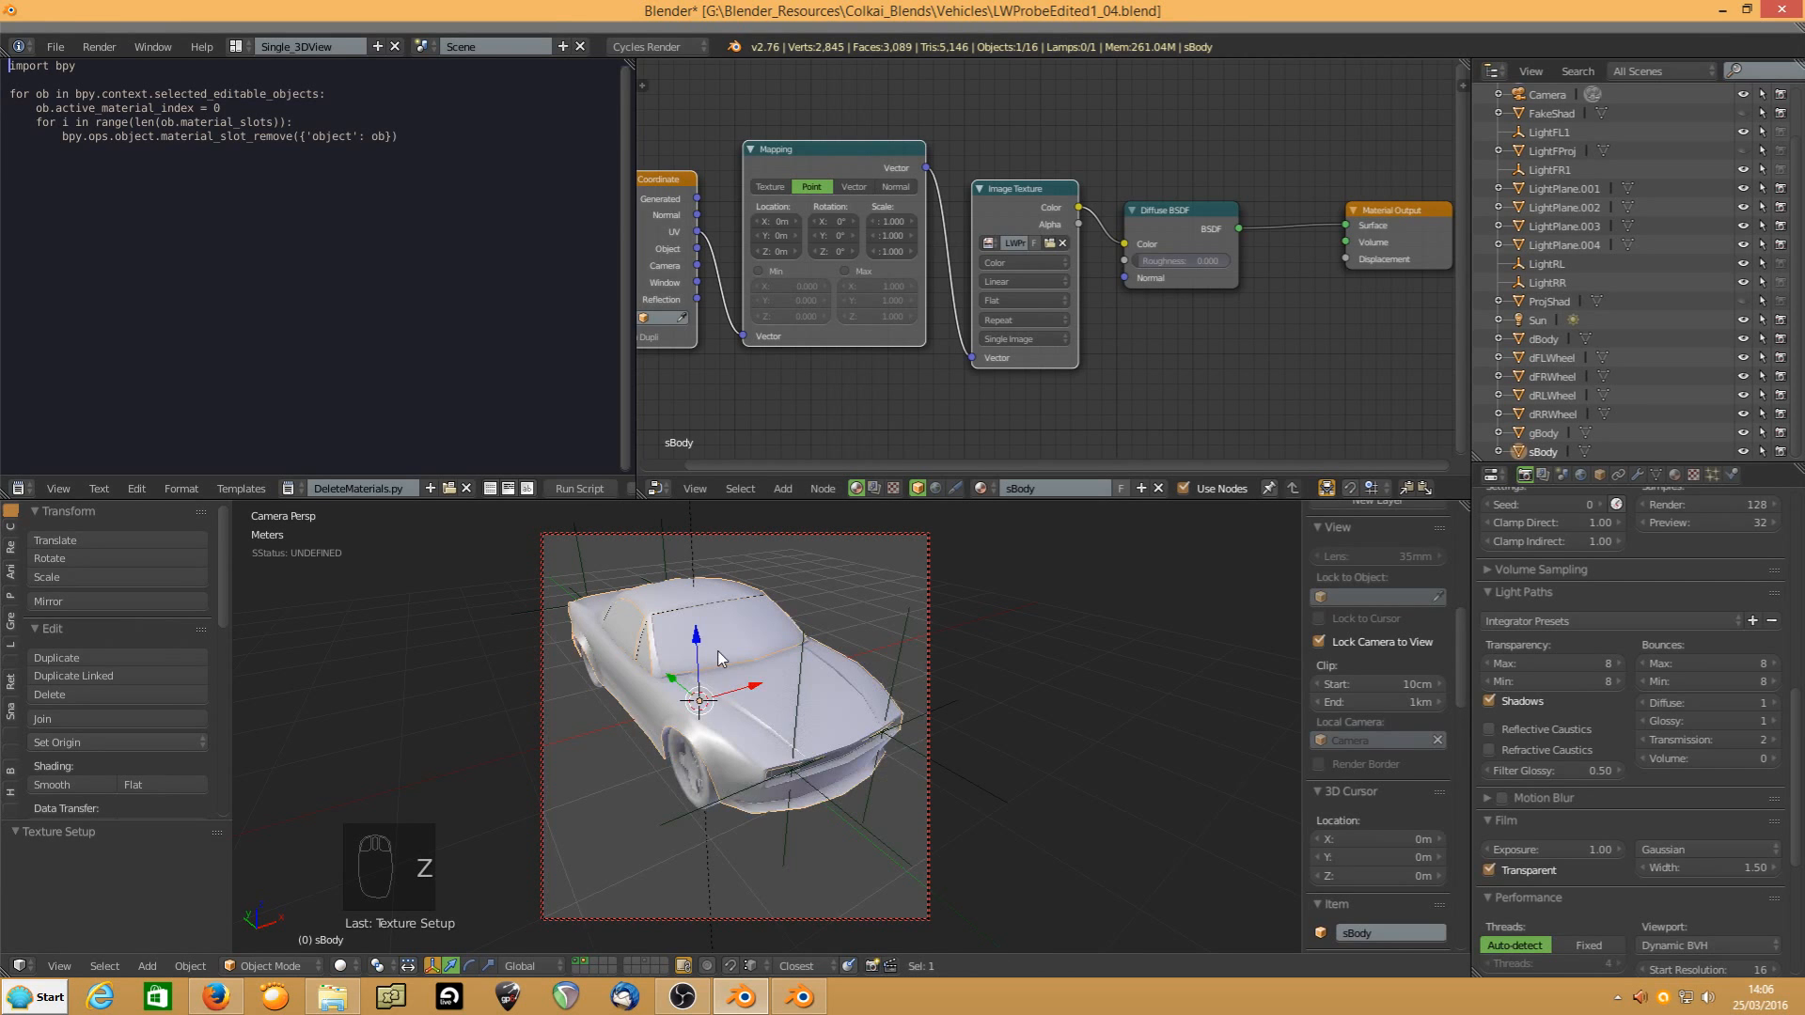
{"action": "key", "text": "KP_0"}
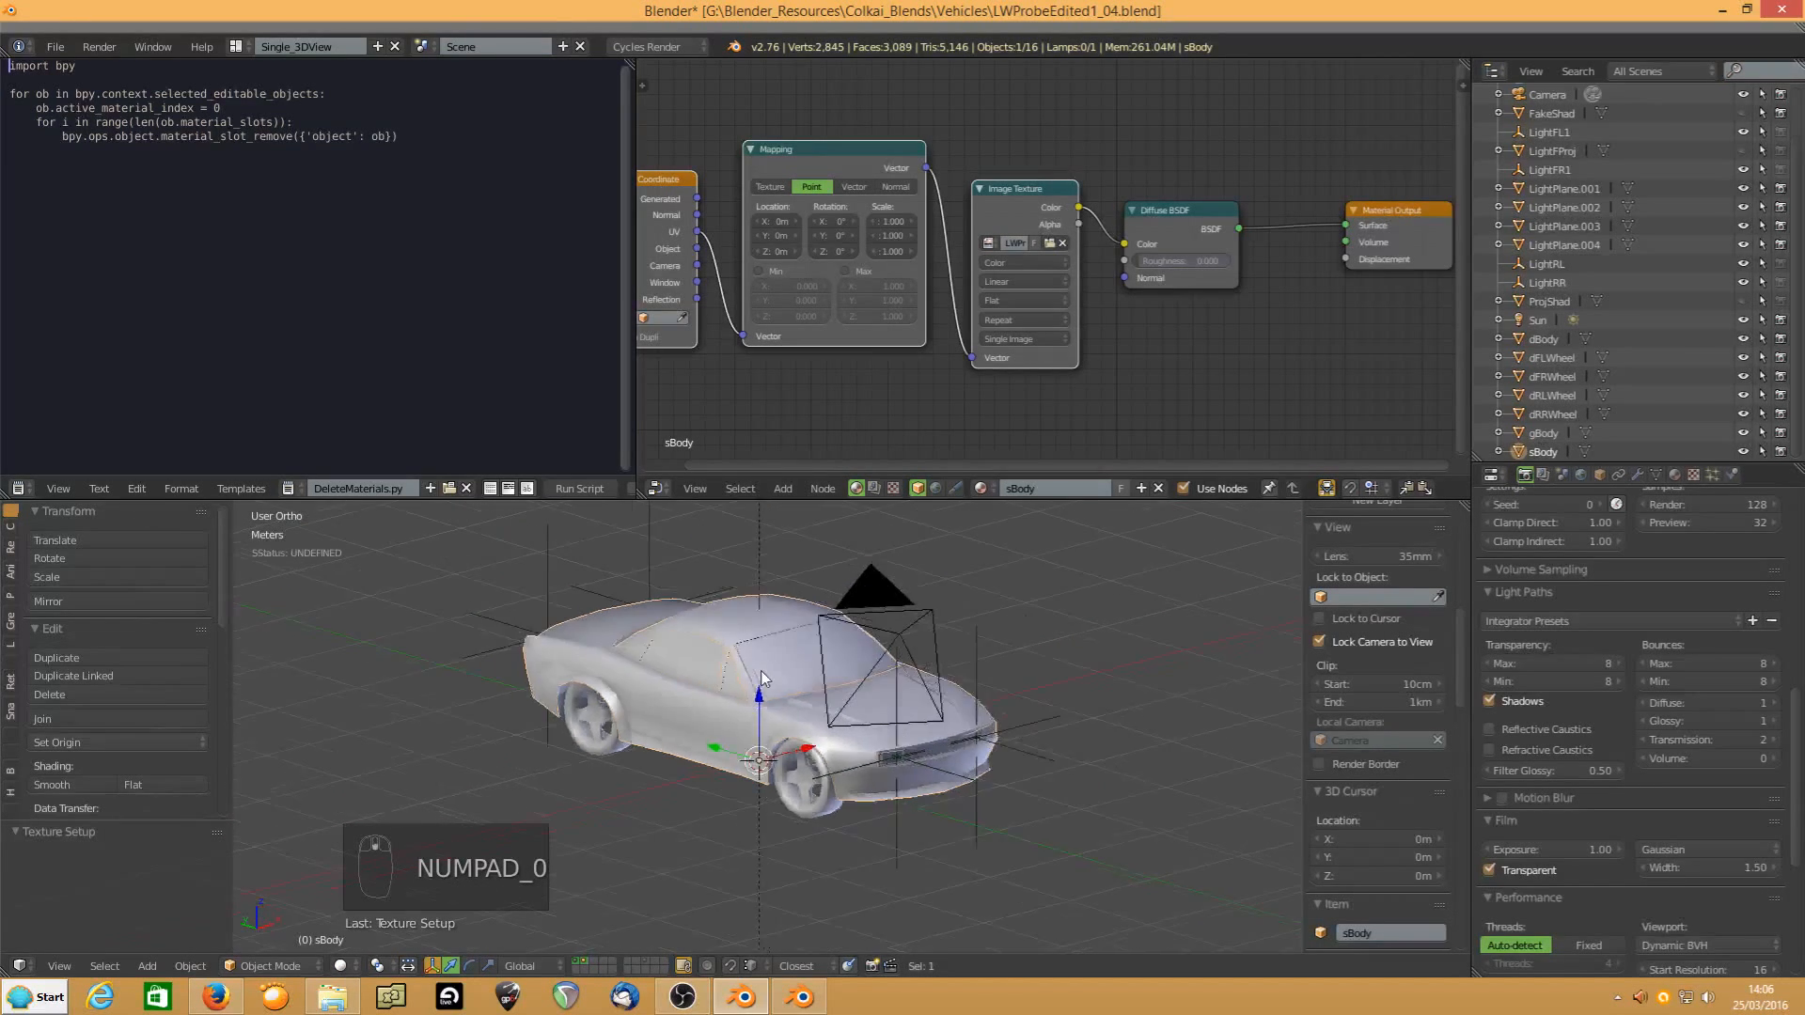
{"action": "left_click", "coordinate": [579, 963]}
{"action": "left_click", "coordinate": [769, 572]}
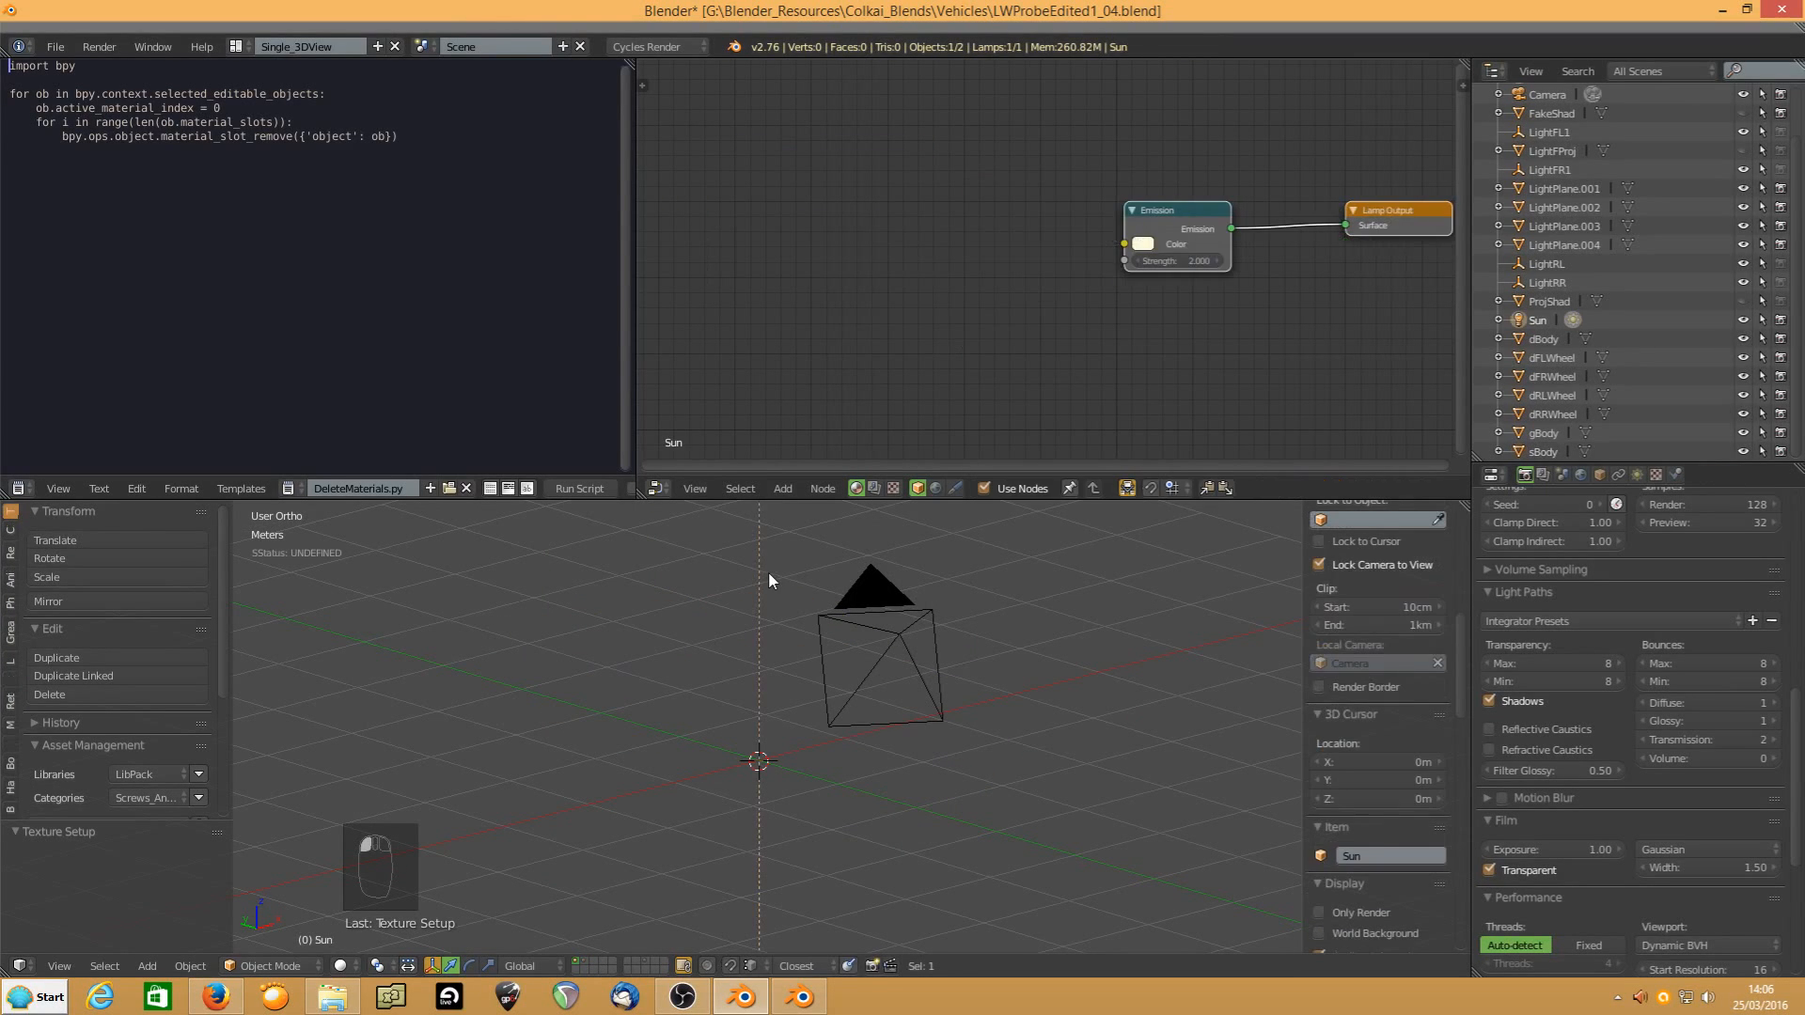
{"action": "left_click", "coordinate": [859, 639], "text": "shift"}
{"action": "key", "text": "Delete"}
{"action": "left_click", "coordinate": [860, 642]}
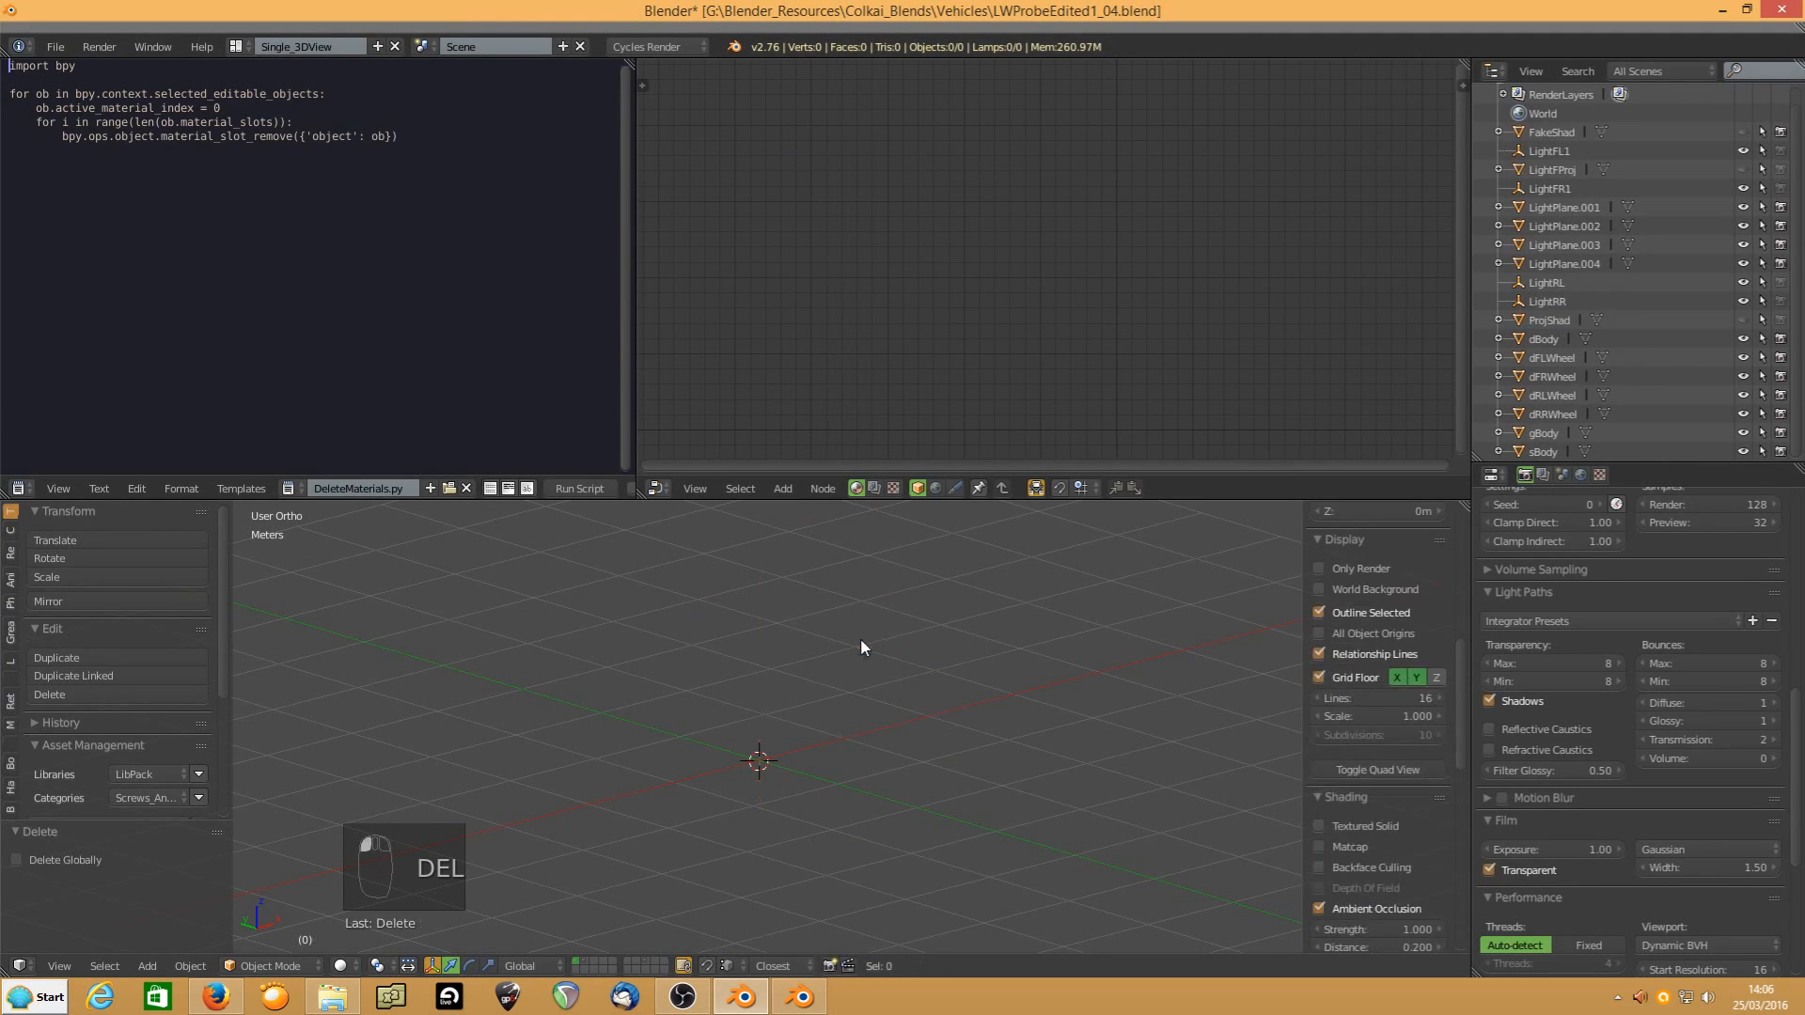
{"action": "left_click", "coordinate": [585, 964]}
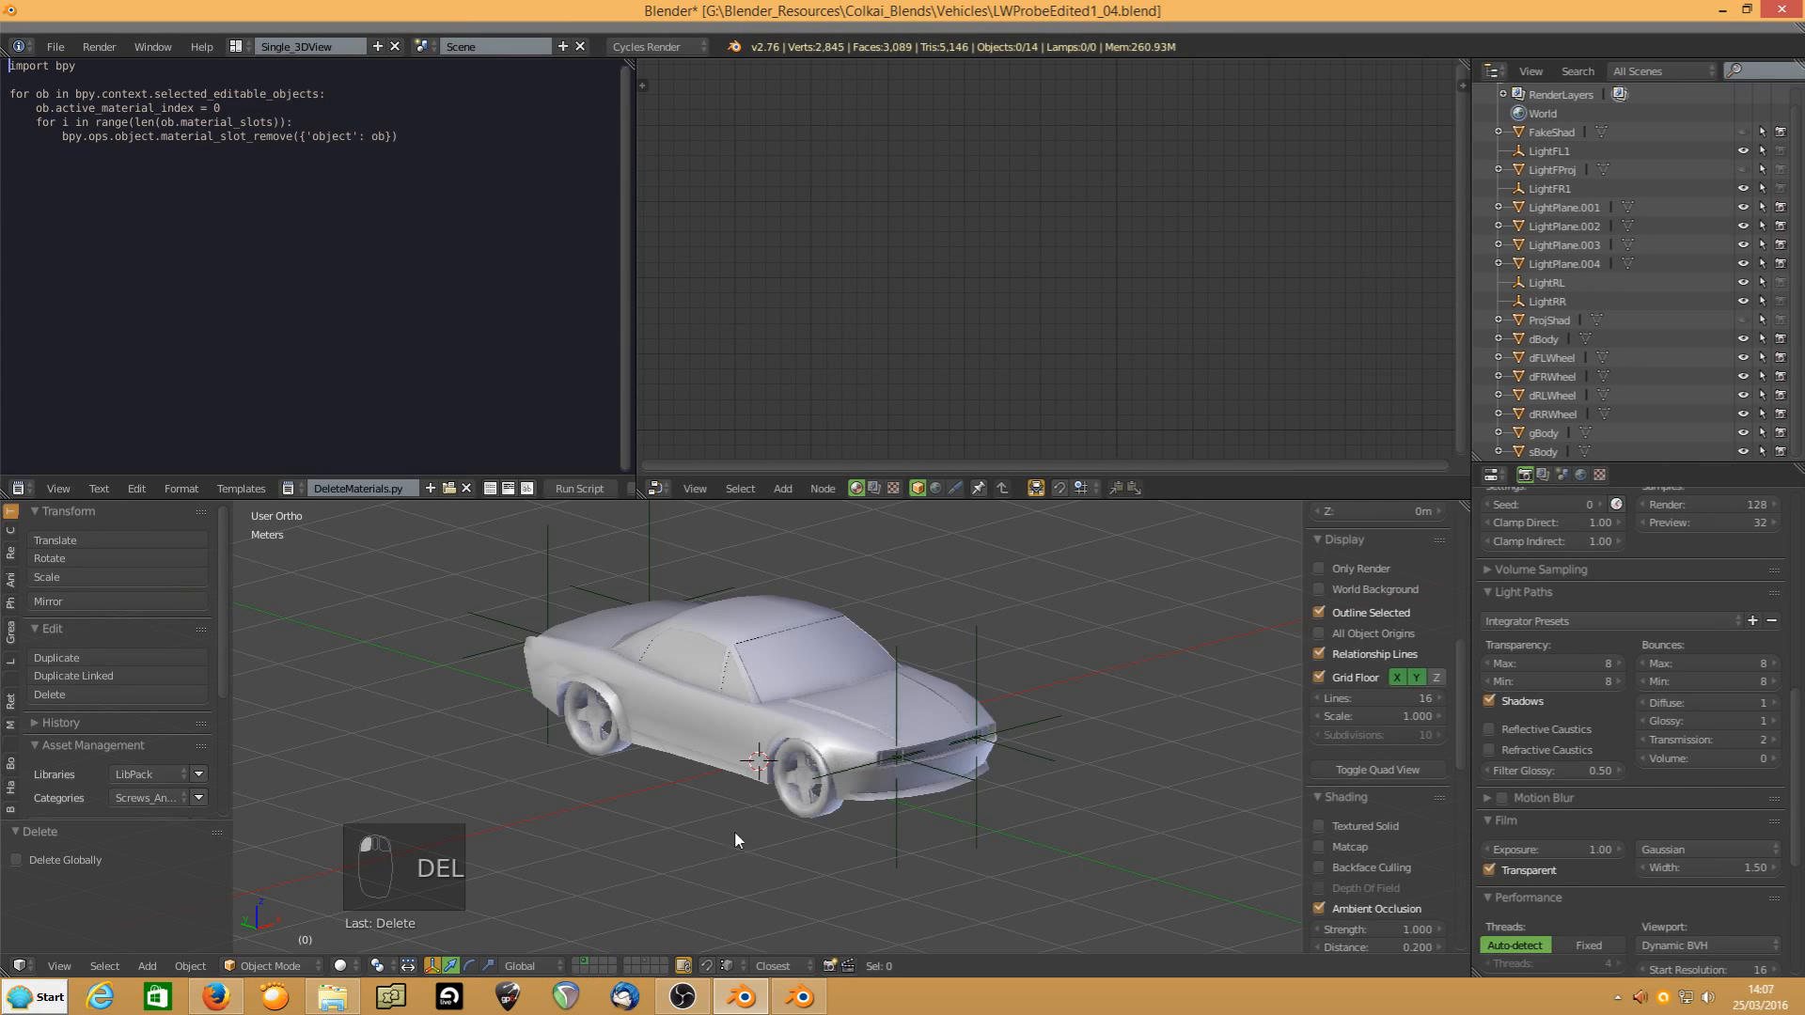
Unhide all hidden objects and show the whole model in the right orthographic view
{"action": "key", "text": "alt+h"}
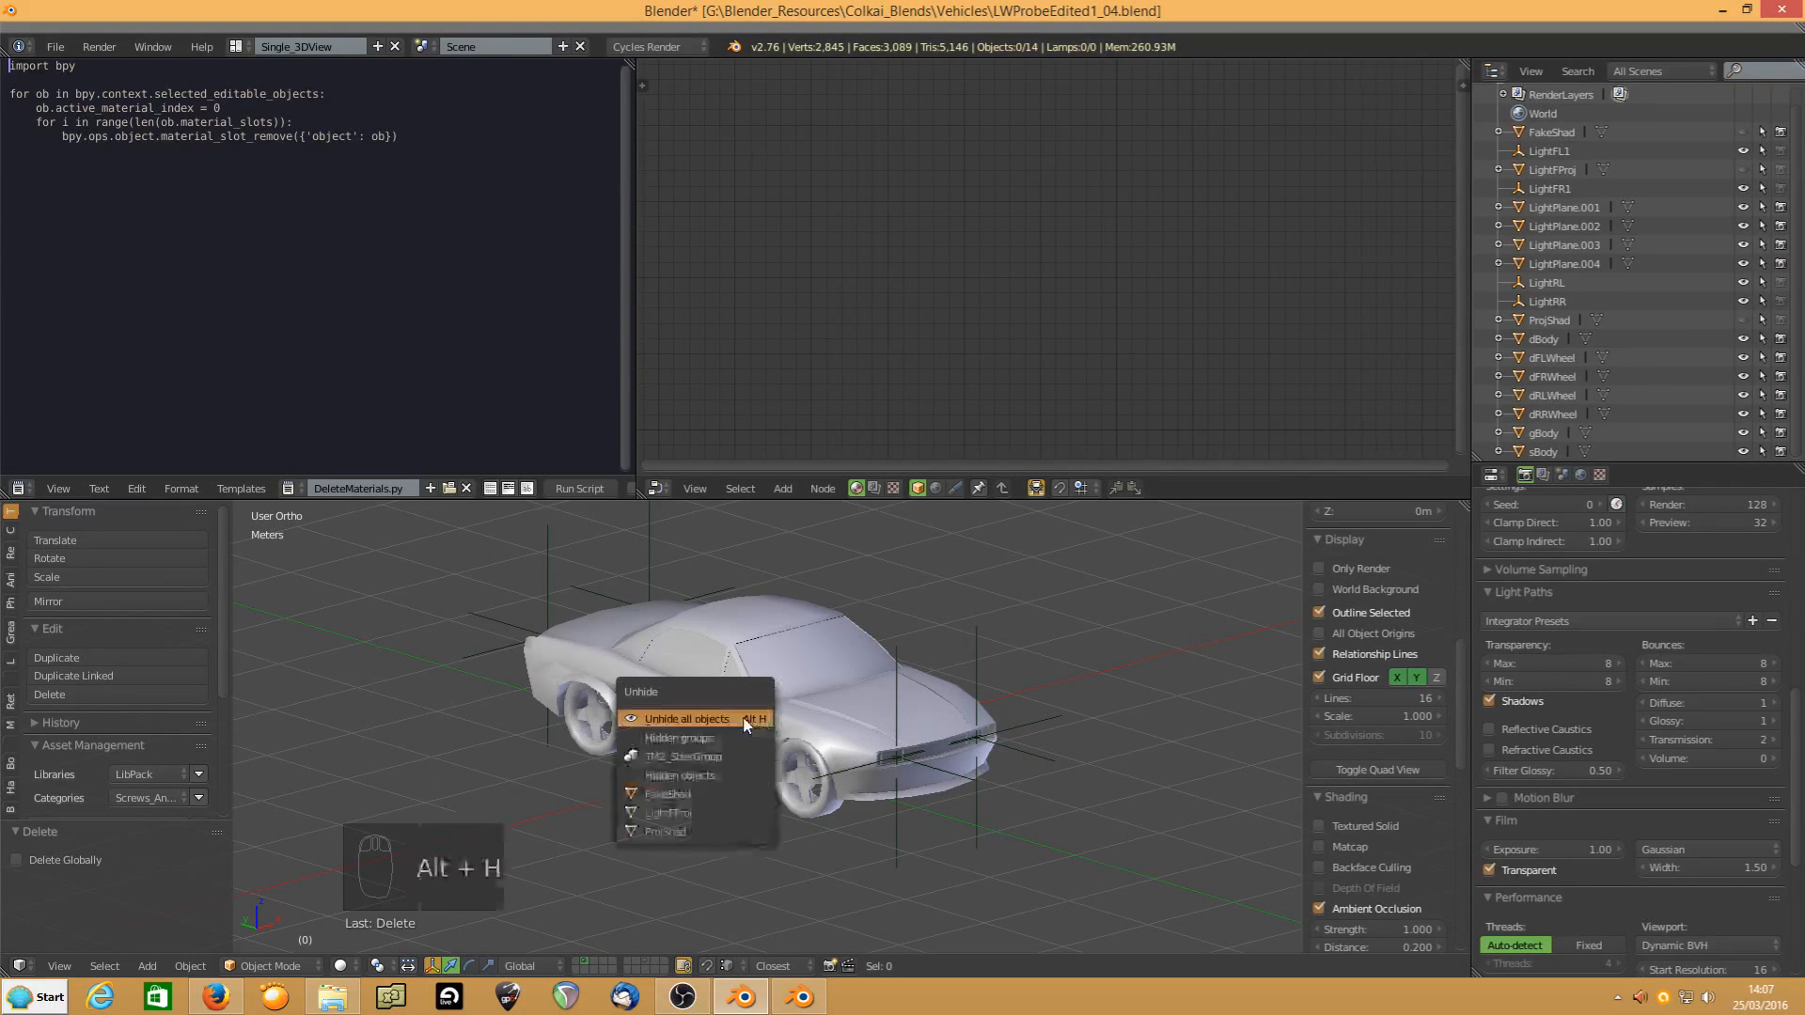
{"action": "left_click", "coordinate": [742, 719]}
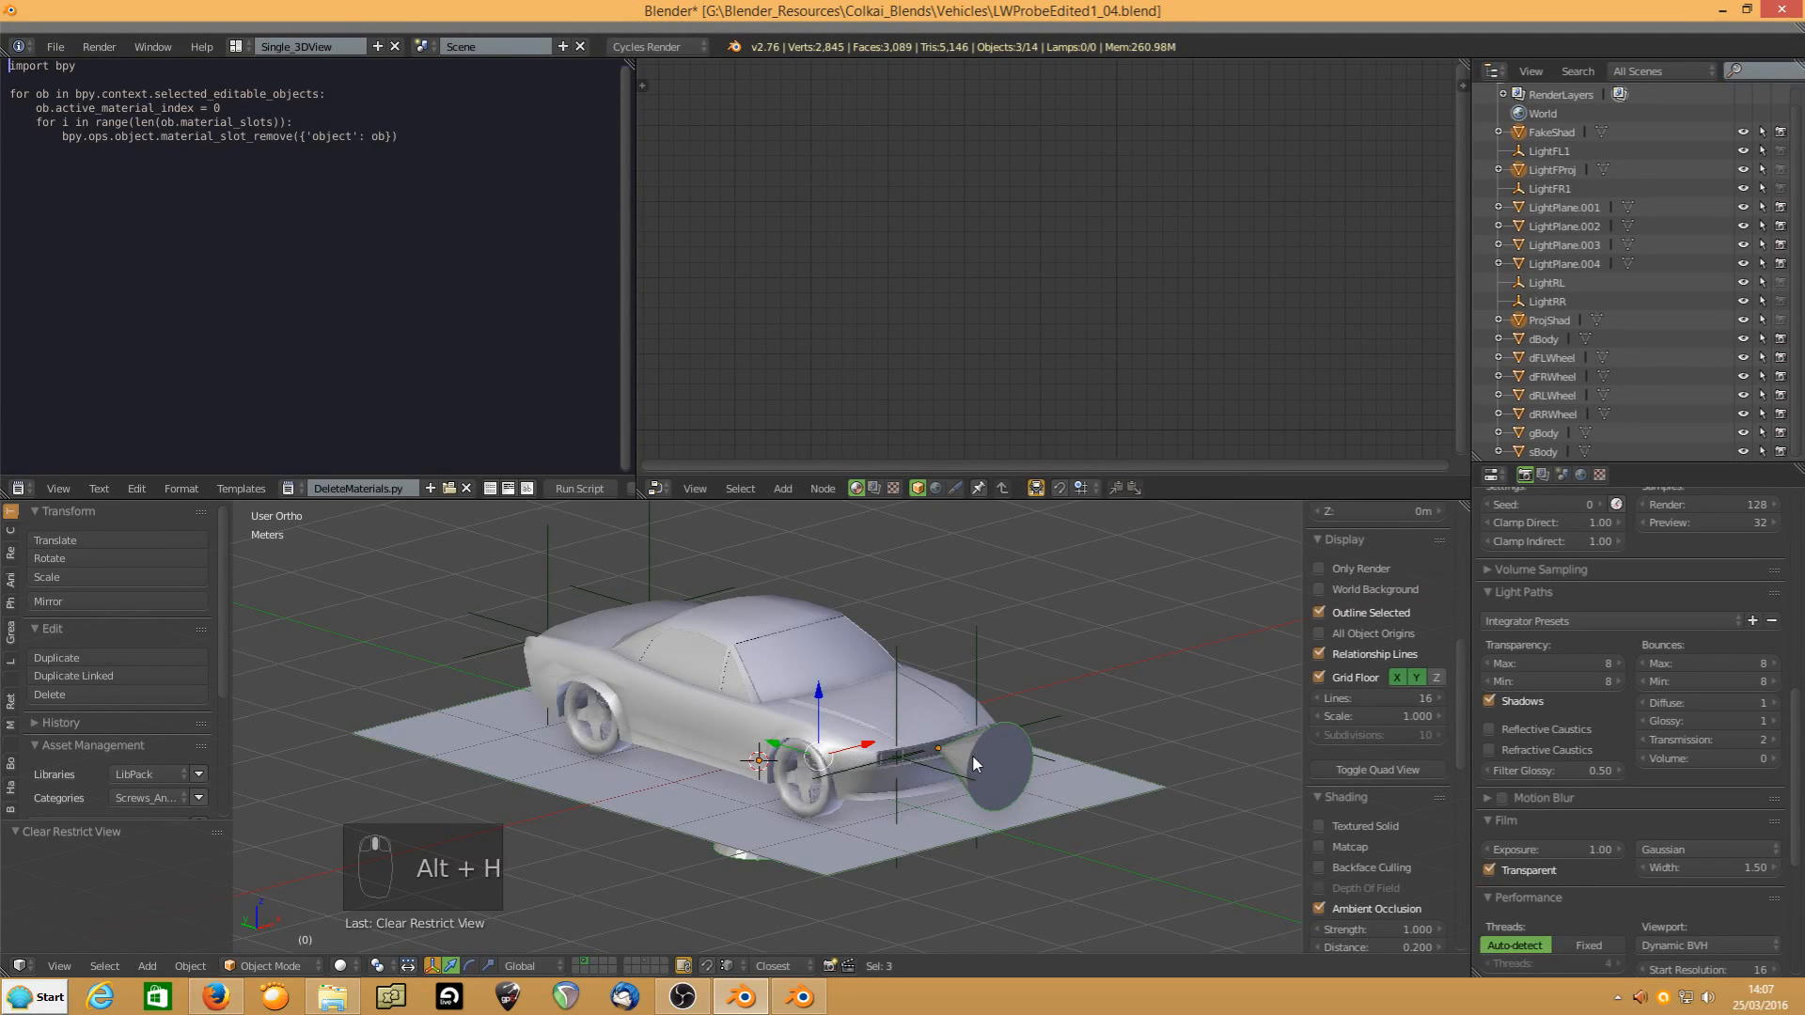
{"action": "key", "text": "KP_3"}
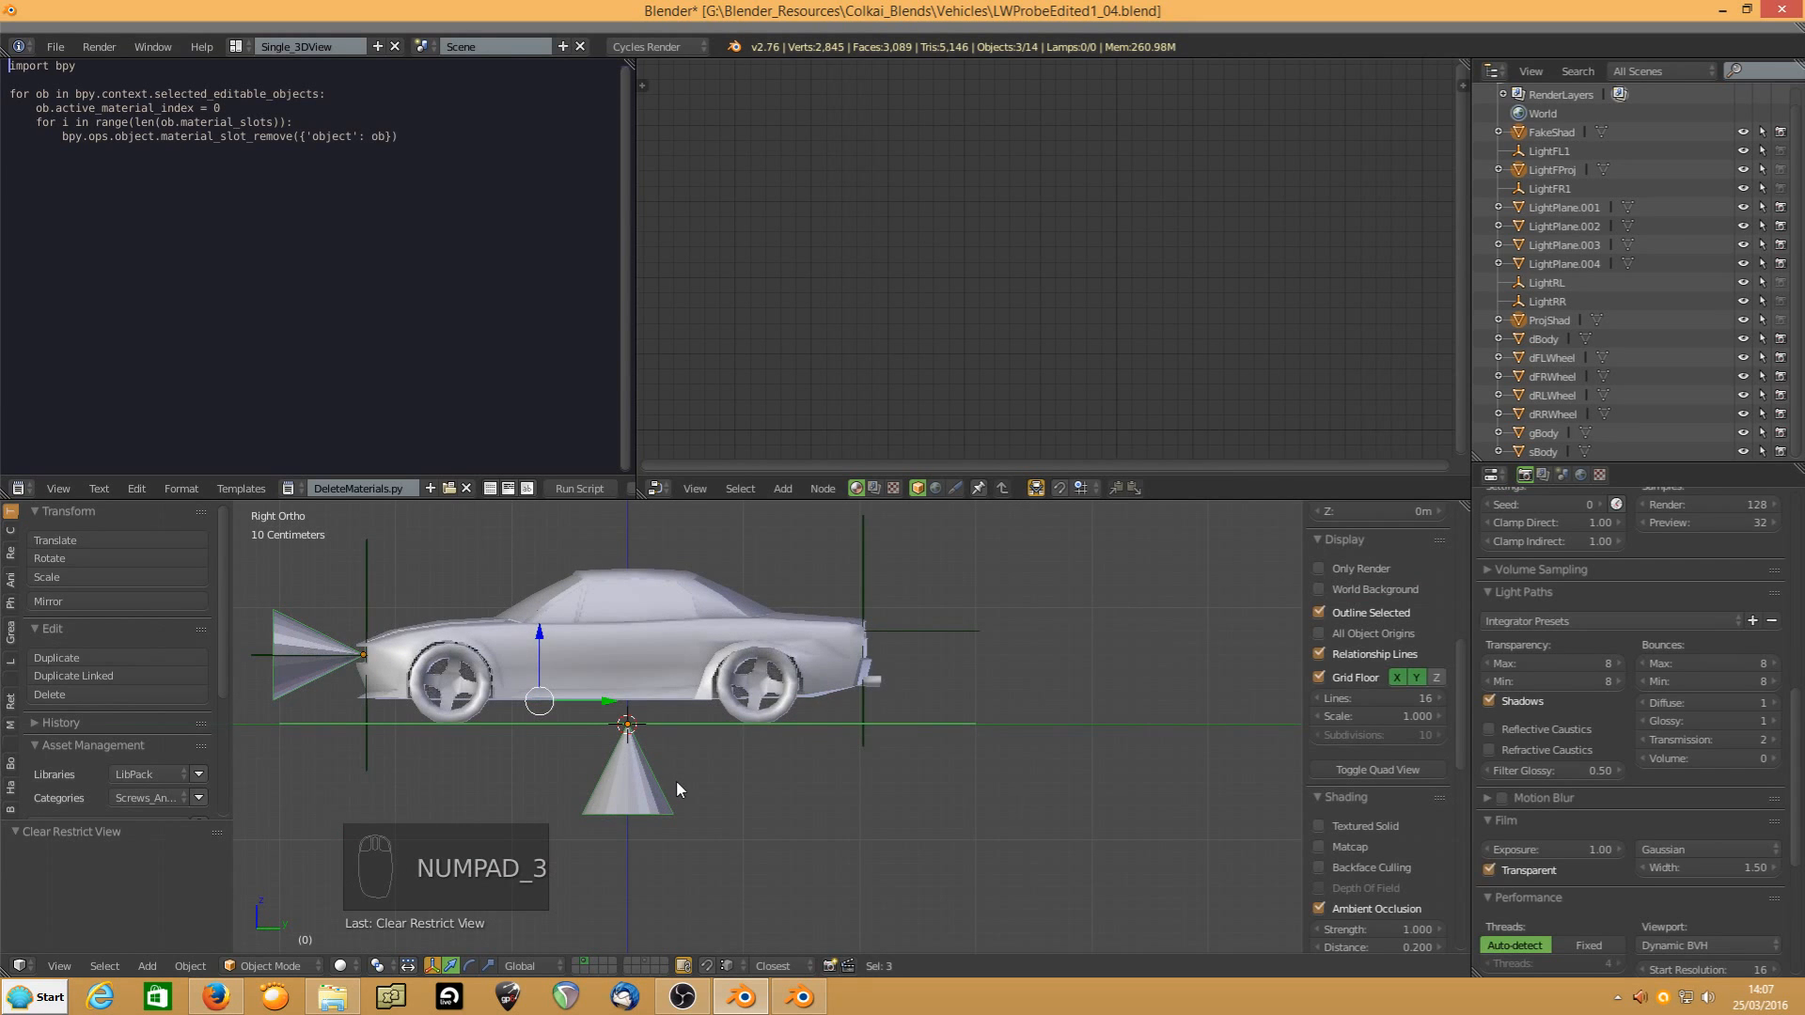
{"action": "middle_click_drag", "start_coordinate": [583, 725], "coordinate": [788, 758], "text": "shift"}
{"action": "key", "text": "KP_3"}
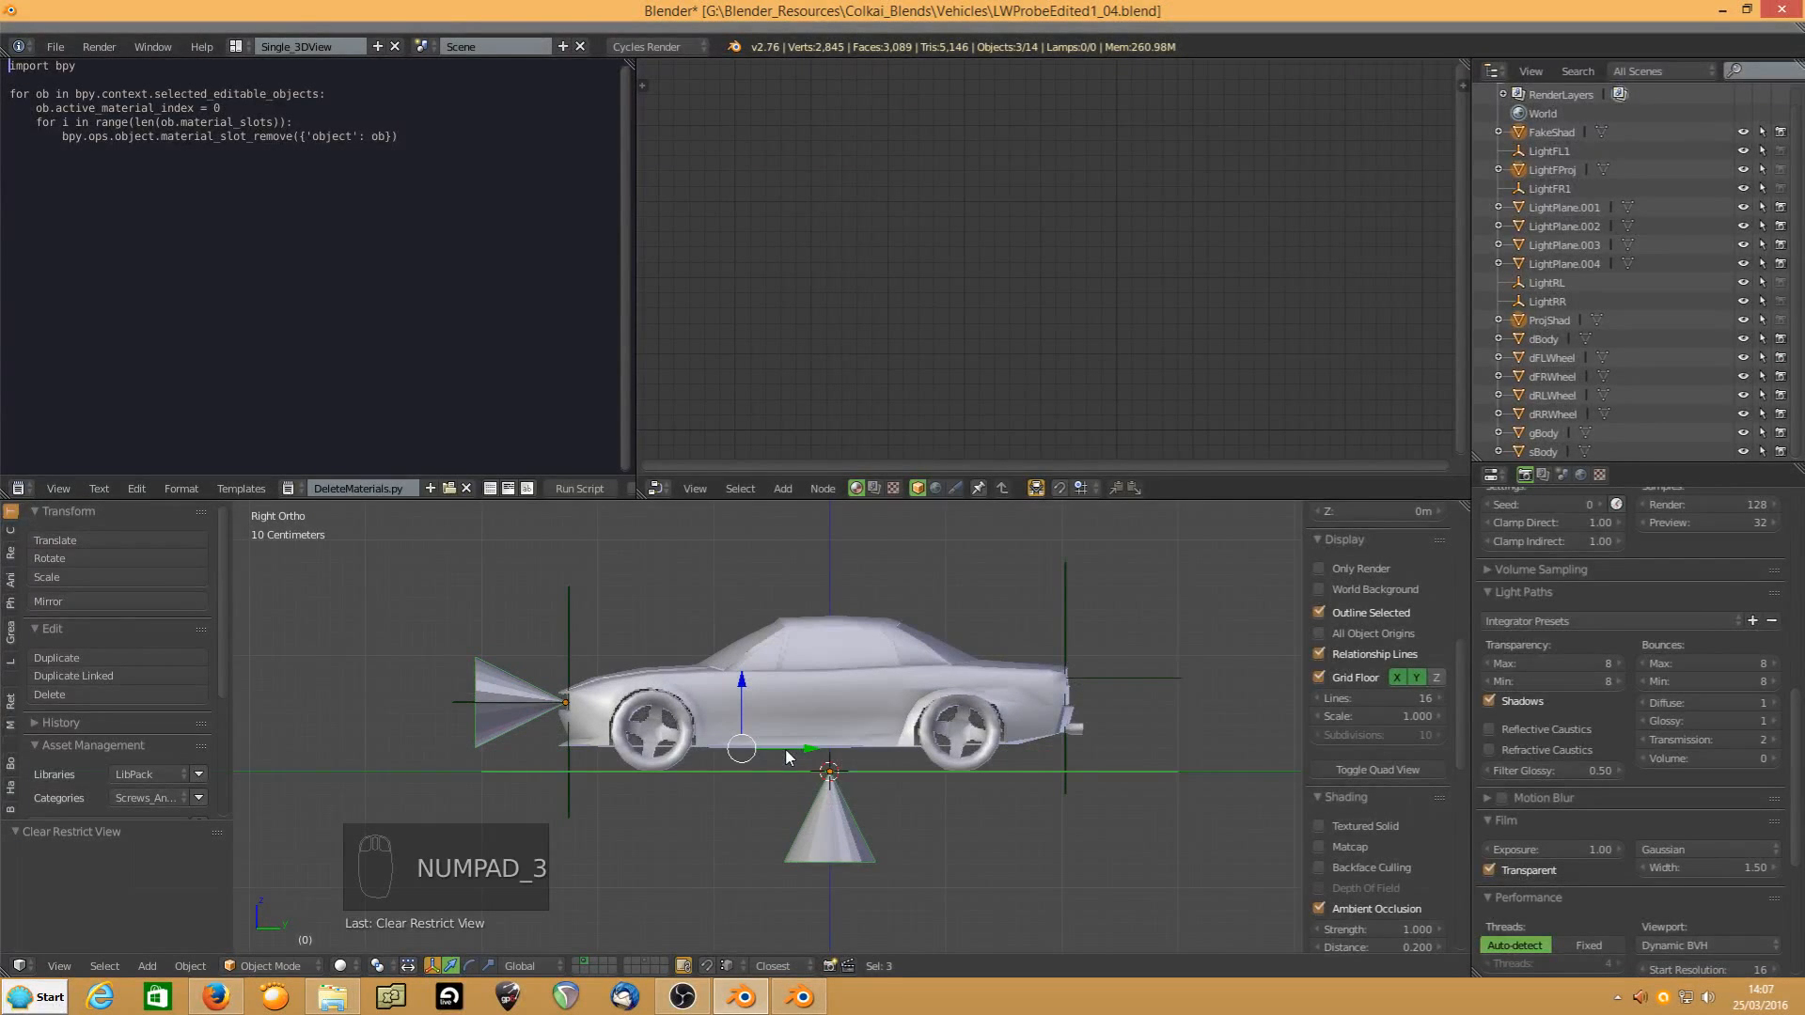
Rotate all objects of the model -90° about the global X axis with the 3D cursor as pivot point
{"action": "left_click", "coordinate": [377, 965]}
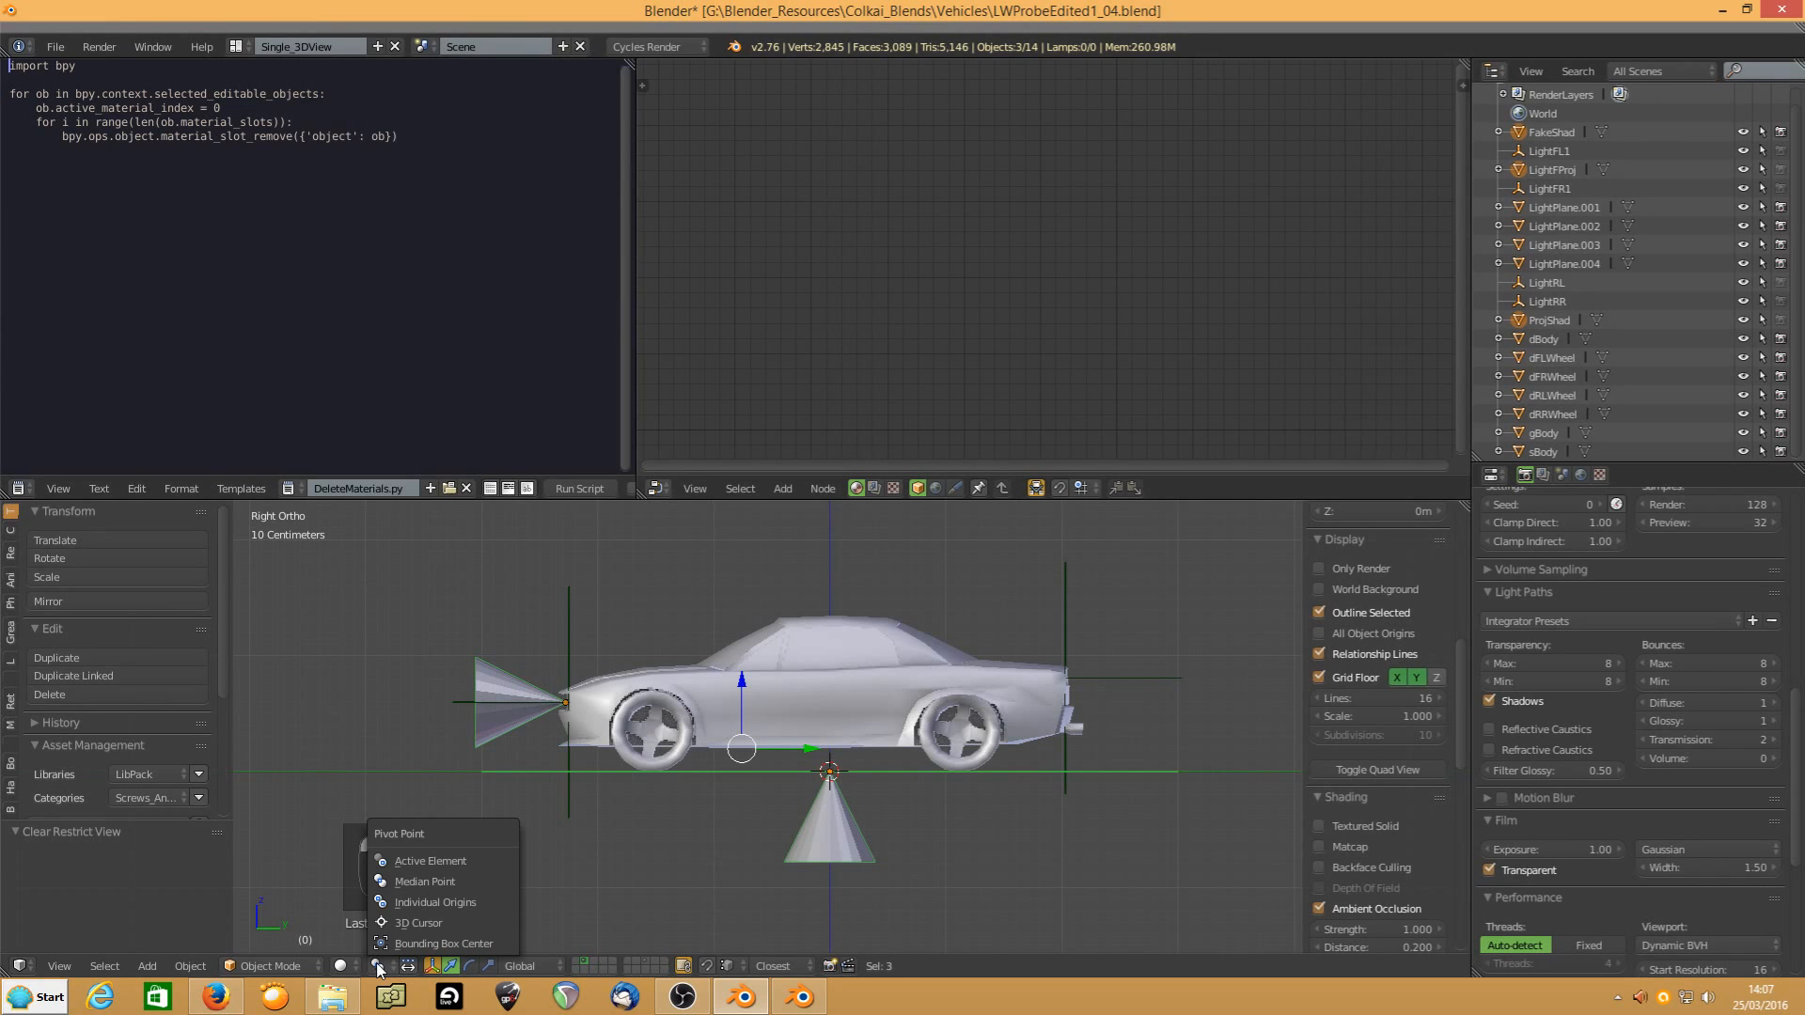
{"action": "left_click", "coordinate": [385, 924]}
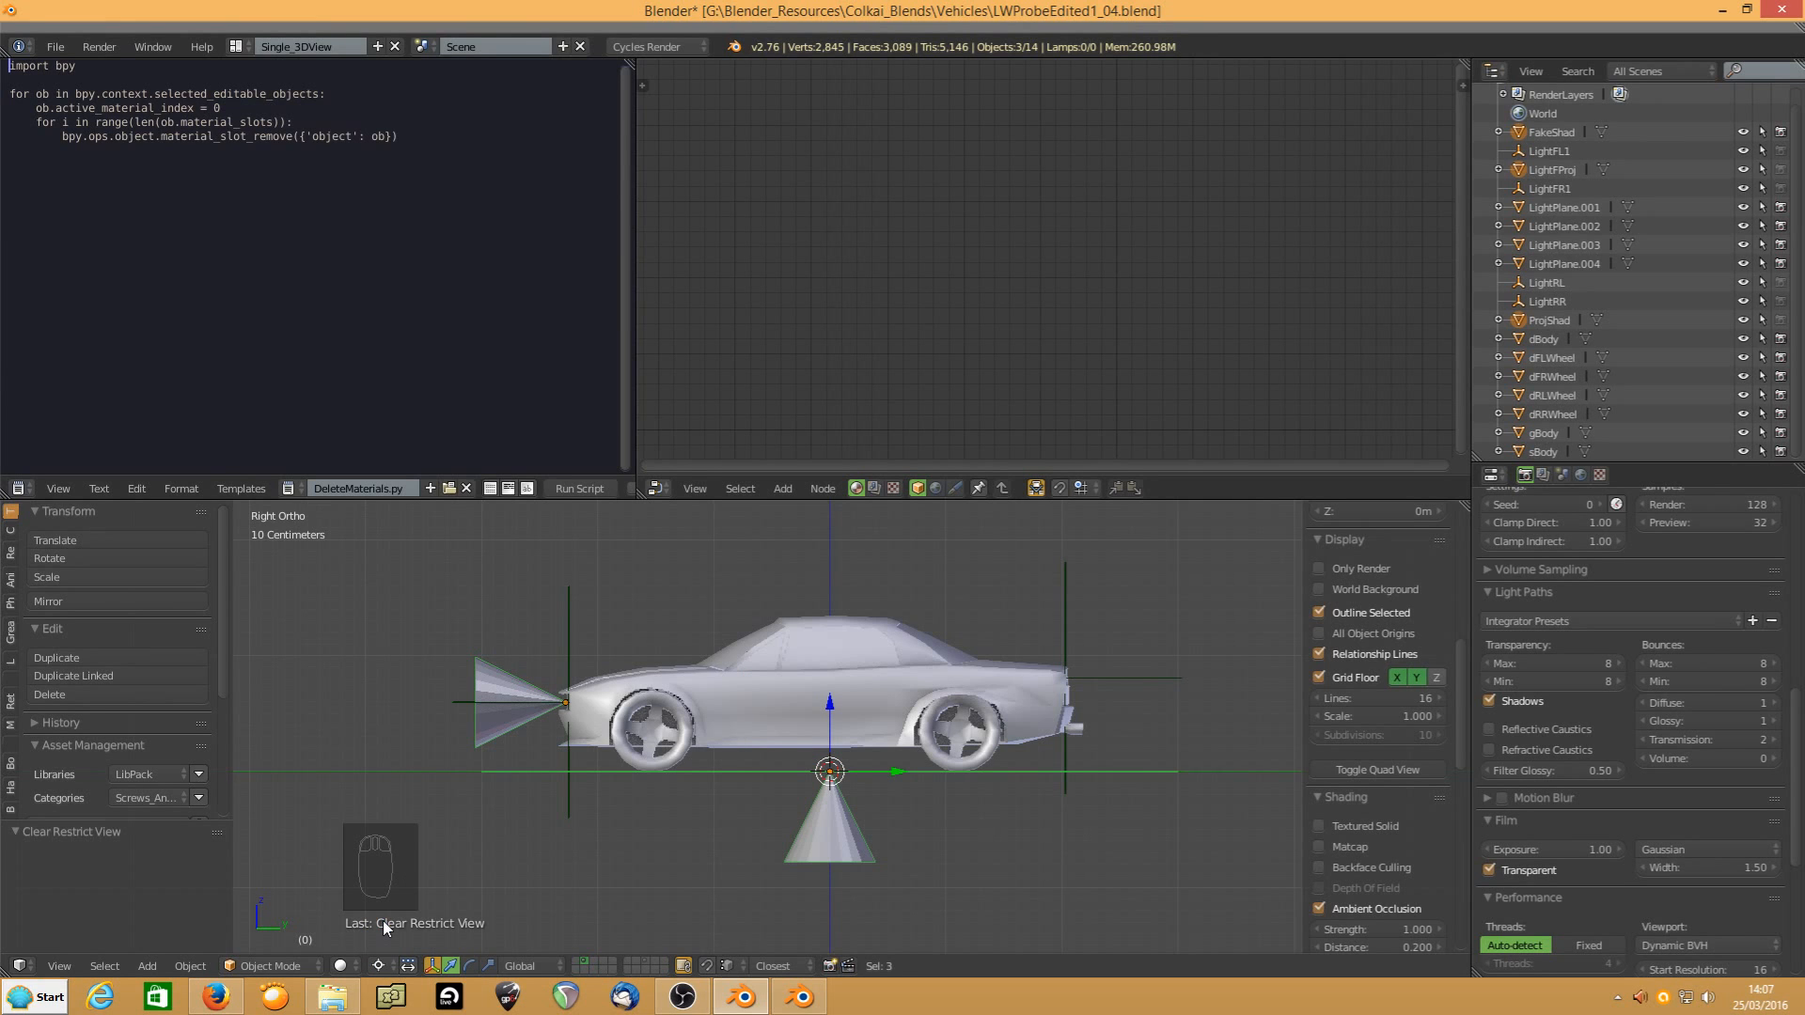
{"action": "key", "text": "a"}
{"action": "key", "text": "a"}
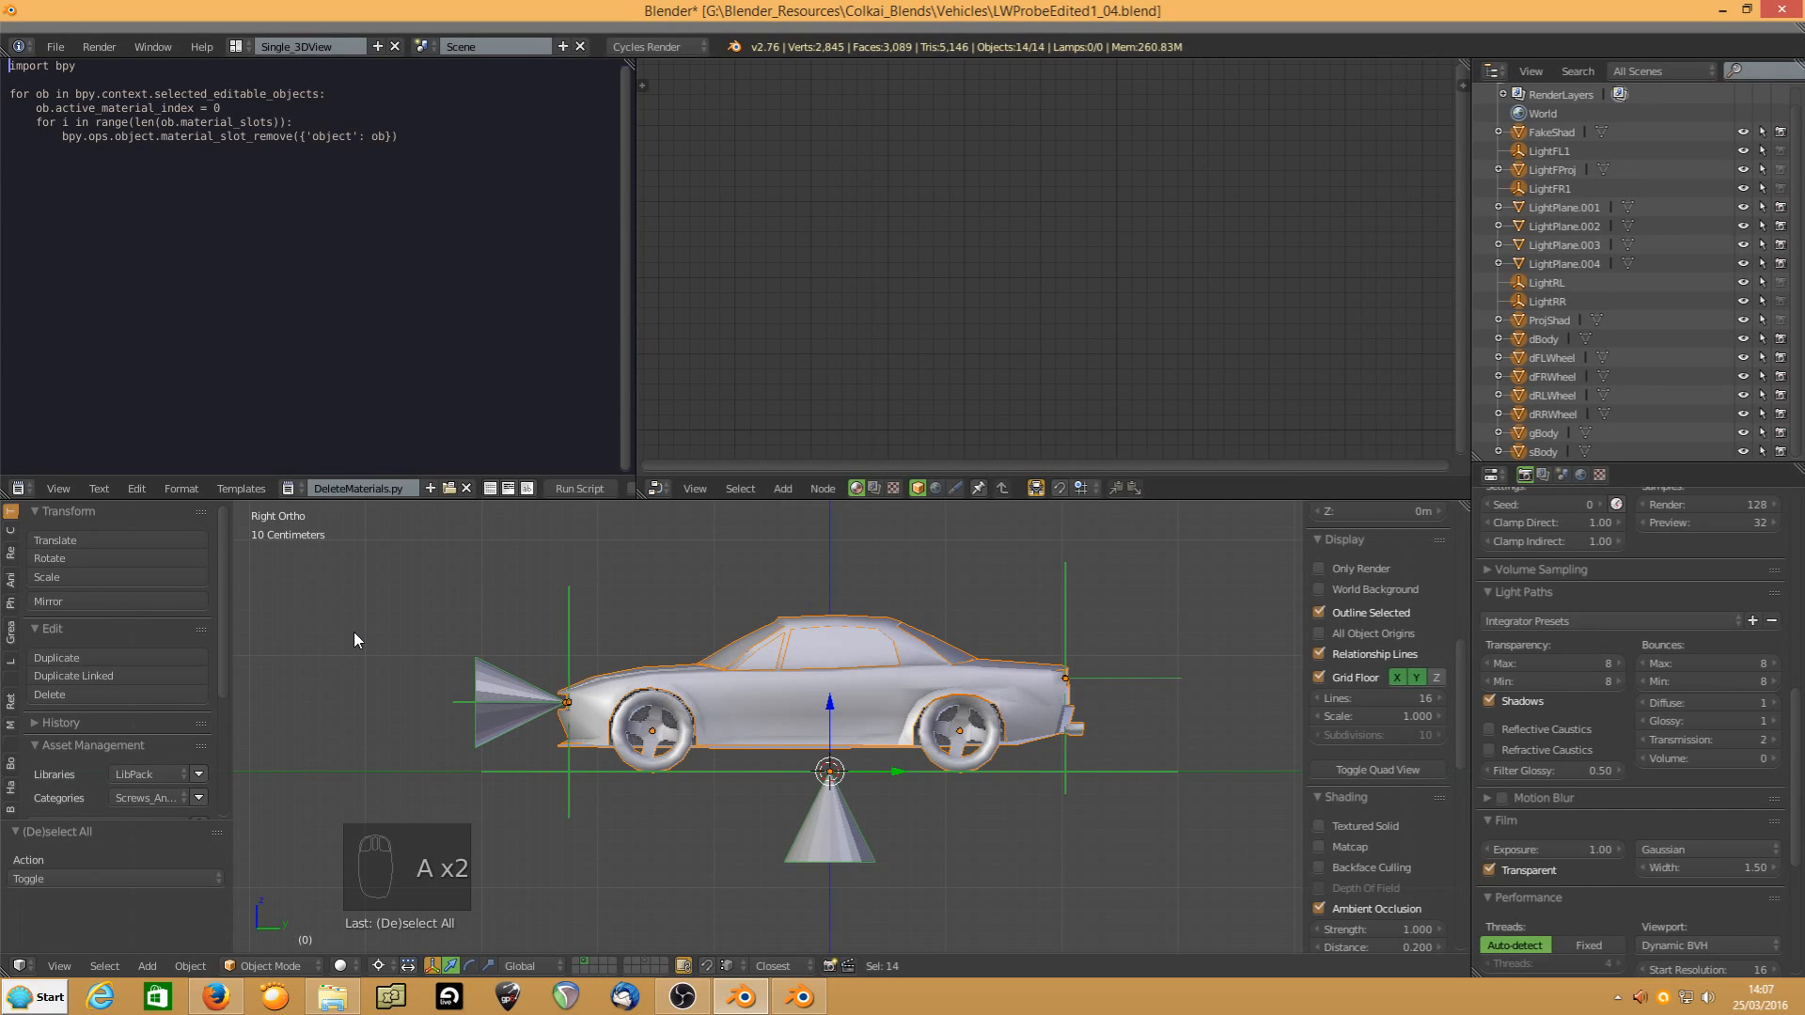
{"action": "key", "text": "r"}
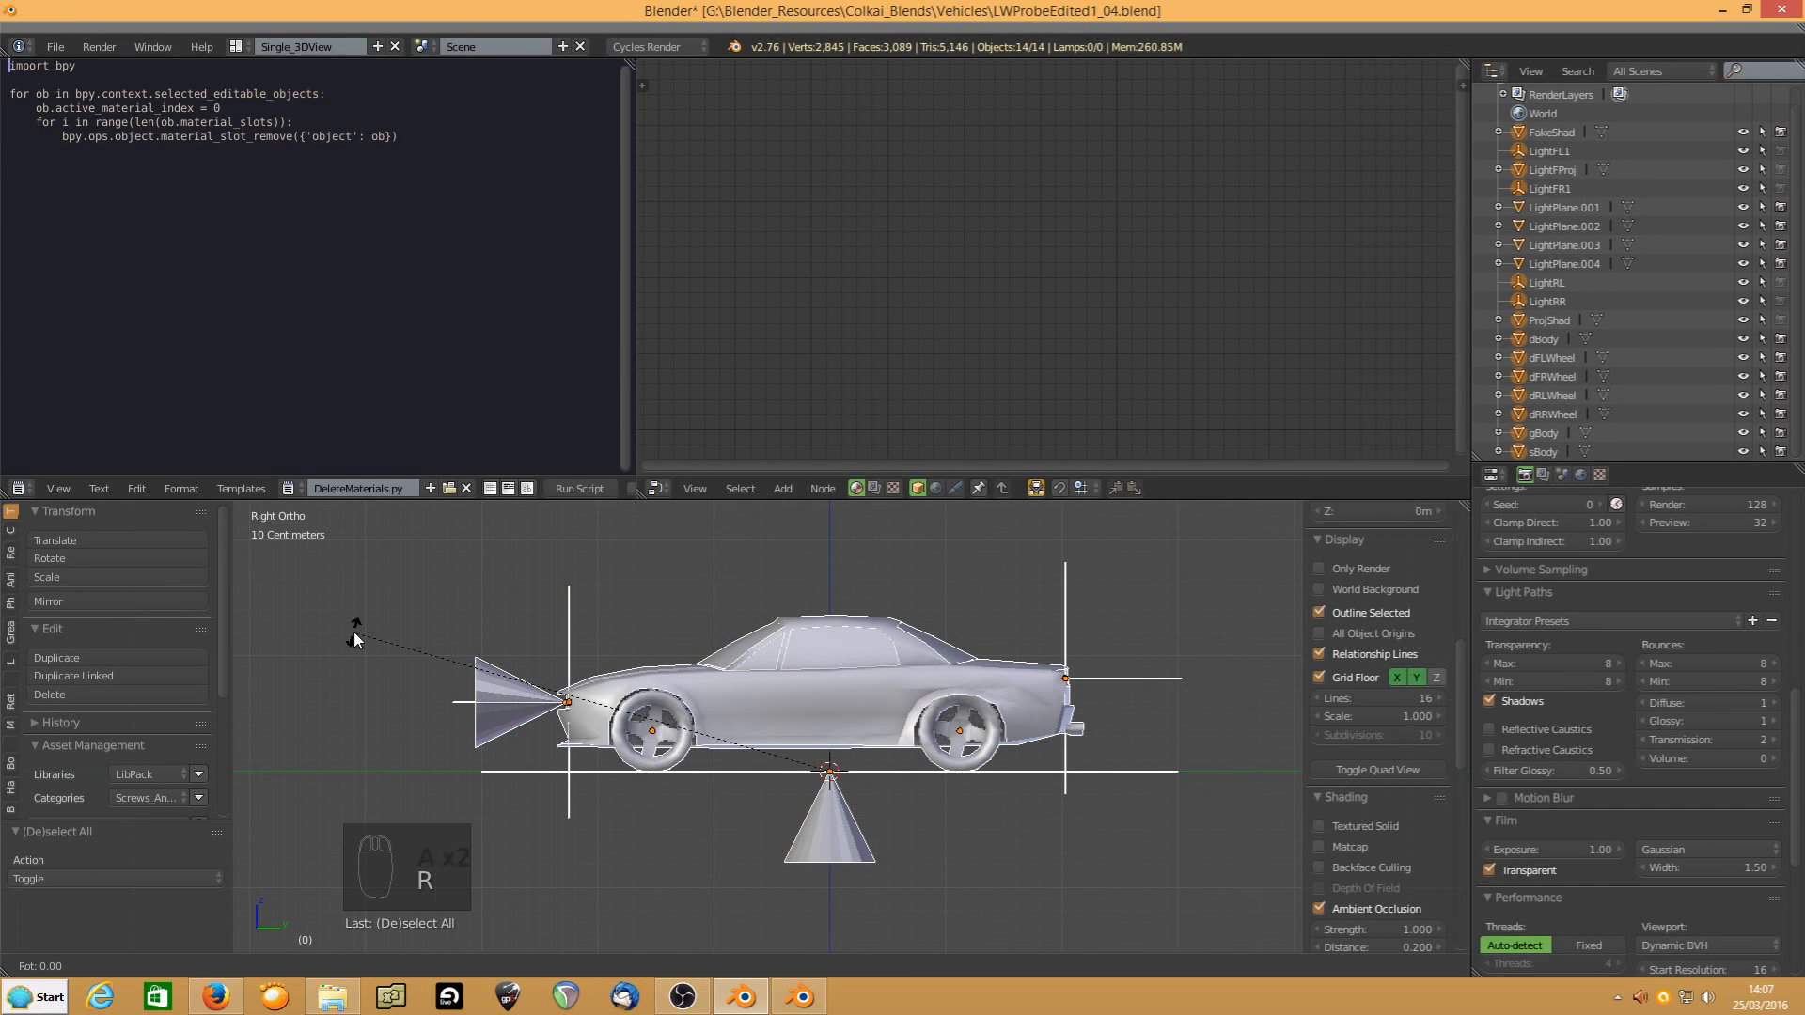
{"action": "type", "text": "x"}
{"action": "type", "text": "90"}
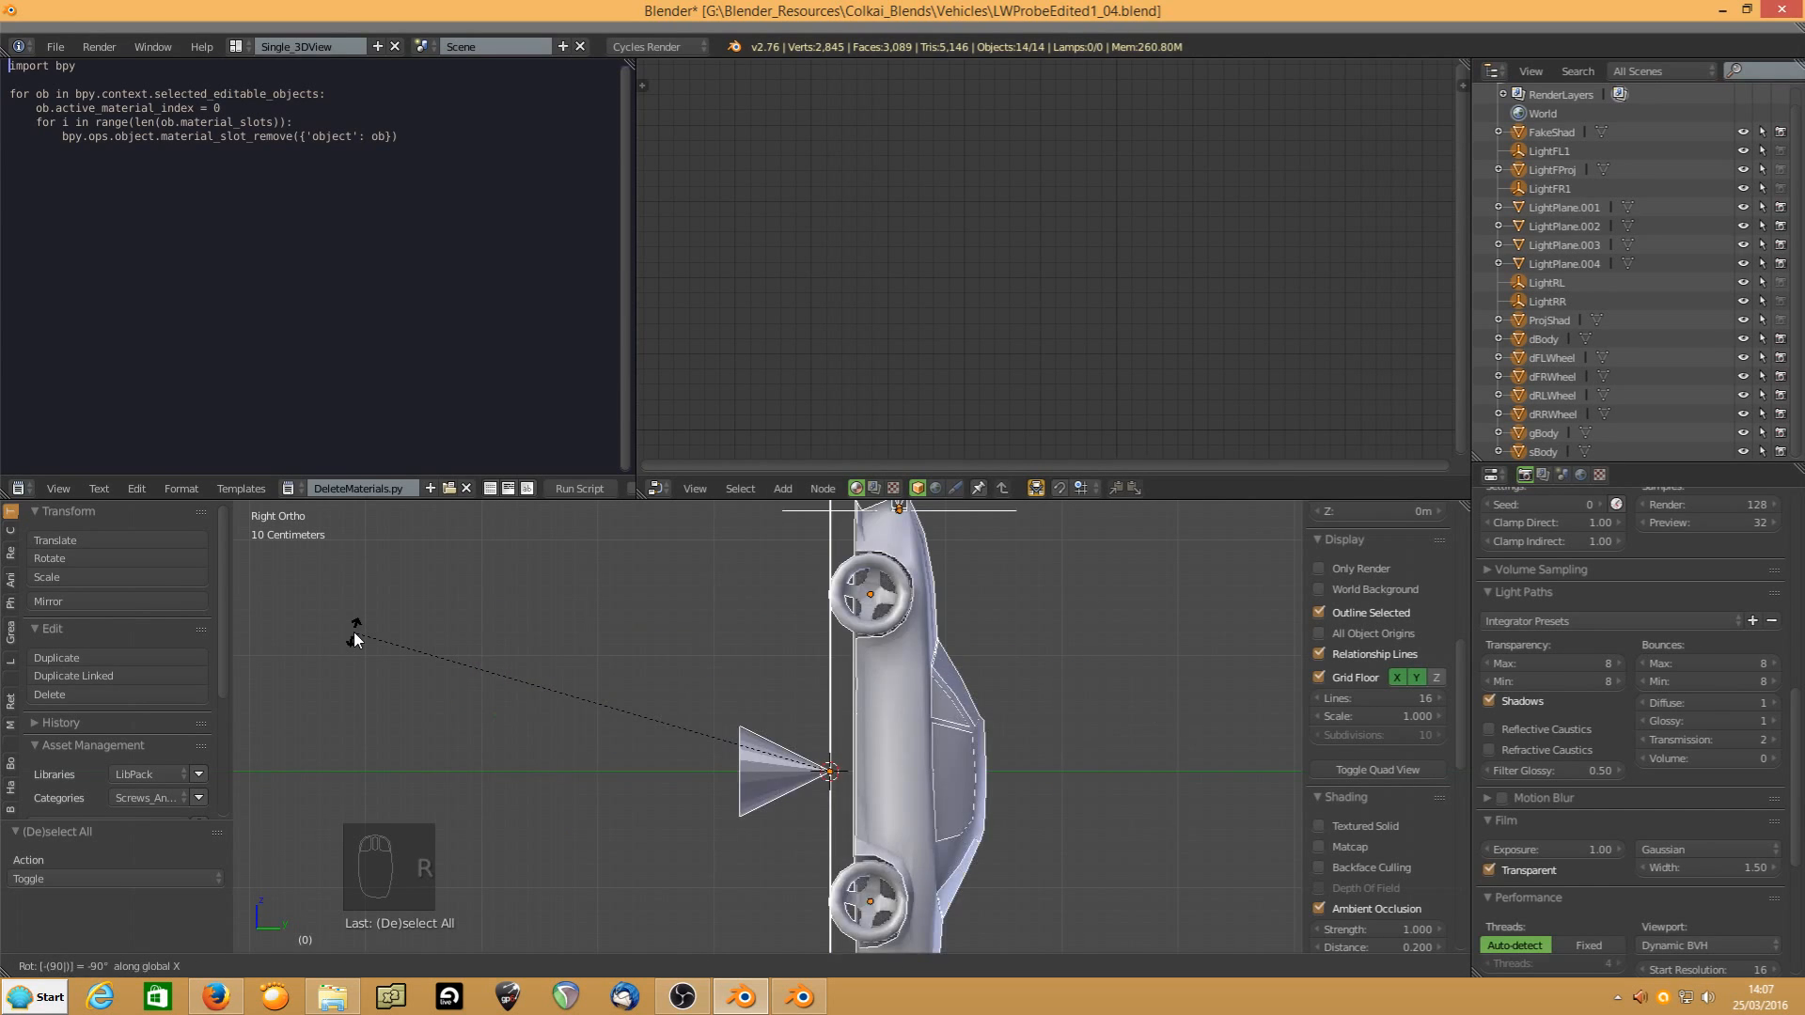
{"action": "key", "text": "Return"}
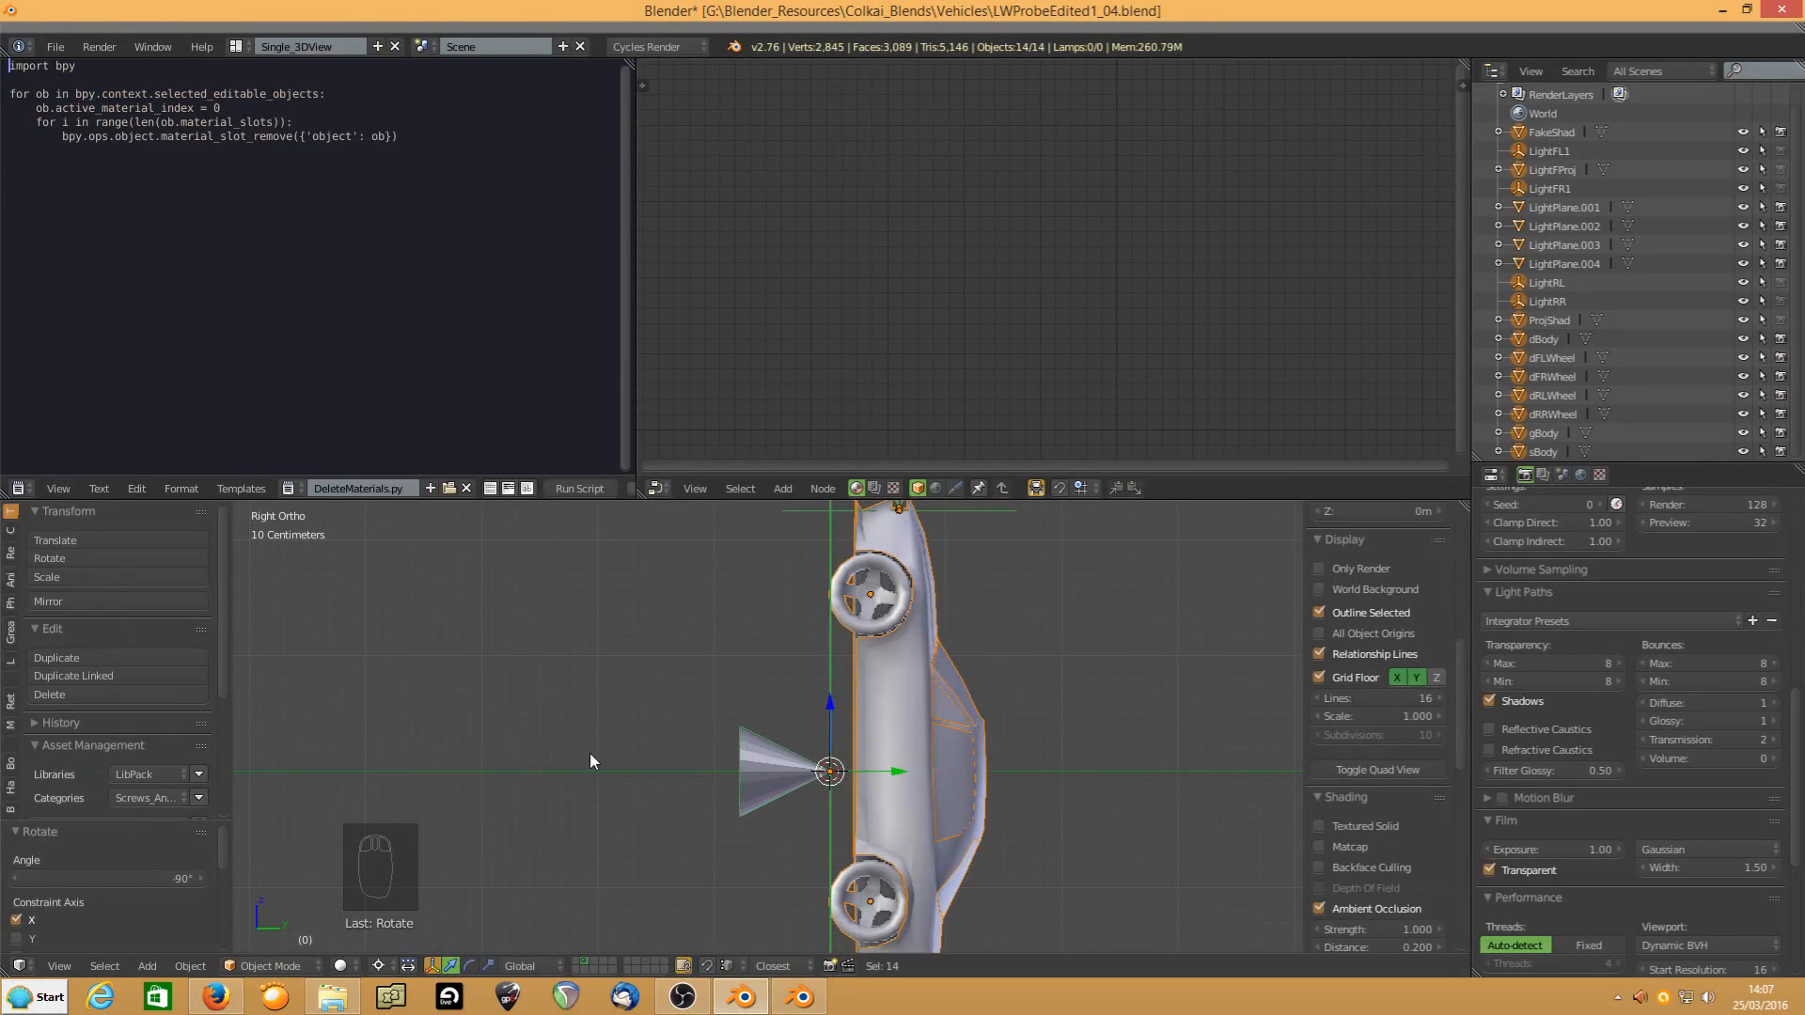
Apply rotation and scale to the whole model rotated about the 3D cursor
{"action": "scroll", "coordinate": [570, 729], "scroll_direction": "down", "scroll_amount": 3}
{"action": "key", "text": "ctrl+a"}
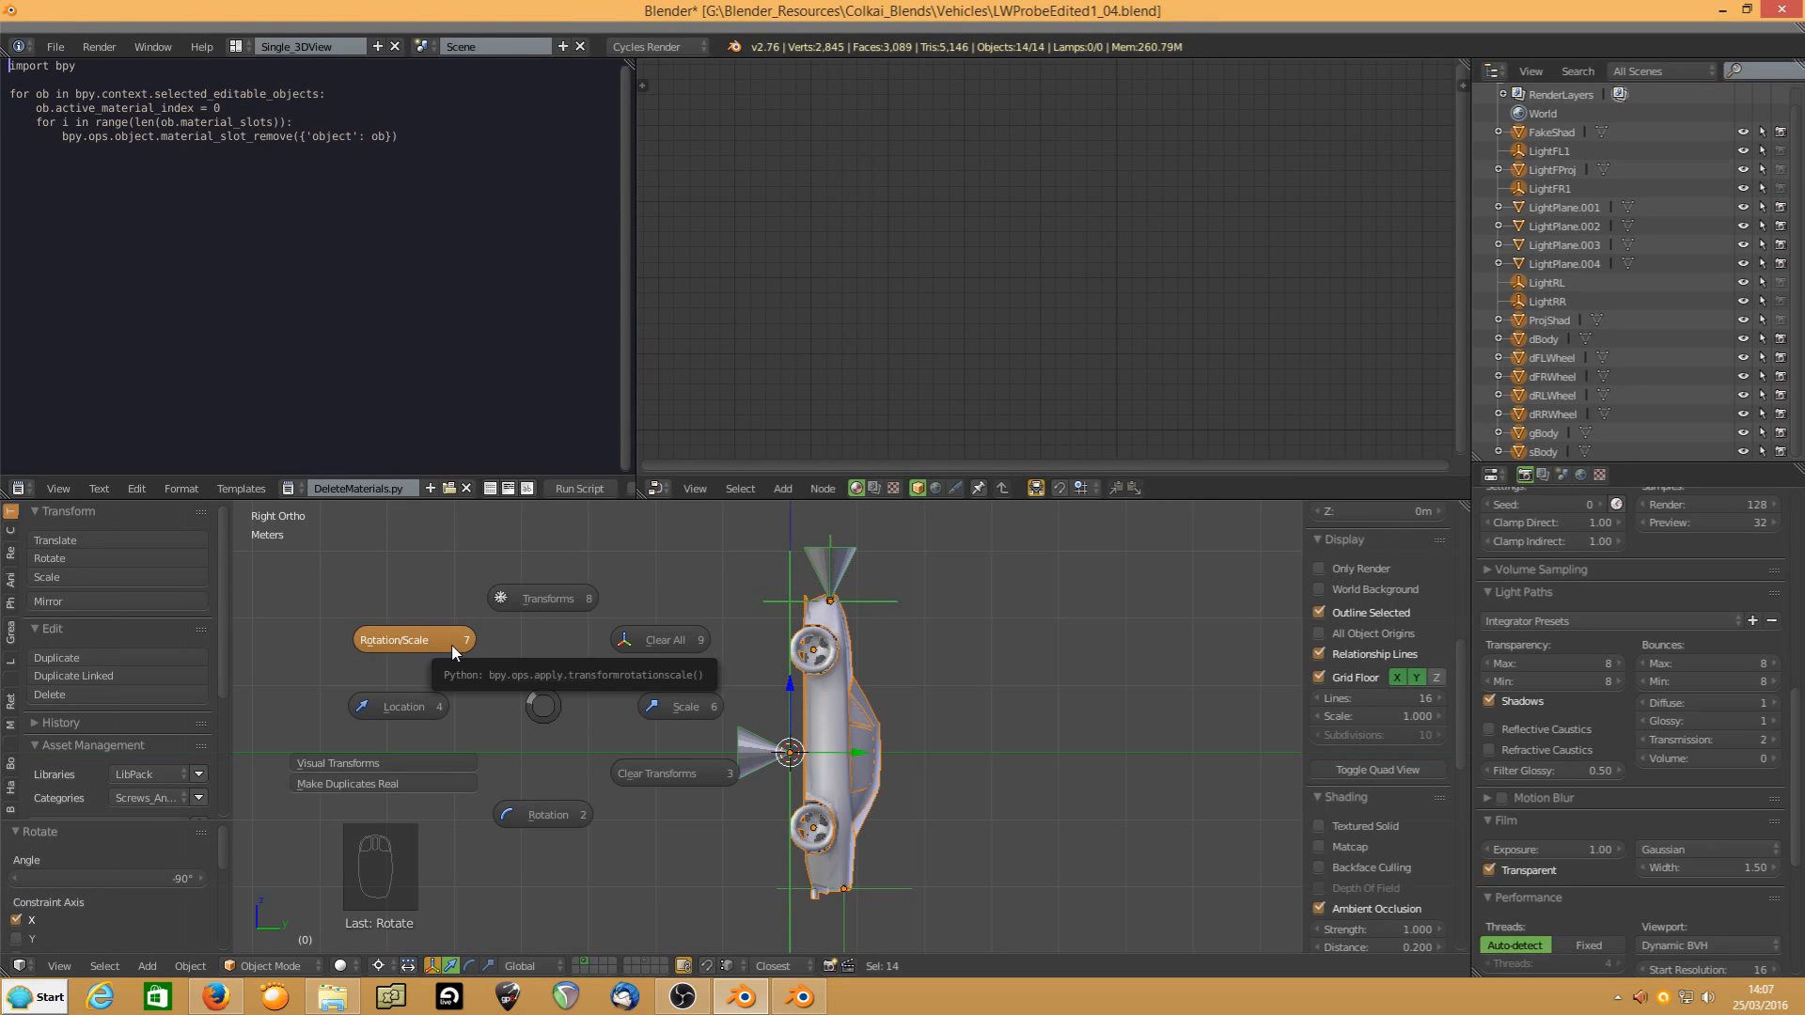
{"action": "left_click", "coordinate": [391, 638]}
Switch the pivot point away from the 3D cursor and check the origins of the front-left and rear-left wheels
{"action": "left_click", "coordinate": [807, 664]}
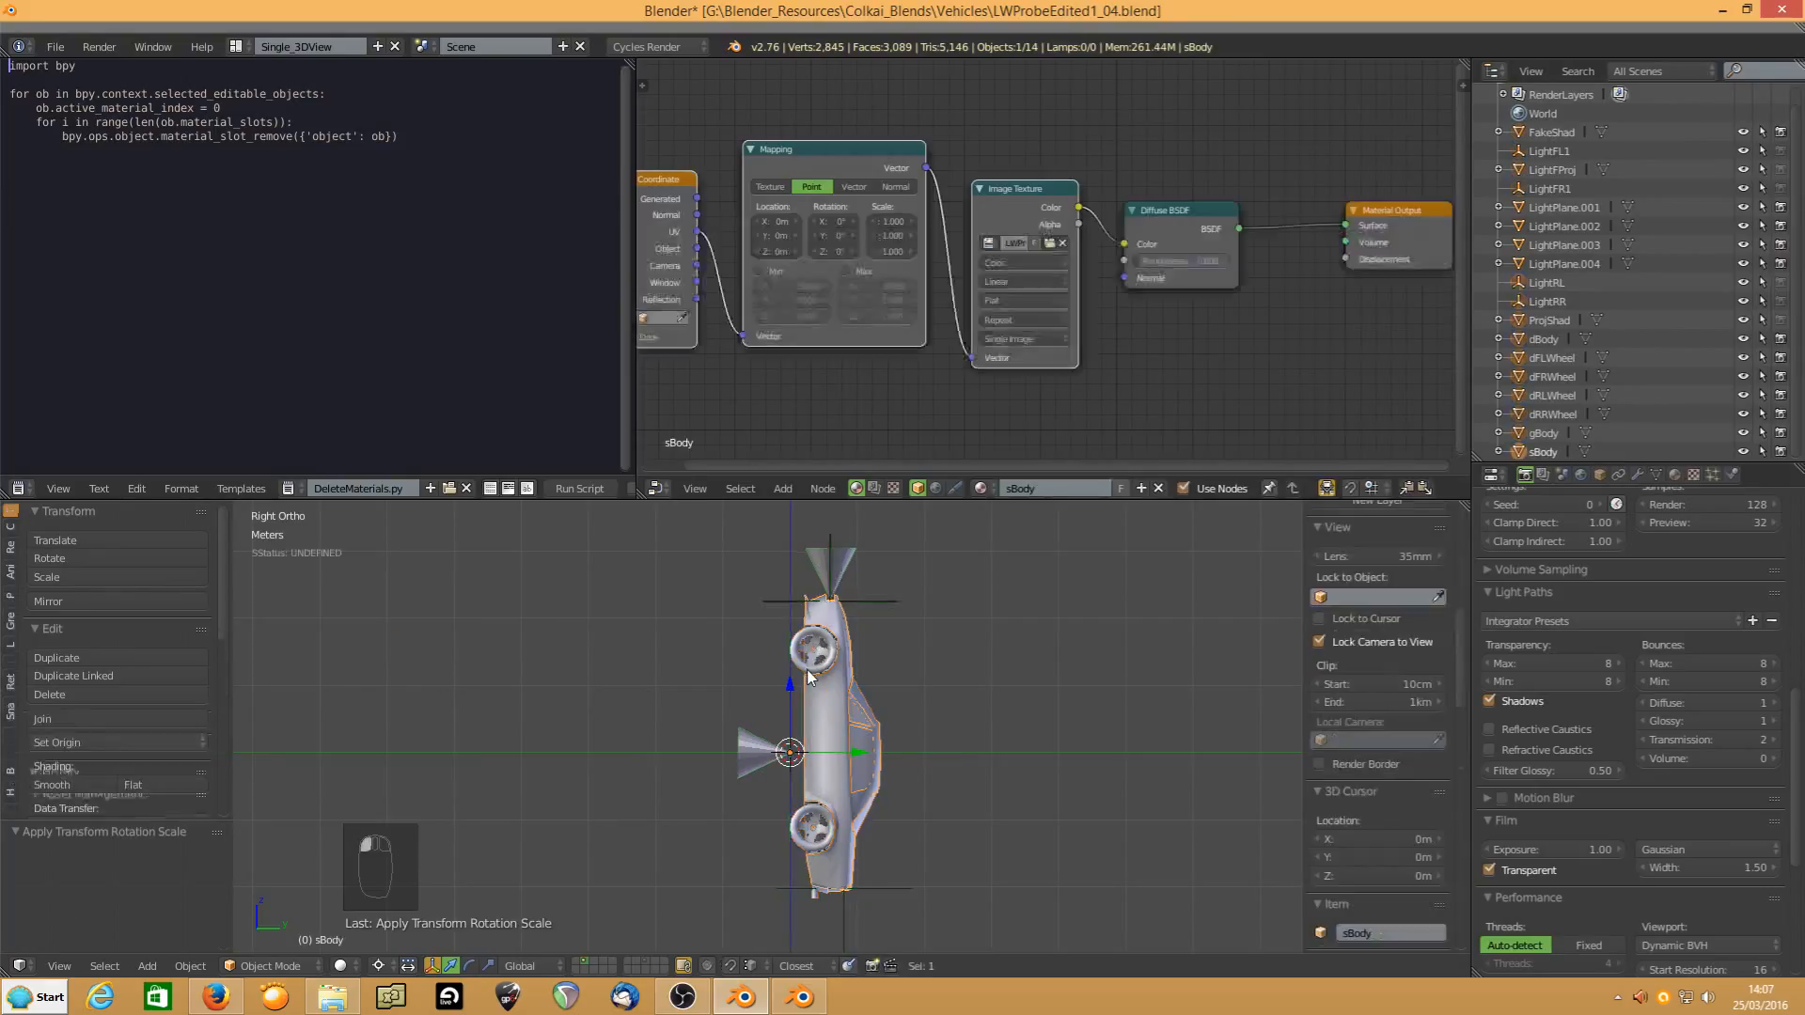
{"action": "left_click", "coordinate": [800, 655]}
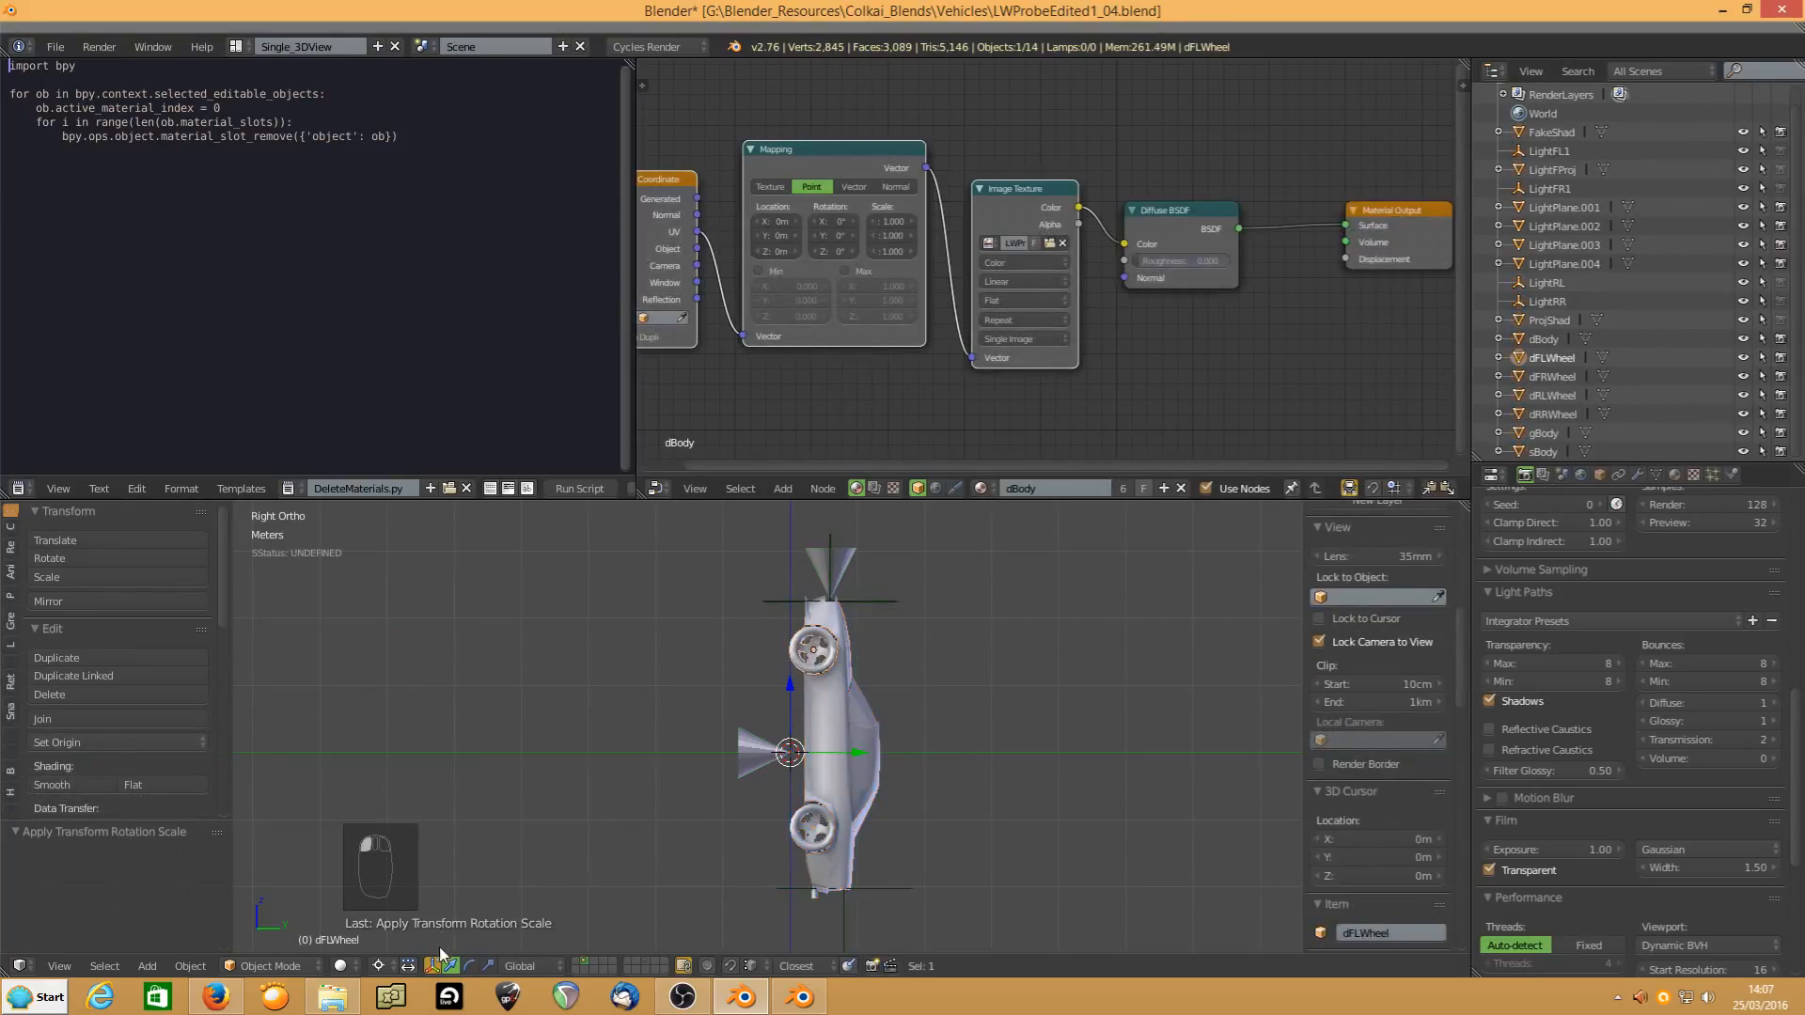
{"action": "left_click", "coordinate": [378, 965]}
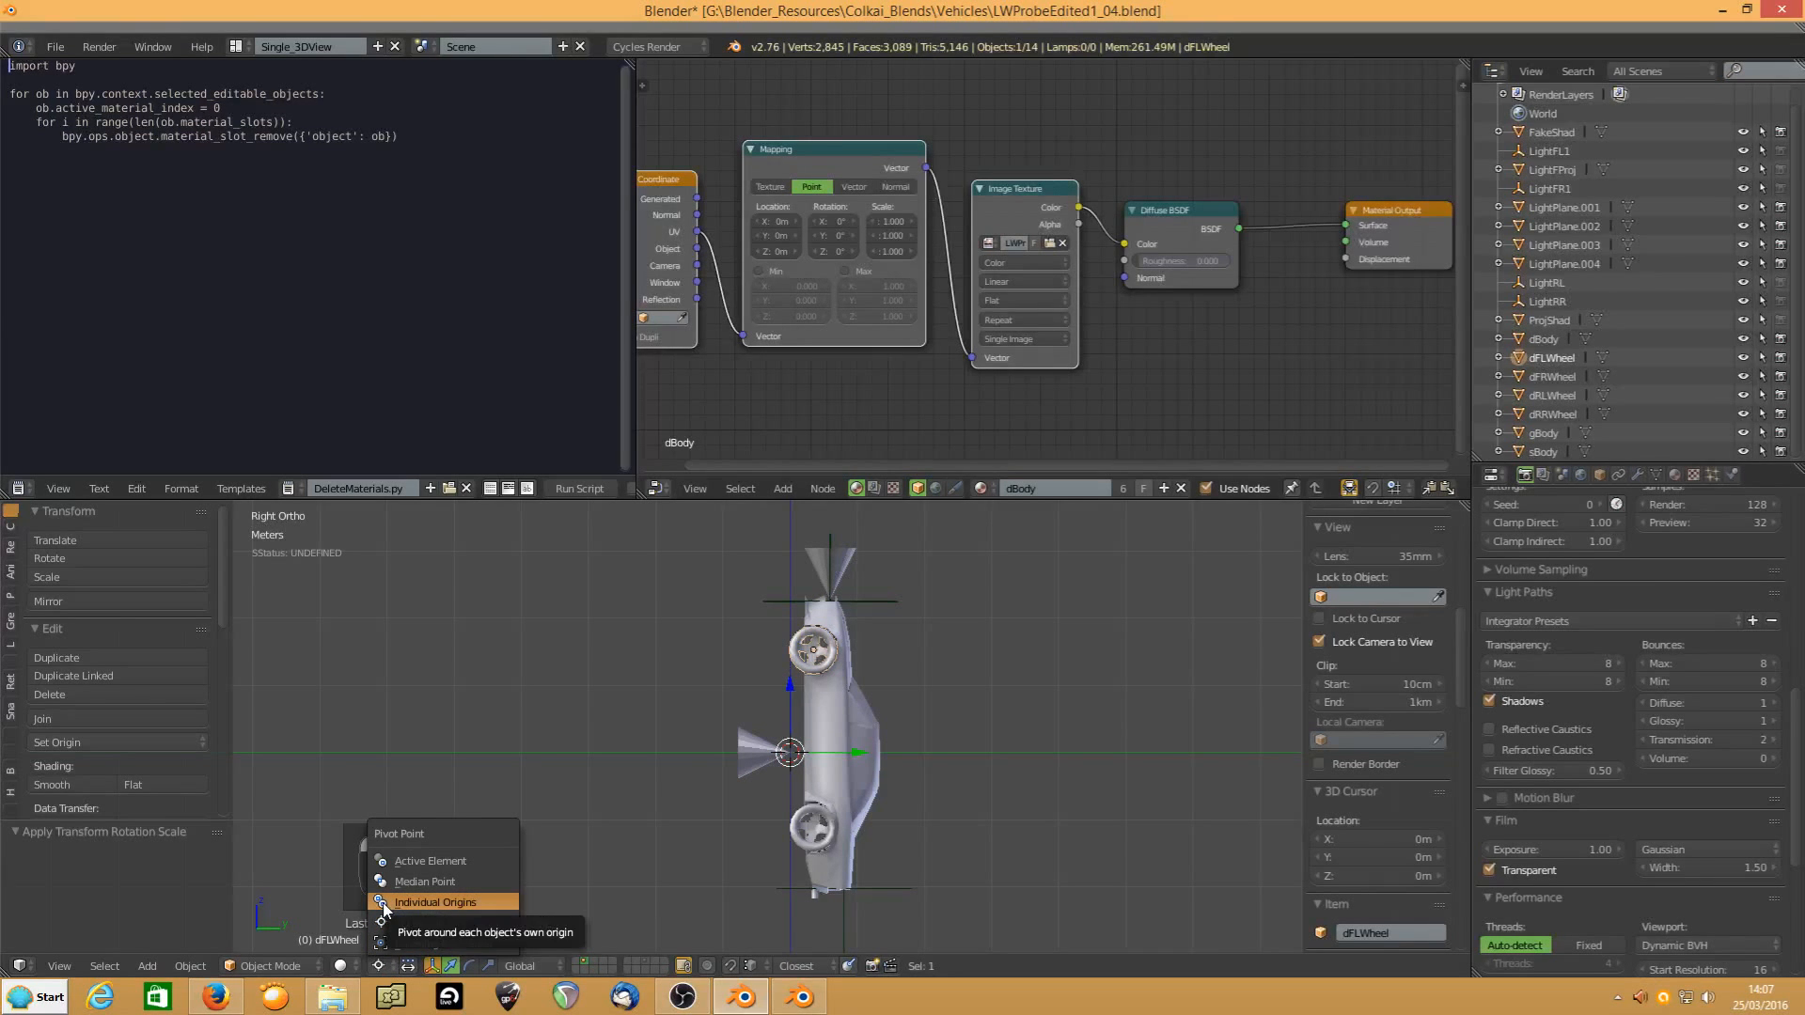
{"action": "left_click", "coordinate": [384, 905]}
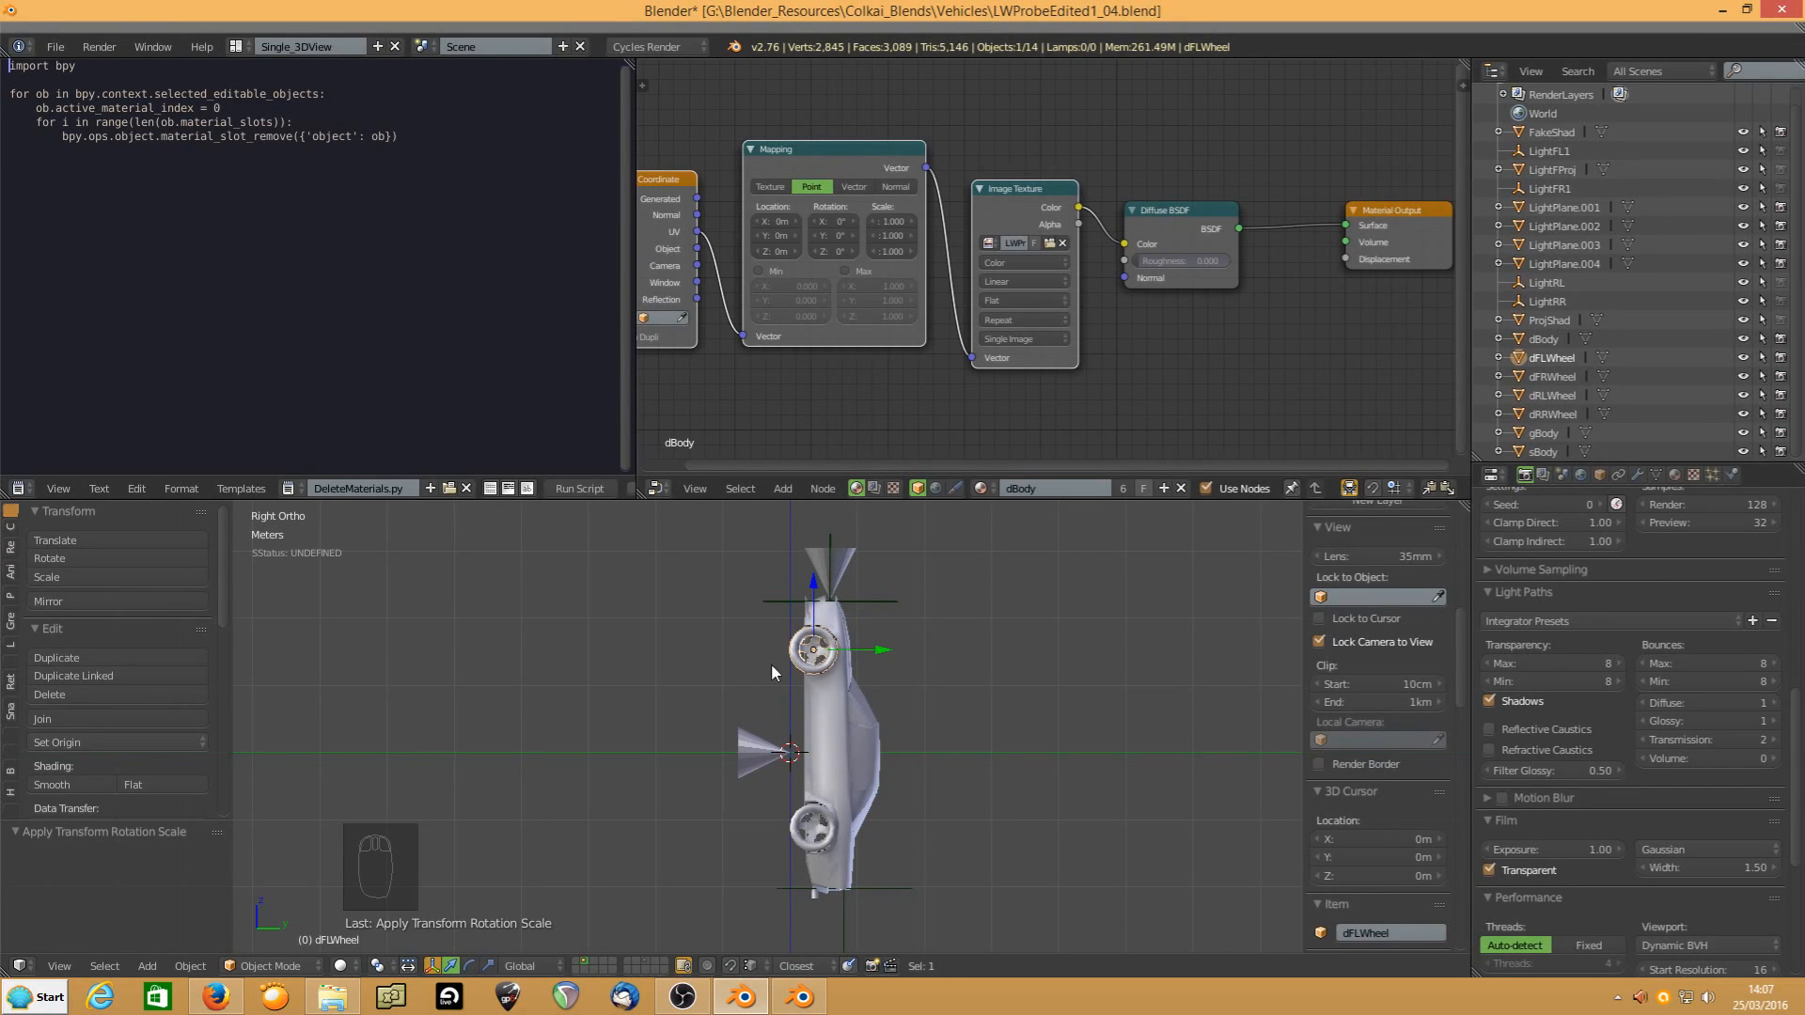
{"action": "left_click", "coordinate": [815, 847]}
{"action": "mouse_move", "coordinate": [1023, 780]}
{"action": "middle_mouse_down"}
{"action": "mouse_move", "coordinate": [762, 788]}
{"action": "mouse_move", "coordinate": [1028, 771]}
{"action": "middle_mouse_up"}
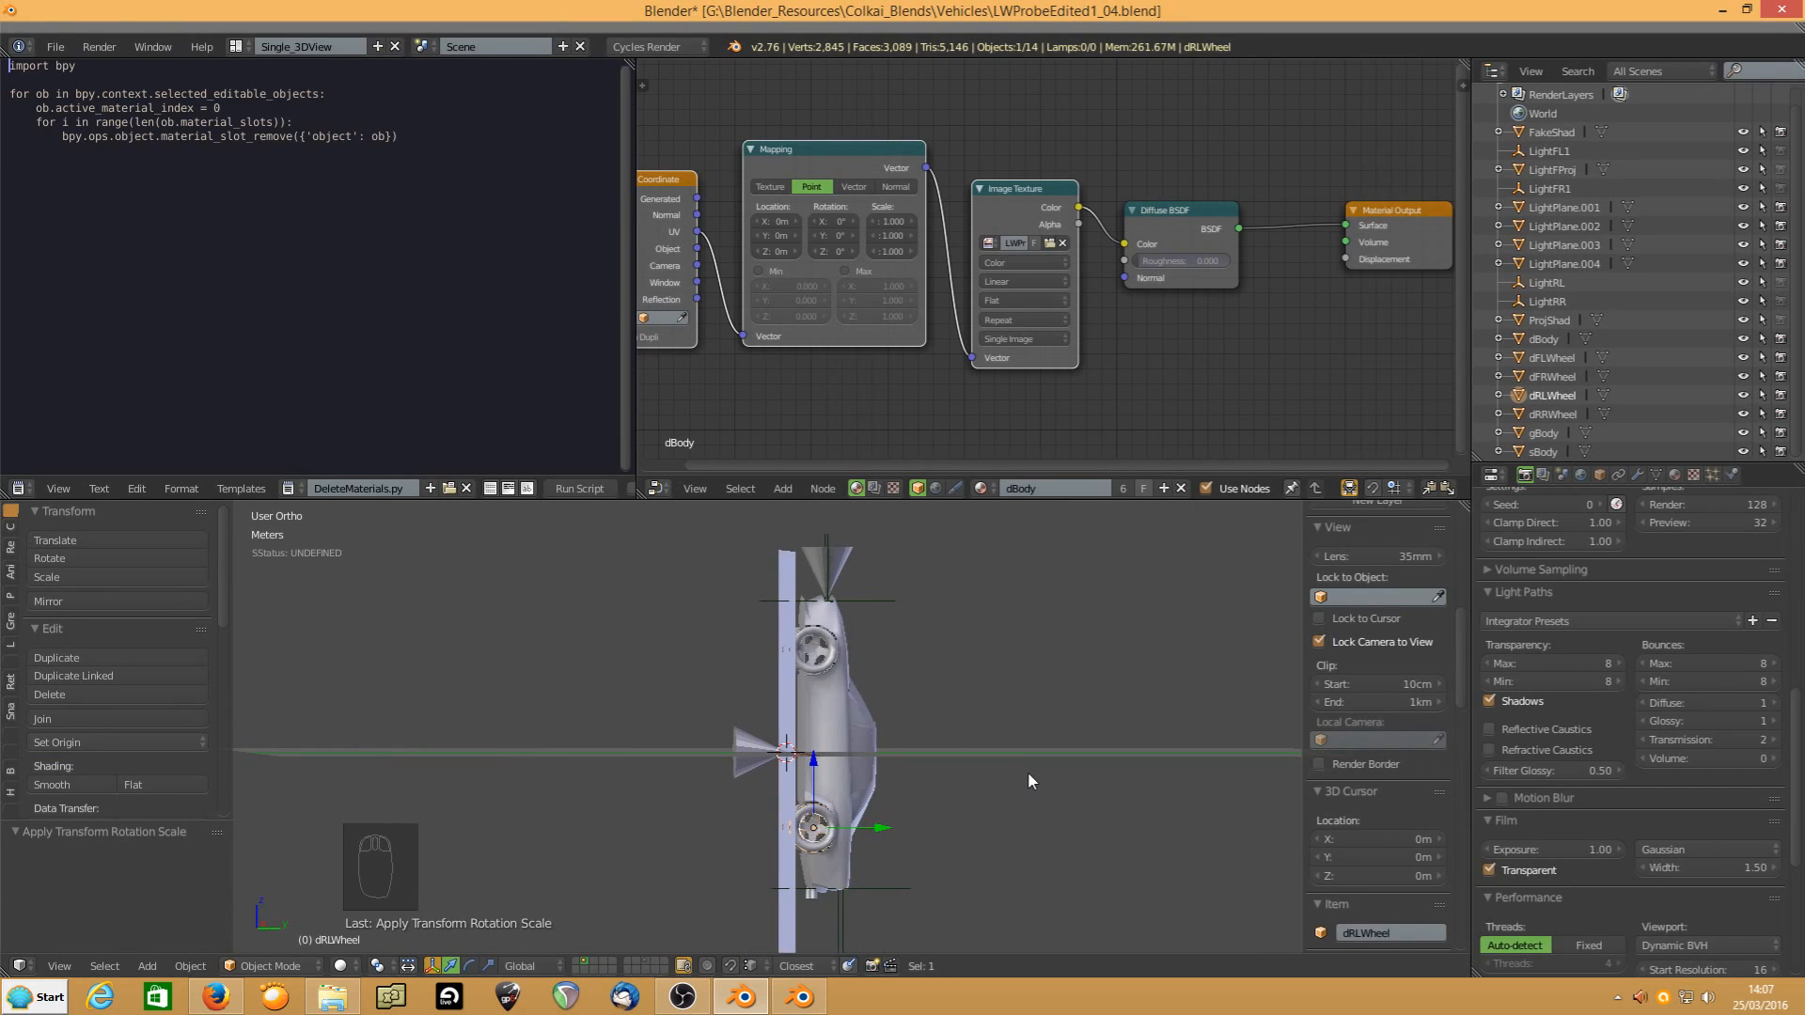
{"action": "key", "text": "KP_3"}
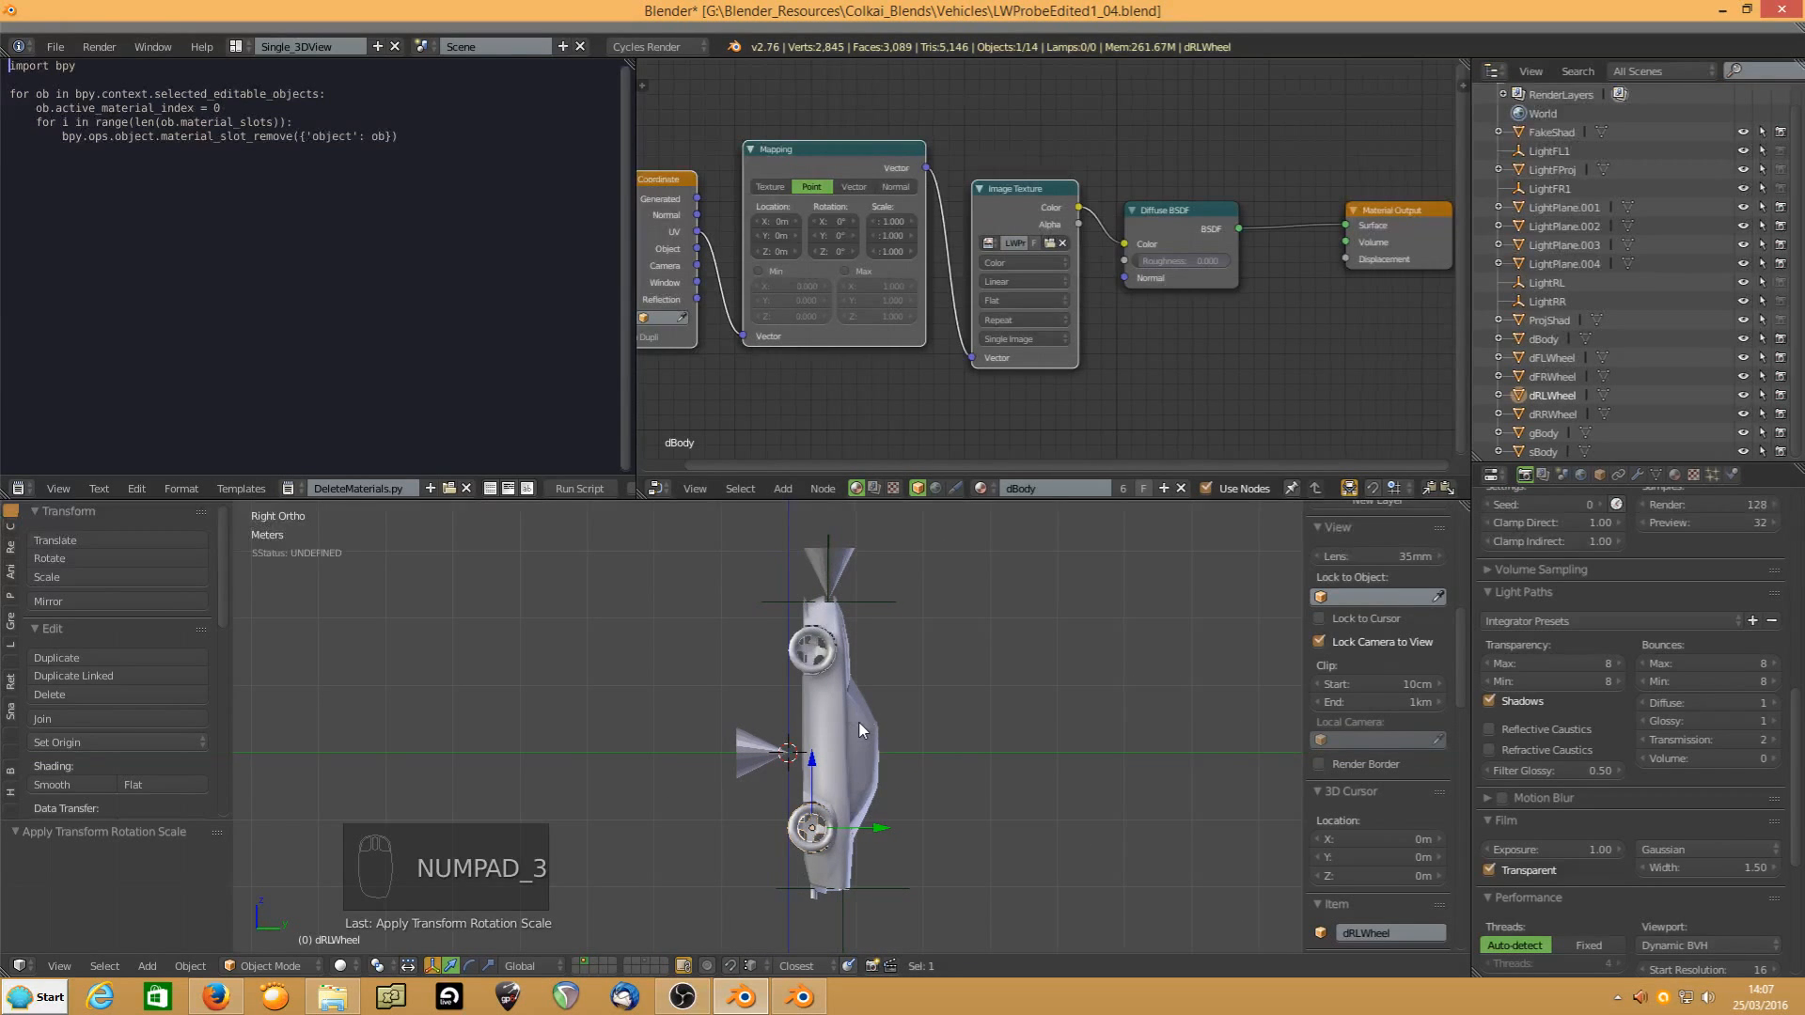
Undo the wheel selections, the applied transforms and the rotation of the model
{"action": "key", "text": "ctrl+z"}
{"action": "key", "text": "ctrl+z"}
{"action": "key", "text": "ctrl+z"}
{"action": "key", "text": "ctrl+z"}
{"action": "key", "text": "ctrl+z"}
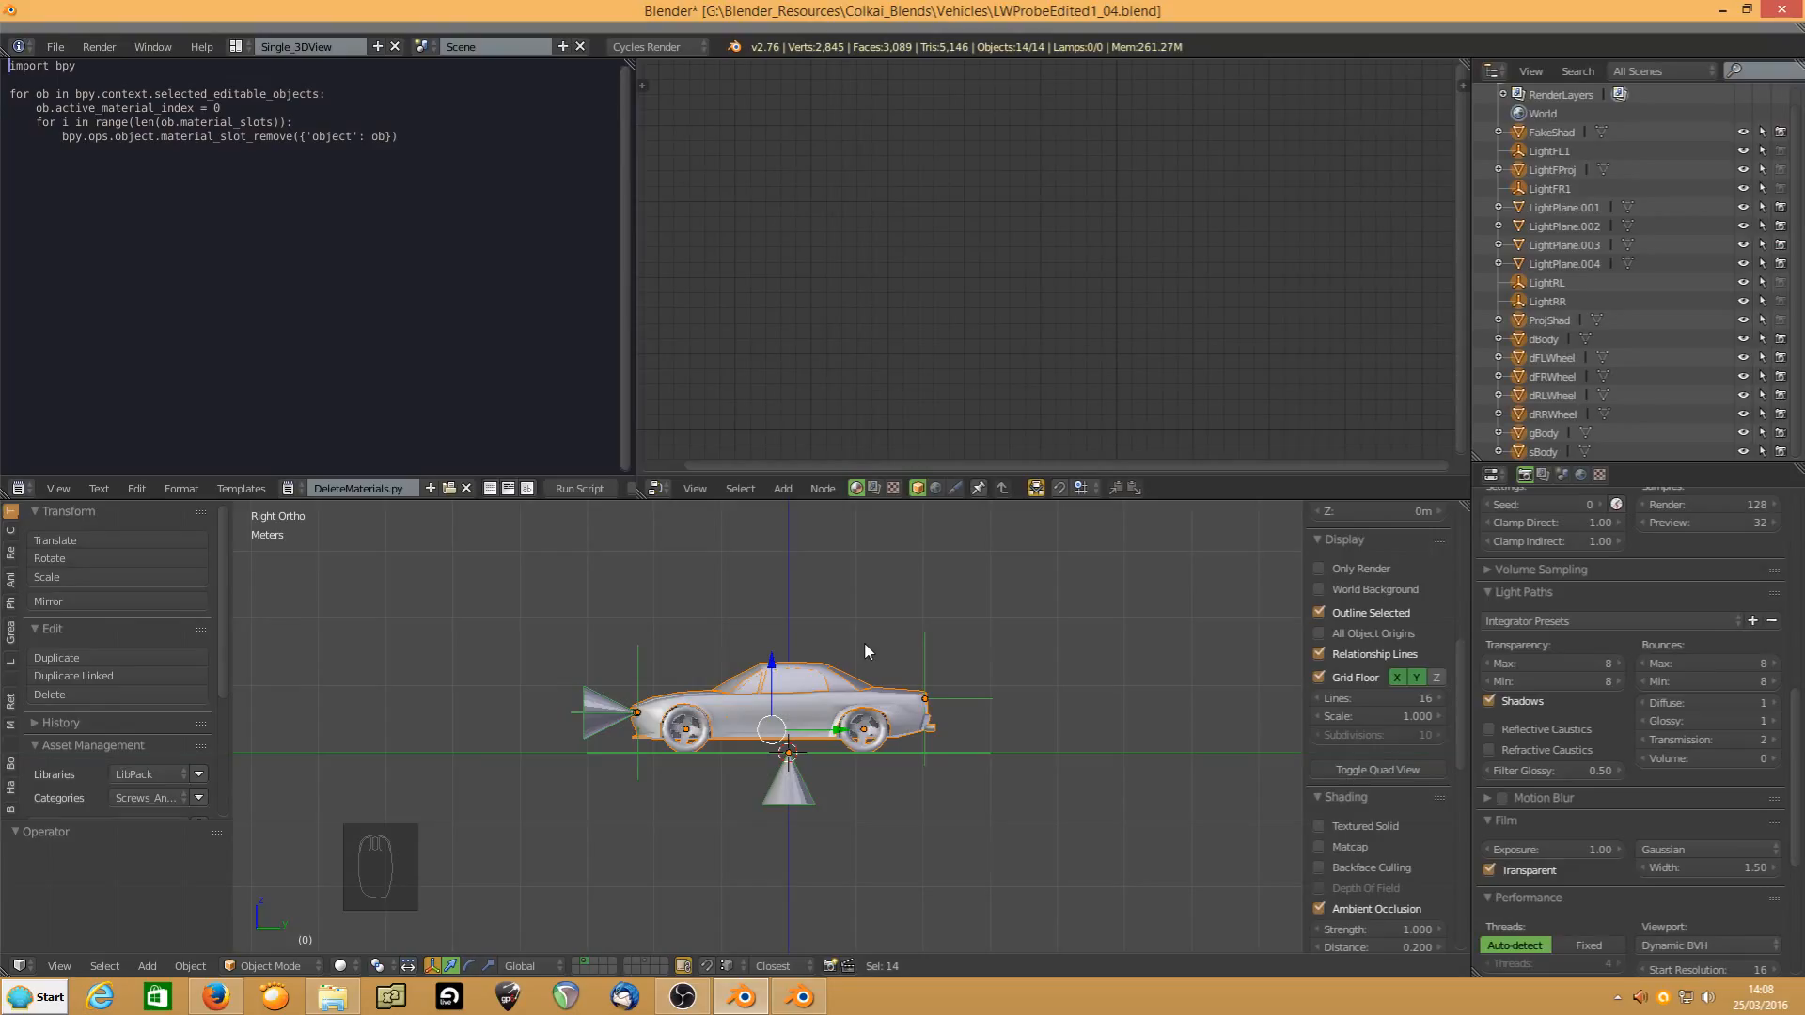
Rotate all objects of the model -90° about the global X axis and apply their rotation and scale
{"action": "type", "text": "rx"}
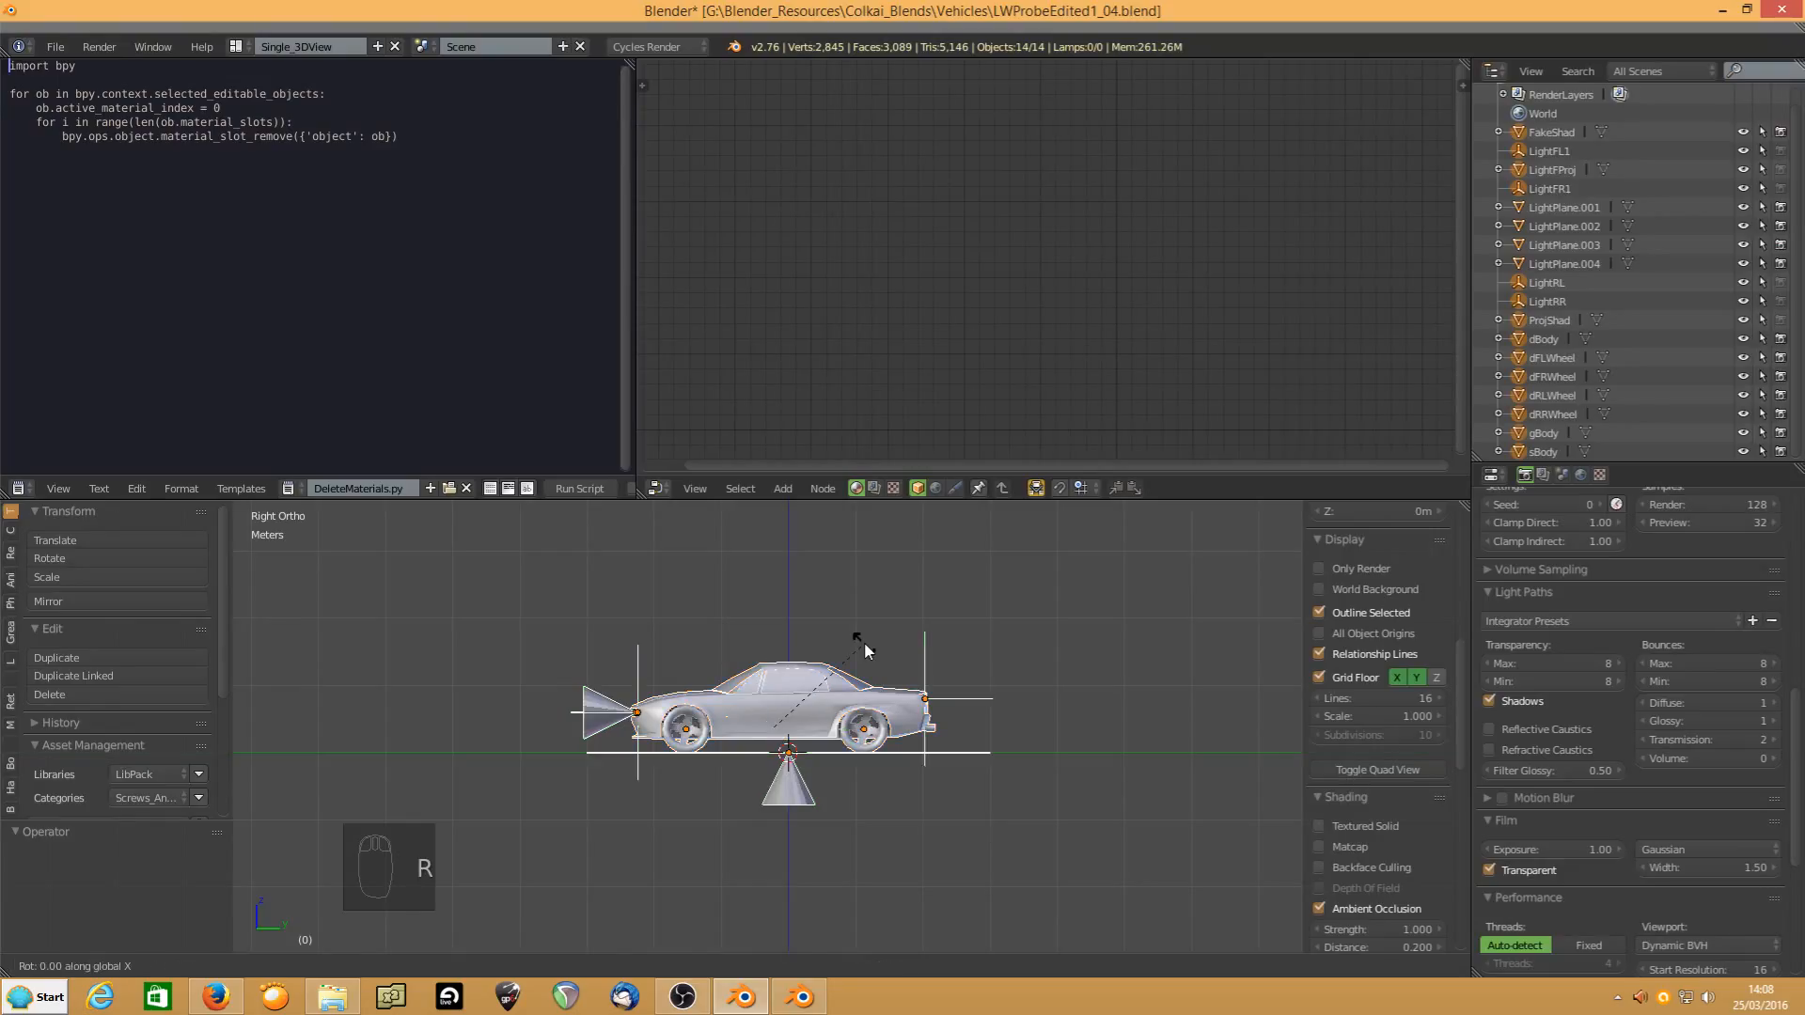
{"action": "type", "text": "-90"}
{"action": "key", "text": "Return"}
{"action": "key", "text": "ctrl+a"}
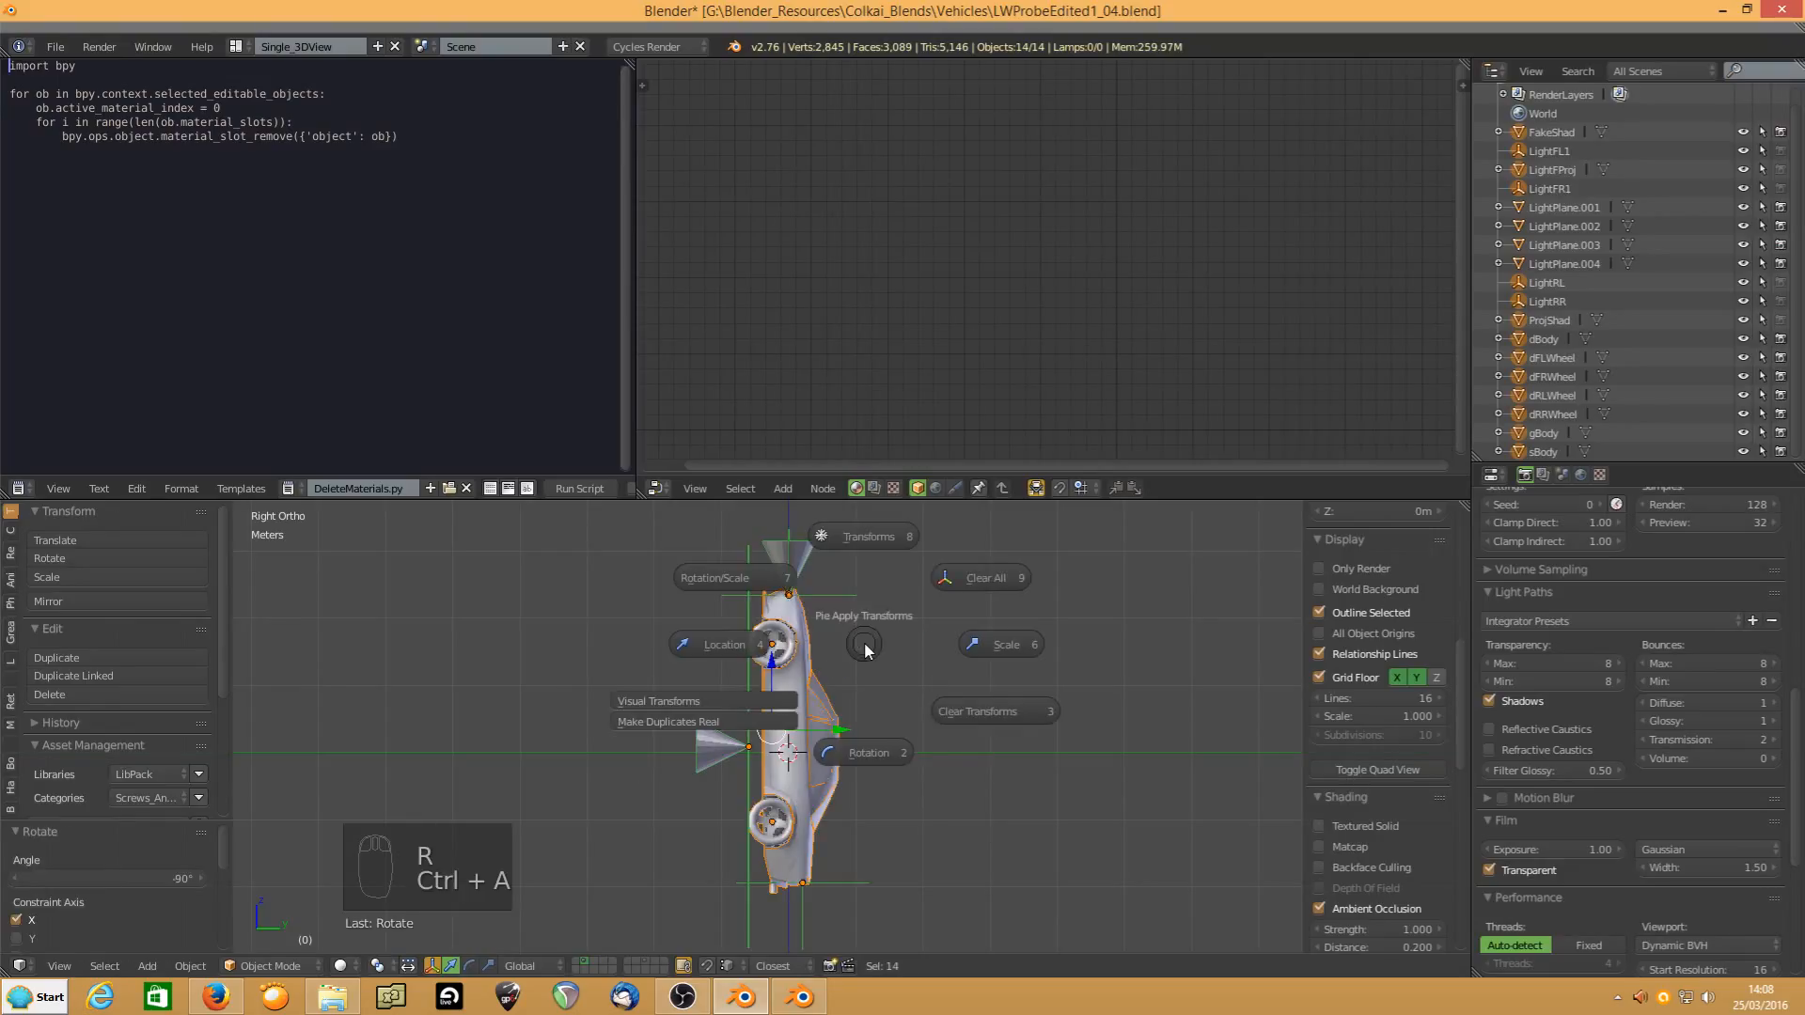
{"action": "left_click", "coordinate": [745, 578]}
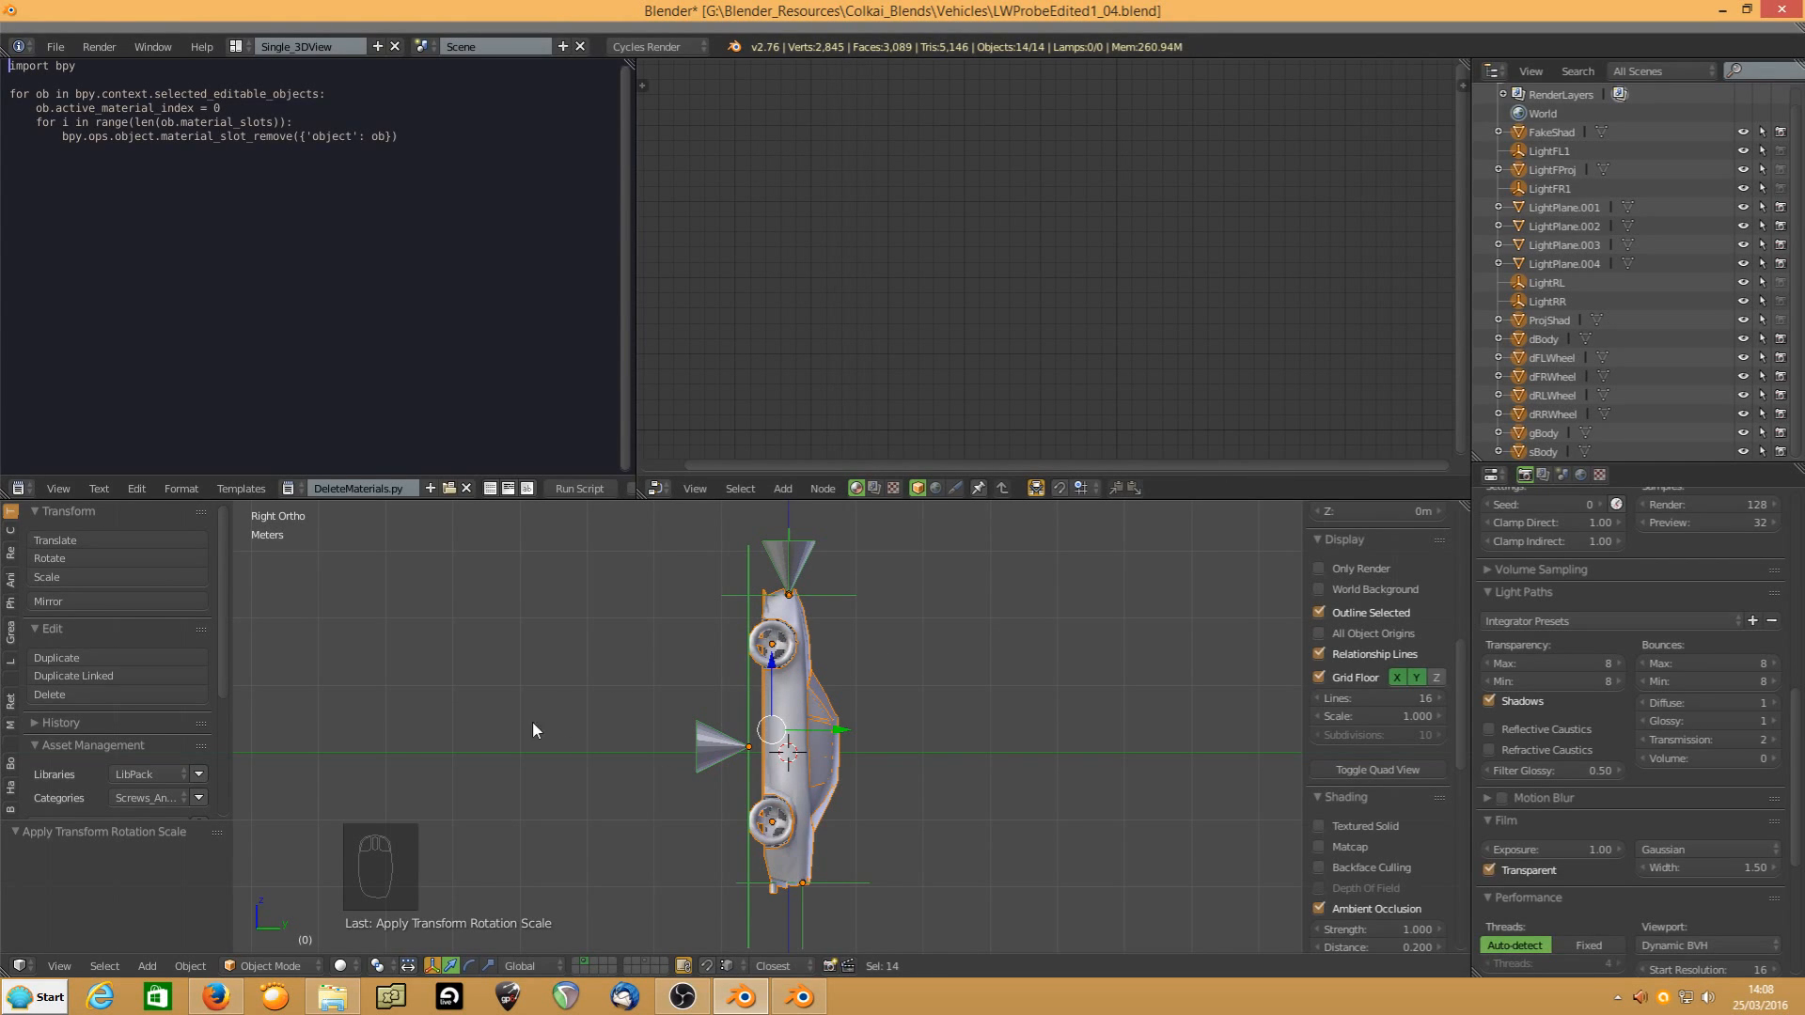
Start a Collada (.dae) export and choose the TrackMania_Tests\Collada_Exports folder as the destination
{"action": "left_click", "coordinate": [55, 46]}
{"action": "mouse_move", "coordinate": [72, 403]}
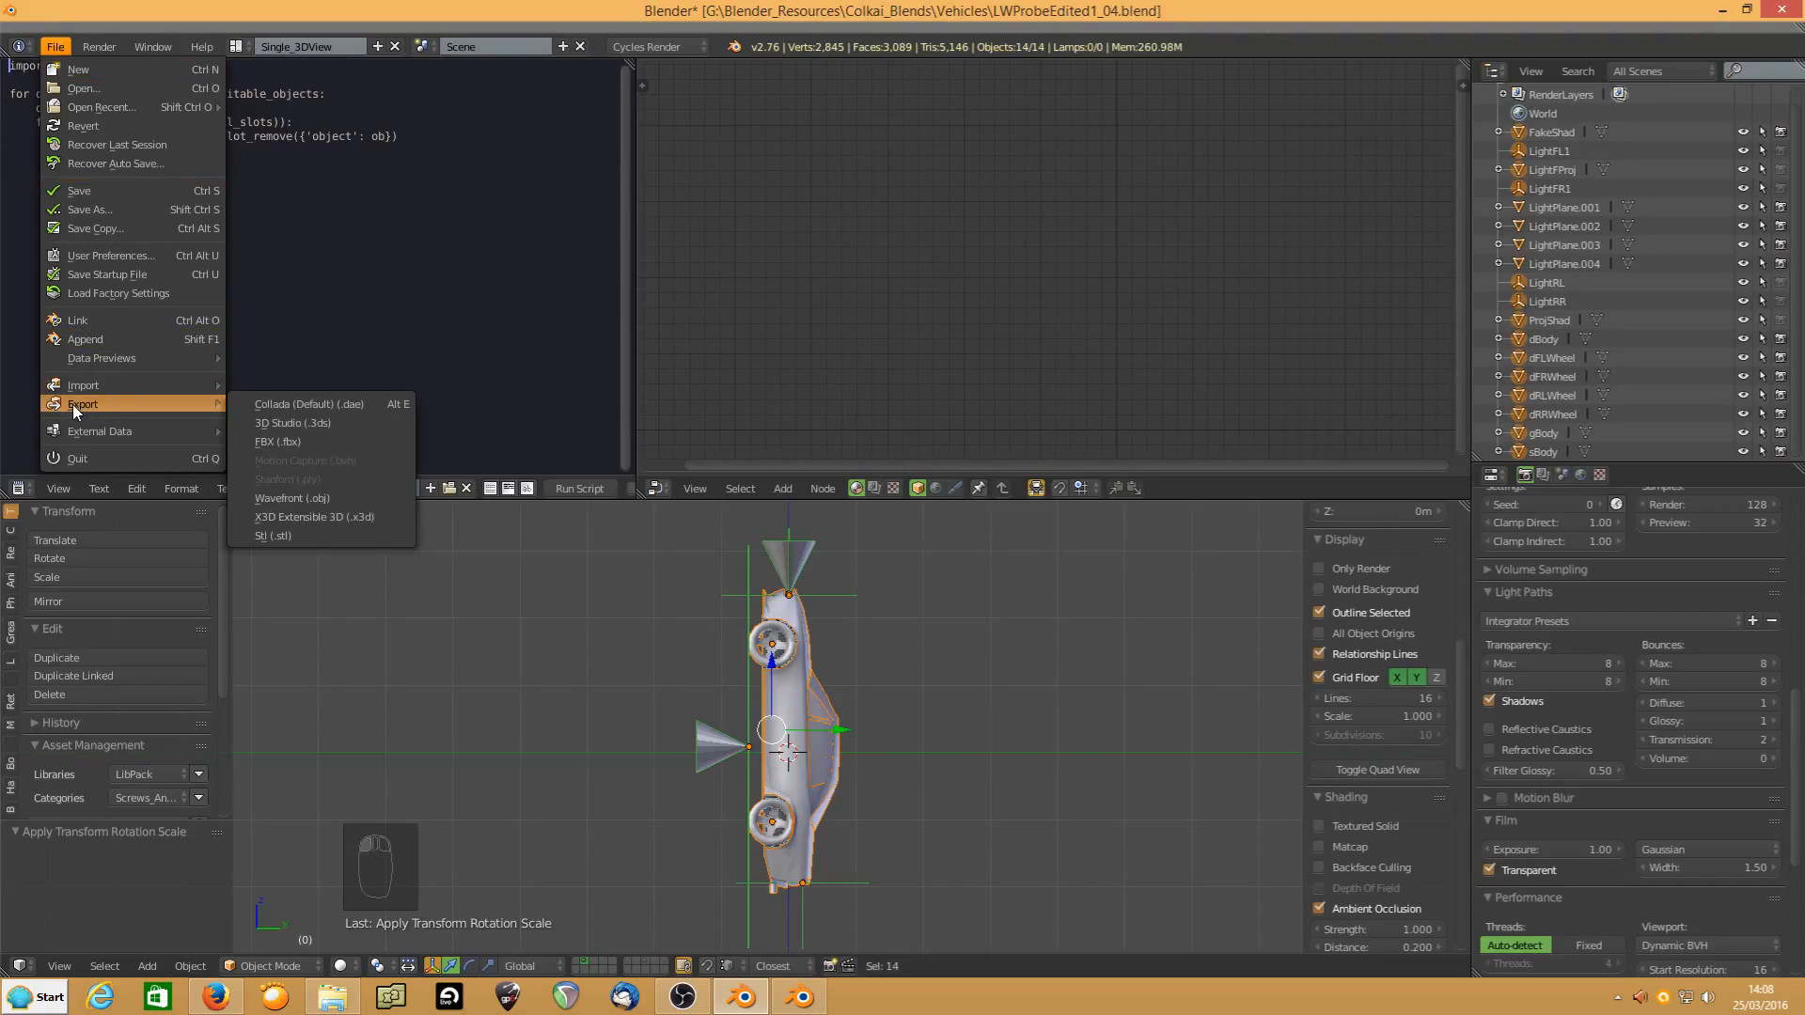
{"action": "left_click", "coordinate": [285, 401]}
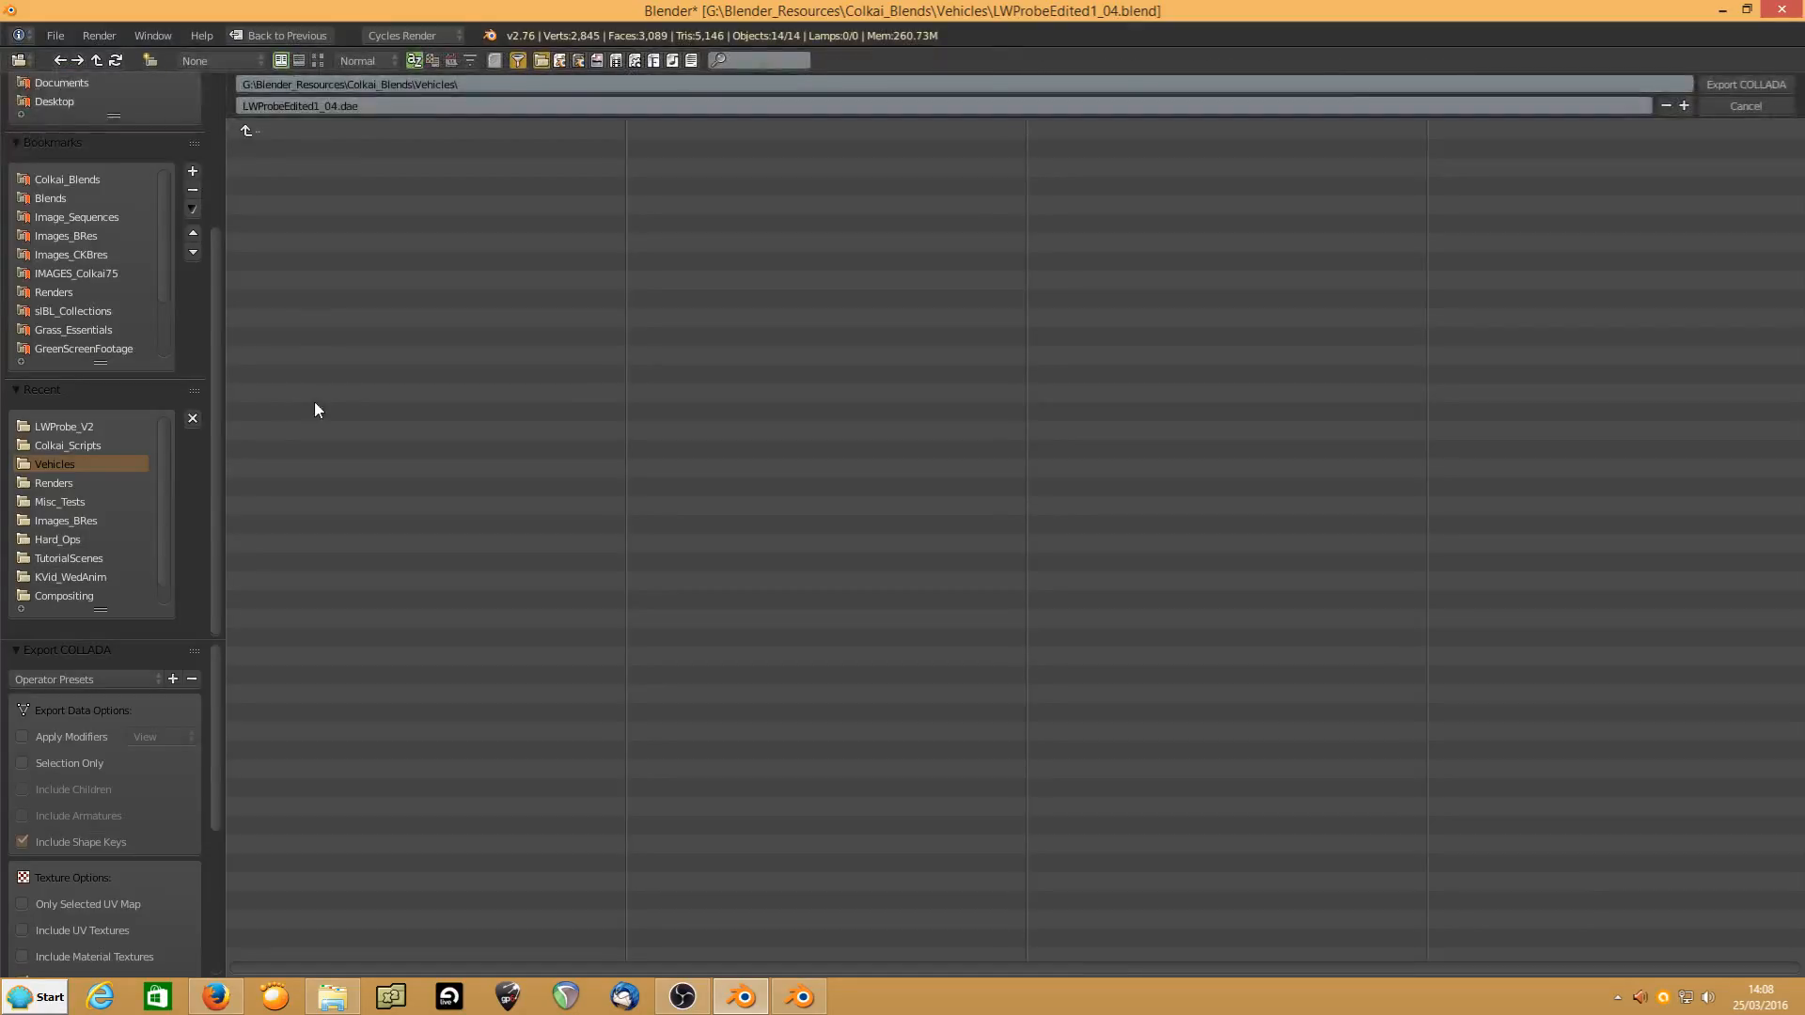
{"action": "left_click", "coordinate": [74, 431]}
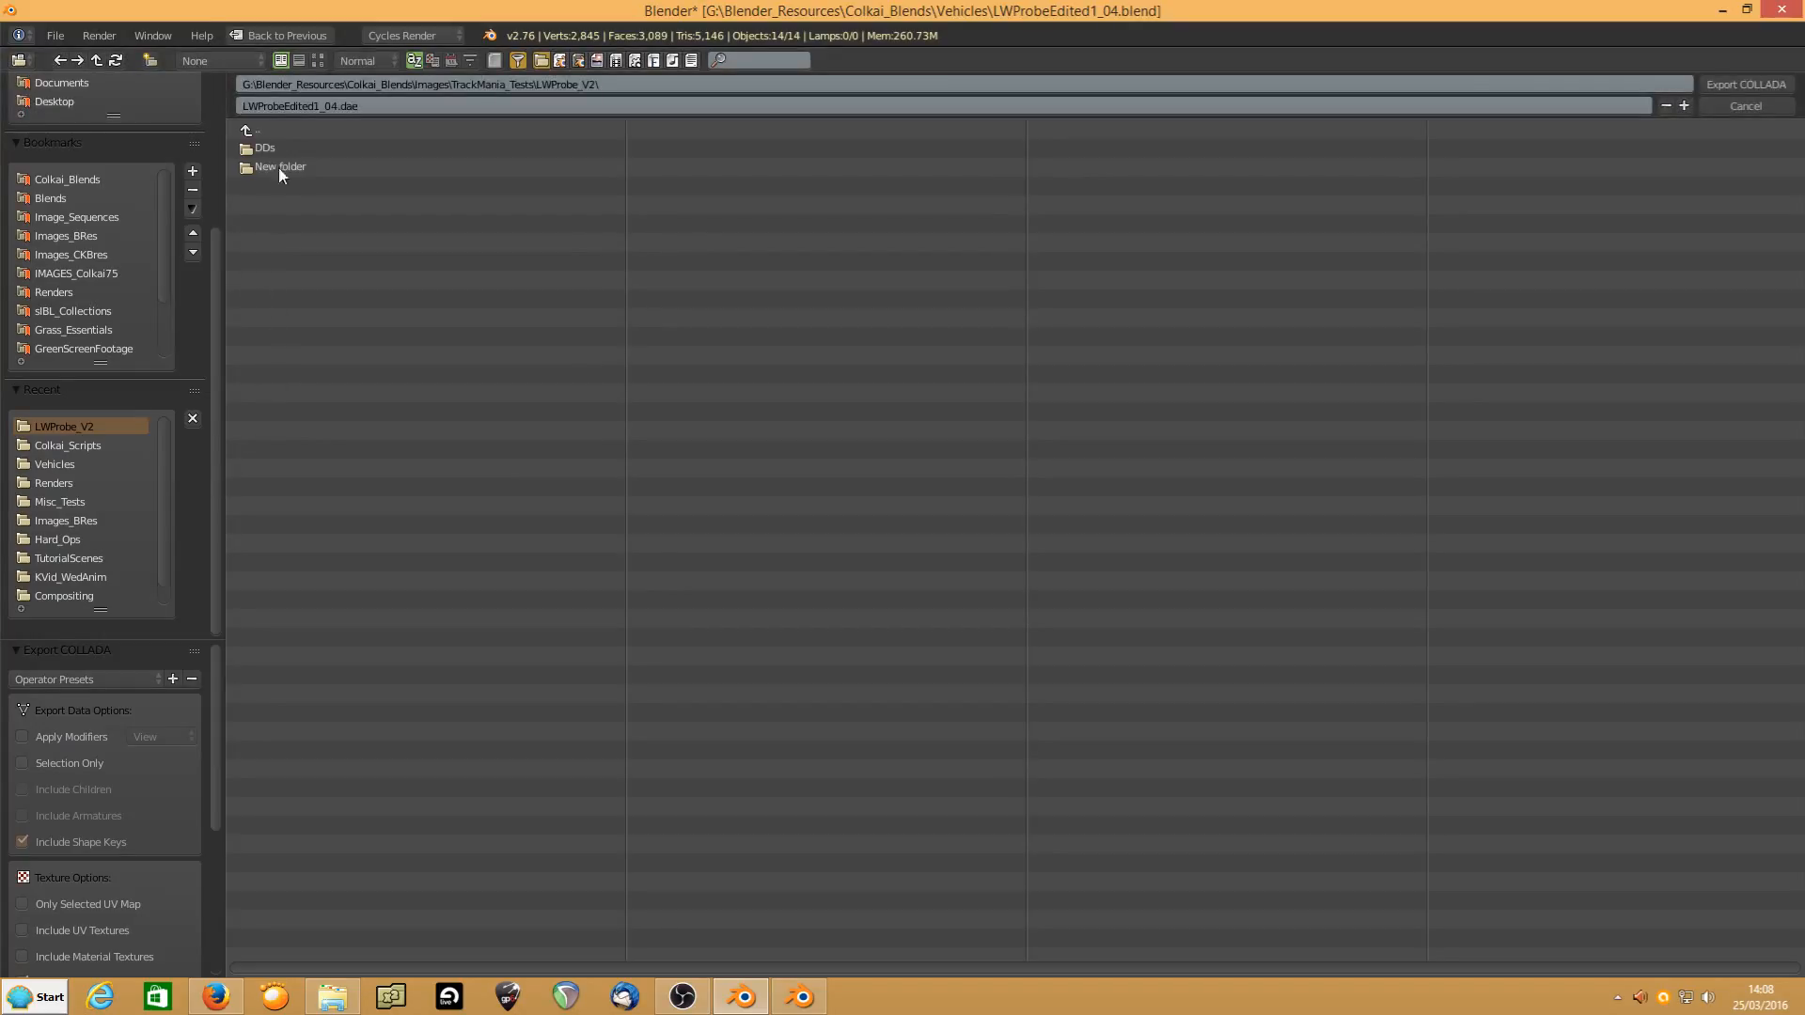
{"action": "left_click", "coordinate": [258, 132]}
{"action": "left_click", "coordinate": [258, 131]}
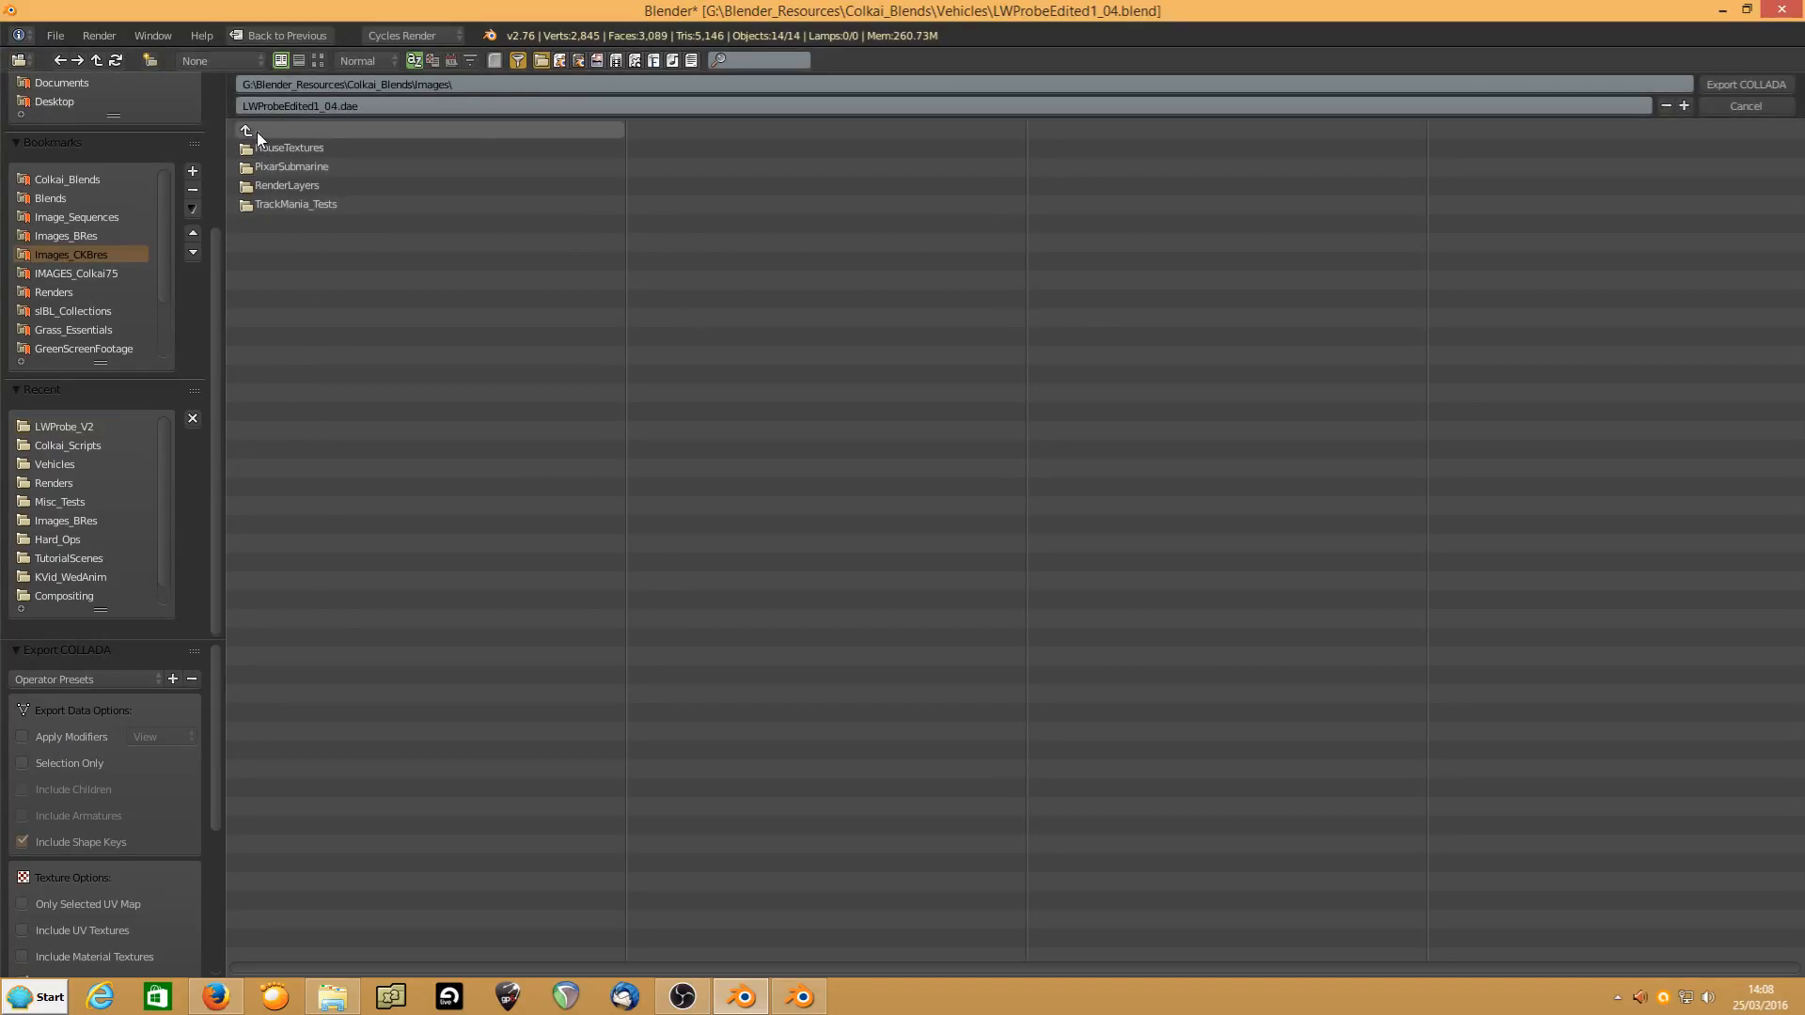
{"action": "left_click", "coordinate": [257, 132]}
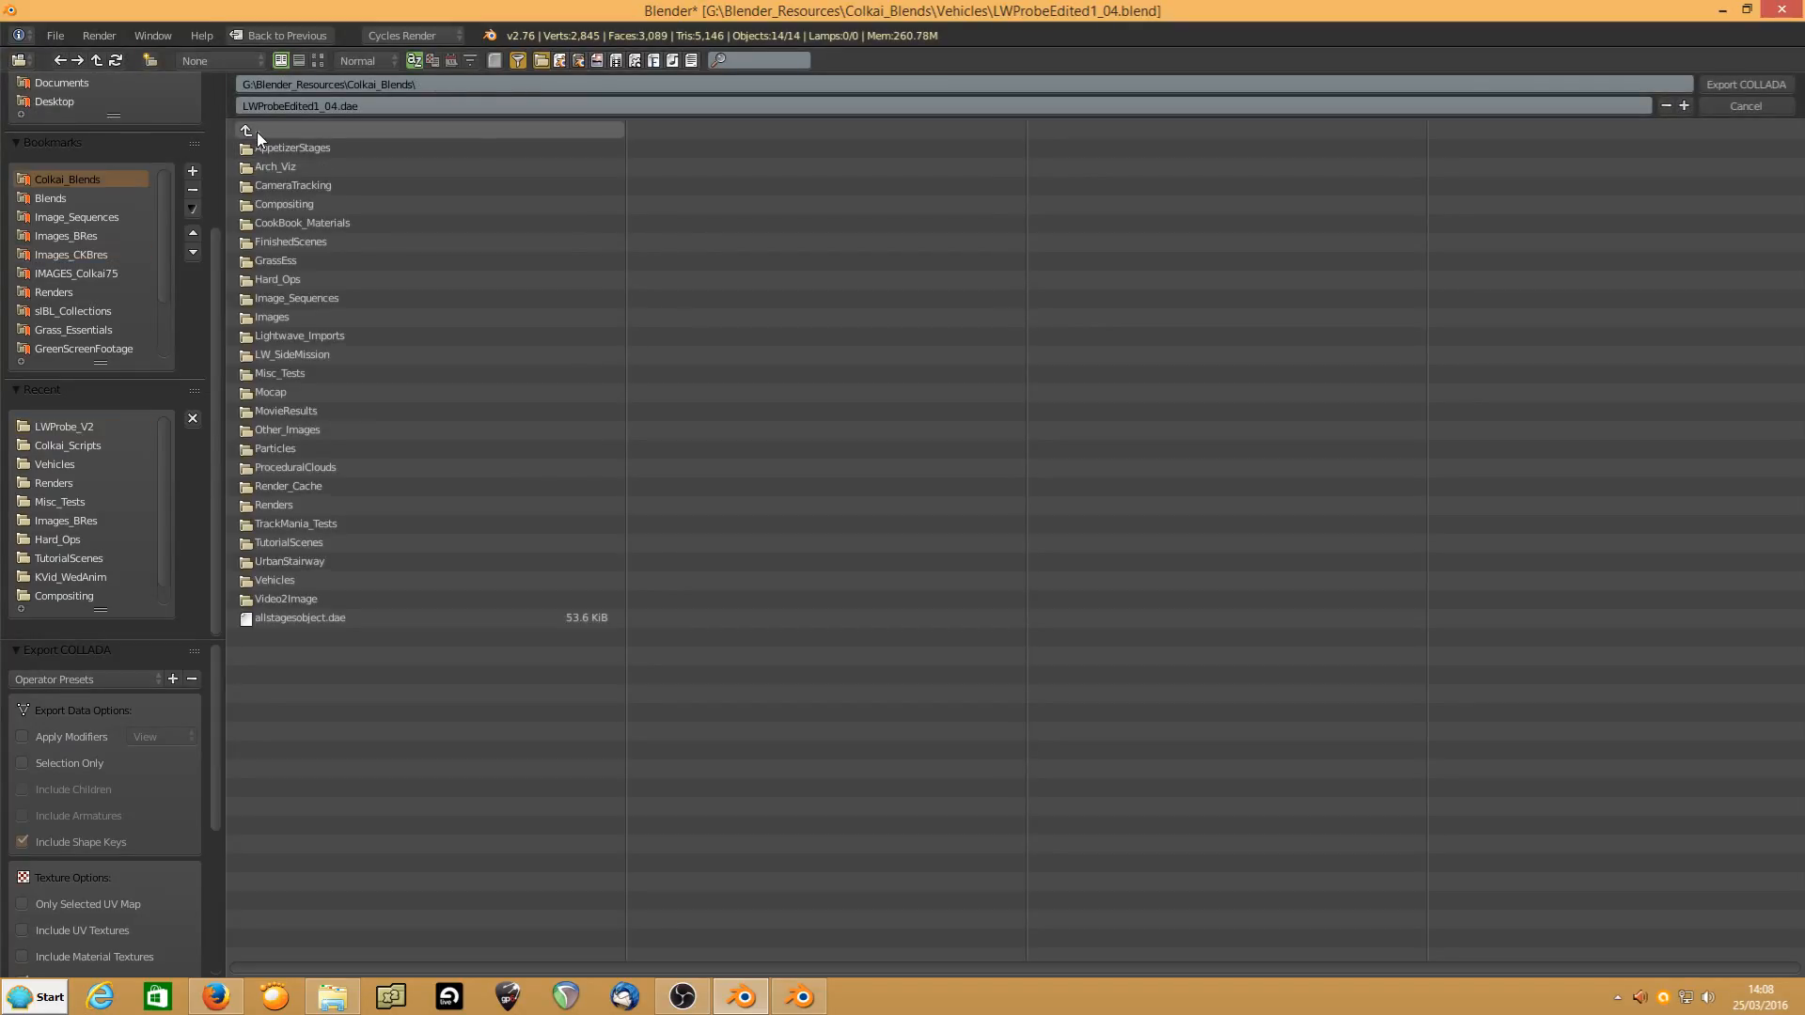
{"action": "left_click", "coordinate": [272, 523]}
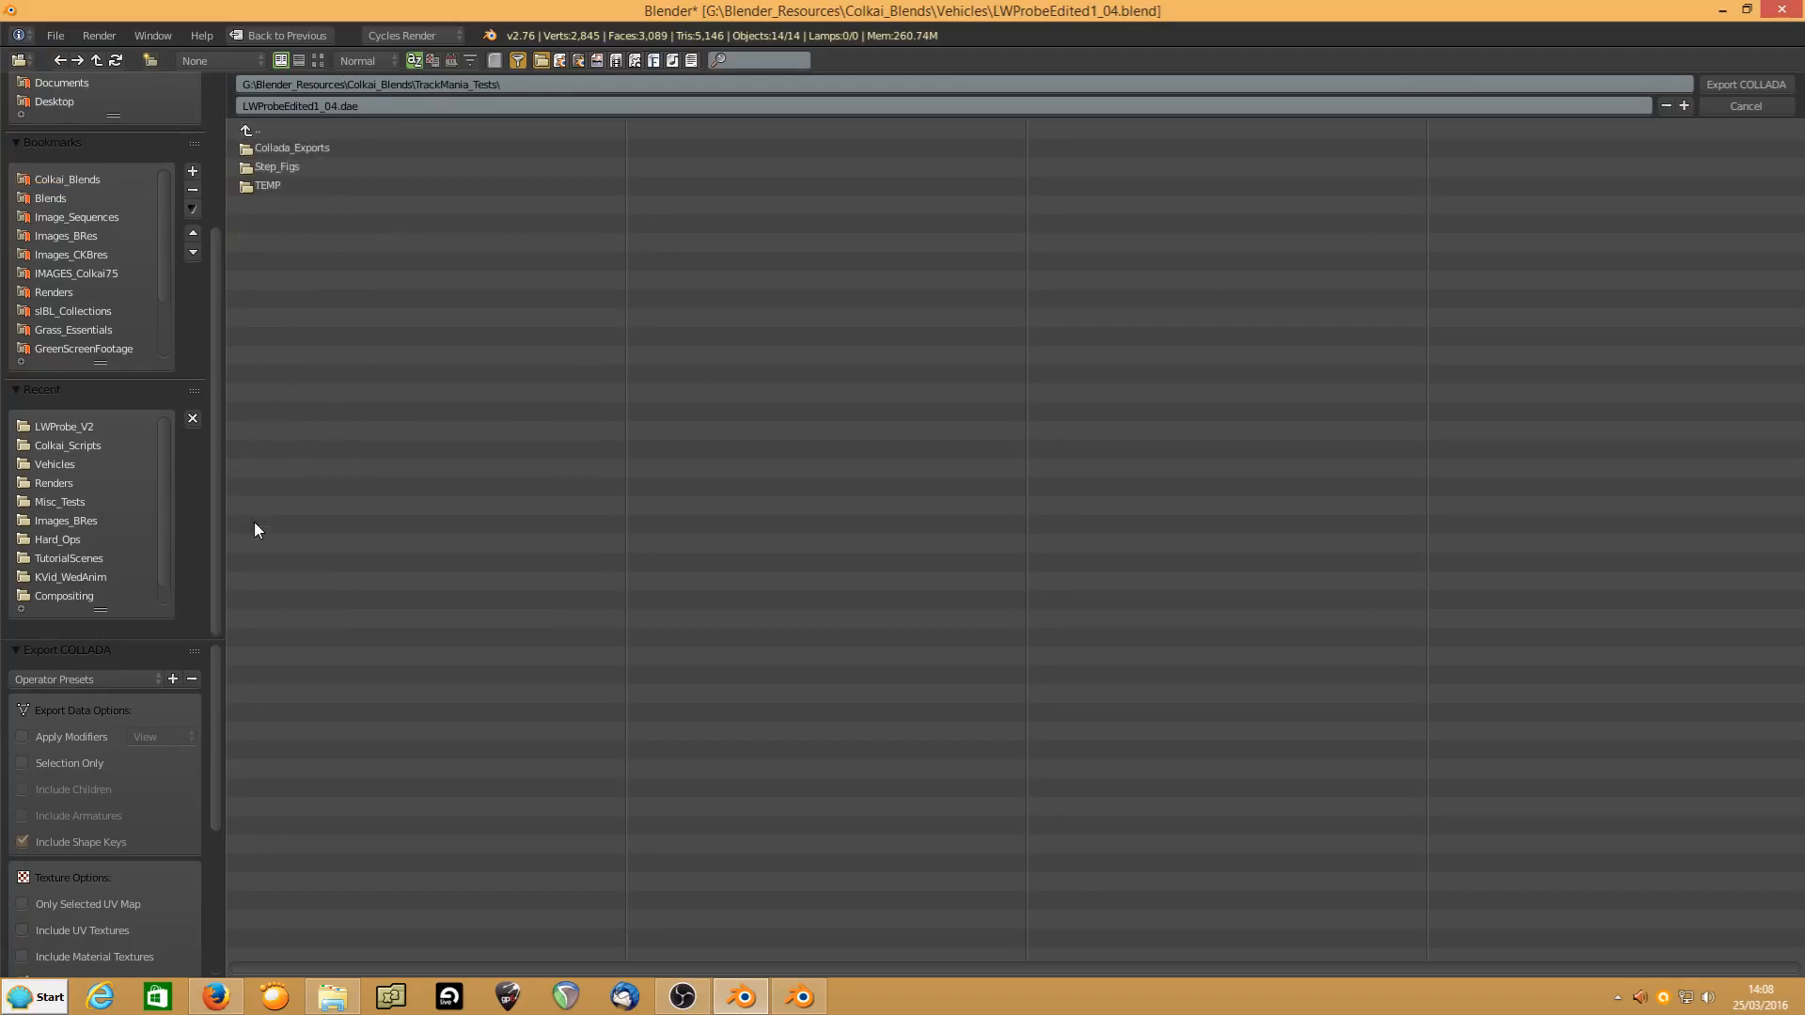
{"action": "left_click", "coordinate": [255, 149]}
Name the export file Probey and export the model as Collada
{"action": "left_click", "coordinate": [318, 106]}
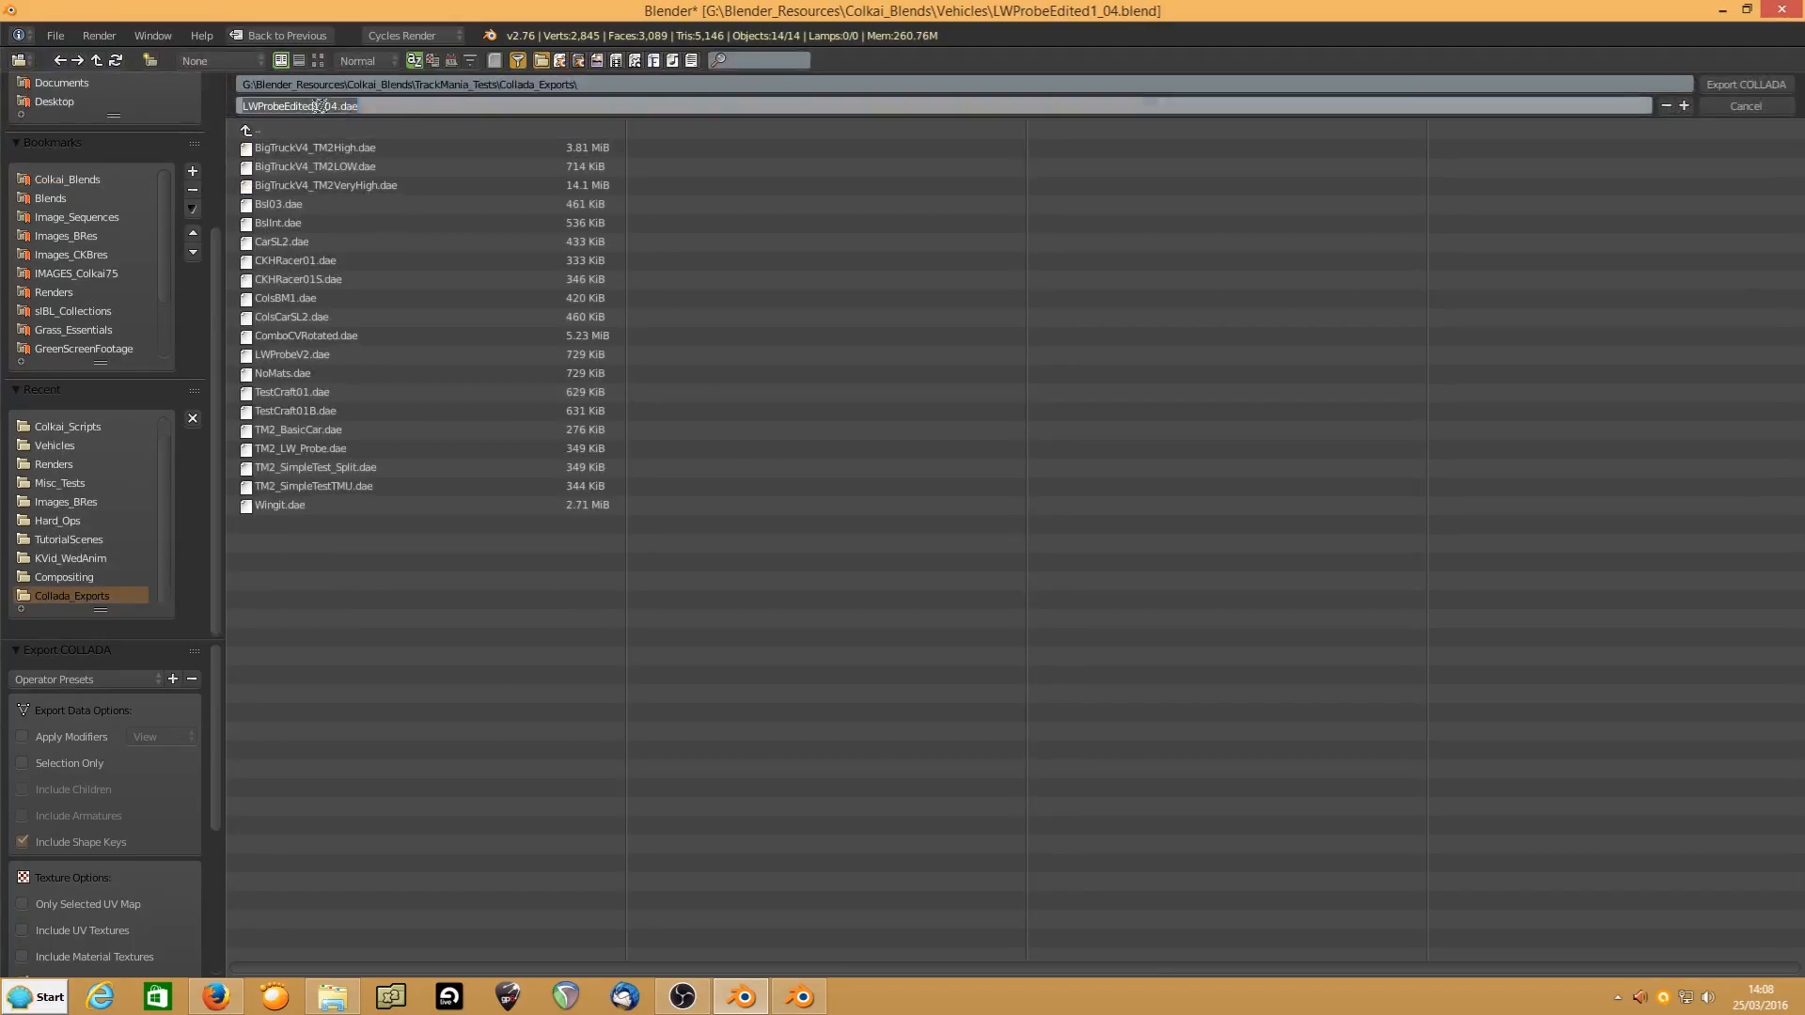
{"action": "type", "text": "Probey"}
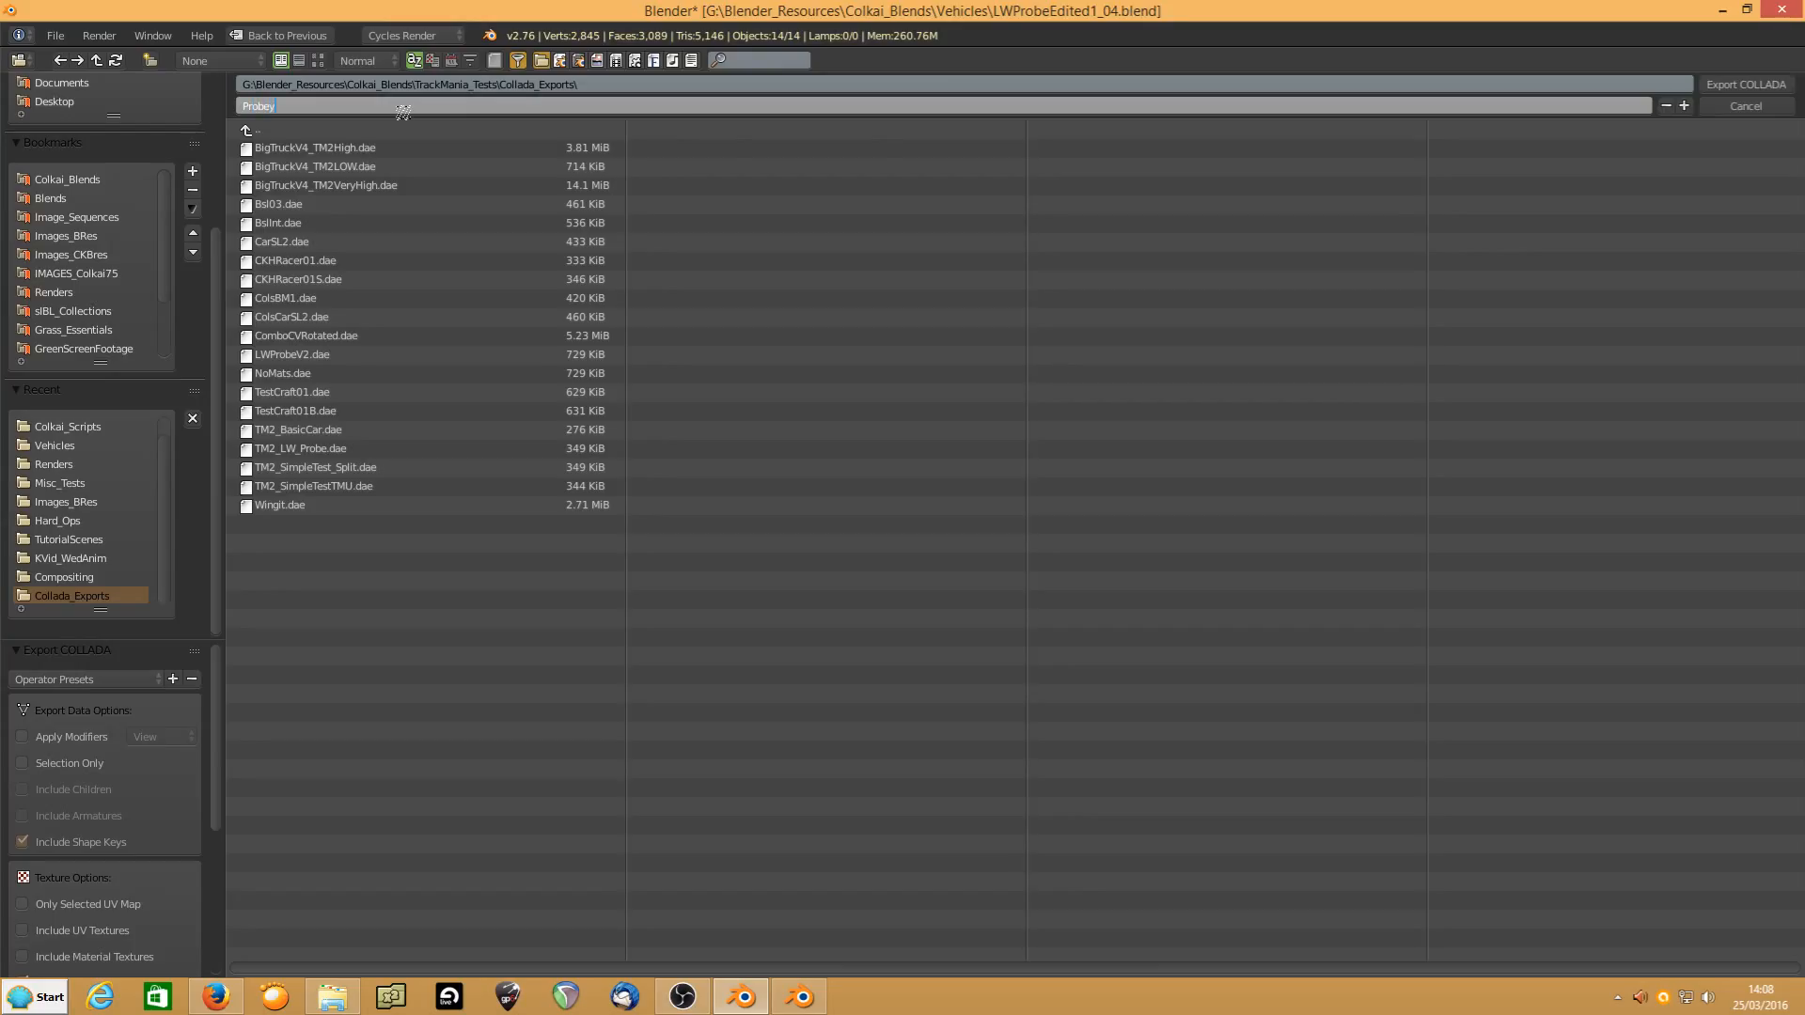
{"action": "key", "text": "Return"}
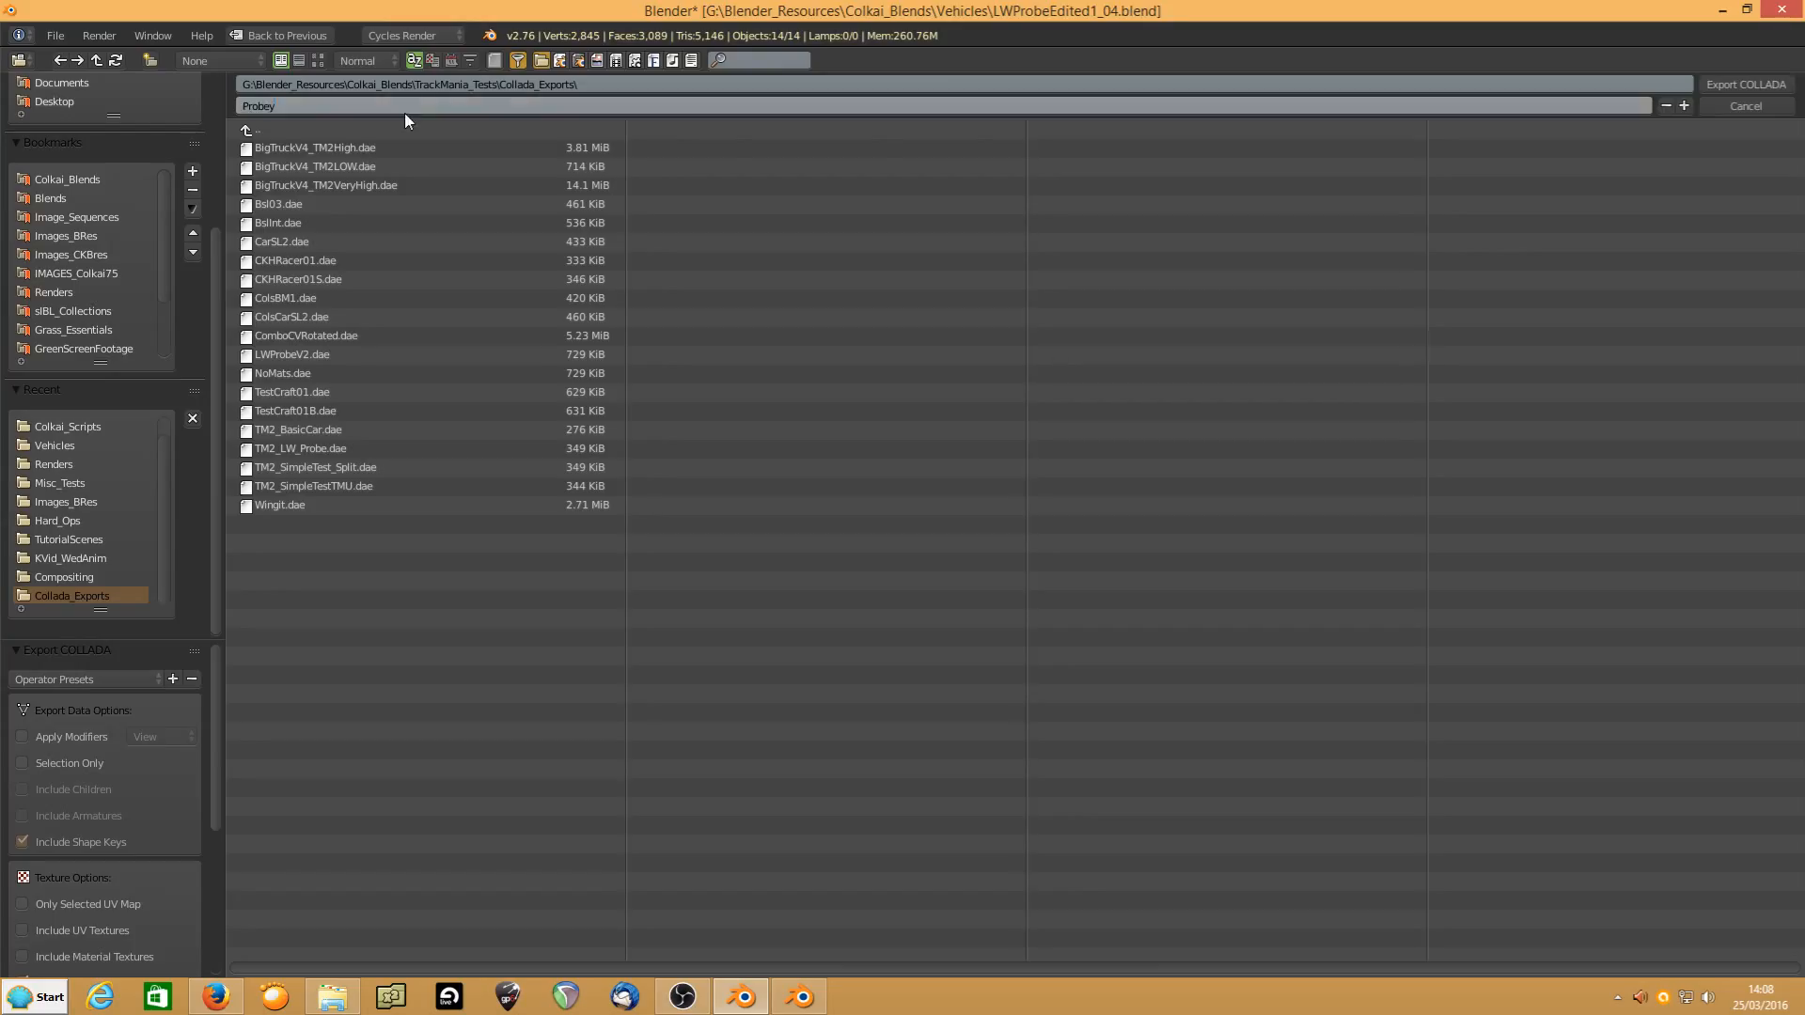
{"action": "left_click", "coordinate": [1713, 87]}
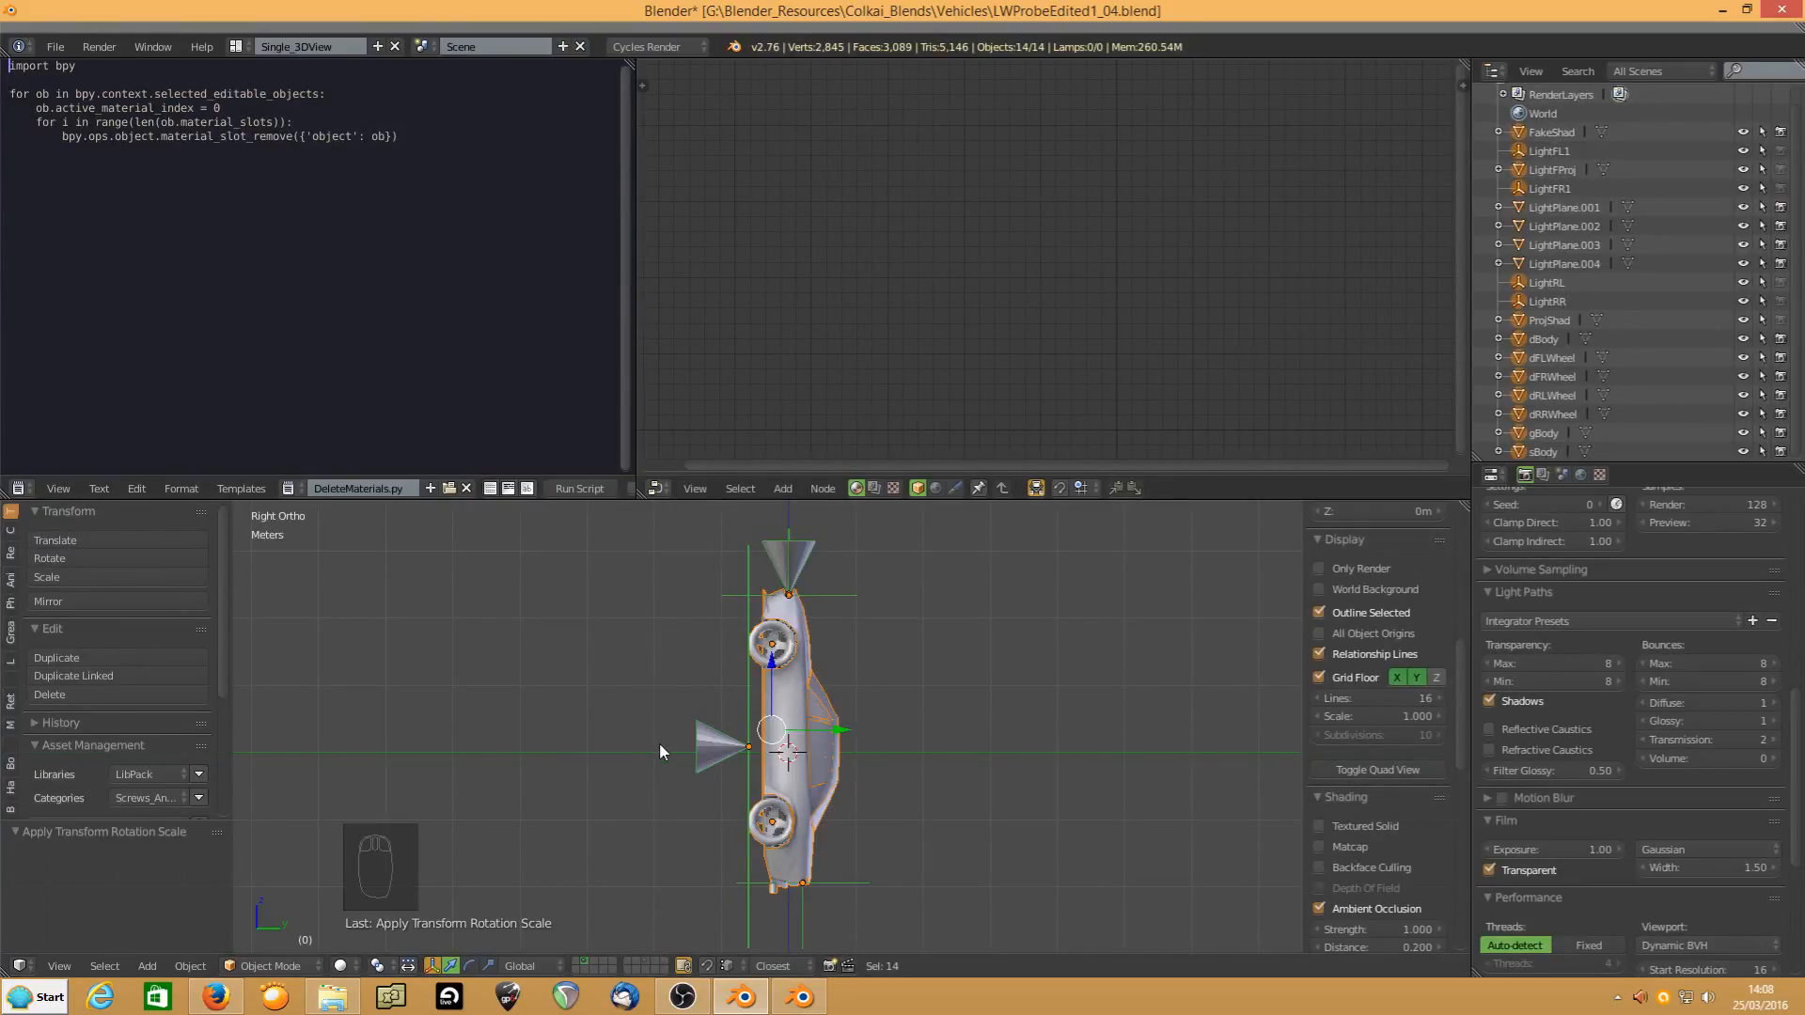
Quit the Blender session containing LWProbeEdited1_04.blend
{"action": "left_click", "coordinate": [60, 46]}
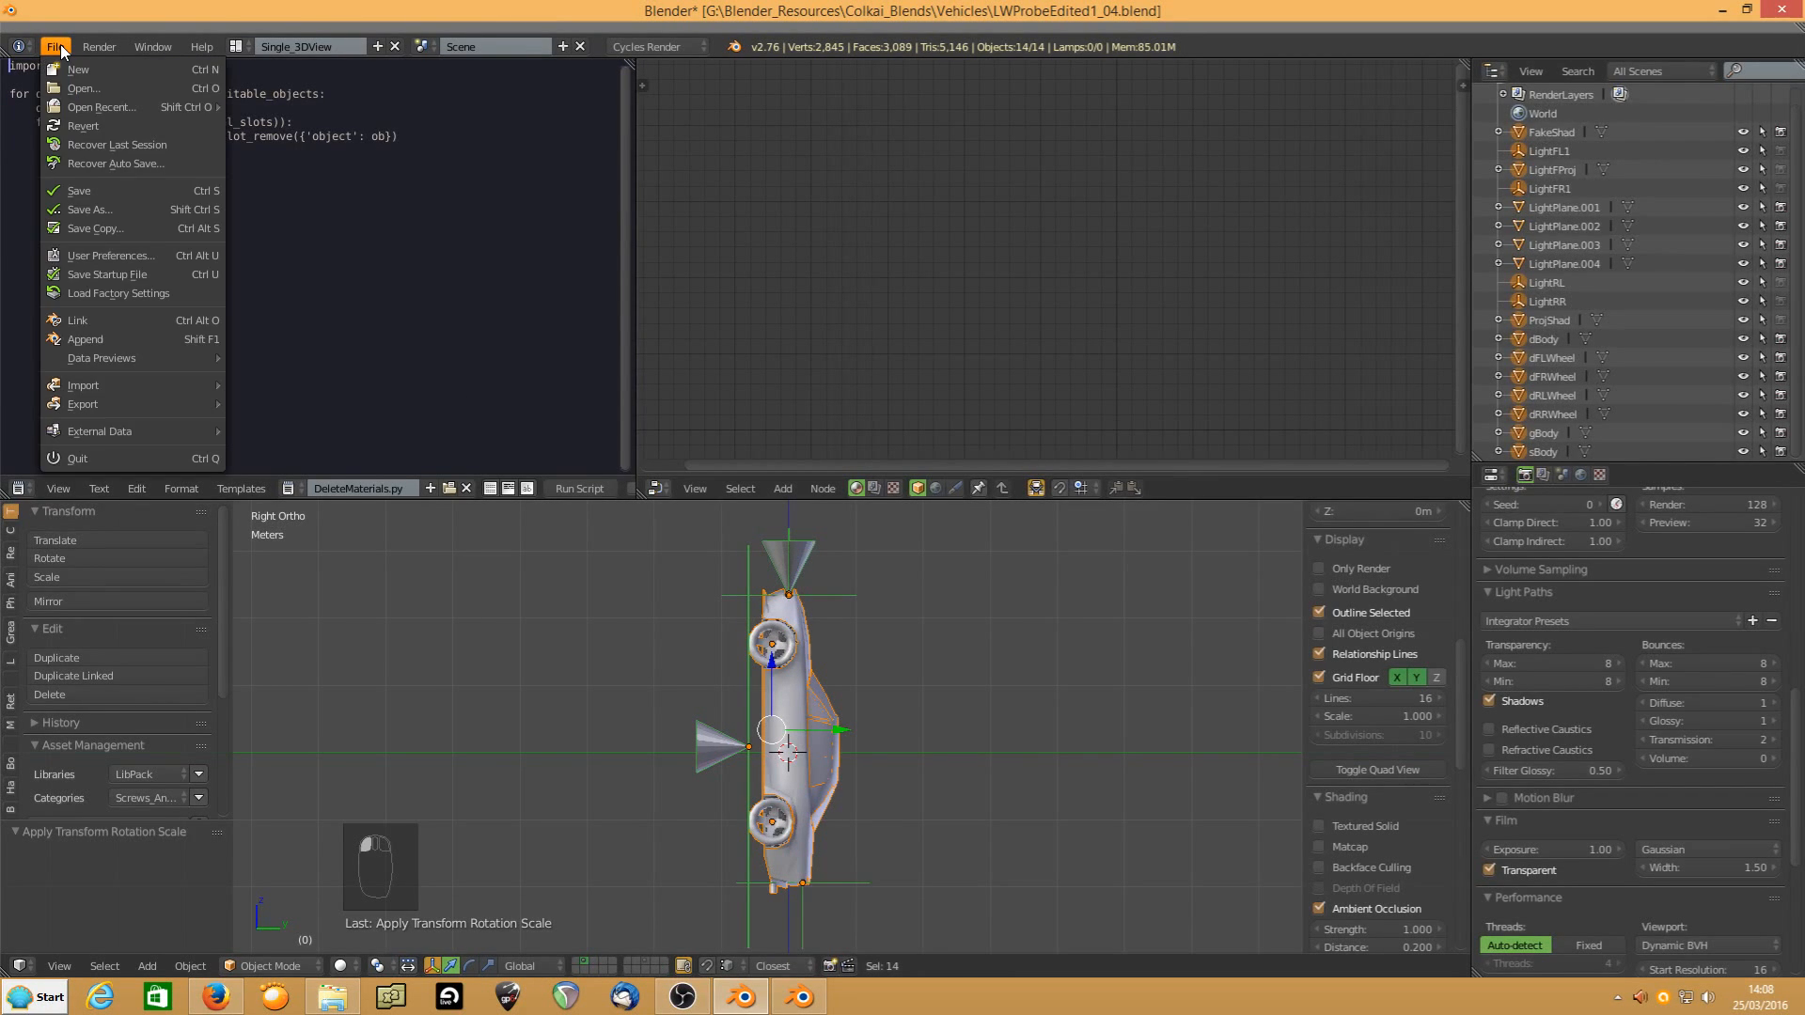
{"action": "left_click", "coordinate": [98, 457]}
{"action": "left_click", "coordinate": [98, 457]}
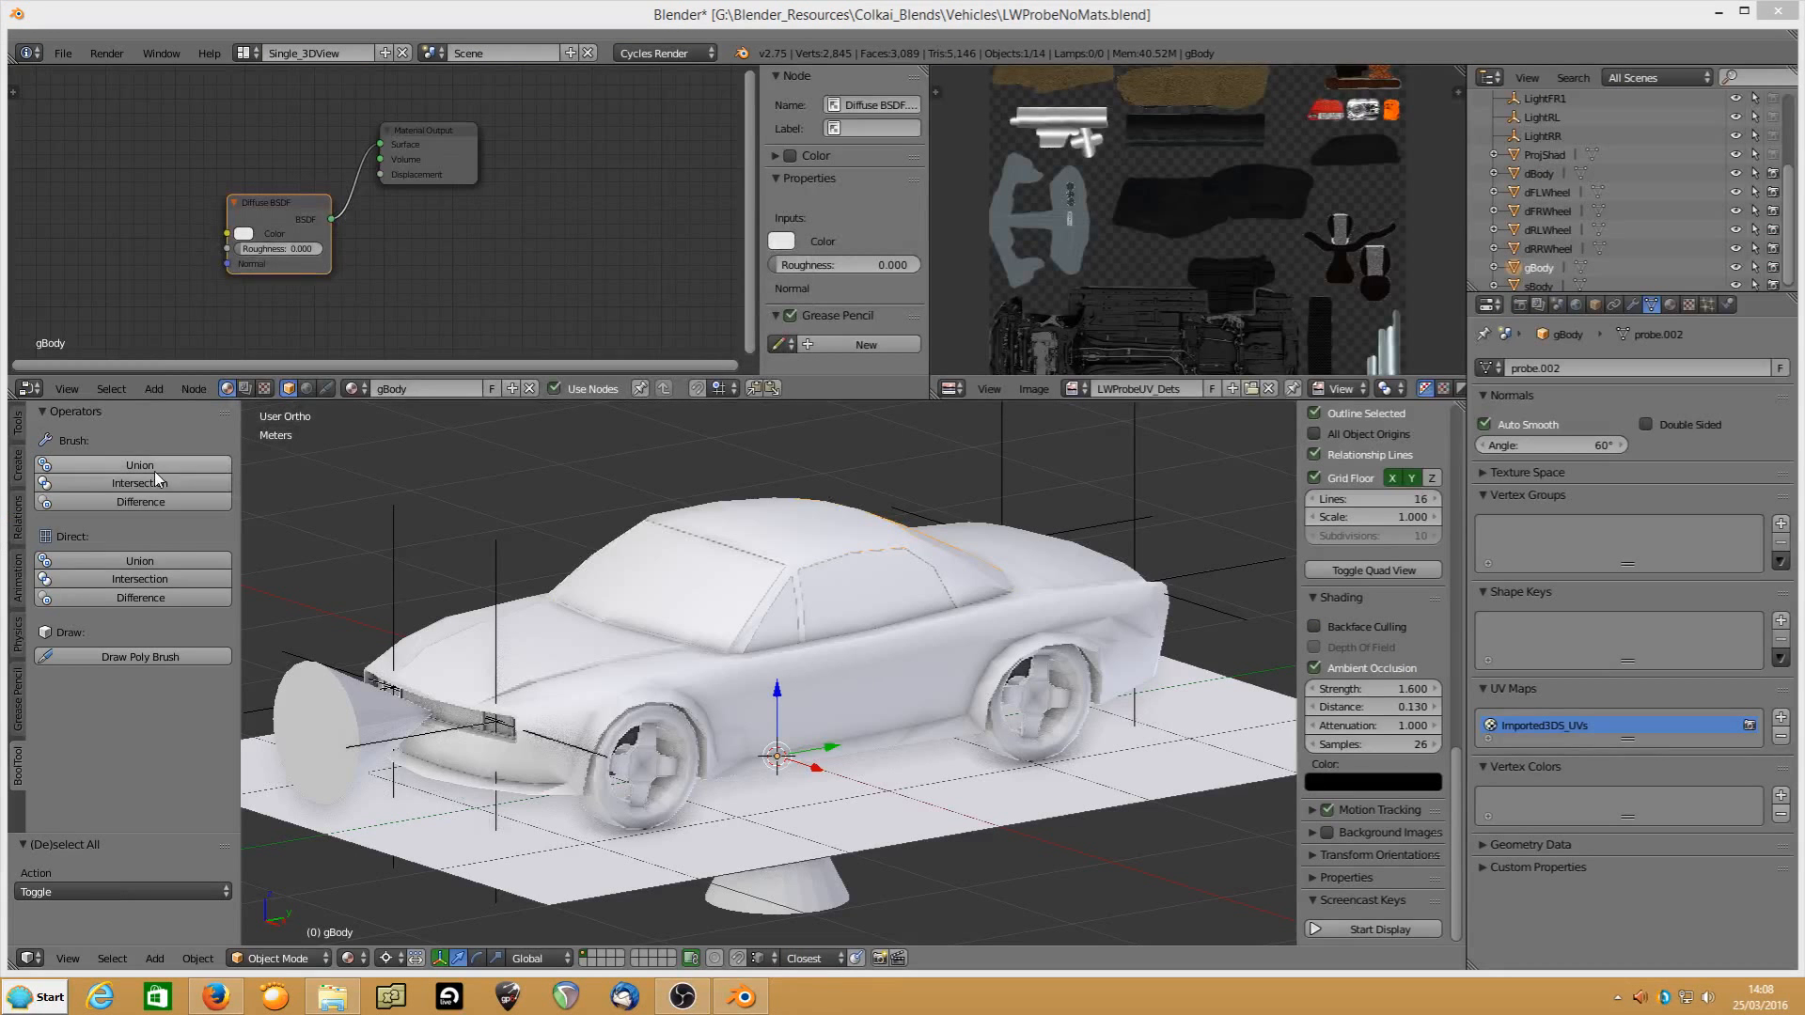
Switch to xplorer² and browse from Blender_Resources on drive G: to the TrackMania_Tests\Collada_Exports folder
{"action": "left_click", "coordinate": [327, 998]}
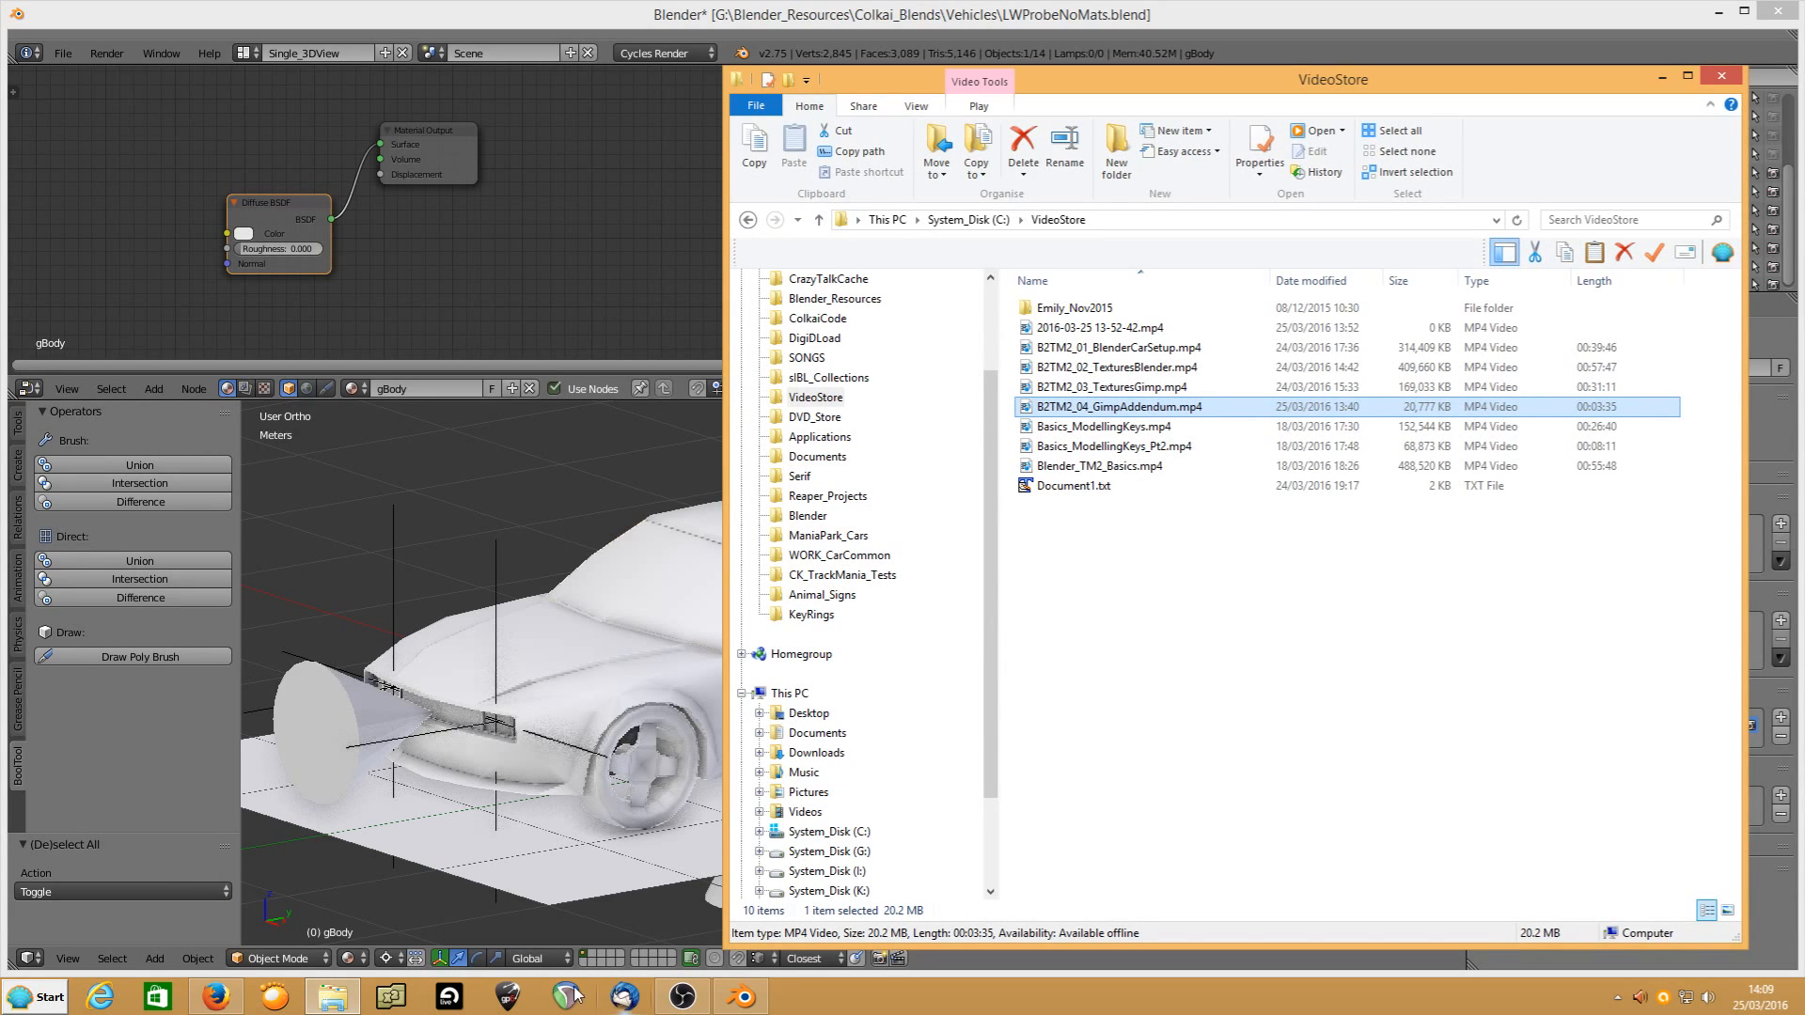
{"action": "left_click", "coordinate": [388, 999]}
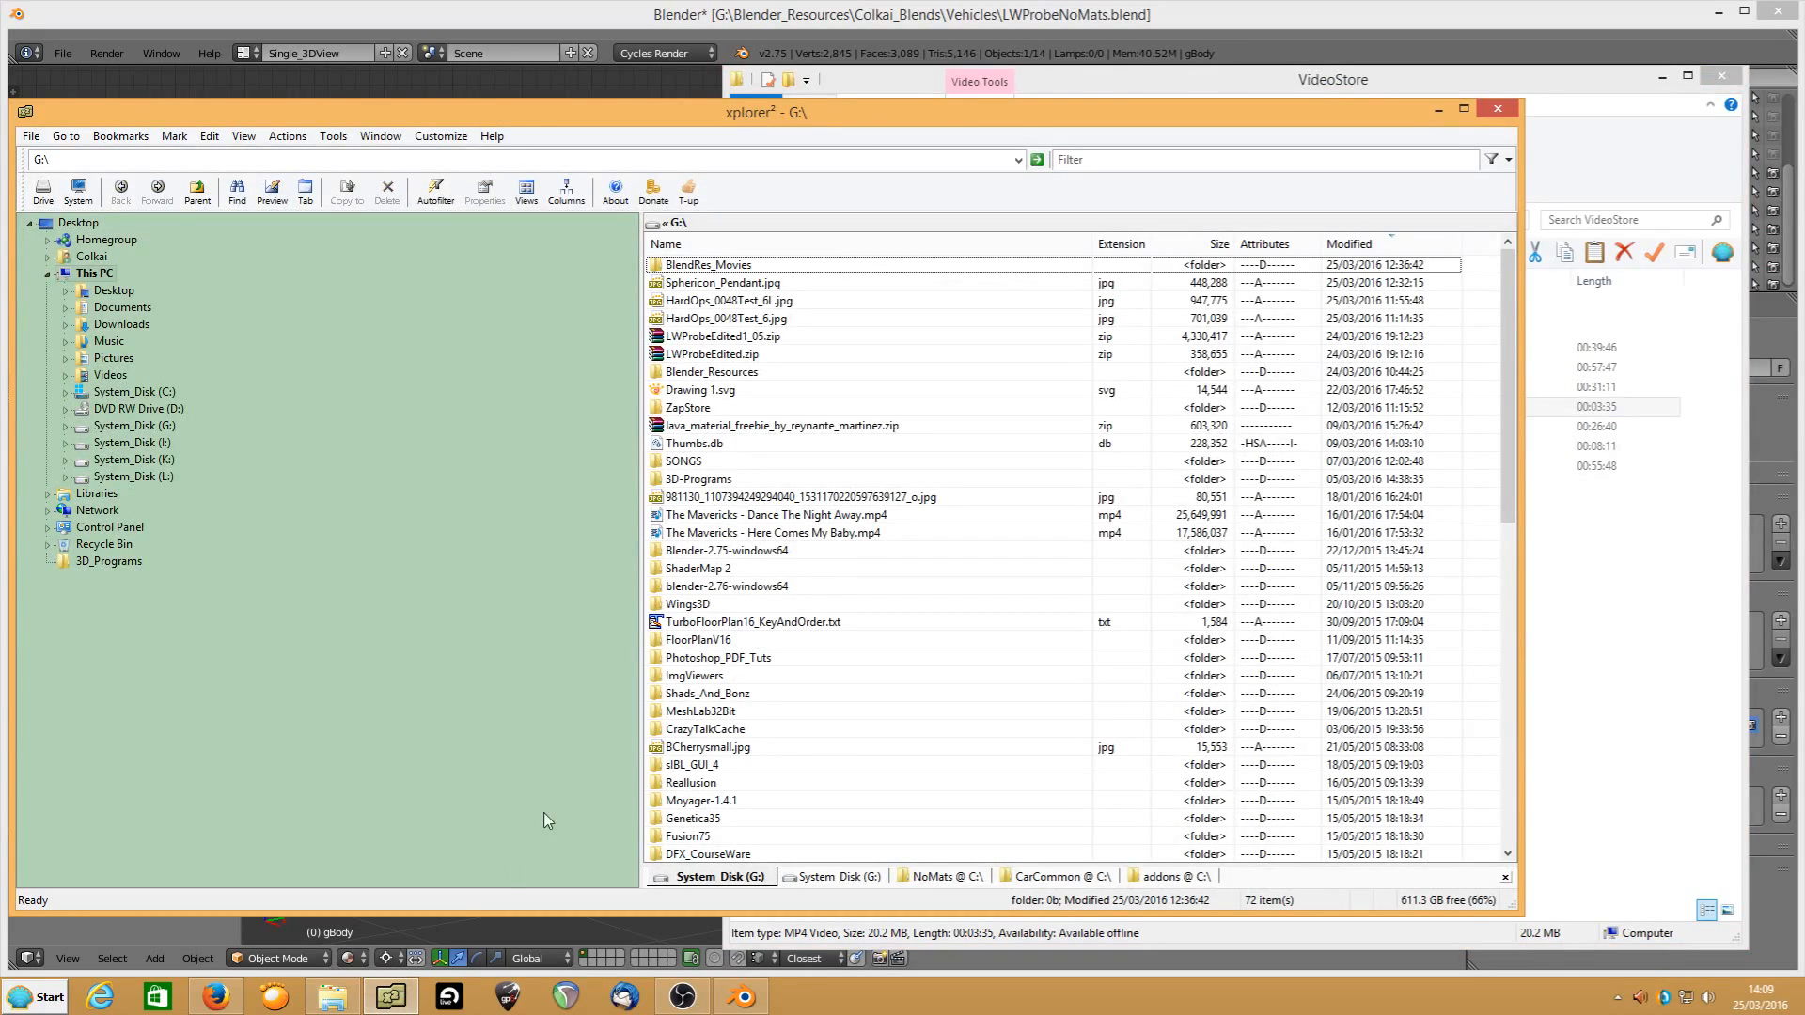
{"action": "left_click", "coordinate": [673, 373]}
{"action": "double_click", "coordinate": [673, 373]}
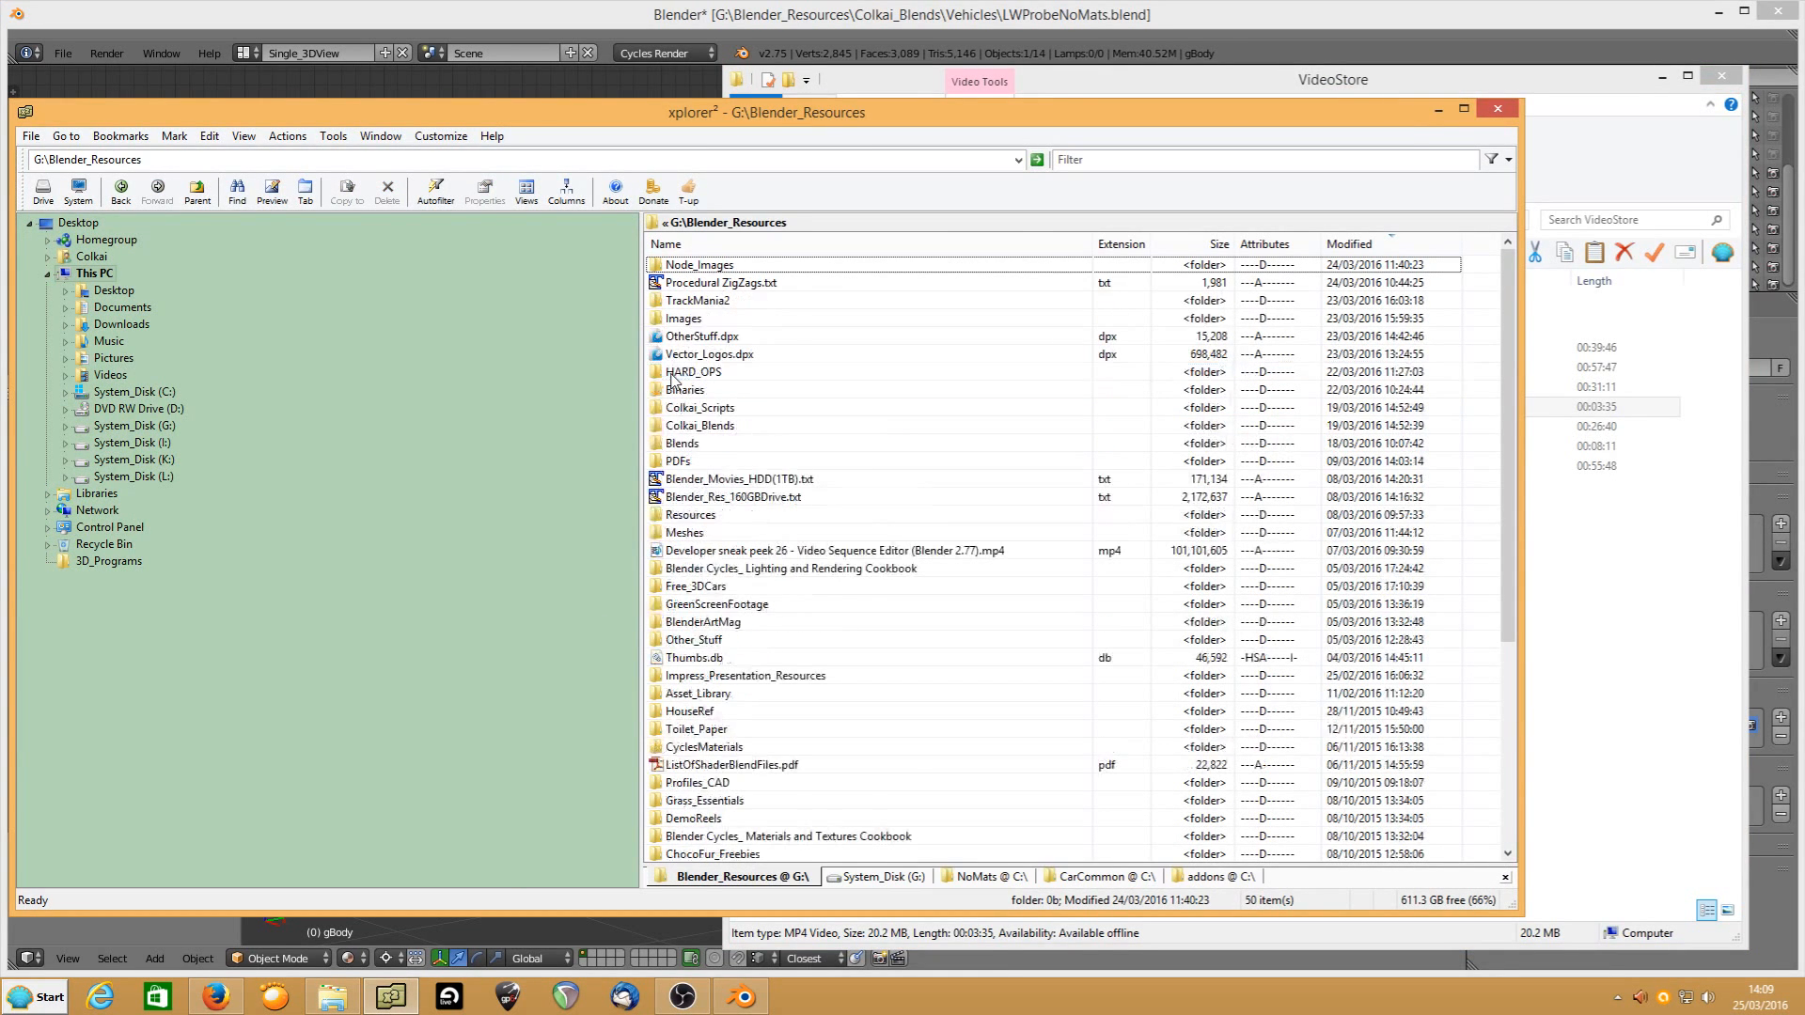
{"action": "left_click", "coordinate": [691, 247]}
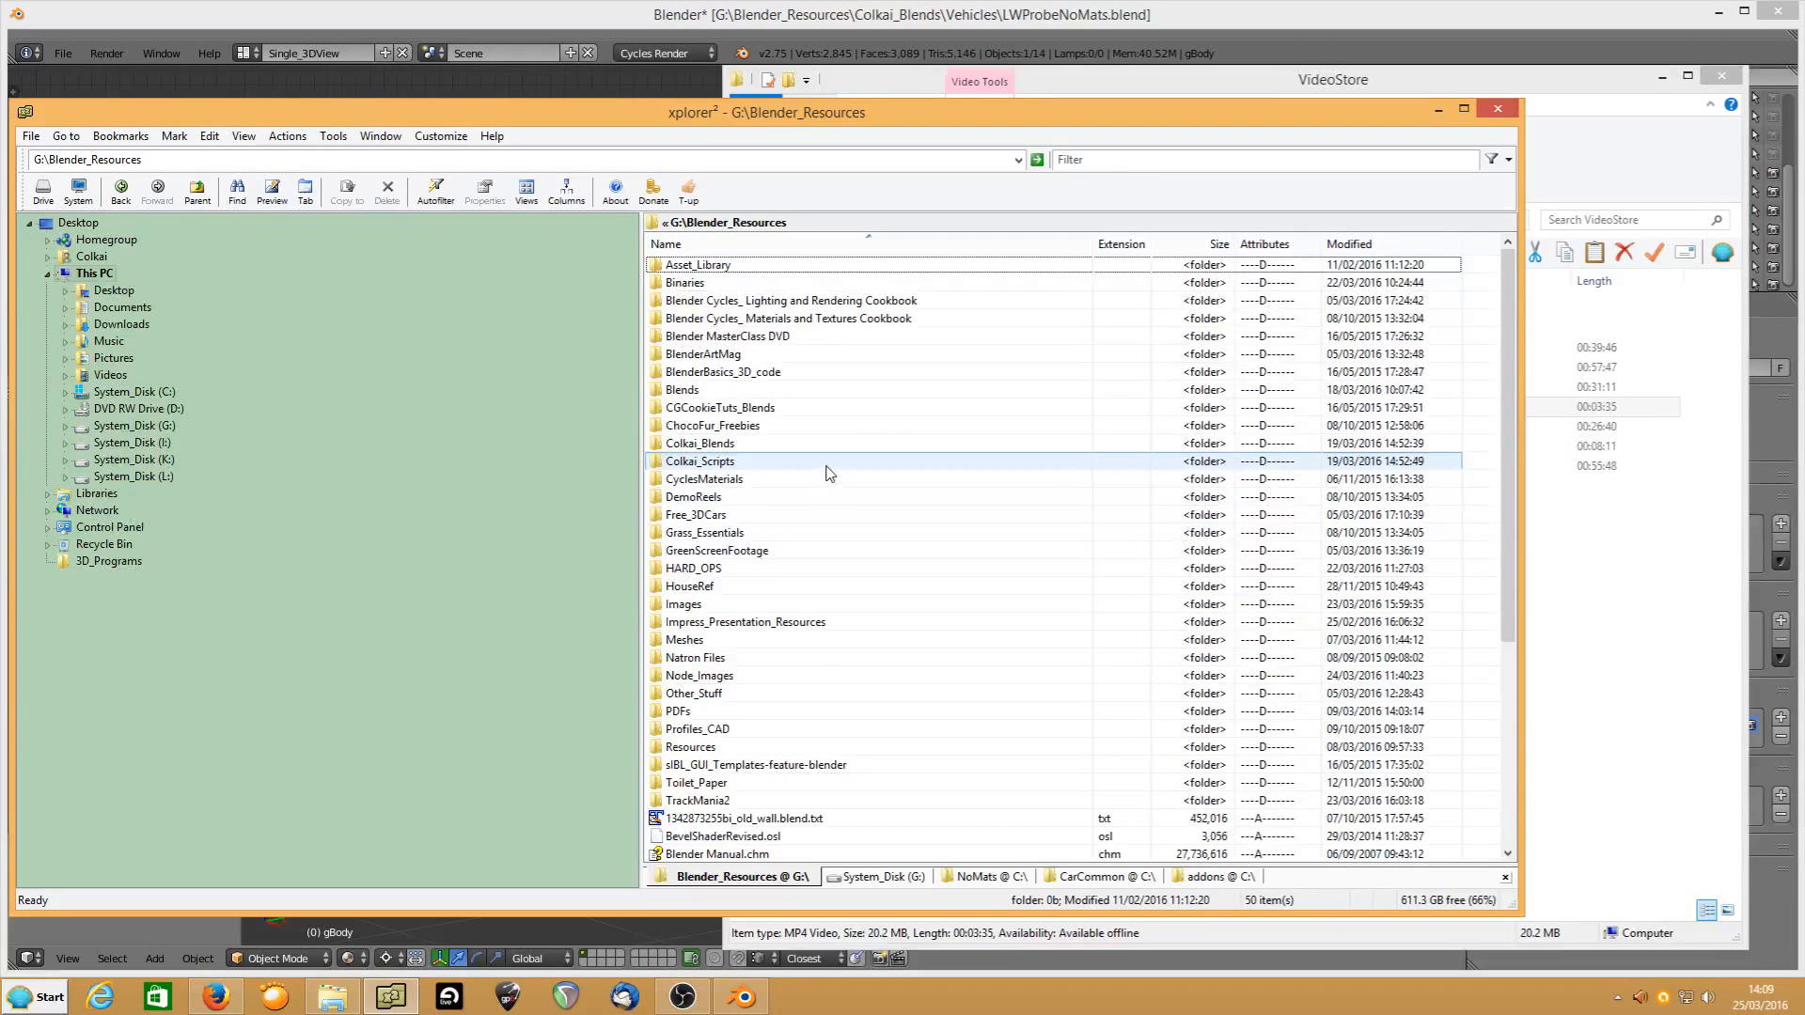
{"action": "double_click", "coordinate": [712, 444]}
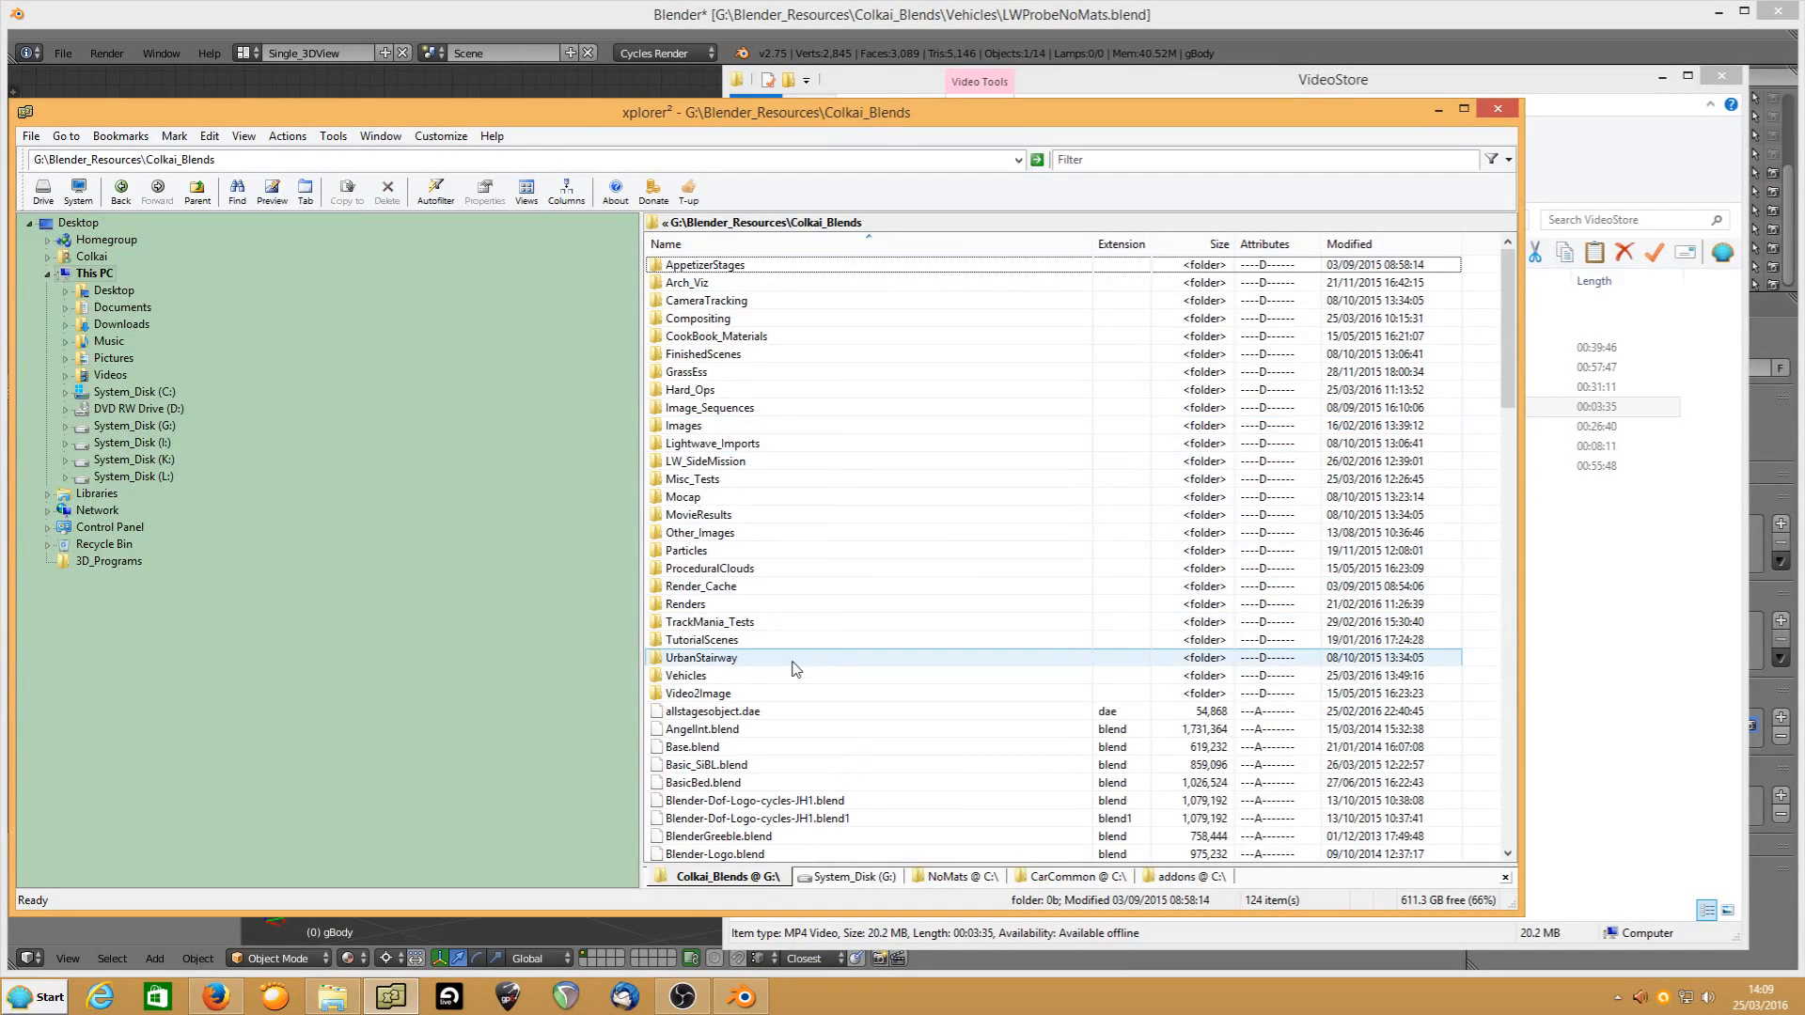
{"action": "double_click", "coordinate": [703, 622]}
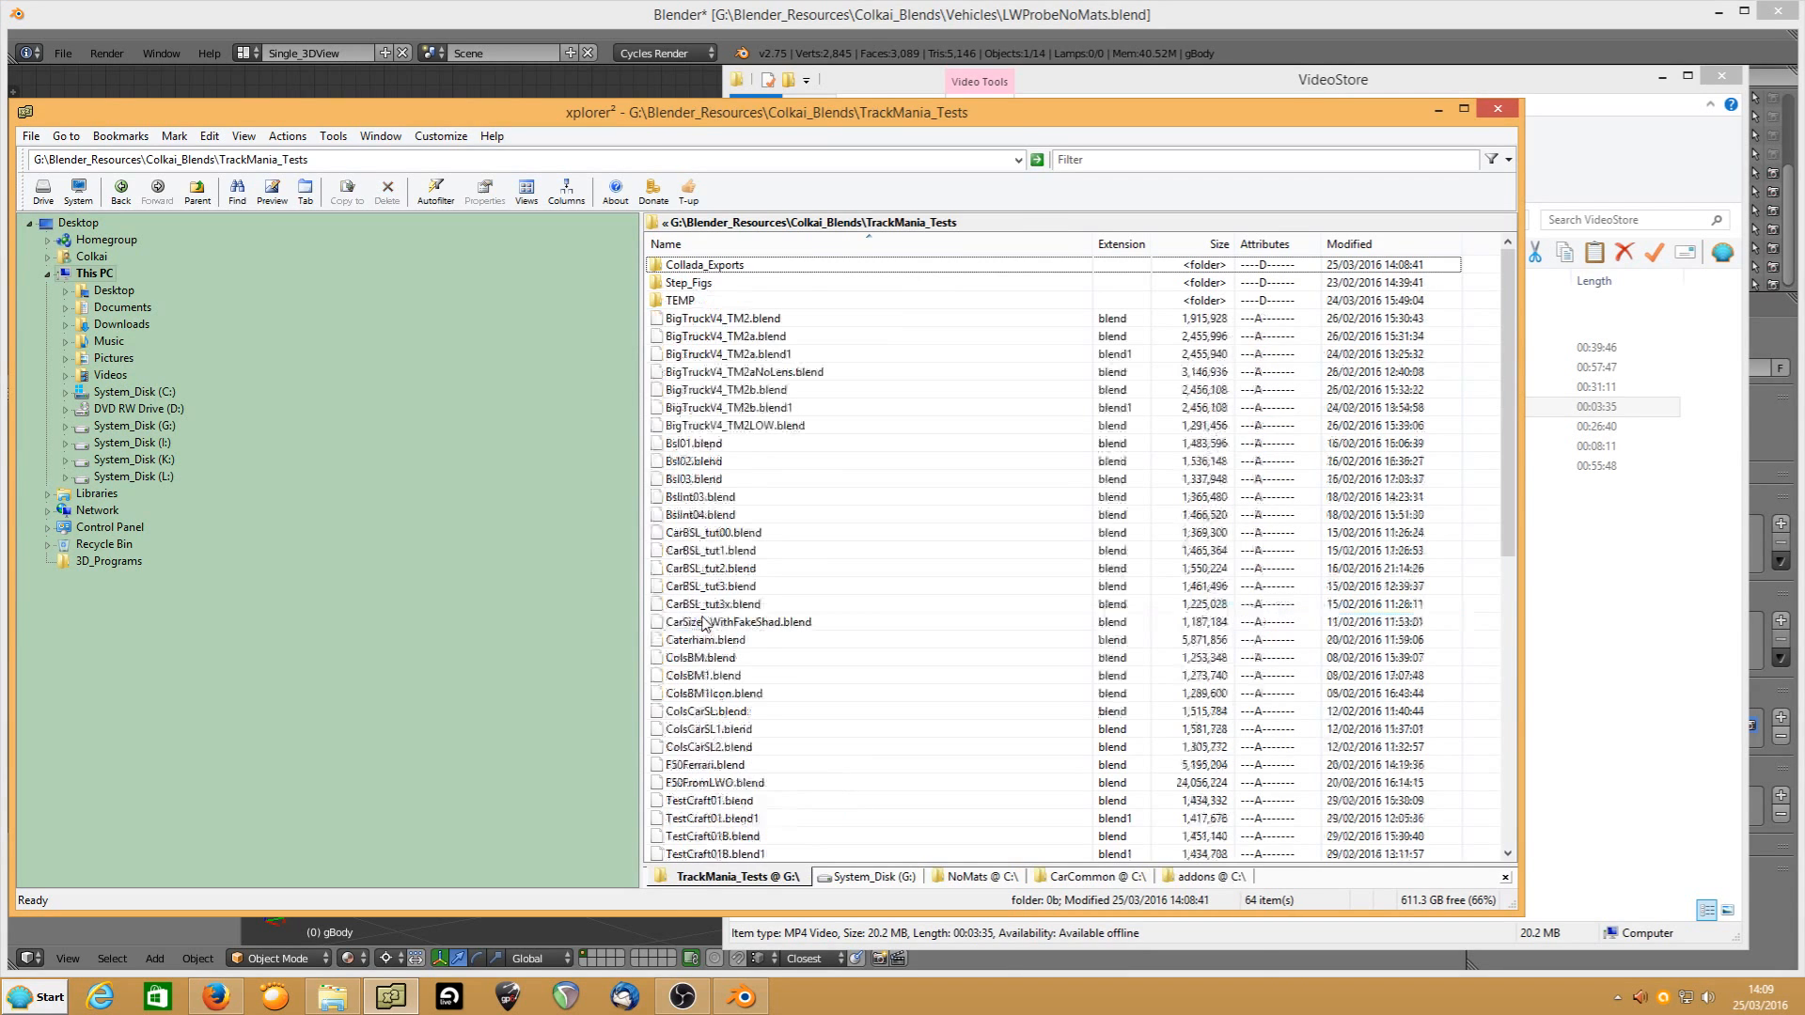
{"action": "double_click", "coordinate": [691, 265]}
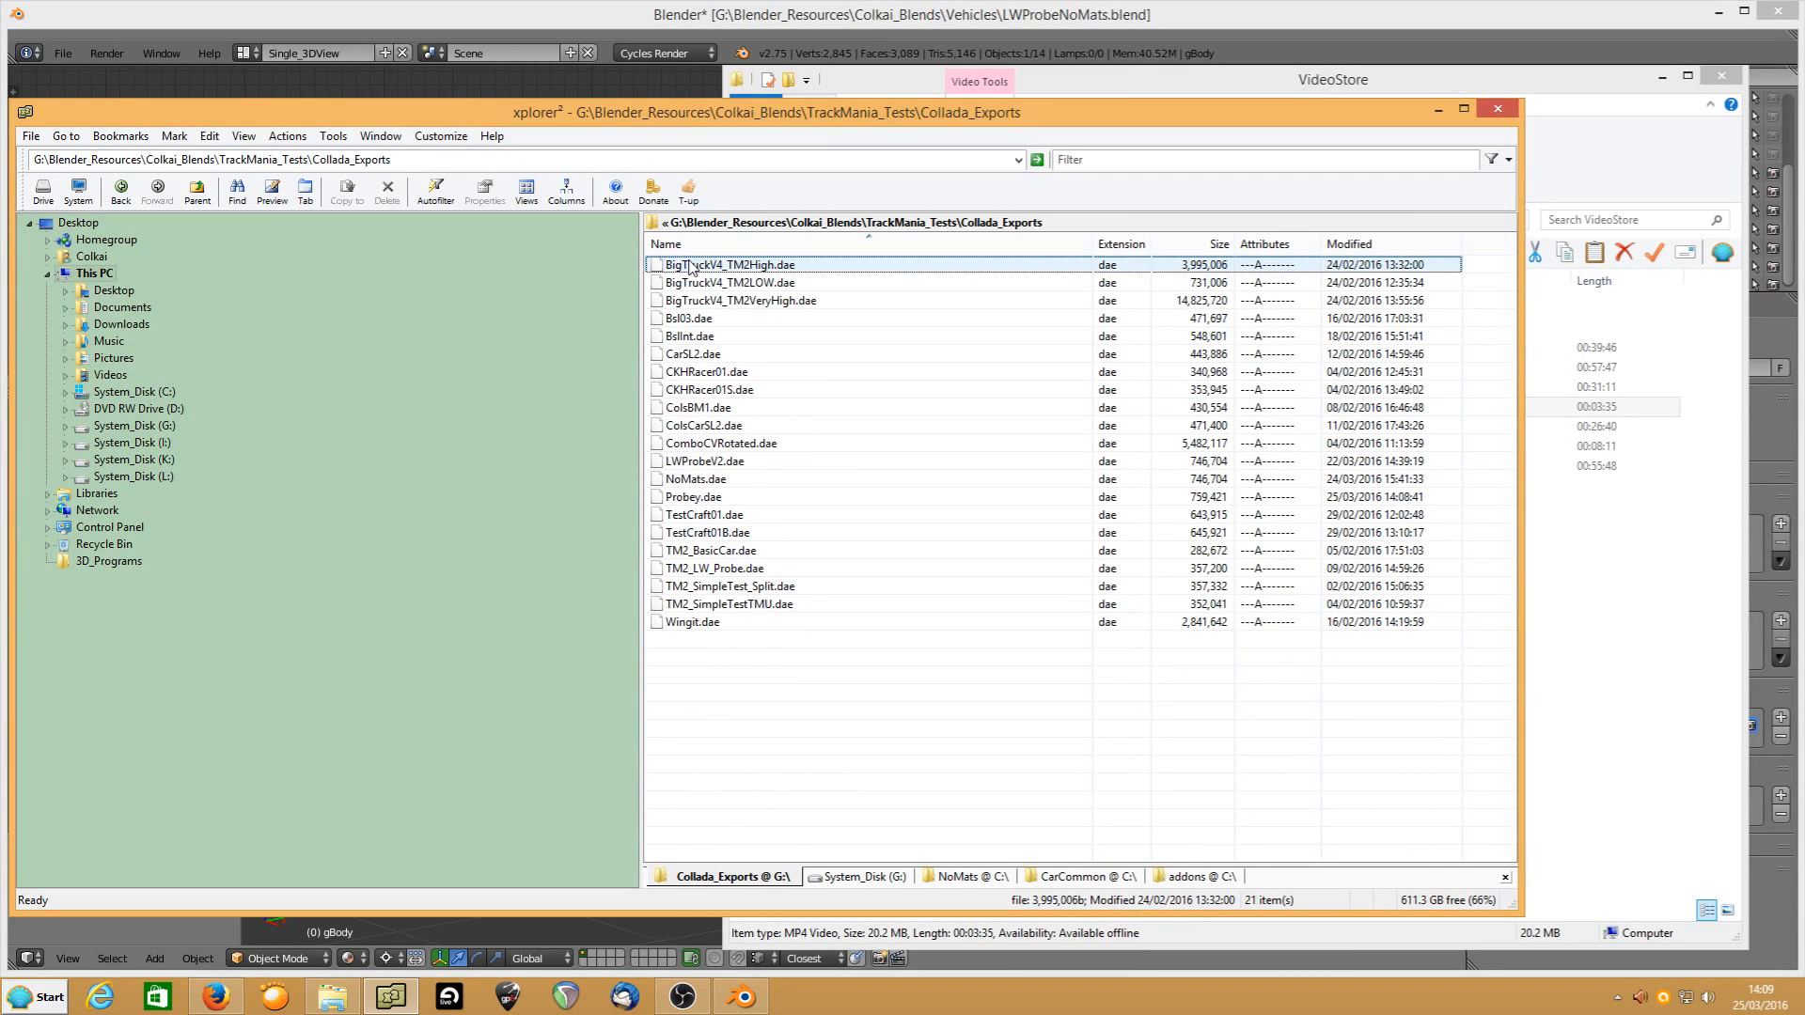
Copy the exported Probey.dae file from the Collada_Exports folder
{"action": "left_click", "coordinate": [673, 499]}
{"action": "right_click", "coordinate": [676, 504]}
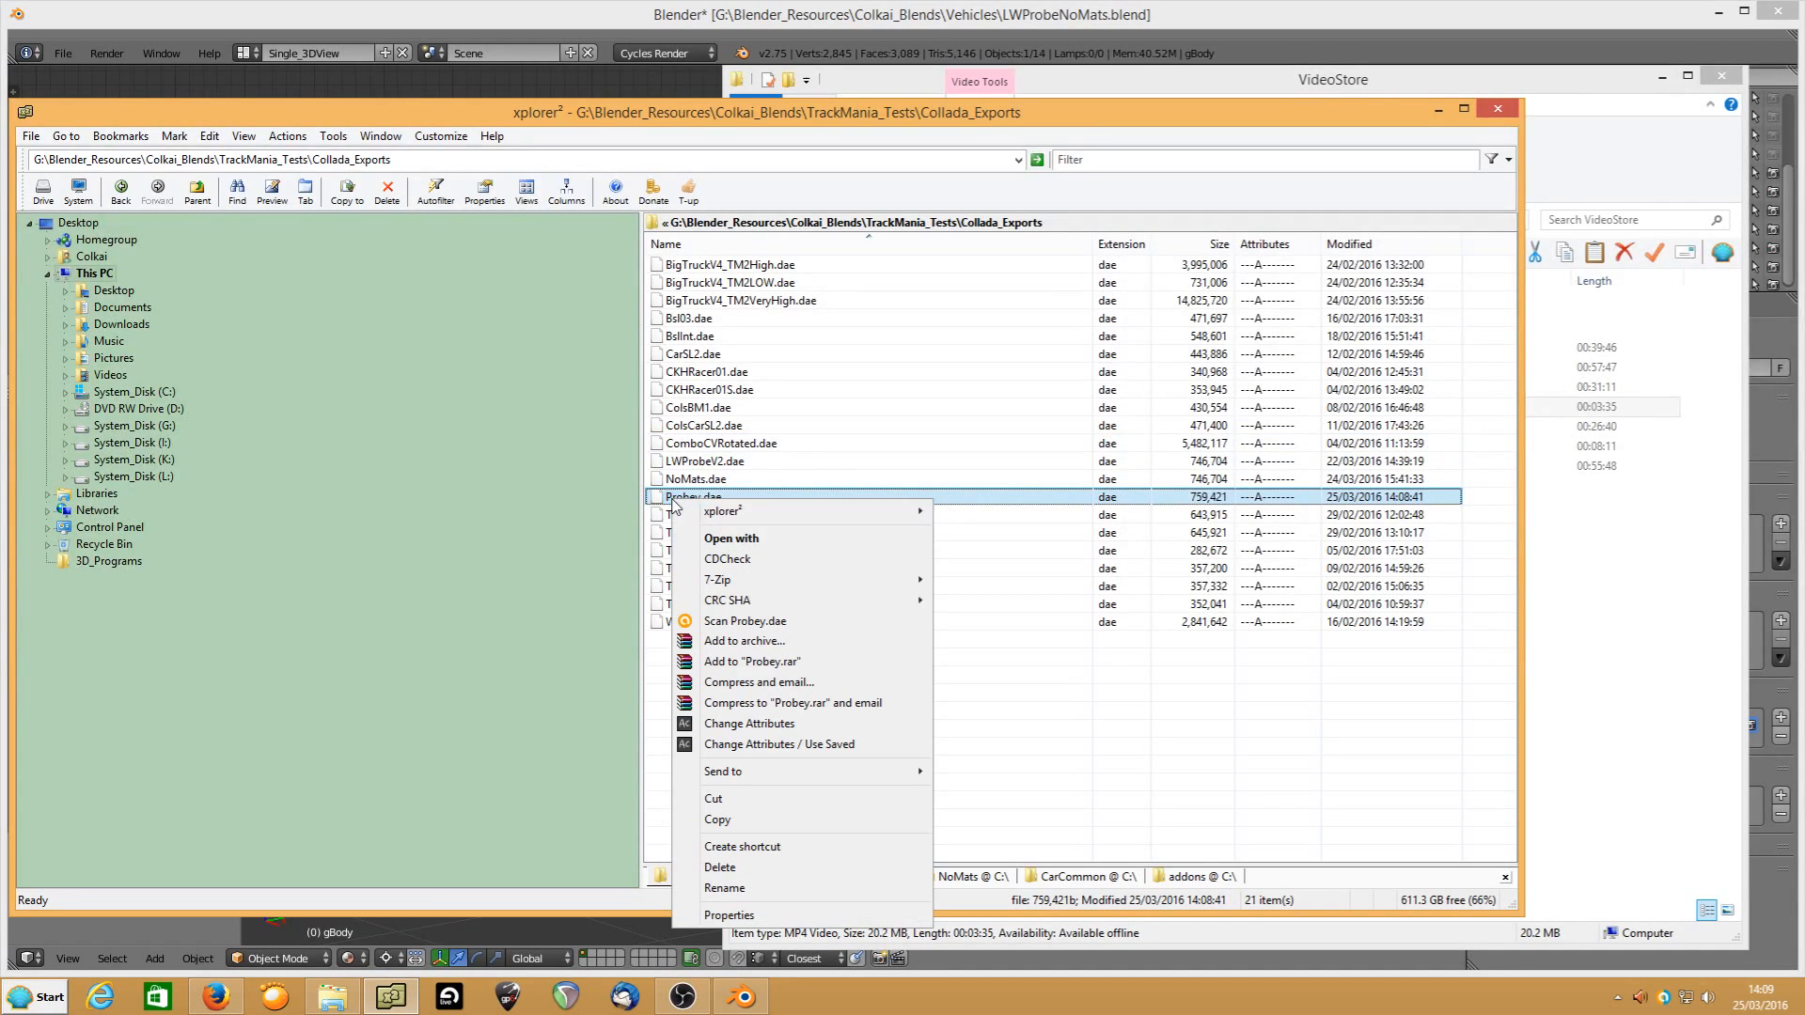
{"action": "left_click", "coordinate": [730, 820]}
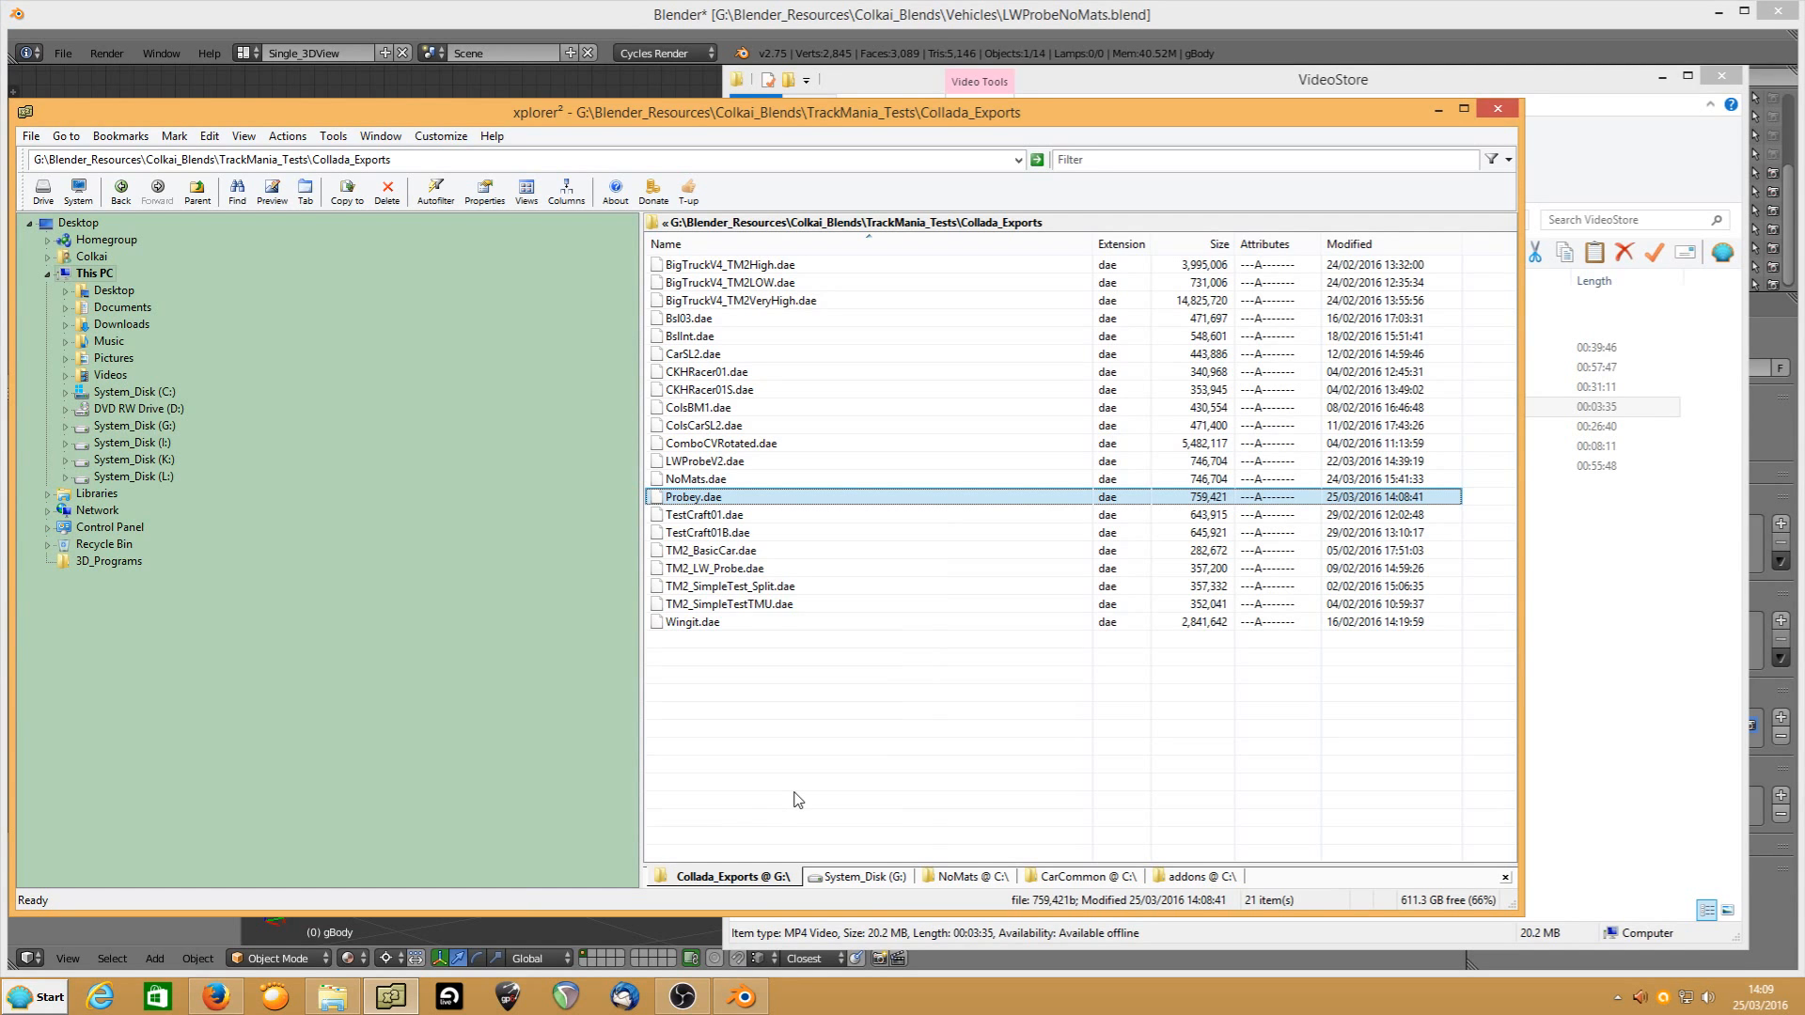
Paste the copied Probey.dae into ManiaPlanet's PersonalData\Work\Skins\Vehicles\CarCommon folder
{"action": "left_click", "coordinate": [1042, 883]}
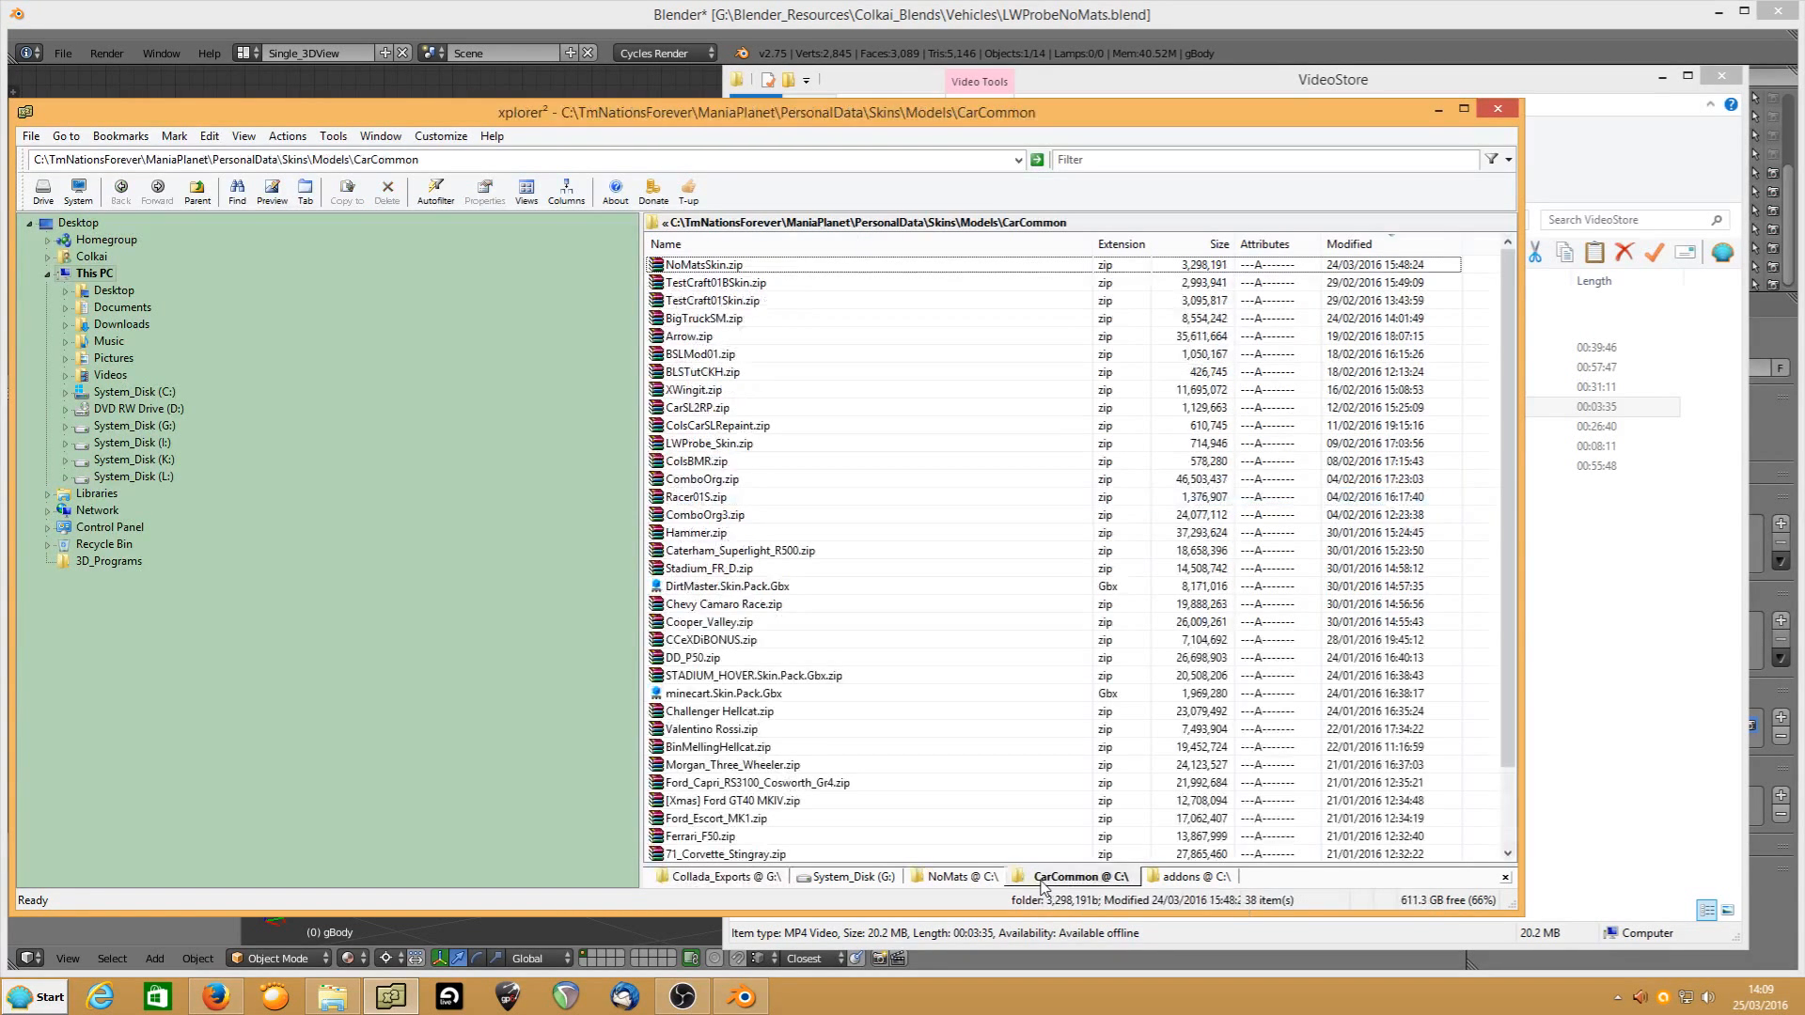
{"action": "left_click", "coordinate": [946, 879]}
{"action": "left_click", "coordinate": [1017, 223]}
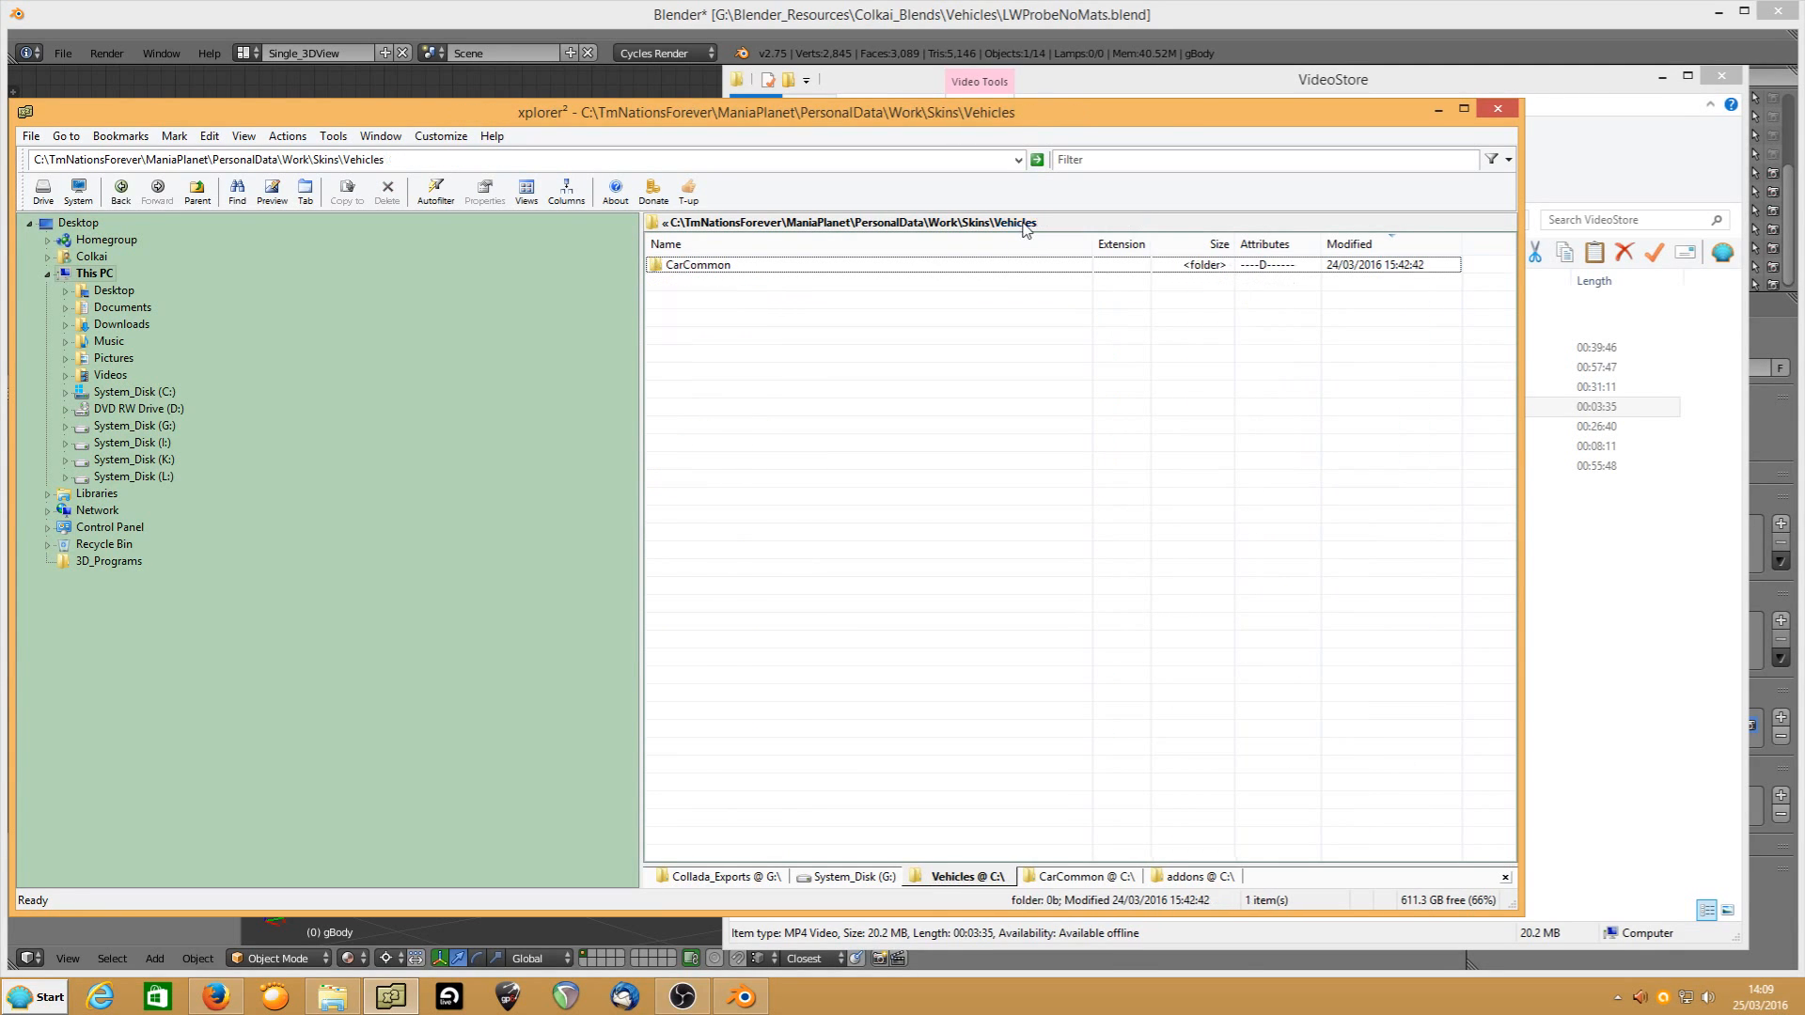
{"action": "double_click", "coordinate": [669, 268]}
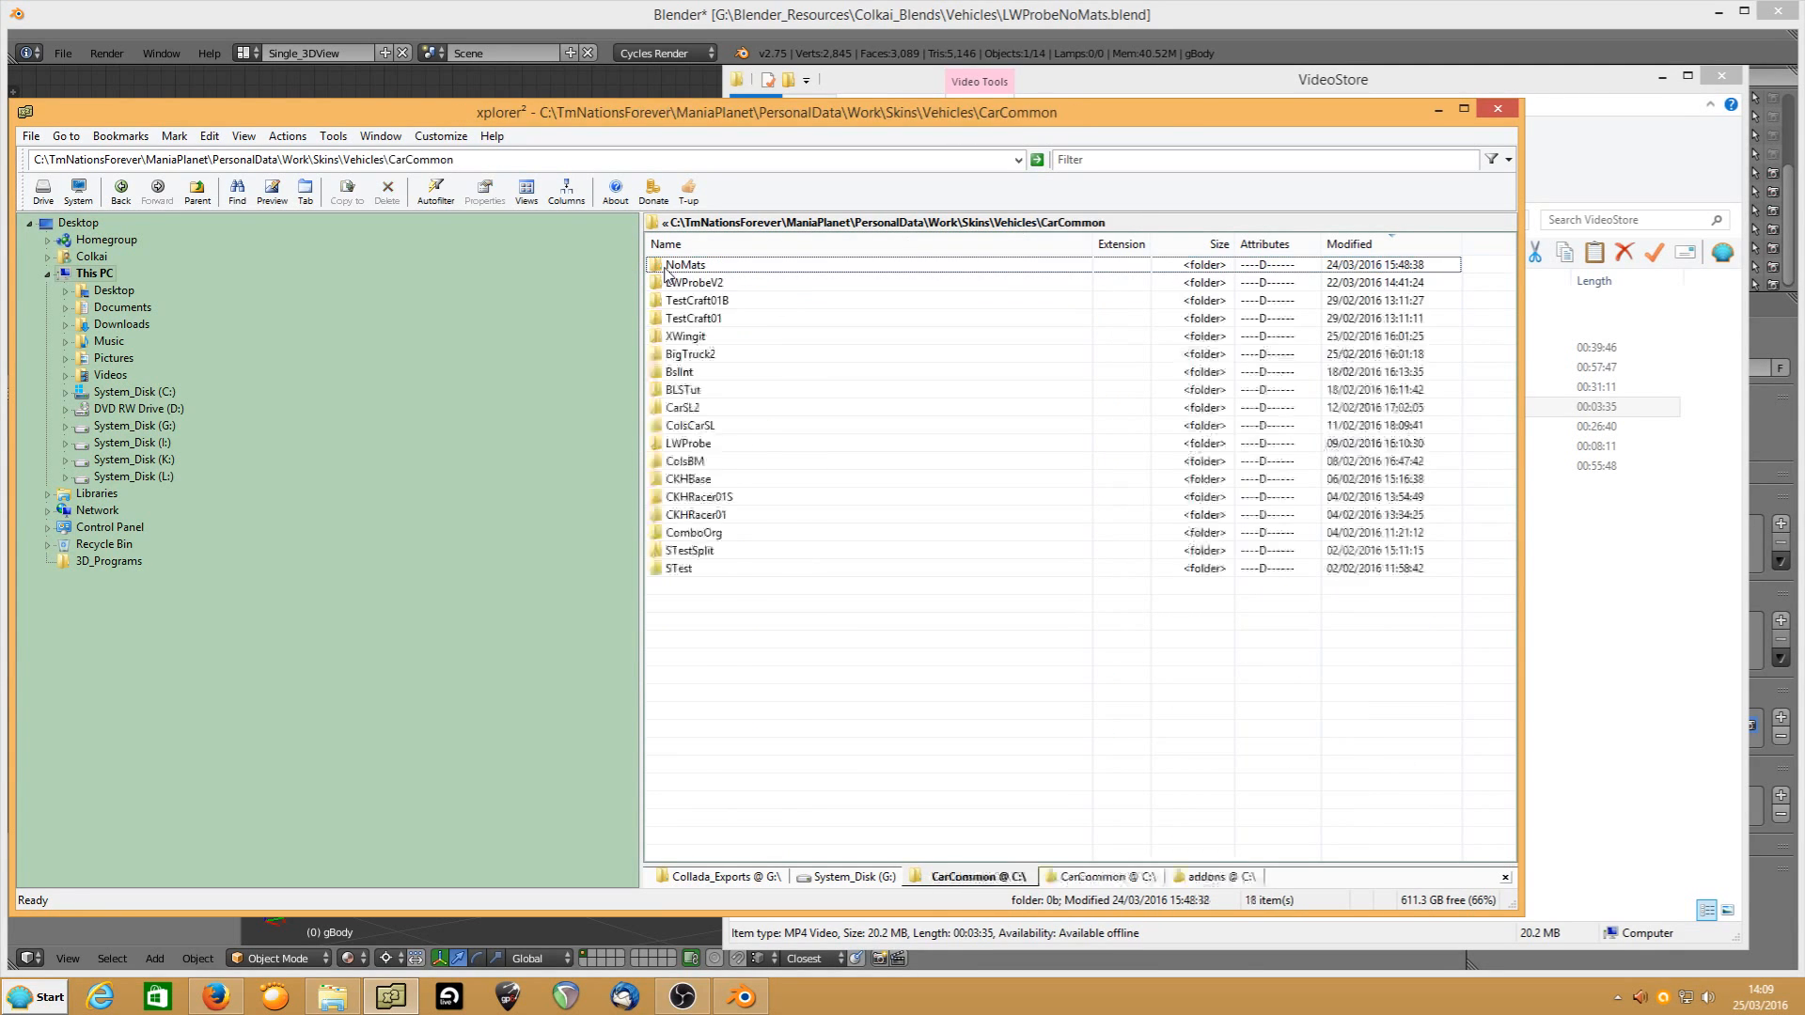
{"action": "right_click", "coordinate": [763, 704]}
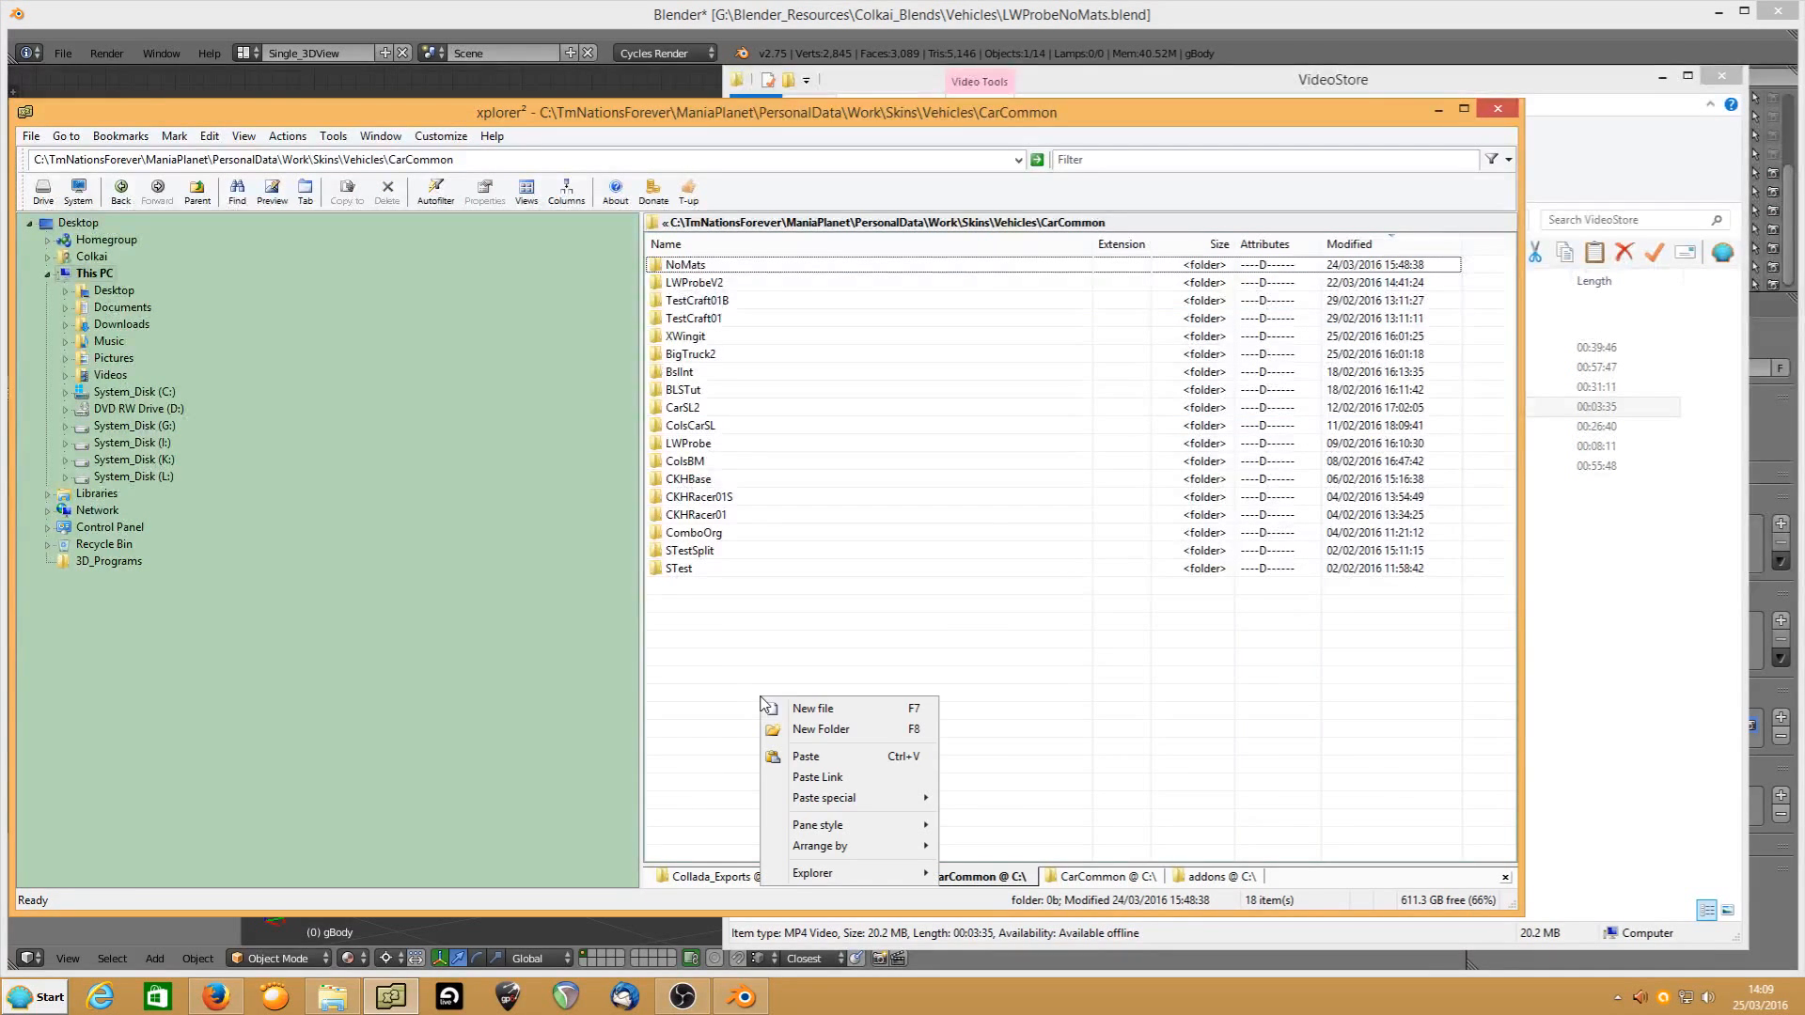
{"action": "left_click", "coordinate": [788, 764]}
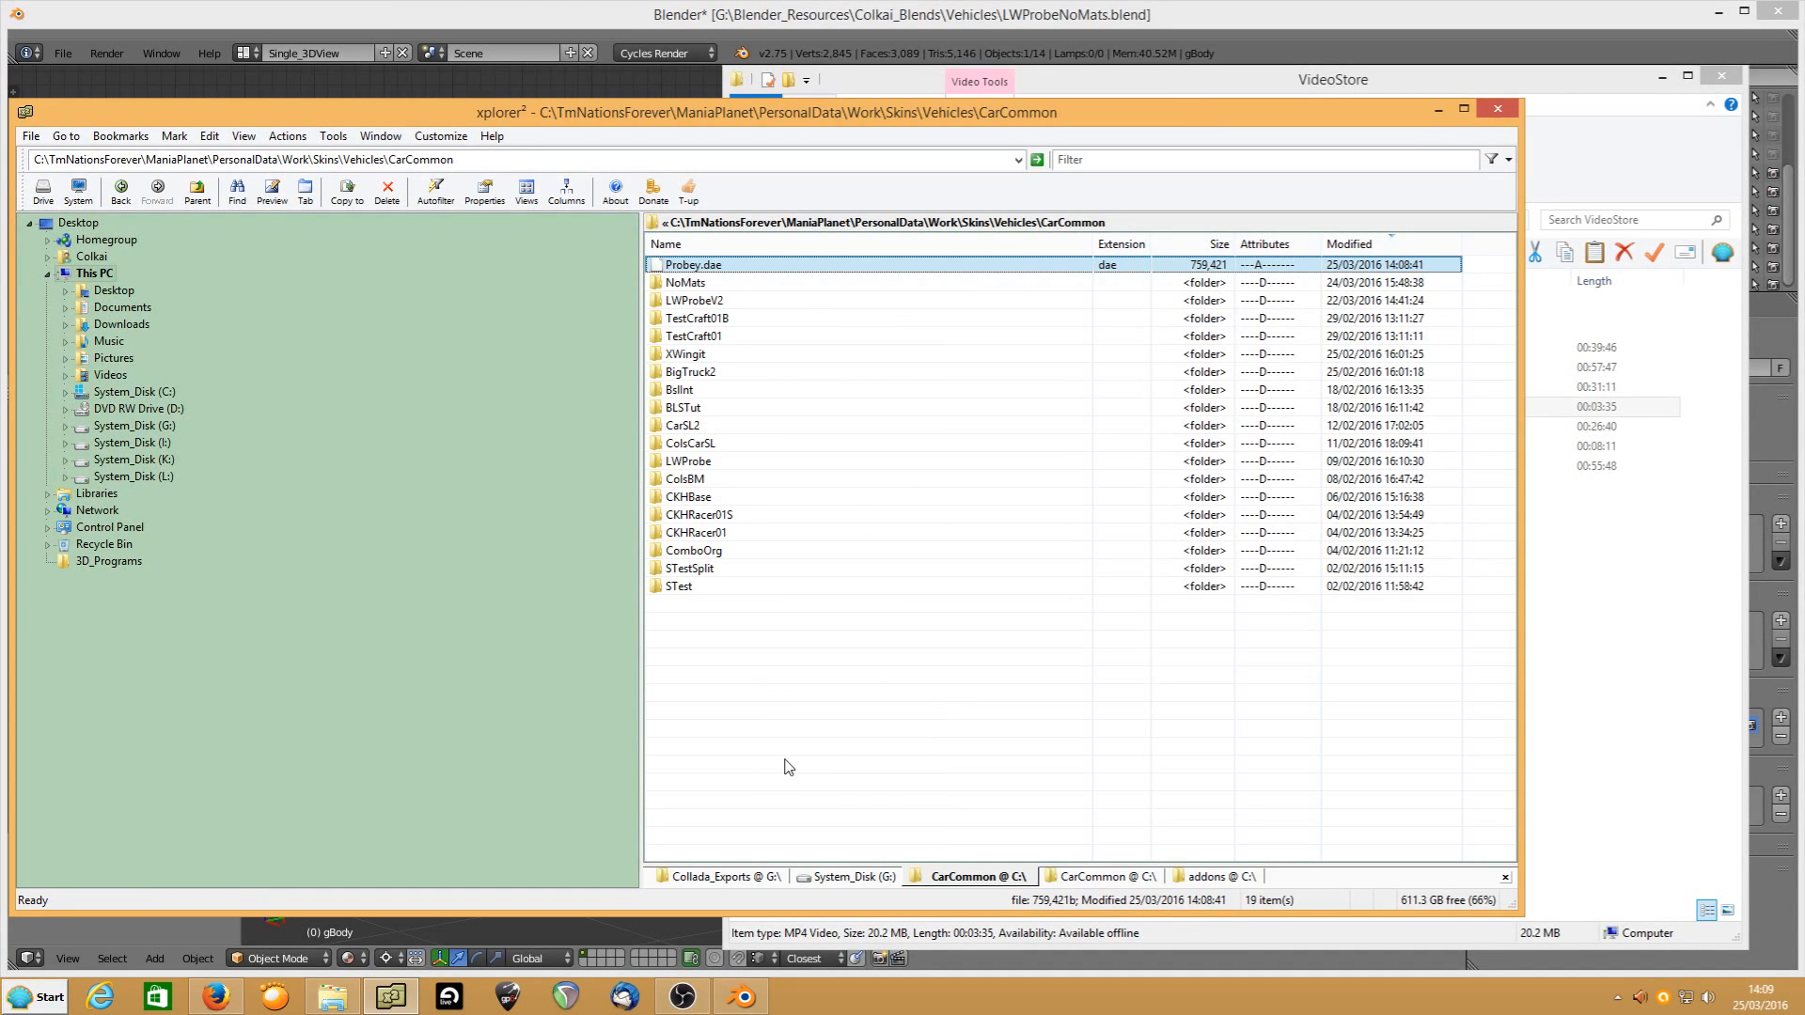
{"action": "left_click", "coordinate": [578, 19]}
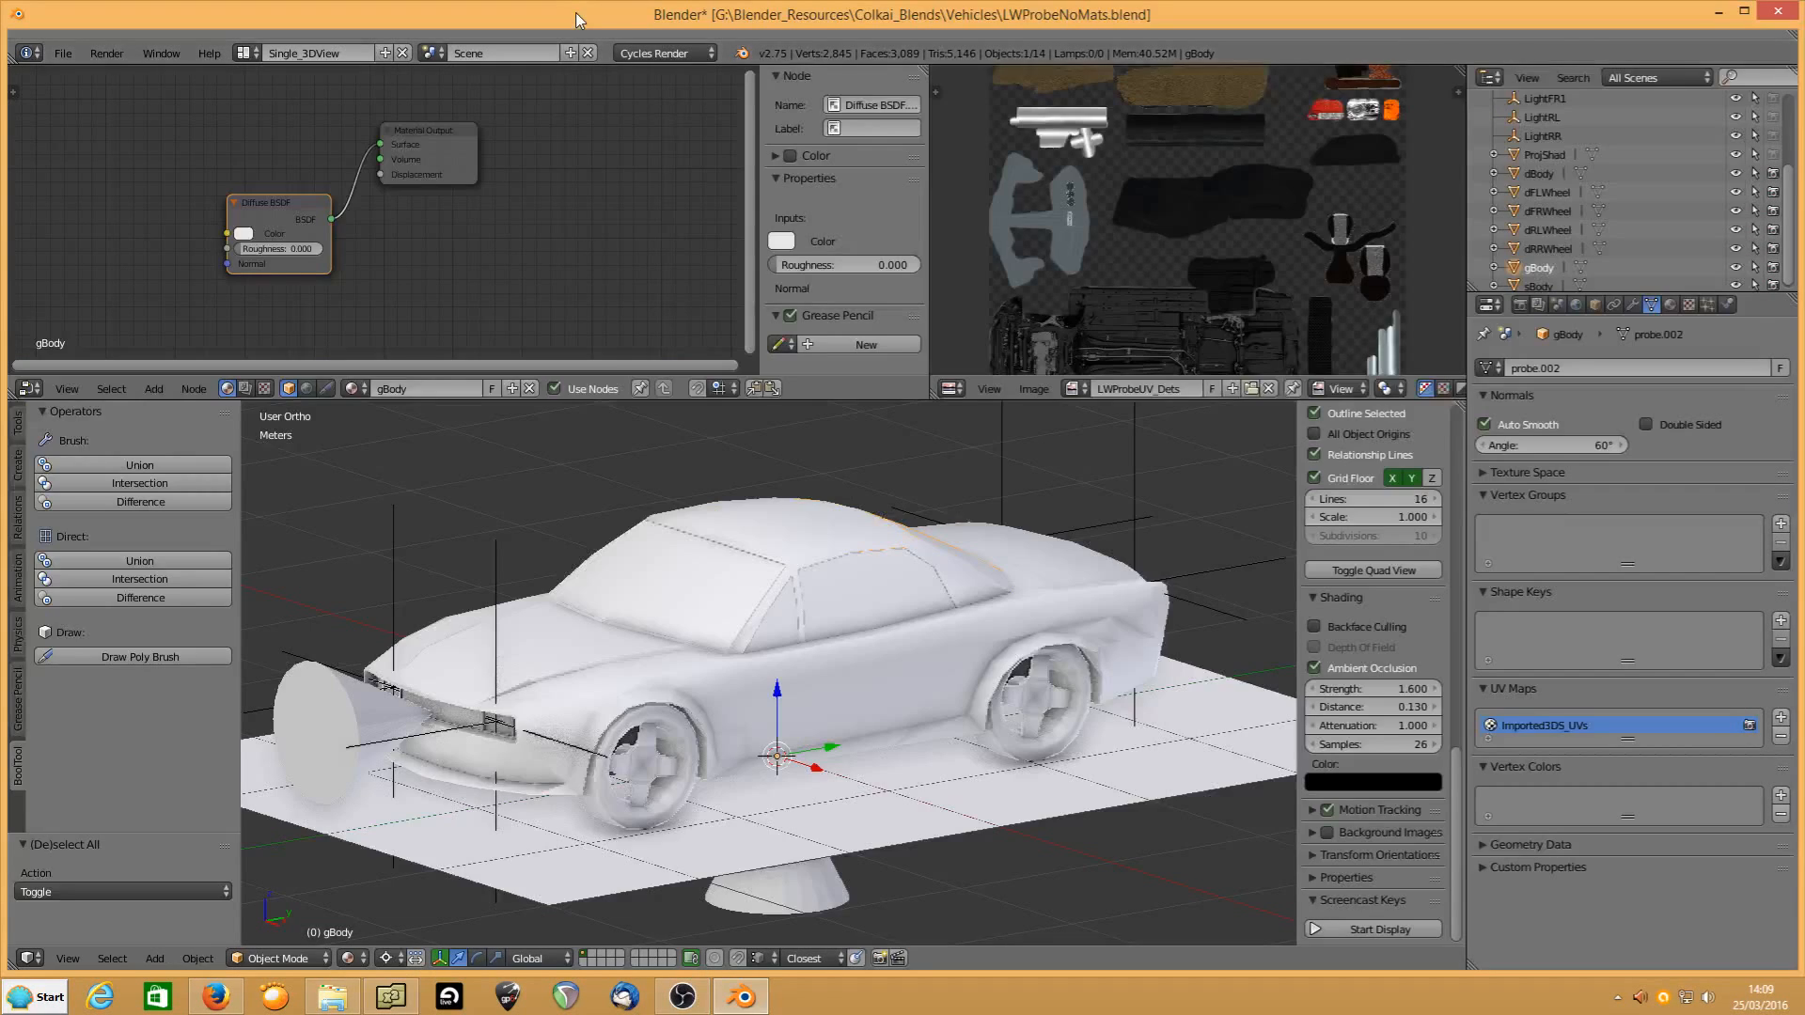
{"action": "mouse_move", "coordinate": [671, 1004]}
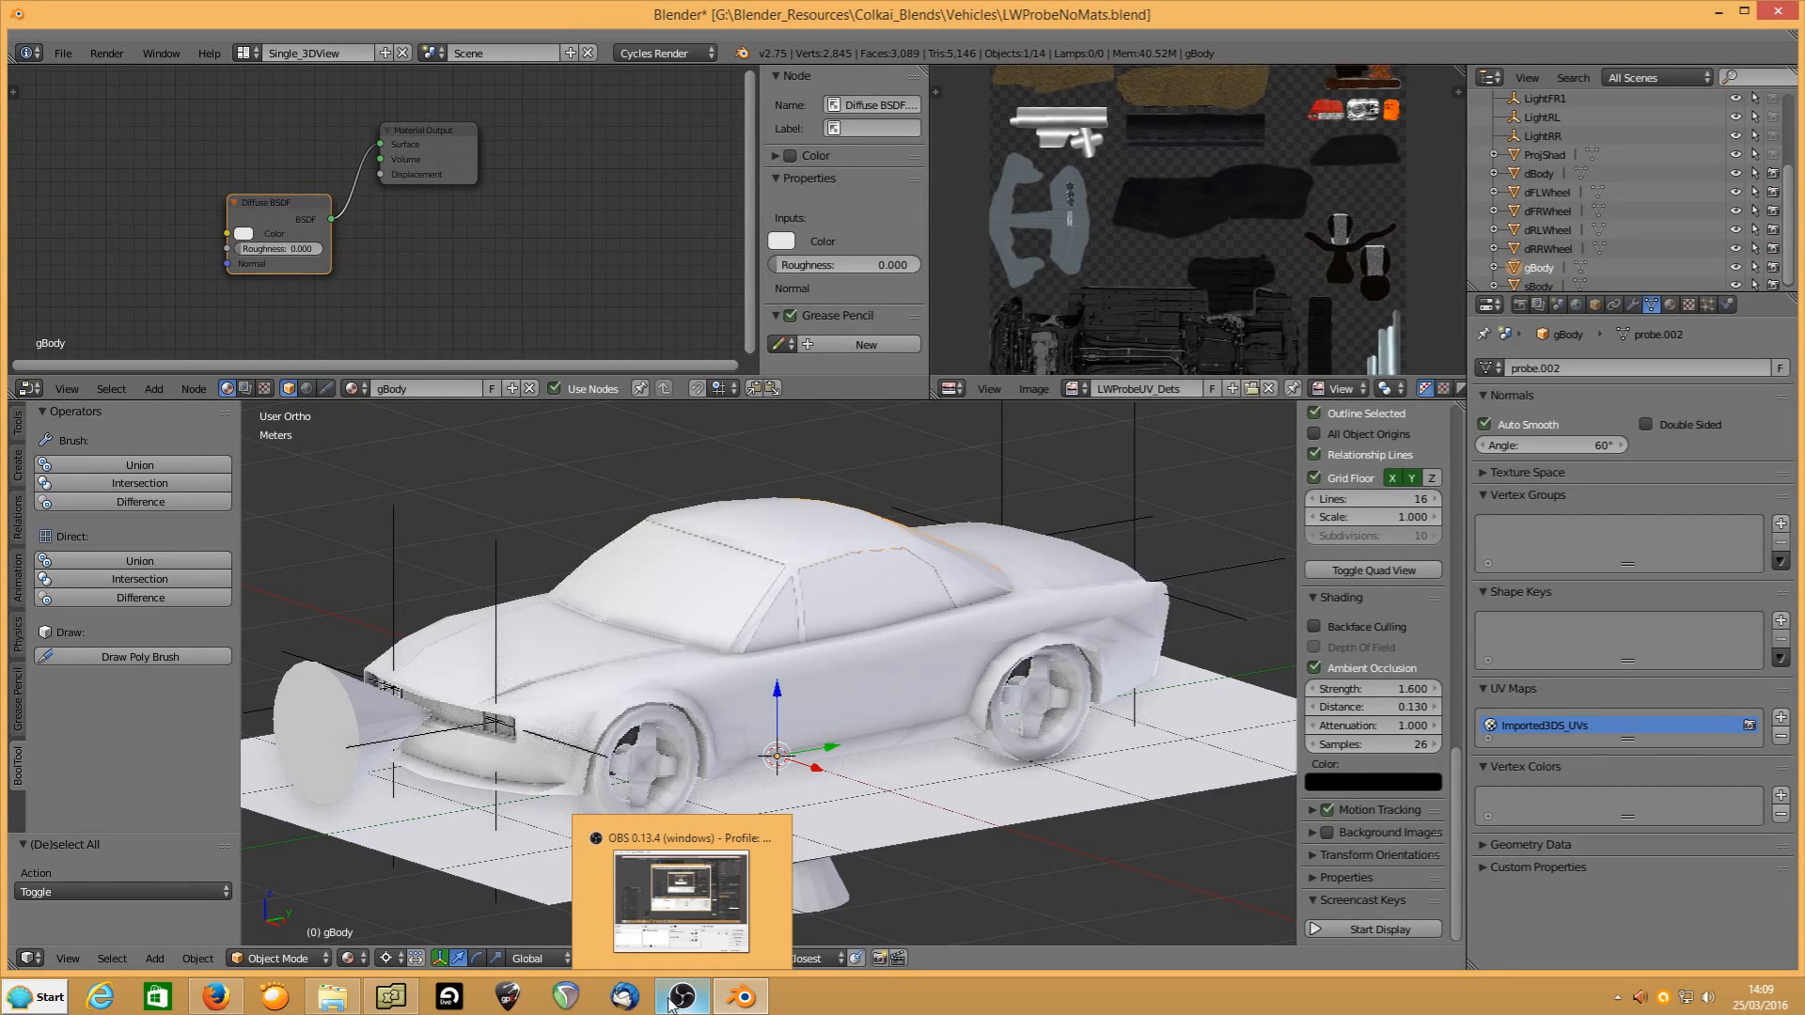
{"action": "left_click", "coordinate": [672, 1004]}
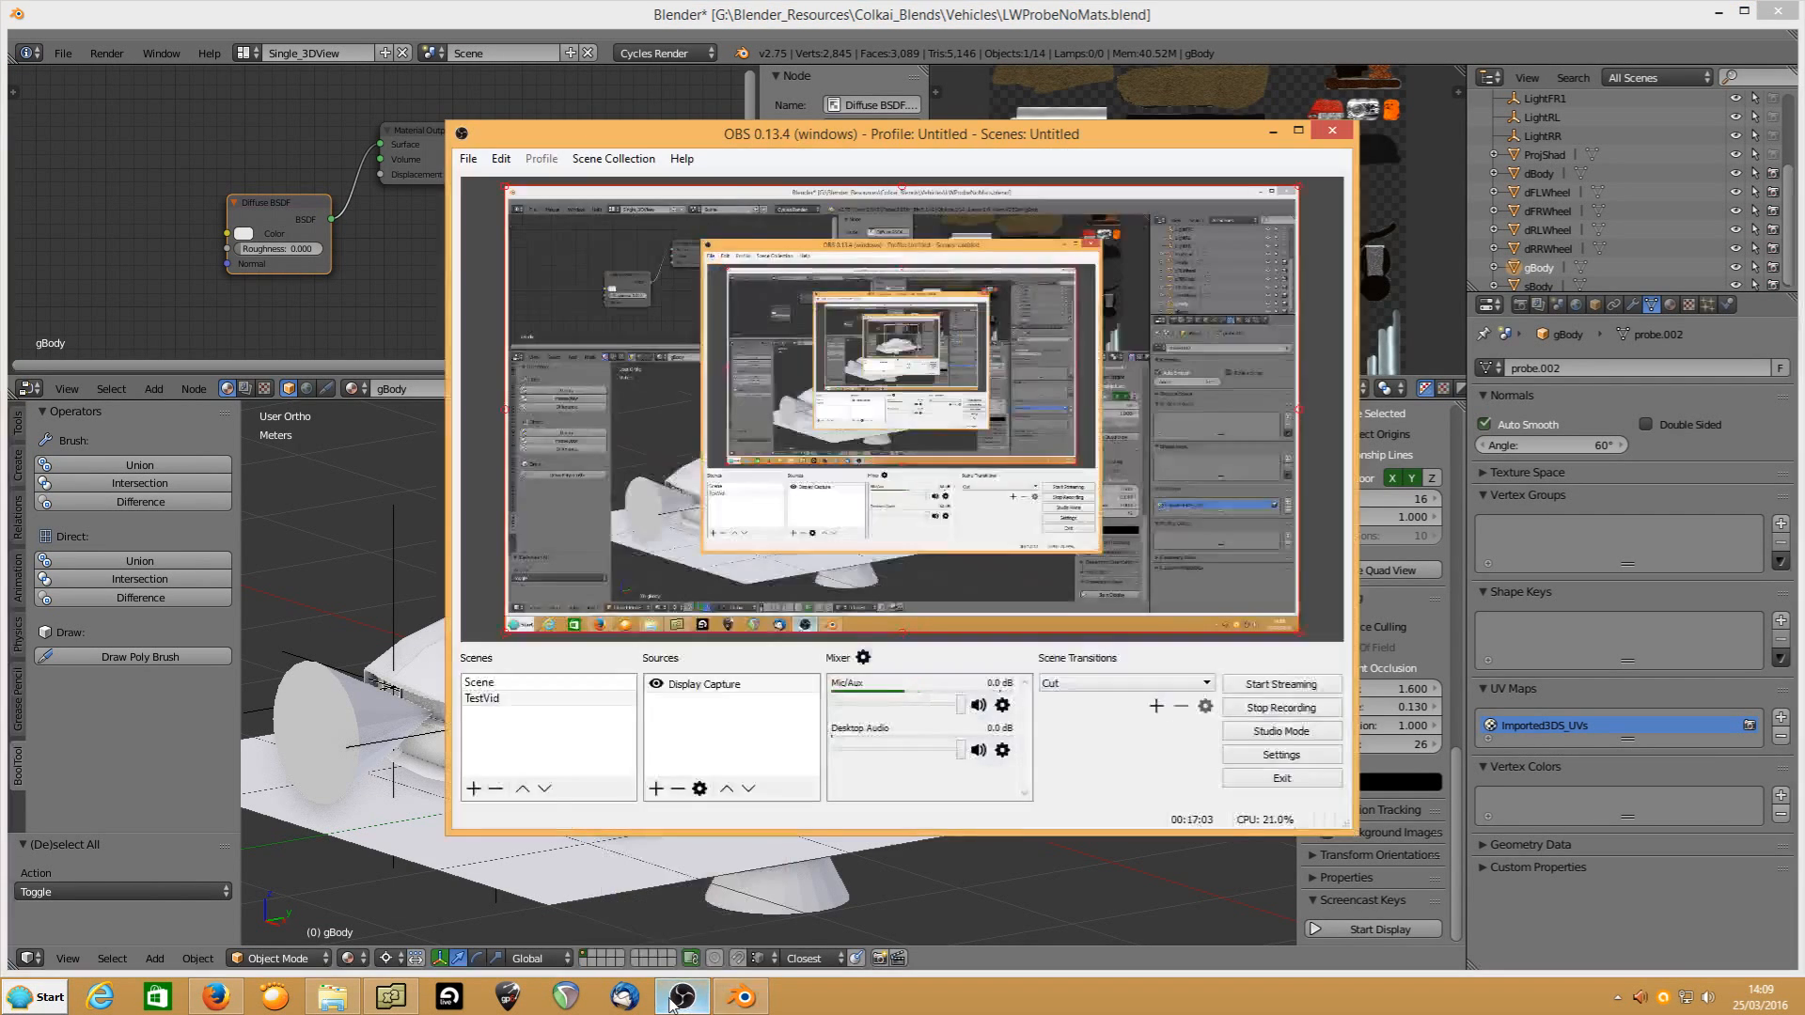